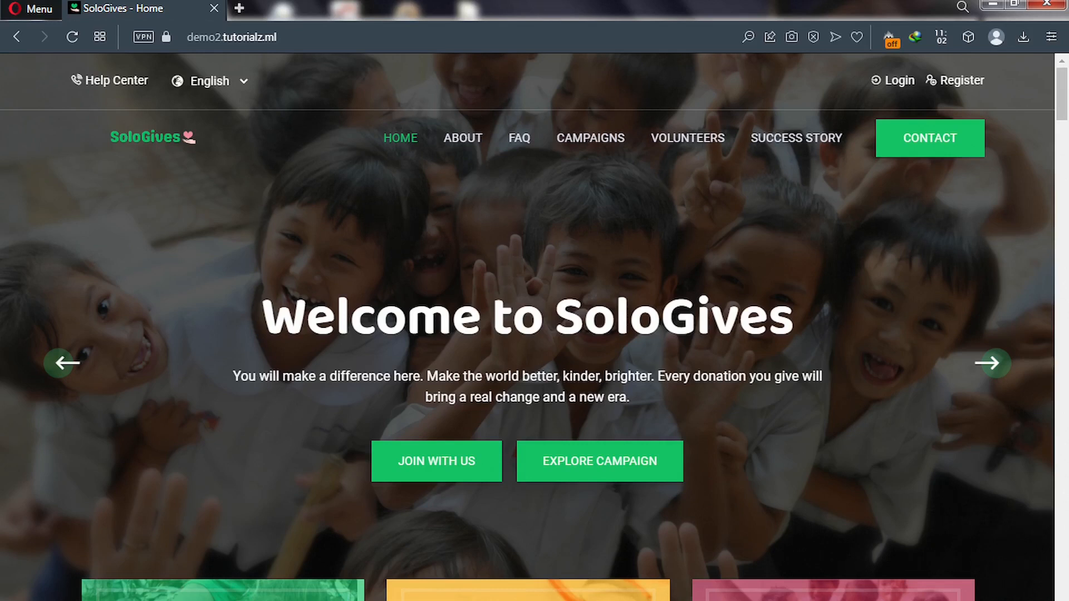
Advance the homepage slideshow, then scroll past the category cards to 'We are here to help you!'.
{"action": "left_click", "coordinate": [1000, 373]}
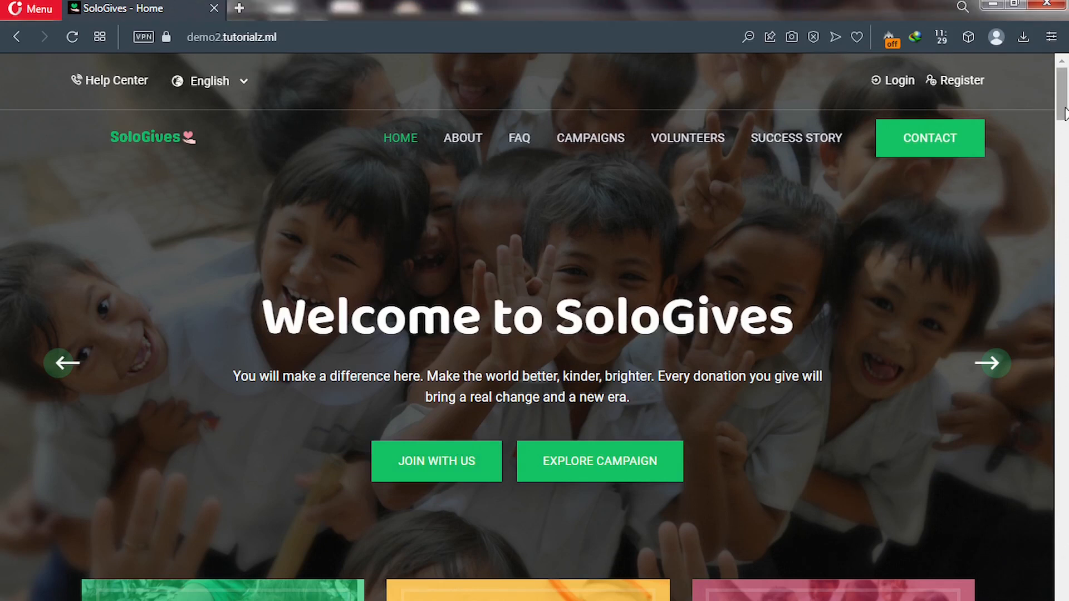
{"action": "scroll", "coordinate": [1064, 117], "scroll_direction": "down", "scroll_amount": 3}
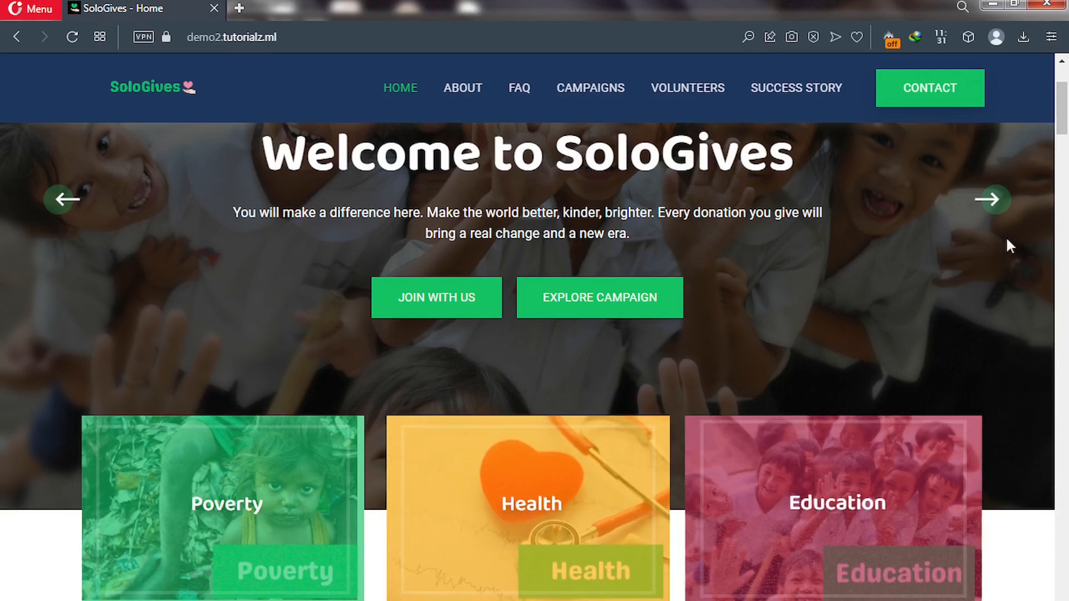
{"action": "left_click_drag", "start_coordinate": [1066, 126], "coordinate": [1067, 160]}
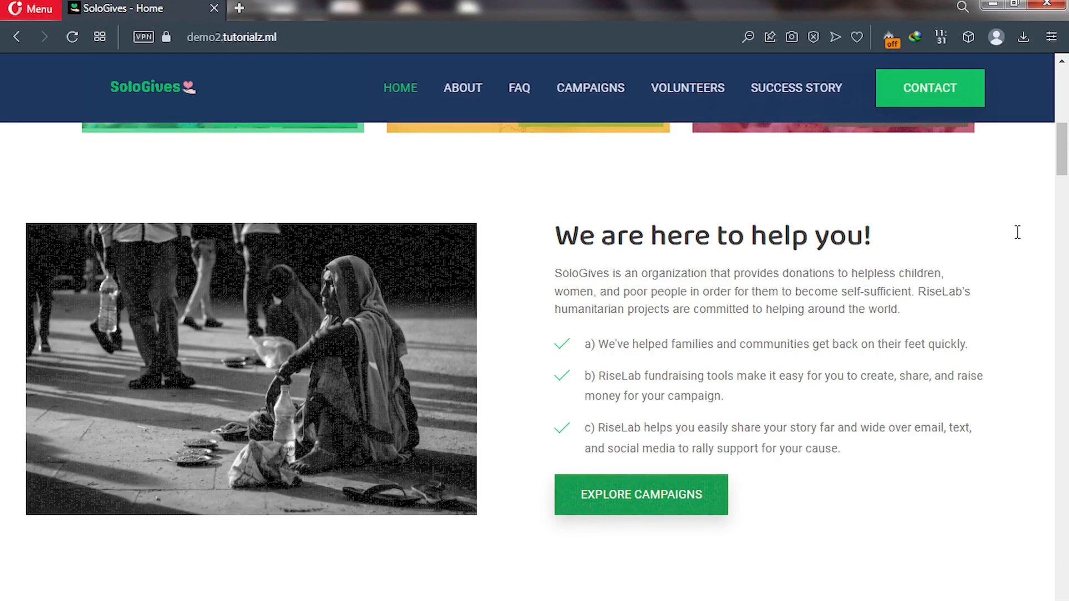
{"action": "left_click_drag", "start_coordinate": [1063, 162], "coordinate": [1063, 201]}
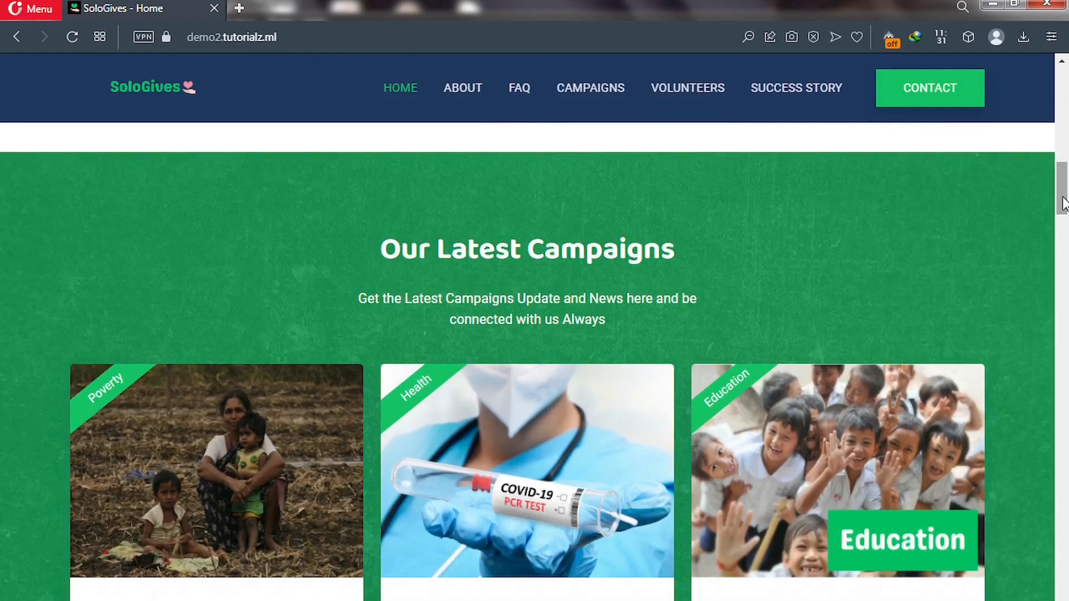
Scroll down to the Our Latest Campaigns cards and choose Show All Campaigns.
{"action": "mouse_move", "coordinate": [1063, 204]}
{"action": "left_mouse_down"}
{"action": "mouse_move", "coordinate": [1064, 232]}
{"action": "mouse_move", "coordinate": [1066, 212]}
{"action": "left_mouse_up"}
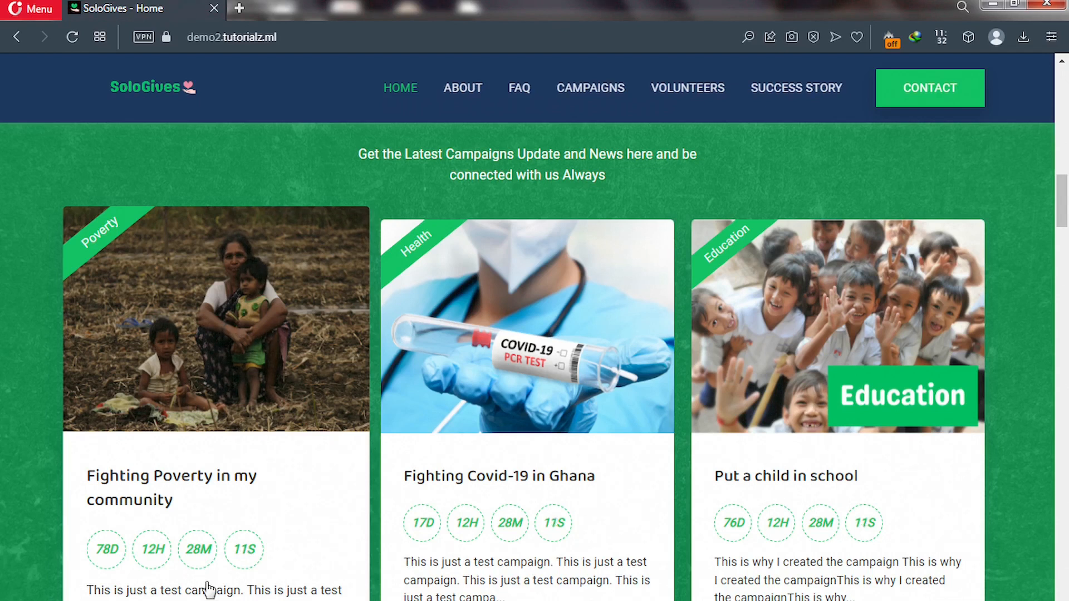
{"action": "left_click_drag", "start_coordinate": [1064, 207], "coordinate": [1064, 224]}
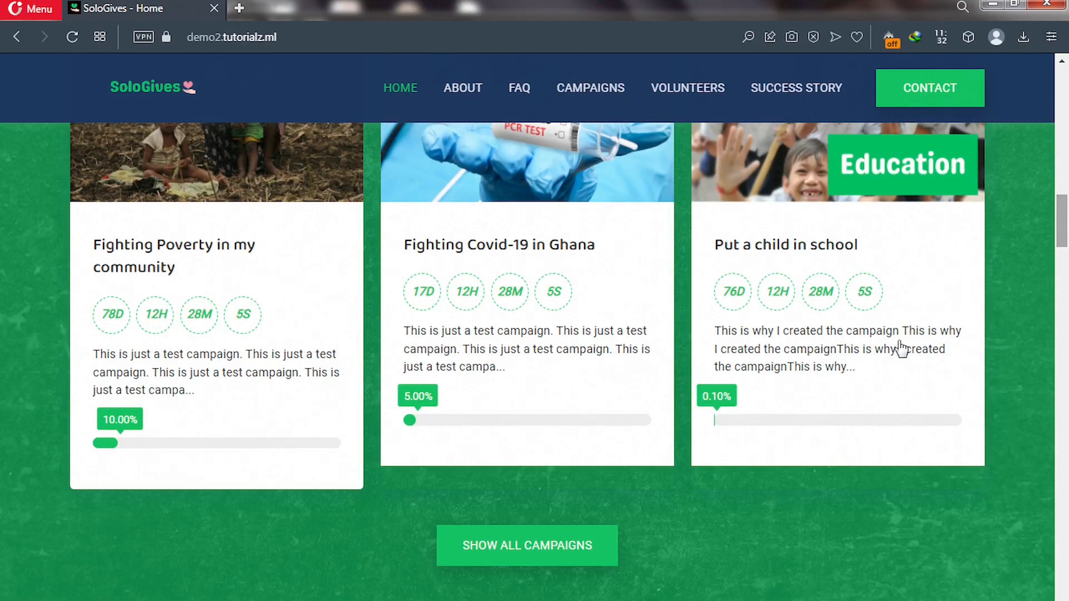
{"action": "left_click", "coordinate": [497, 558]}
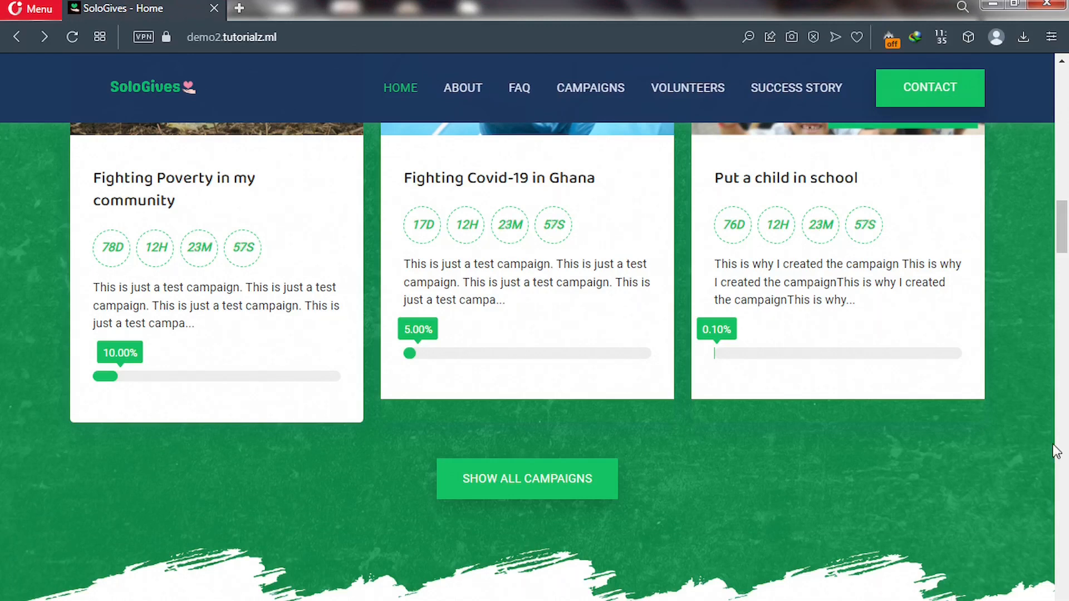
Scroll past Discover Benefits And Facilities to the Best Place To Donate statistics.
{"action": "left_click_drag", "start_coordinate": [1064, 257], "coordinate": [1063, 283]}
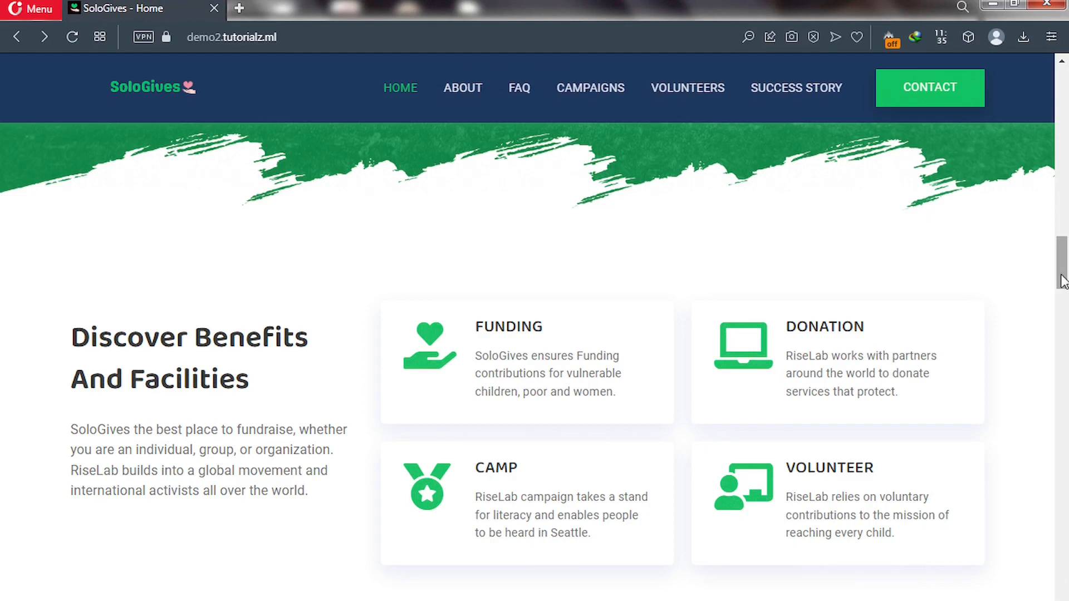
{"action": "left_click_drag", "start_coordinate": [1064, 282], "coordinate": [1063, 330]}
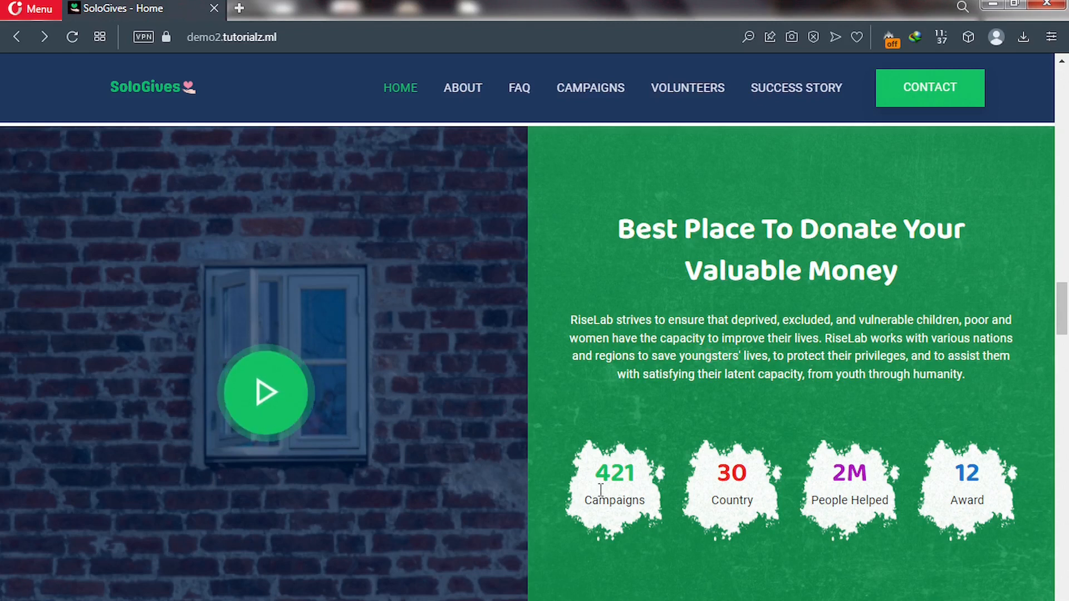
Highlight the 421 campaigns, 30 countries and 2M people helped counters, then scroll to Our Best Volunteer.
{"action": "left_click_drag", "start_coordinate": [598, 477], "coordinate": [635, 476]}
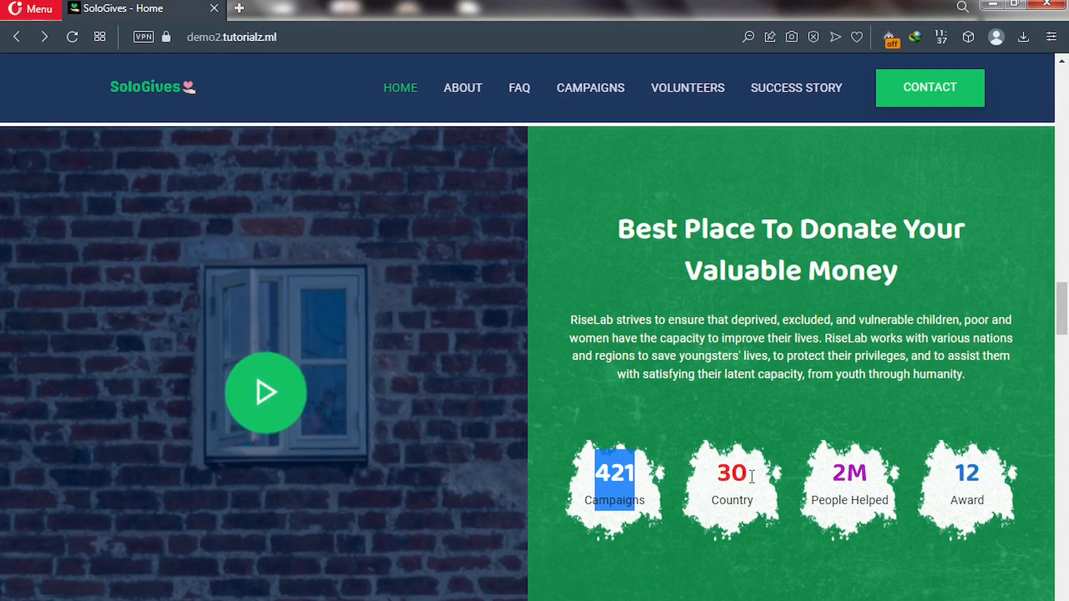
{"action": "left_click_drag", "start_coordinate": [718, 477], "coordinate": [747, 477]}
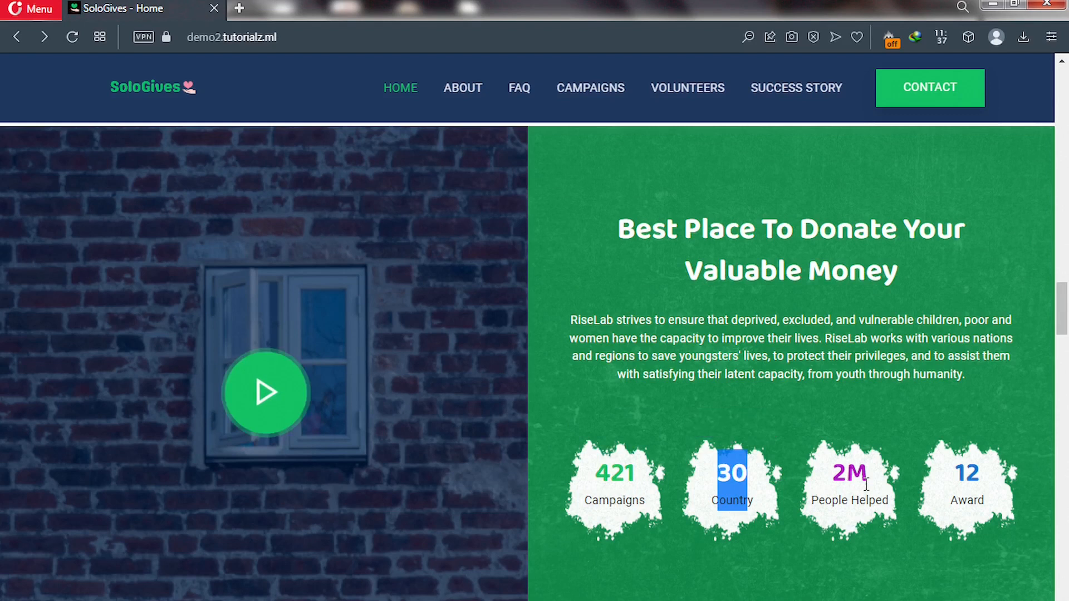
{"action": "left_click_drag", "start_coordinate": [831, 477], "coordinate": [867, 479]}
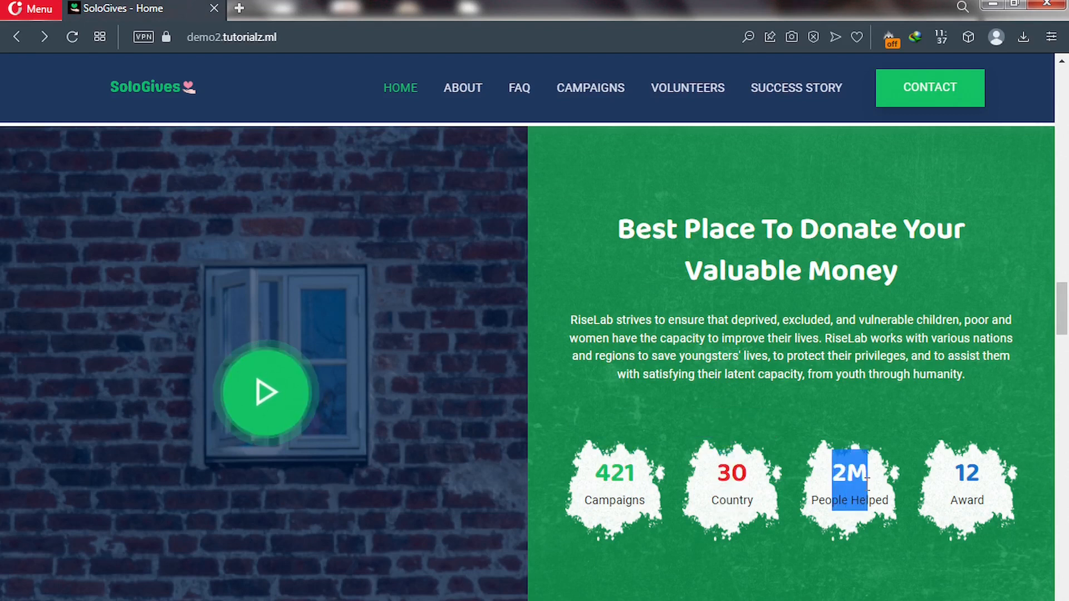
{"action": "left_click", "coordinate": [991, 483]}
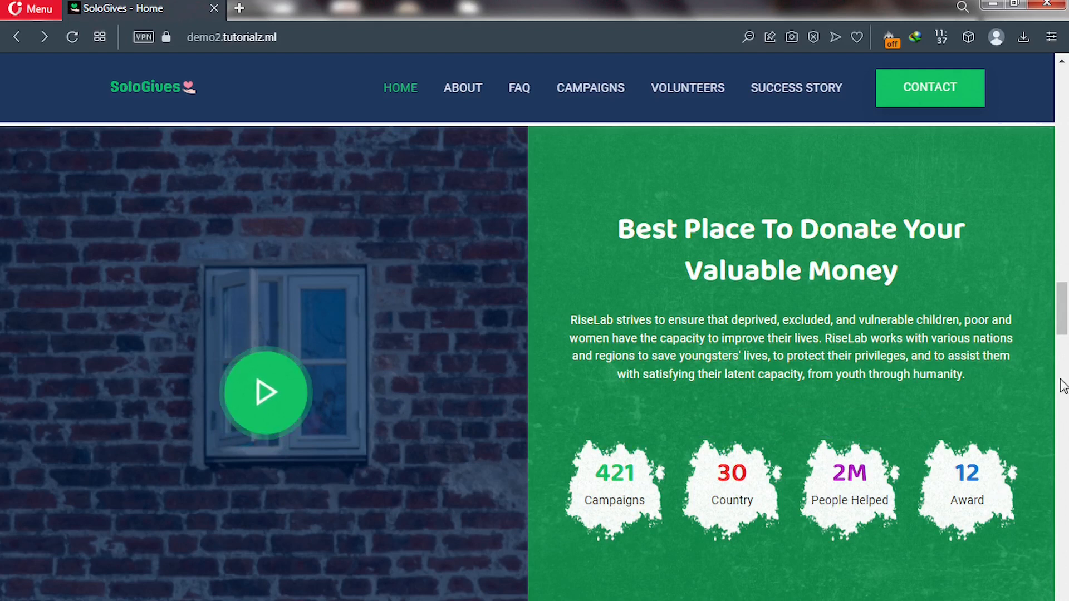
{"action": "left_click_drag", "start_coordinate": [1065, 325], "coordinate": [1064, 360]}
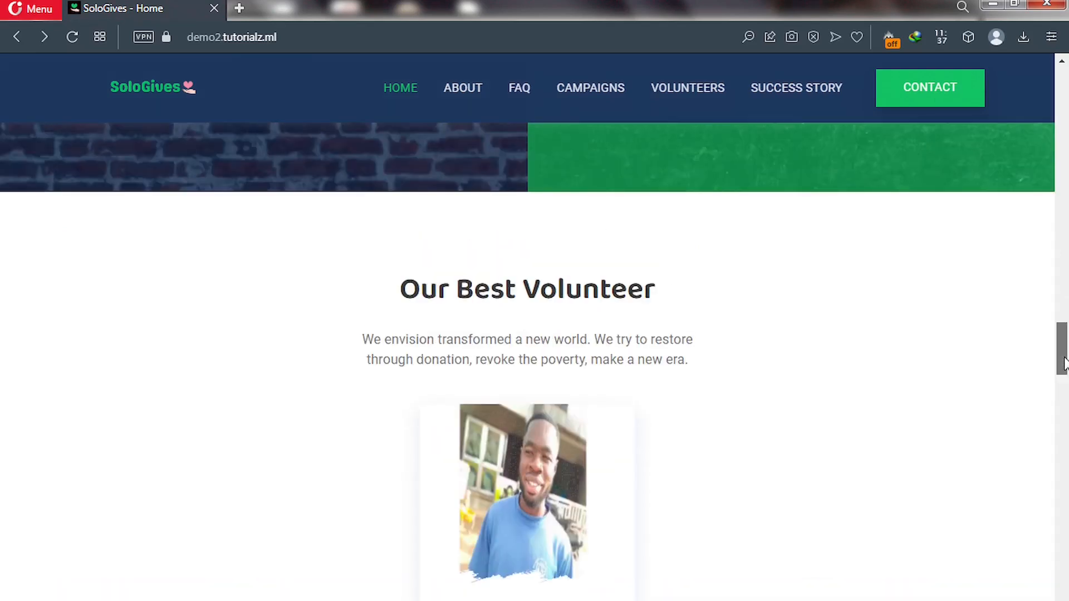
Scroll past Join as a Volunteer to the Our Inspirational Story carousel.
{"action": "left_click_drag", "start_coordinate": [1065, 362], "coordinate": [1064, 414]}
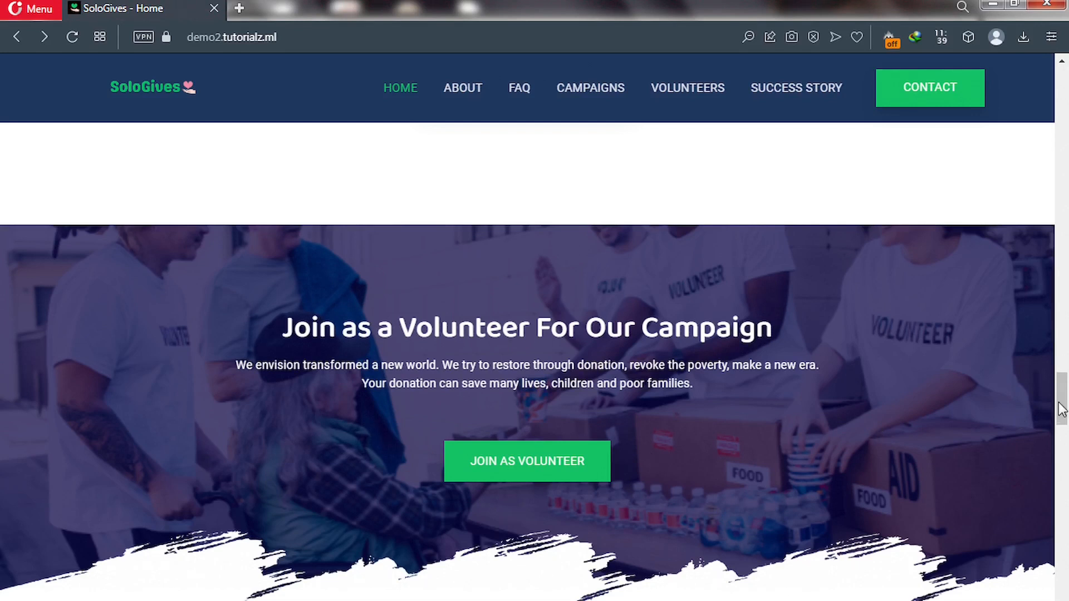
{"action": "left_click_drag", "start_coordinate": [1060, 408], "coordinate": [1062, 454]}
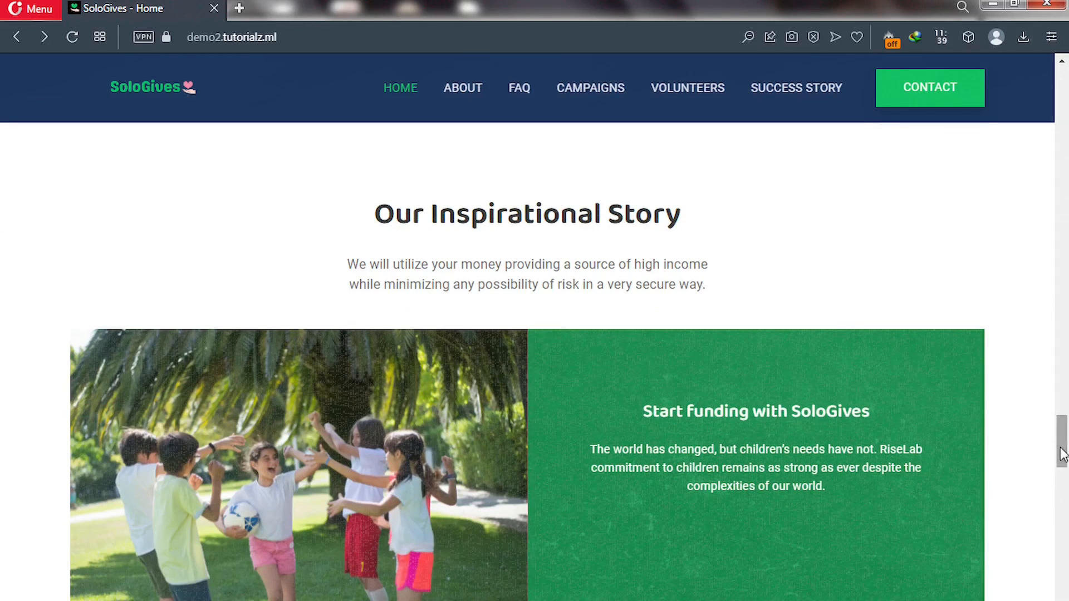
{"action": "scroll", "coordinate": [1061, 468], "scroll_direction": "down", "scroll_amount": 2}
{"action": "scroll", "coordinate": [1062, 476], "scroll_direction": "down", "scroll_amount": 3}
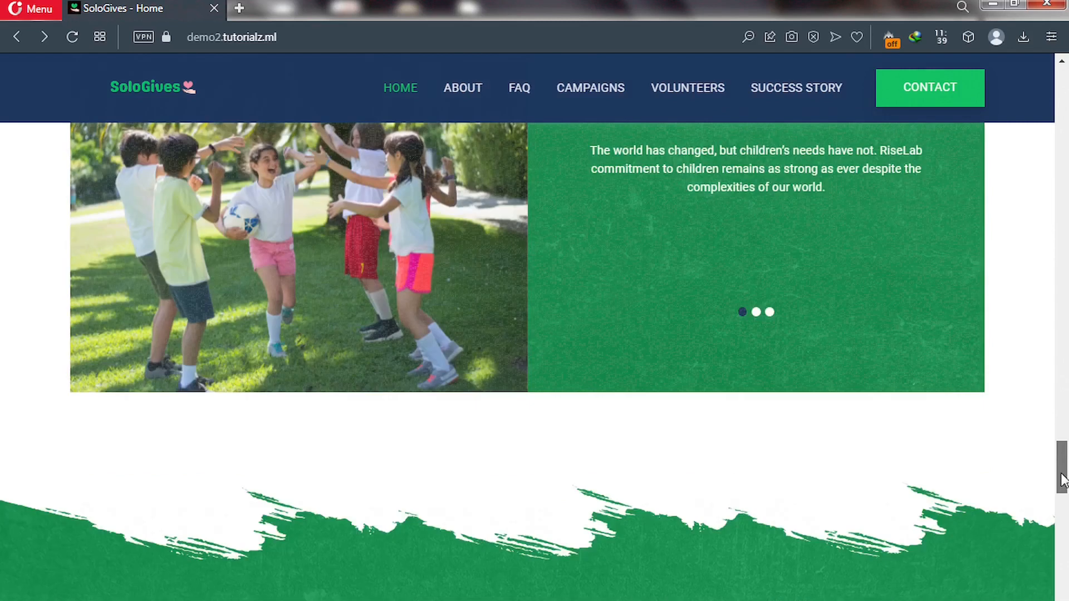
{"action": "scroll", "coordinate": [1061, 479], "scroll_direction": "up", "scroll_amount": 5}
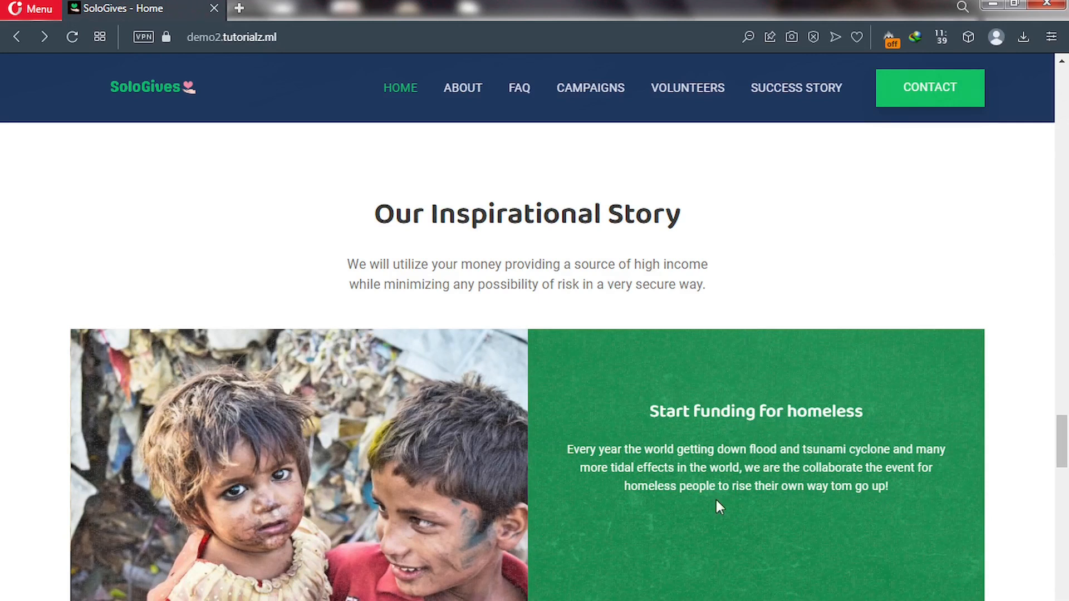
Scroll past Recent Funded Campaigns to the footer showing 4 members, 3 campaigns and $400.00 raised.
{"action": "left_click_drag", "start_coordinate": [1062, 447], "coordinate": [1066, 488]}
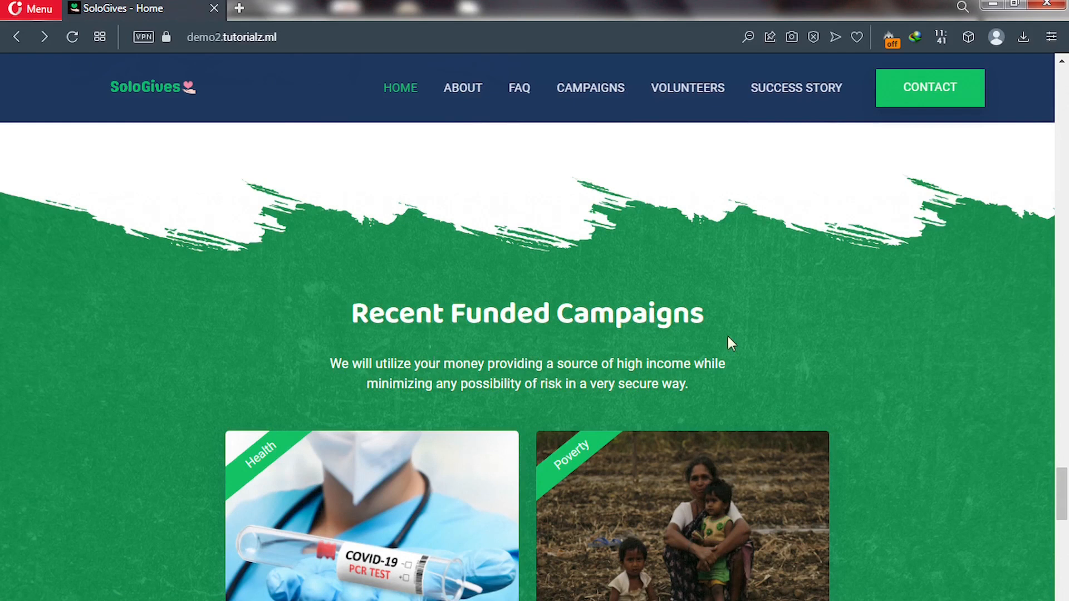
{"action": "left_click_drag", "start_coordinate": [1065, 503], "coordinate": [1063, 600]}
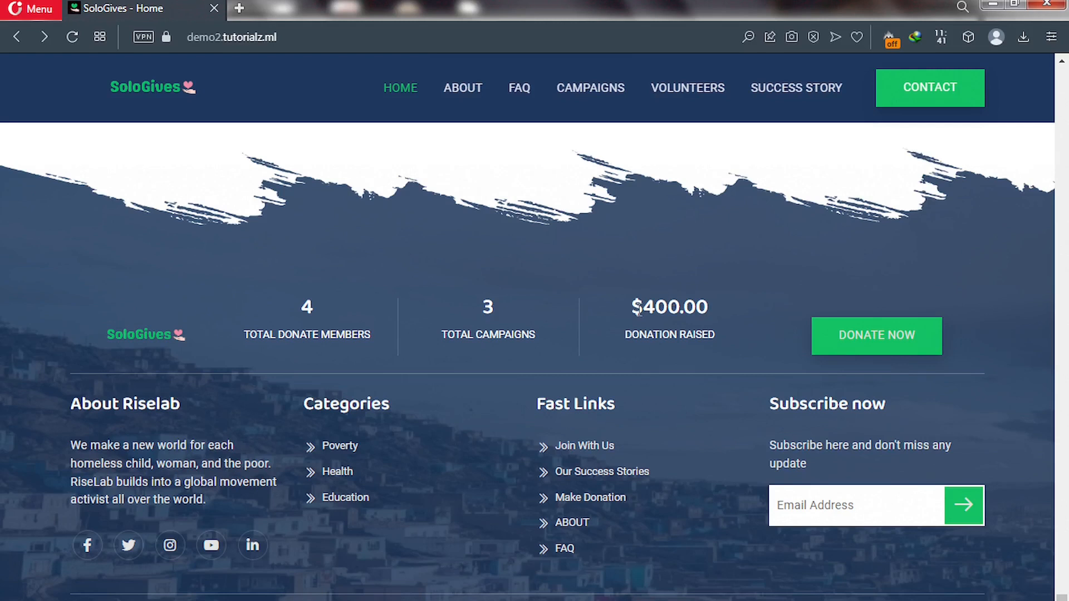
Select the $400.00 figure under Donation Raised in the footer.
{"action": "left_click_drag", "start_coordinate": [633, 307], "coordinate": [707, 314]}
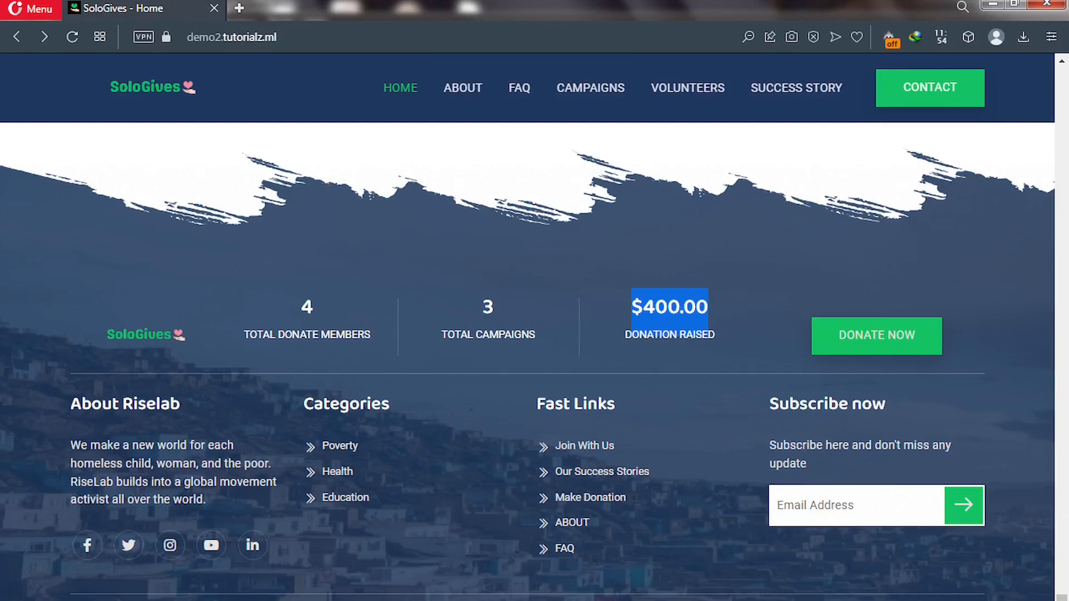
Scroll back up to the Poverty, Health and Education cards under Our Latest Campaigns.
{"action": "scroll", "coordinate": [646, 440], "scroll_direction": "up", "scroll_amount": 15}
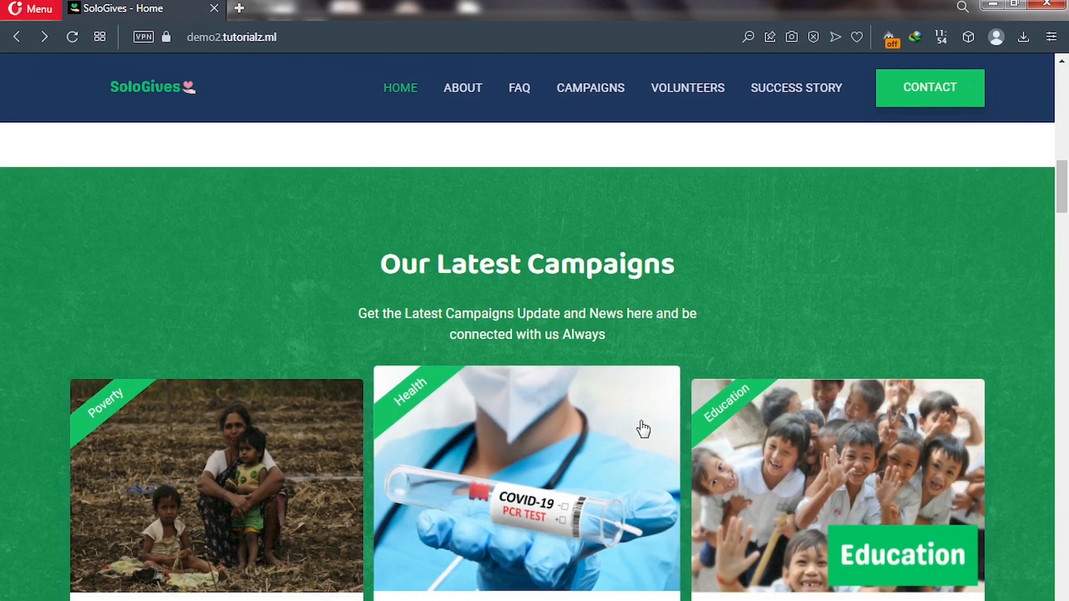
{"action": "scroll", "coordinate": [643, 429], "scroll_direction": "down", "scroll_amount": 3}
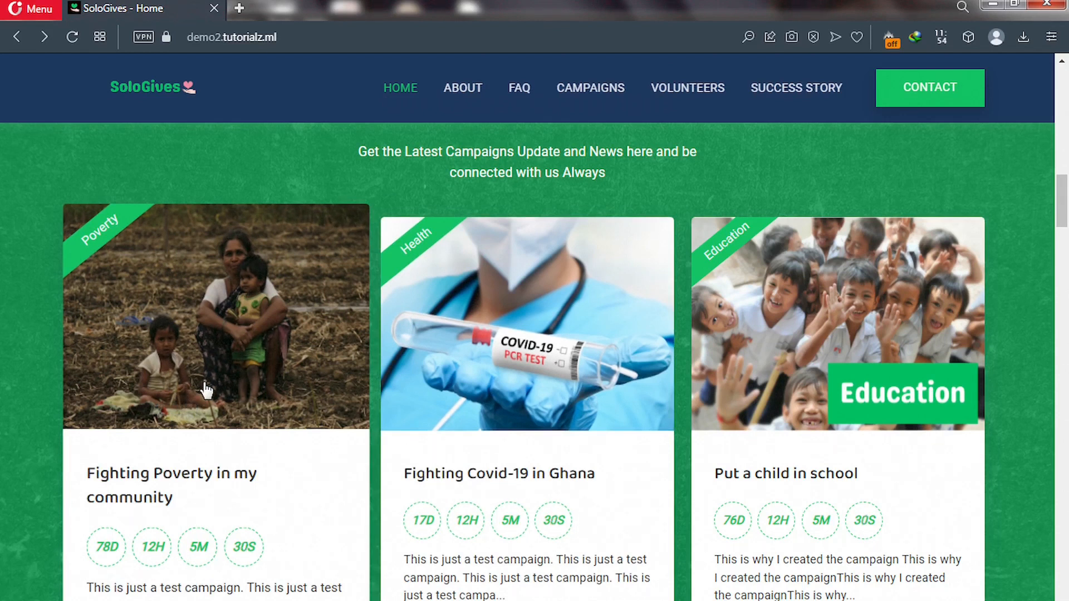
Open the Poverty campaign card and scroll through its progress and donation form.
{"action": "left_click", "coordinate": [200, 388]}
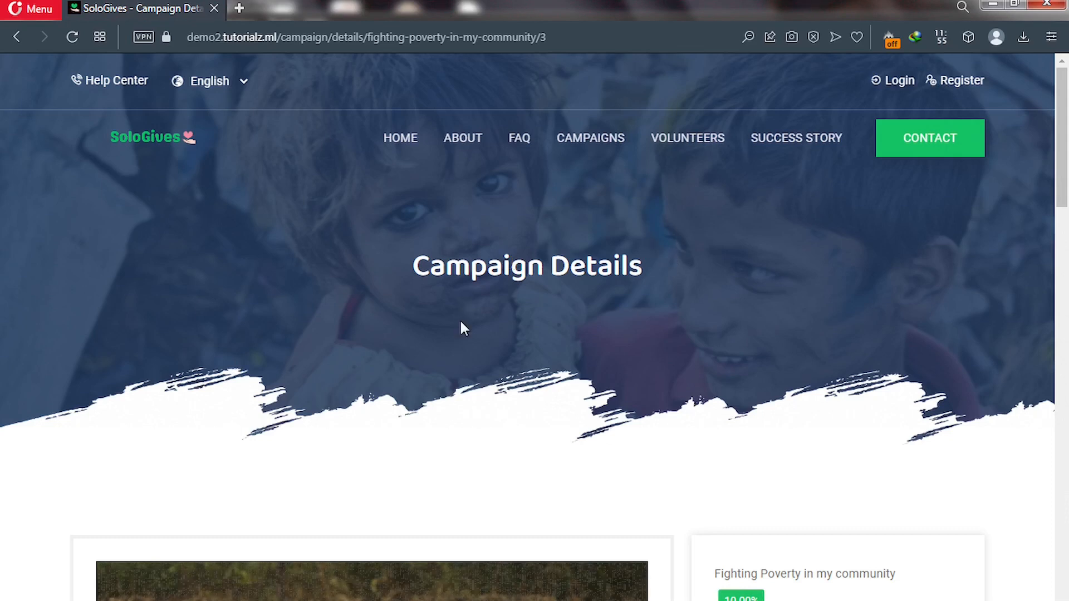
{"action": "scroll", "coordinate": [462, 327], "scroll_direction": "down", "scroll_amount": 4}
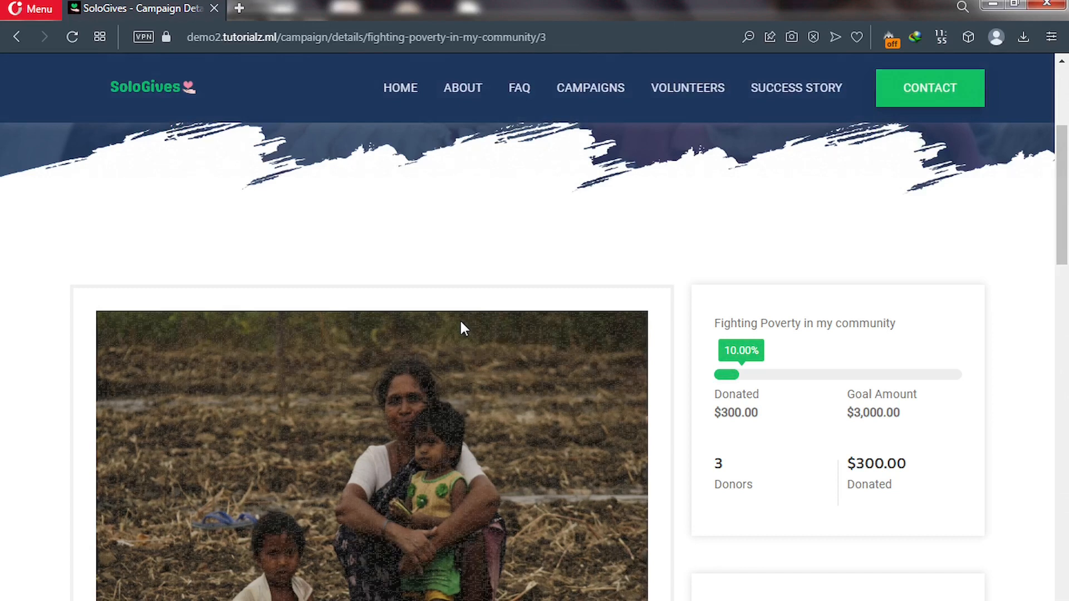
{"action": "scroll", "coordinate": [461, 322], "scroll_direction": "down", "scroll_amount": 1}
{"action": "scroll", "coordinate": [461, 323], "scroll_direction": "down", "scroll_amount": 3}
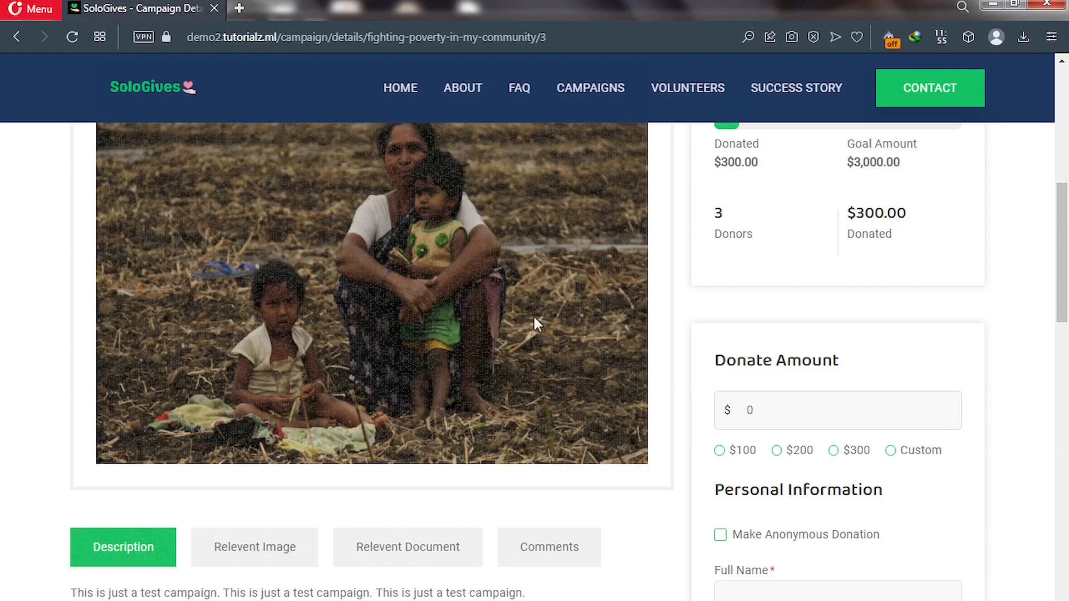
{"action": "scroll", "coordinate": [534, 319], "scroll_direction": "up", "scroll_amount": 2}
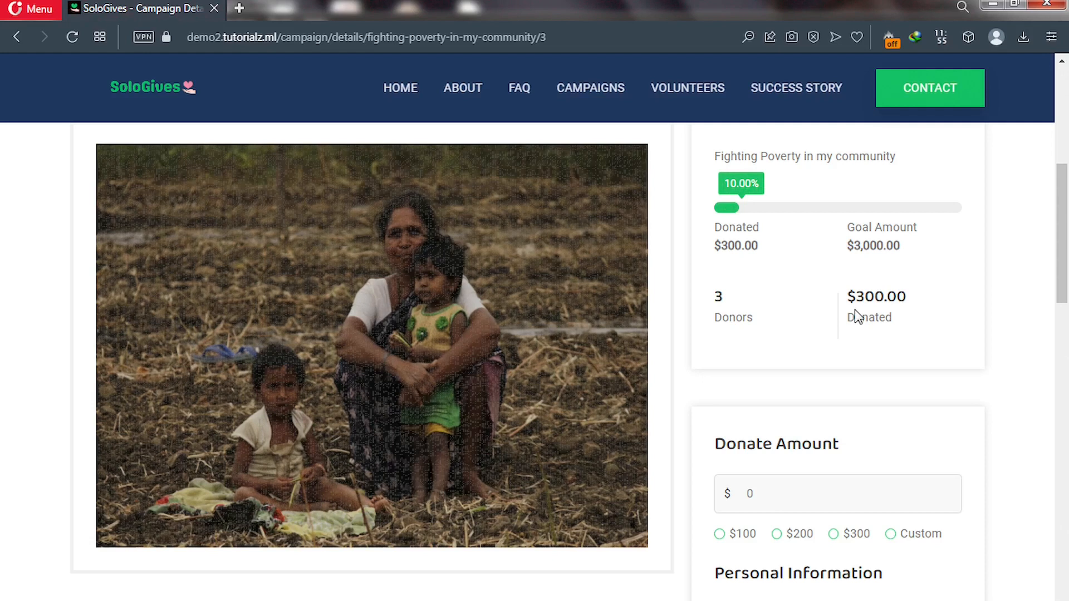
Enter 1 as the custom donation amount and tick Make Anonymous Donation.
{"action": "scroll", "coordinate": [856, 316], "scroll_direction": "down", "scroll_amount": 4}
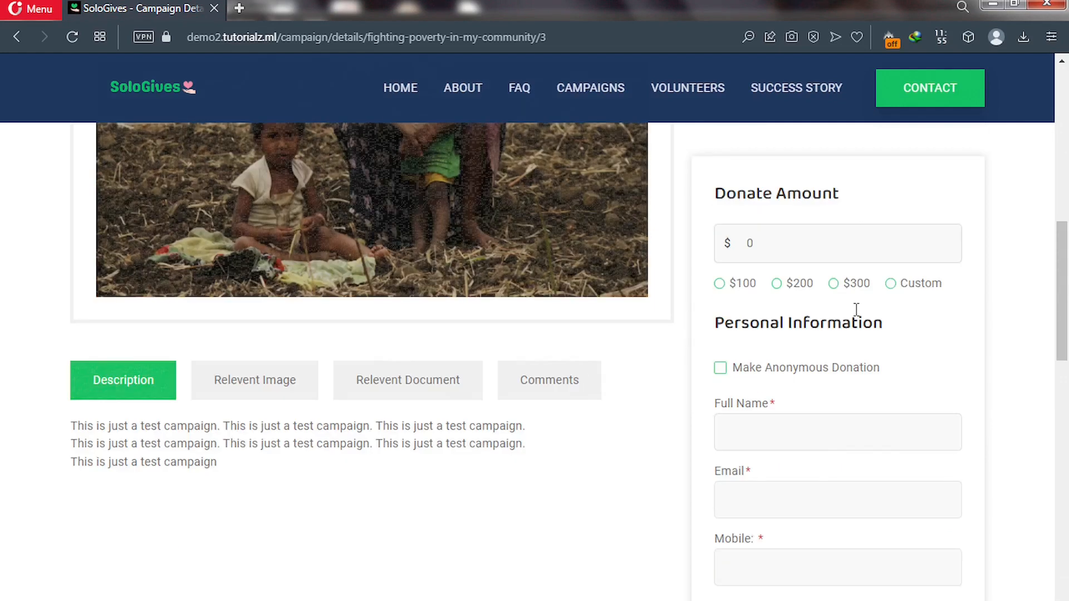
{"action": "left_click", "coordinate": [768, 247]}
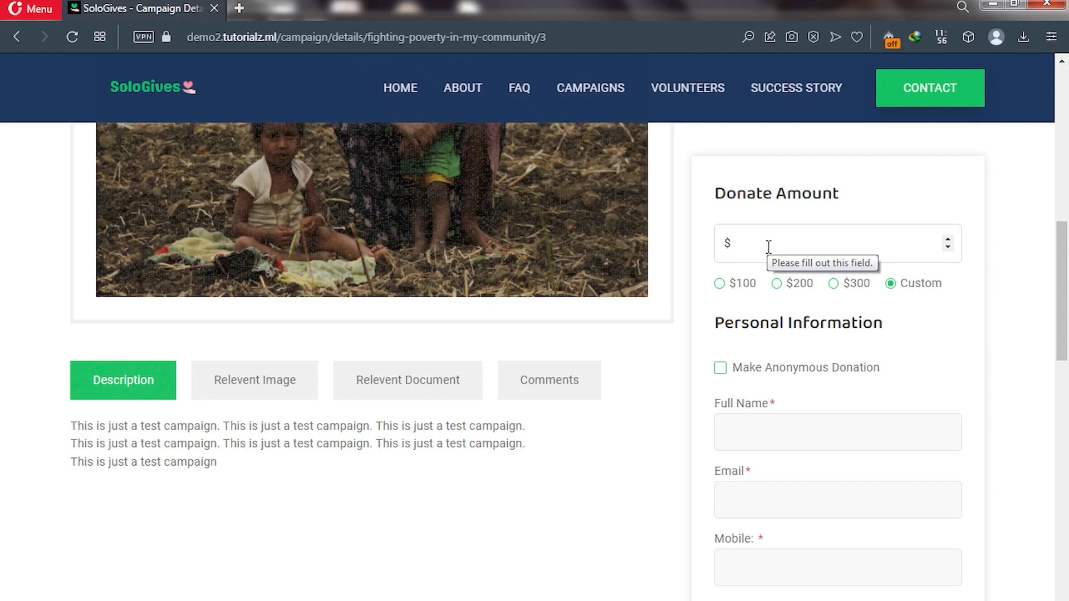
{"action": "type", "text": "1"}
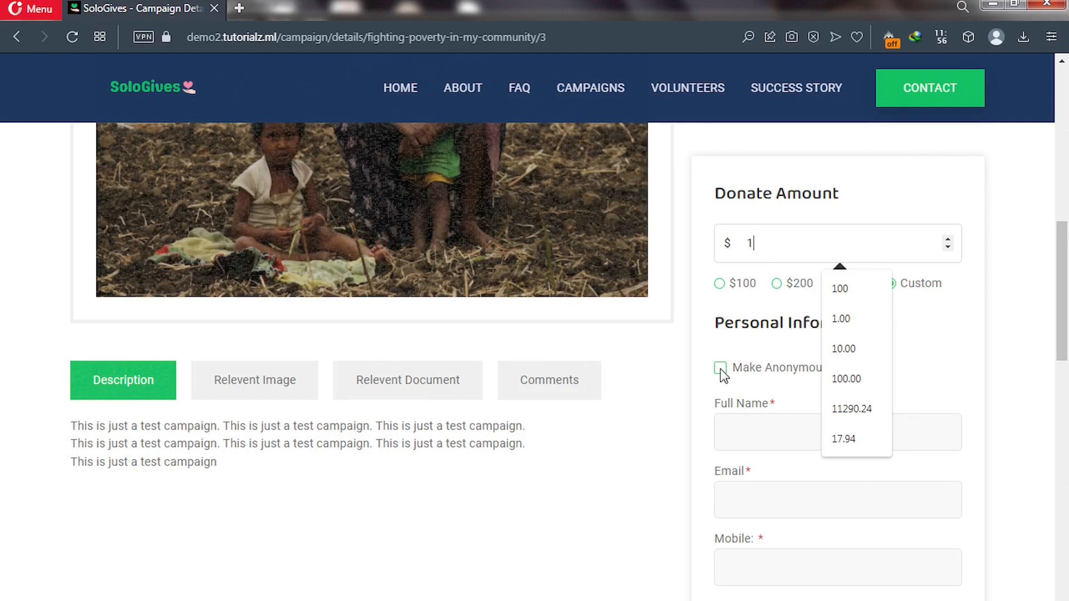
{"action": "left_click", "coordinate": [720, 369]}
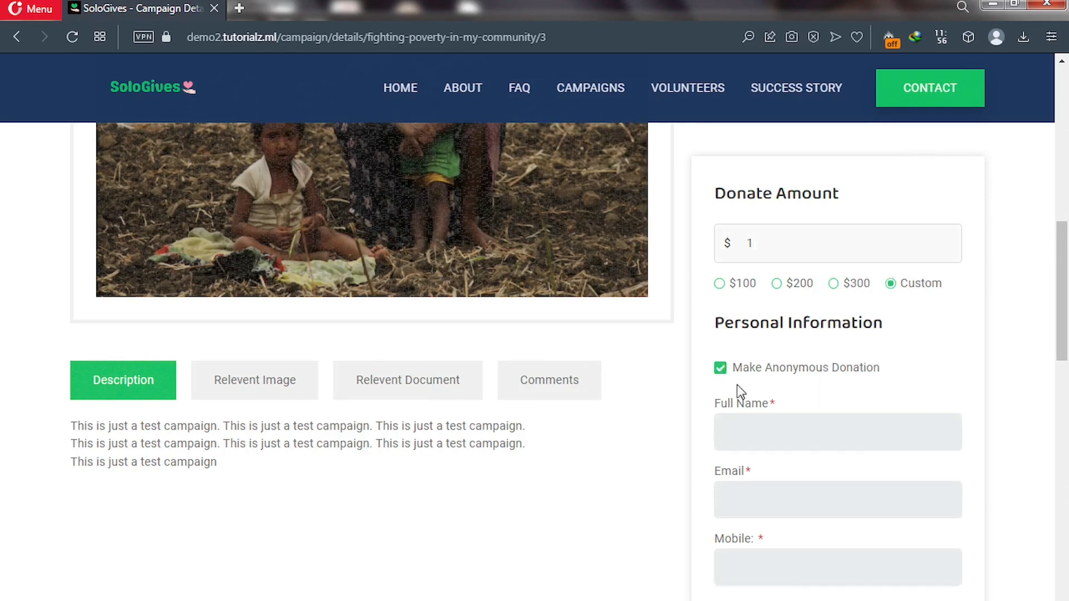
{"action": "scroll", "coordinate": [740, 393], "scroll_direction": "down", "scroll_amount": 3}
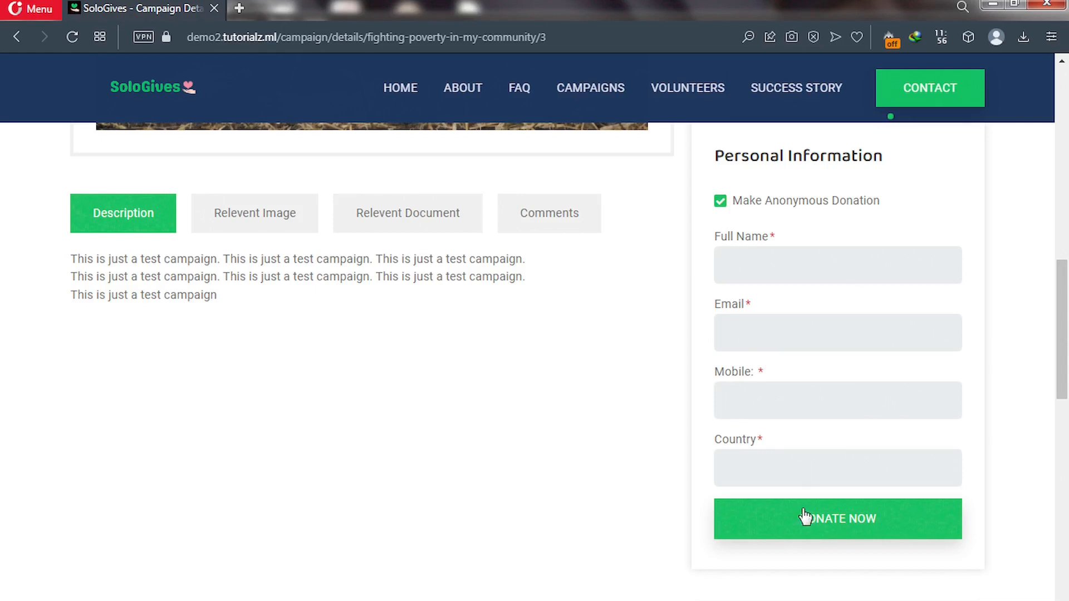
{"action": "scroll", "coordinate": [797, 513], "scroll_direction": "up", "scroll_amount": 5}
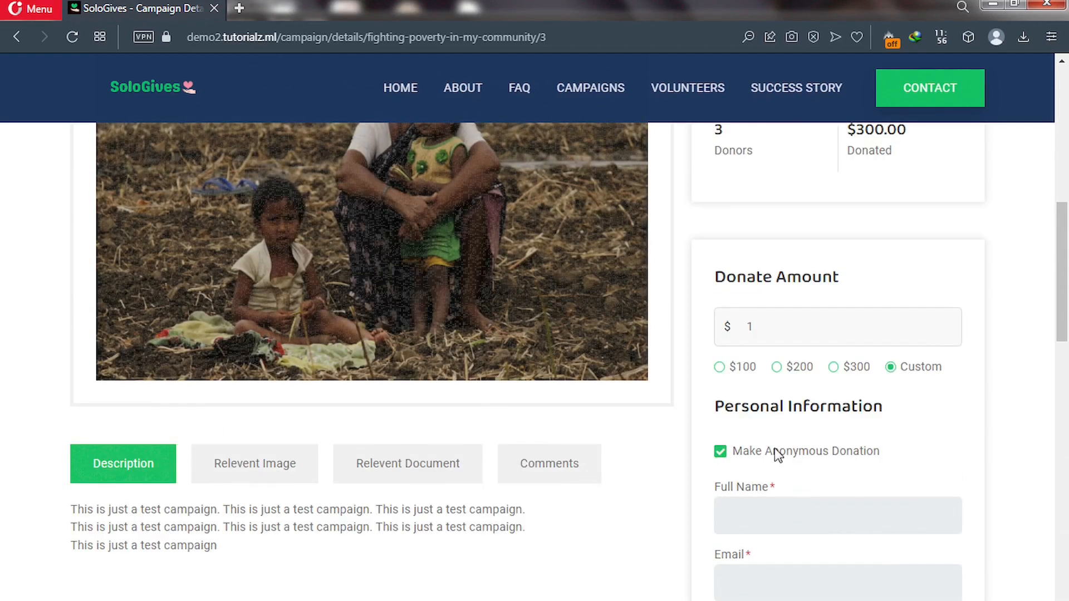
Pick the $100 amount, switch back to Custom, and scroll down past Donate Now.
{"action": "left_click", "coordinate": [720, 370]}
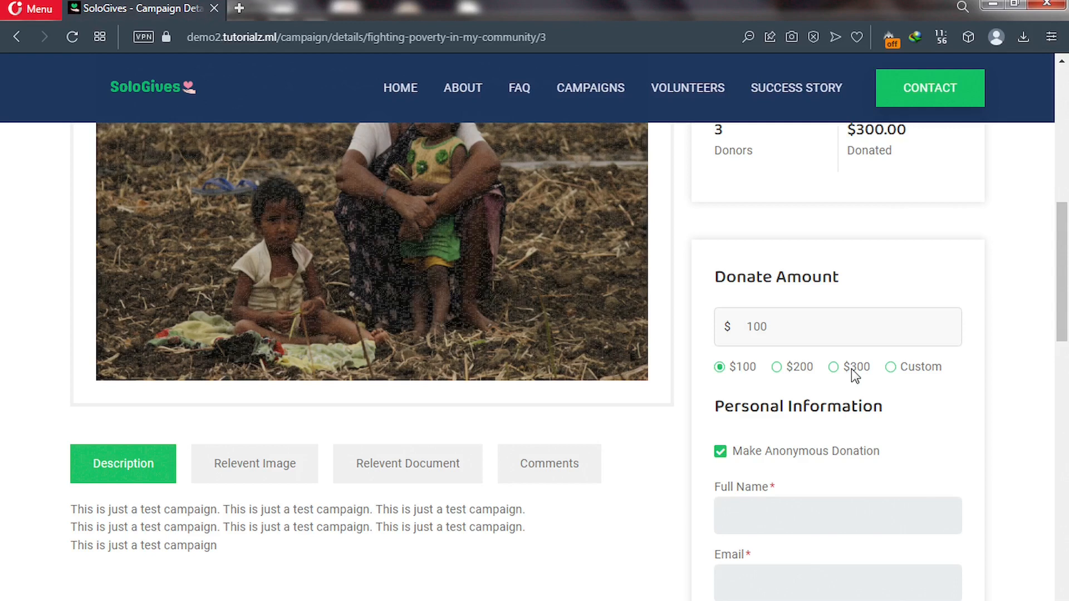
{"action": "left_click", "coordinate": [891, 368]}
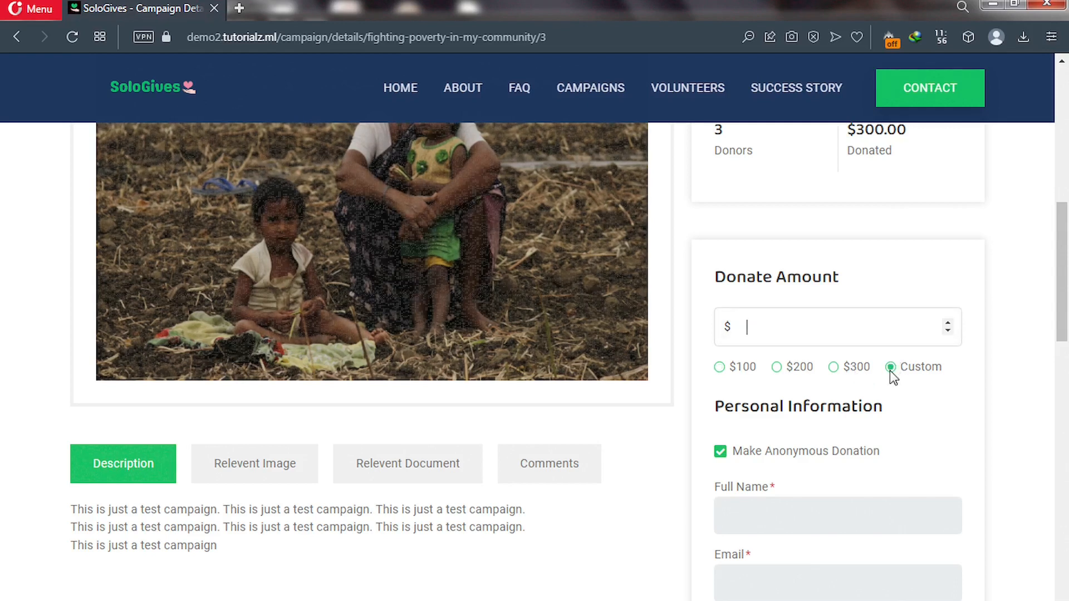
{"action": "scroll", "coordinate": [889, 370], "scroll_direction": "down", "scroll_amount": 3}
{"action": "scroll", "coordinate": [890, 370], "scroll_direction": "down", "scroll_amount": 2}
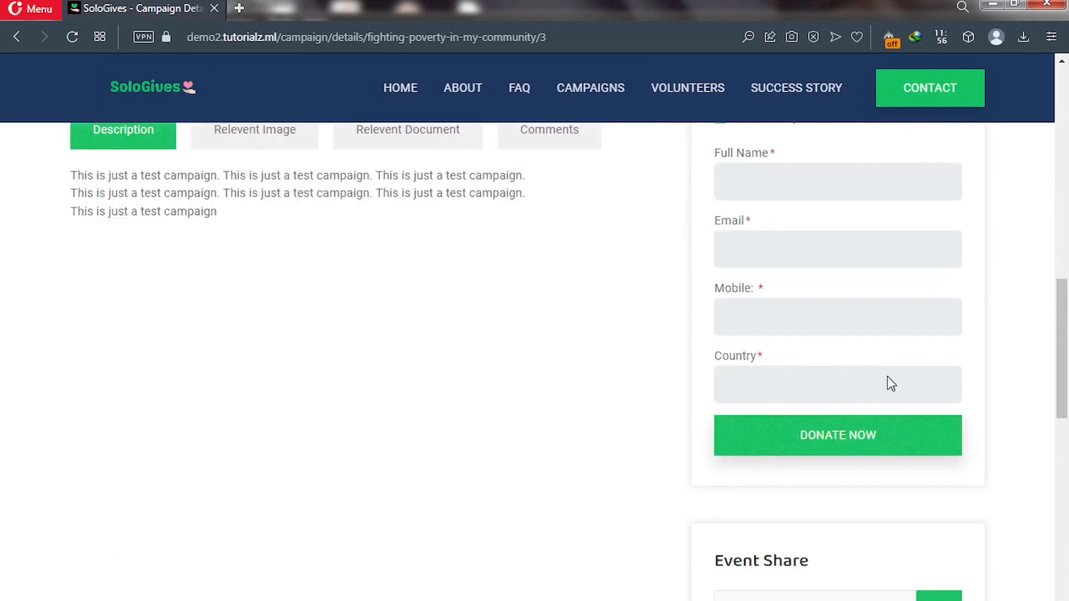
{"action": "scroll", "coordinate": [890, 384], "scroll_direction": "down", "scroll_amount": 4}
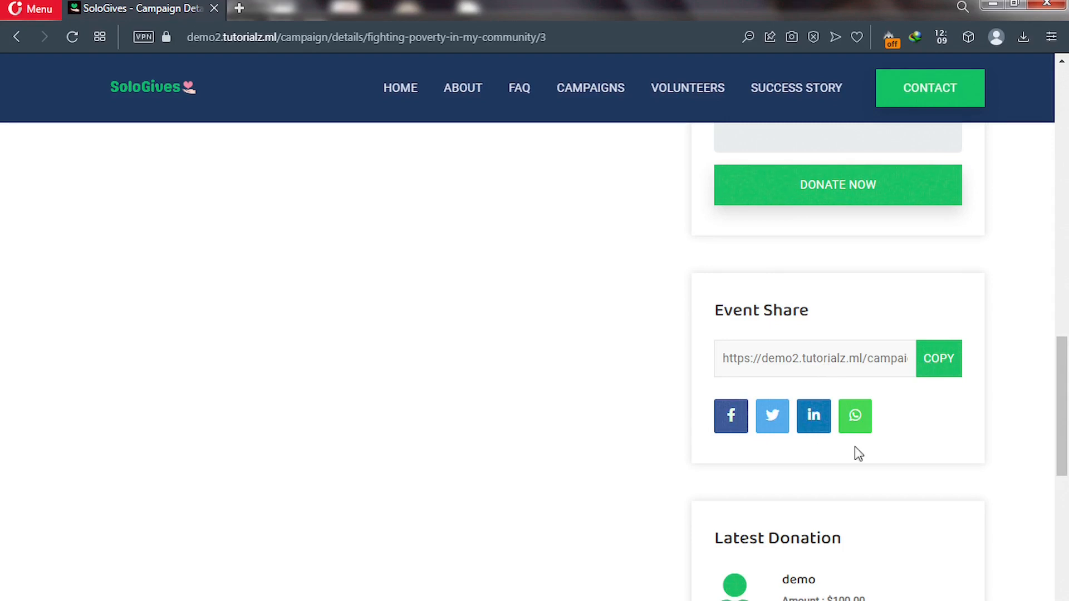
{"action": "scroll", "coordinate": [1063, 410], "scroll_direction": "down", "scroll_amount": 4}
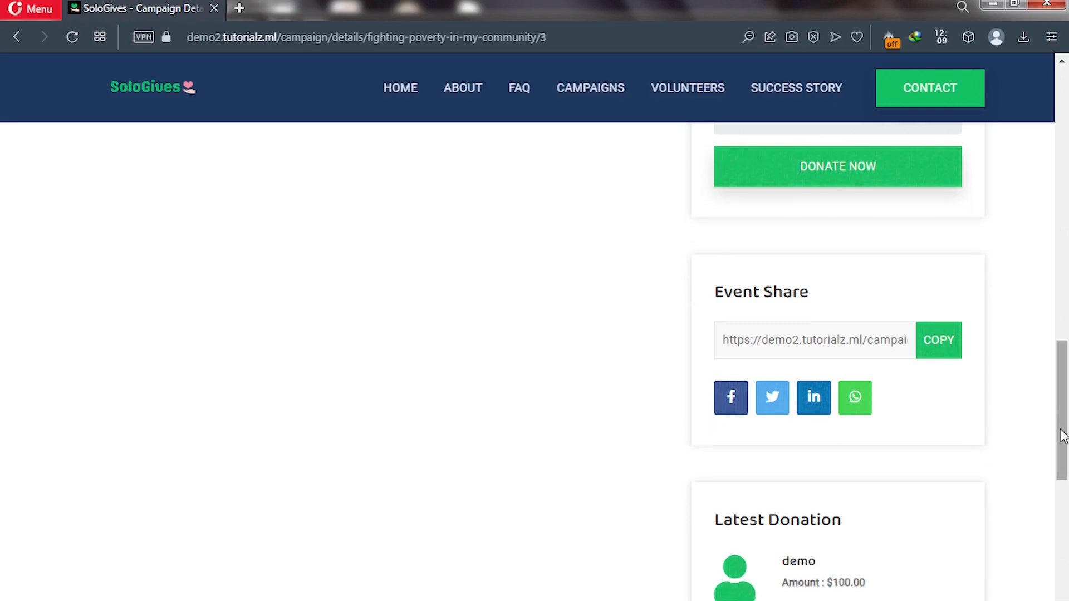
{"action": "scroll", "coordinate": [1064, 478], "scroll_direction": "down", "scroll_amount": 1}
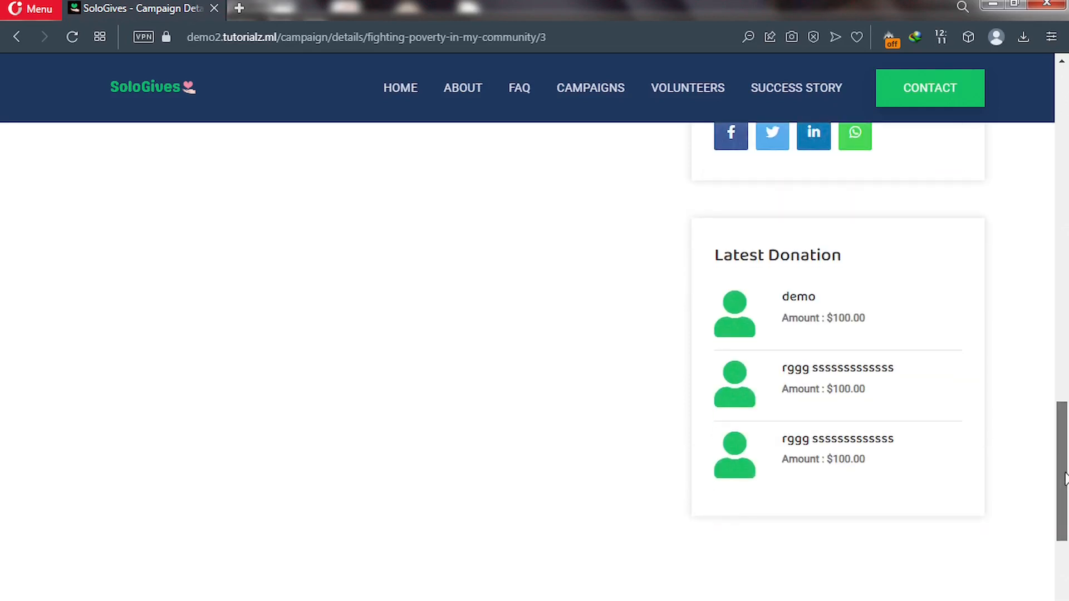
{"action": "scroll", "coordinate": [1063, 474], "scroll_direction": "up", "scroll_amount": 1}
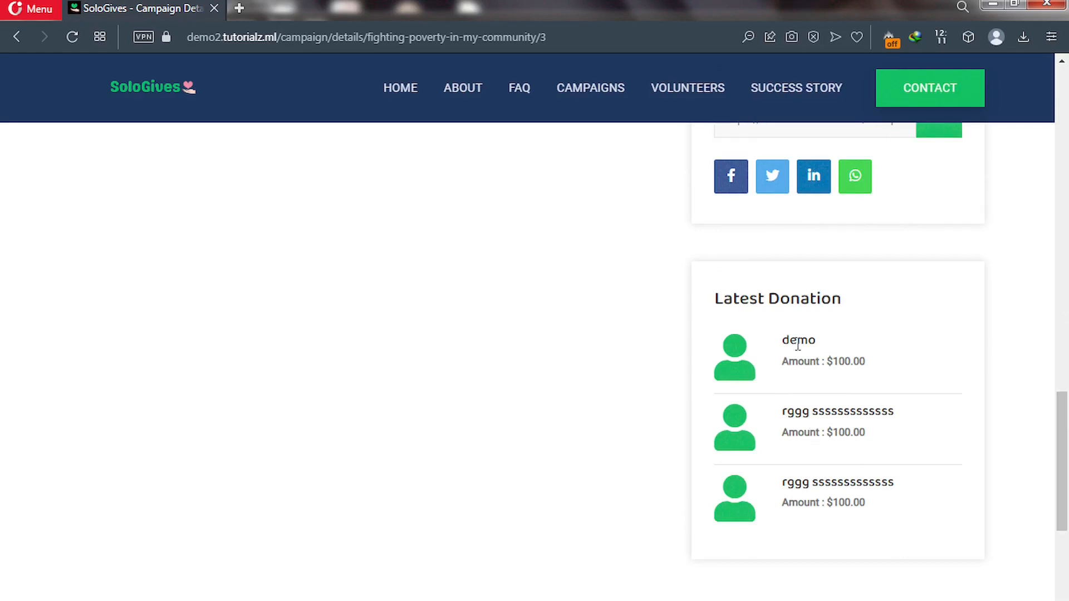
{"action": "scroll", "coordinate": [797, 345], "scroll_direction": "up", "scroll_amount": 2}
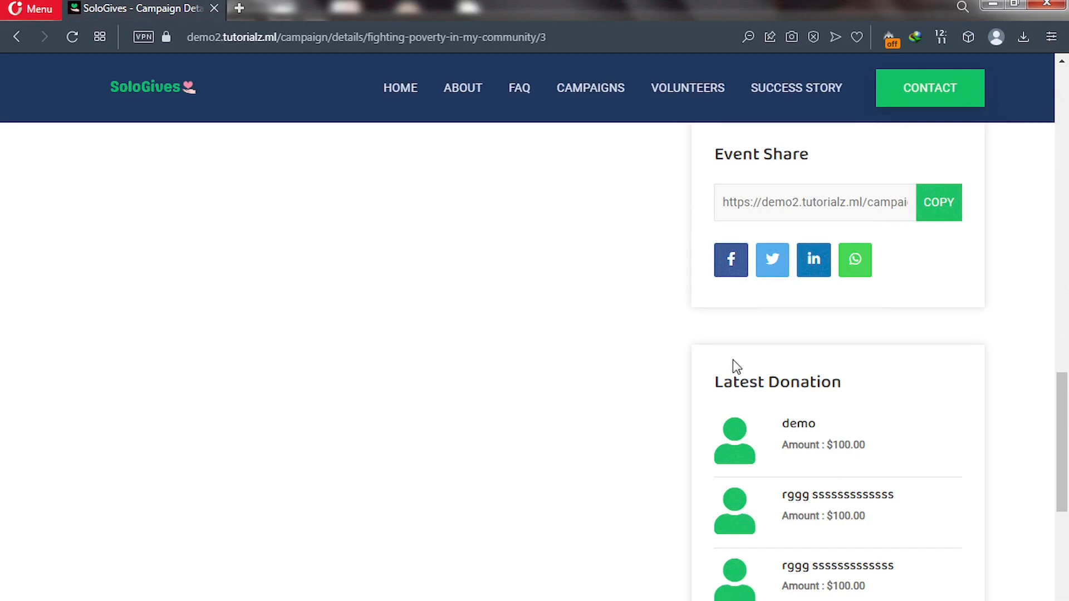
Go to the Register page from Home, accept the terms and submit the registration form.
{"action": "left_click", "coordinate": [400, 92]}
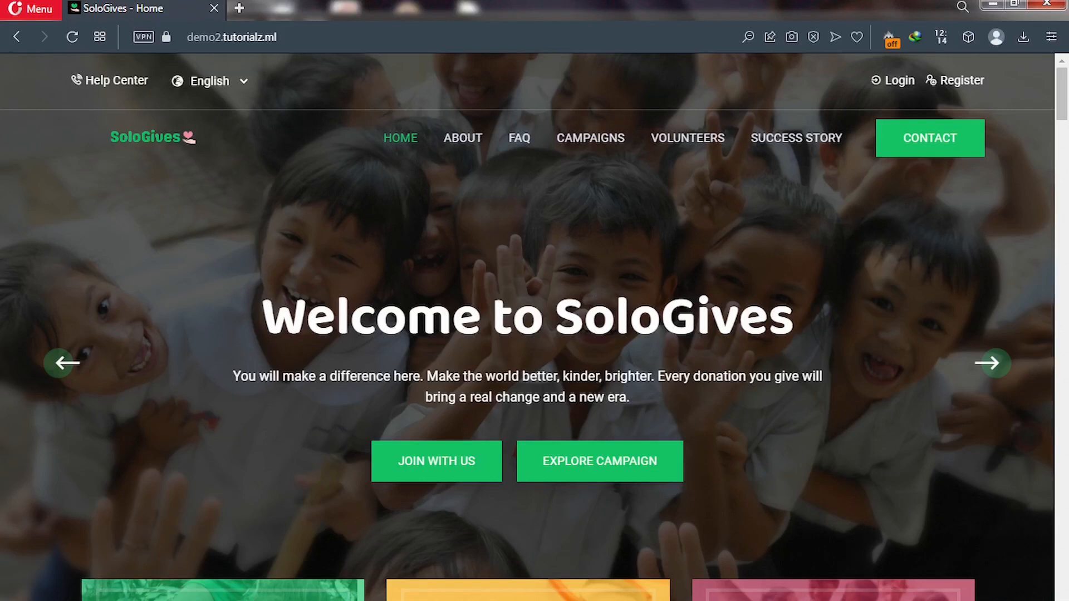
{"action": "left_click", "coordinate": [951, 84]}
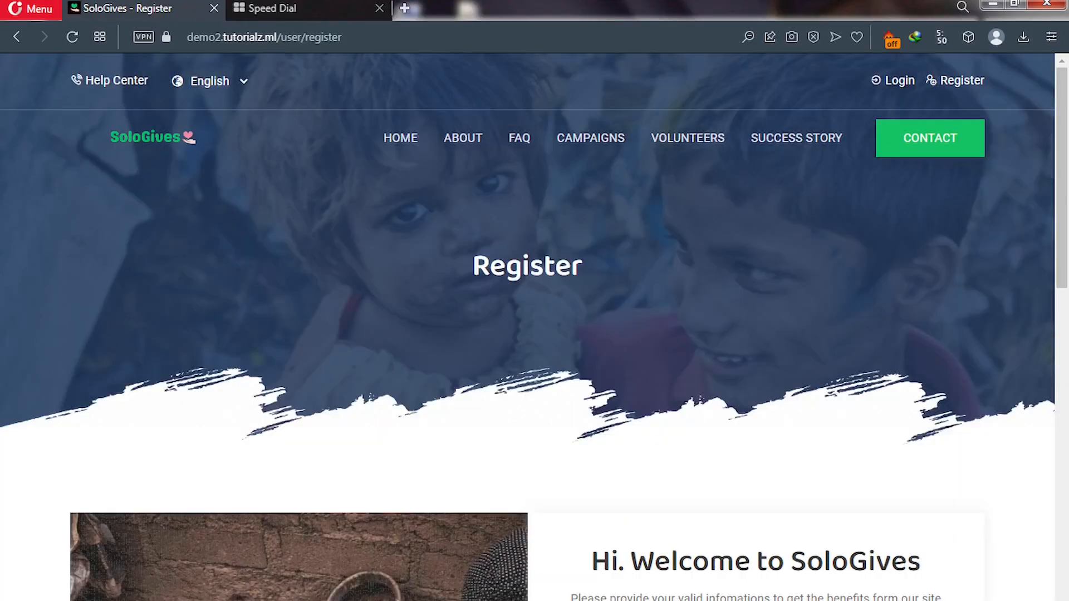
{"action": "scroll", "coordinate": [696, 462], "scroll_direction": "down", "scroll_amount": 6}
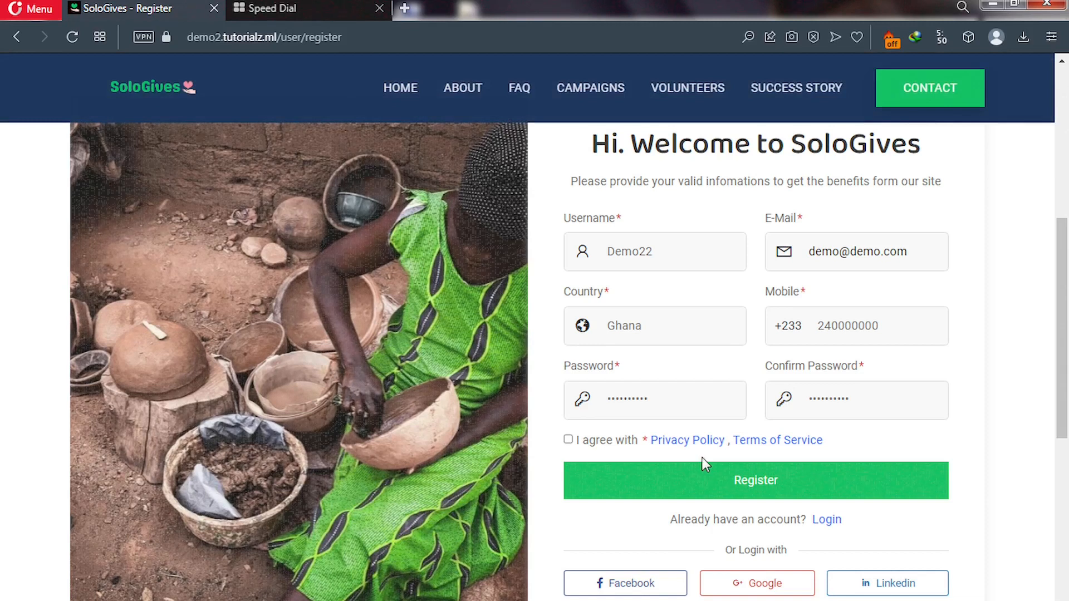
{"action": "left_click", "coordinate": [568, 440]}
{"action": "left_click", "coordinate": [679, 486]}
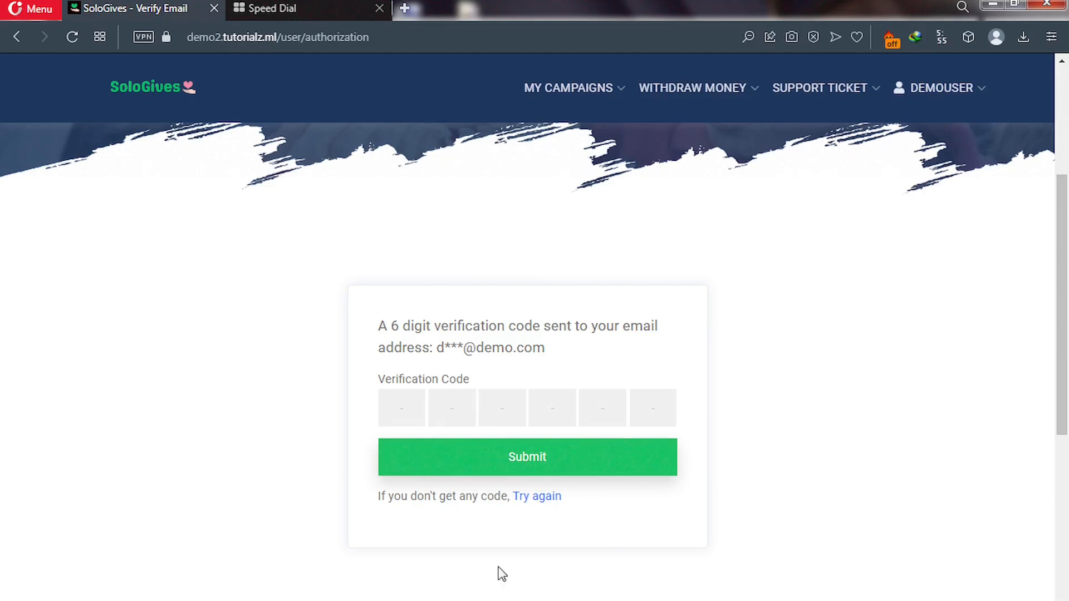
Enter the email verification code, then submit the Complete Your Profile form.
{"action": "left_click", "coordinate": [400, 423]}
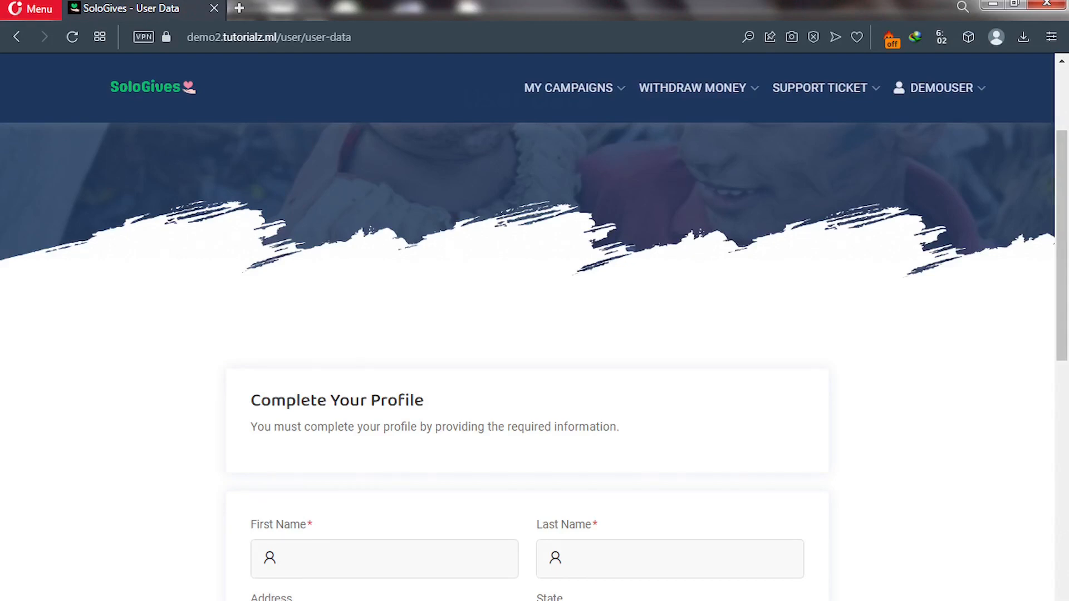
{"action": "scroll", "coordinate": [766, 484], "scroll_direction": "down", "scroll_amount": 7}
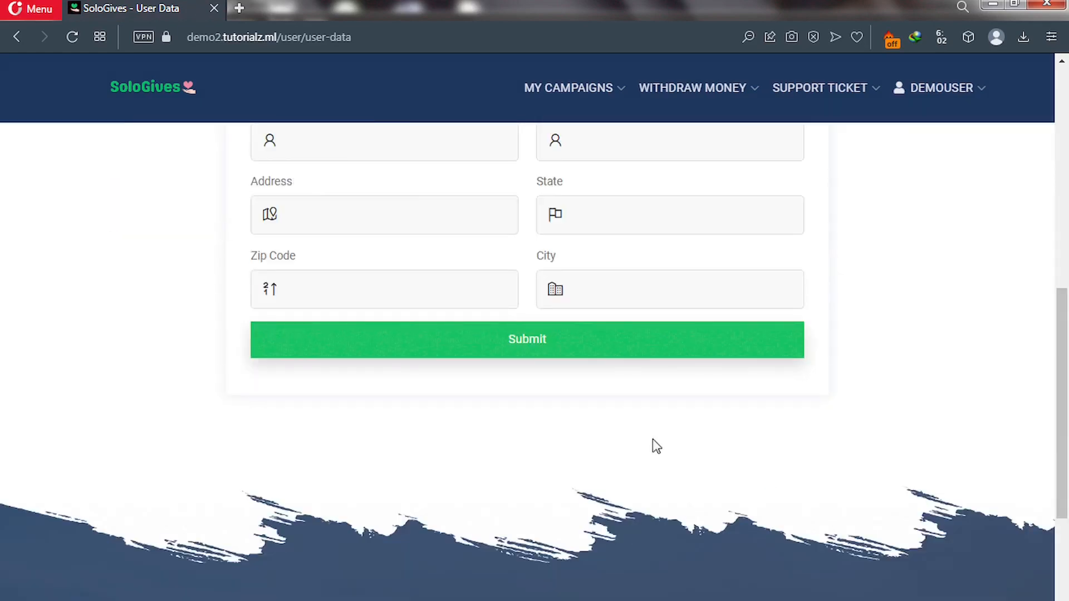
{"action": "left_click", "coordinate": [721, 342]}
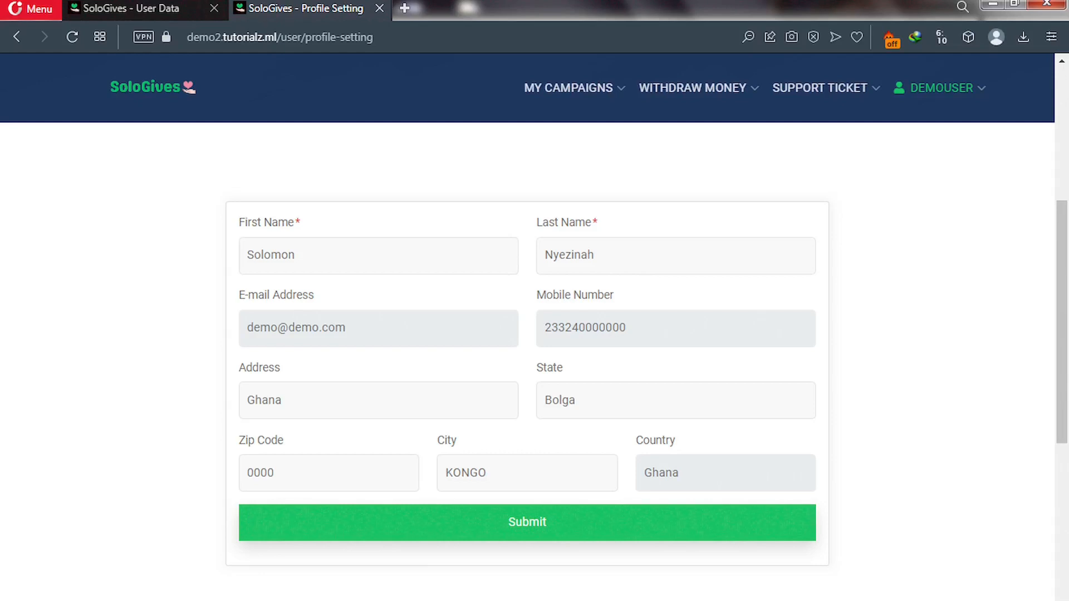
{"action": "scroll", "coordinate": [589, 497], "scroll_direction": "up", "scroll_amount": 5}
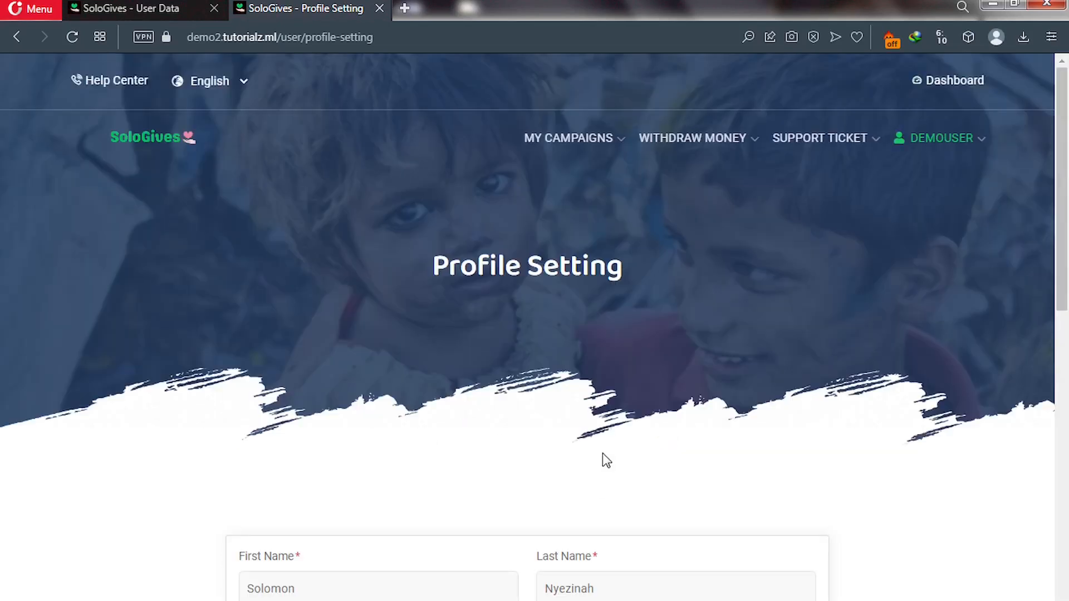
Open the user Dashboard and look over its stat cards and monthly report charts.
{"action": "left_click", "coordinate": [953, 87]}
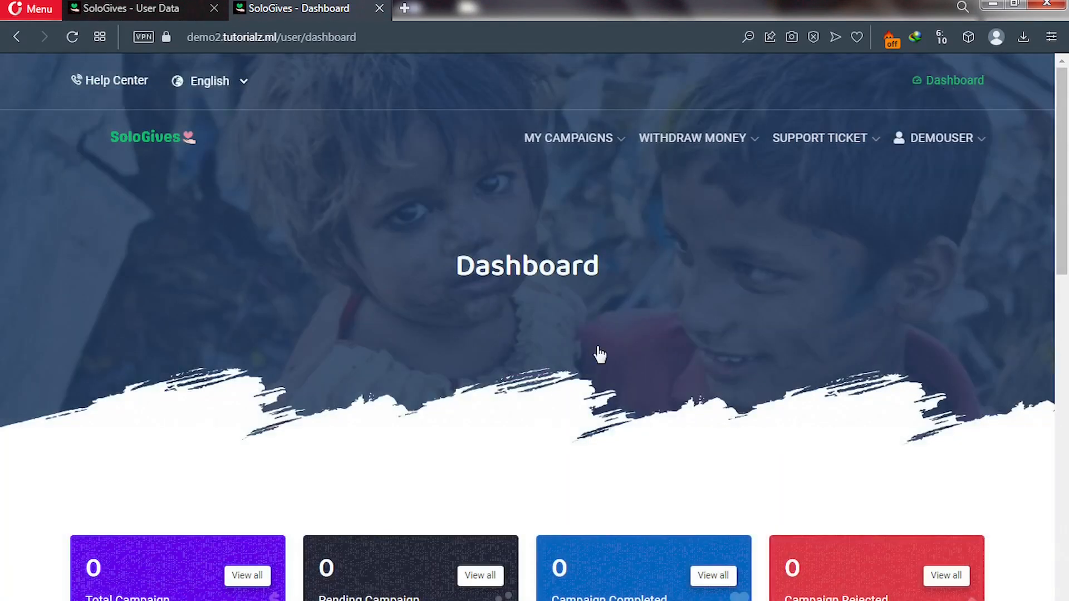
{"action": "scroll", "coordinate": [563, 384], "scroll_direction": "down", "scroll_amount": 6}
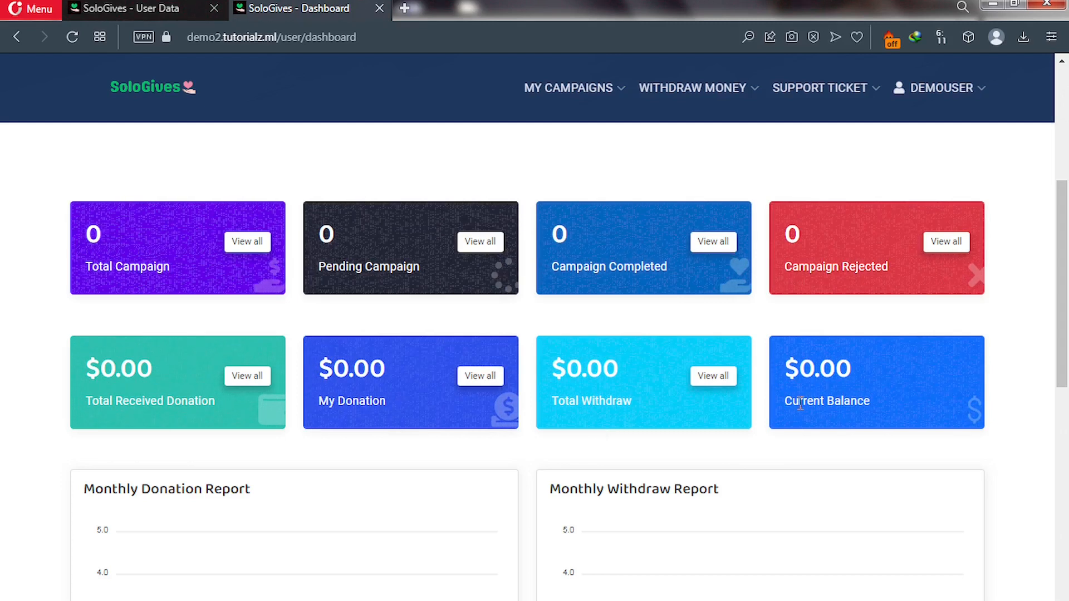
{"action": "scroll", "coordinate": [800, 402], "scroll_direction": "down", "scroll_amount": 5}
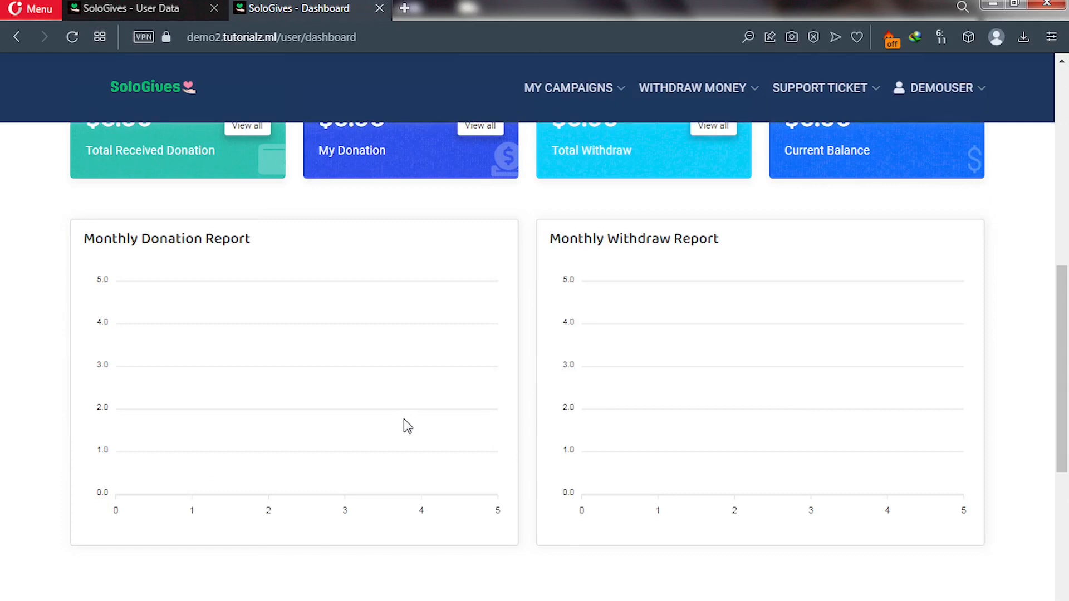
{"action": "scroll", "coordinate": [404, 419], "scroll_direction": "up", "scroll_amount": 5}
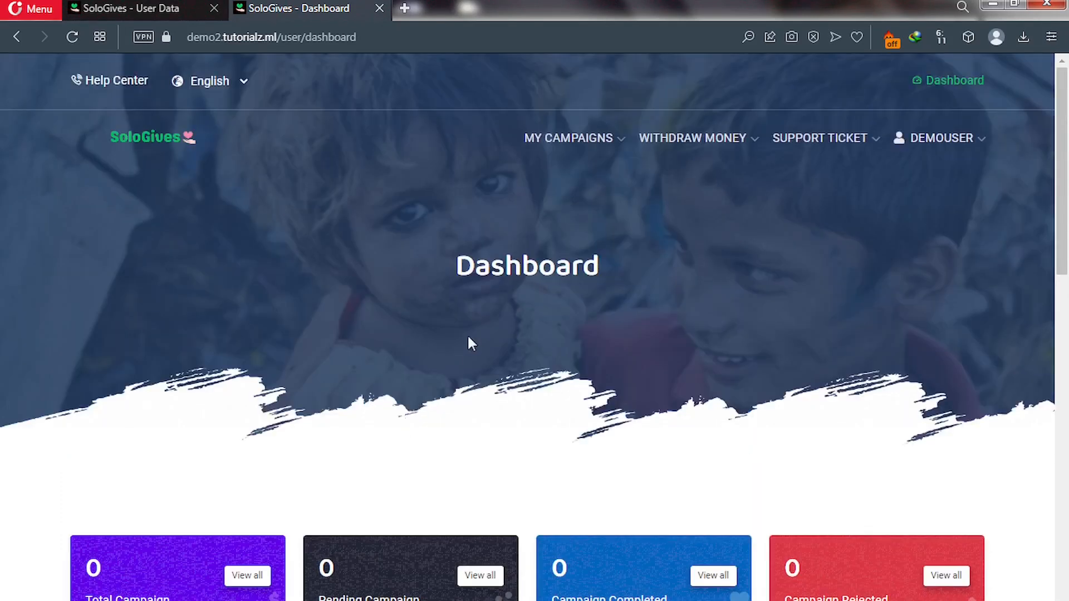
{"action": "mouse_move", "coordinate": [616, 160]}
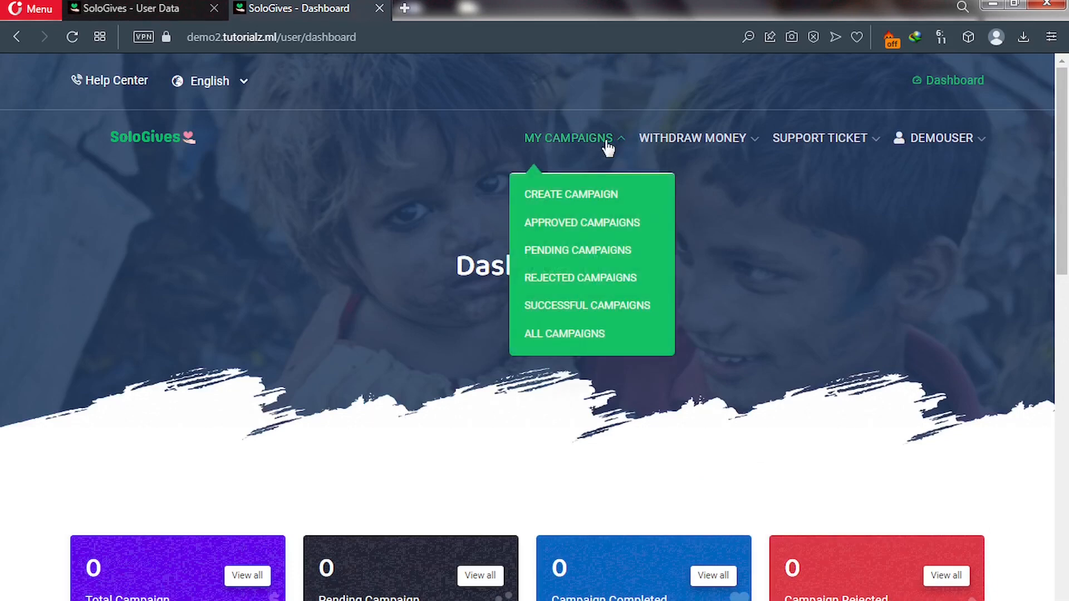
{"action": "left_click", "coordinate": [578, 196]}
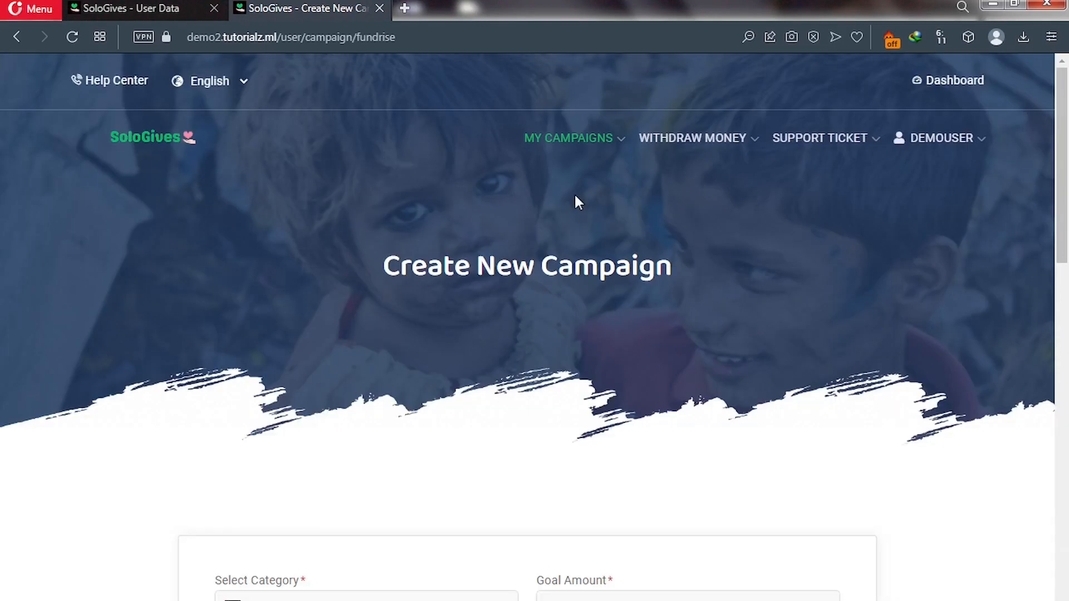
{"action": "scroll", "coordinate": [503, 301], "scroll_direction": "down", "scroll_amount": 5}
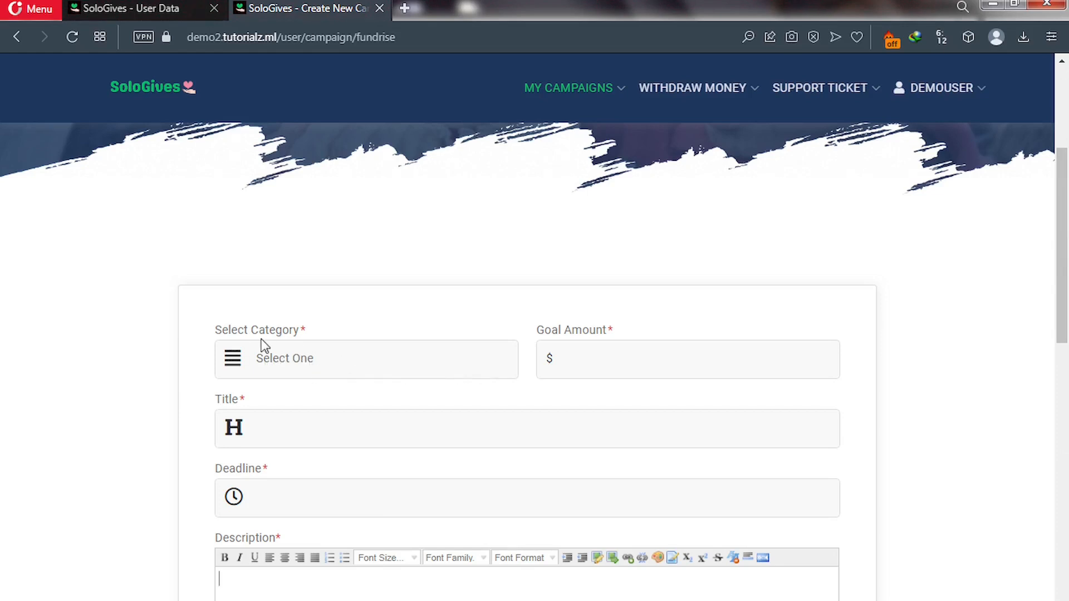
Set the campaign category to Health and the goal amount to 2000.
{"action": "left_click", "coordinate": [299, 362]}
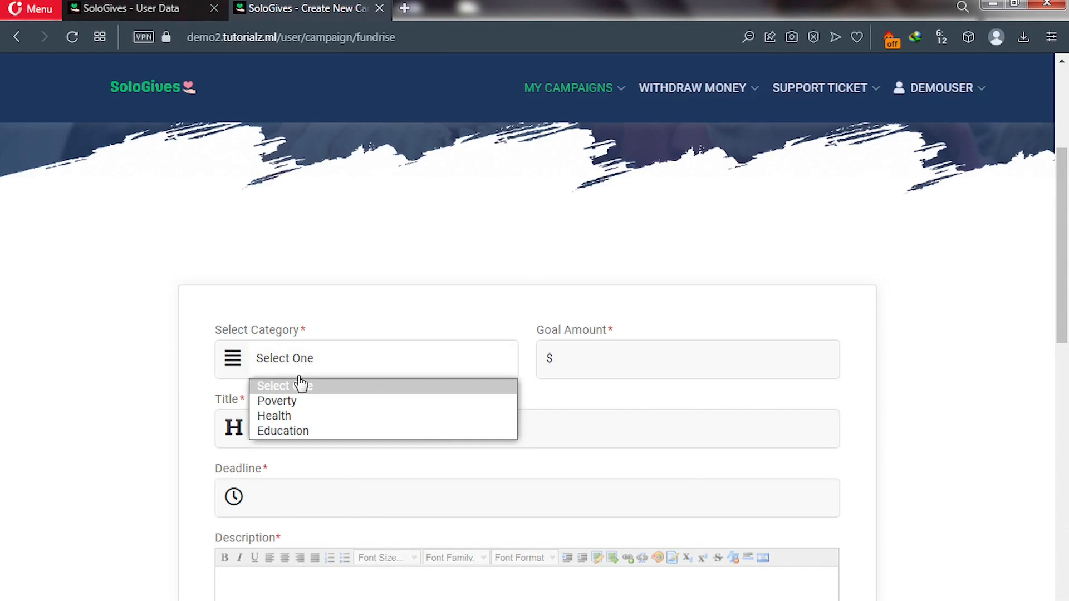
{"action": "left_click", "coordinate": [283, 415]}
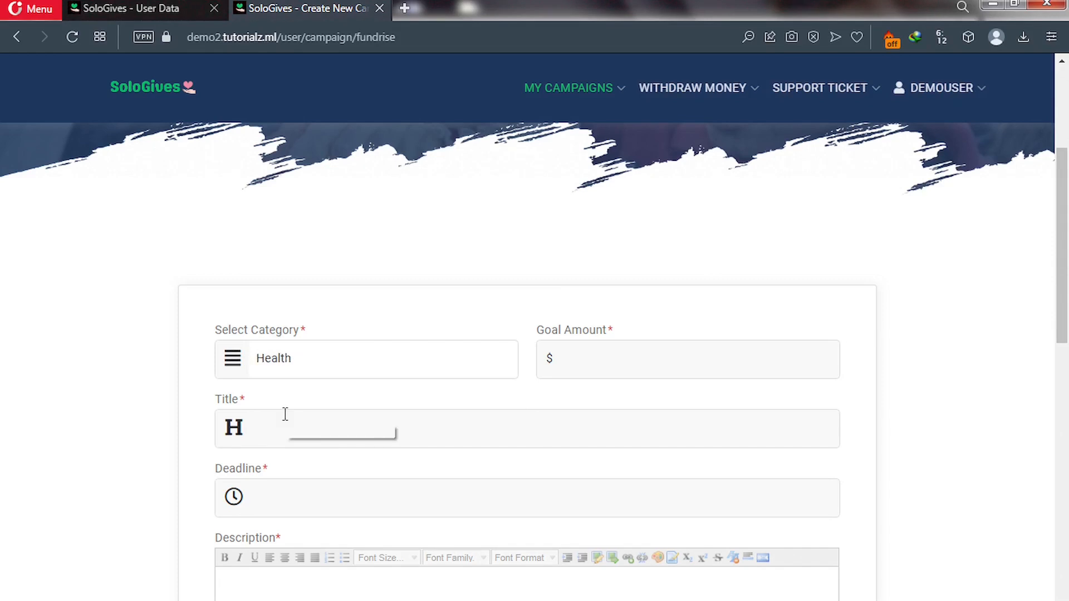
{"action": "left_click", "coordinate": [582, 361]}
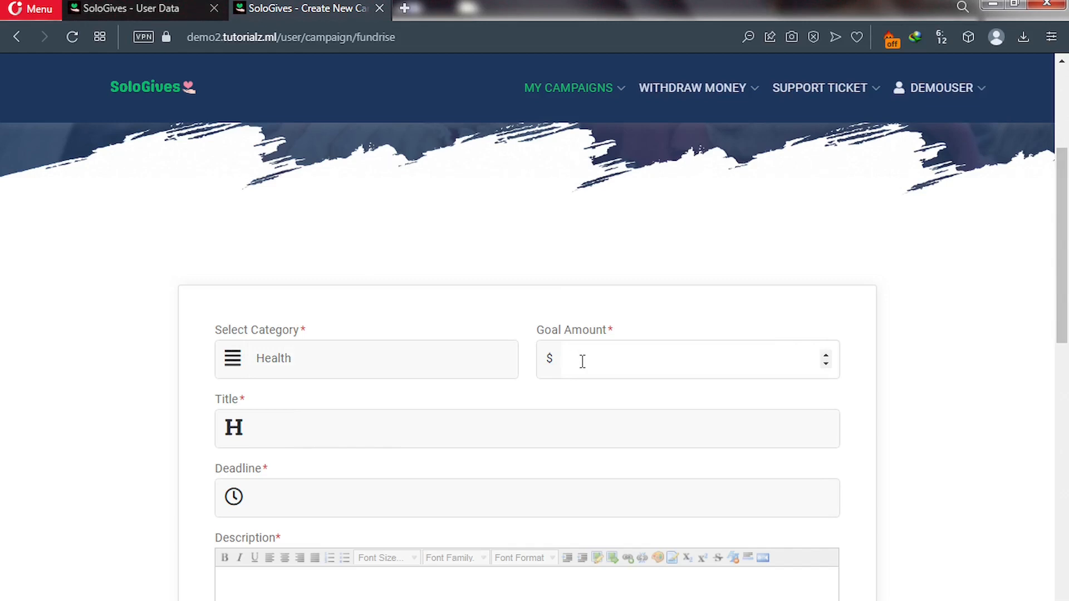
{"action": "type", "text": "2000"}
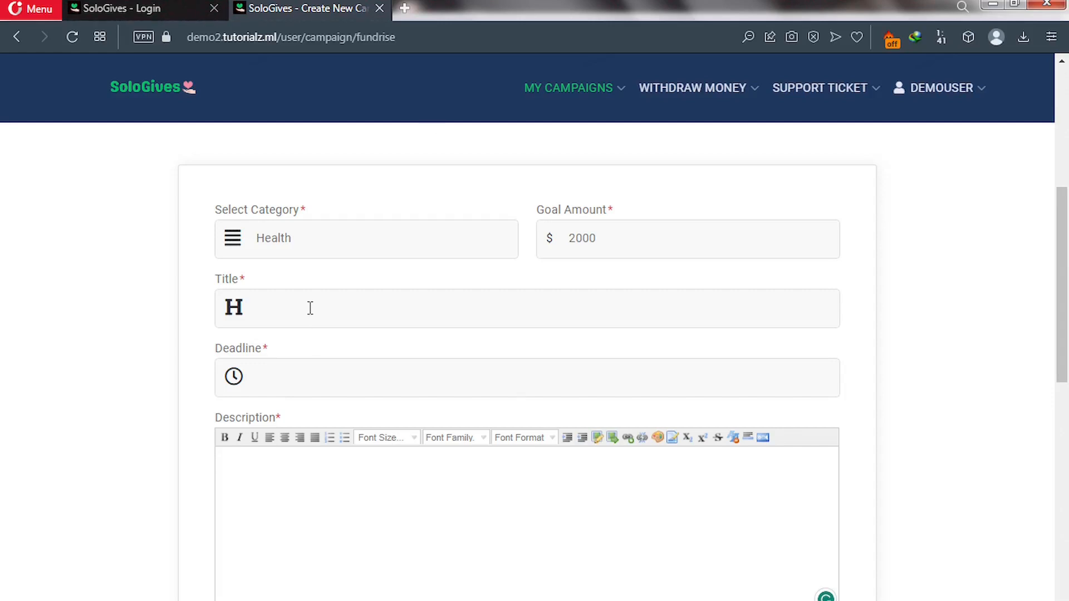
Enter the title 'Help fight cancer in my community' and set the deadline to 08/24/2023.
{"action": "left_click", "coordinate": [310, 308]}
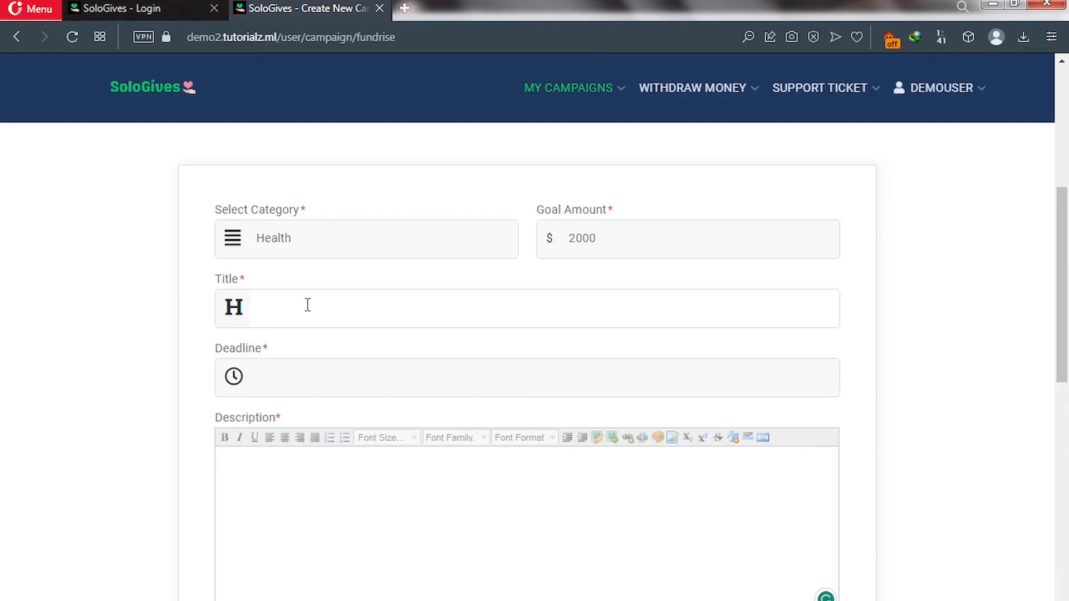
{"action": "type", "text": "Help fight cancer in my "}
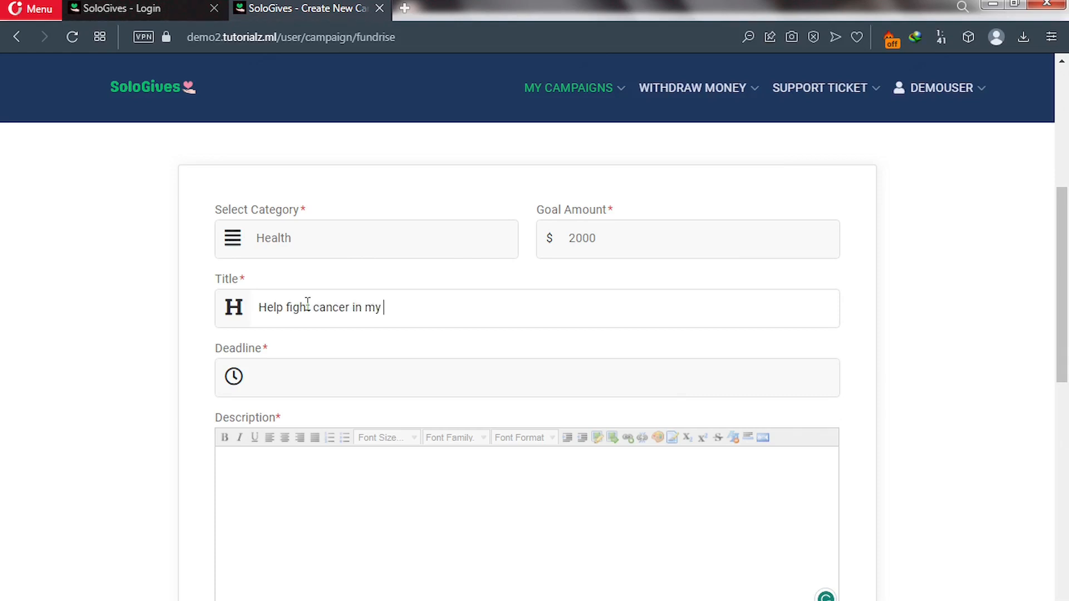
{"action": "type", "text": "community"}
{"action": "left_click", "coordinate": [321, 382]}
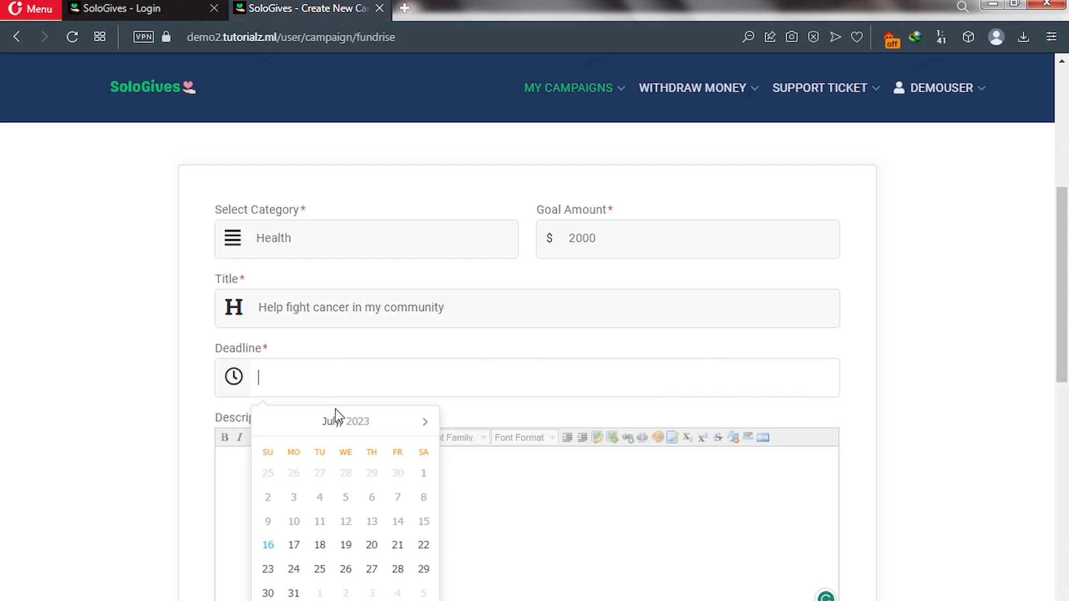
{"action": "left_click", "coordinate": [425, 423]}
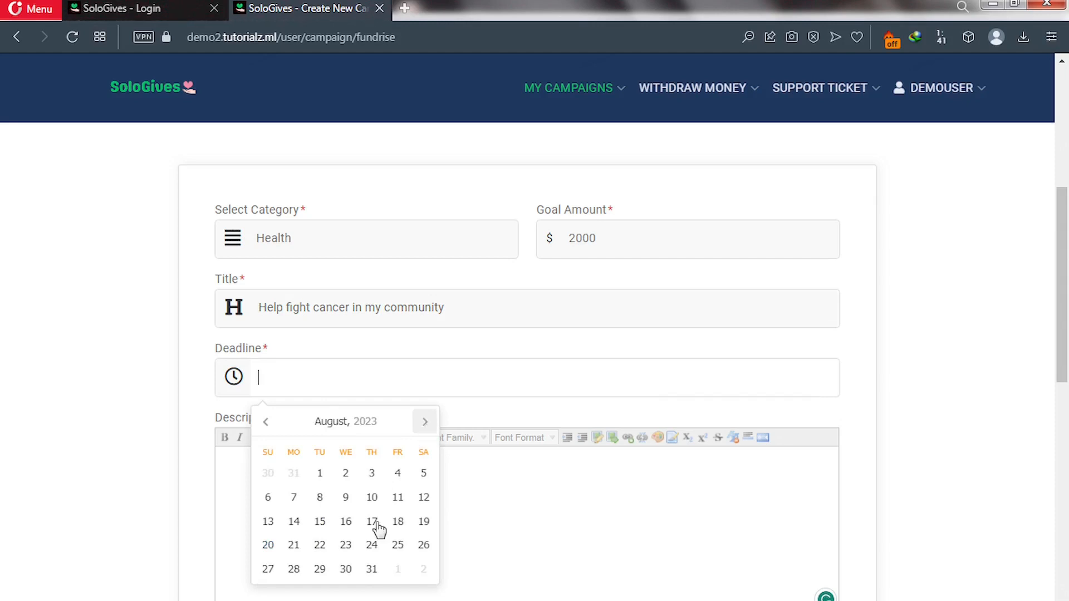
{"action": "left_click", "coordinate": [372, 547]}
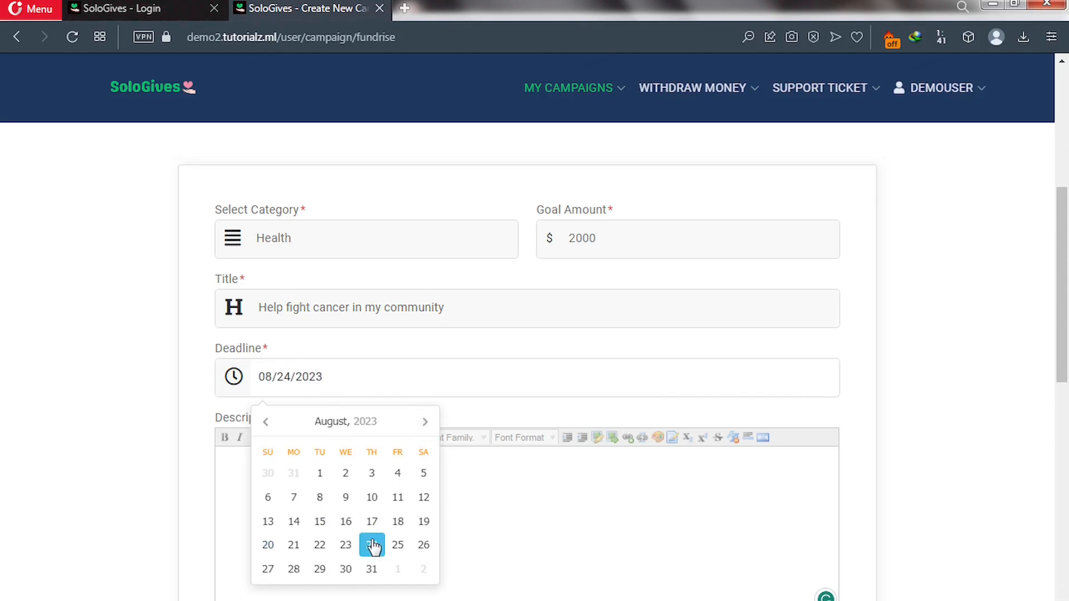
Paste the prepared paragraph into the campaign description.
{"action": "left_click", "coordinate": [523, 494]}
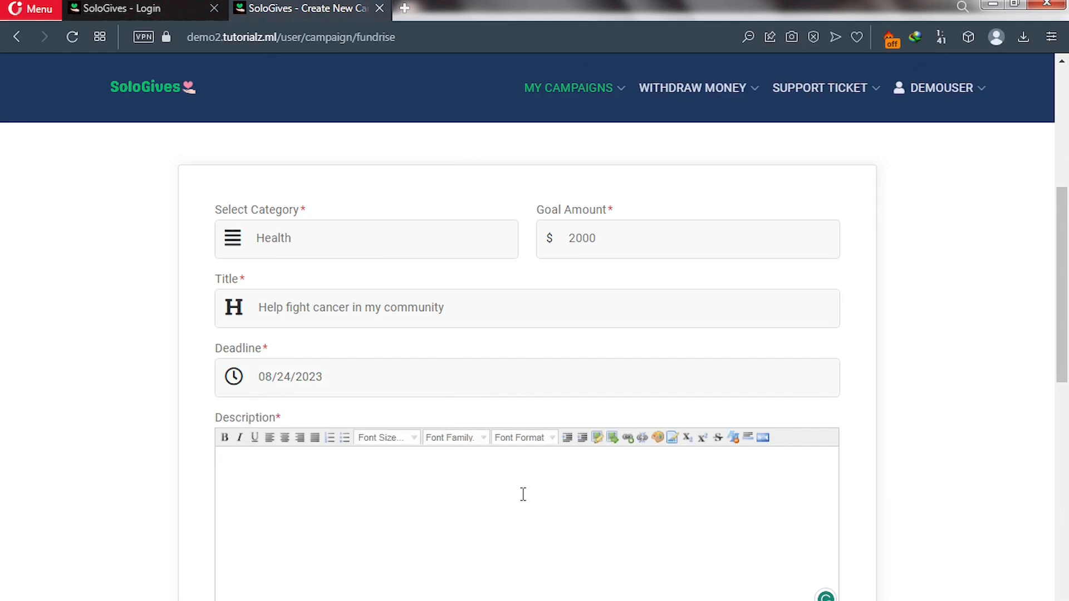
{"action": "scroll", "coordinate": [501, 484], "scroll_direction": "down", "scroll_amount": 3}
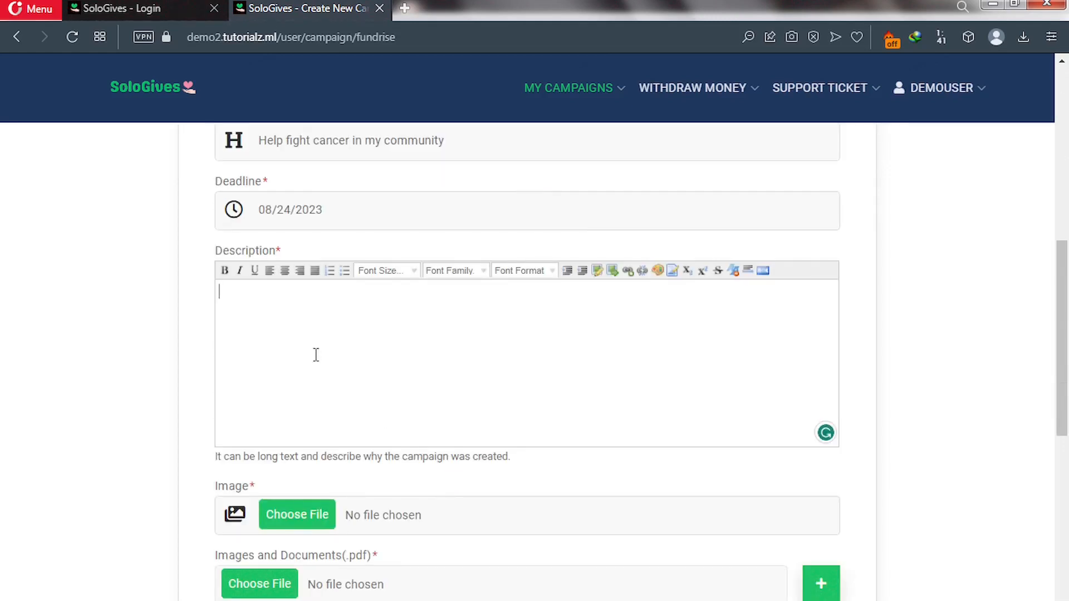
{"action": "type", "text": "Join our life-changing donation campaign and make a profound impact on the world! Every act of generosity counts as we strive to bring hope, relief, and support to those in need. Whether it's providing food and shelter to the homeless, empowering underprivileged communities, or funding vital medical research, your contribution will directly touch the lives of countless individuals. Together, we can create a brighter future and transform the world, one donation at a time. Join us and be the change that our world desperately needs. Donate today and make a difference!"}
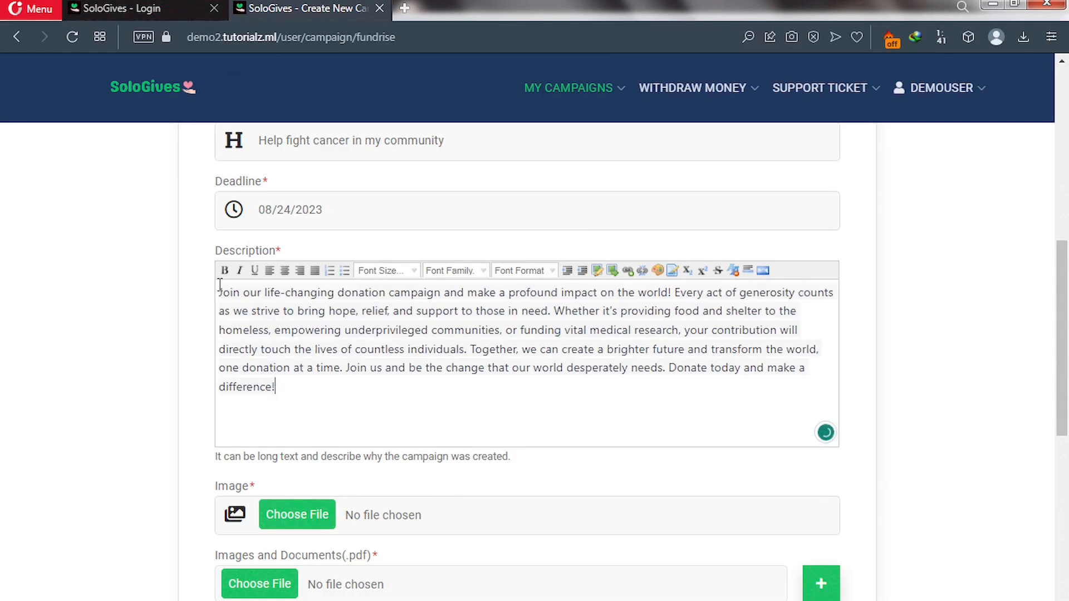
Choose covid-4948866_1280.jpg under Image and again under Images and Documents.
{"action": "scroll", "coordinate": [286, 440], "scroll_direction": "down", "scroll_amount": 4}
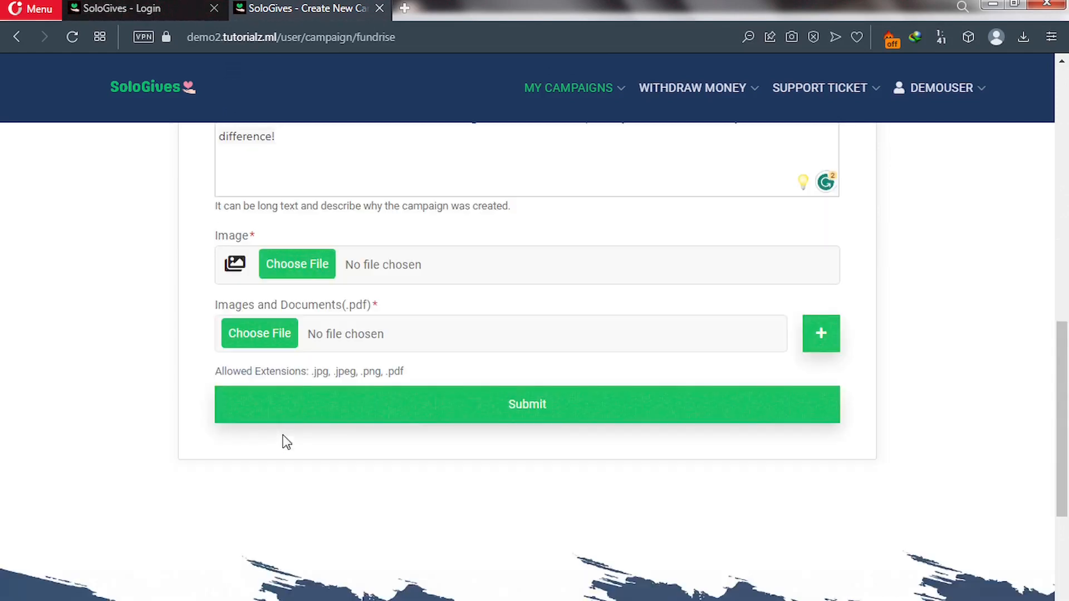
{"action": "left_click", "coordinate": [293, 263]}
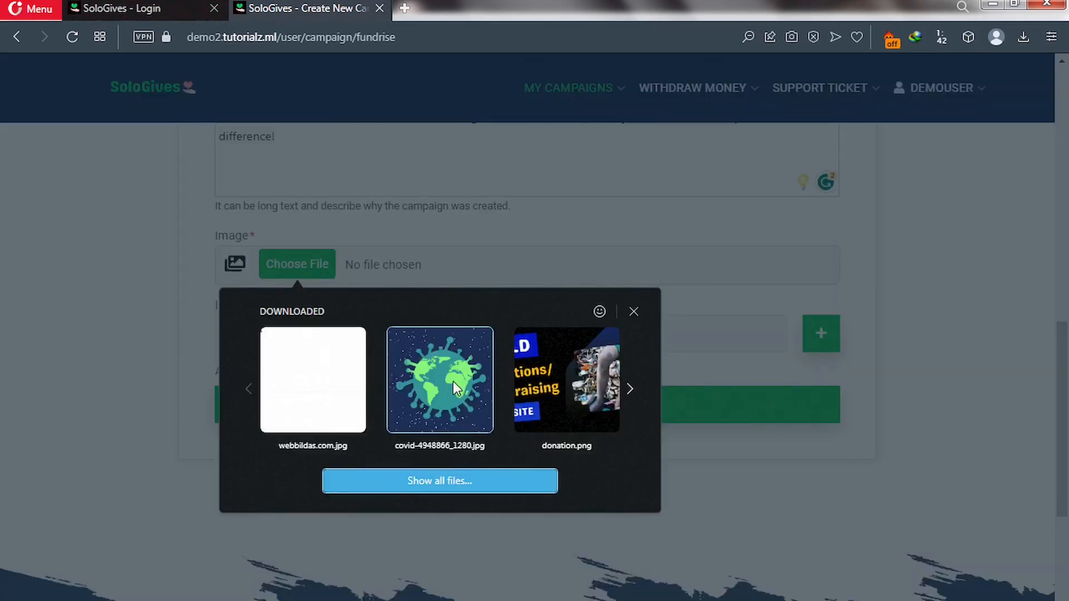
{"action": "left_click", "coordinate": [453, 383]}
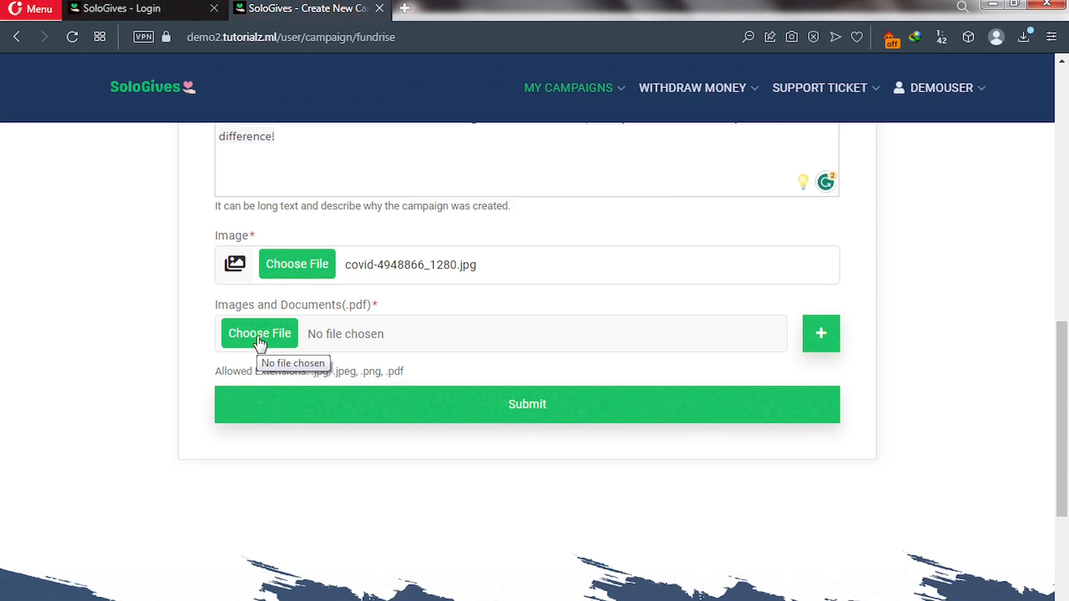
{"action": "left_click", "coordinate": [258, 338]}
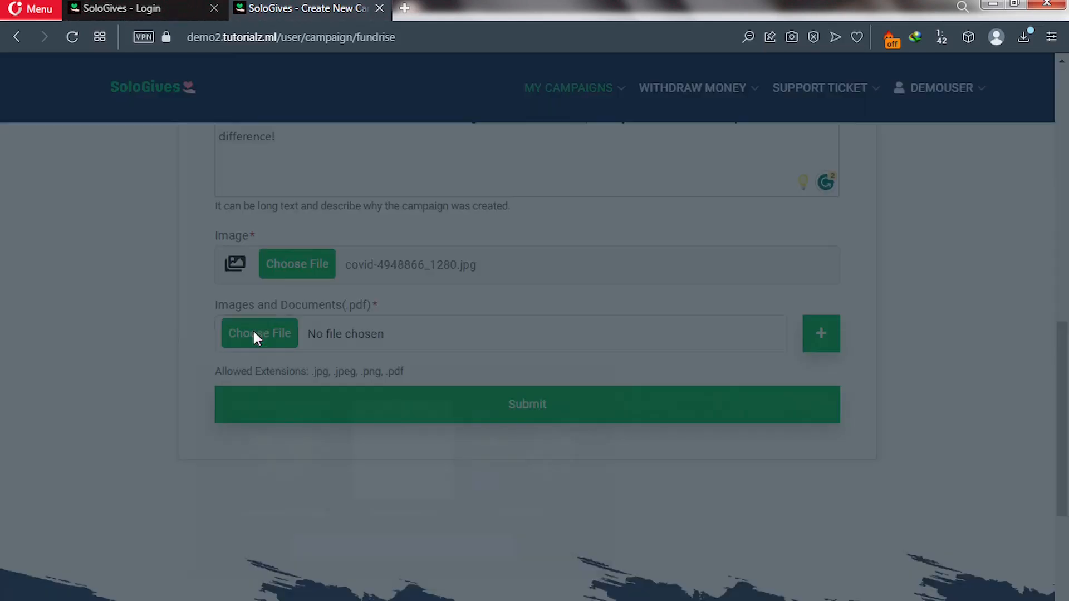
{"action": "left_click", "coordinate": [272, 452]}
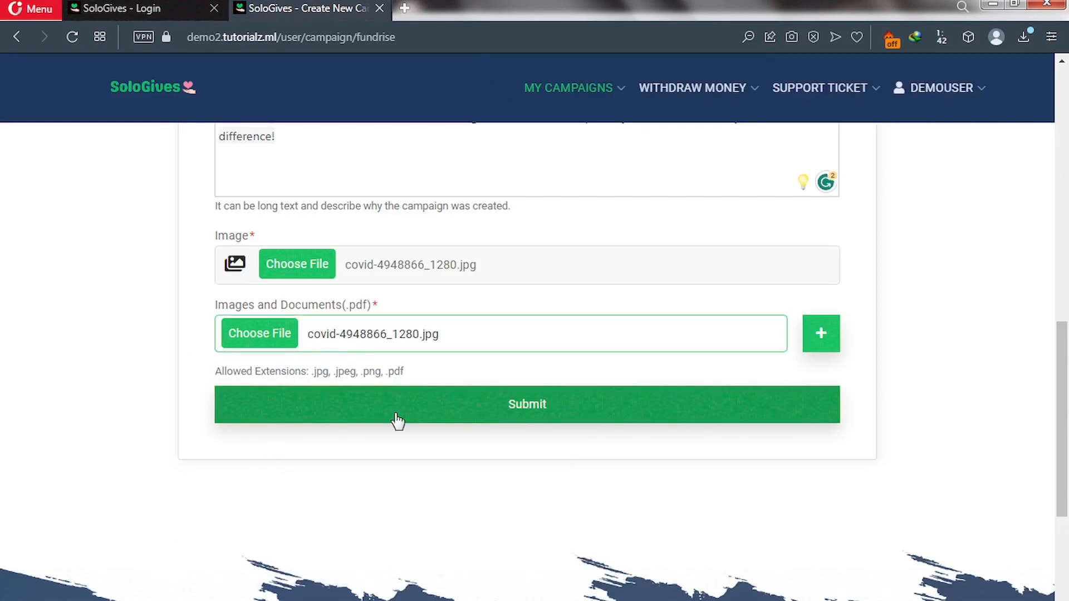
Submit the Health campaign and bring up the MY CAMPAIGNS menu.
{"action": "left_click", "coordinate": [506, 415]}
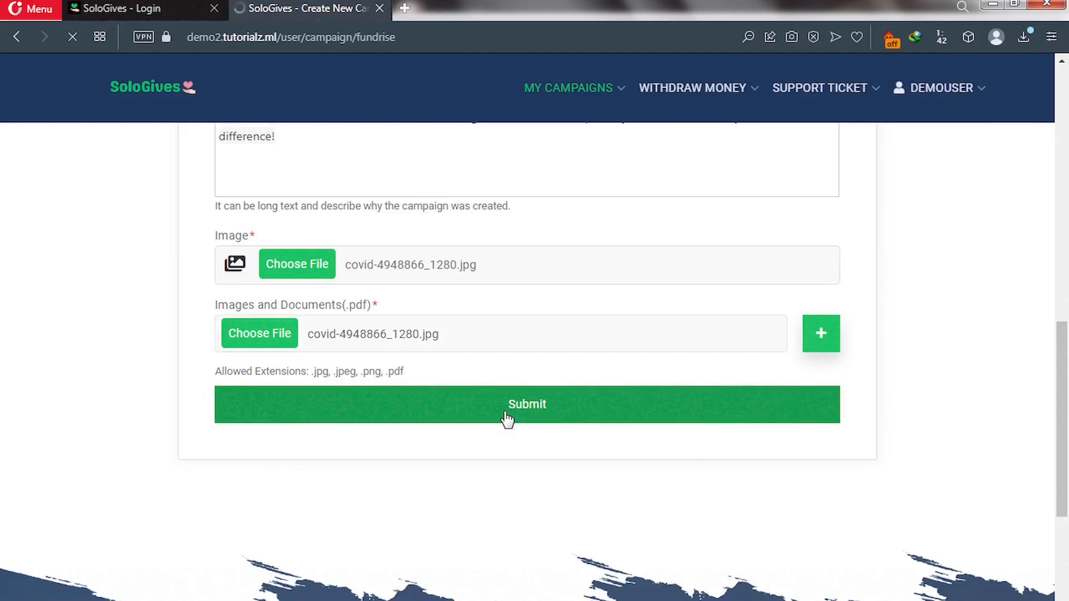
{"action": "scroll", "coordinate": [506, 418], "scroll_direction": "up", "scroll_amount": 3}
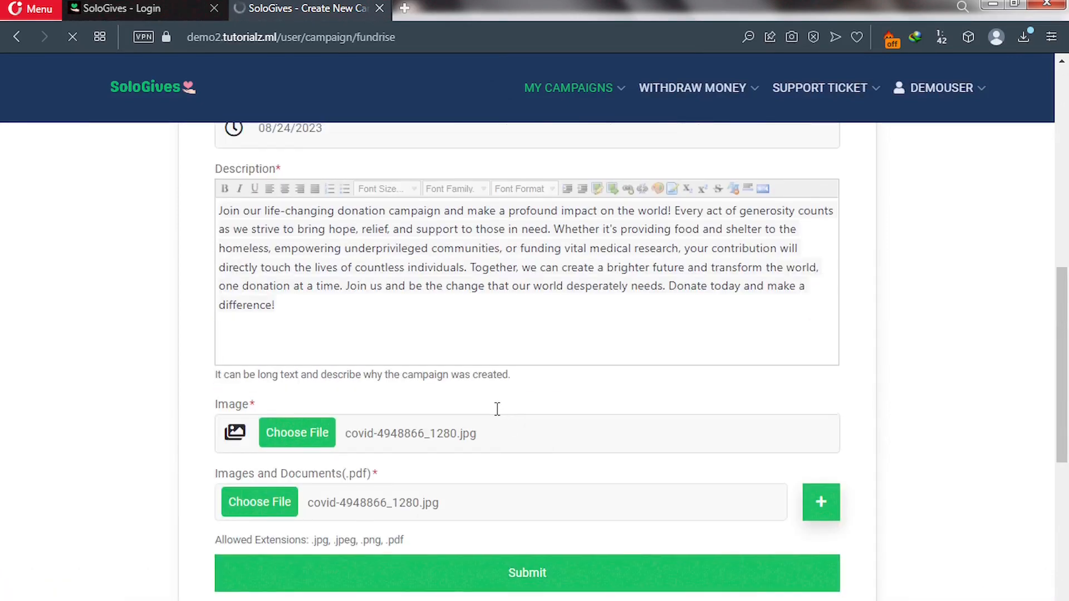
{"action": "scroll", "coordinate": [498, 412], "scroll_direction": "up", "scroll_amount": 3}
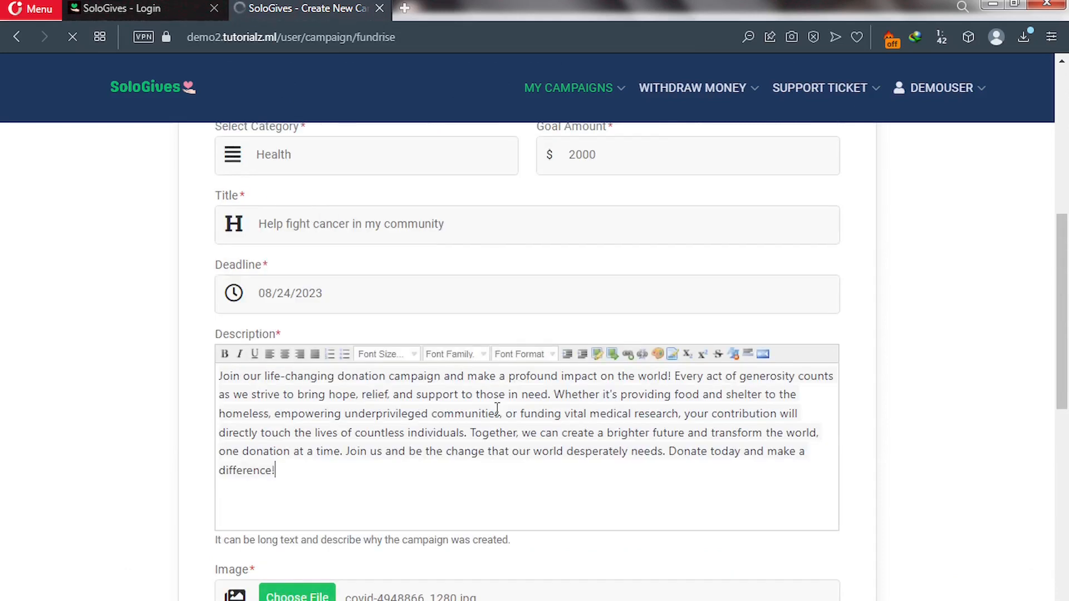
{"action": "scroll", "coordinate": [497, 409], "scroll_direction": "up", "scroll_amount": 2}
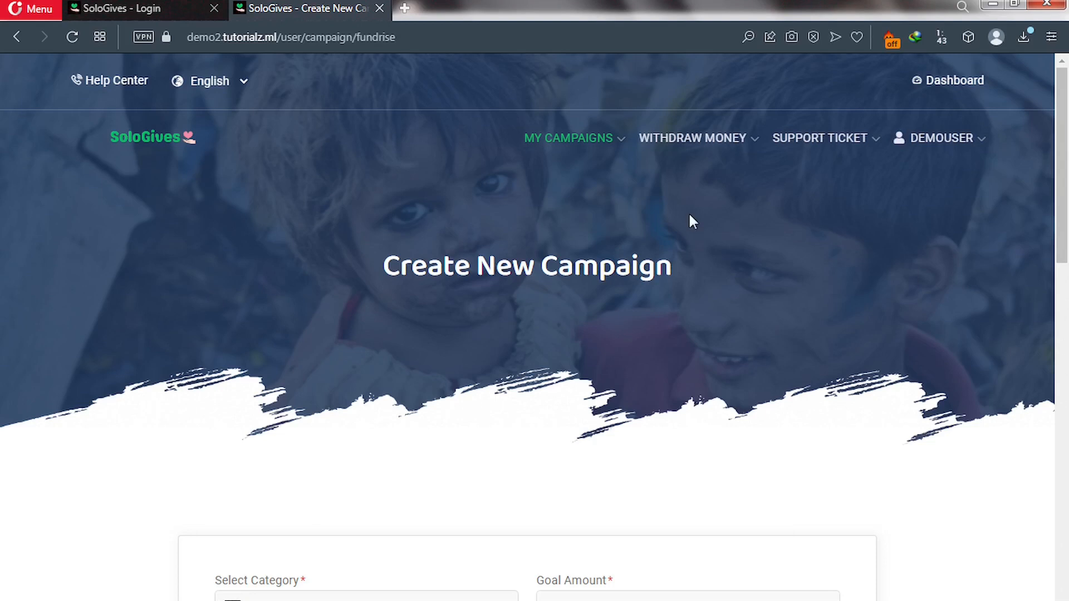
{"action": "left_click", "coordinate": [618, 144]}
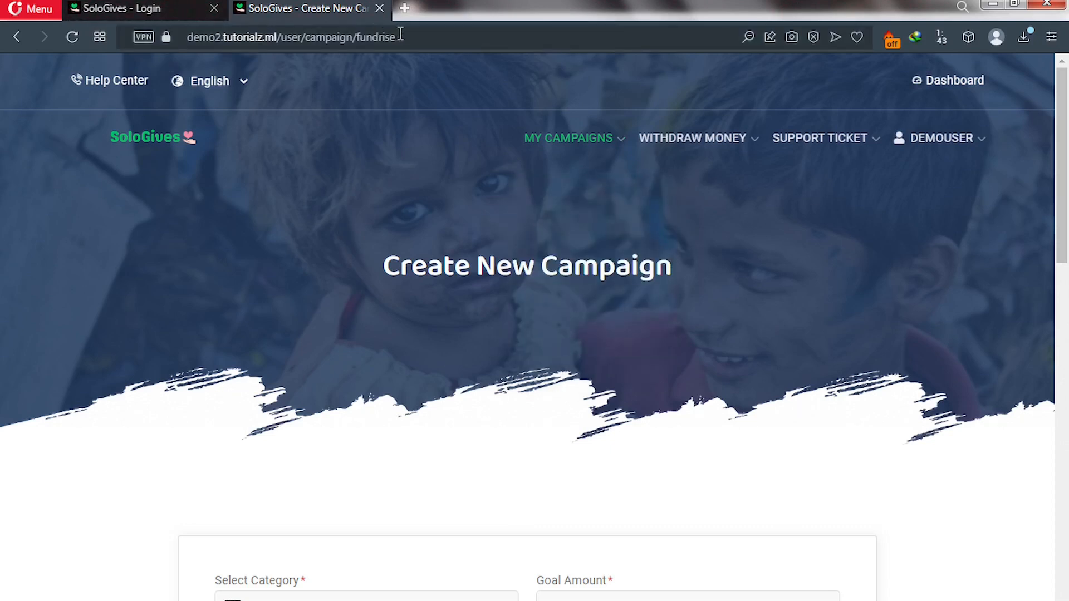
Replace the address path with 'admin' to load demo2.tutorialz.ml/admin.
{"action": "left_click_drag", "start_coordinate": [396, 37], "coordinate": [283, 36]}
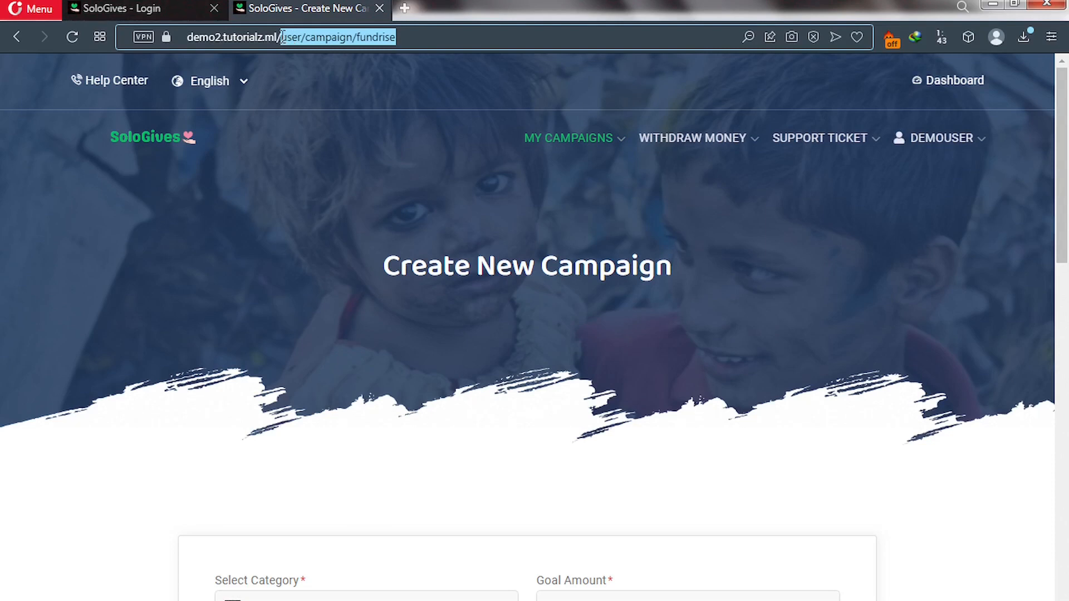
{"action": "key", "text": "BackSpace"}
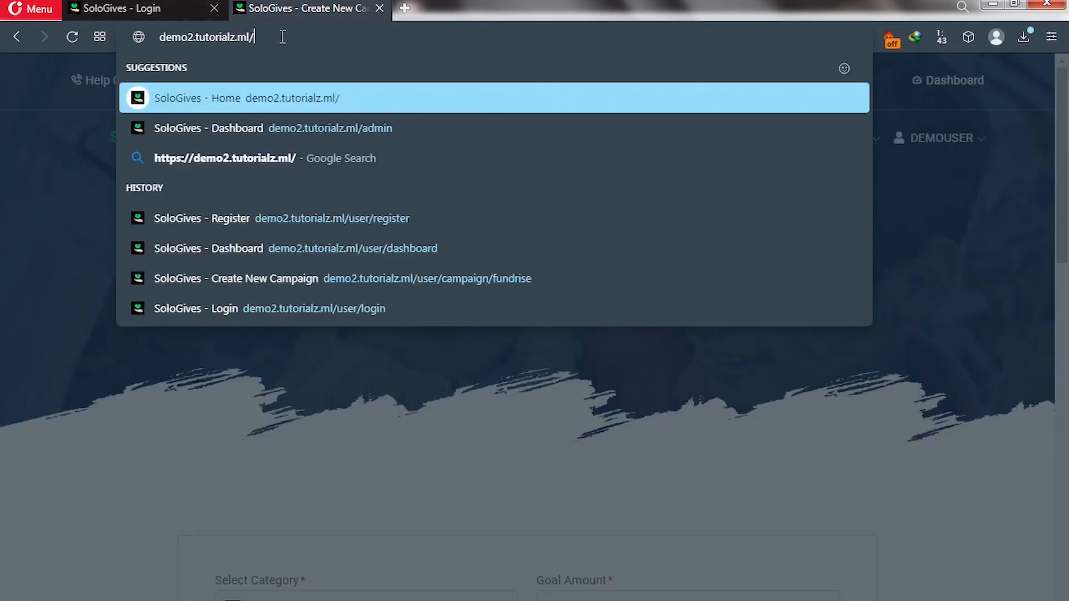
{"action": "type", "text": "adm"}
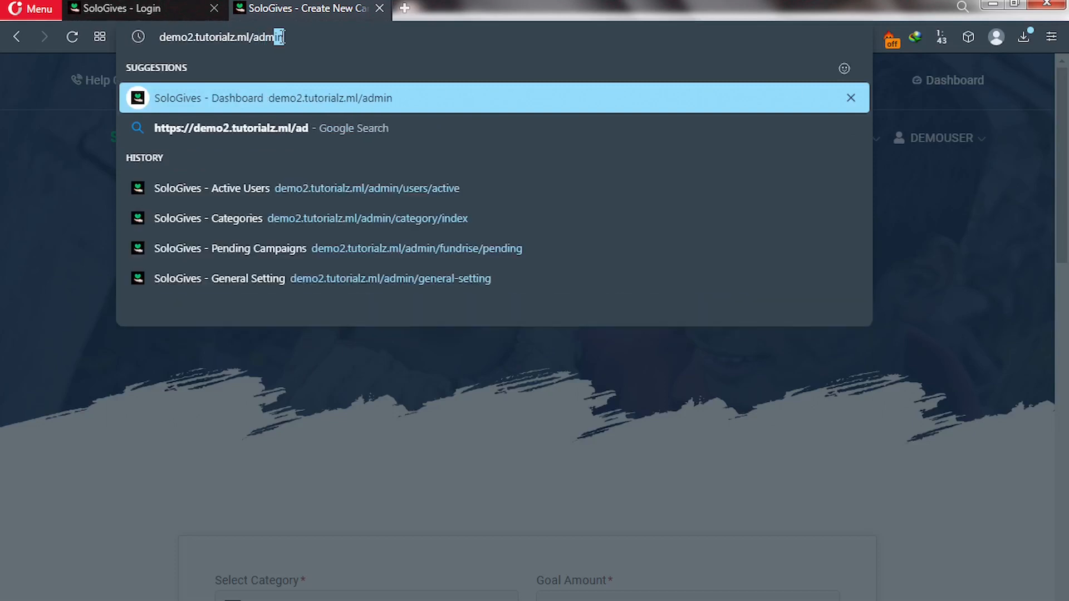
{"action": "type", "text": "in"}
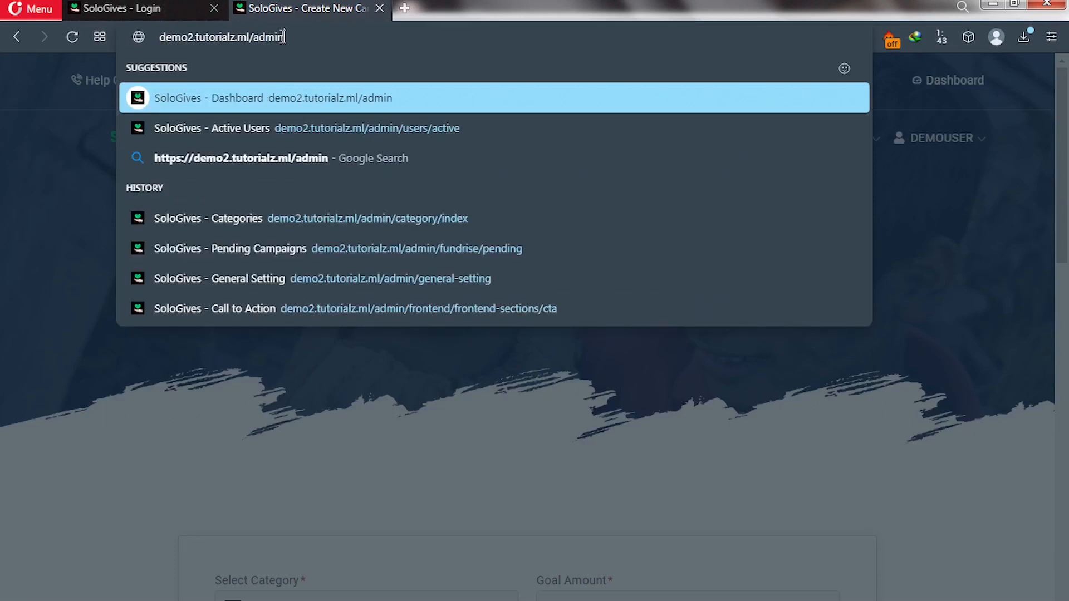
{"action": "key", "text": "Return"}
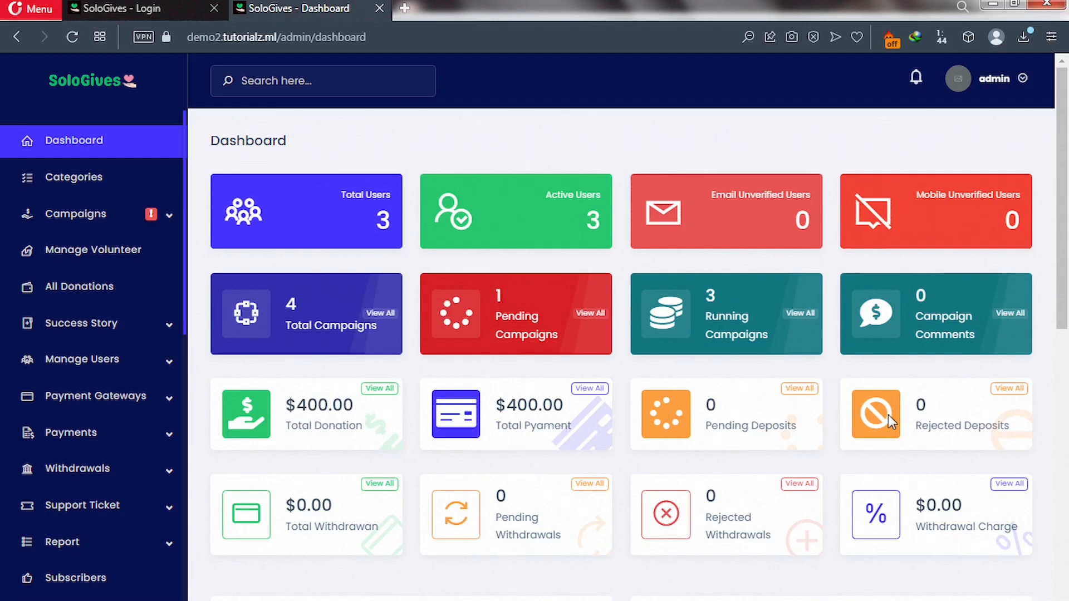
Review the admin dashboard figures, then expand the Campaigns sidebar menu.
{"action": "scroll", "coordinate": [771, 501], "scroll_direction": "down", "scroll_amount": 1}
{"action": "scroll", "coordinate": [769, 496], "scroll_direction": "down", "scroll_amount": 5}
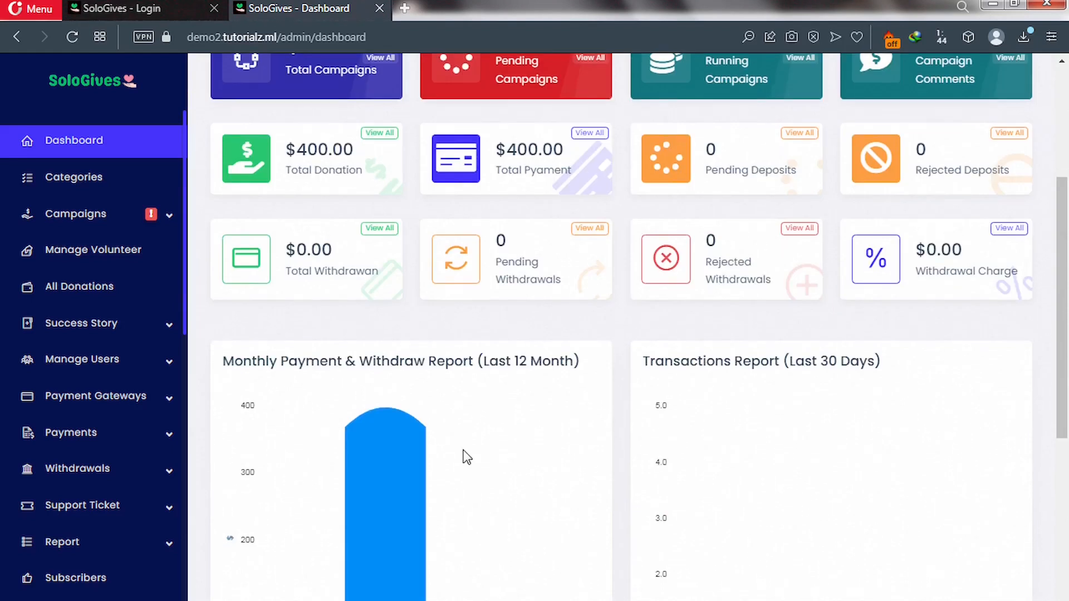
{"action": "scroll", "coordinate": [466, 458], "scroll_direction": "down", "scroll_amount": 4}
{"action": "scroll", "coordinate": [466, 456], "scroll_direction": "down", "scroll_amount": 2}
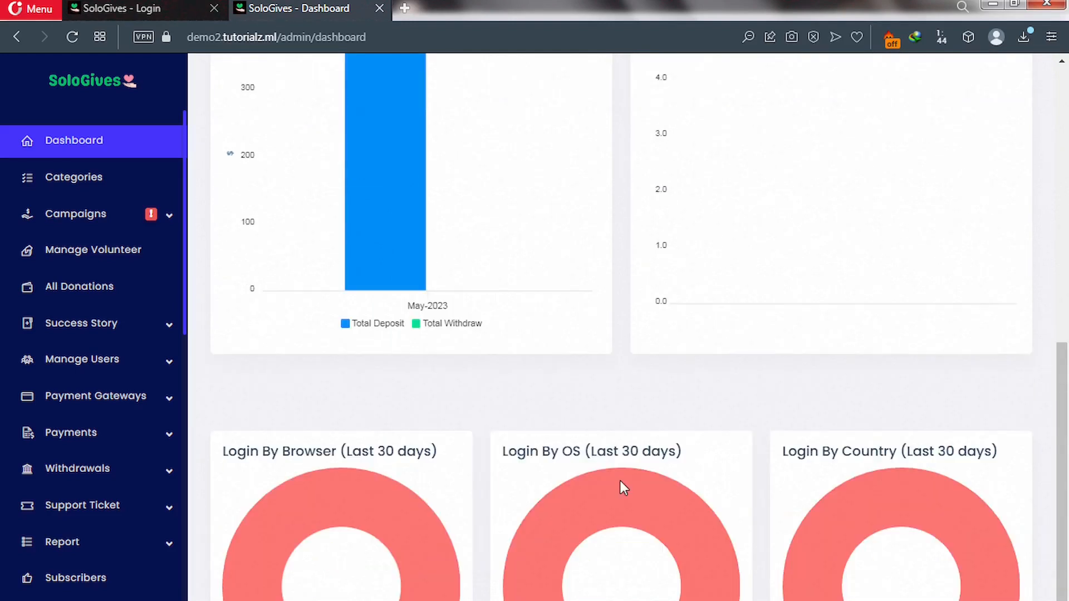
{"action": "scroll", "coordinate": [620, 480], "scroll_direction": "up", "scroll_amount": 8}
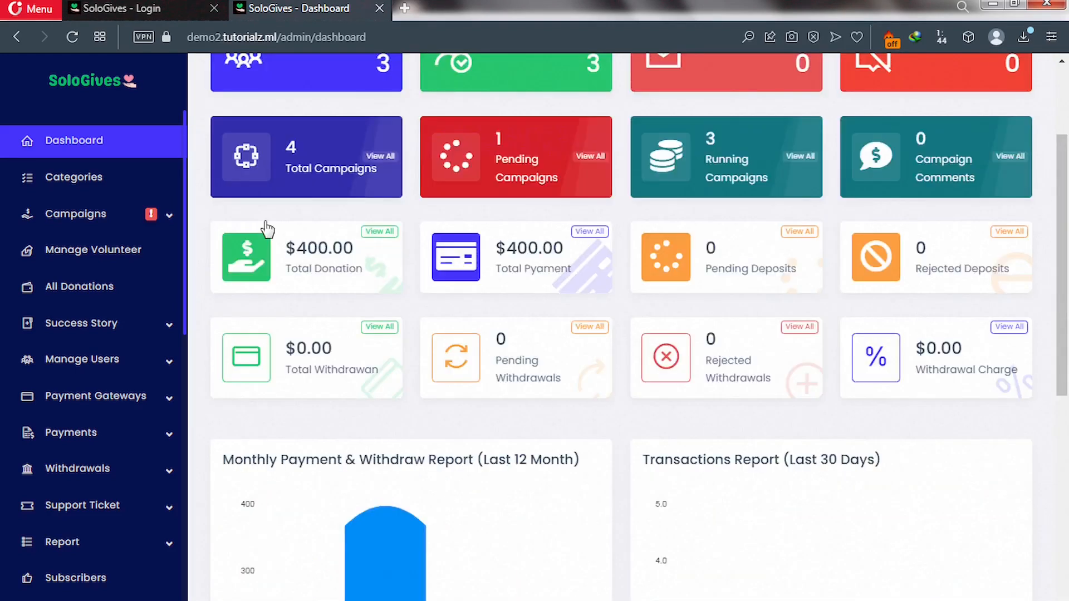
{"action": "left_click", "coordinate": [169, 222]}
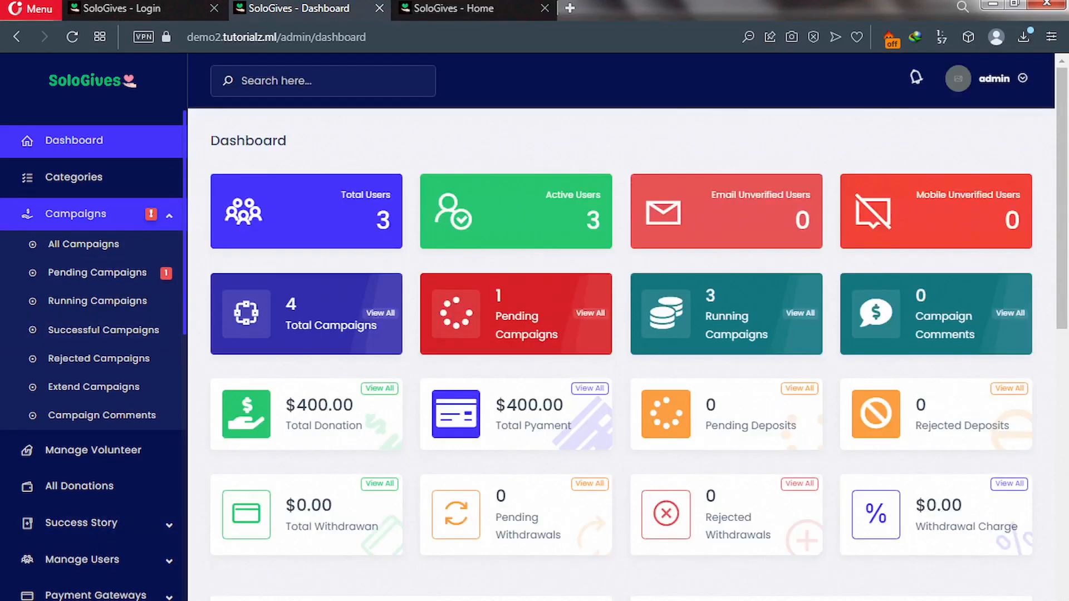
Approve the pending 'Help fight cancer in my community' campaign, then return to the SoloGives - Home tab.
{"action": "left_click", "coordinate": [104, 278]}
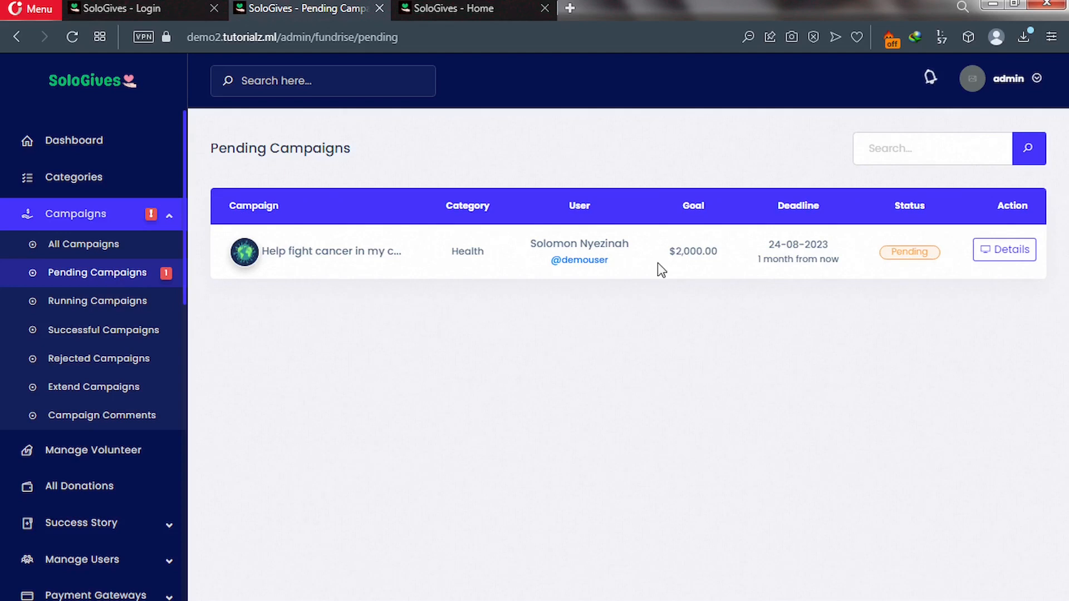
{"action": "left_click", "coordinate": [999, 255]}
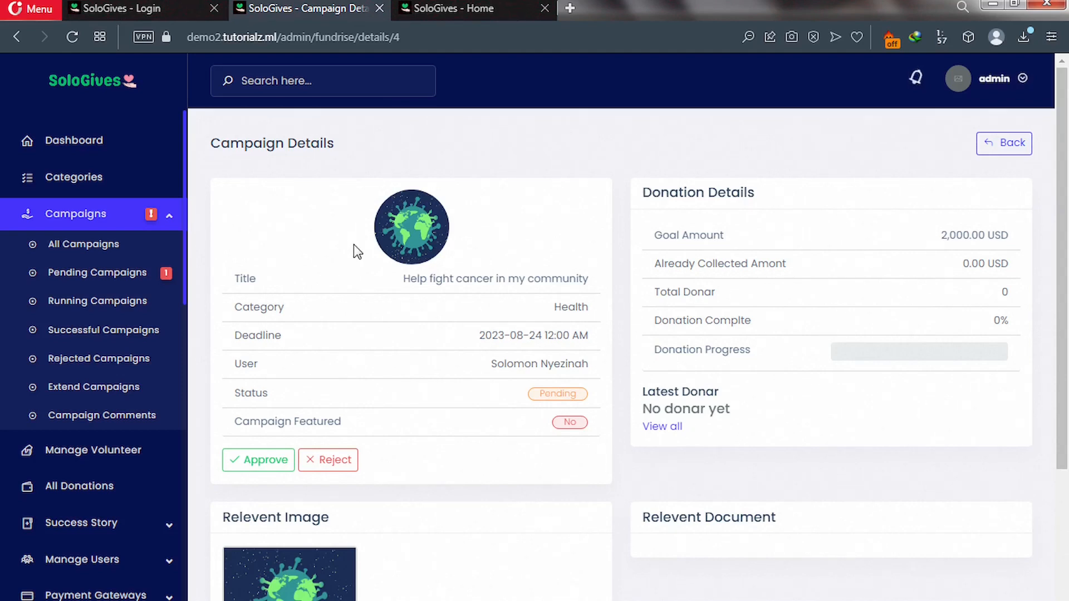
{"action": "left_click", "coordinate": [262, 463]}
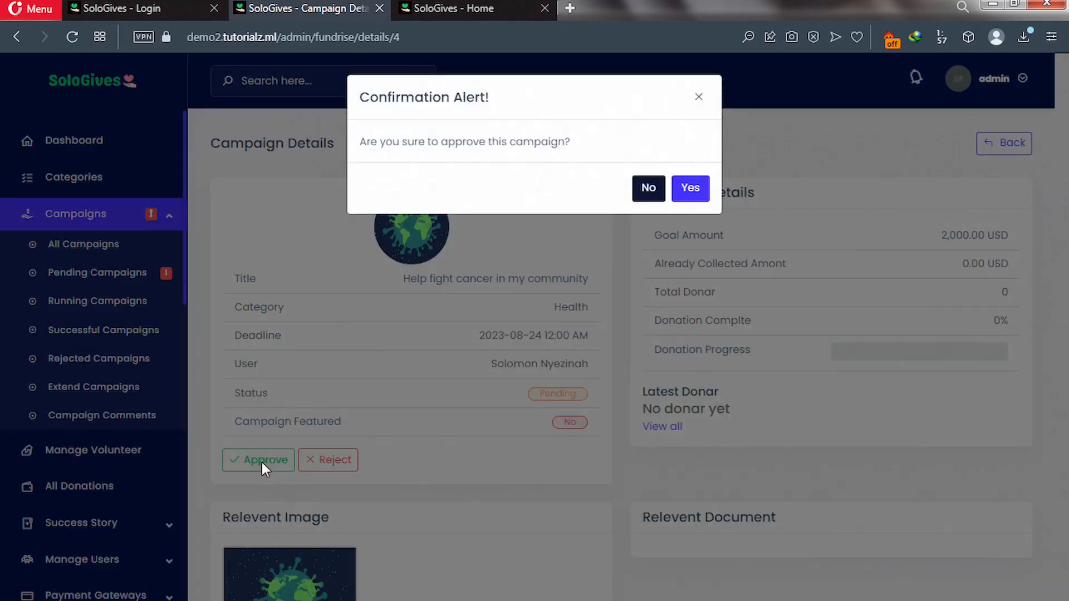
{"action": "left_click", "coordinate": [700, 192]}
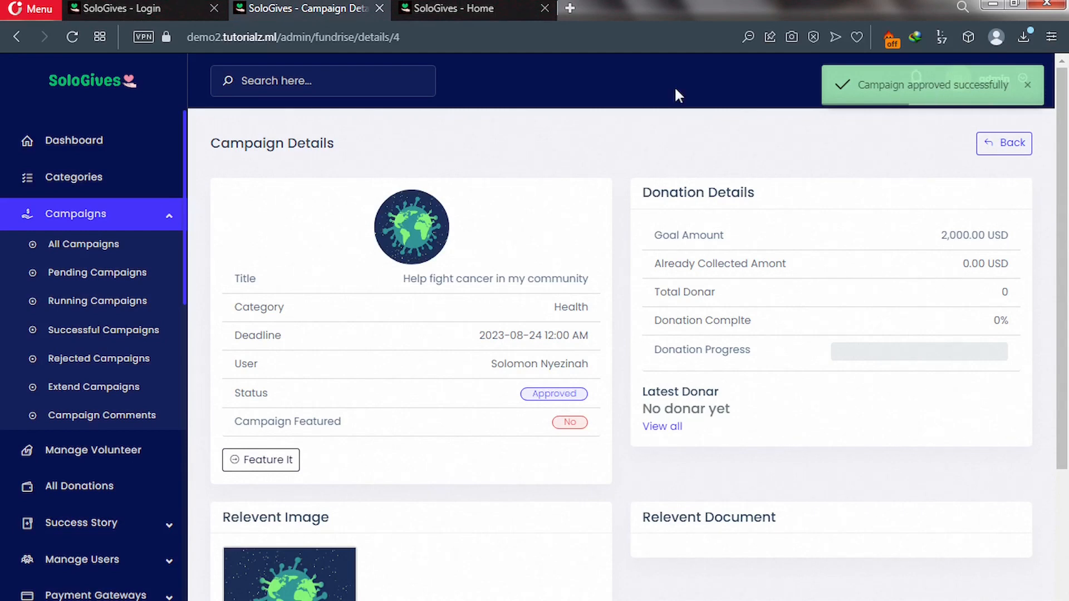
{"action": "left_click", "coordinate": [470, 7]}
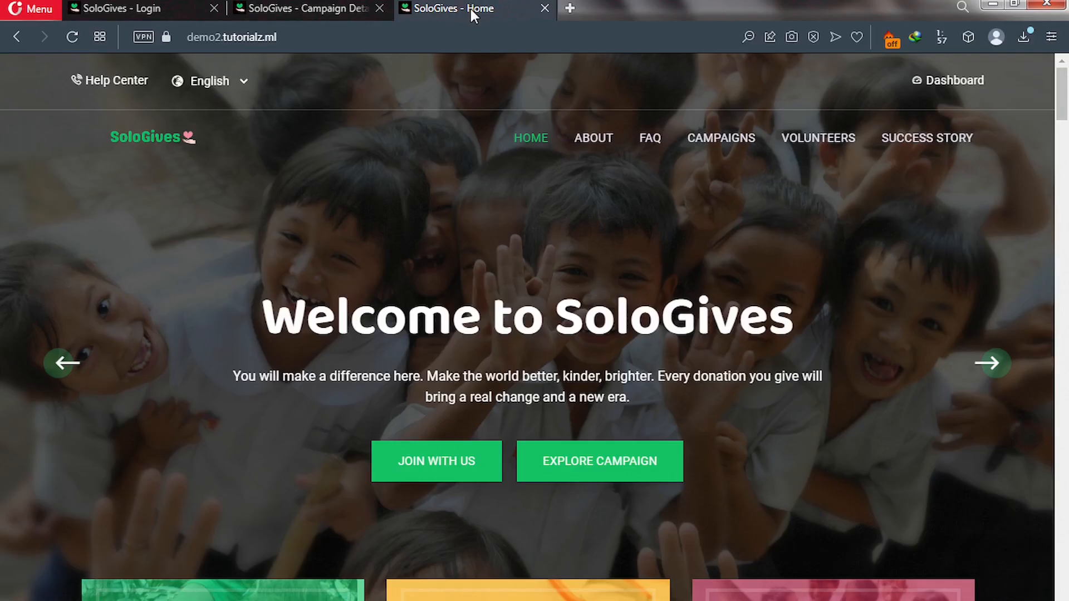
{"action": "left_click", "coordinate": [74, 37]}
{"action": "scroll", "coordinate": [222, 249], "scroll_direction": "down", "scroll_amount": 5}
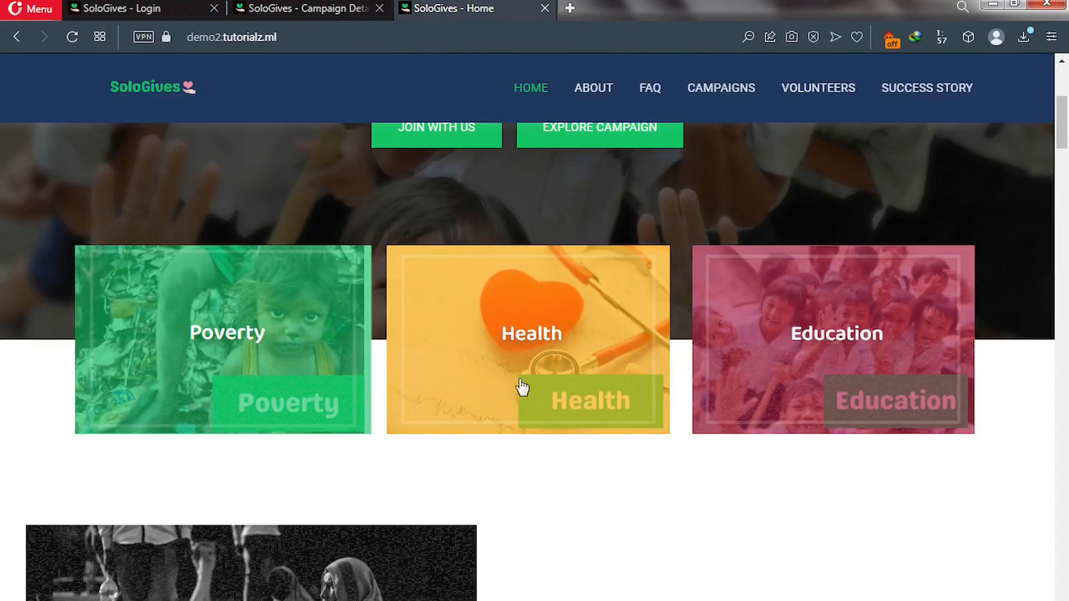
{"action": "left_click", "coordinate": [533, 340]}
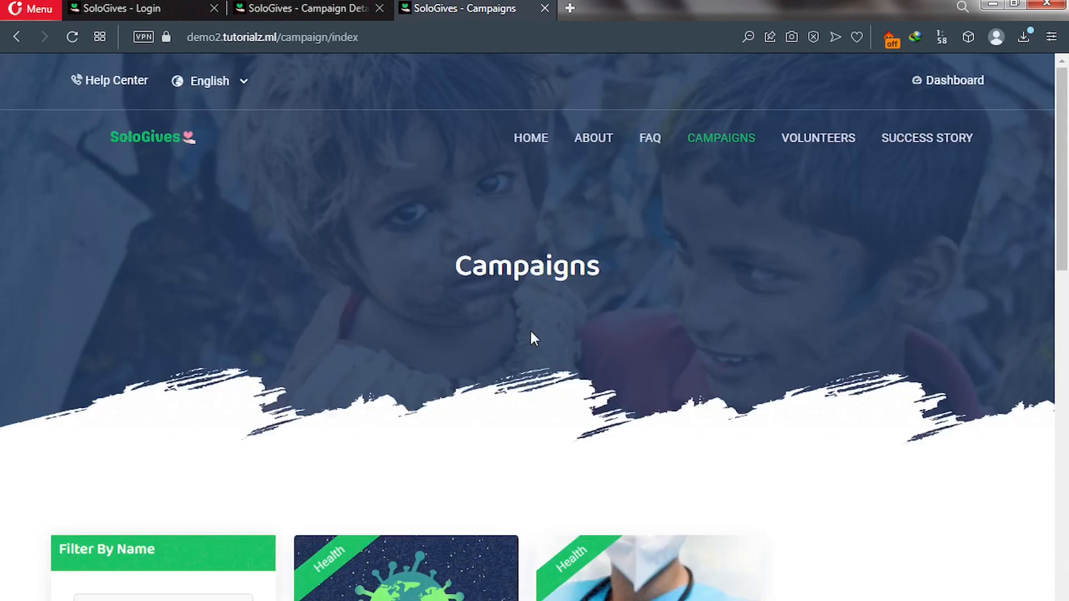
{"action": "scroll", "coordinate": [529, 337], "scroll_direction": "down", "scroll_amount": 7}
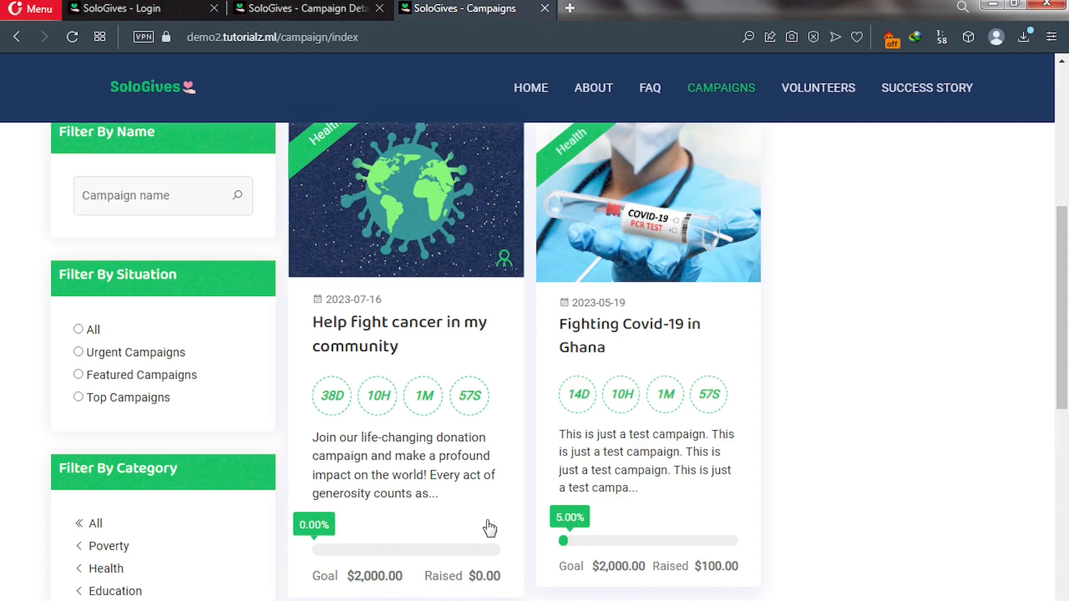
{"action": "scroll", "coordinate": [485, 513], "scroll_direction": "up", "scroll_amount": 8}
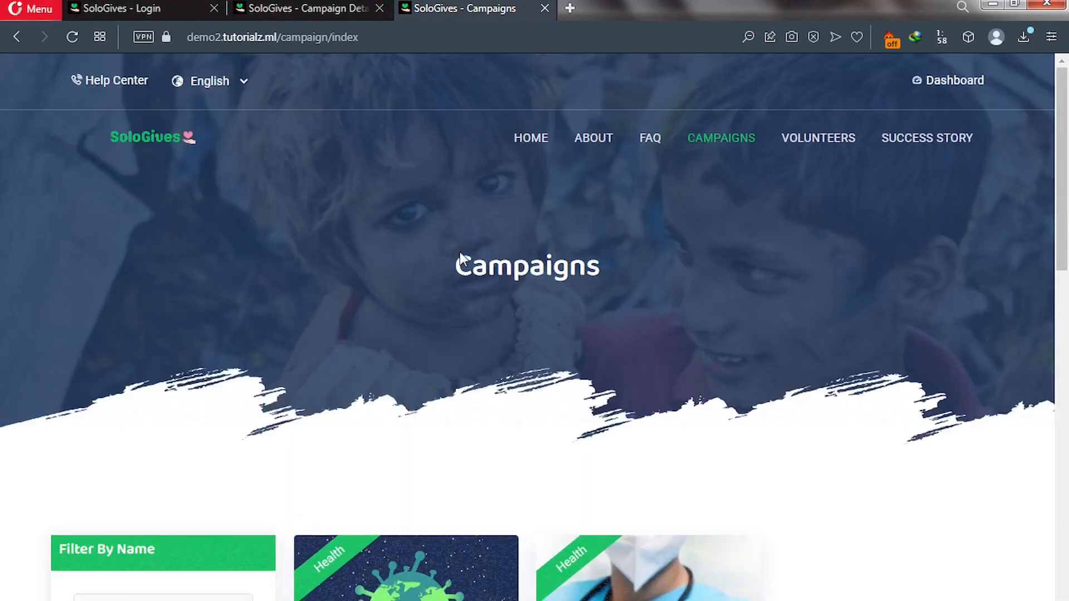
{"action": "left_click", "coordinate": [177, 147]}
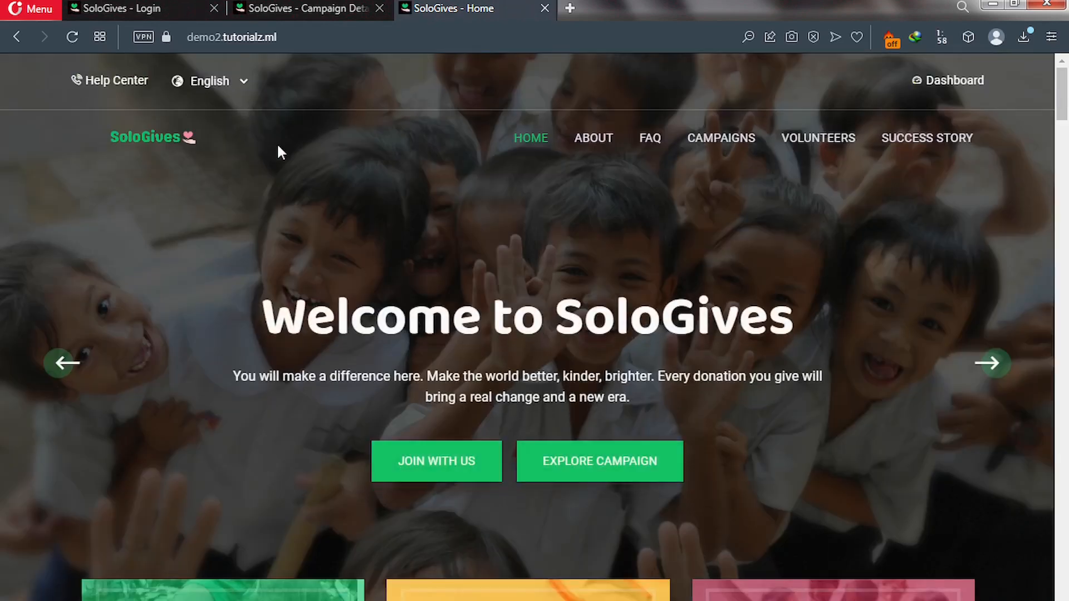
{"action": "scroll", "coordinate": [338, 346], "scroll_direction": "down", "scroll_amount": 10}
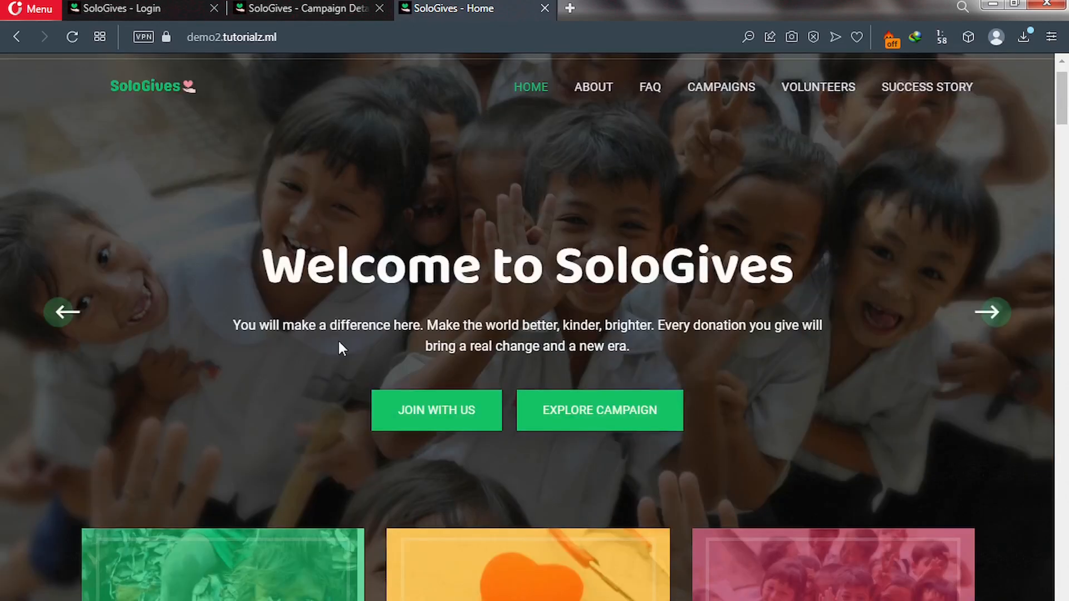
{"action": "scroll", "coordinate": [344, 352], "scroll_direction": "down", "scroll_amount": 6}
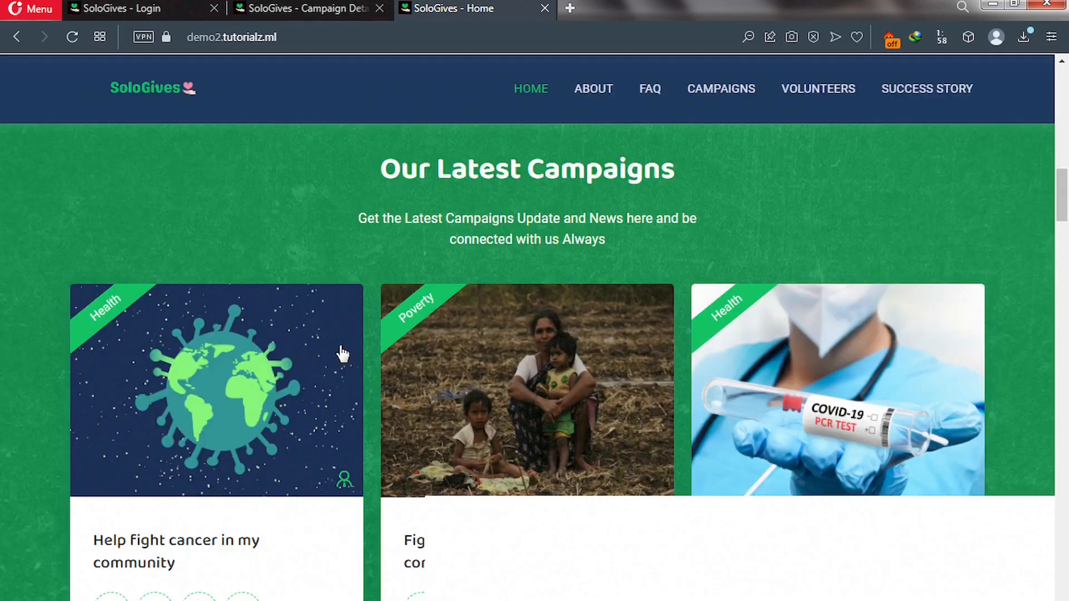
{"action": "scroll", "coordinate": [343, 353], "scroll_direction": "down", "scroll_amount": 2}
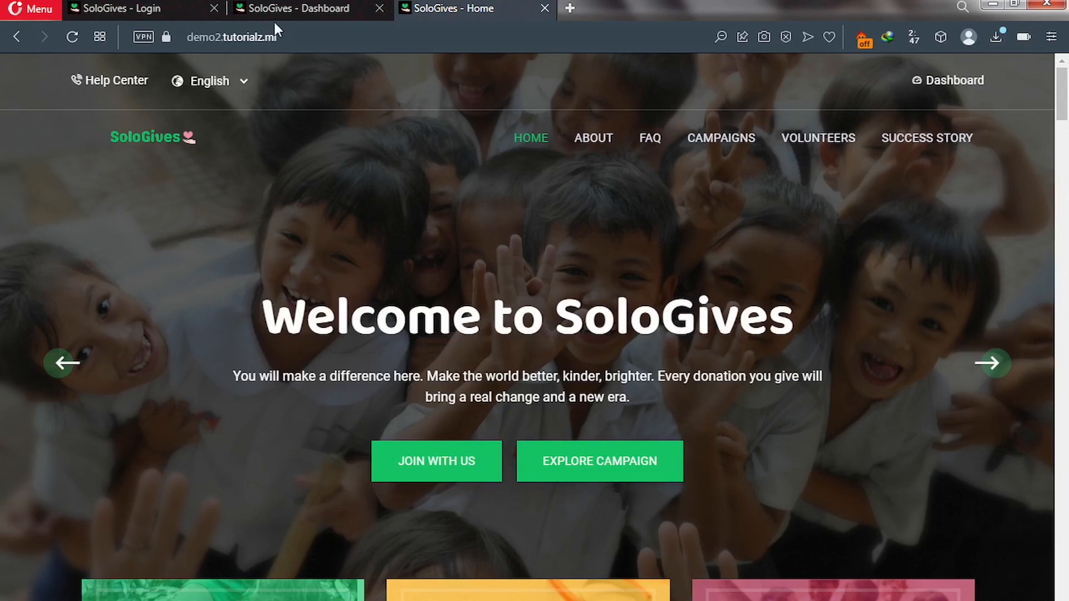
Back on the admin Dashboard tab, expand the Withdrawals sidebar menu.
{"action": "left_click", "coordinate": [285, 9]}
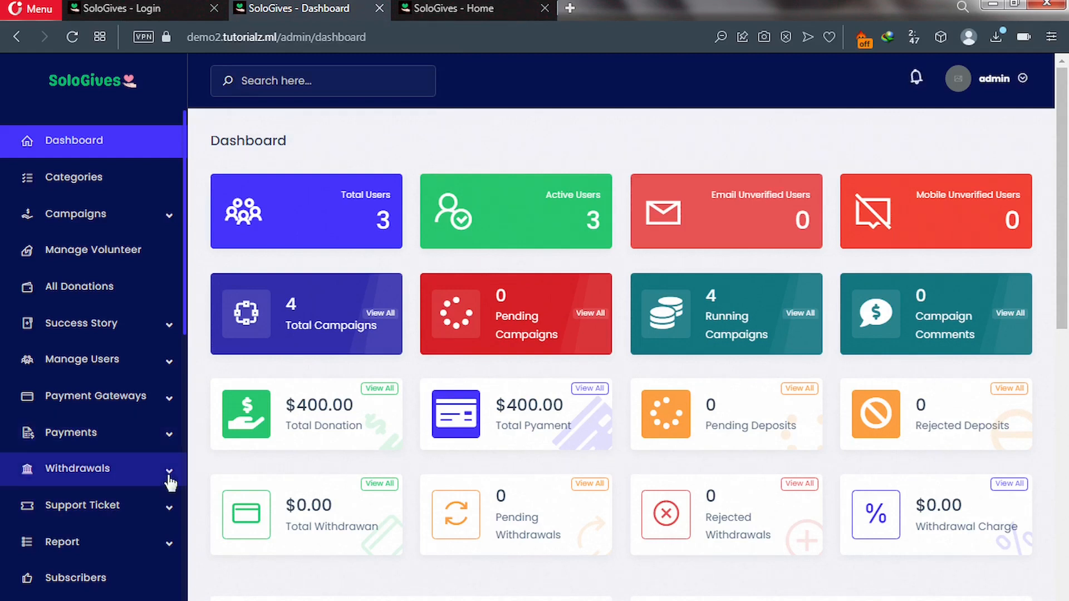
{"action": "left_click", "coordinate": [169, 482]}
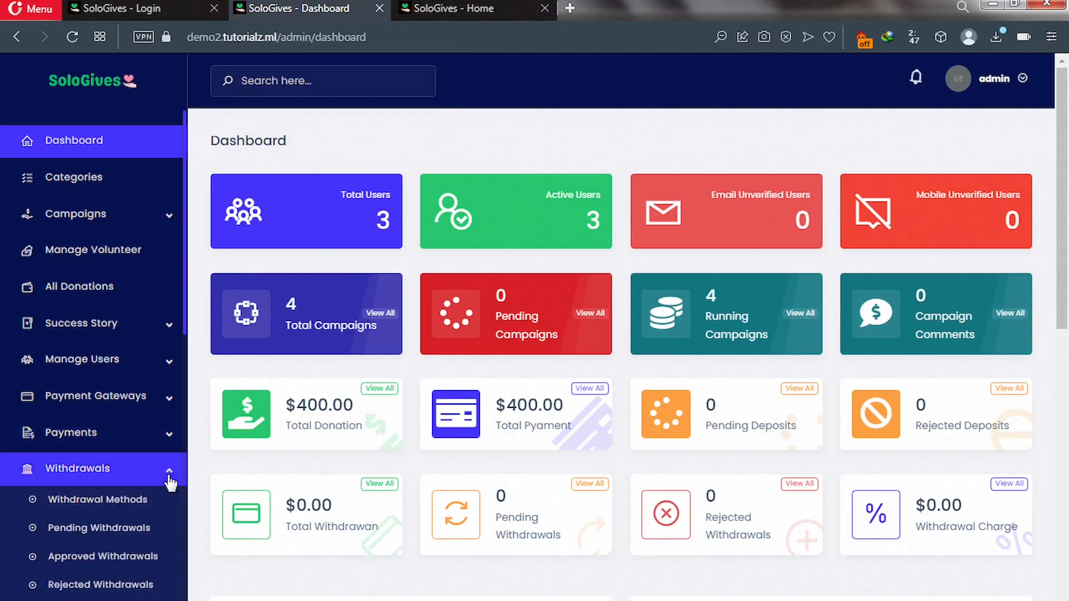
Go to Withdrawal Methods, find the list empty, and start a new withdrawal method.
{"action": "left_click", "coordinate": [120, 501]}
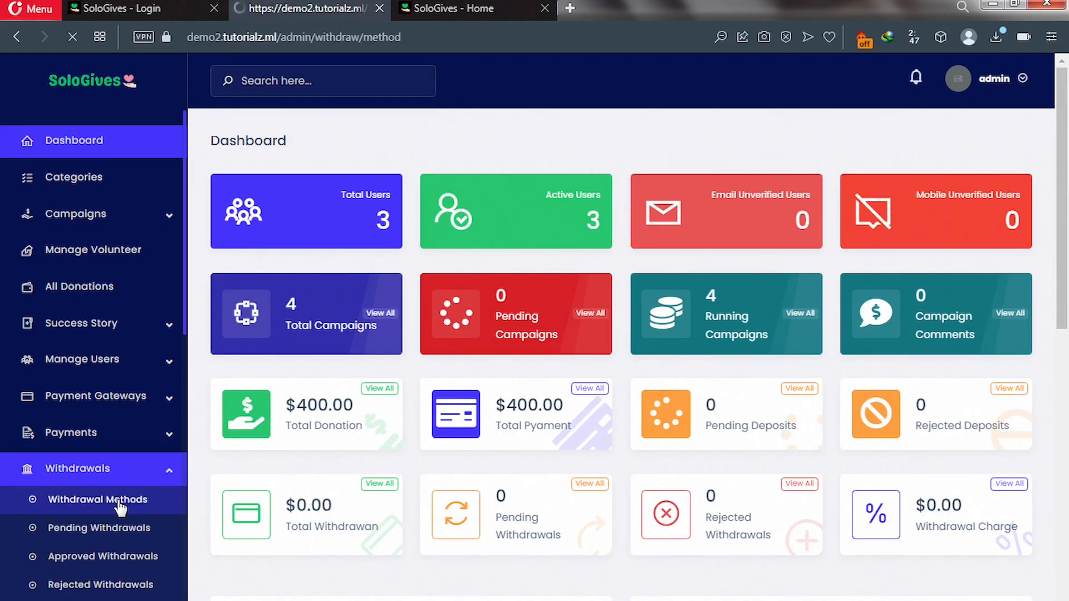
{"action": "scroll", "coordinate": [119, 504], "scroll_direction": "down", "scroll_amount": 3}
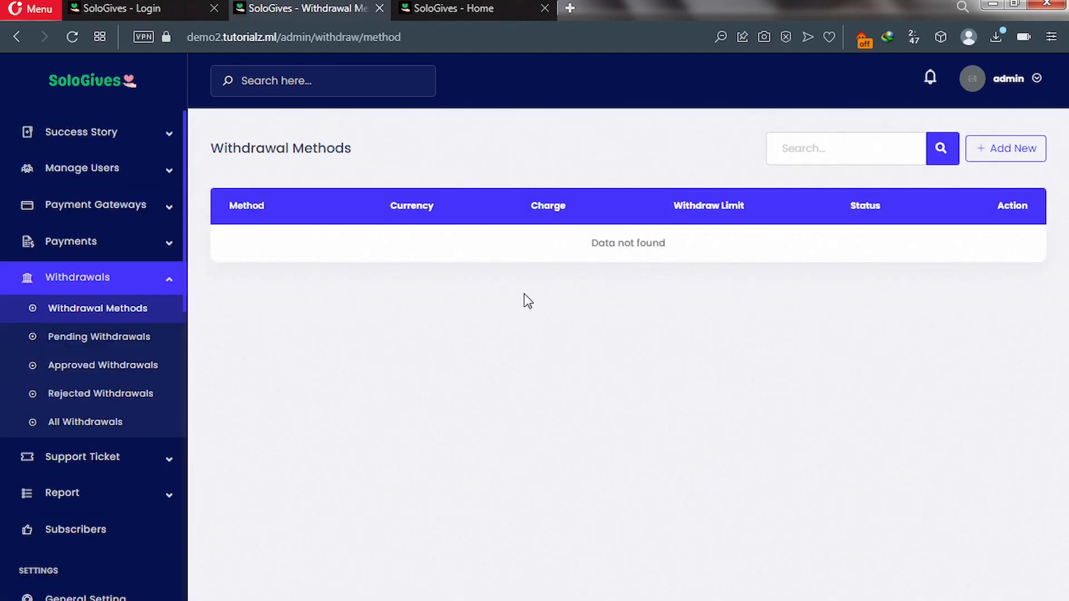
{"action": "left_click", "coordinate": [995, 154]}
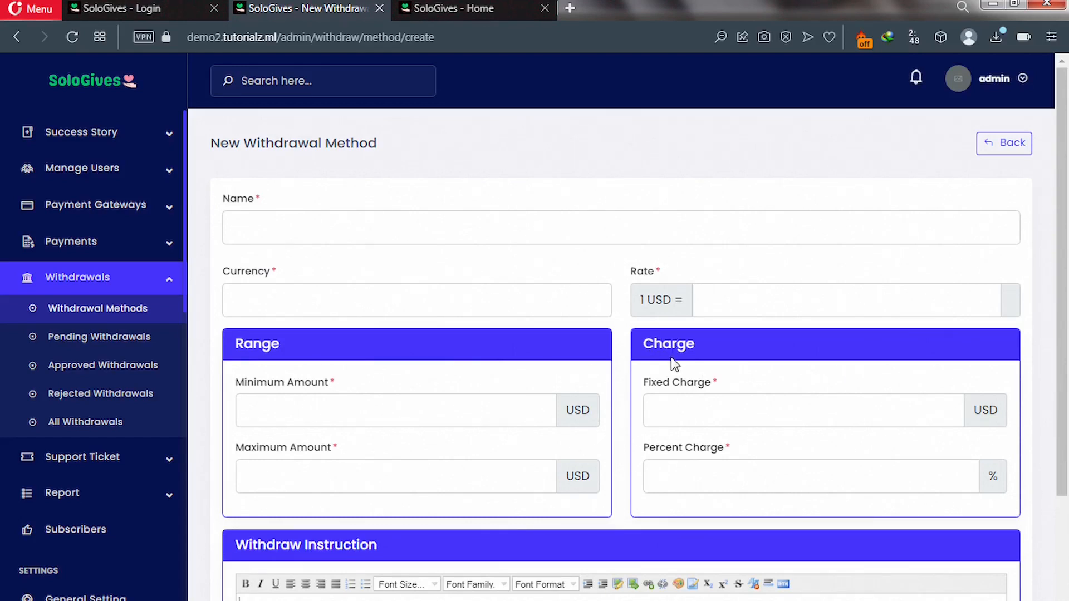
Enter a 20% percent charge, a 0.30 USD fixed charge and an exchange rate of 1.
{"action": "left_click", "coordinate": [682, 474]}
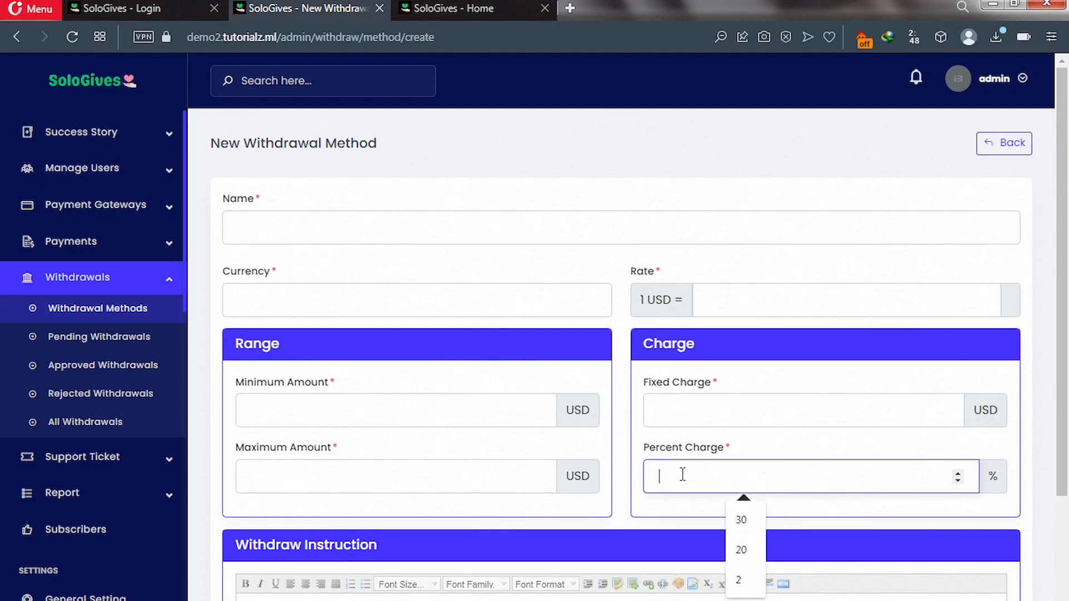
{"action": "type", "text": "20"}
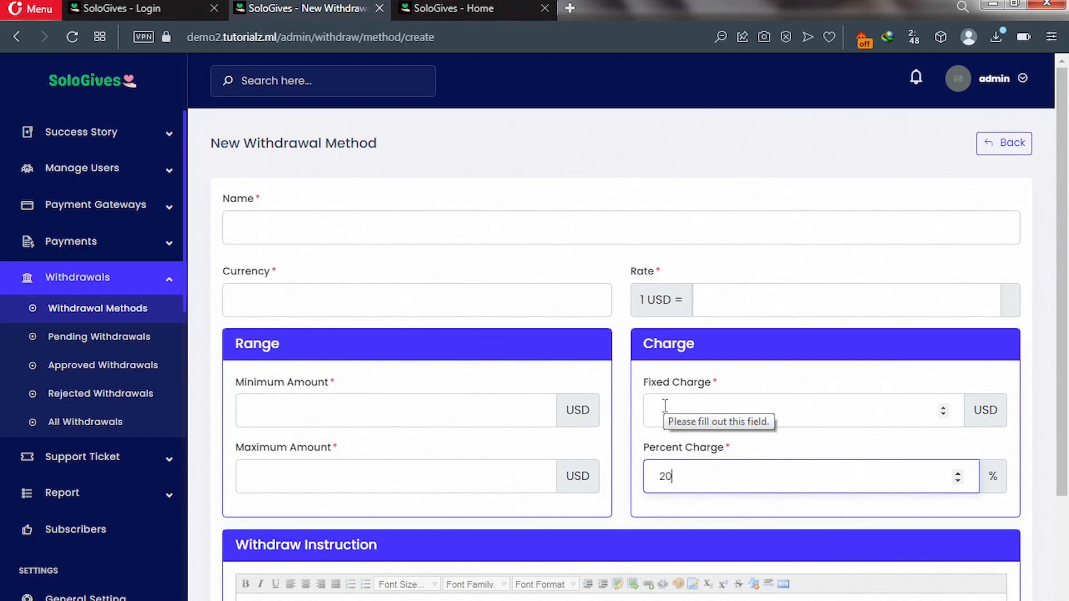
{"action": "left_click", "coordinate": [665, 405]}
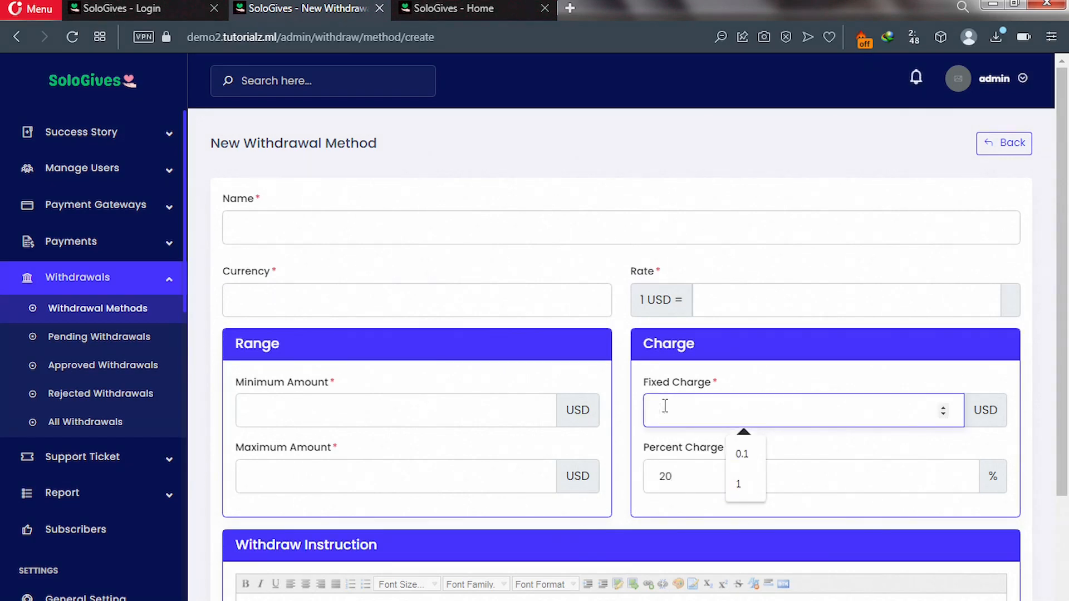
{"action": "type", "text": "0.30"}
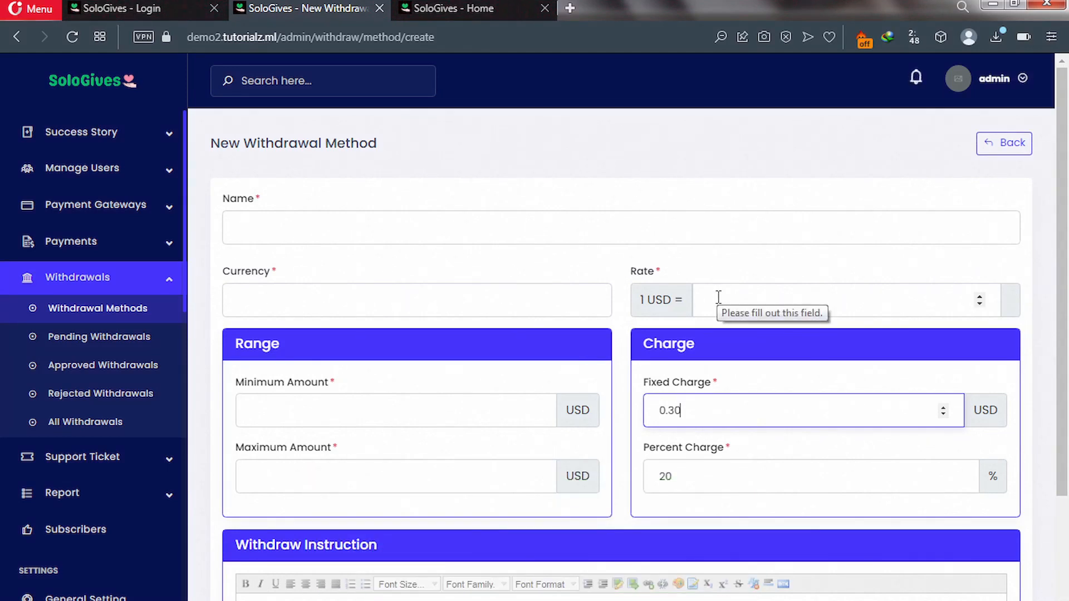
{"action": "left_click", "coordinate": [719, 298]}
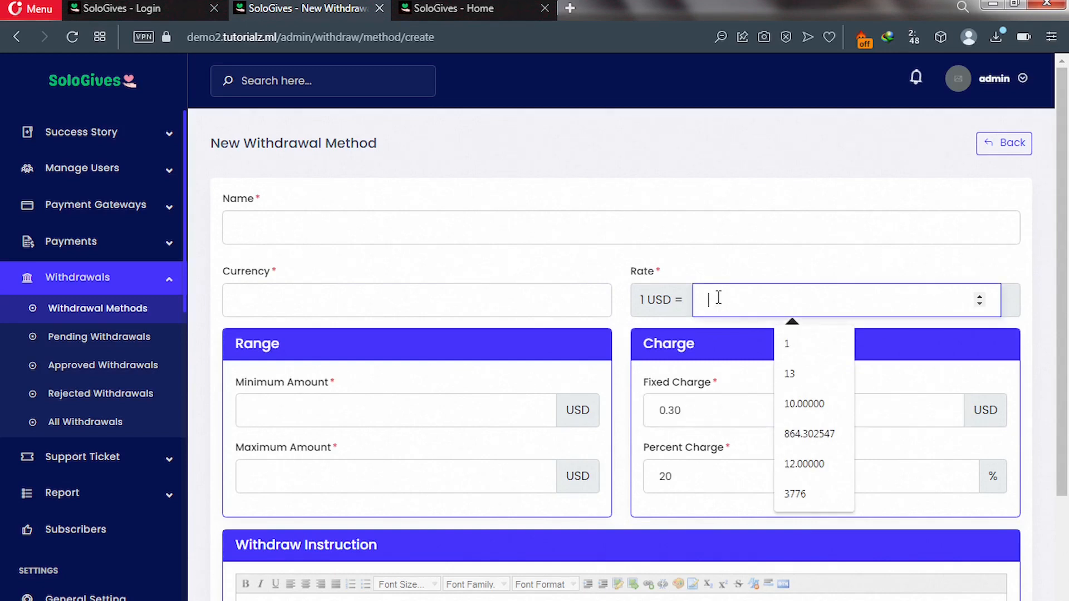
{"action": "left_click", "coordinate": [801, 342]}
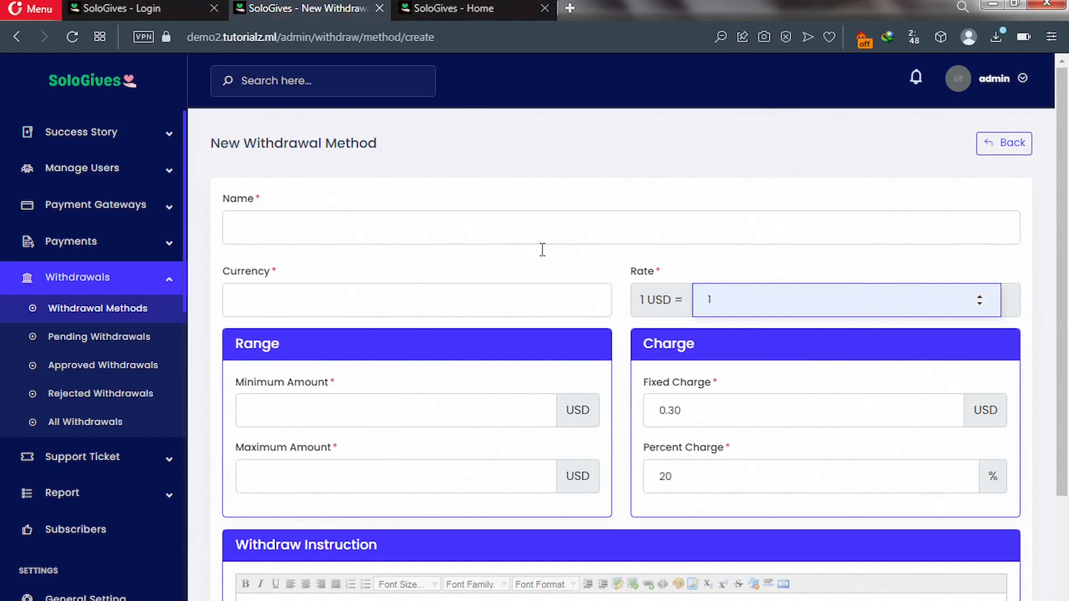
{"action": "left_click", "coordinate": [439, 227]}
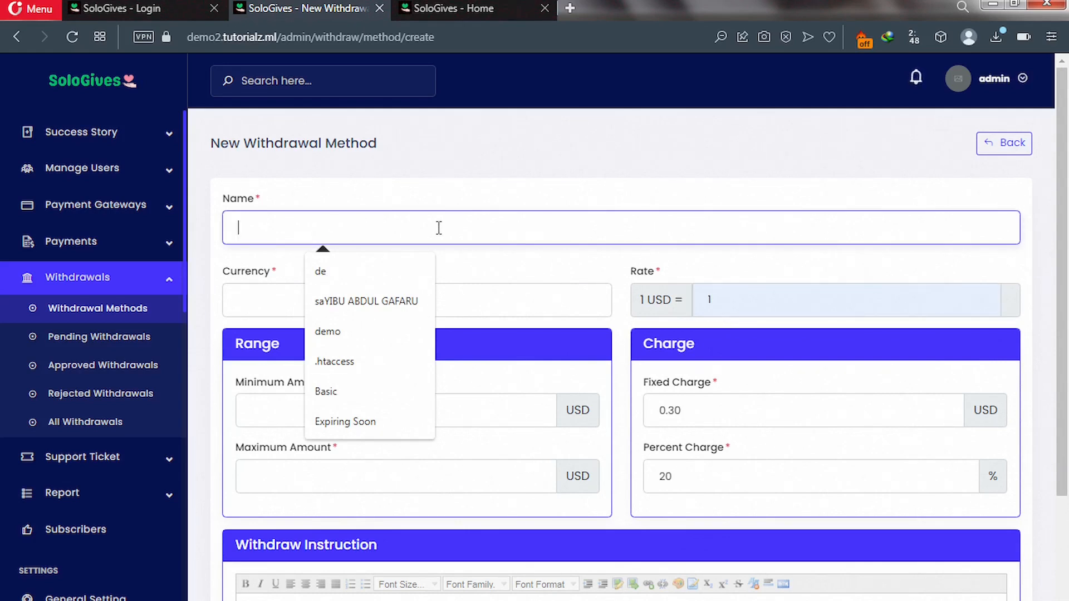
Name it Bank Transfer in USD, minimum 20 and maximum 10000 (capped to 9999).
{"action": "type", "text": "Bank"}
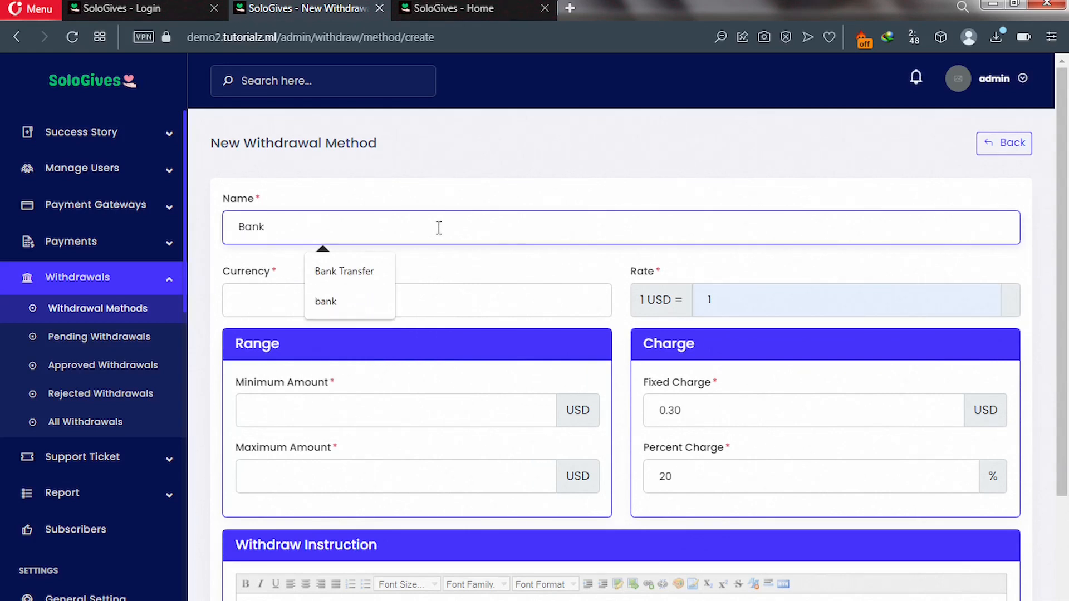
{"action": "left_click", "coordinate": [349, 272]}
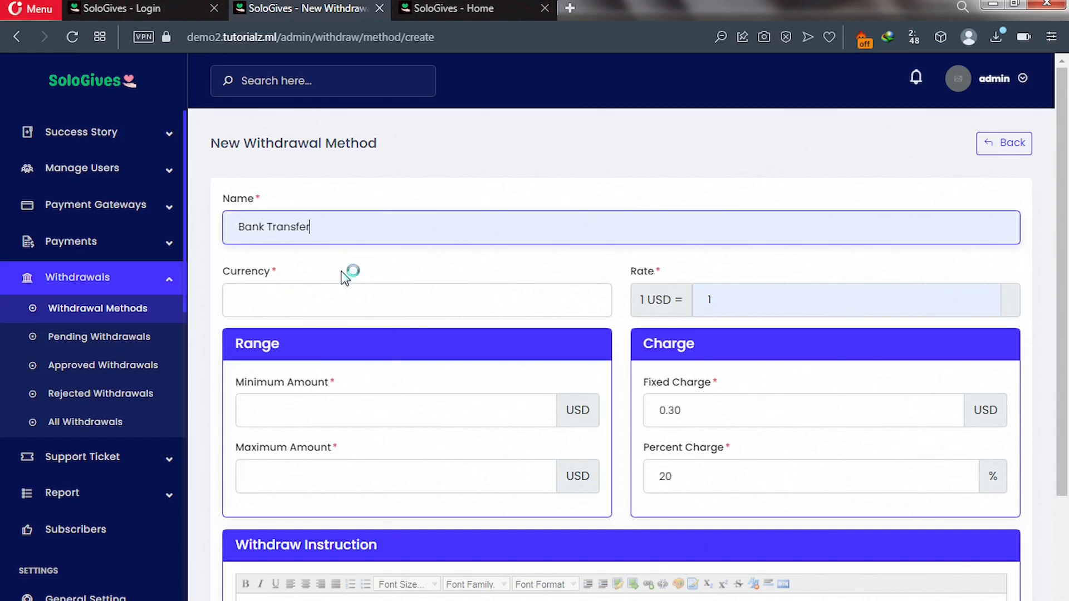
{"action": "left_click", "coordinate": [319, 303]}
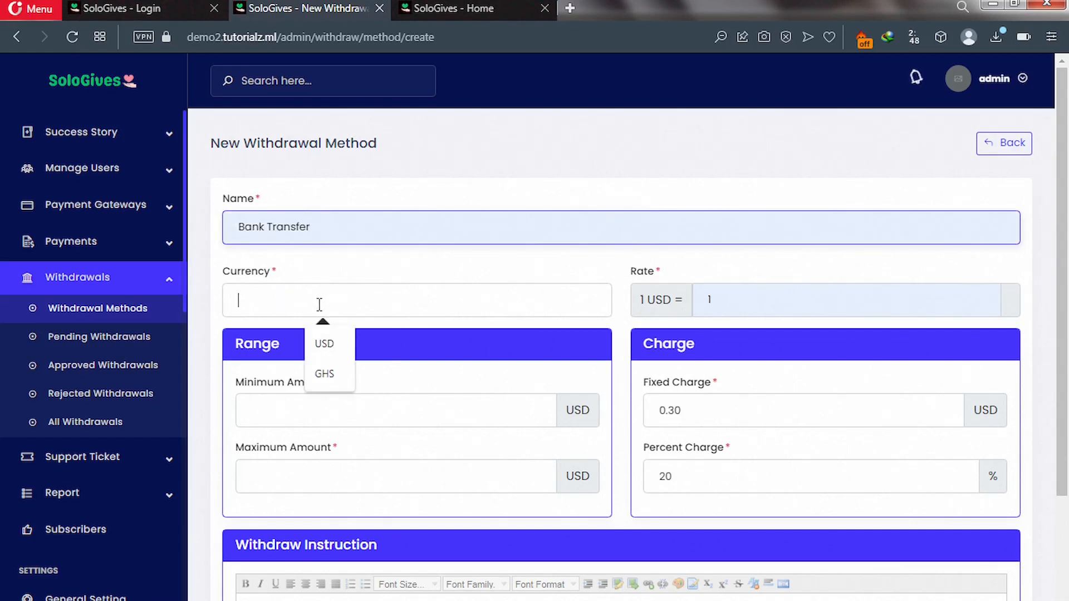
{"action": "left_click", "coordinate": [335, 350]}
{"action": "left_click", "coordinate": [325, 405]}
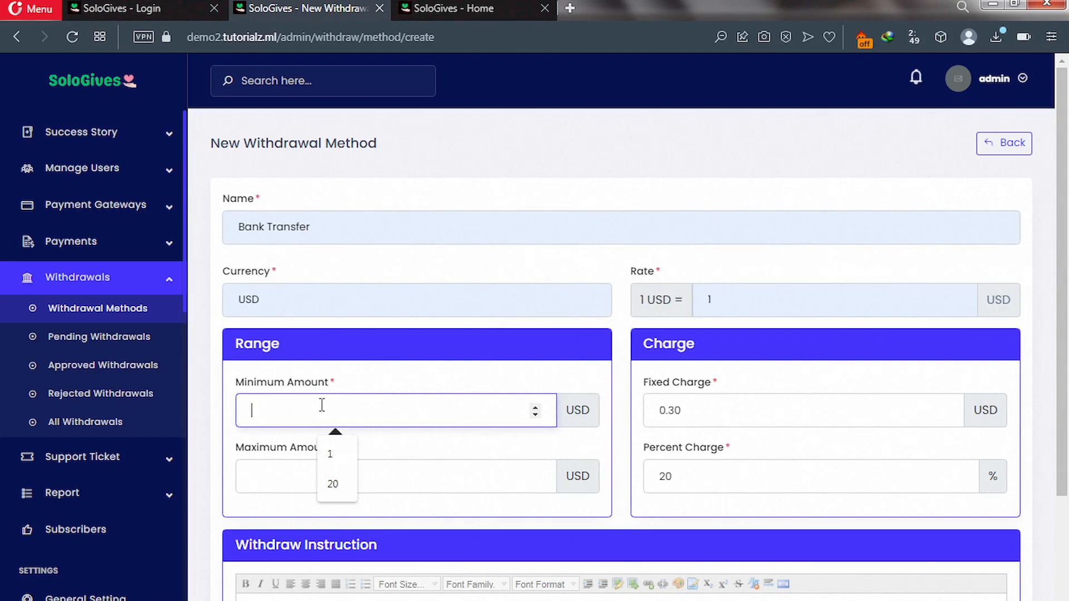
{"action": "type", "text": "20"}
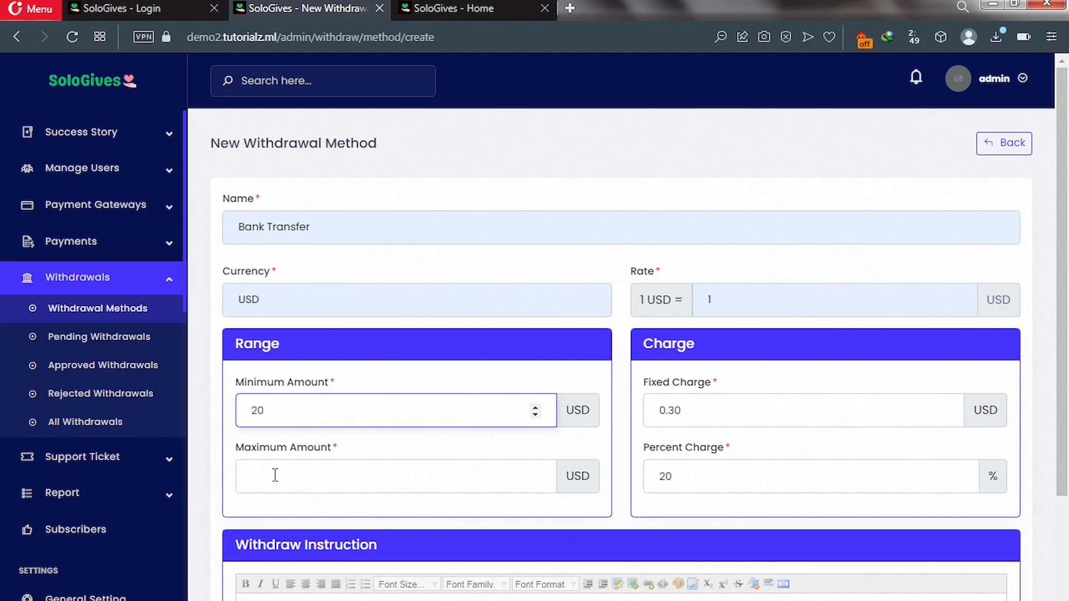
{"action": "left_click", "coordinate": [270, 480]}
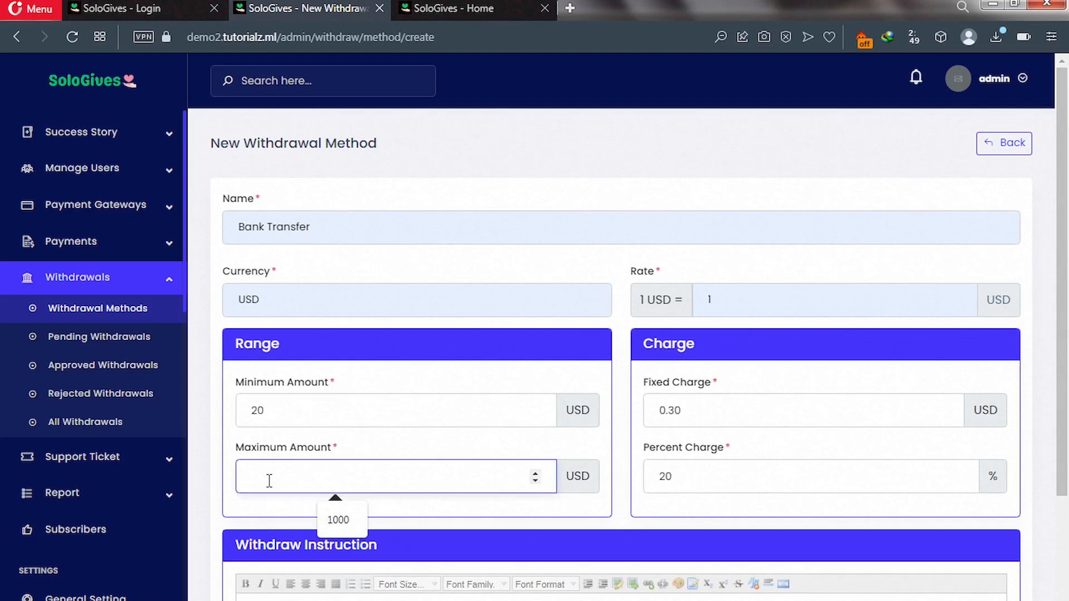
{"action": "type", "text": "10000"}
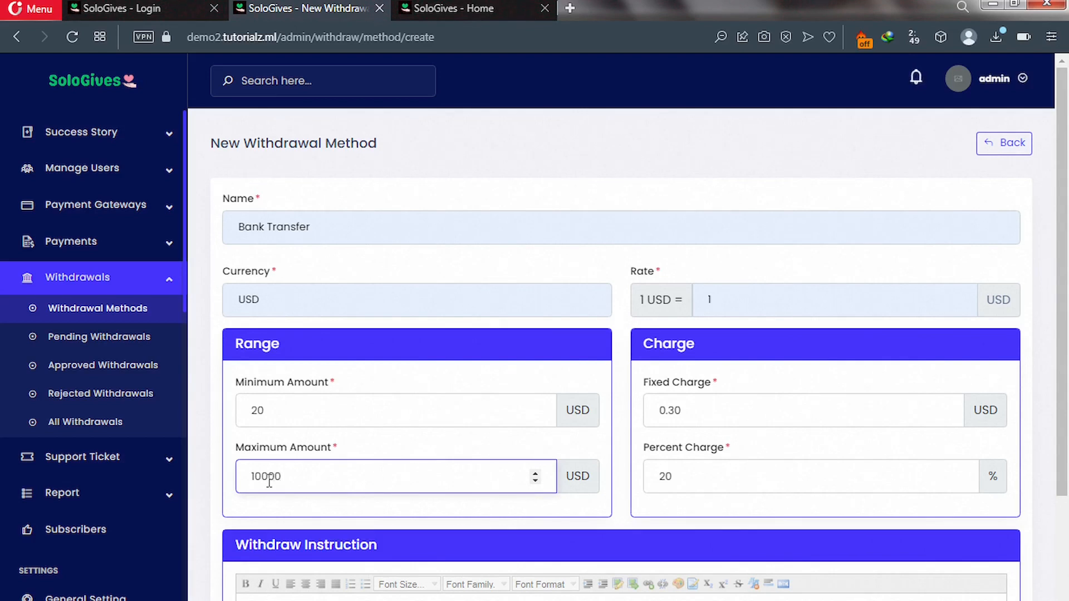
{"action": "scroll", "coordinate": [313, 470], "scroll_direction": "down", "scroll_amount": 2}
Write Test Bank, the account number, account name and Swift code as separate instruction lines.
{"action": "left_click", "coordinate": [323, 476]}
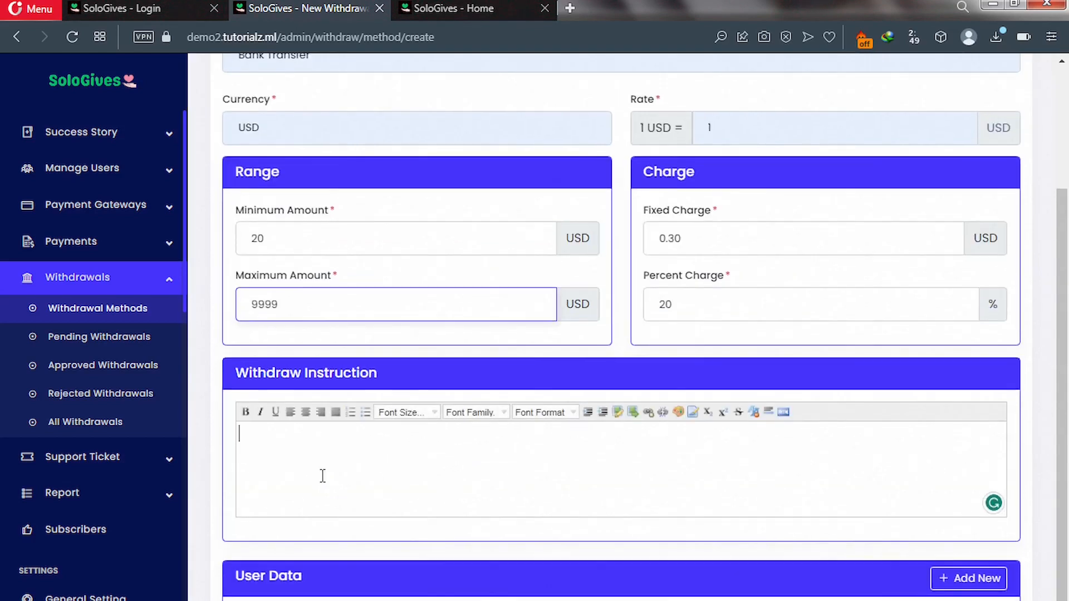
{"action": "scroll", "coordinate": [322, 476], "scroll_direction": "down", "scroll_amount": 1}
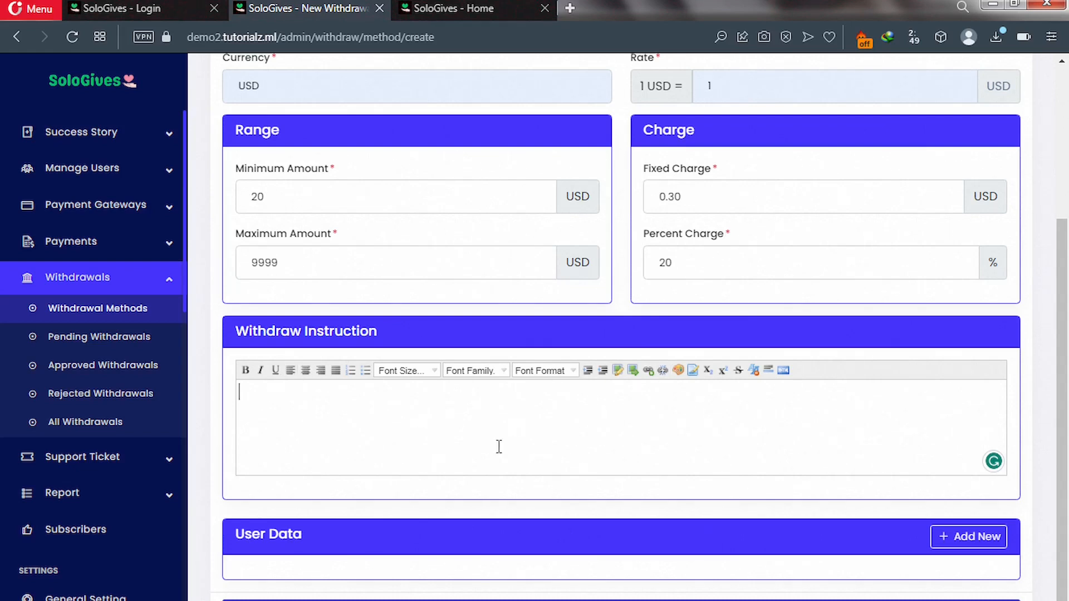
{"action": "type", "text": "Test Bank"}
{"action": "key", "text": "Return"}
{"action": "type", "text": "Acct No"}
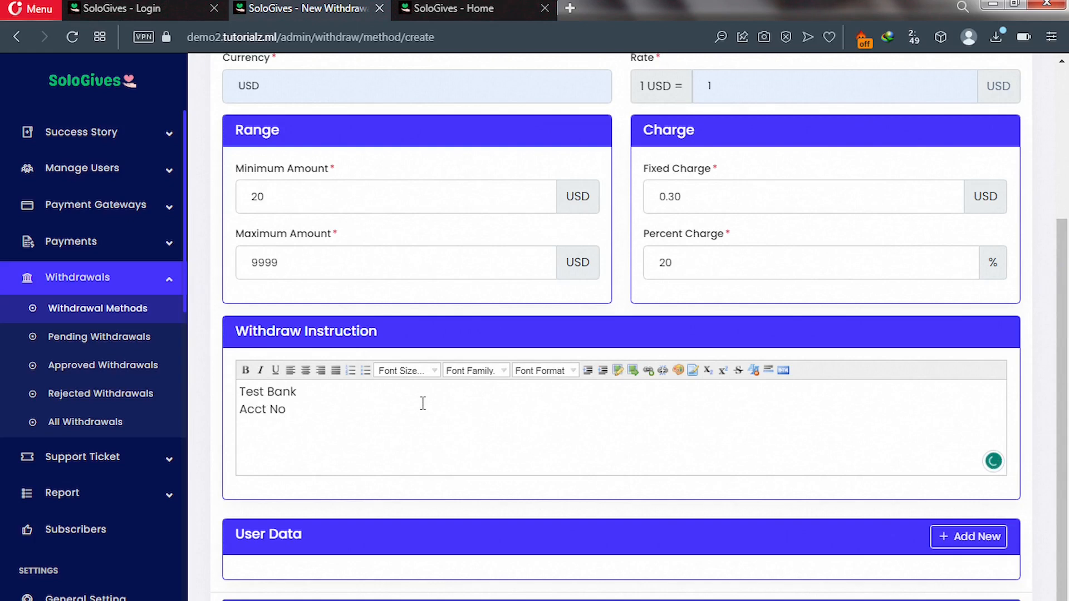
{"action": "type", "text": ": 00000000"}
{"action": "key", "text": "Return"}
{"action": "type", "text": "Acco"}
{"action": "key", "text": "BackSpace"}
{"action": "type", "text": "t"}
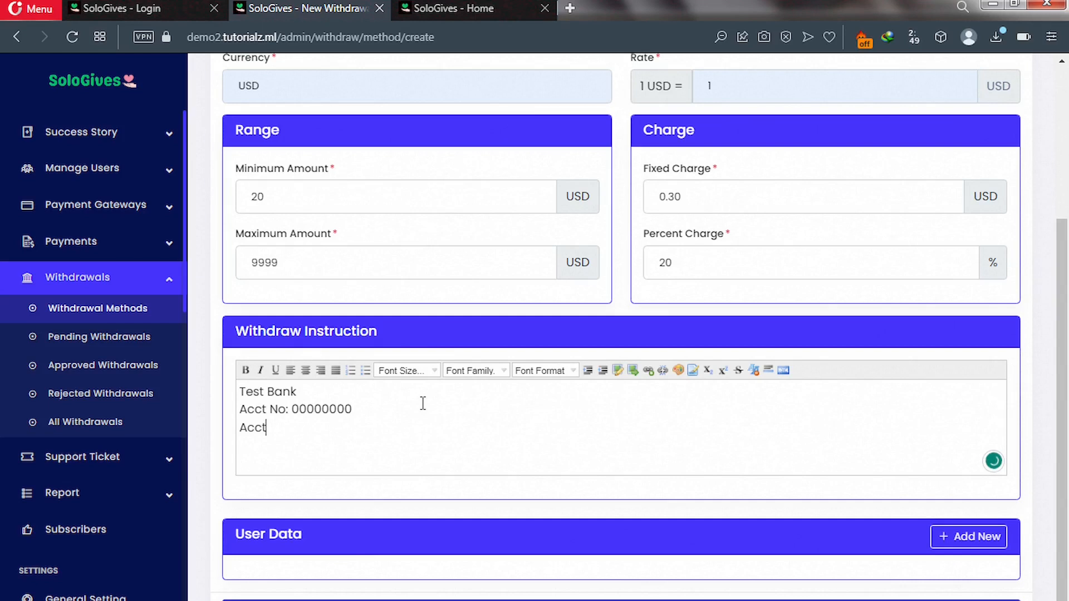
{"action": "type", "text": " Name: Test Bank"}
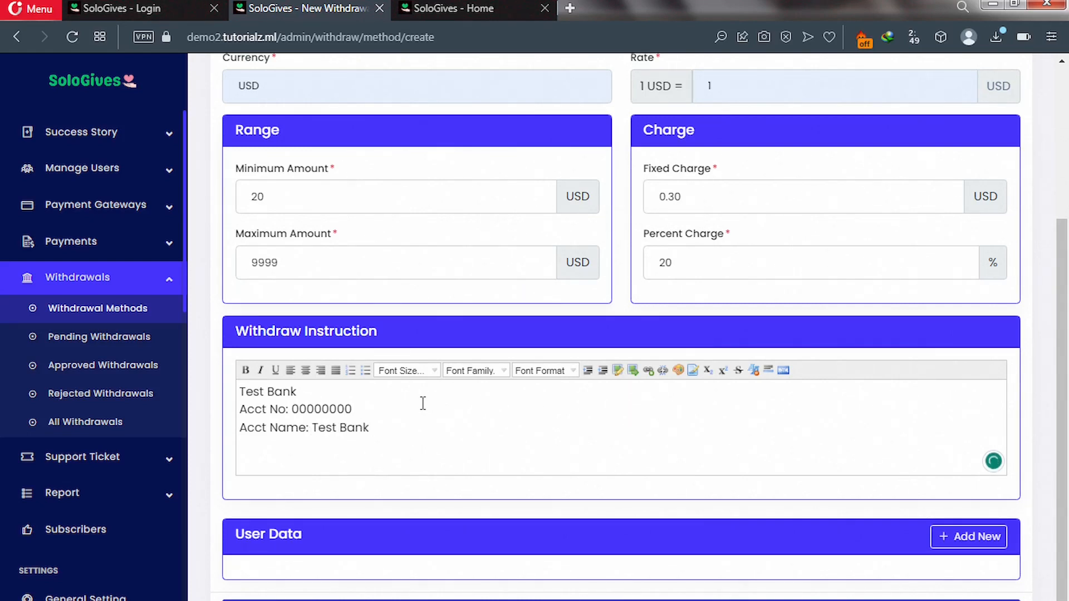
{"action": "type", "text": " N"}
{"action": "type", "text": "ame"}
{"action": "type", "text": "S"}
{"action": "type", "text": "wift"}
{"action": "type", "text": ": "}
{"action": "type", "text": "000"}
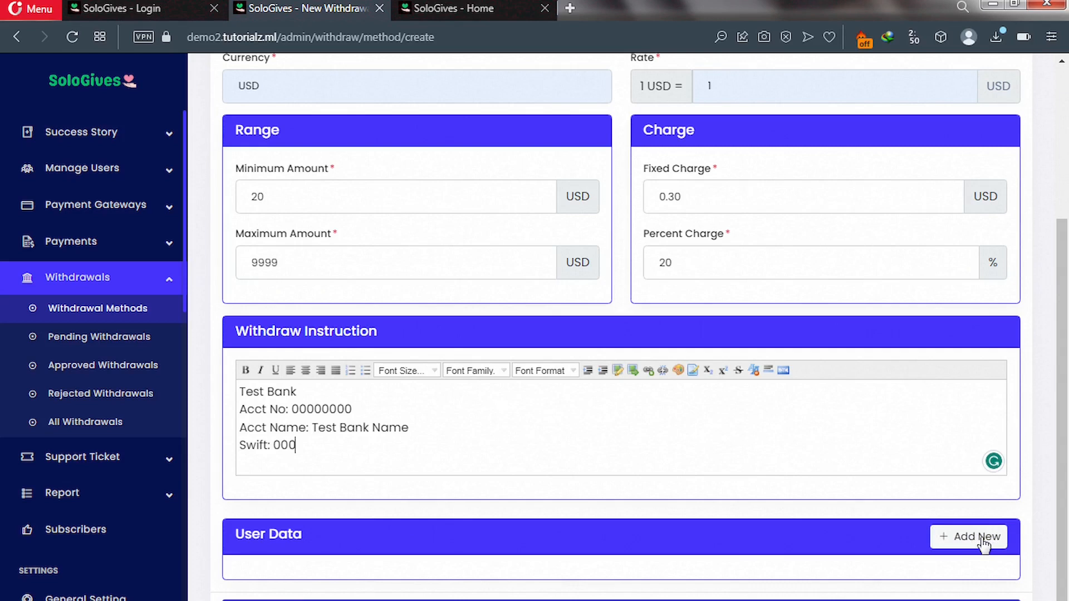
Add a required File-type user data field labelled Proof.
{"action": "left_click", "coordinate": [978, 539]}
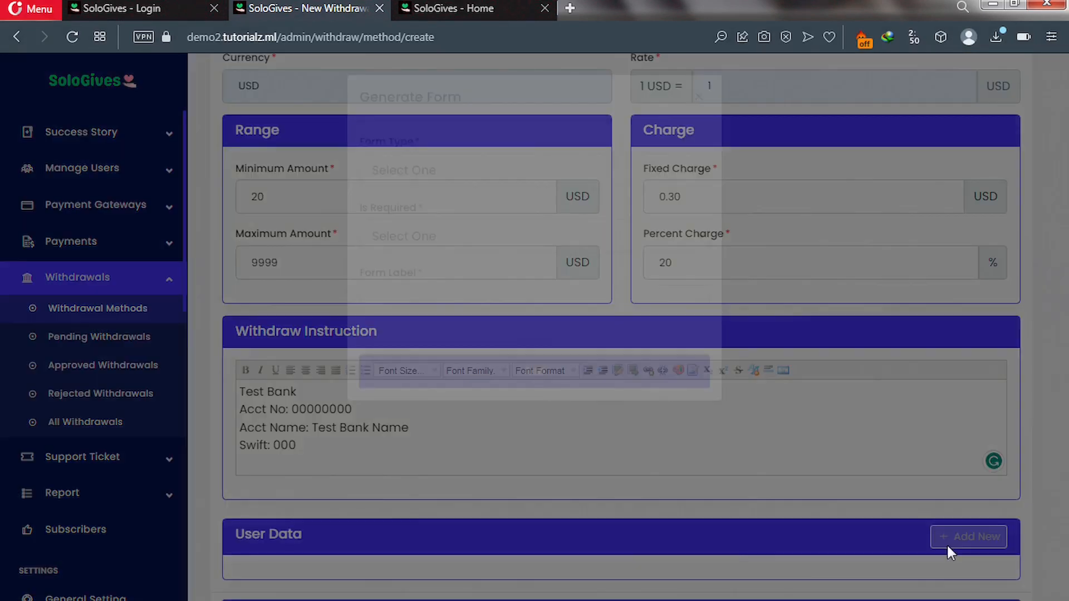
{"action": "left_click", "coordinate": [435, 176]}
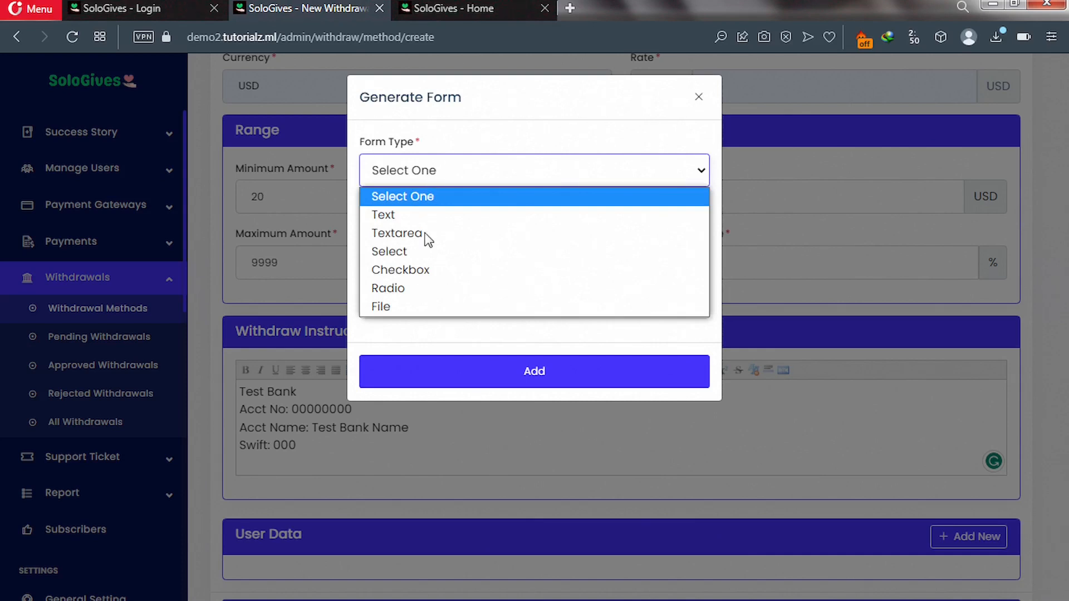
{"action": "left_click", "coordinate": [406, 307]}
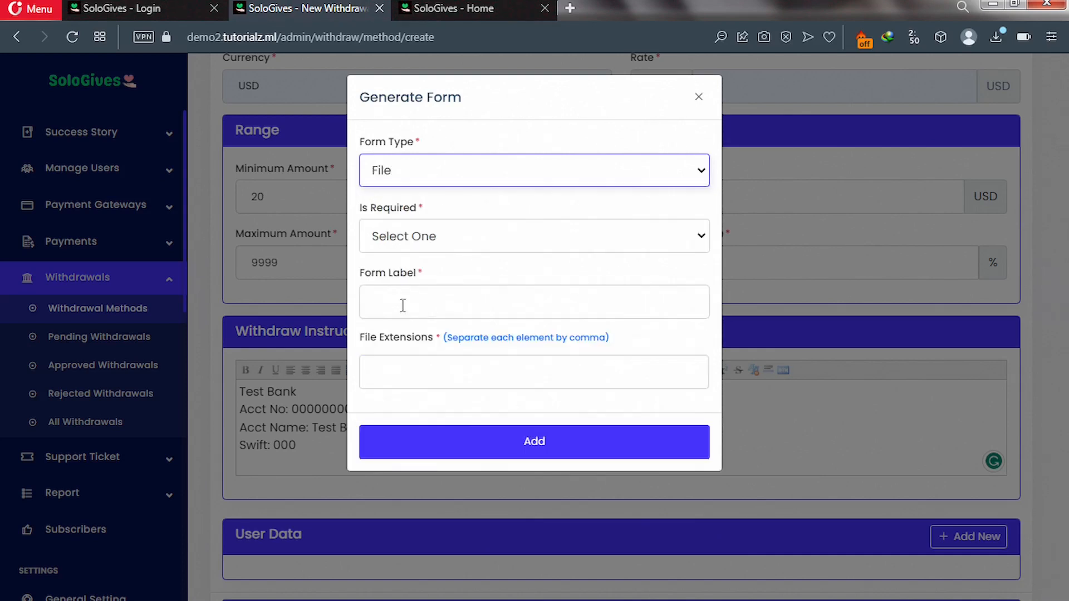
{"action": "left_click", "coordinate": [412, 241]}
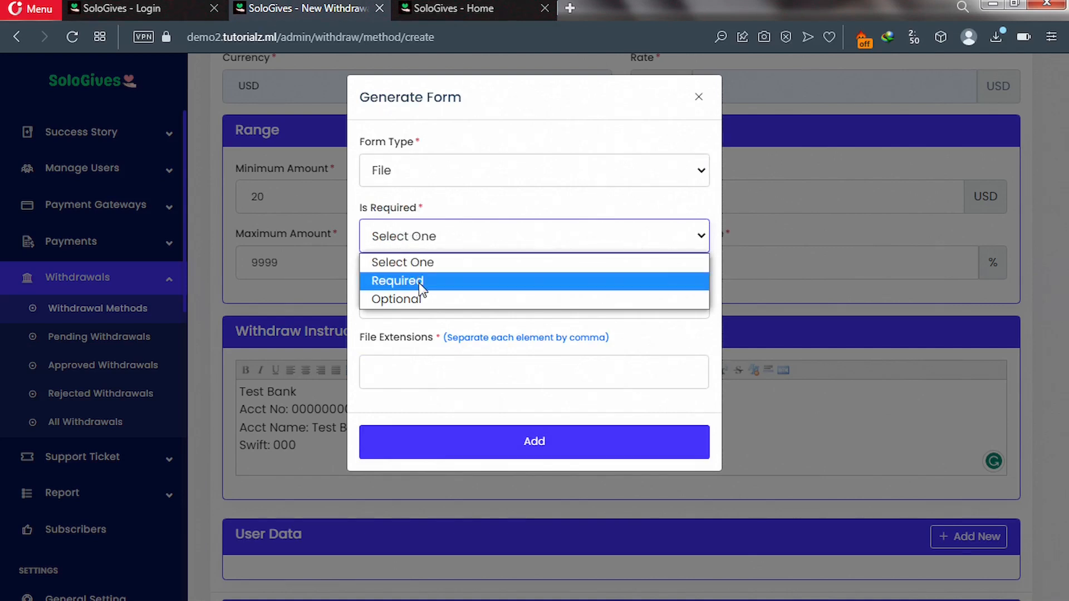
{"action": "left_click", "coordinate": [420, 284]}
{"action": "left_click", "coordinate": [416, 300]}
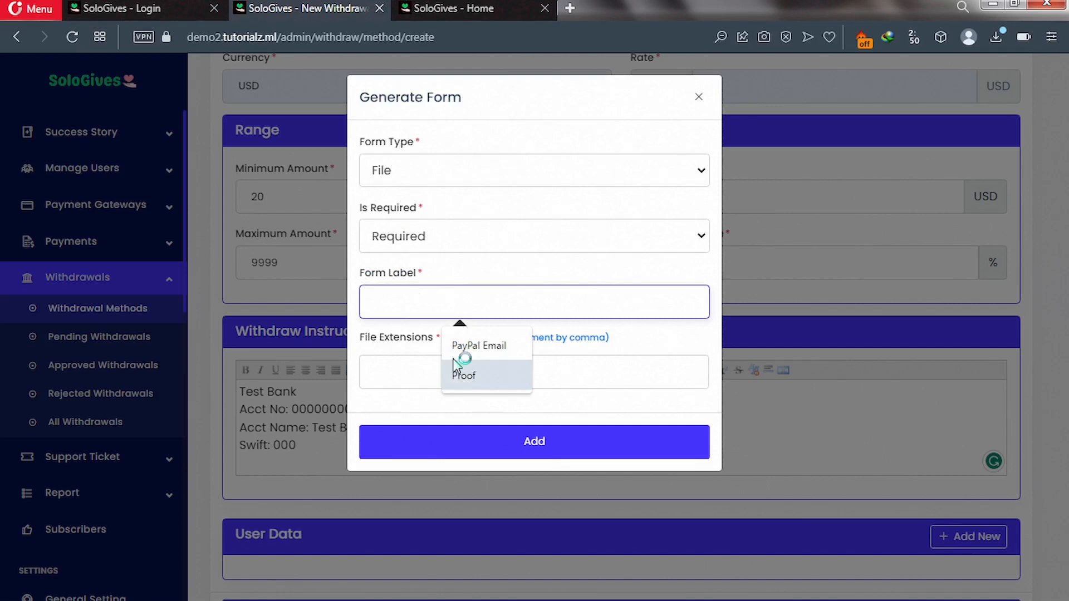
{"action": "left_click", "coordinate": [470, 374]}
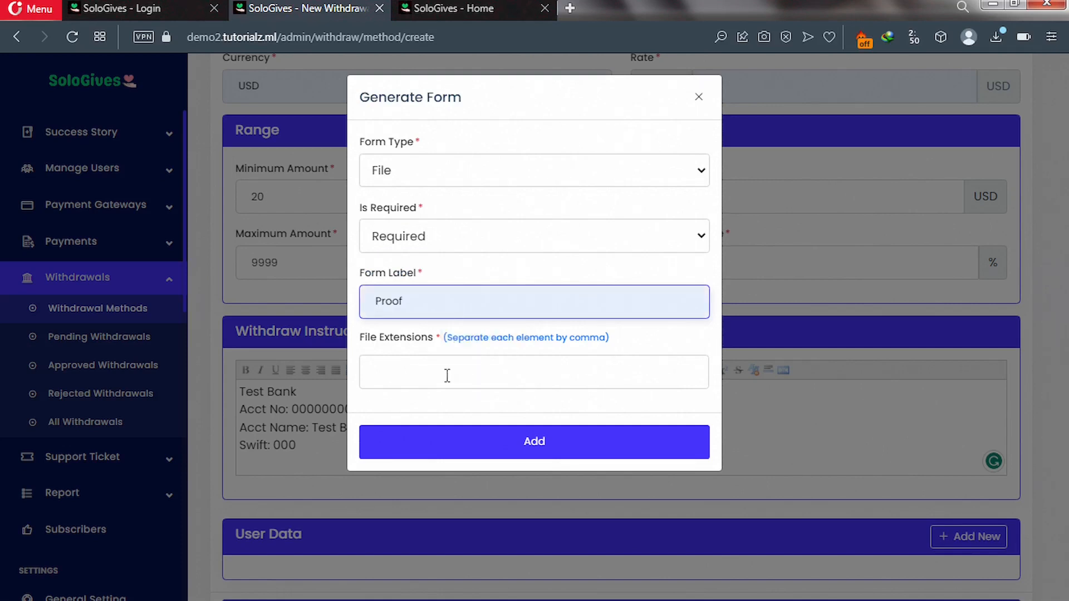
Allow PDF and PNG extensions for Proof, add the field, and submit the method.
{"action": "left_click", "coordinate": [405, 366]}
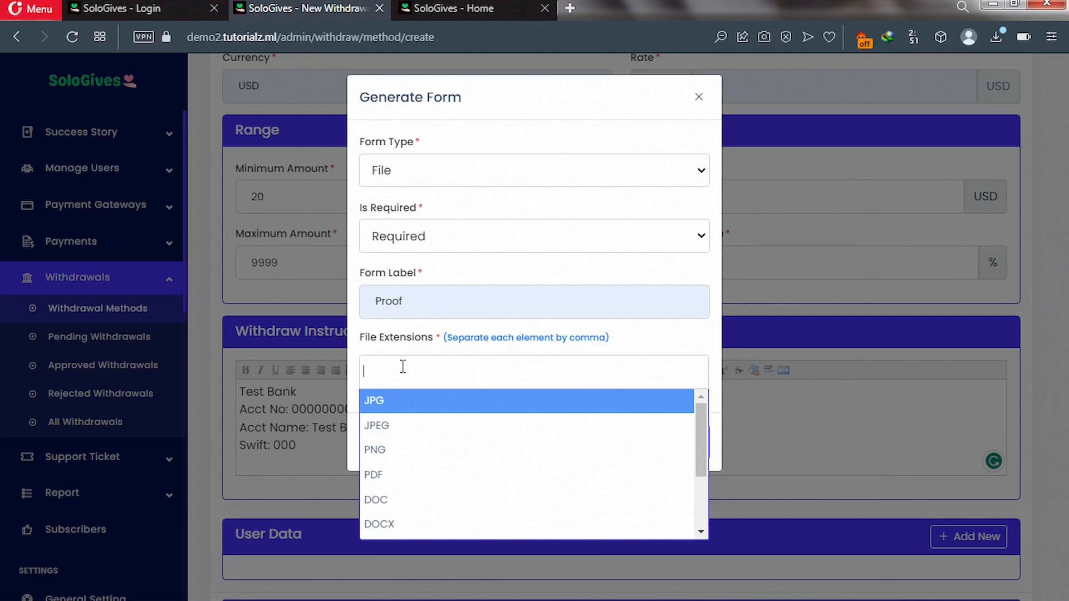
{"action": "type", "text": "pdf"}
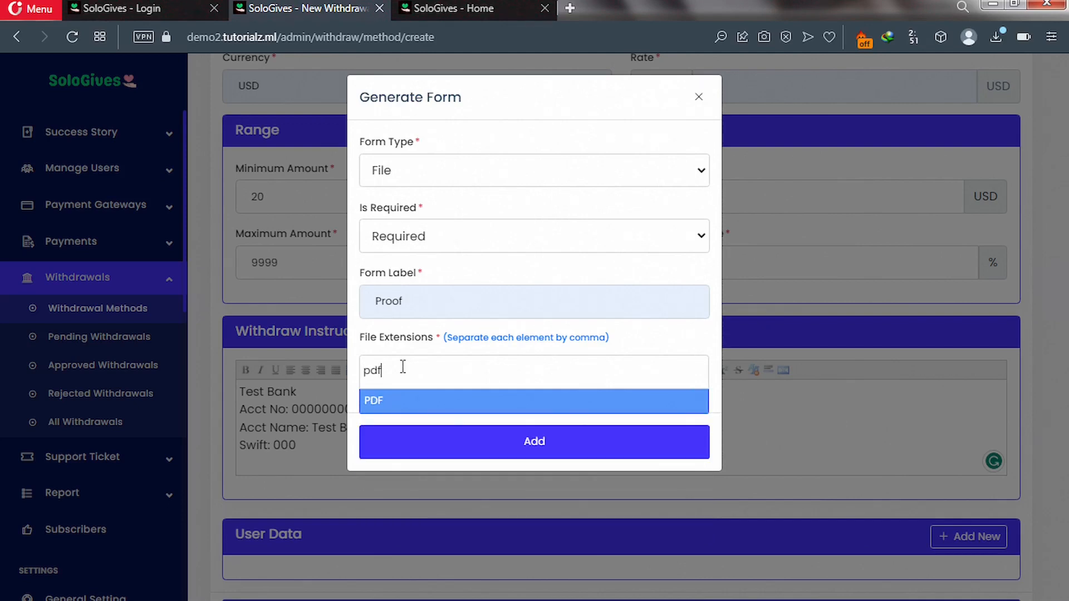
{"action": "left_click", "coordinate": [409, 402]}
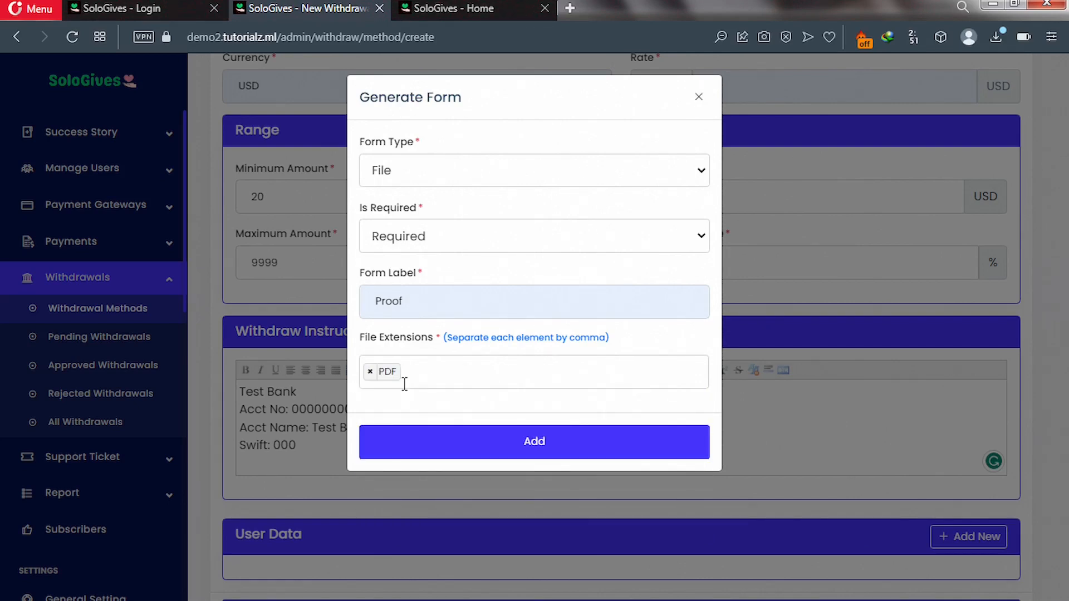
{"action": "type", "text": "pn"}
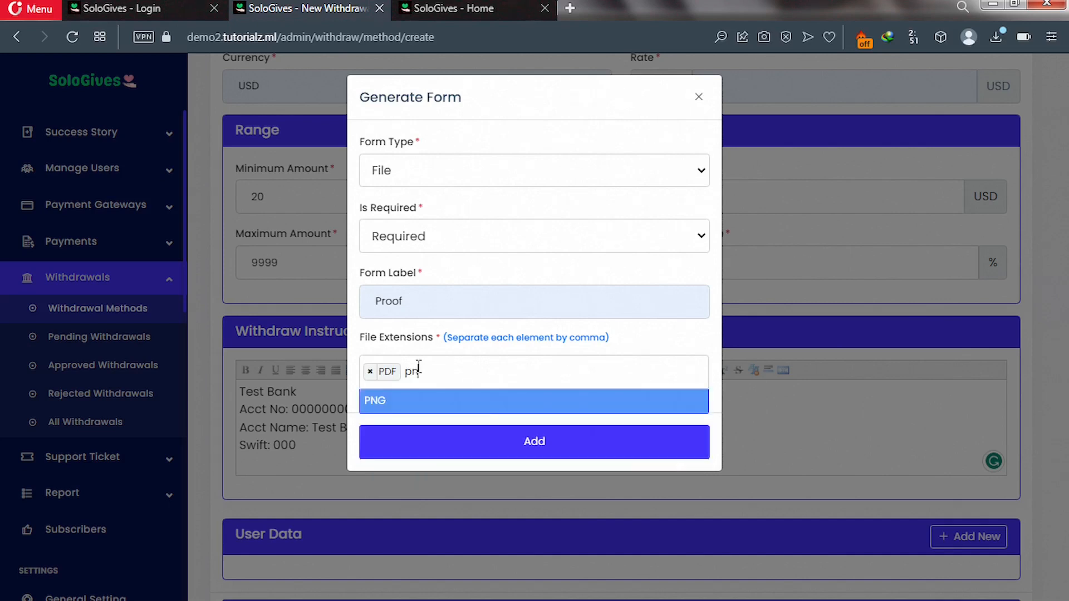
{"action": "left_click", "coordinate": [493, 410]}
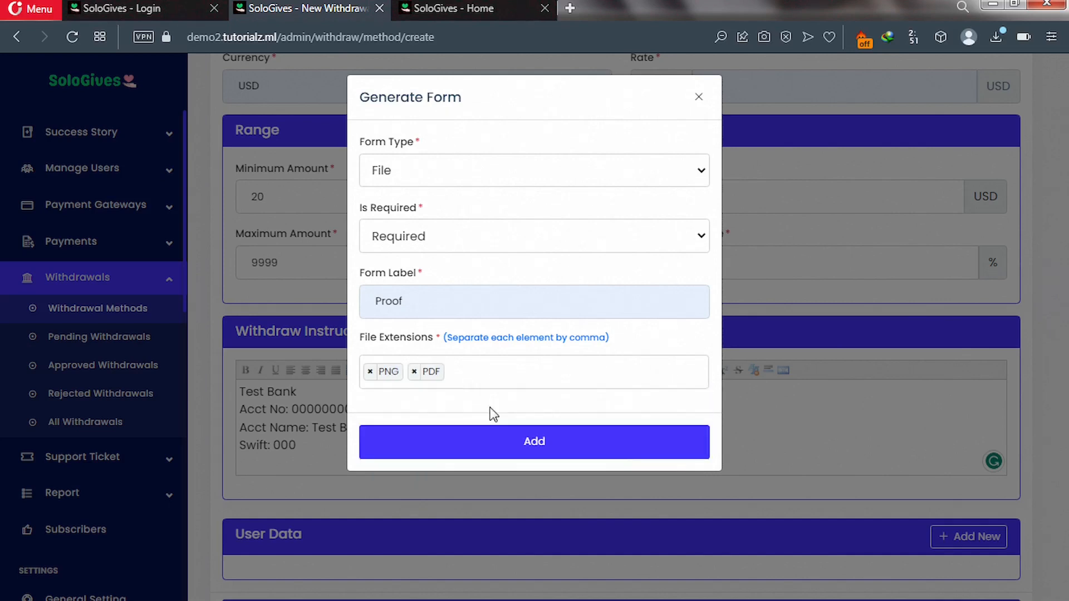
{"action": "left_click", "coordinate": [489, 449]}
{"action": "scroll", "coordinate": [487, 445], "scroll_direction": "down", "scroll_amount": 4}
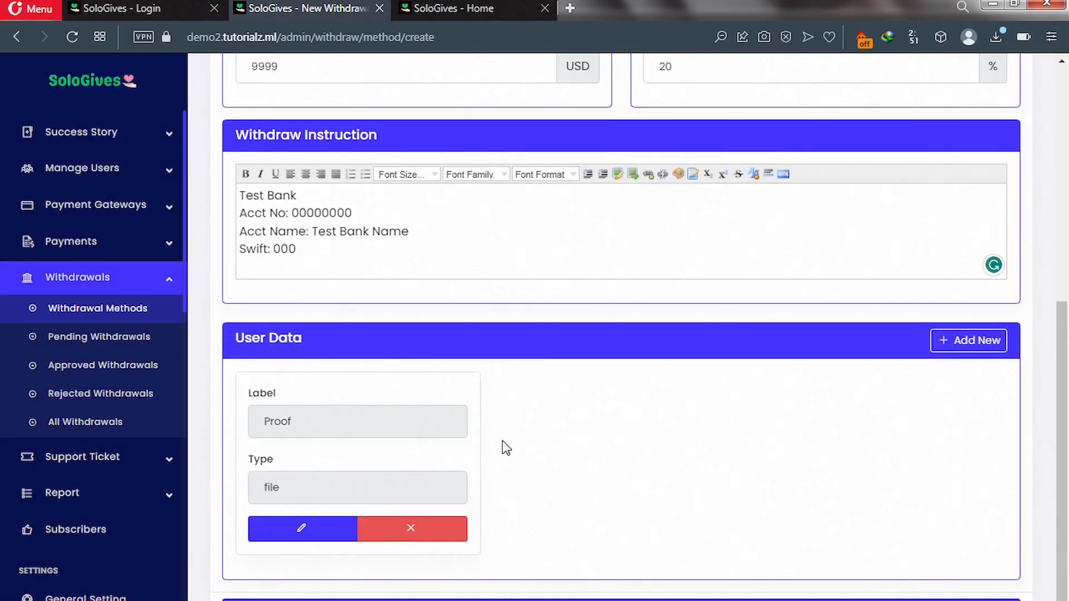
{"action": "left_click", "coordinate": [556, 600]}
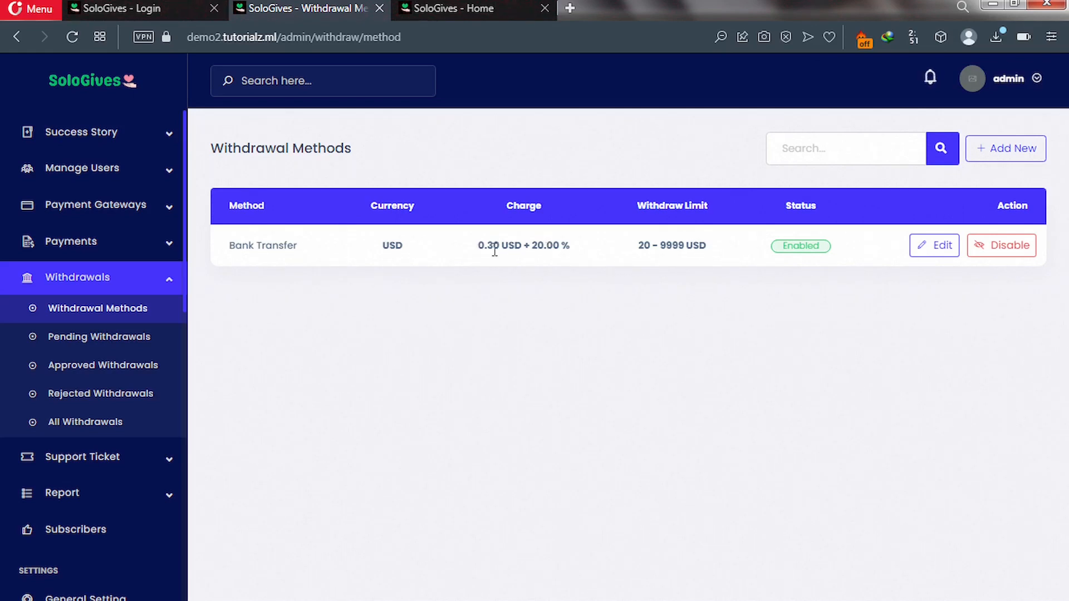
Review the enabled Bank Transfer row: USD, 0.30 USD + 20.00% charge, 20–9999 USD limit.
{"action": "scroll", "coordinate": [94, 334], "scroll_direction": "up", "scroll_amount": 3}
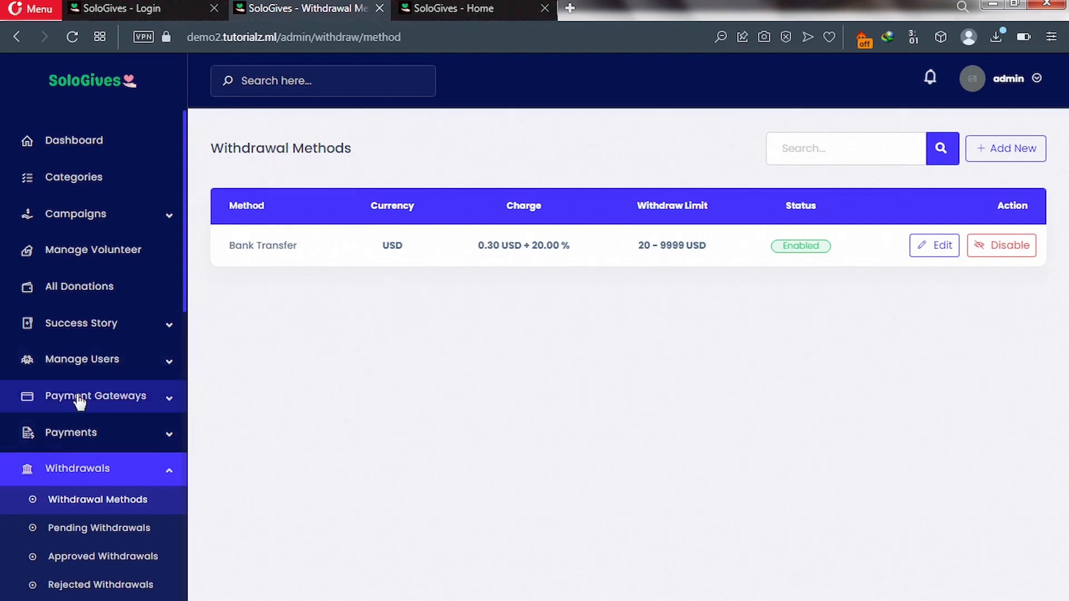
Browse the Automatic Gateways table, including Authorize.net, Flutterwave, Paypal and Stripe.
{"action": "left_click", "coordinate": [170, 406]}
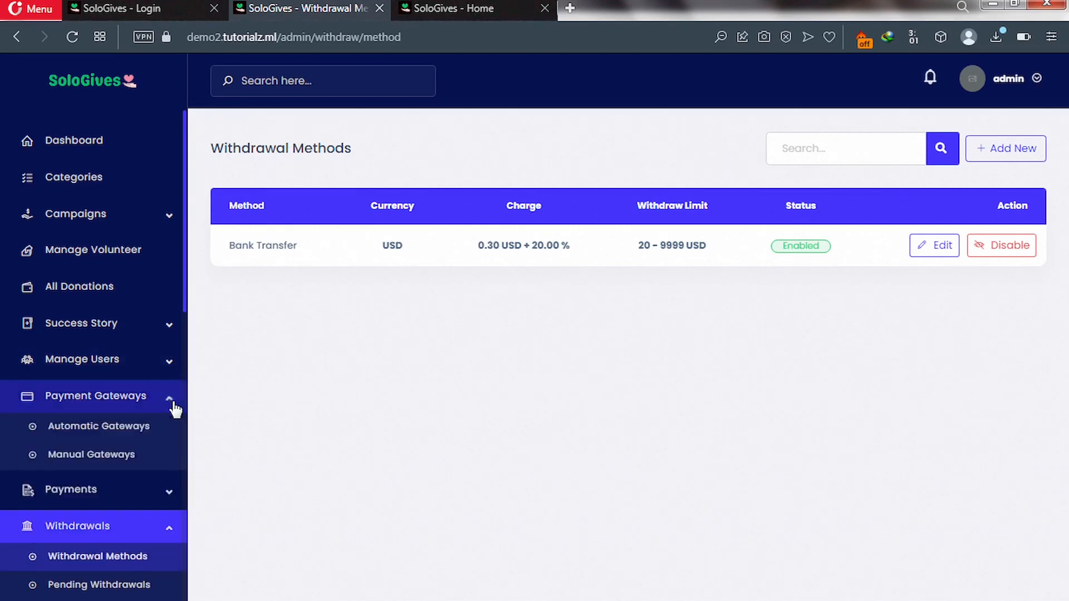
{"action": "left_click", "coordinate": [88, 434]}
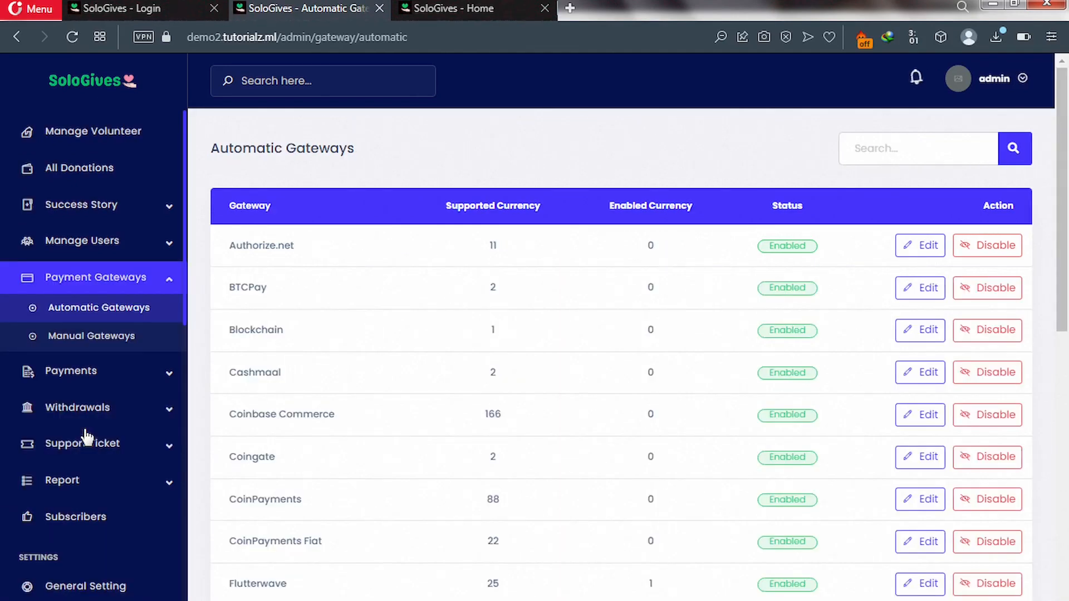
{"action": "scroll", "coordinate": [262, 273], "scroll_direction": "down", "scroll_amount": 6}
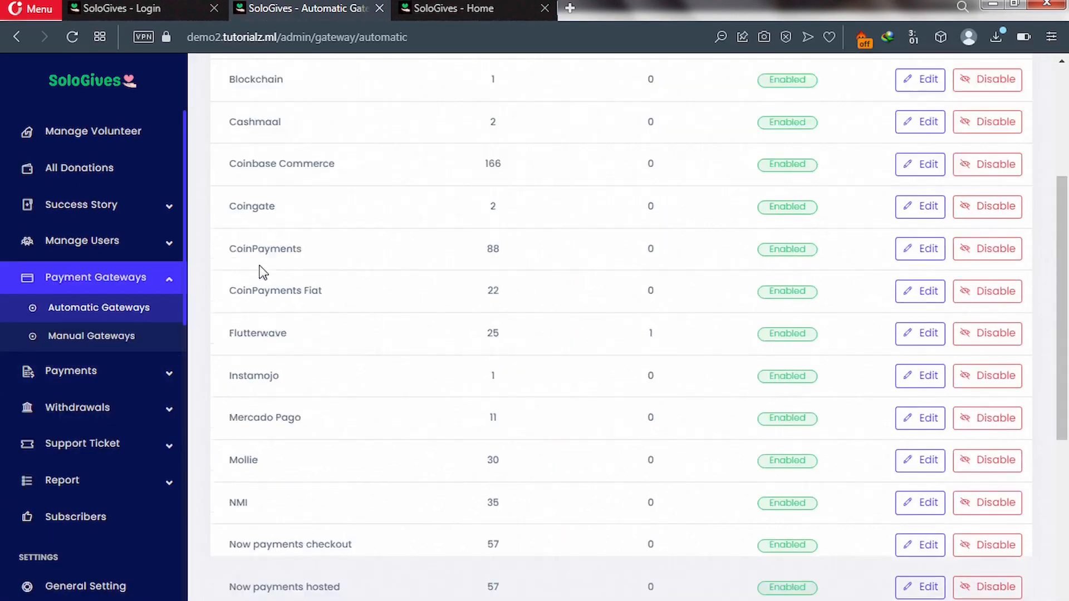
{"action": "scroll", "coordinate": [262, 272], "scroll_direction": "down", "scroll_amount": 3}
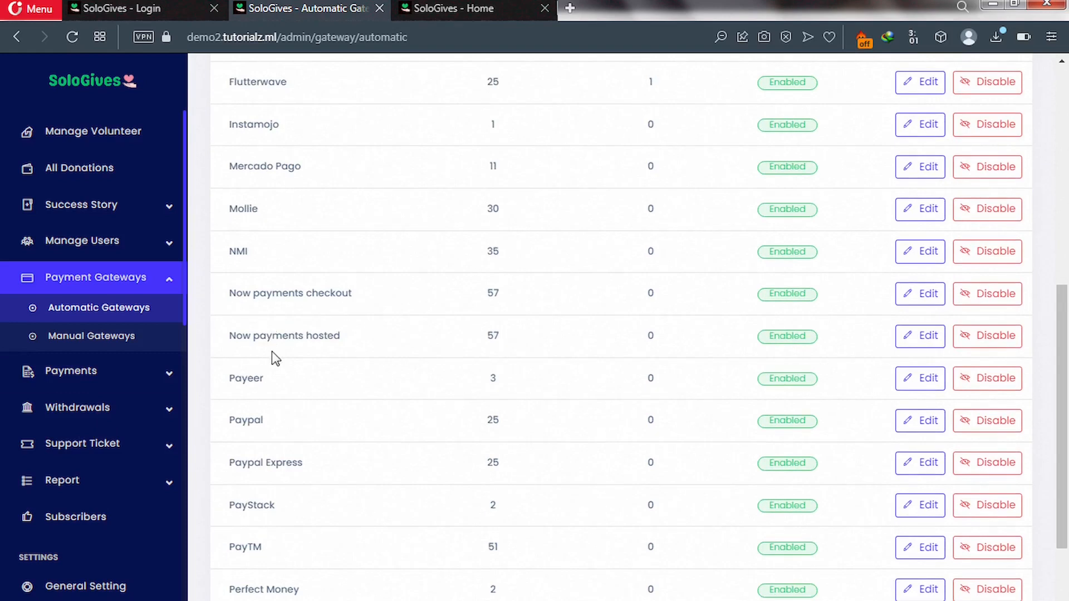
{"action": "scroll", "coordinate": [273, 359], "scroll_direction": "down", "scroll_amount": 3}
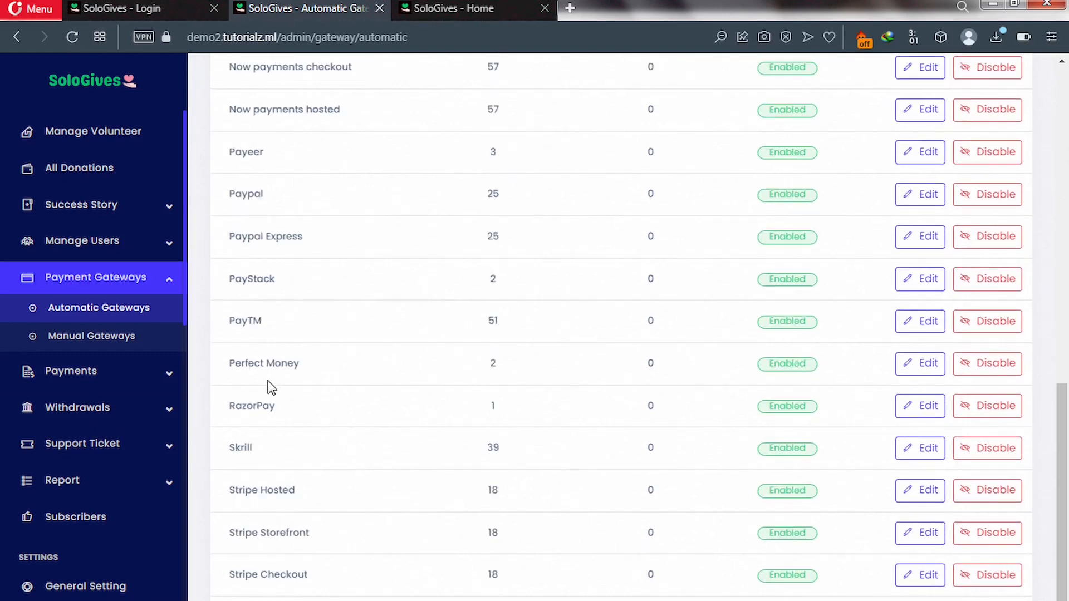
{"action": "scroll", "coordinate": [271, 387], "scroll_direction": "up", "scroll_amount": 7}
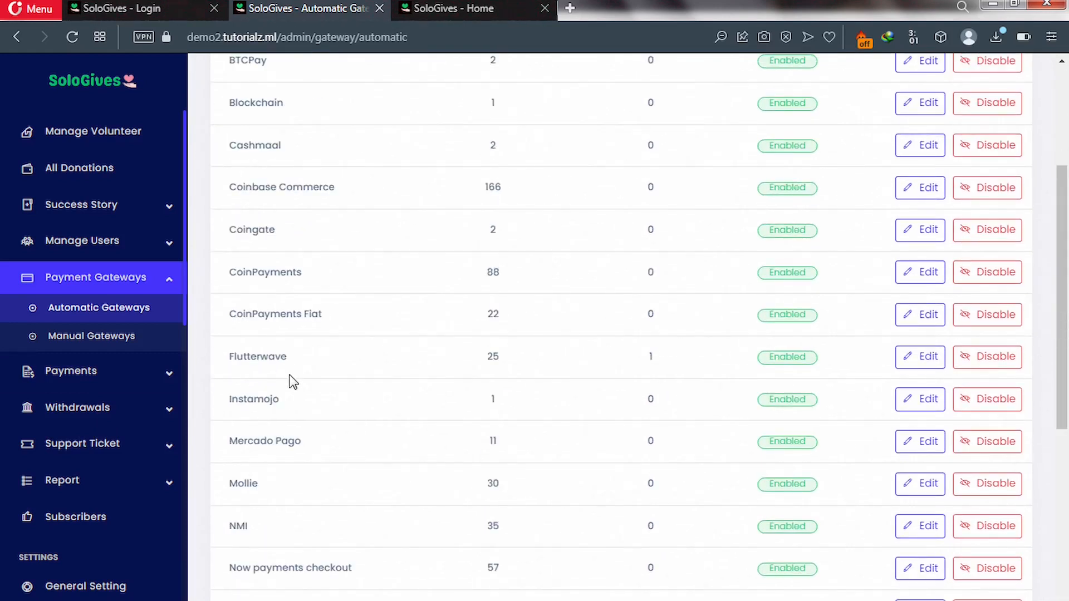
{"action": "scroll", "coordinate": [294, 382], "scroll_direction": "down", "scroll_amount": 2}
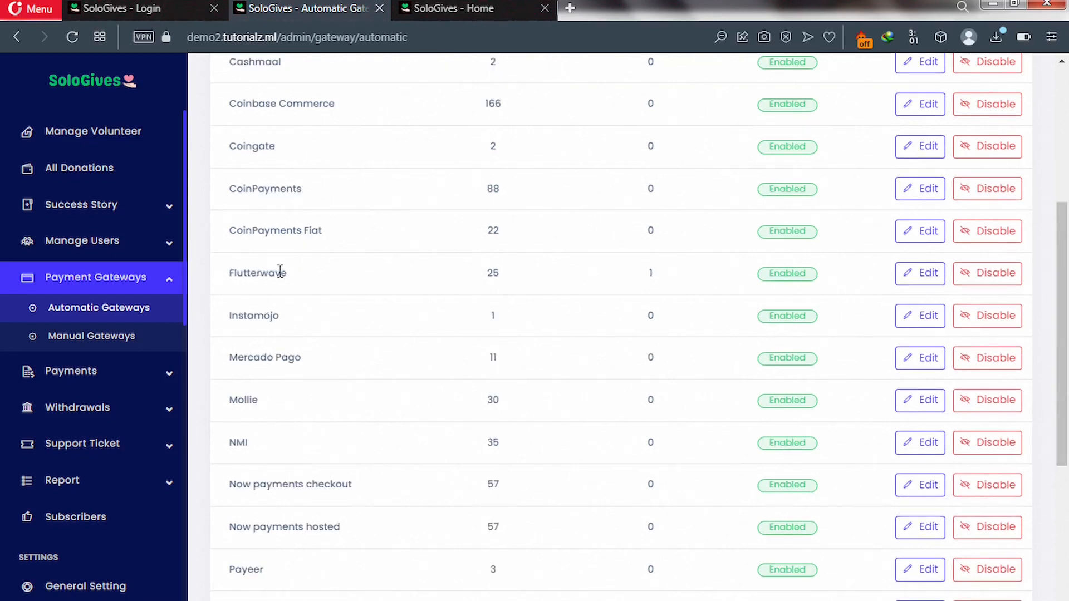
Inspect Flutterwave's gateway settings: 1–1000 USD range, 1 USD fixed and 3% percent charge.
{"action": "left_click", "coordinate": [908, 277]}
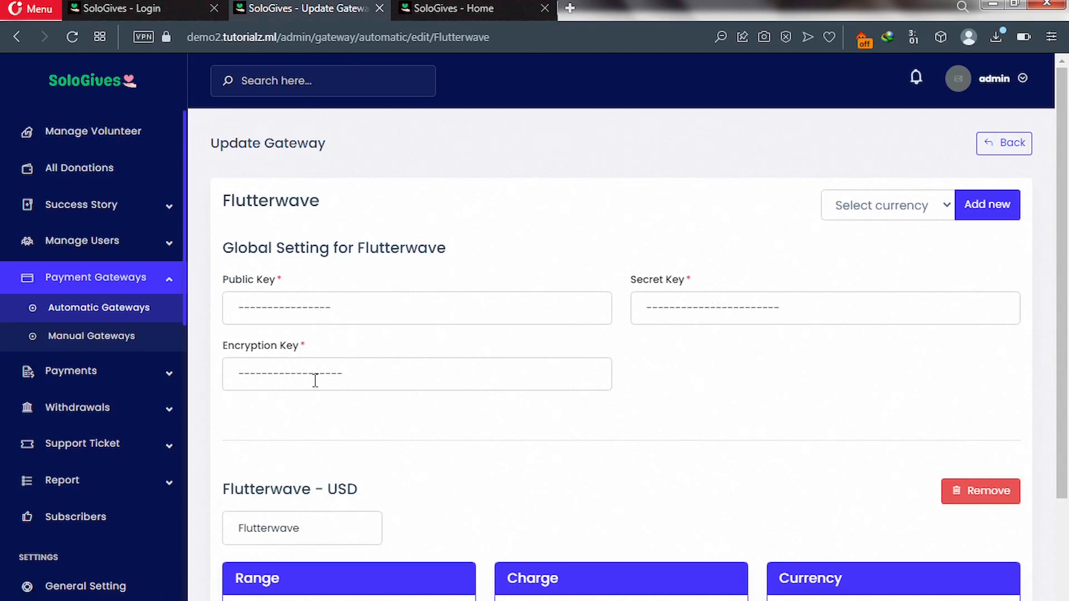
{"action": "scroll", "coordinate": [331, 390], "scroll_direction": "down", "scroll_amount": 1}
{"action": "scroll", "coordinate": [328, 386], "scroll_direction": "down", "scroll_amount": 4}
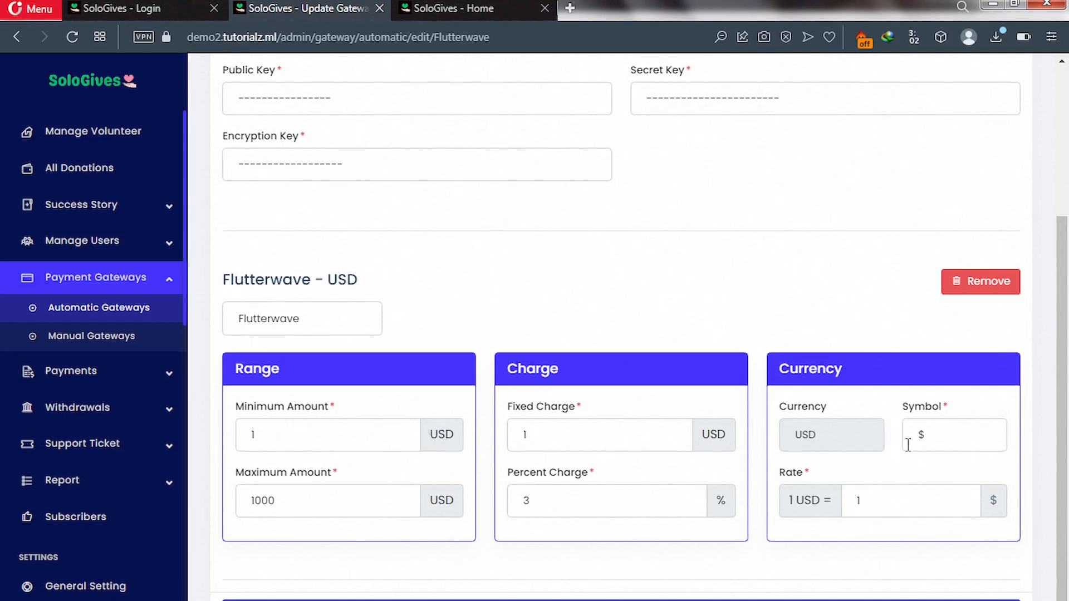
{"action": "scroll", "coordinate": [594, 342], "scroll_direction": "up", "scroll_amount": 3}
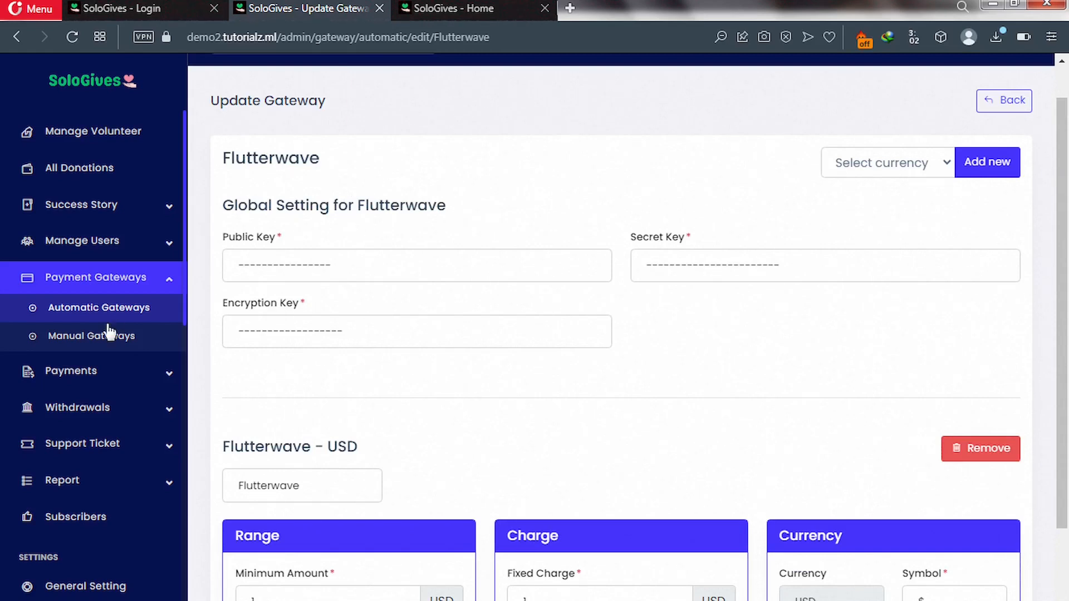
Check Manual Gateways shows Bank Transfer enabled, then go to System Configuration settings.
{"action": "left_click", "coordinate": [109, 337]}
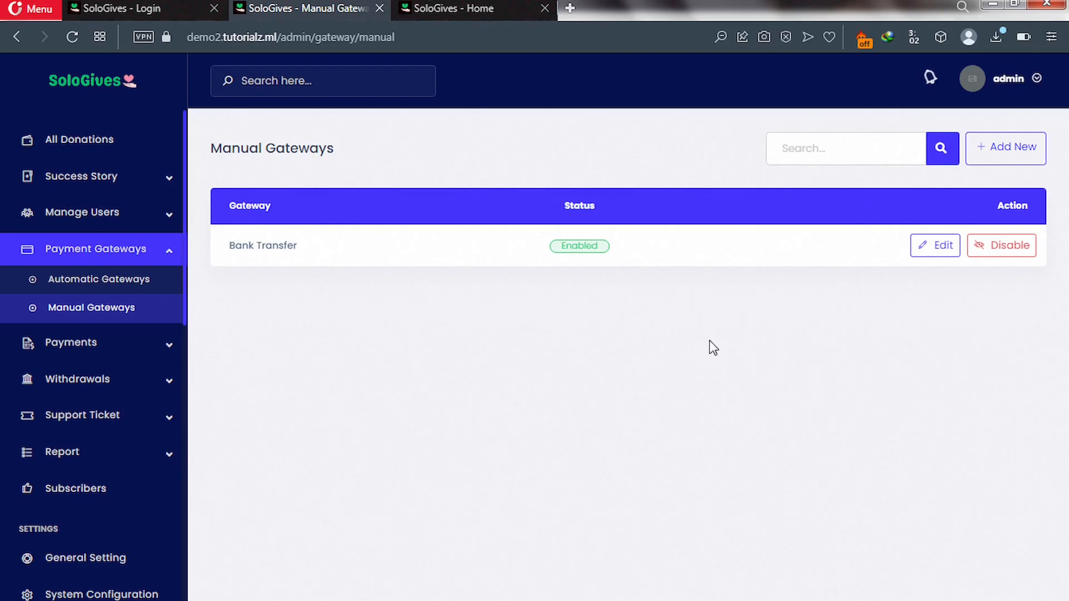
{"action": "scroll", "coordinate": [72, 479], "scroll_direction": "up", "scroll_amount": 1}
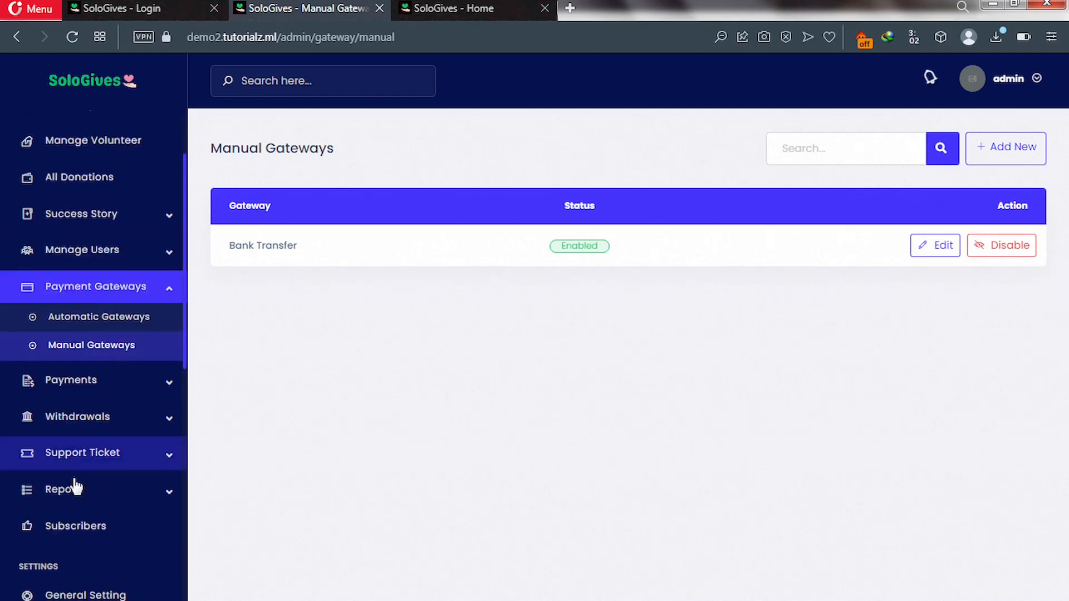
{"action": "scroll", "coordinate": [72, 485], "scroll_direction": "down", "scroll_amount": 4}
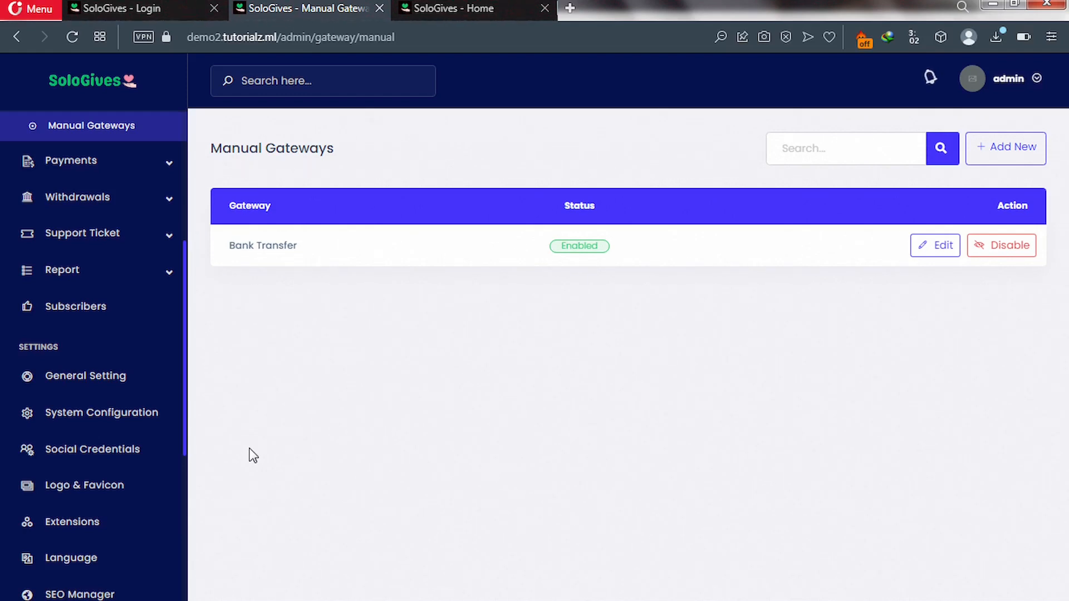
{"action": "left_click", "coordinate": [82, 416]}
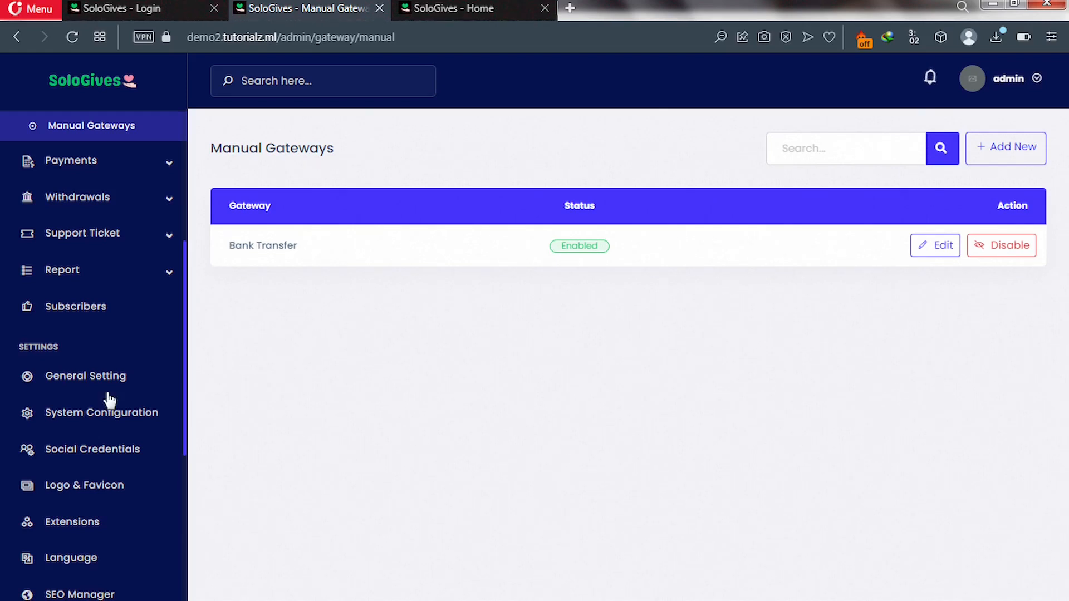
{"action": "left_click", "coordinate": [84, 417]}
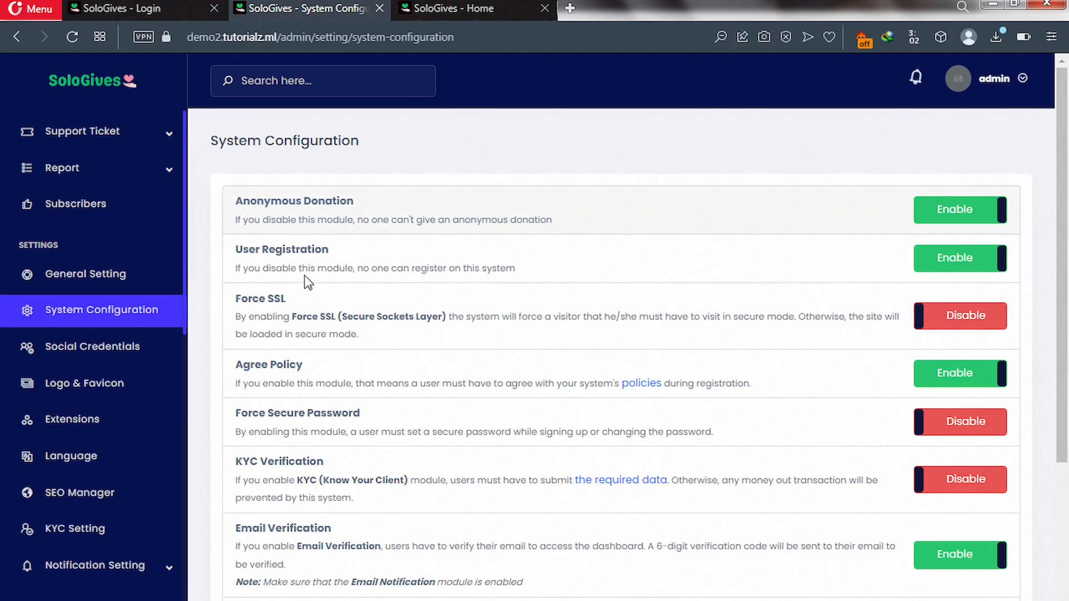
Turn on Force SSL, Force Secure Password and KYC Verification, and submit the configuration.
{"action": "left_click", "coordinate": [974, 271]}
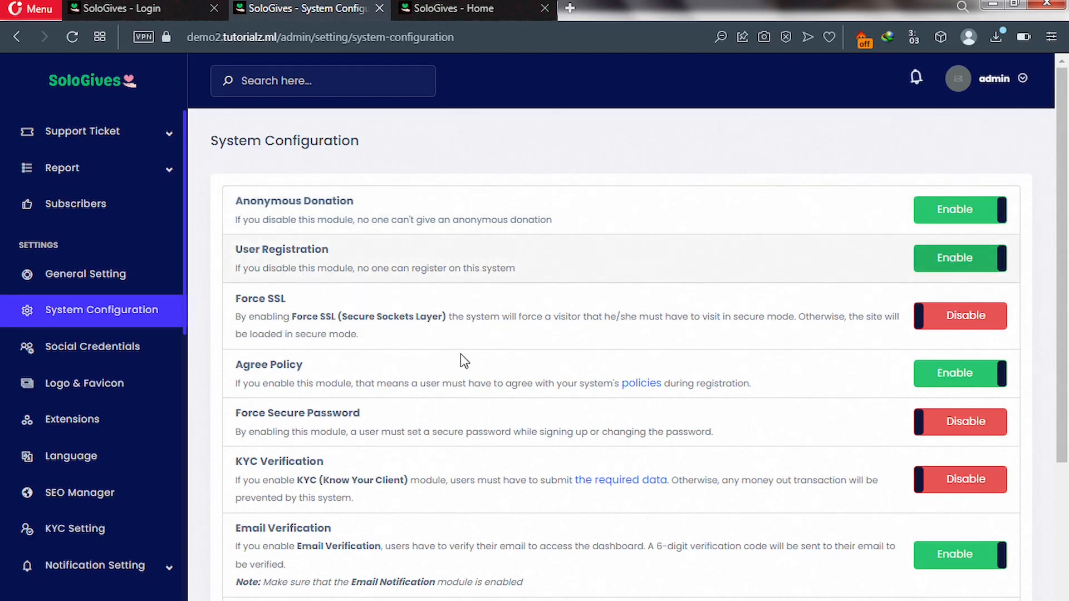
{"action": "left_click", "coordinate": [956, 324]}
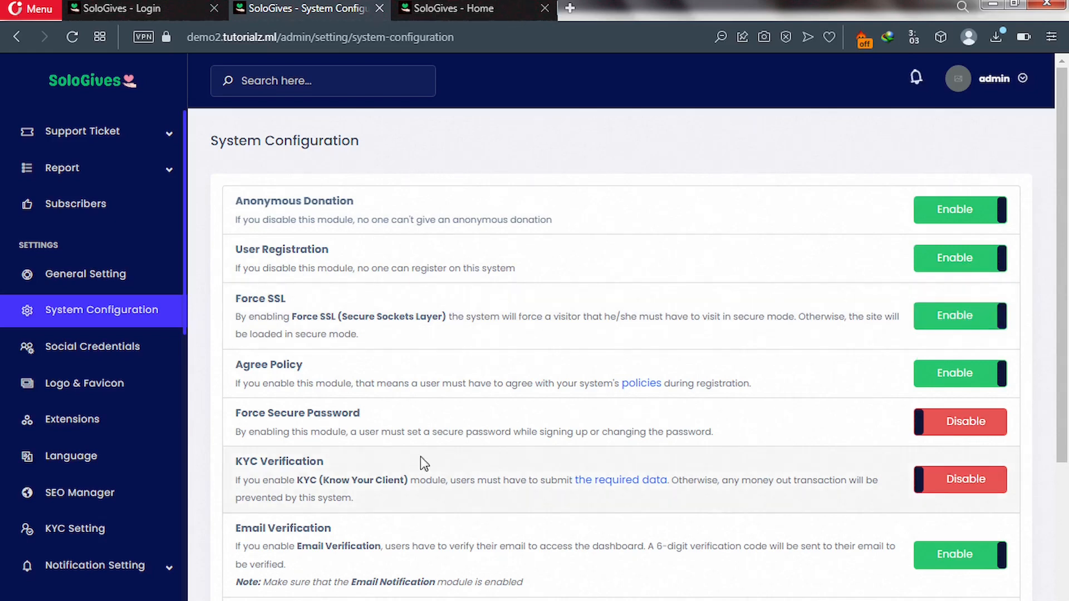
{"action": "scroll", "coordinate": [419, 456], "scroll_direction": "down", "scroll_amount": 2}
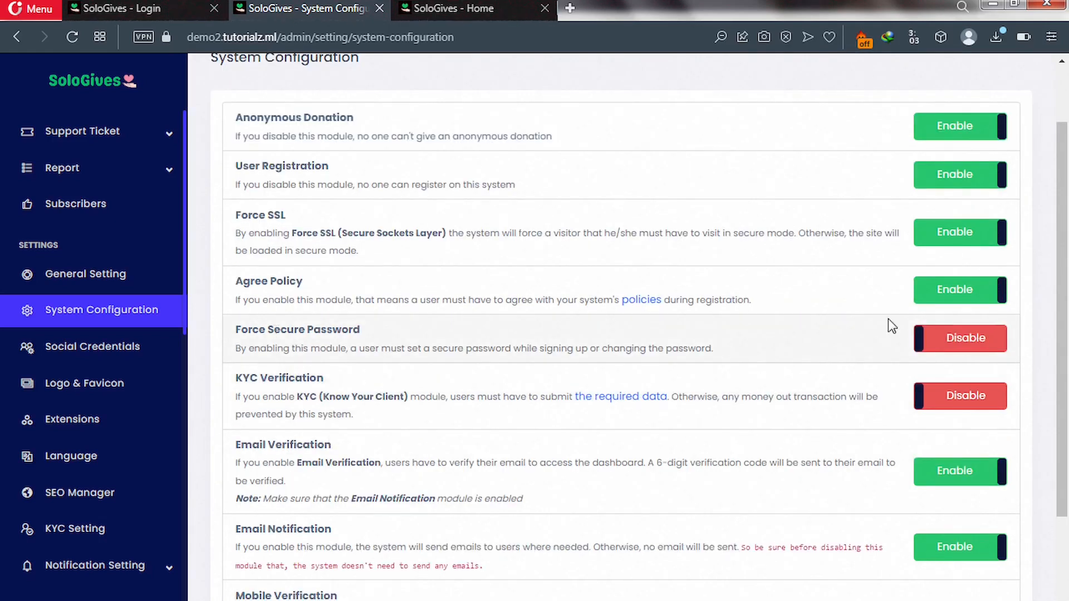
{"action": "left_click", "coordinate": [955, 338]}
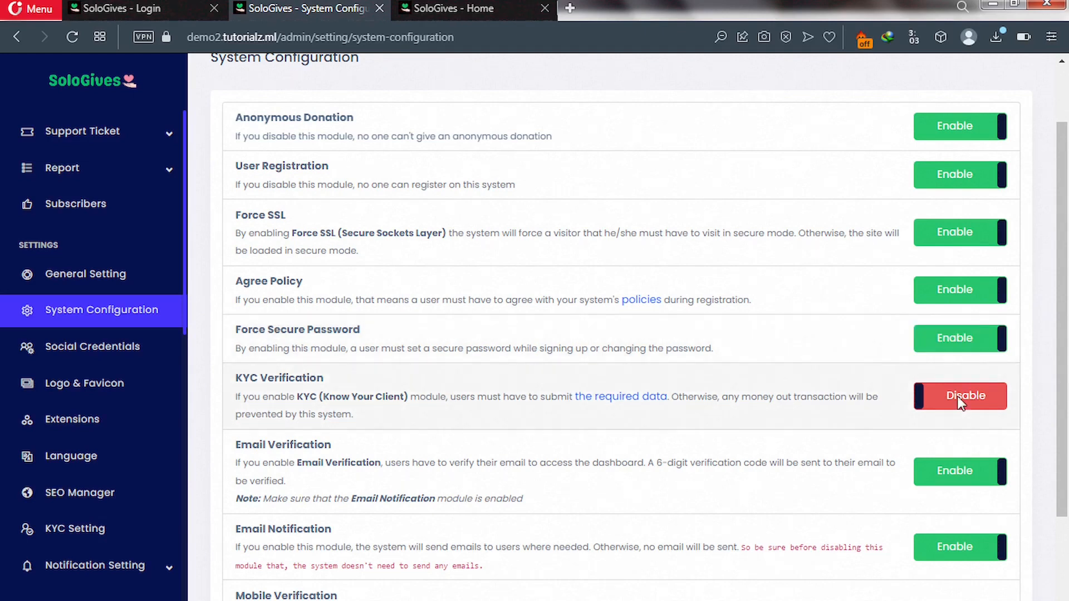
{"action": "left_click", "coordinate": [960, 402]}
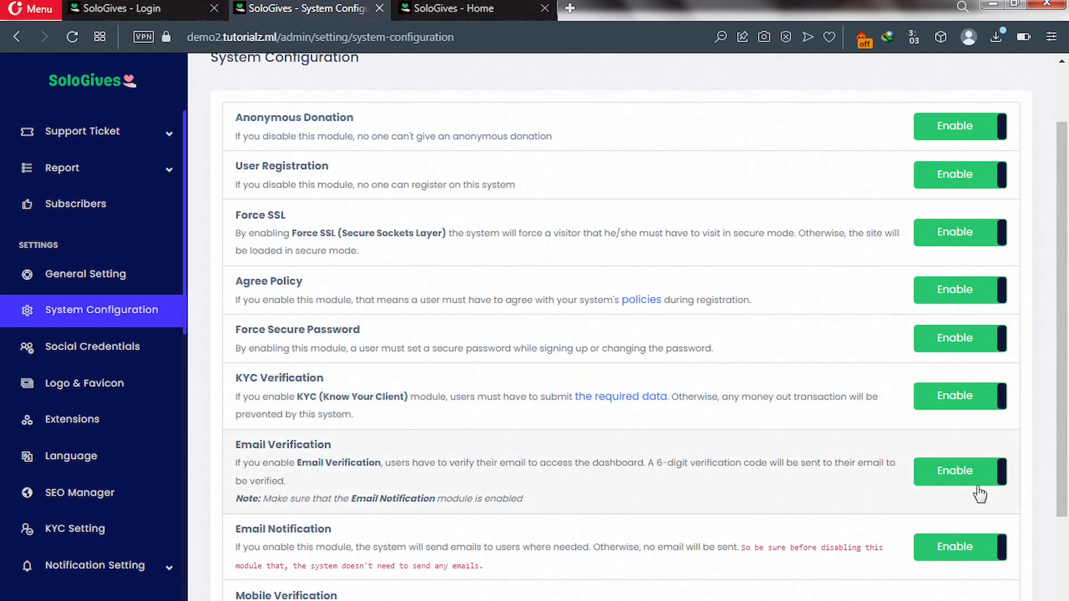
{"action": "scroll", "coordinate": [980, 494], "scroll_direction": "down", "scroll_amount": 1}
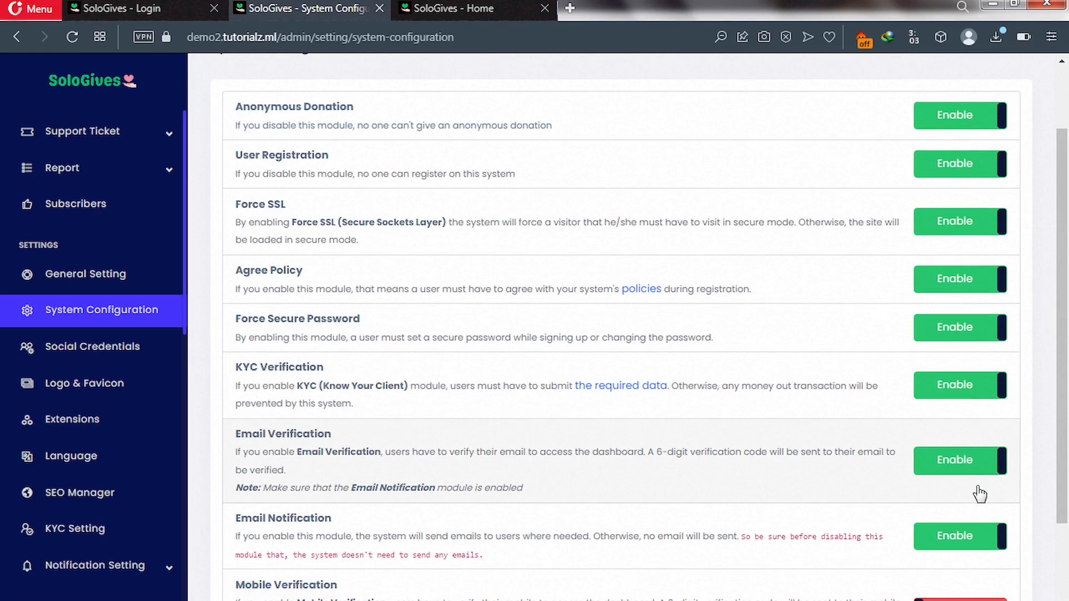
{"action": "scroll", "coordinate": [980, 494], "scroll_direction": "down", "scroll_amount": 3}
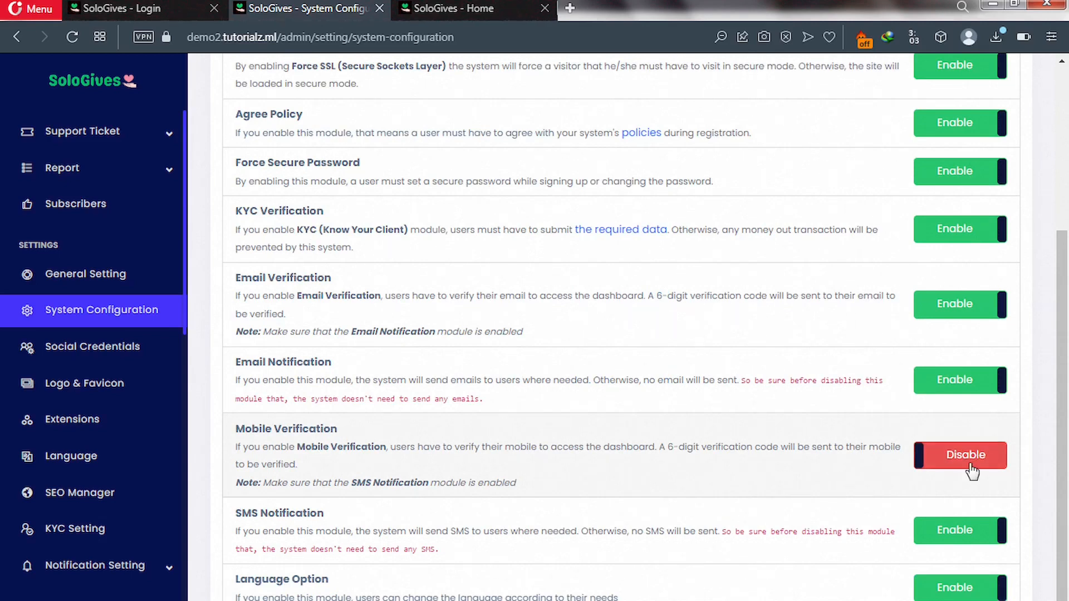
{"action": "scroll", "coordinate": [670, 486], "scroll_direction": "down", "scroll_amount": 1}
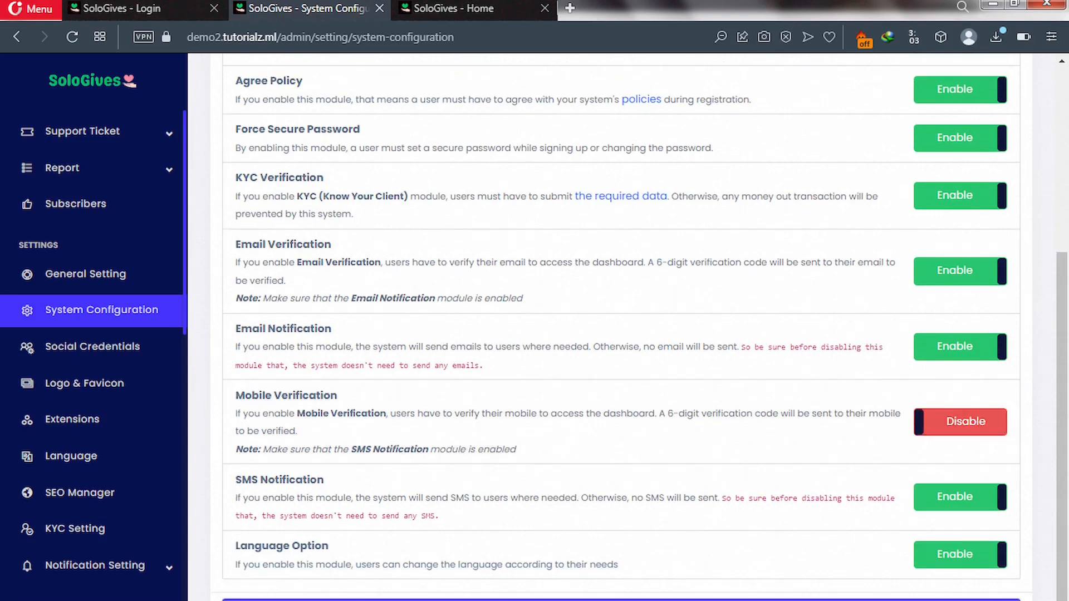
{"action": "left_click", "coordinate": [546, 600]}
{"action": "scroll", "coordinate": [503, 453], "scroll_direction": "up", "scroll_amount": 3}
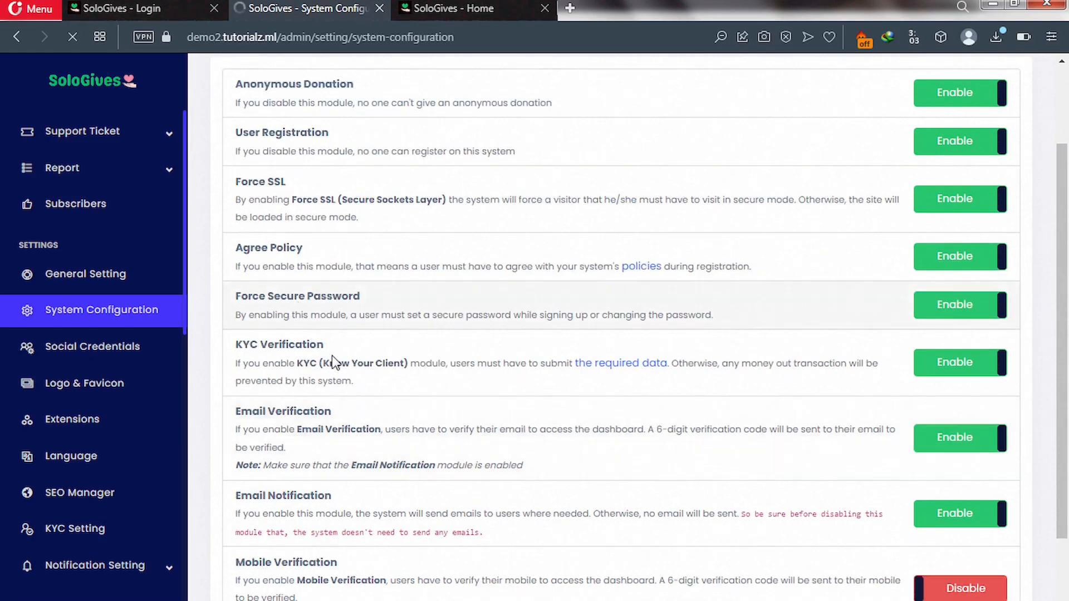
Look over the remaining sidebar settings, then bring the 'SoloGives - Home' browser tab to the front.
{"action": "scroll", "coordinate": [284, 362], "scroll_direction": "up", "scroll_amount": 2}
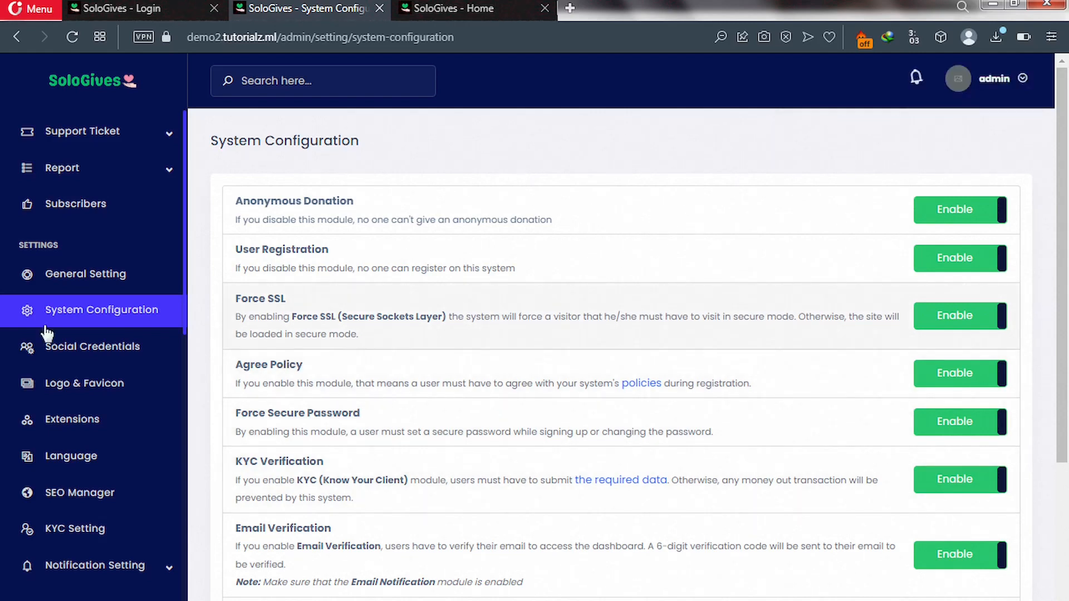
{"action": "scroll", "coordinate": [61, 290], "scroll_direction": "up", "scroll_amount": 6}
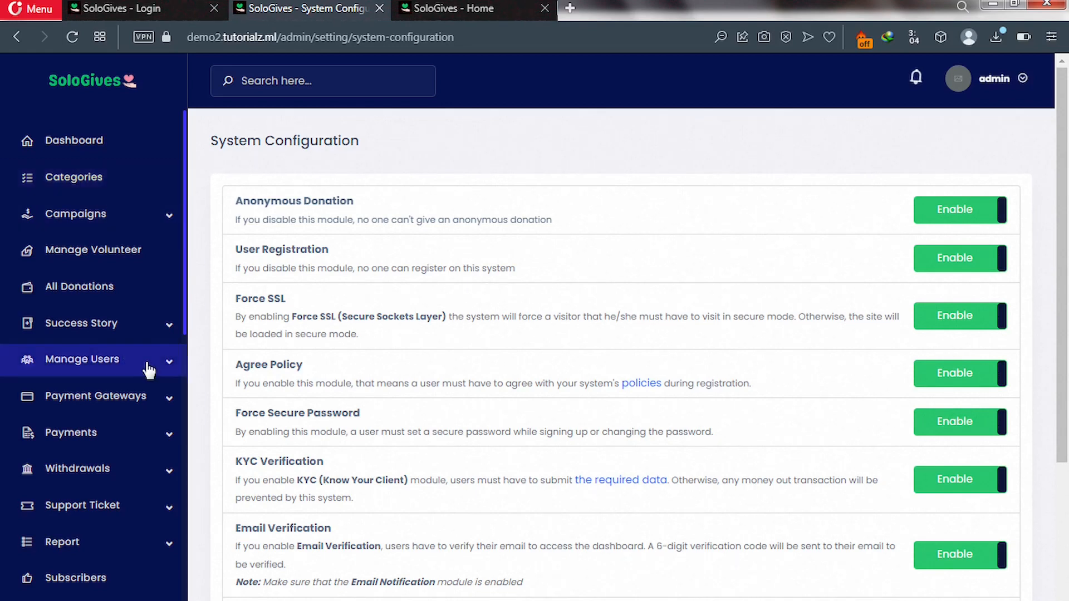
{"action": "scroll", "coordinate": [148, 369], "scroll_direction": "down", "scroll_amount": 7}
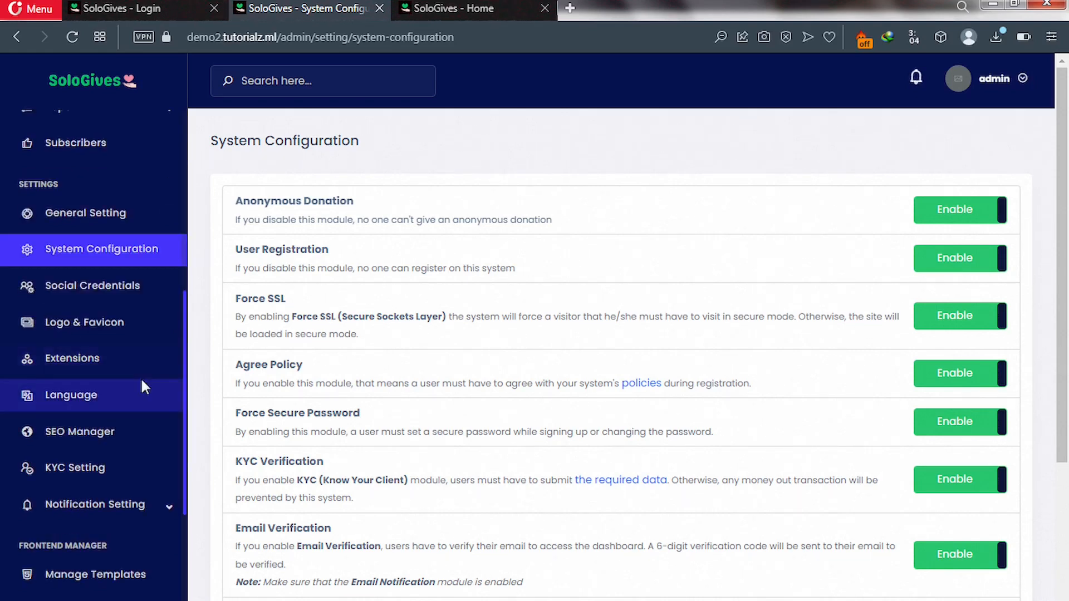
{"action": "scroll", "coordinate": [142, 382], "scroll_direction": "down", "scroll_amount": 6}
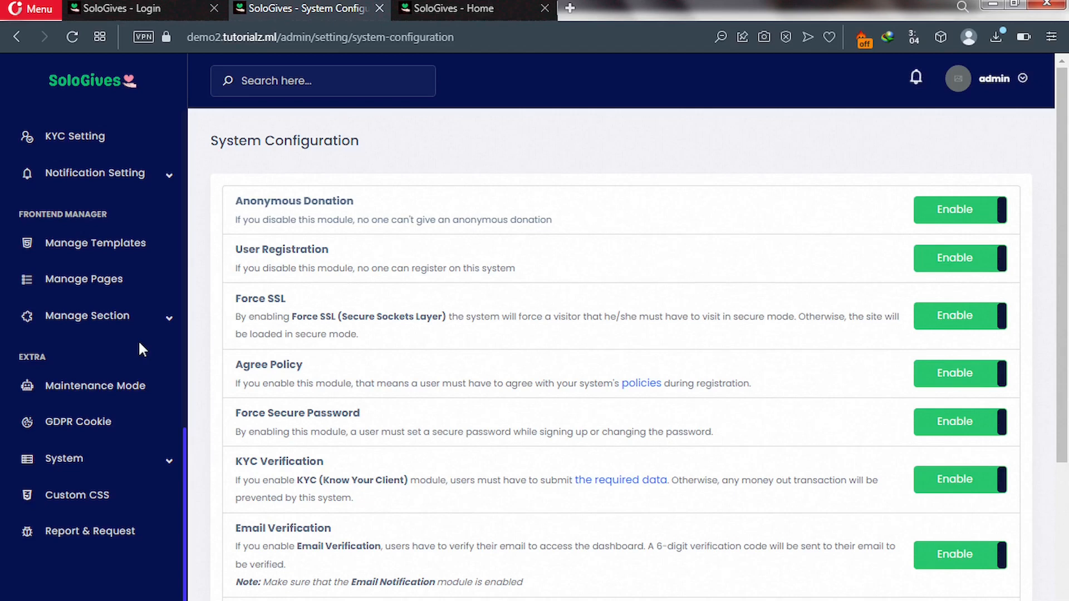
{"action": "left_click", "coordinate": [444, 7]}
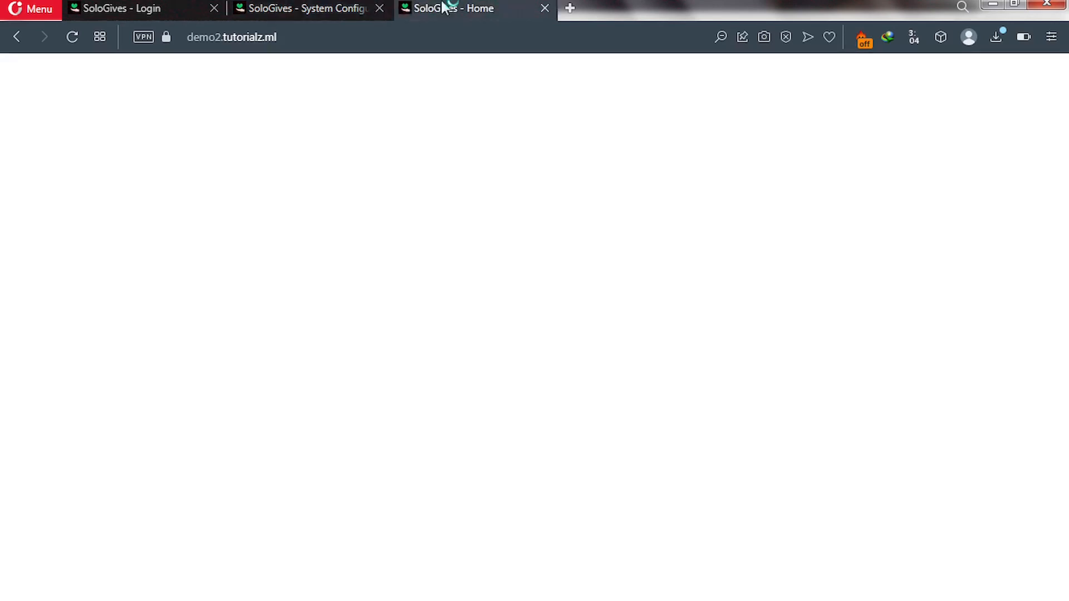
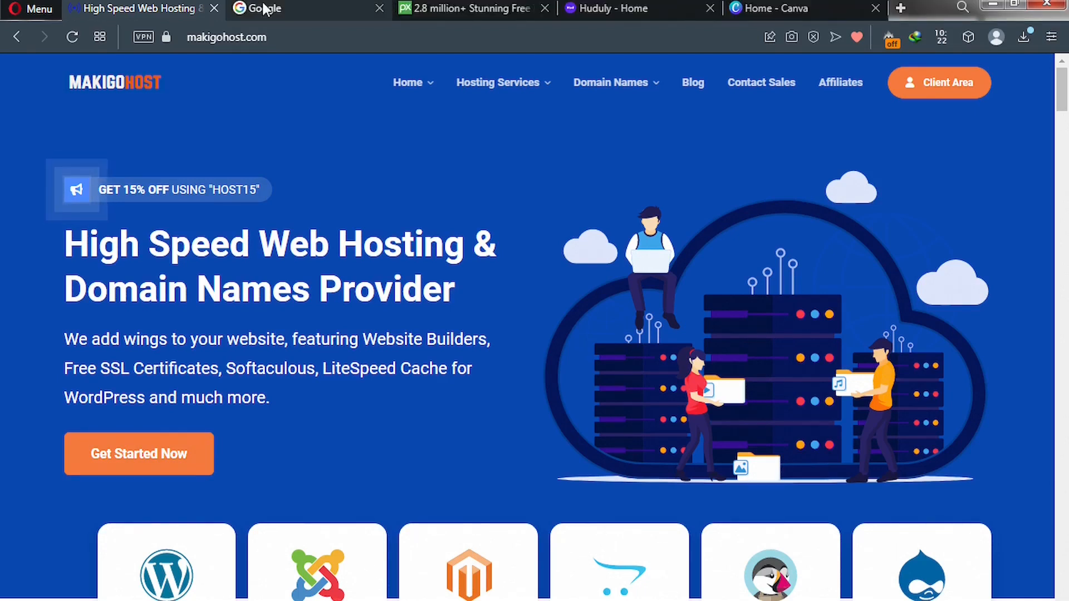
Look through the Google, Pixabay, Huduly and Canva tabs, ending back on Google.
{"action": "left_click", "coordinate": [266, 10]}
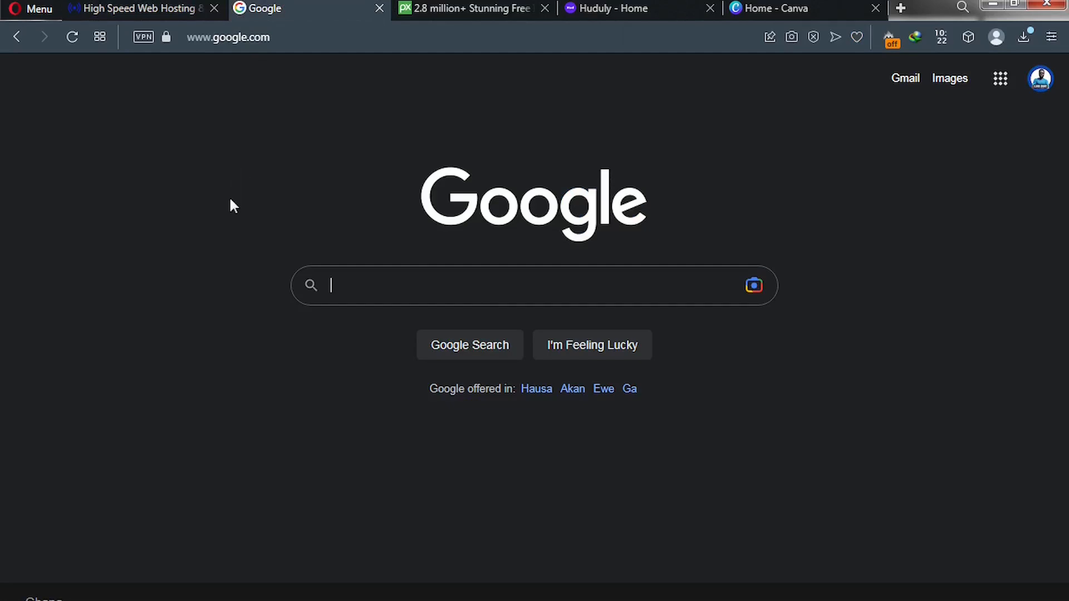
{"action": "left_click", "coordinate": [276, 38]}
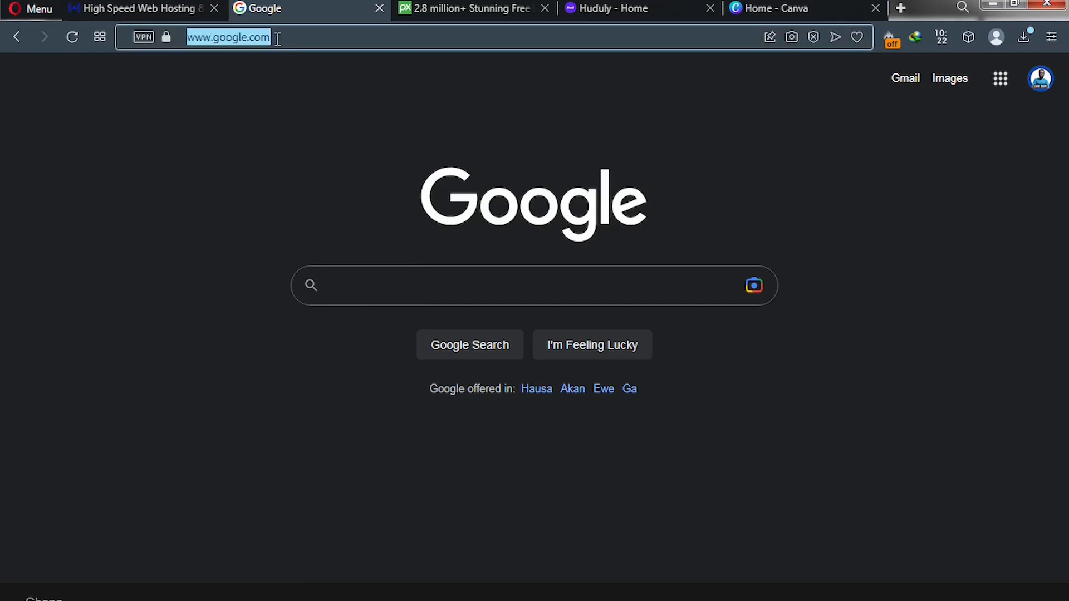
{"action": "key", "text": "ctrl+Tab"}
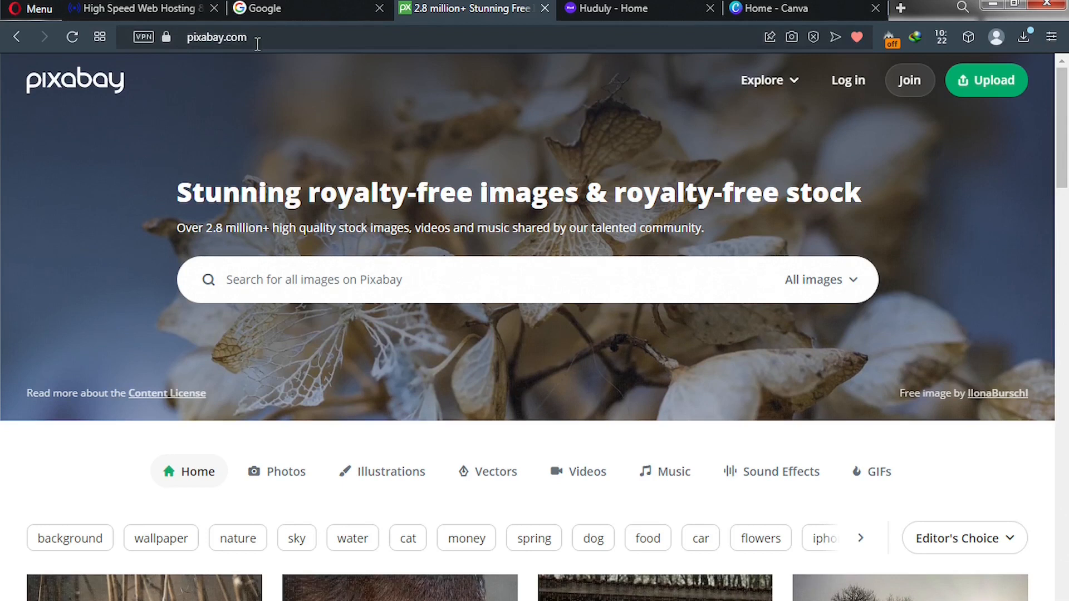
{"action": "left_click", "coordinate": [590, 9]}
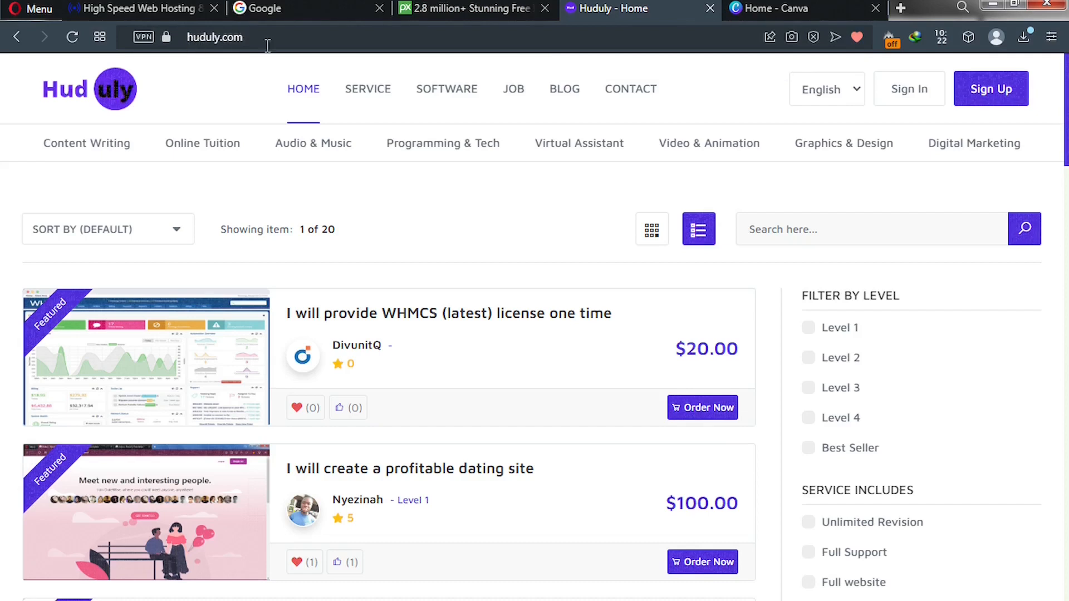
{"action": "left_click", "coordinate": [743, 7]}
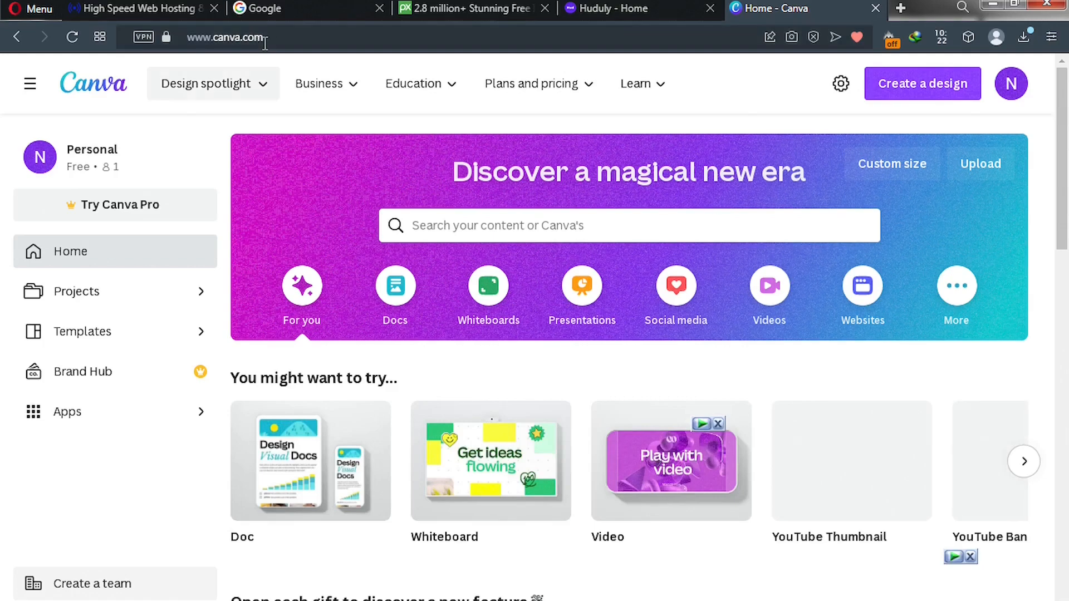
{"action": "left_click", "coordinate": [261, 8]}
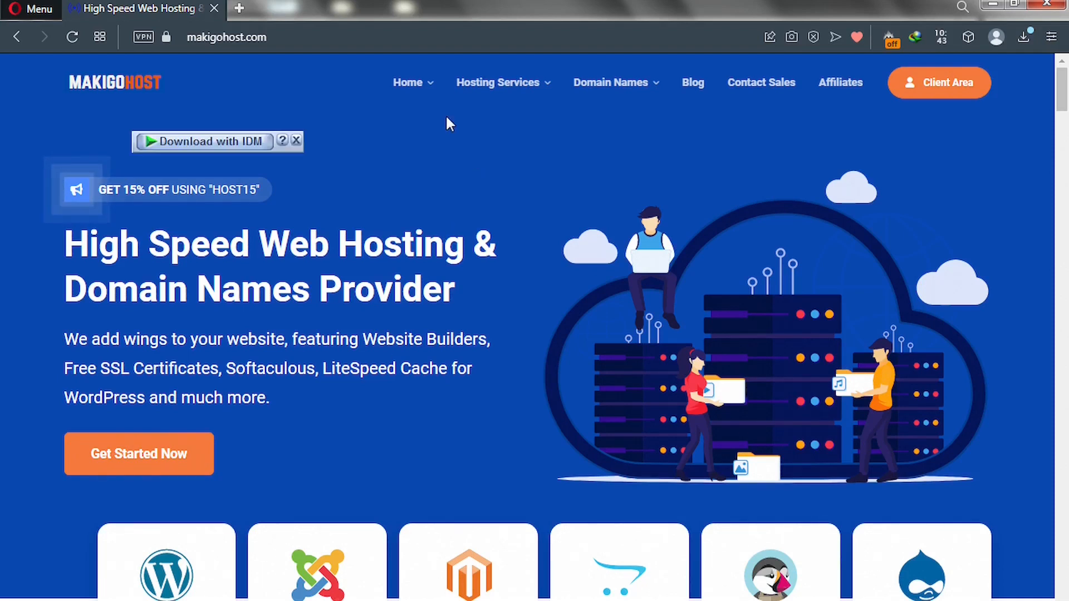
Review the Go Basic $2.99, Standard $4.99 and Go Unlimited $9.99 shared hosting plans.
{"action": "mouse_move", "coordinate": [493, 84]}
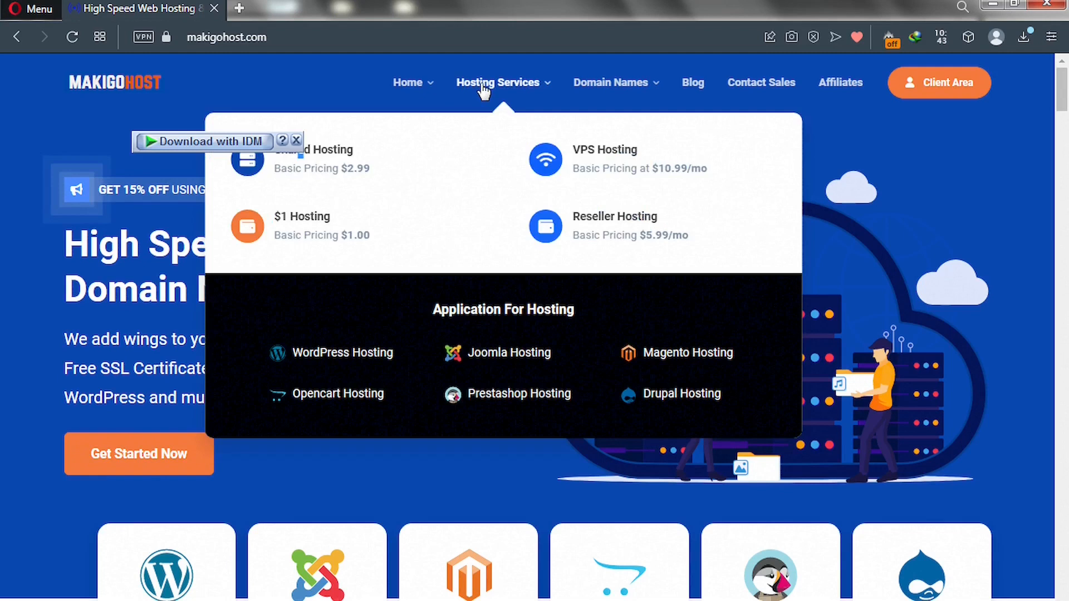
{"action": "left_click", "coordinate": [320, 163]}
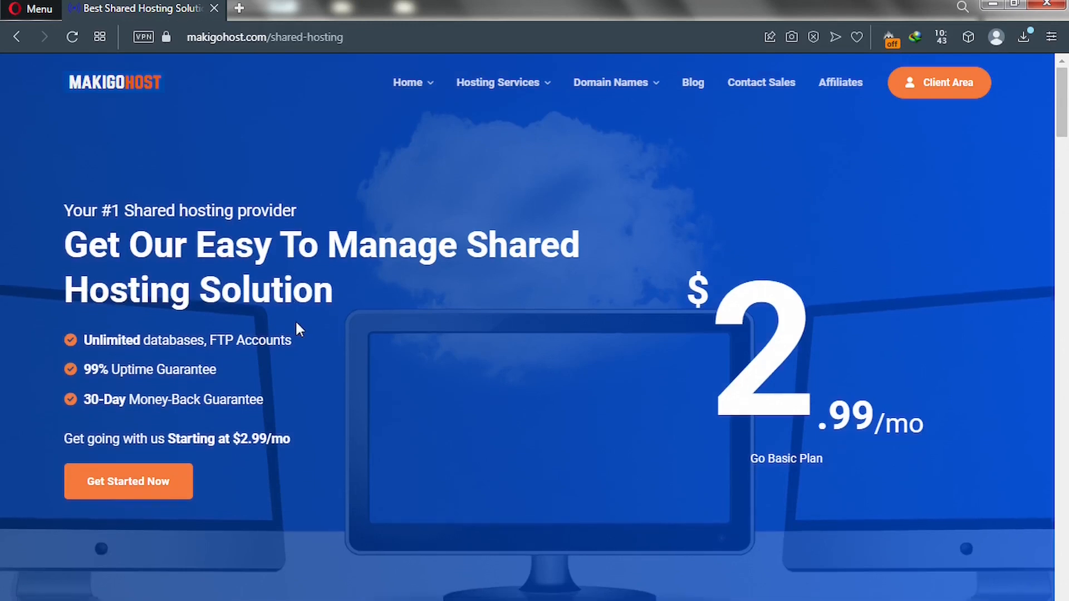
{"action": "scroll", "coordinate": [296, 323], "scroll_direction": "down", "scroll_amount": 10}
{"action": "scroll", "coordinate": [296, 331], "scroll_direction": "down", "scroll_amount": 10}
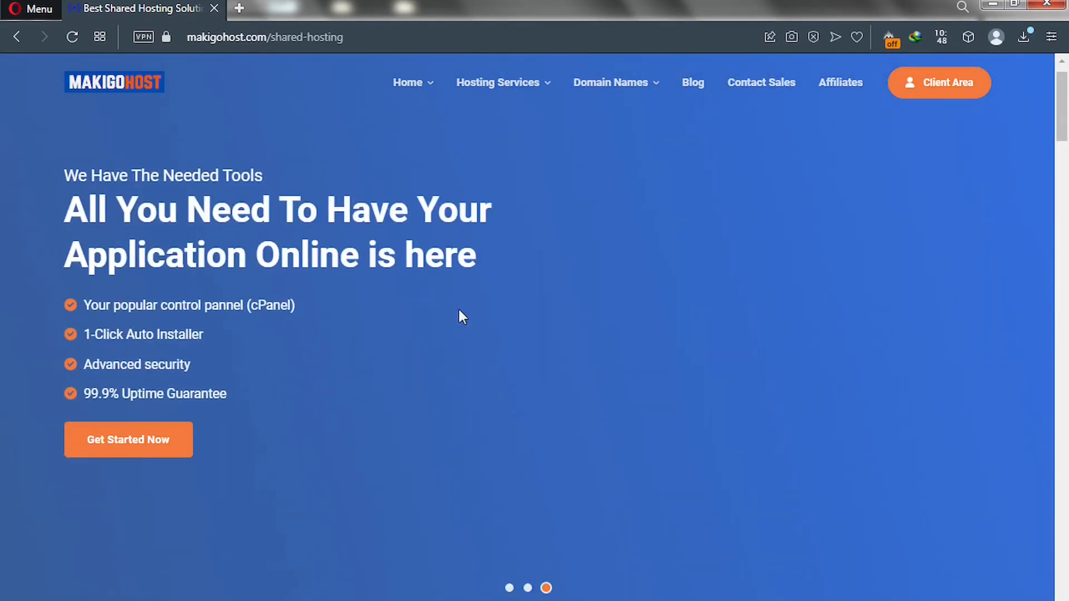
{"action": "scroll", "coordinate": [458, 318], "scroll_direction": "down", "scroll_amount": 10}
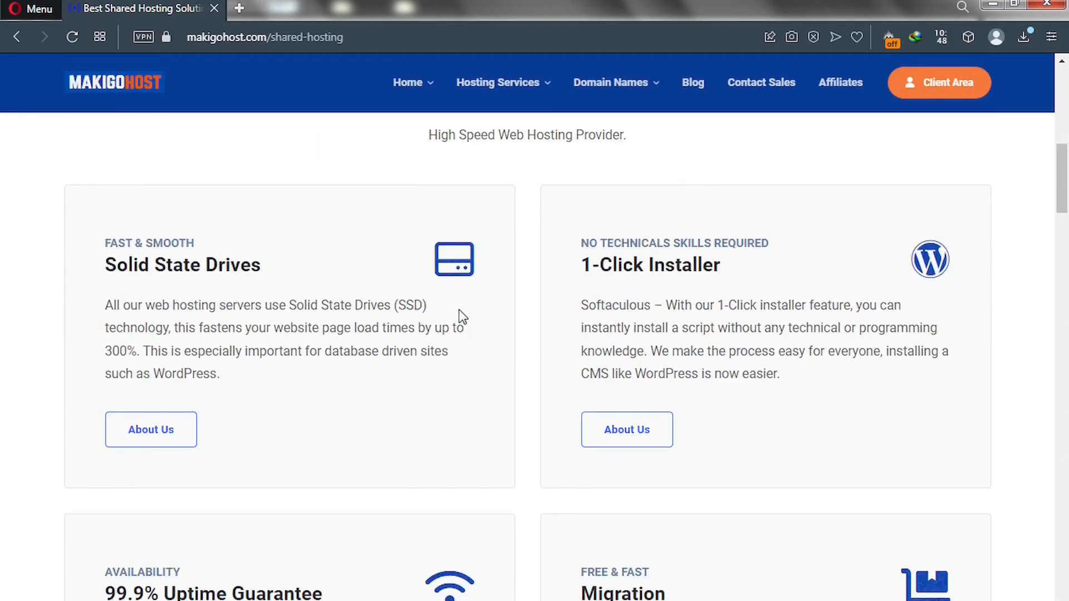
{"action": "scroll", "coordinate": [459, 310], "scroll_direction": "down", "scroll_amount": 10}
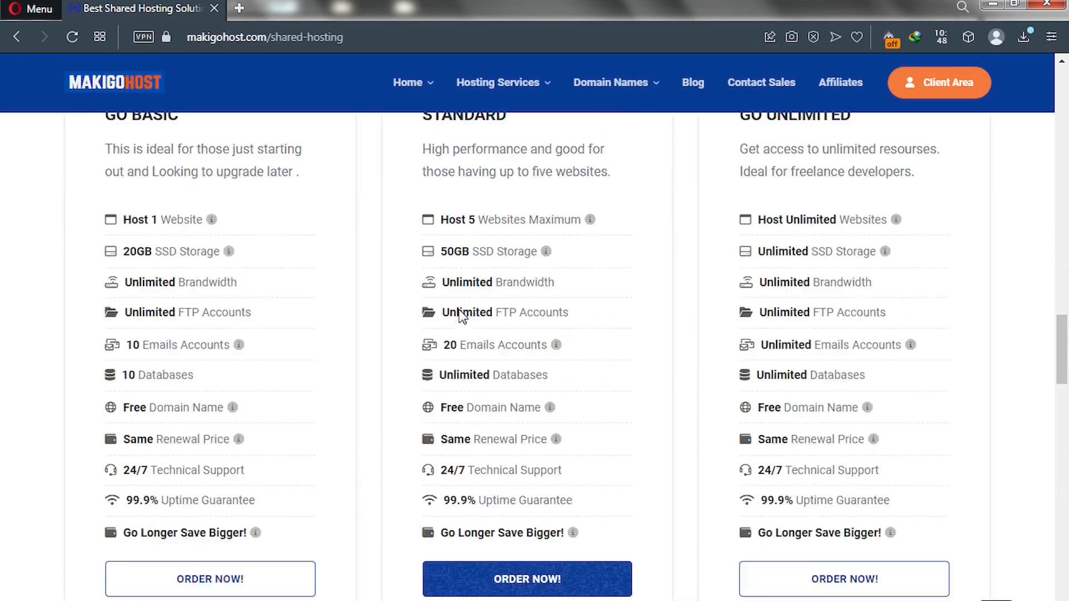
{"action": "scroll", "coordinate": [461, 309], "scroll_direction": "up", "scroll_amount": 2}
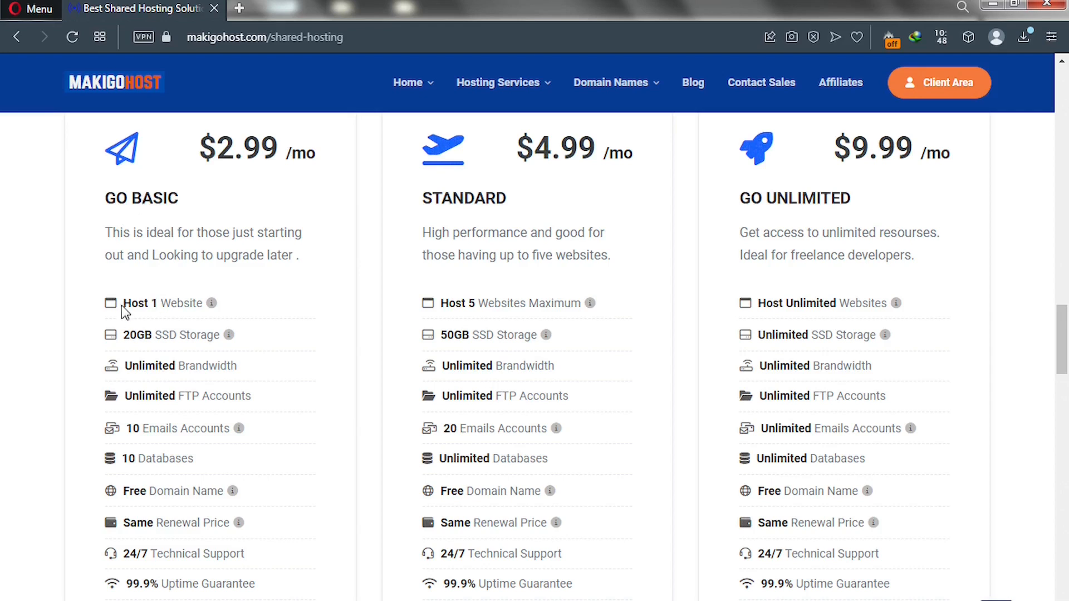
{"action": "key", "text": "ctrl+t"}
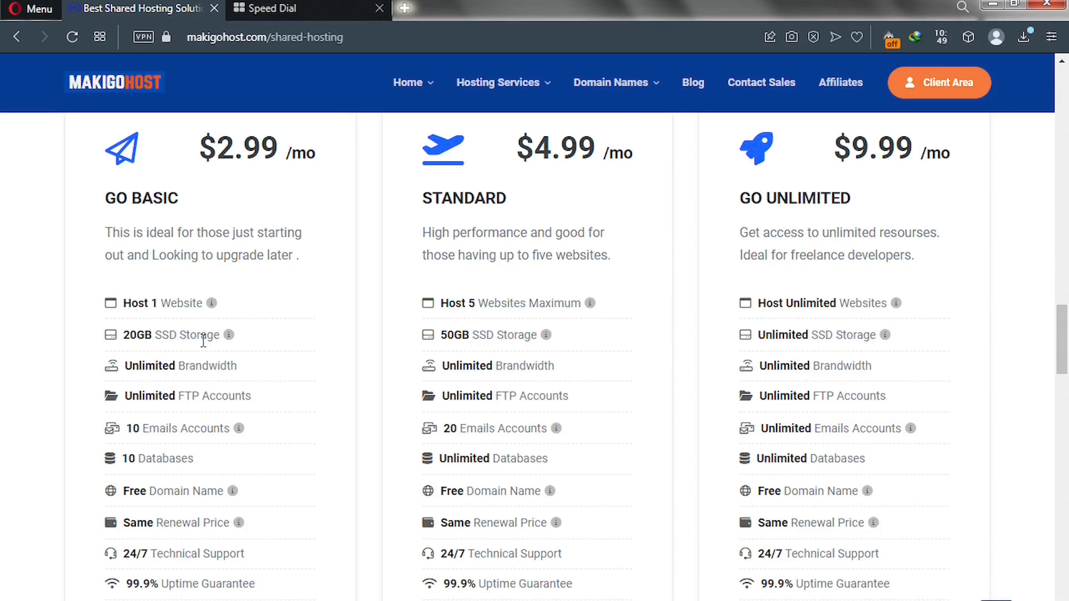
Search Google Images for 'SSD Vs HDD', preview the Avast comparison chart, and return to hosting plans.
{"action": "left_click", "coordinate": [271, 16]}
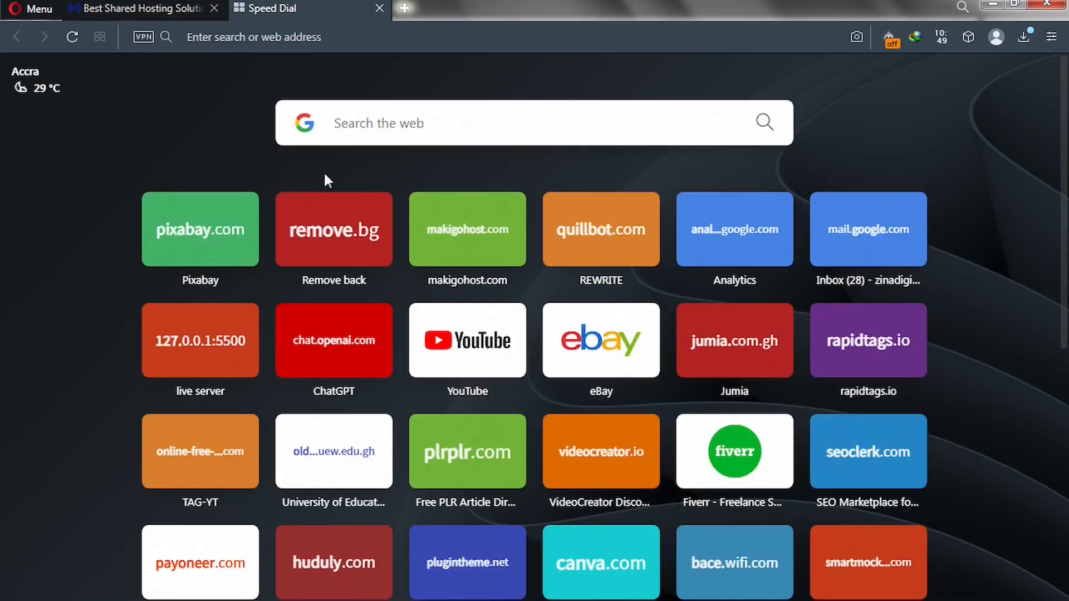
{"action": "left_click", "coordinate": [372, 125]}
{"action": "type", "text": "SSD Vs HDD"}
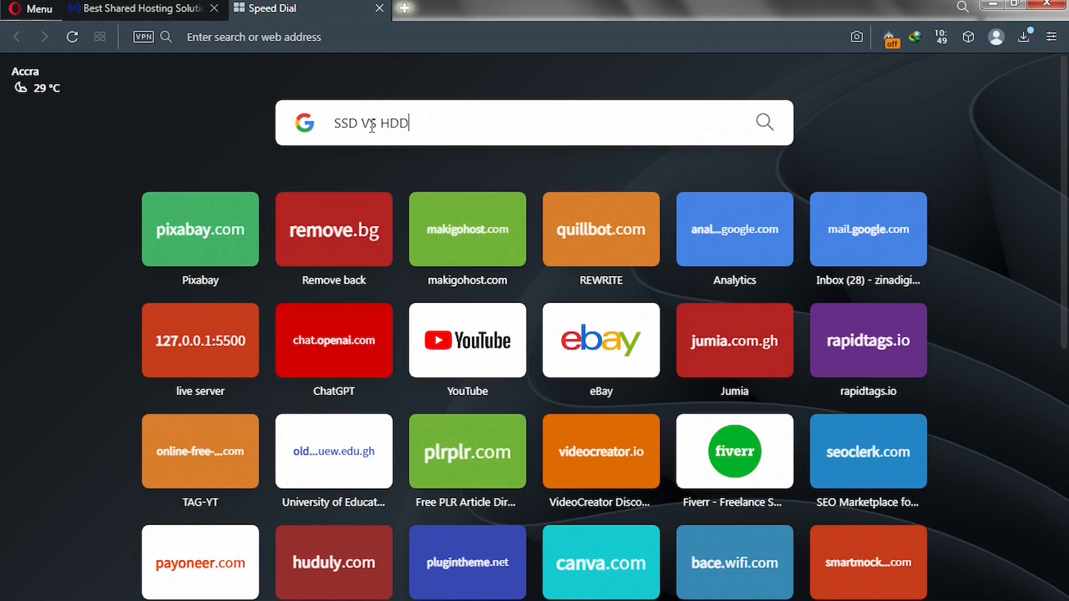
{"action": "key", "text": "Return"}
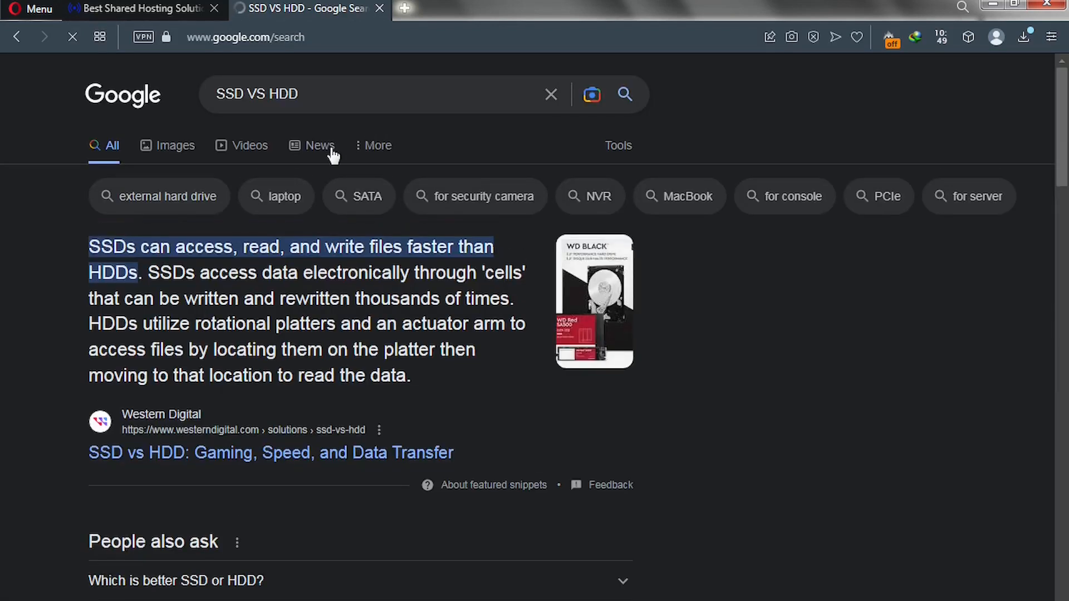
{"action": "left_click", "coordinate": [172, 151]}
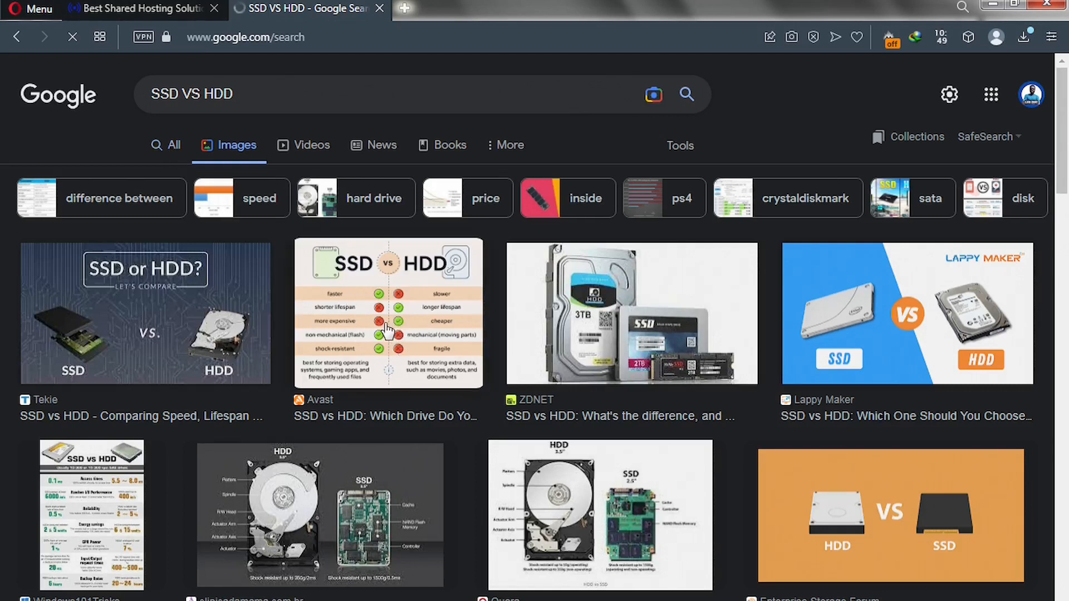
{"action": "left_click", "coordinate": [369, 330]}
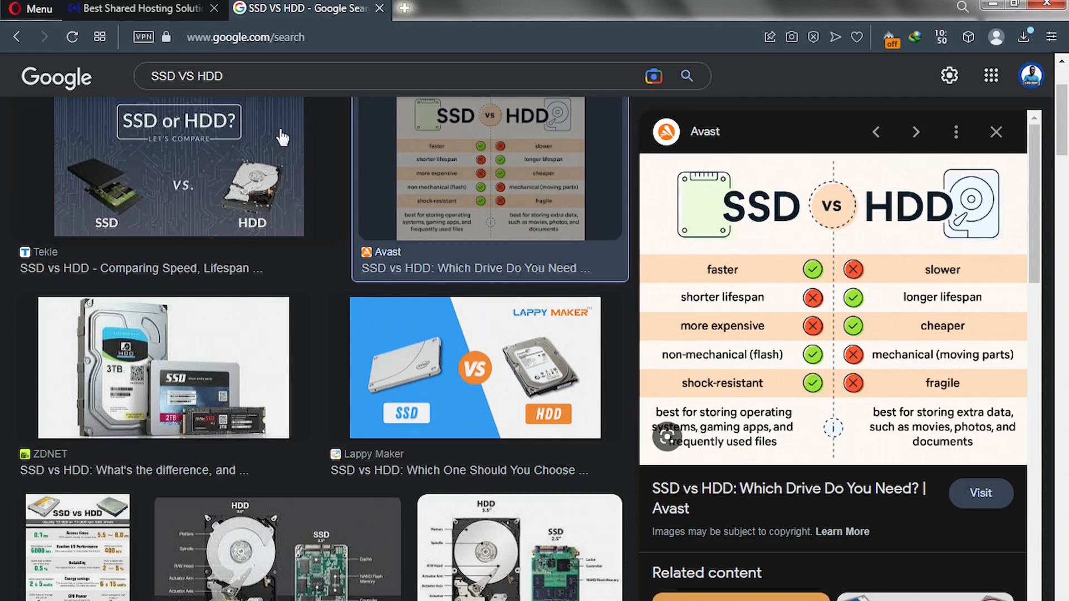
{"action": "left_click", "coordinate": [172, 15]}
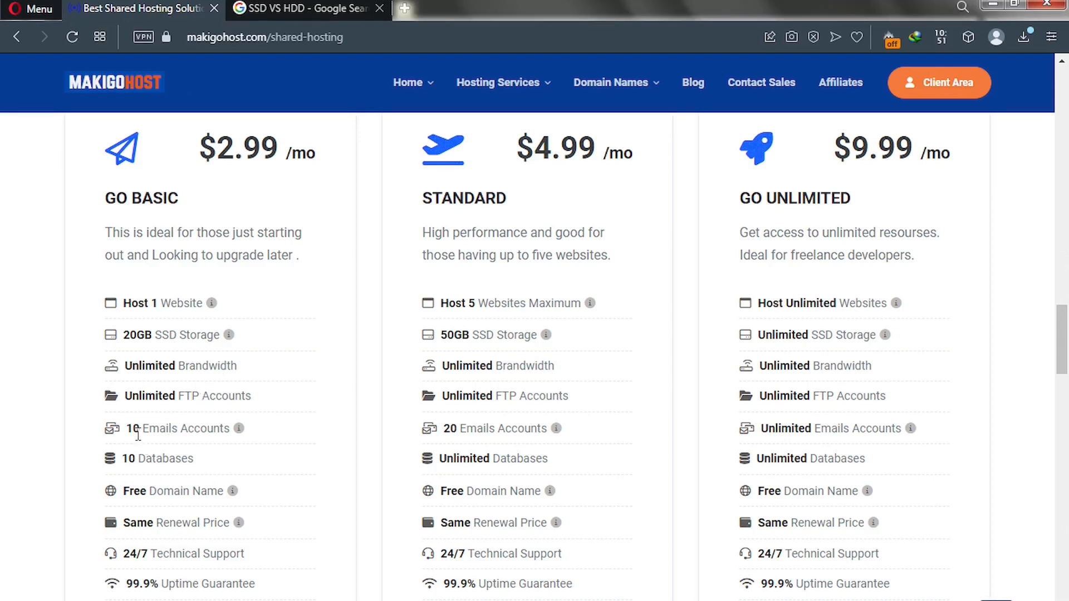
Check the plan feature info tips, then order the Go Basic plan.
{"action": "mouse_move", "coordinate": [231, 432]}
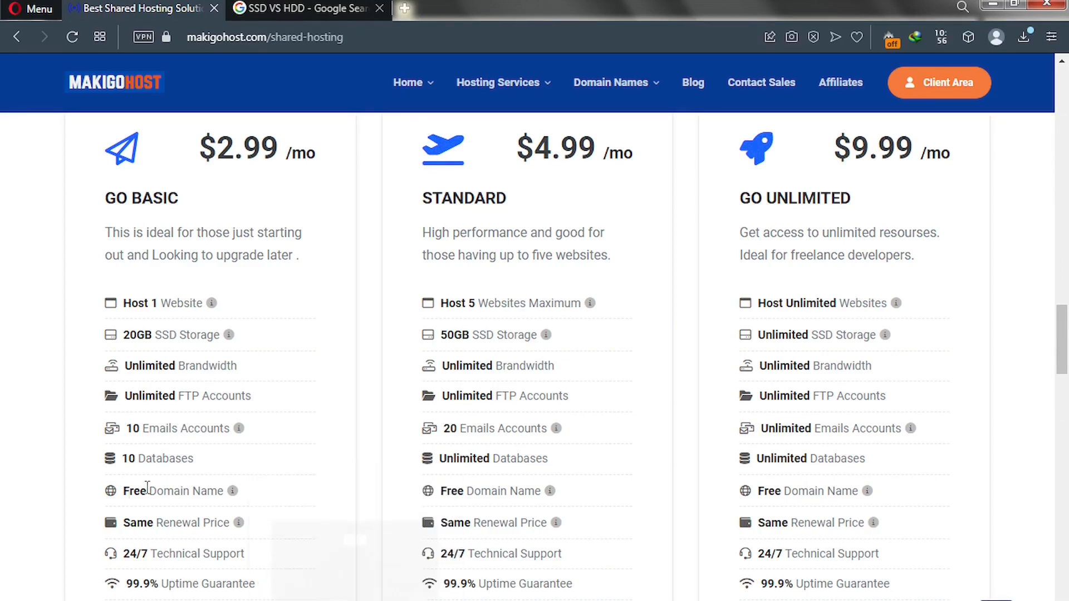
{"action": "mouse_move", "coordinate": [227, 494]}
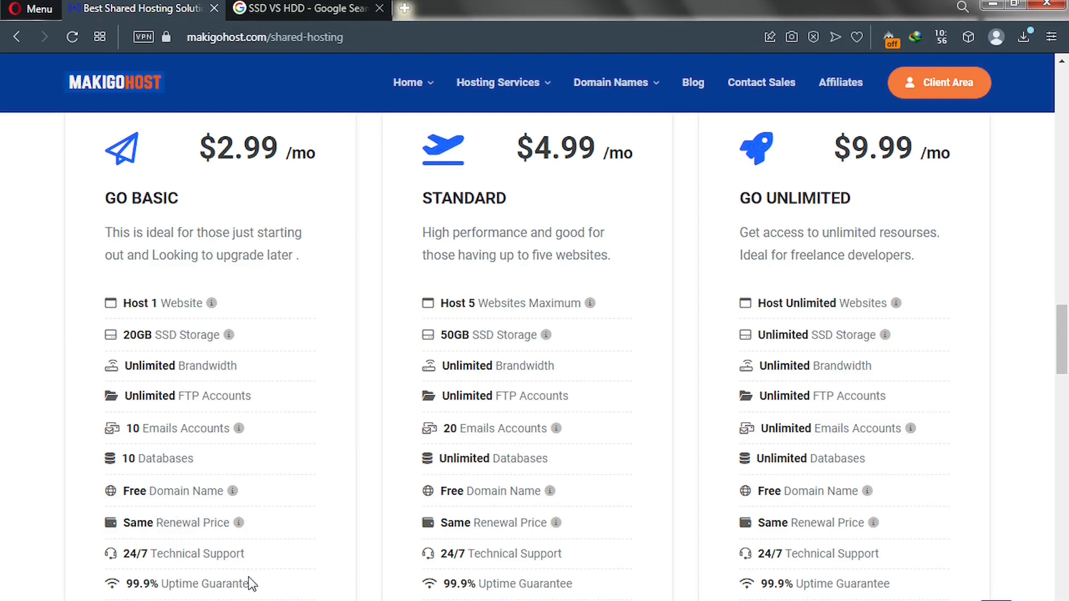
{"action": "scroll", "coordinate": [216, 579], "scroll_direction": "down", "scroll_amount": 1}
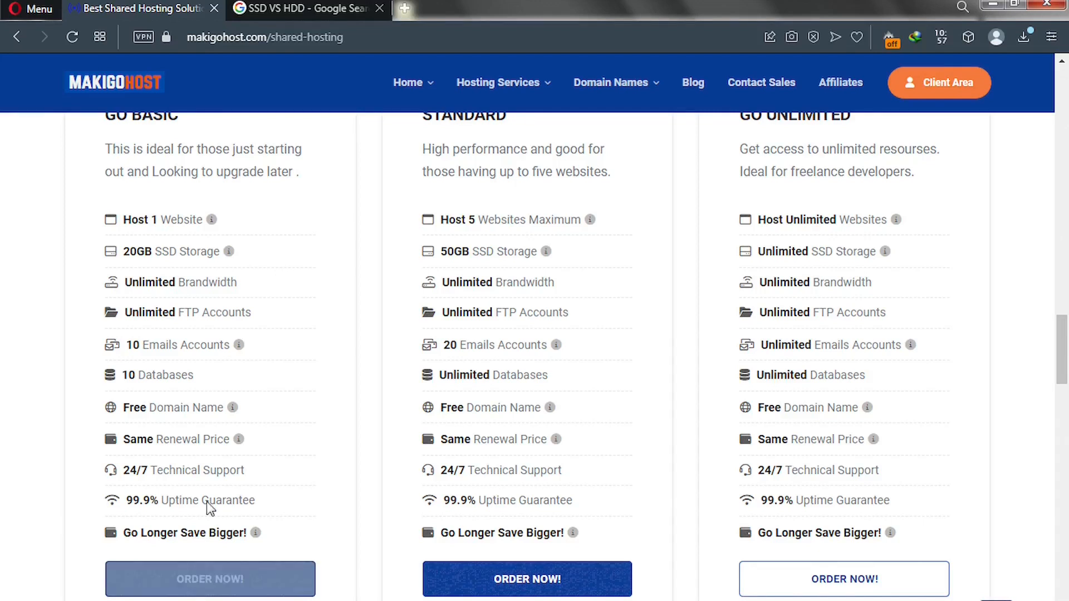
{"action": "scroll", "coordinate": [198, 477], "scroll_direction": "up", "scroll_amount": 4}
{"action": "scroll", "coordinate": [173, 372], "scroll_direction": "down", "scroll_amount": 3}
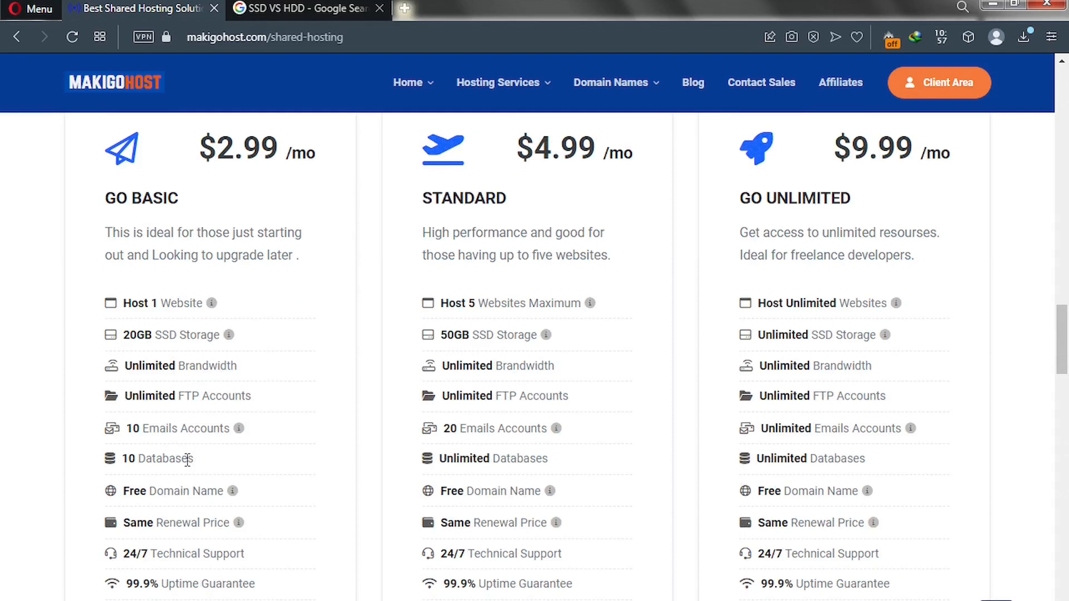
{"action": "scroll", "coordinate": [187, 460], "scroll_direction": "down", "scroll_amount": 3}
{"action": "left_click", "coordinate": [180, 504]}
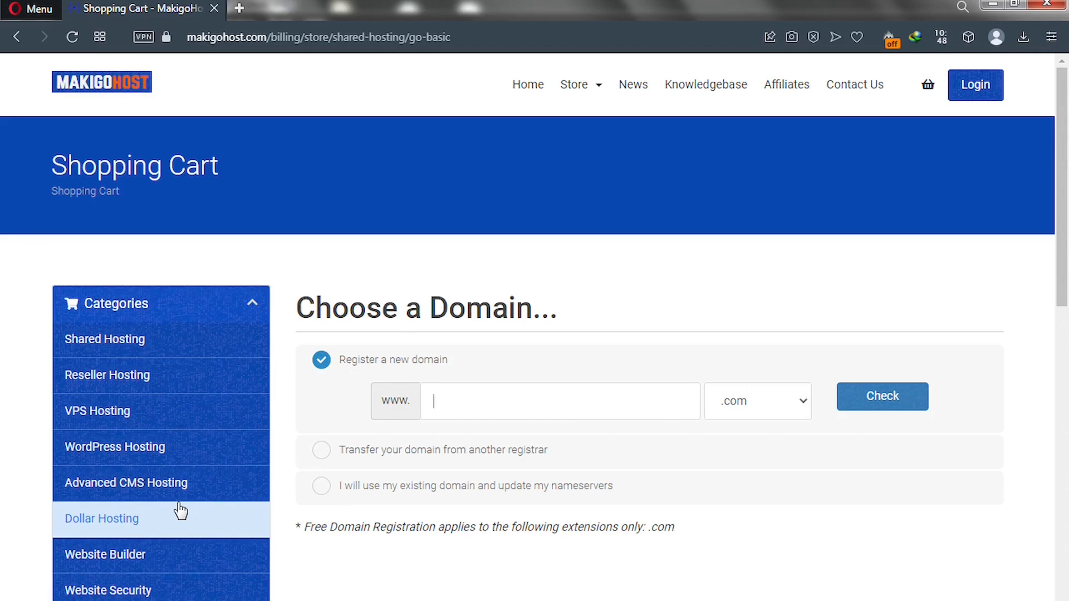
Try the transfer and existing-domain options, then settle on registering a new domain.
{"action": "left_click", "coordinate": [456, 399]}
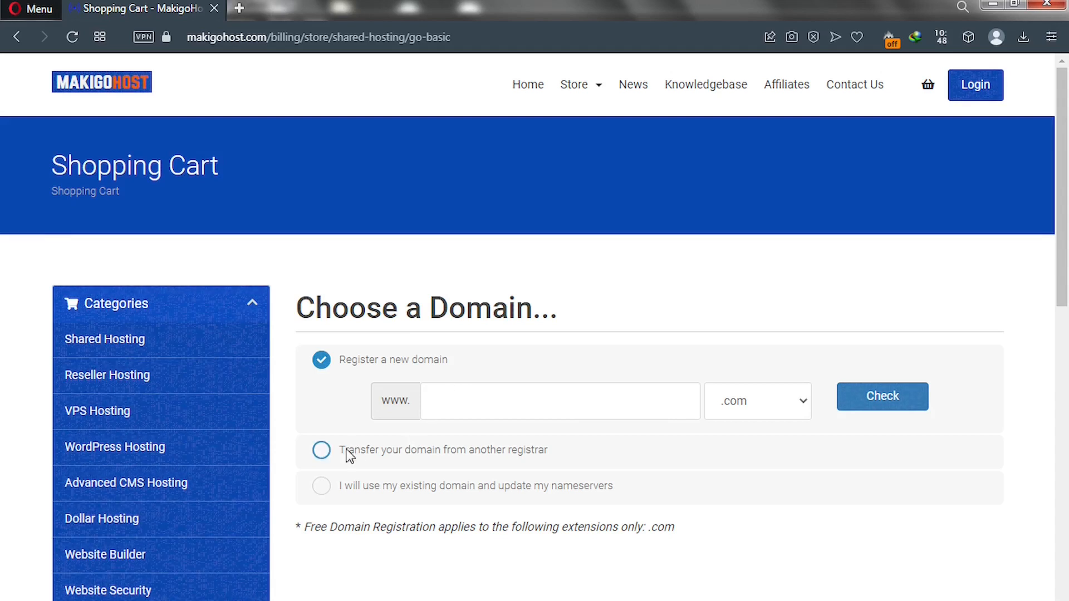
{"action": "left_click", "coordinate": [322, 451]}
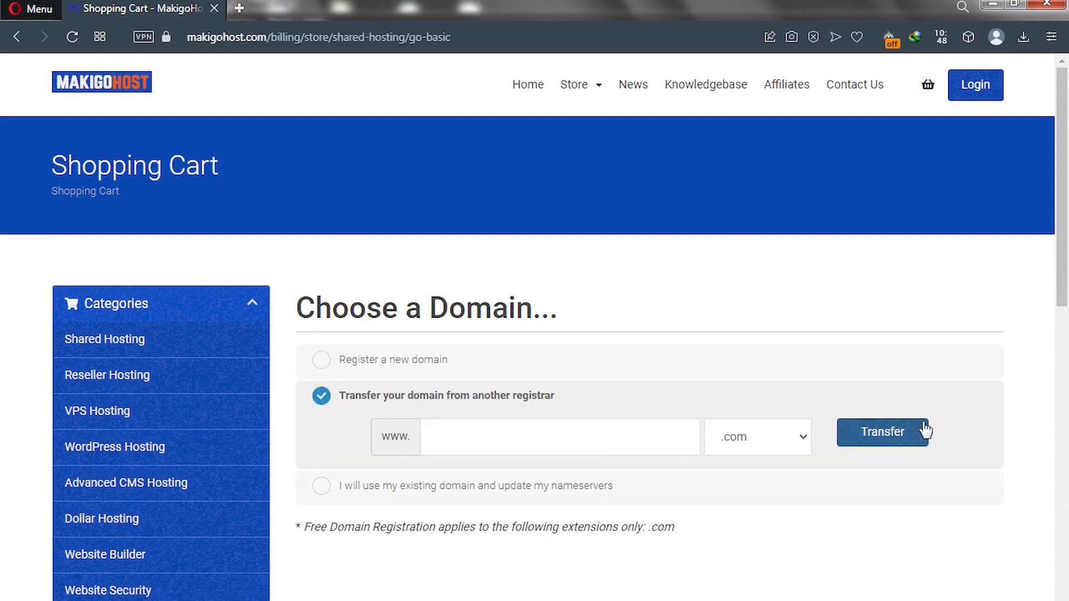
{"action": "left_click", "coordinate": [321, 488]}
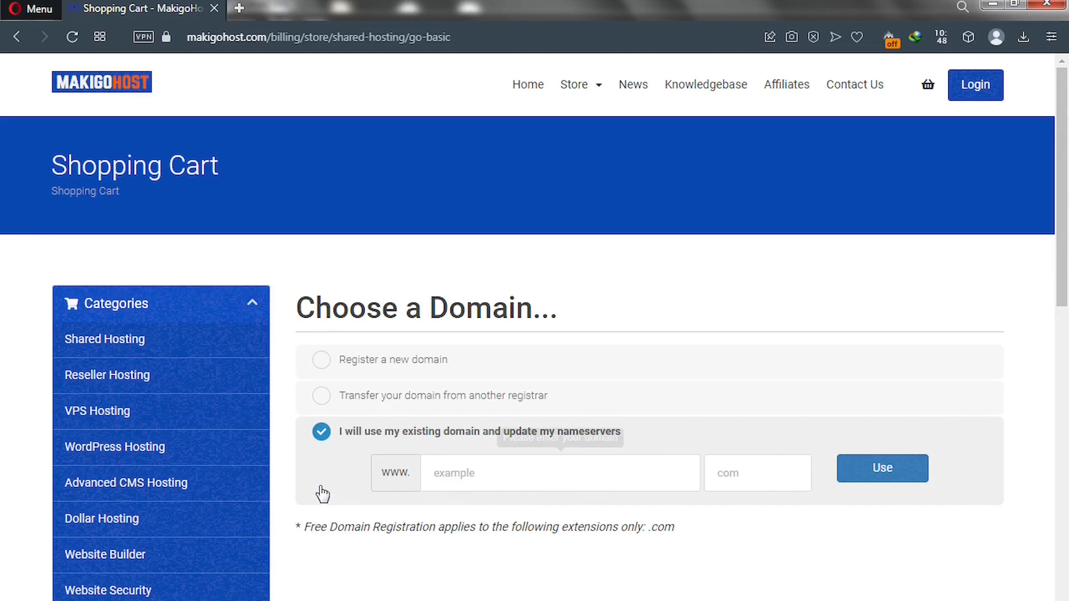
{"action": "left_click", "coordinate": [490, 479]}
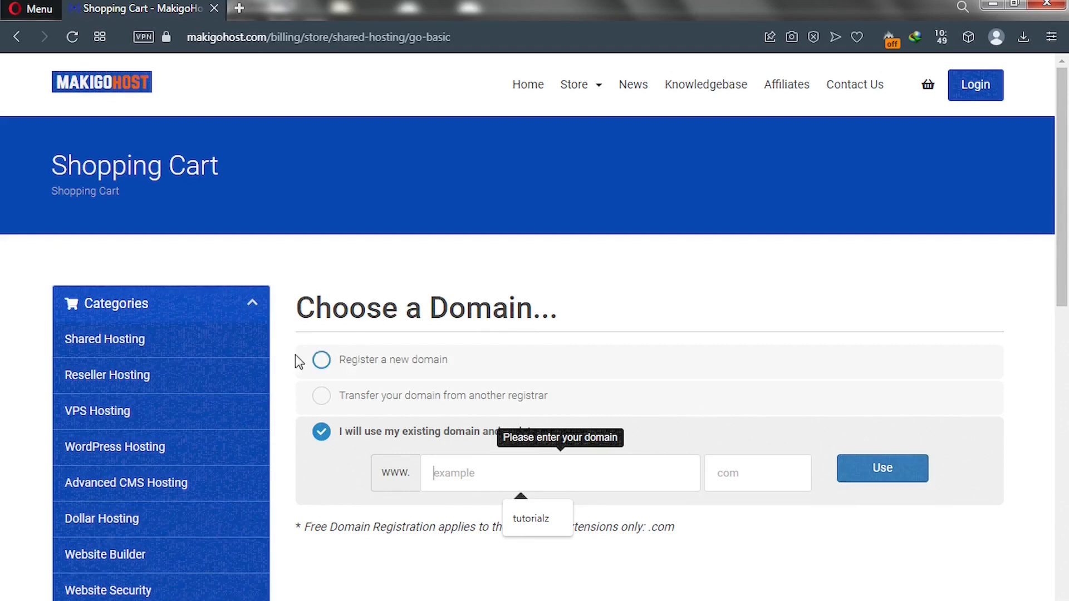
{"action": "left_click", "coordinate": [321, 360]}
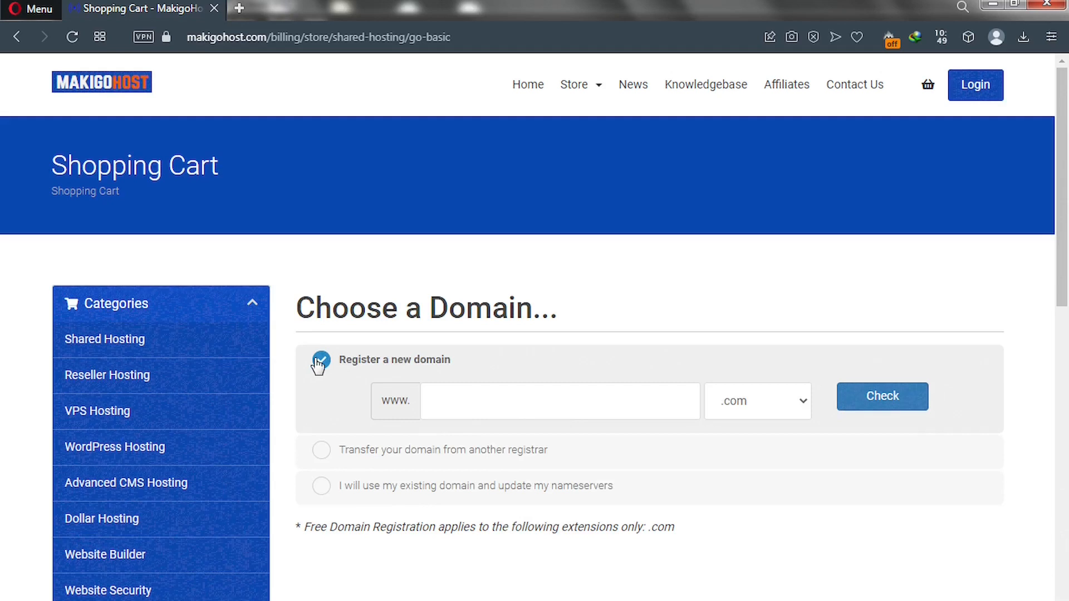
{"action": "left_click", "coordinate": [446, 399]}
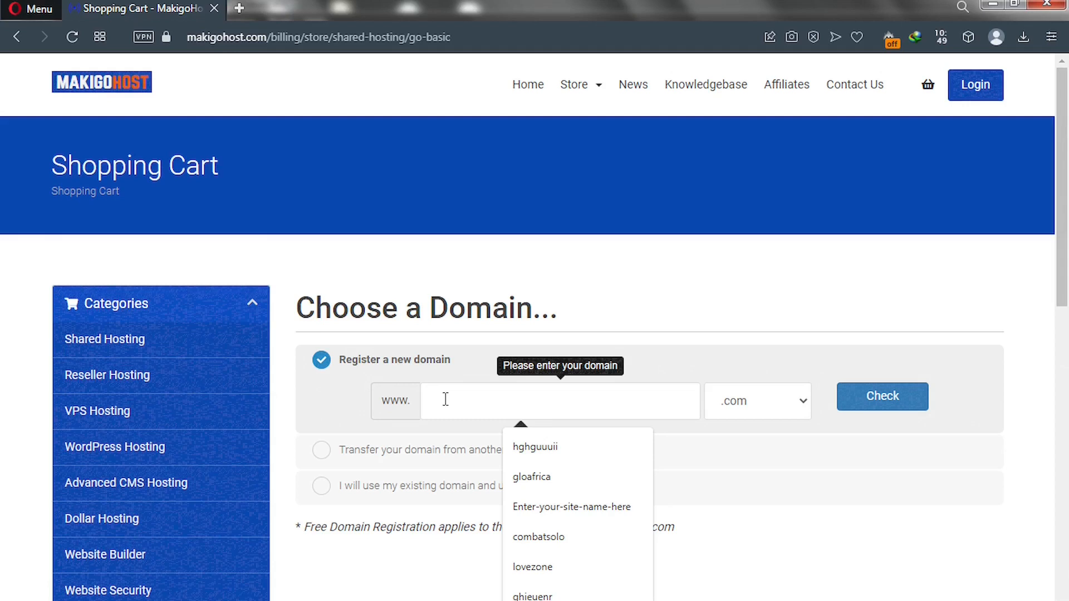
Check whether solotest.com is available with the .com extension, finding it taken.
{"action": "type", "text": "sdlotest"}
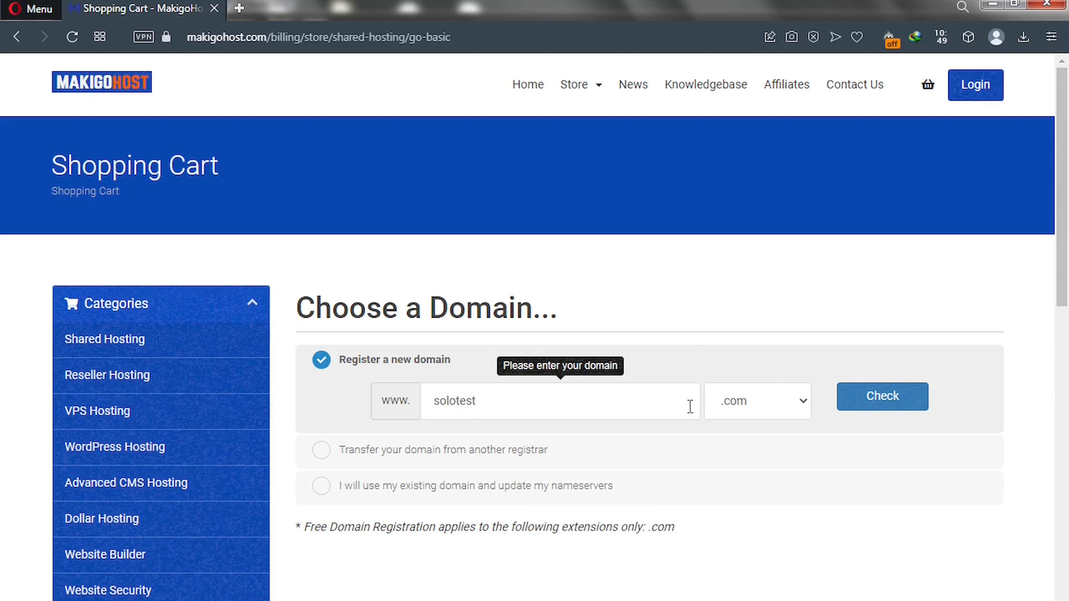
{"action": "left_click", "coordinate": [769, 413]}
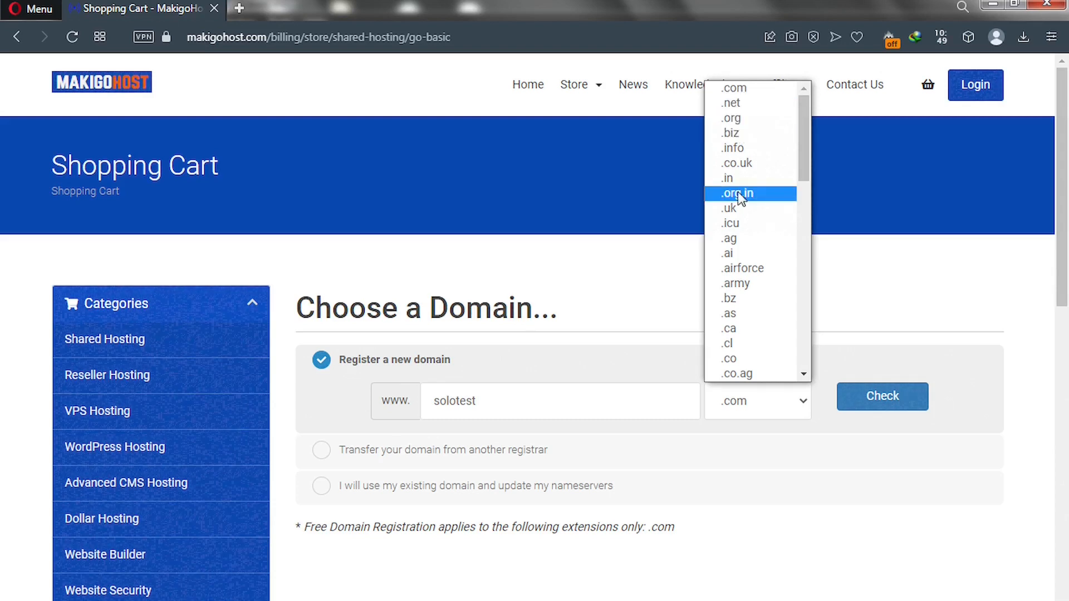
{"action": "left_click", "coordinate": [616, 308]}
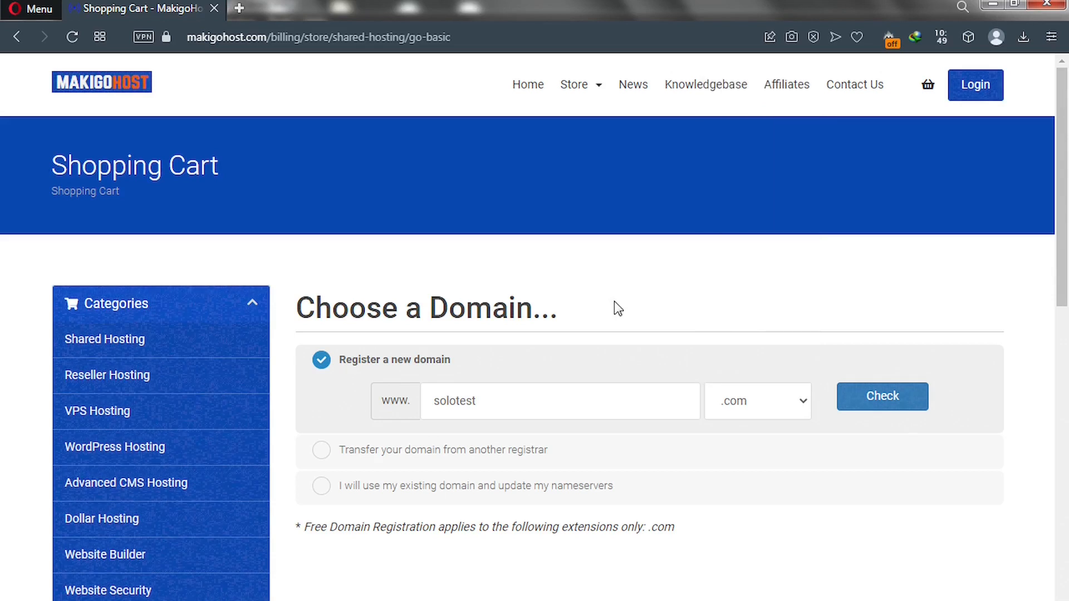
{"action": "left_click", "coordinate": [861, 399]}
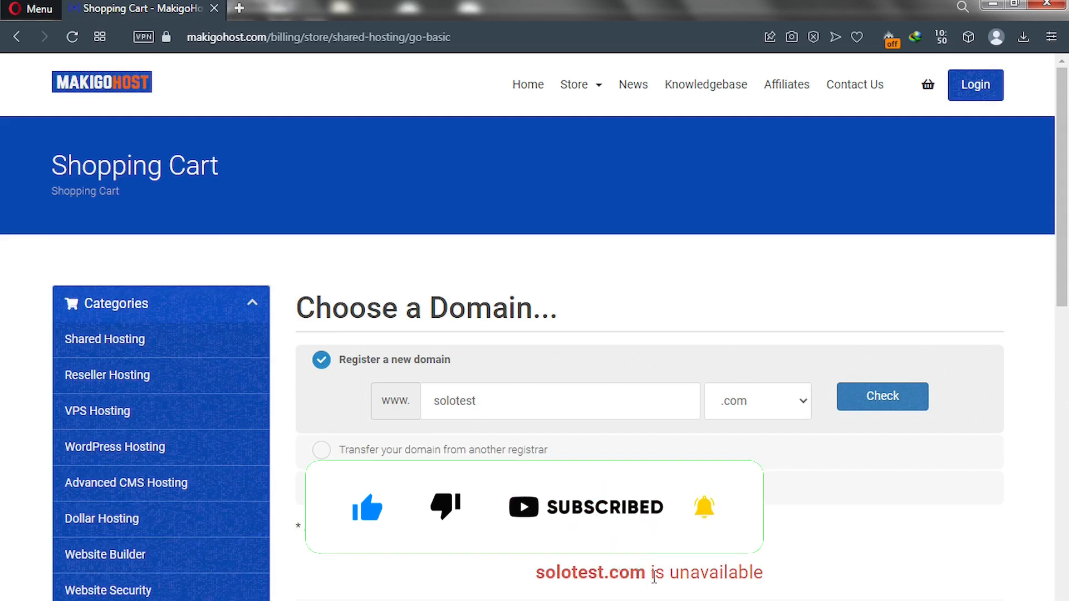
{"action": "left_click_drag", "start_coordinate": [648, 577], "coordinate": [540, 574]}
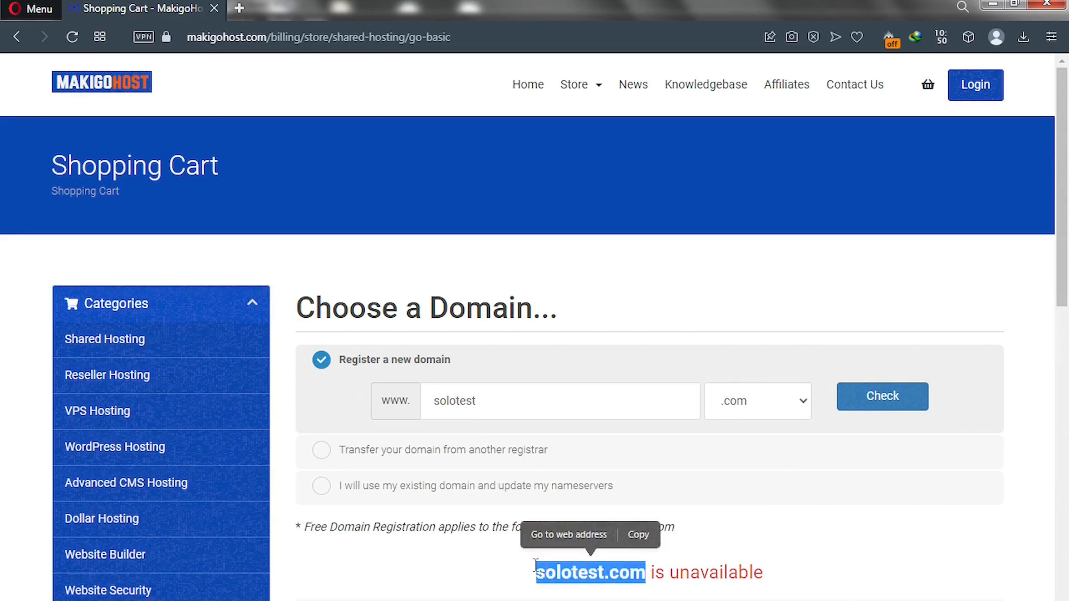
{"action": "left_click", "coordinate": [477, 399]}
{"action": "double_click", "coordinate": [420, 397]}
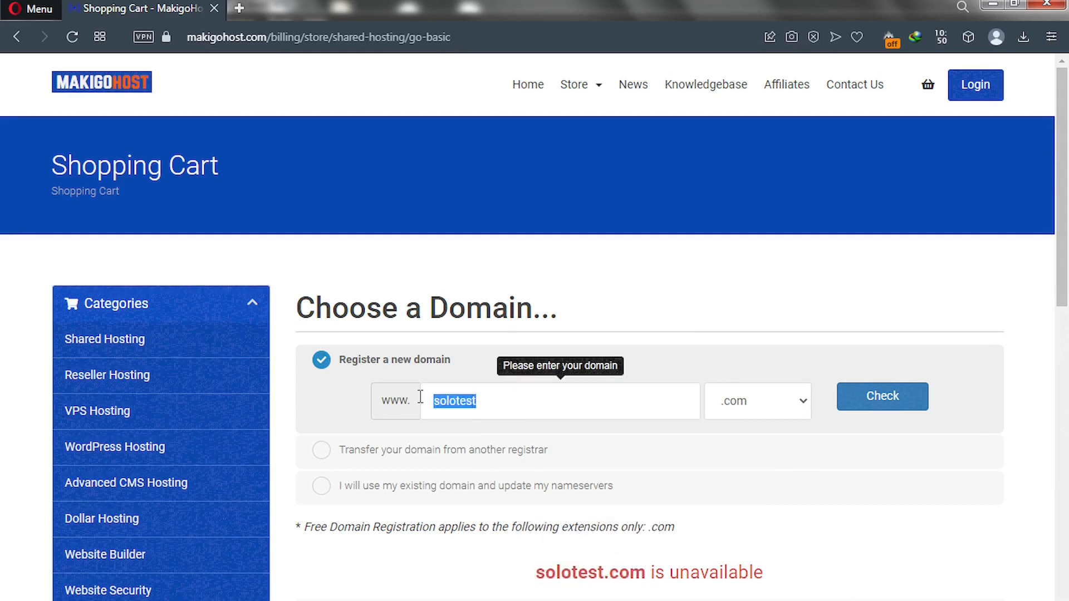
Check google.com, then solotutorialz.com, available at $12.99, and continue with it.
{"action": "type", "text": "google"}
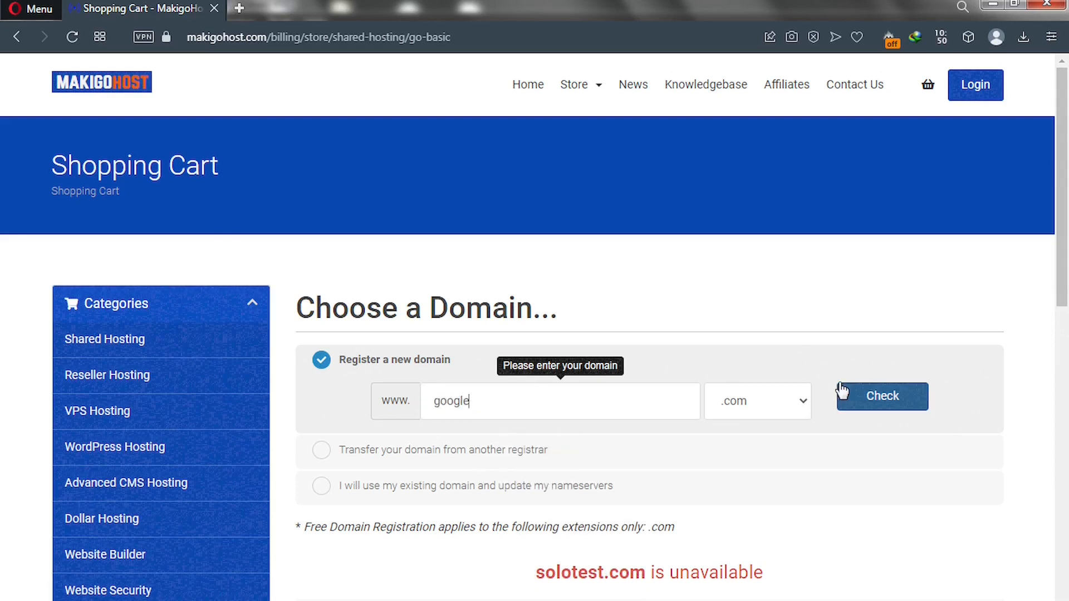
{"action": "left_click", "coordinate": [872, 395]}
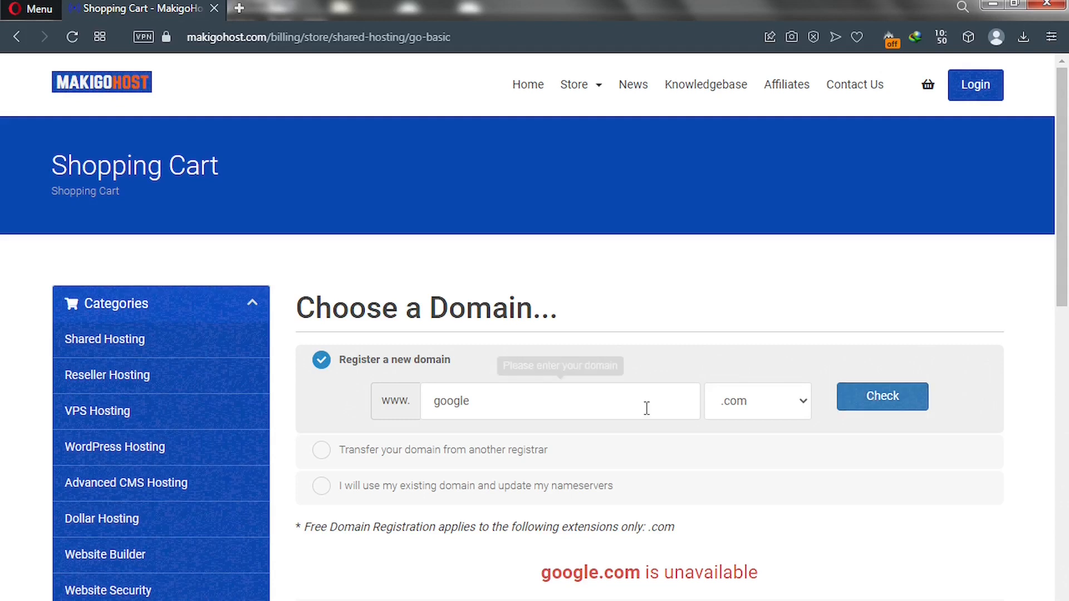
{"action": "left_click_drag", "start_coordinate": [482, 401], "coordinate": [411, 395]}
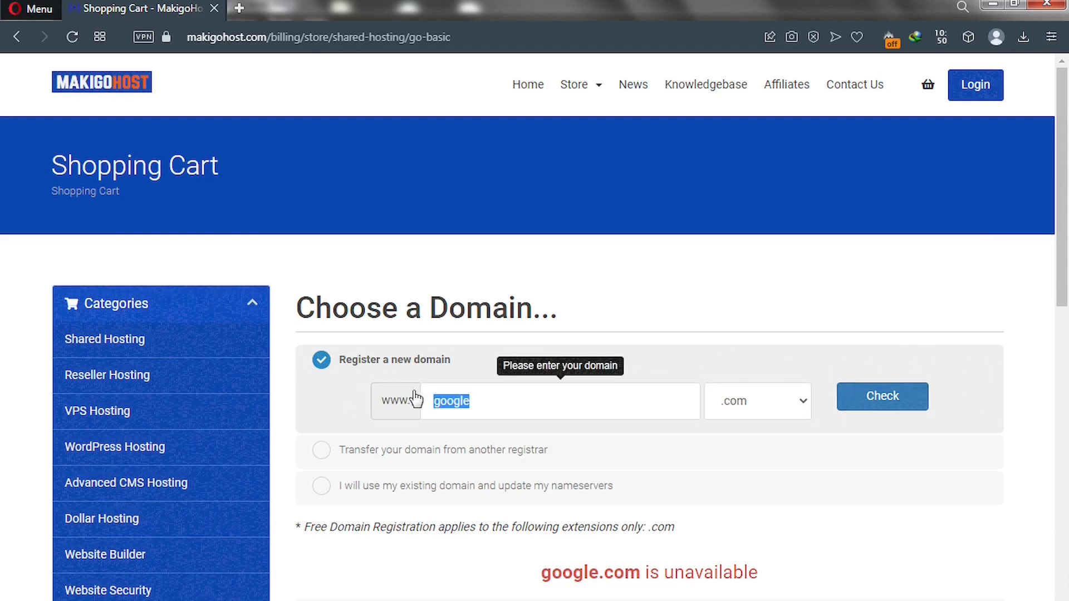
{"action": "type", "text": "solotutorialz"}
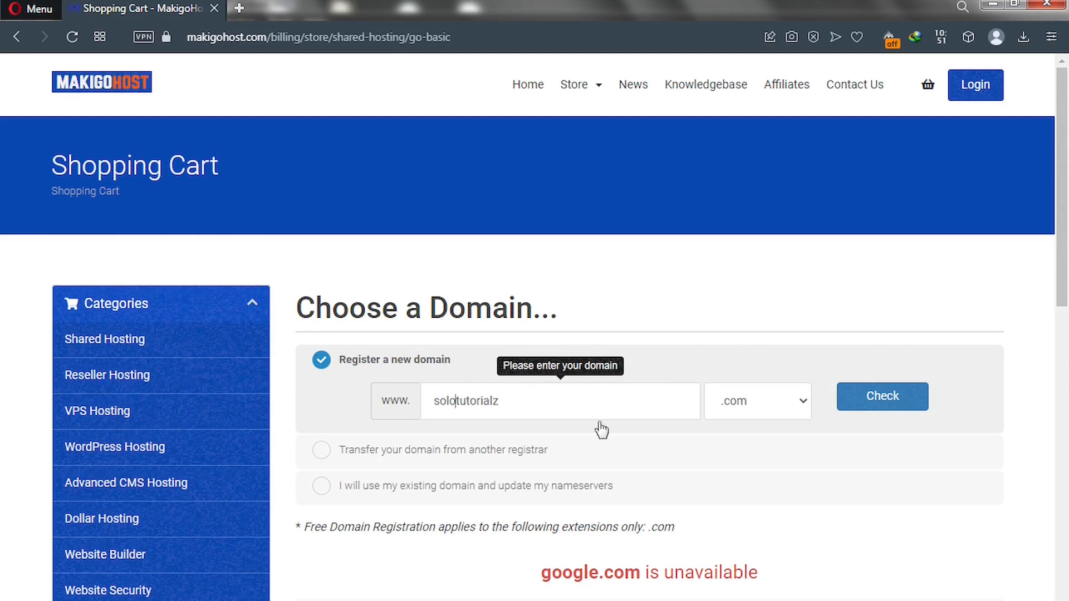
{"action": "left_click", "coordinate": [895, 406]}
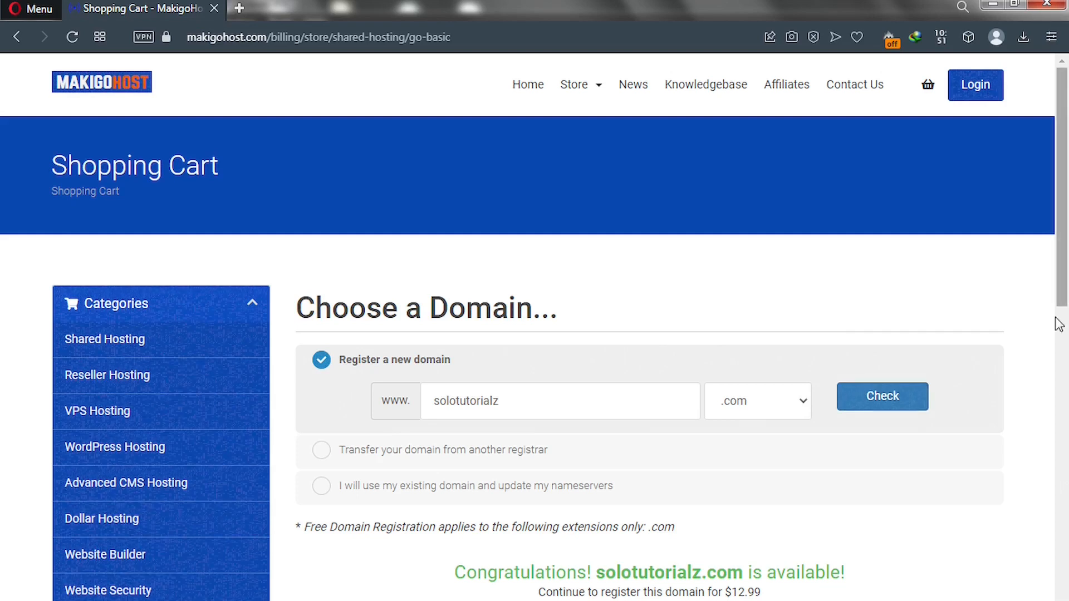
{"action": "scroll", "coordinate": [1067, 294], "scroll_direction": "down", "scroll_amount": 1}
{"action": "left_click_drag", "start_coordinate": [1066, 293], "coordinate": [1067, 405]}
{"action": "scroll", "coordinate": [1066, 405], "scroll_direction": "down", "scroll_amount": 1}
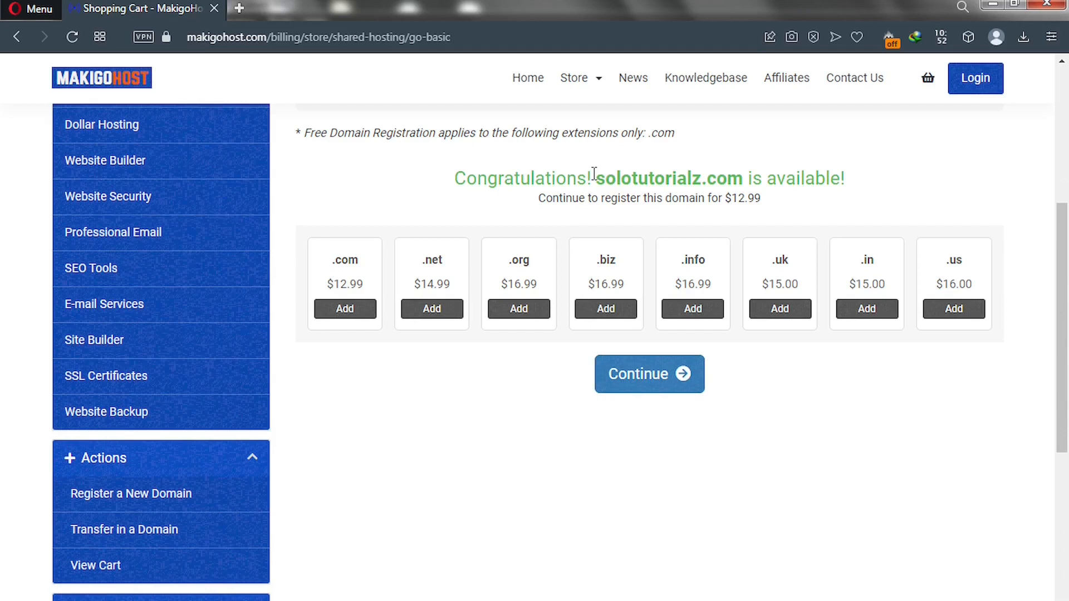
{"action": "left_click", "coordinate": [642, 389]}
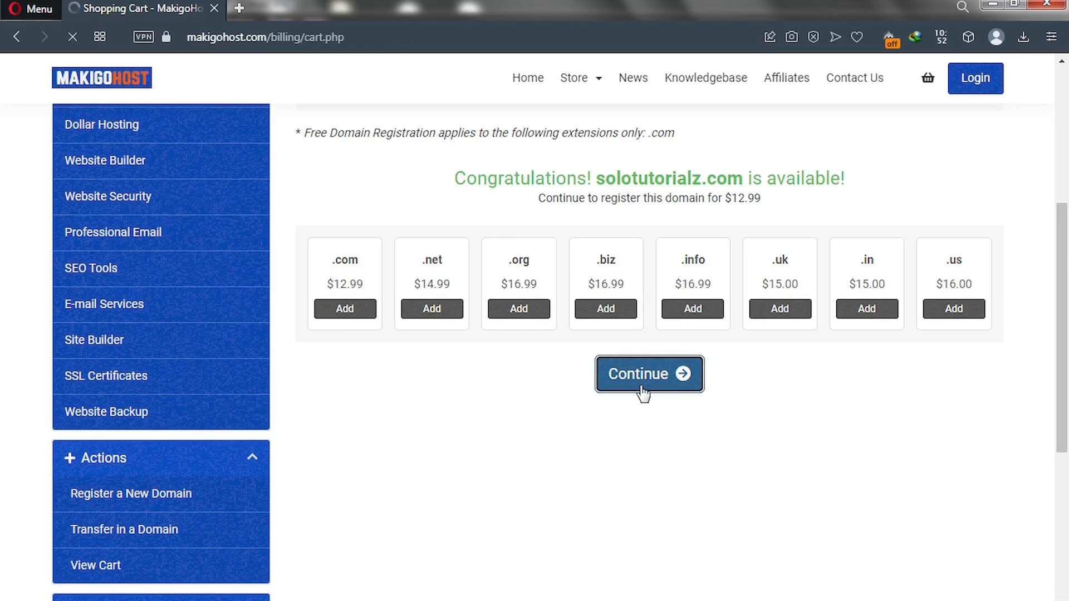
Choose 12 Month billing with free domain for Go Basic and review the $35.88 summary.
{"action": "scroll", "coordinate": [643, 393], "scroll_direction": "down", "scroll_amount": 8}
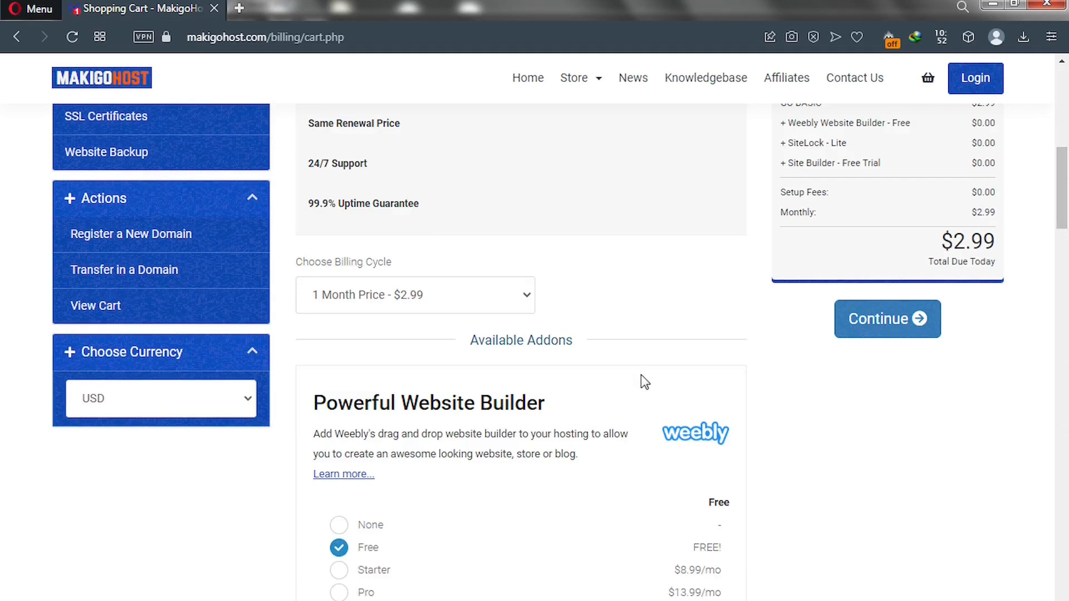
{"action": "left_click", "coordinate": [519, 298]}
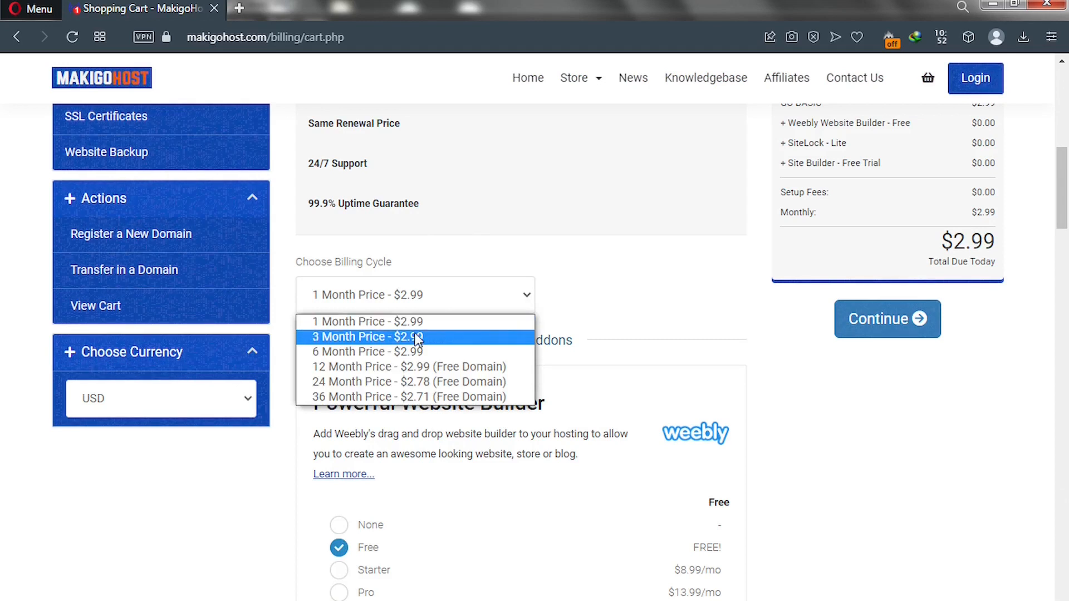
{"action": "left_click", "coordinate": [370, 372]}
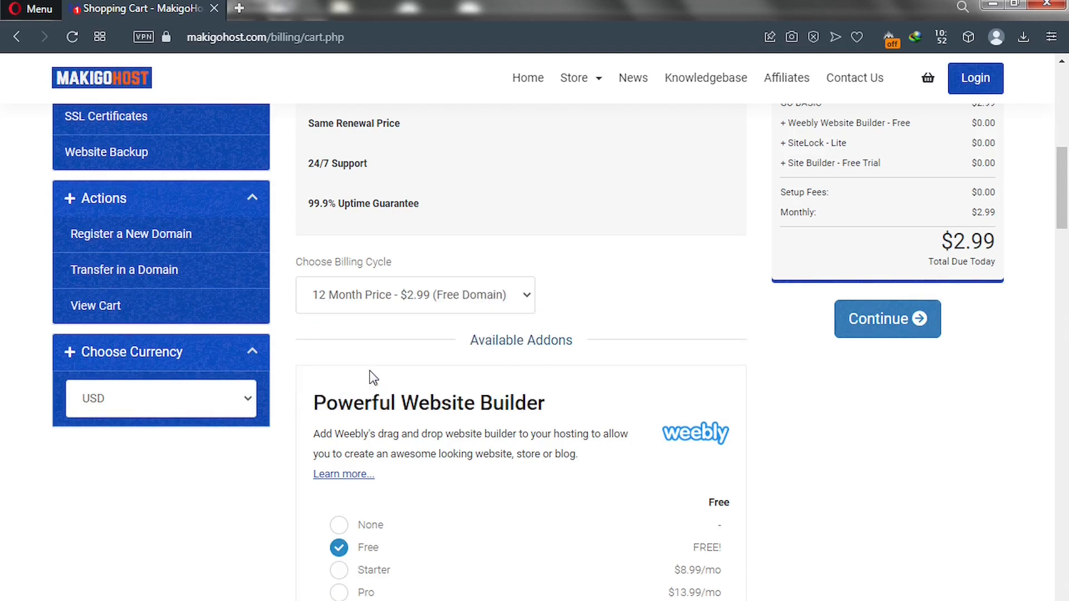
{"action": "scroll", "coordinate": [408, 365], "scroll_direction": "down", "scroll_amount": 5}
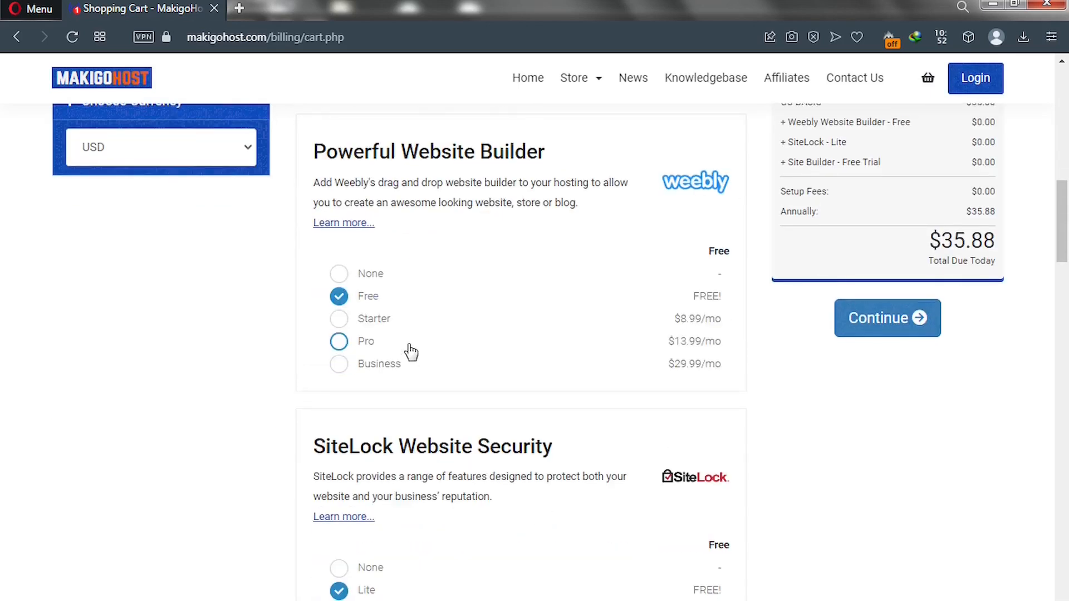
{"action": "scroll", "coordinate": [411, 352], "scroll_direction": "down", "scroll_amount": 5}
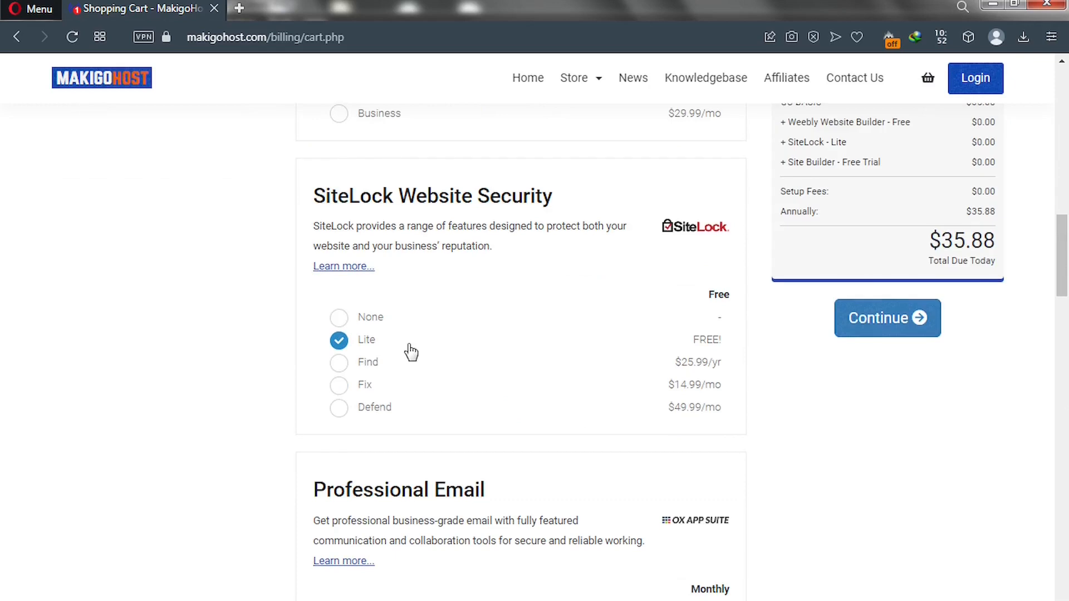
{"action": "scroll", "coordinate": [411, 352], "scroll_direction": "down", "scroll_amount": 5}
{"action": "scroll", "coordinate": [411, 352], "scroll_direction": "down", "scroll_amount": 5}
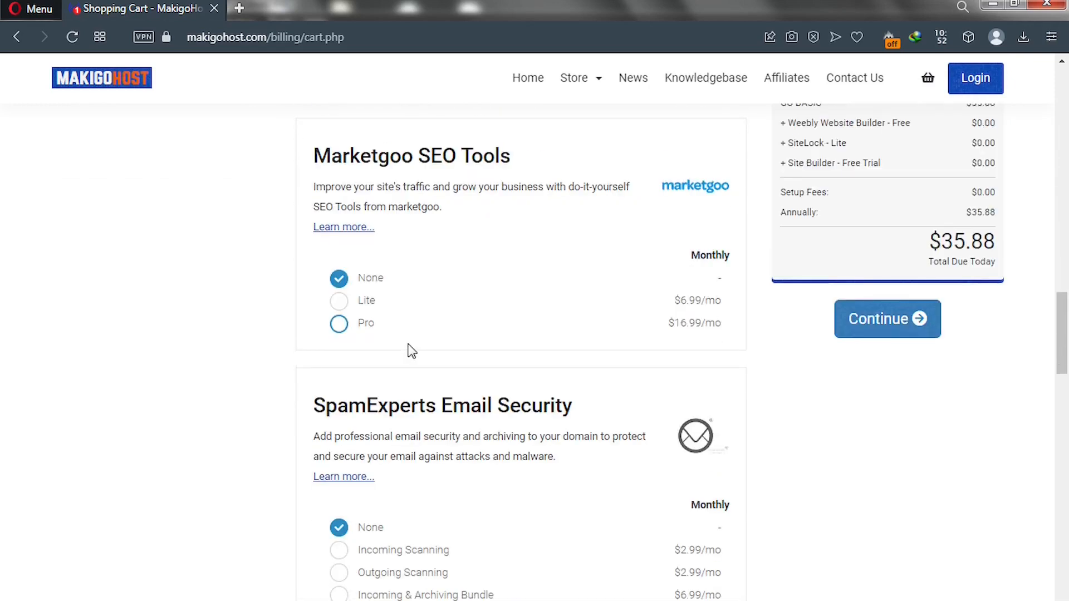
{"action": "scroll", "coordinate": [452, 179], "scroll_direction": "down", "scroll_amount": 7}
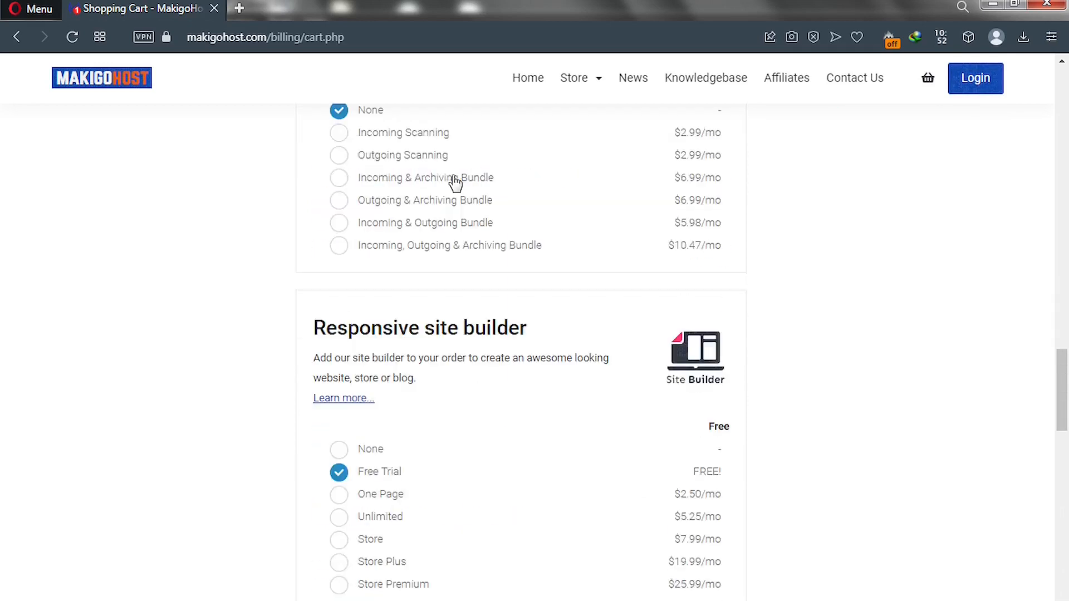
{"action": "scroll", "coordinate": [455, 182], "scroll_direction": "up", "scroll_amount": 10}
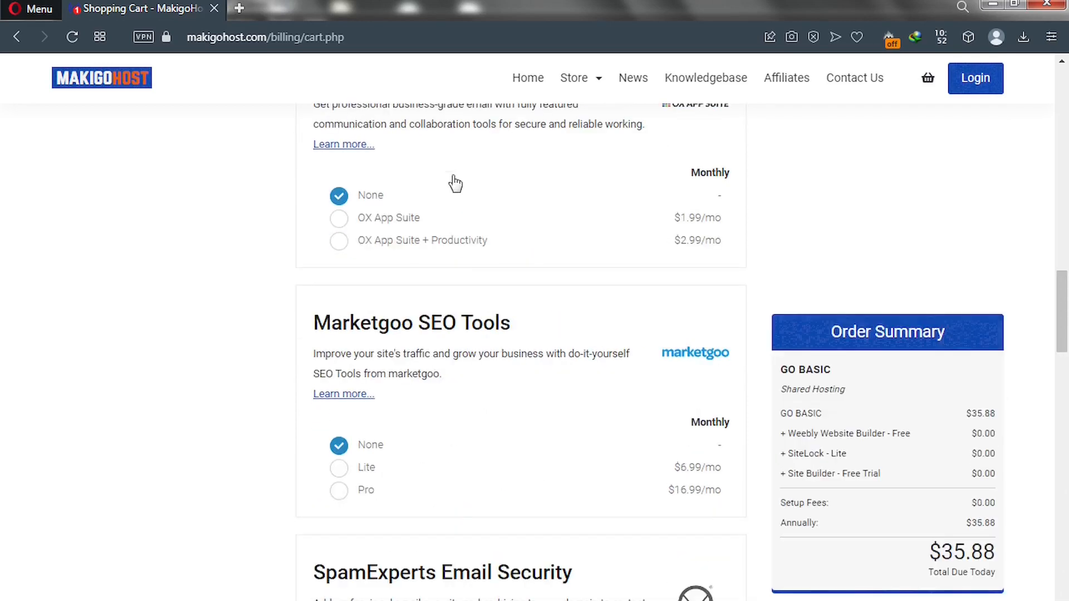
{"action": "scroll", "coordinate": [455, 182], "scroll_direction": "up", "scroll_amount": 18}
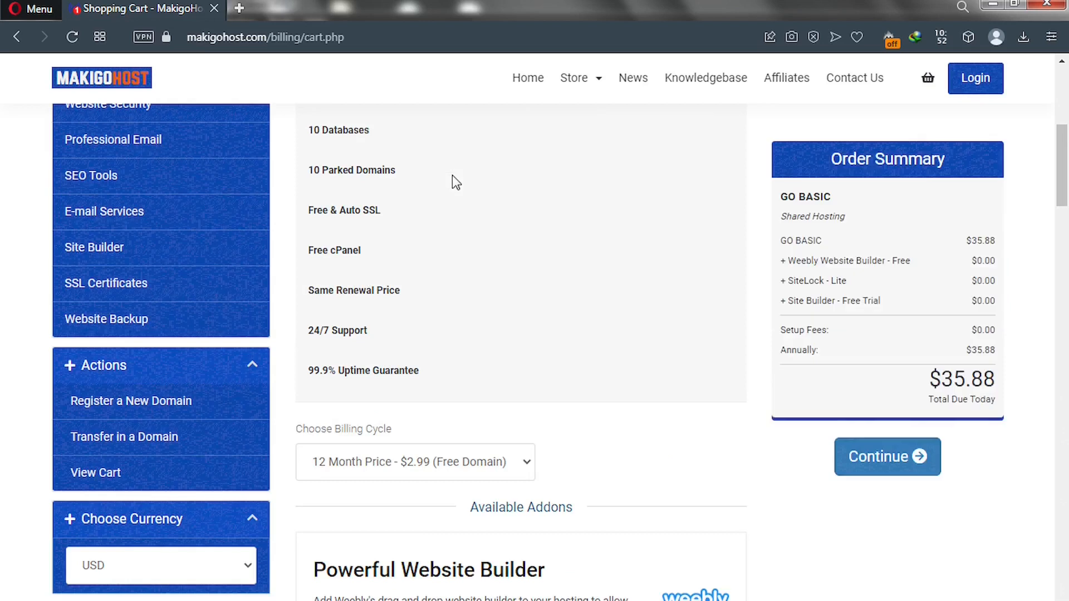
{"action": "scroll", "coordinate": [454, 181], "scroll_direction": "up", "scroll_amount": 3}
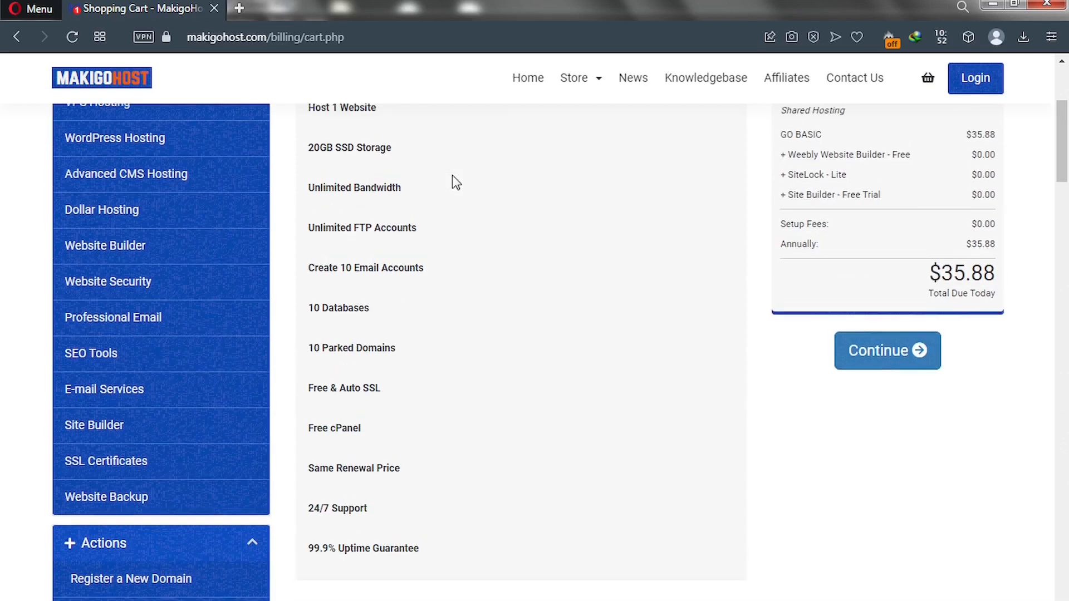
{"action": "scroll", "coordinate": [453, 181], "scroll_direction": "up", "scroll_amount": 4}
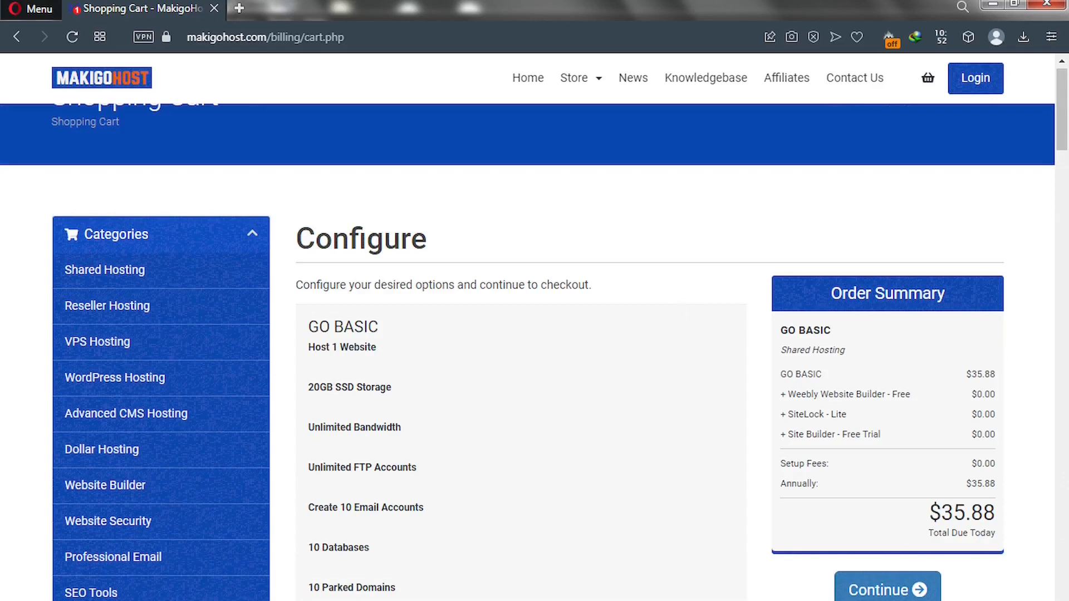
Continue past plan configuration, leave ID Protection off, and proceed to Review & Checkout.
{"action": "left_click", "coordinate": [877, 593]}
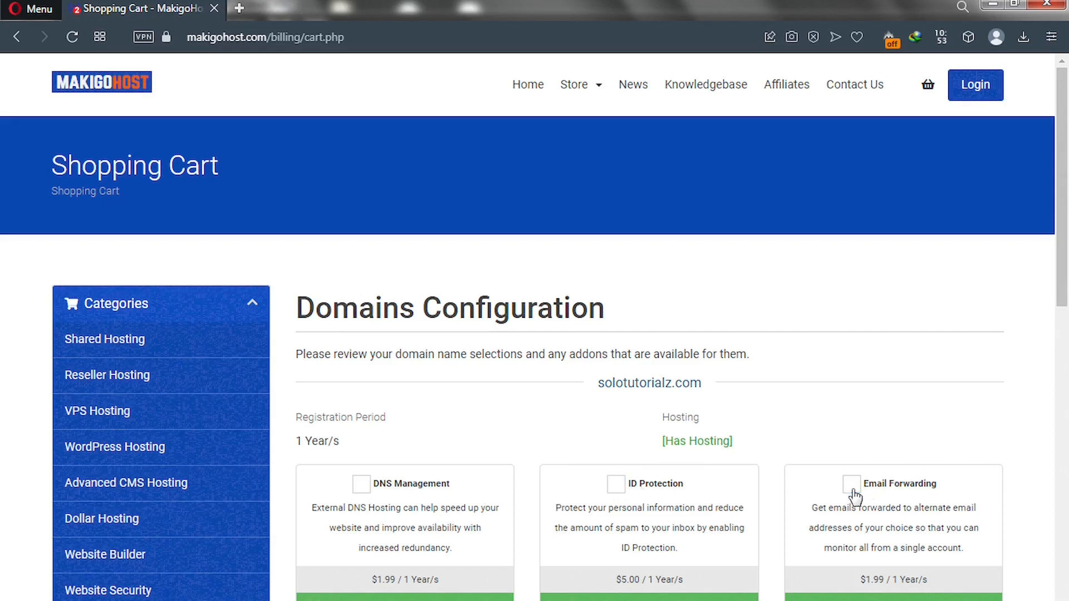
{"action": "left_click", "coordinate": [617, 485]}
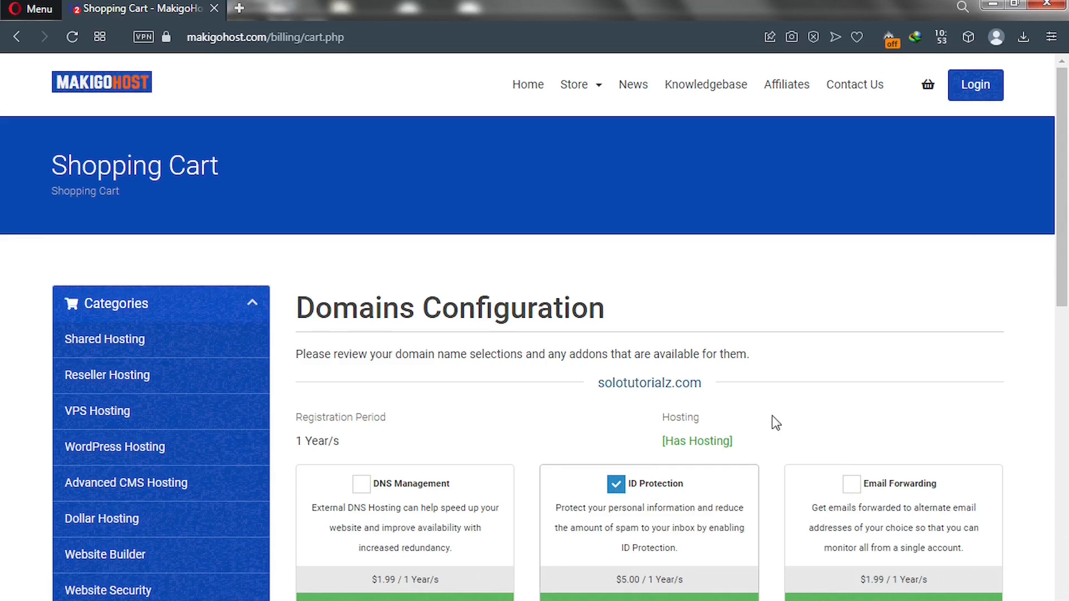
{"action": "left_click", "coordinate": [617, 490]}
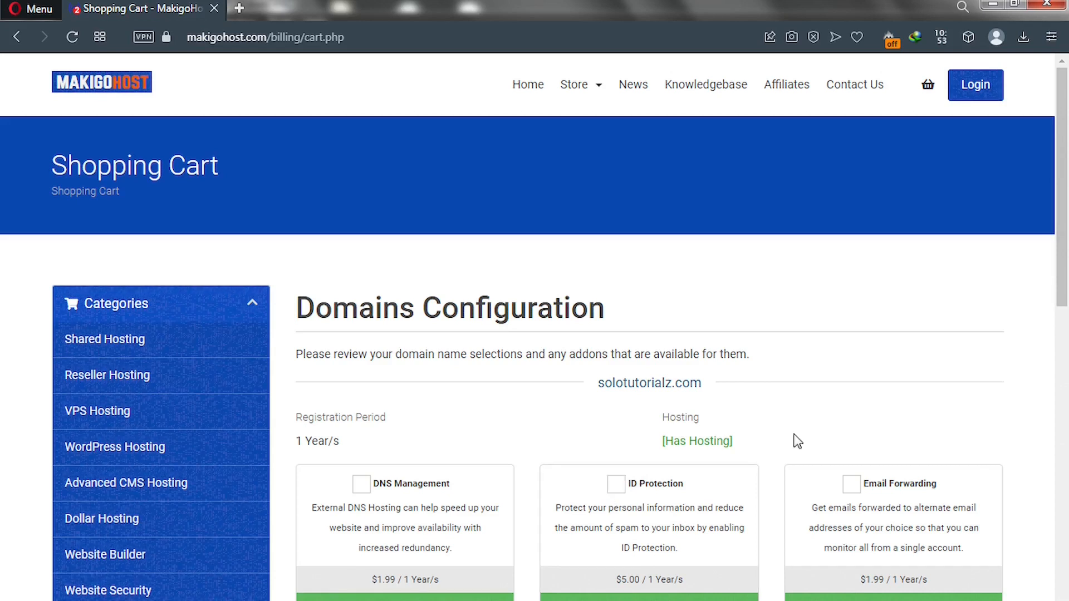
{"action": "scroll", "coordinate": [1065, 347], "scroll_direction": "down", "scroll_amount": 2}
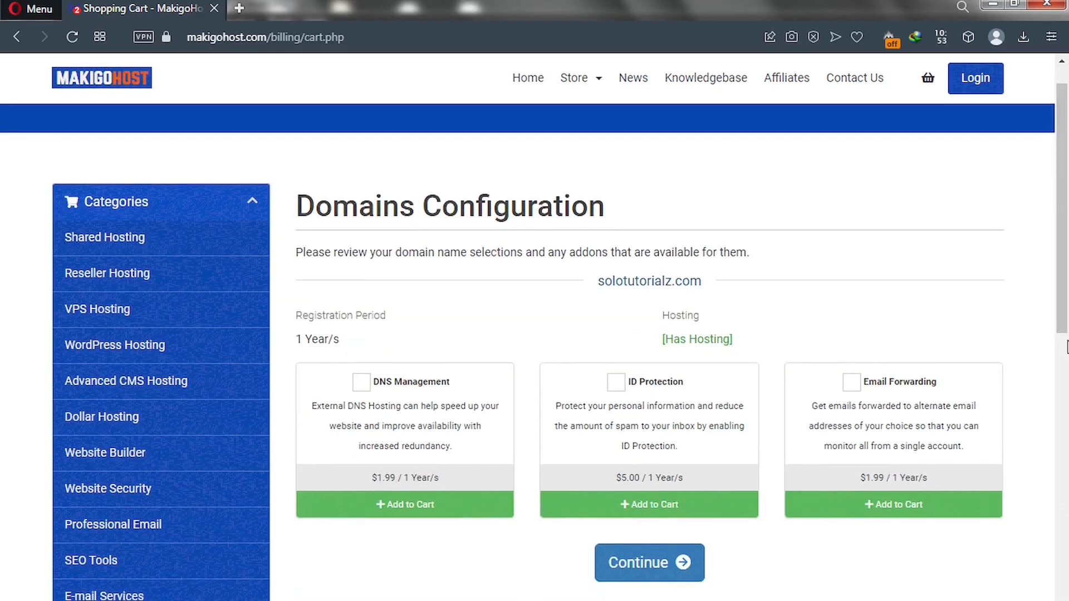
{"action": "left_click", "coordinate": [640, 565]}
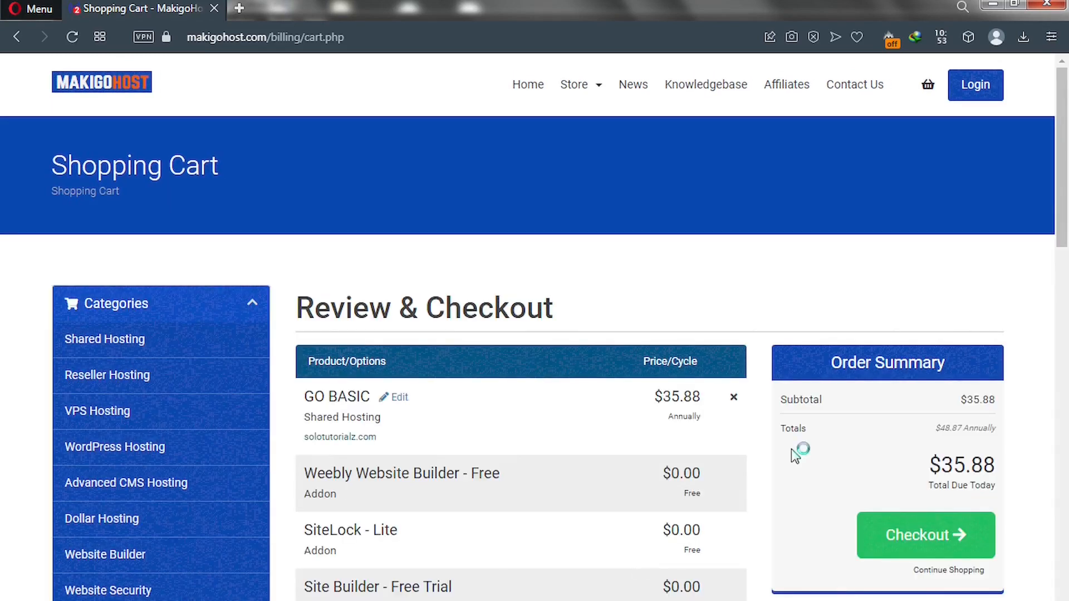
{"action": "scroll", "coordinate": [1065, 230], "scroll_direction": "down", "scroll_amount": 3}
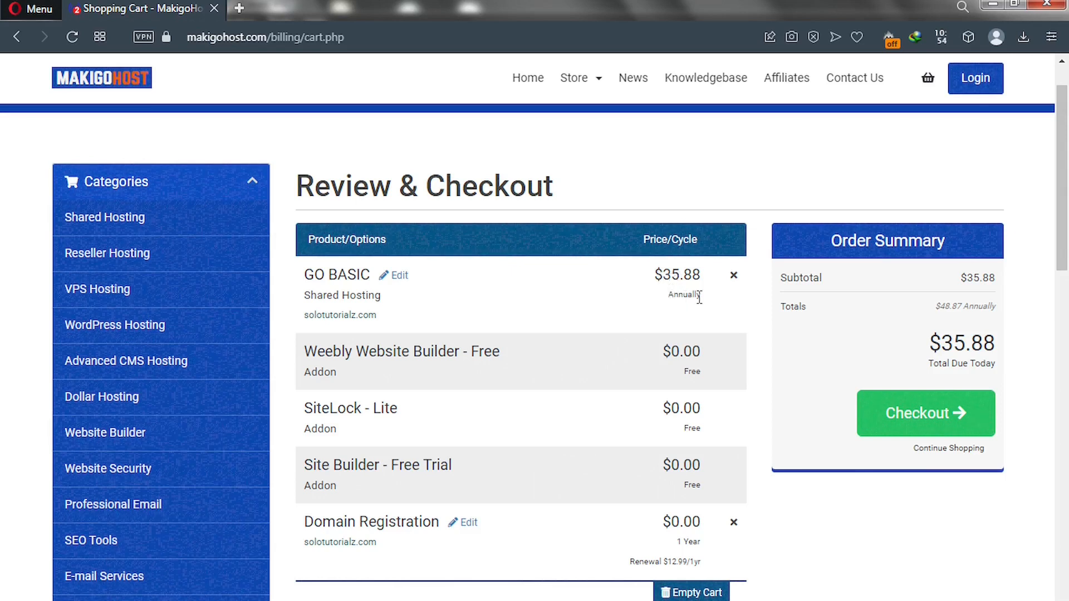
{"action": "left_click_drag", "start_coordinate": [1067, 249], "coordinate": [1066, 463]}
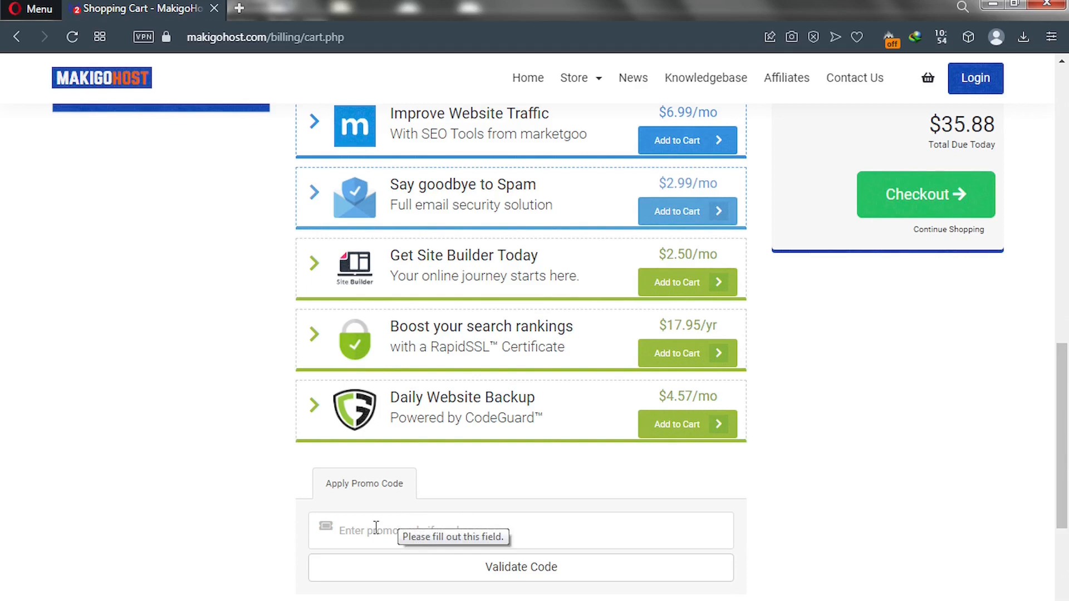
Apply the TUBE50 promo code to the order.
{"action": "left_click", "coordinate": [376, 527]}
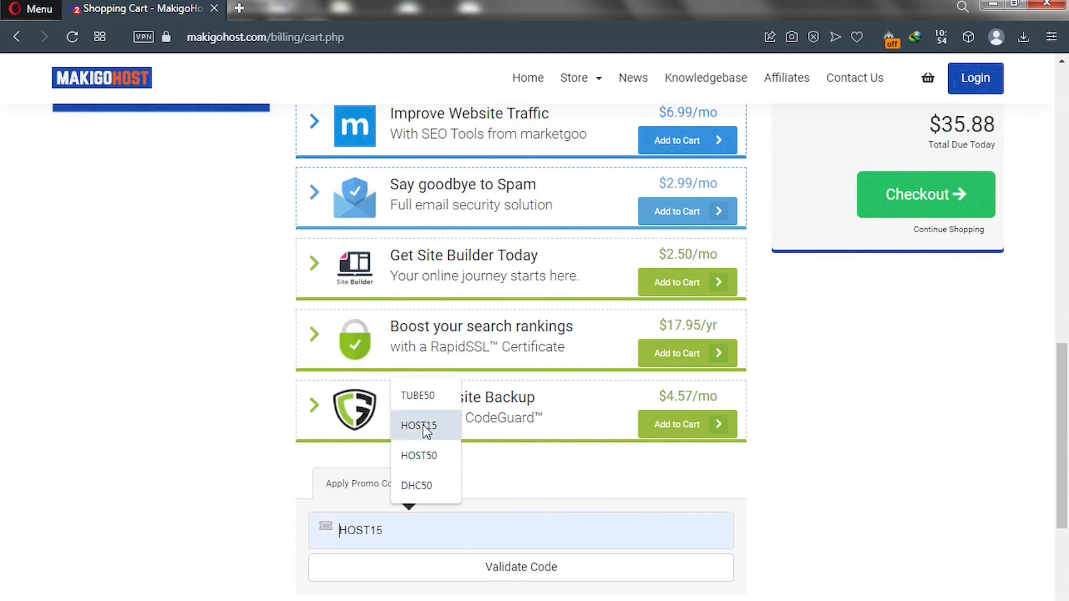
{"action": "left_click", "coordinate": [419, 397]}
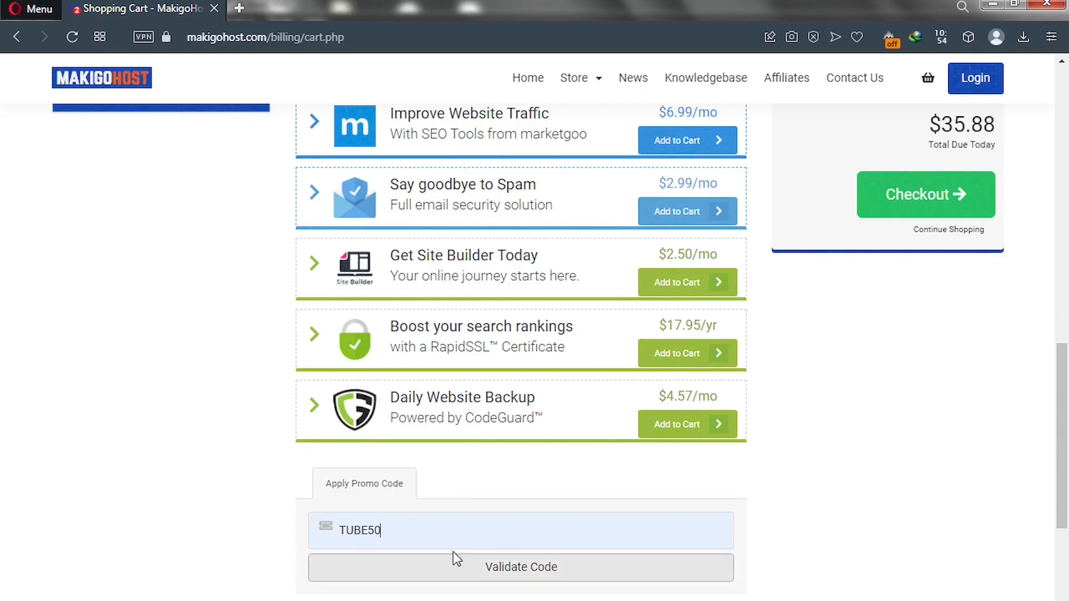
{"action": "left_click", "coordinate": [477, 578]}
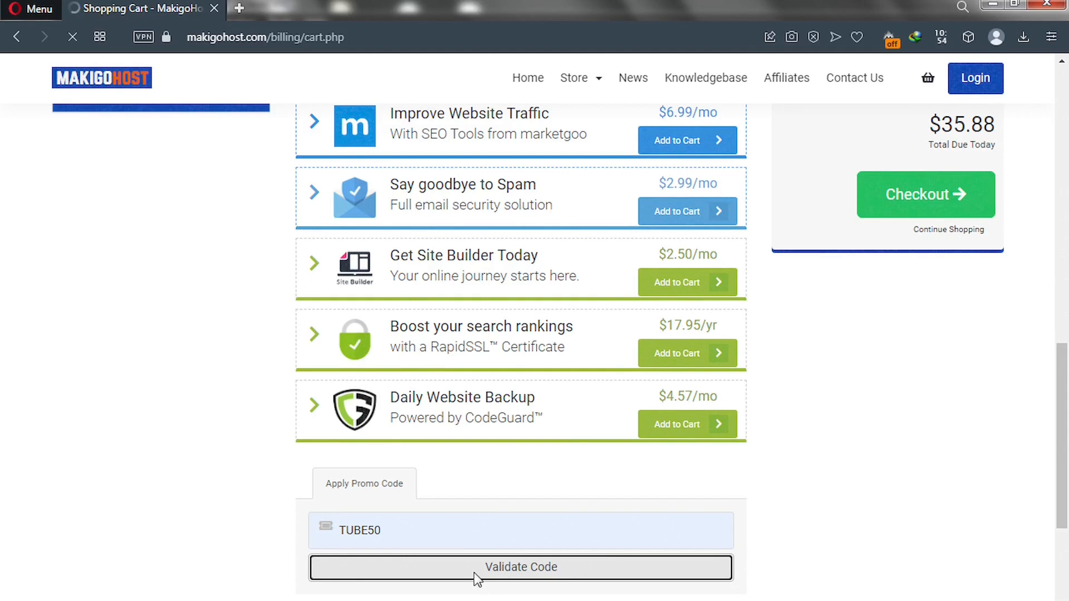
Verify the $17.94 total due today and the annual total, then proceed to checkout.
{"action": "scroll", "coordinate": [473, 572], "scroll_direction": "up", "scroll_amount": 6}
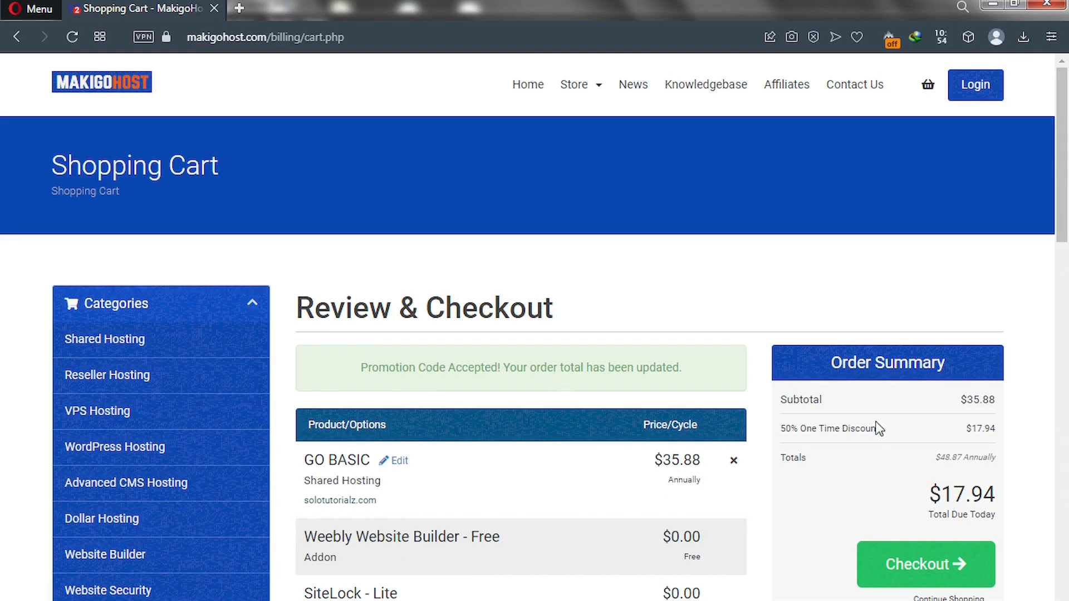
{"action": "left_click_drag", "start_coordinate": [929, 494], "coordinate": [1026, 495]}
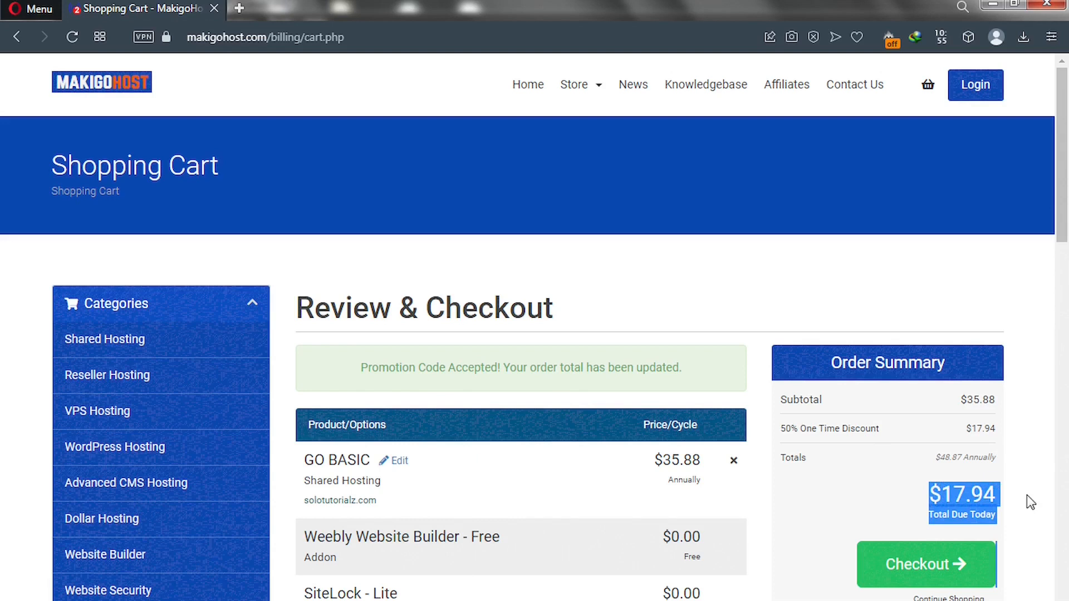
{"action": "left_click", "coordinate": [1004, 513]}
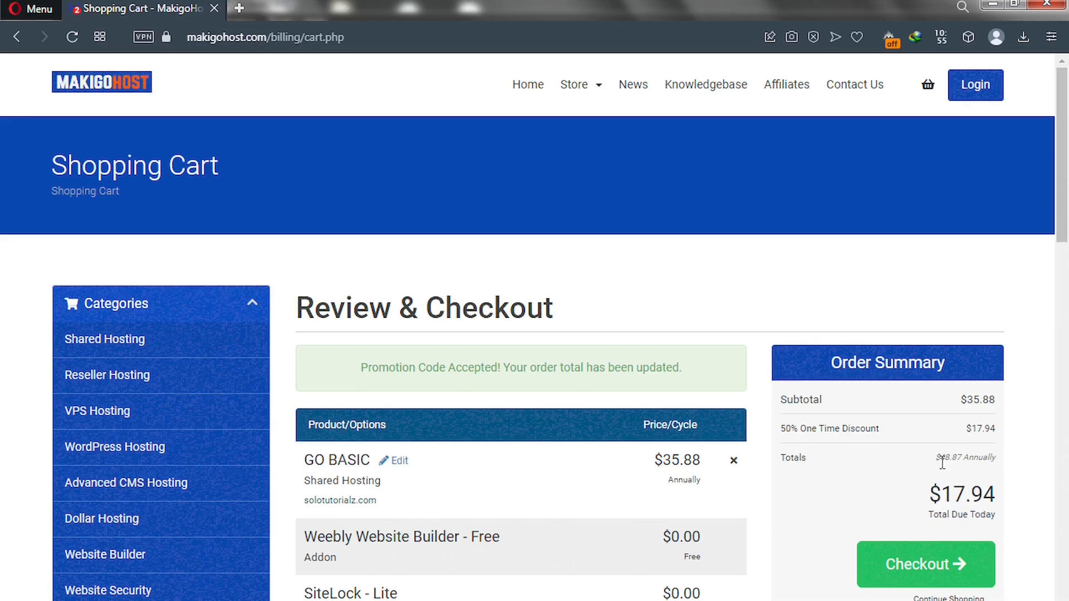
{"action": "left_click_drag", "start_coordinate": [937, 457], "coordinate": [971, 458]}
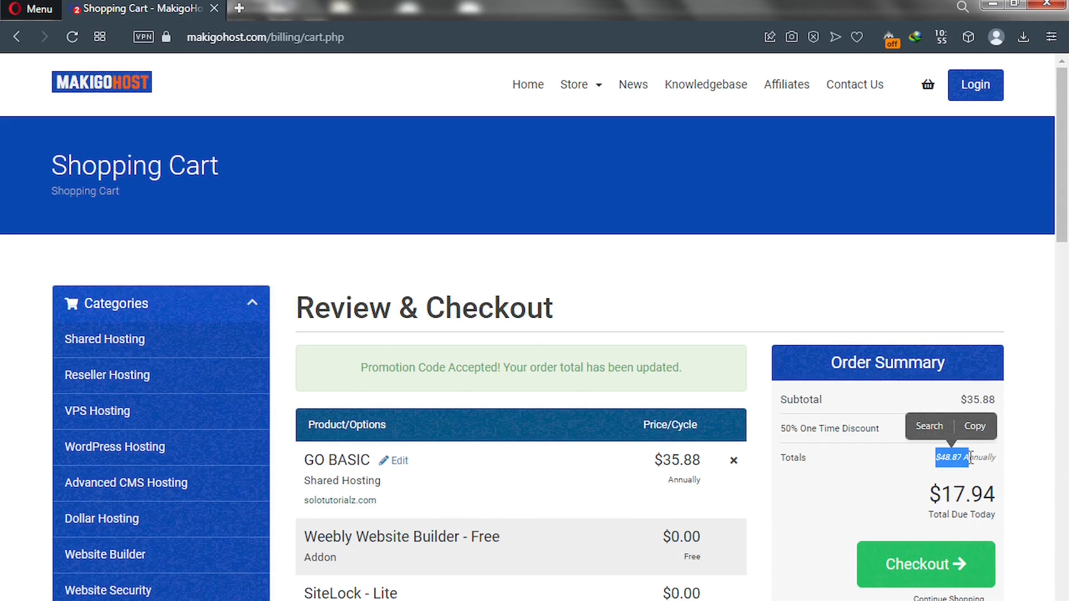
{"action": "left_click", "coordinate": [918, 459]}
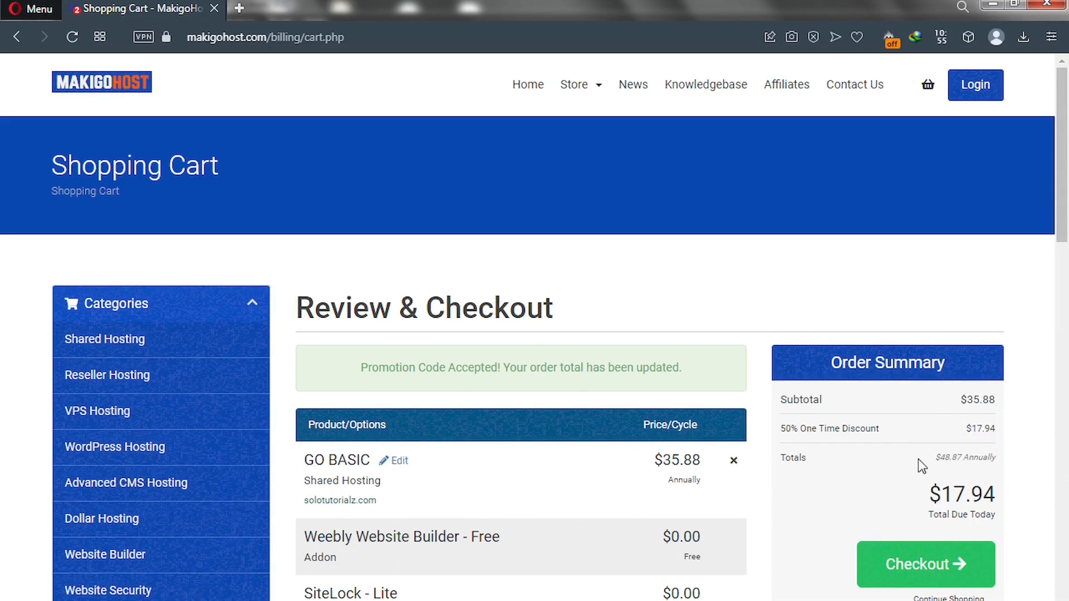
{"action": "left_click", "coordinate": [905, 576]}
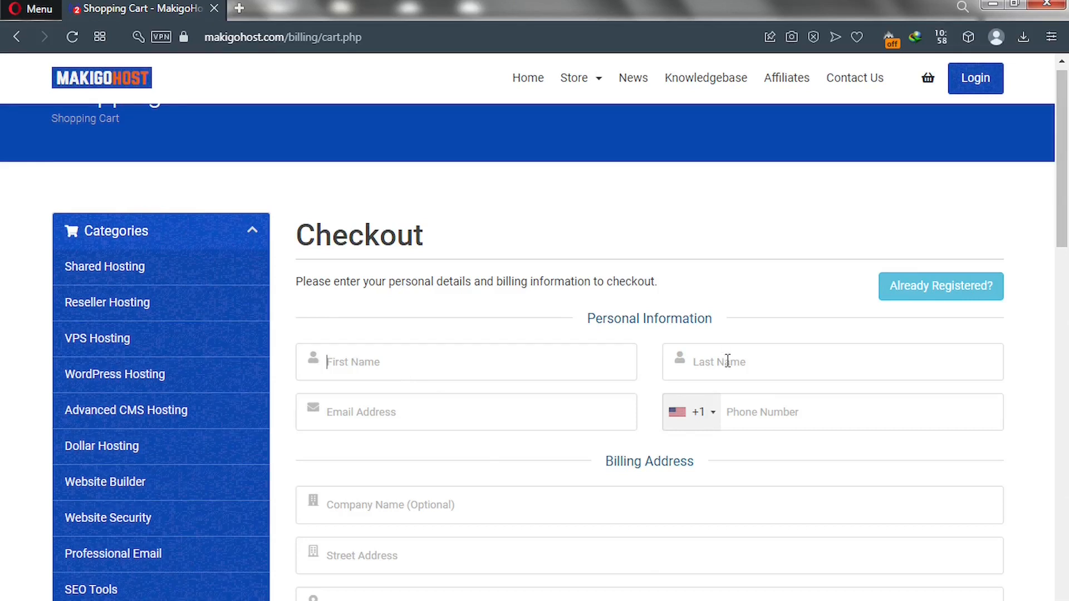
Scroll the MakigoHost checkout form down to the Account Security section.
{"action": "left_click_drag", "start_coordinate": [1062, 215], "coordinate": [1065, 376]}
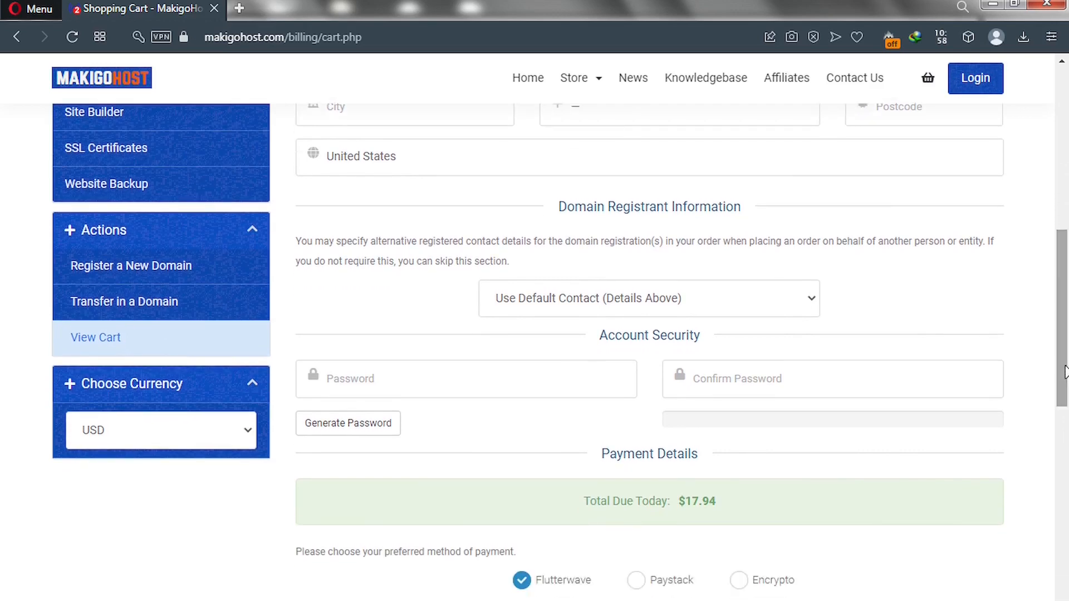
Generate a new 20-character password and insert it into both account password fields.
{"action": "left_click", "coordinate": [358, 428]}
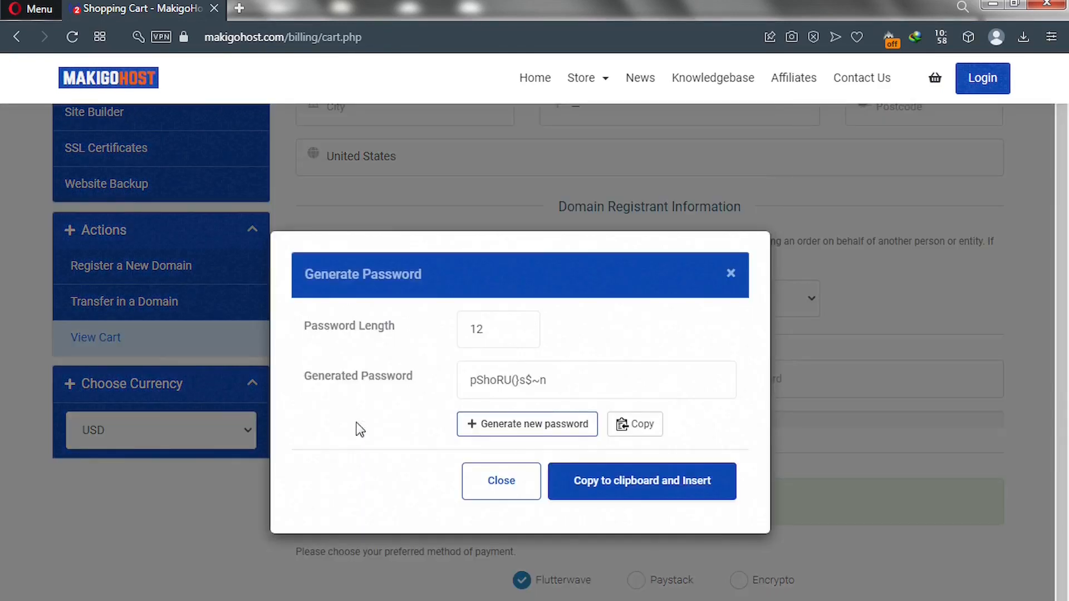
{"action": "left_click_drag", "start_coordinate": [498, 333], "coordinate": [441, 336]}
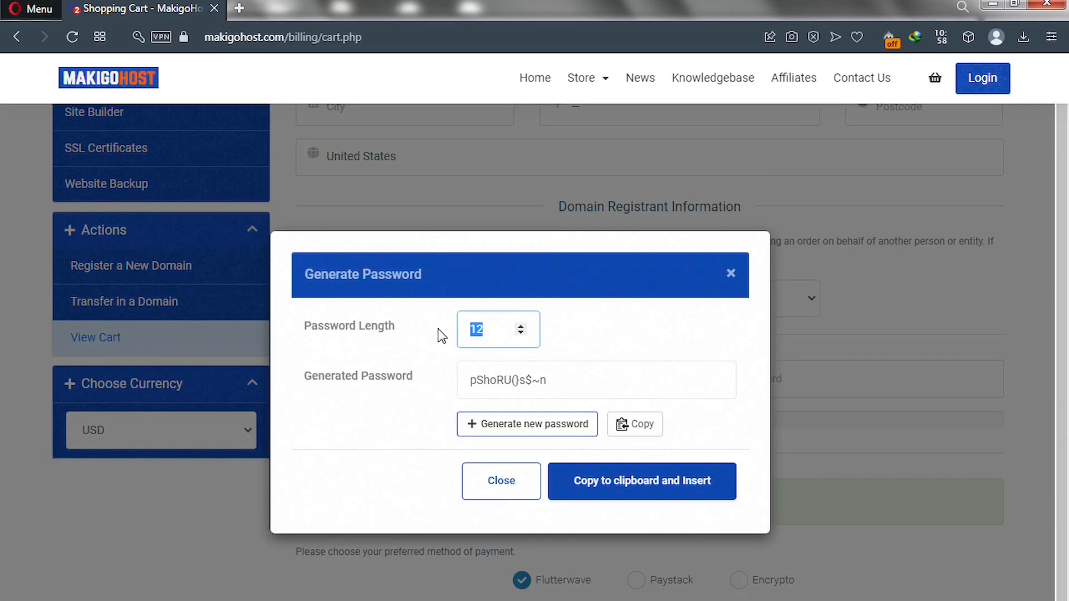
{"action": "type", "text": "20"}
{"action": "left_click", "coordinate": [541, 381]}
{"action": "left_click", "coordinate": [561, 338]}
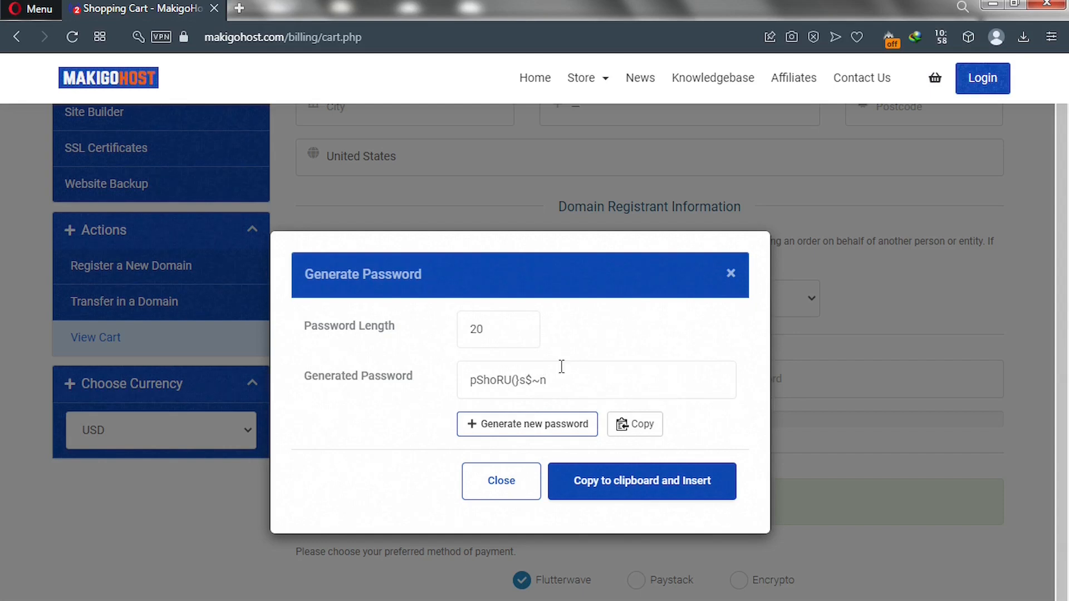
{"action": "left_click", "coordinate": [538, 428]}
{"action": "left_click_drag", "start_coordinate": [593, 378], "coordinate": [462, 382]}
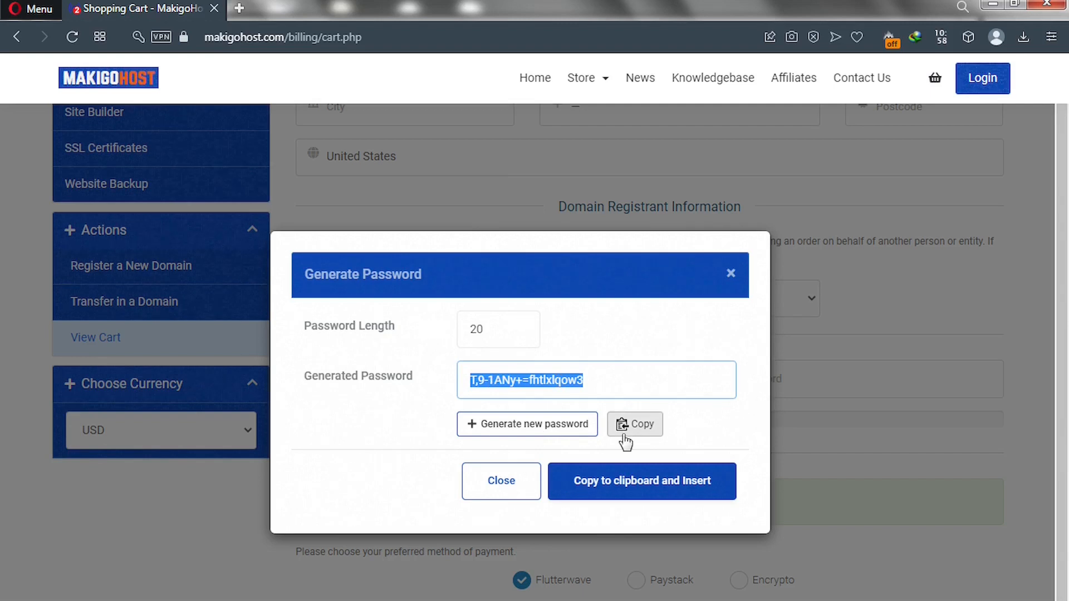
{"action": "left_click", "coordinate": [621, 490]}
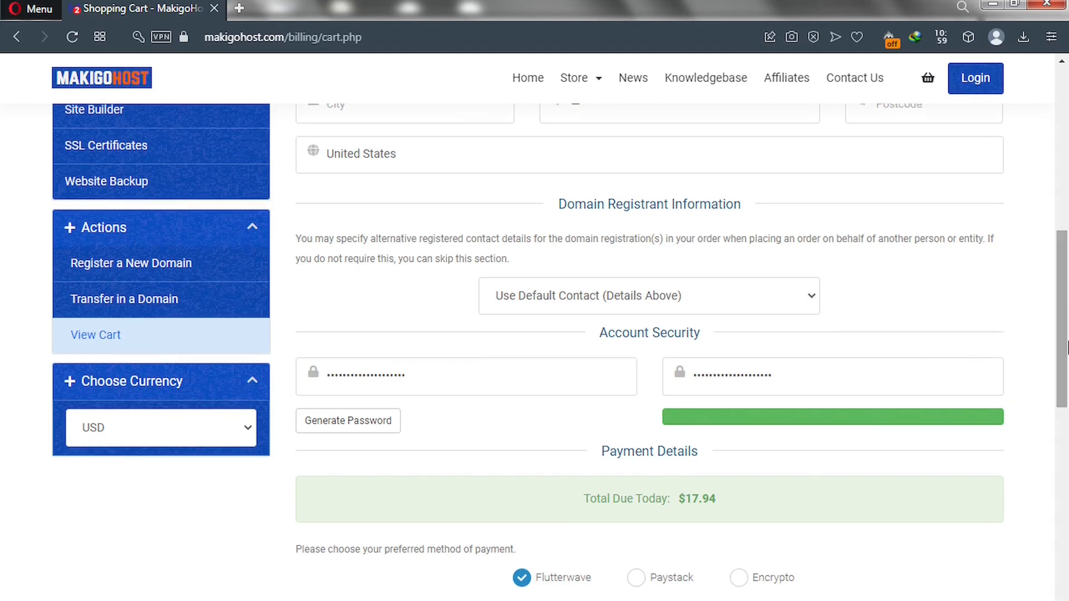
Scroll through the checkout form and complete the order to reach the unpaid $17.94 invoice.
{"action": "scroll", "coordinate": [1067, 329], "scroll_direction": "down", "scroll_amount": 1}
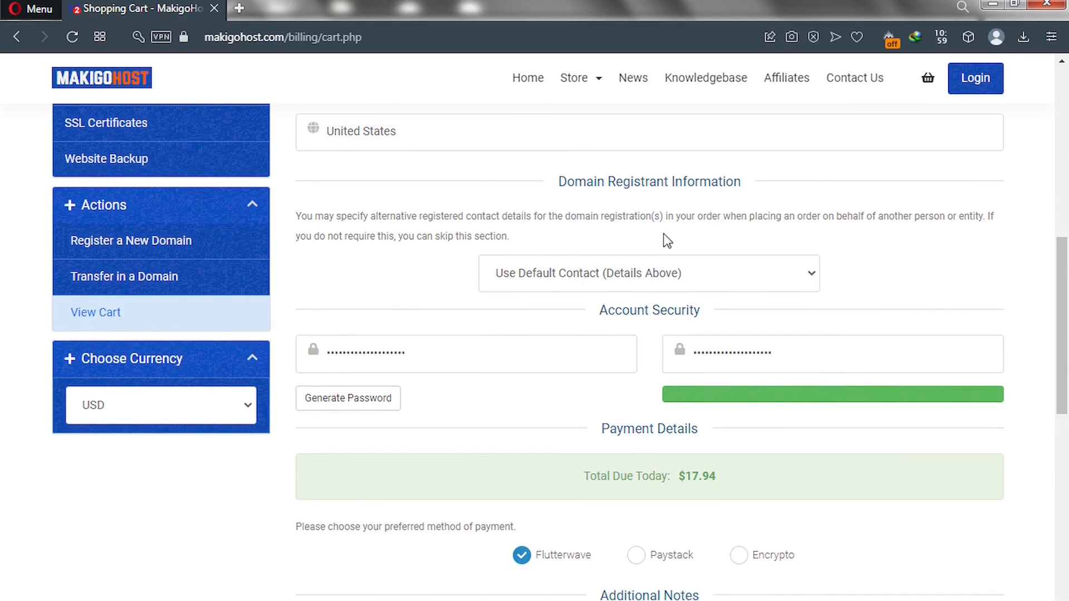
{"action": "scroll", "coordinate": [1066, 378], "scroll_direction": "down", "scroll_amount": 1}
{"action": "scroll", "coordinate": [1066, 379], "scroll_direction": "down", "scroll_amount": 4}
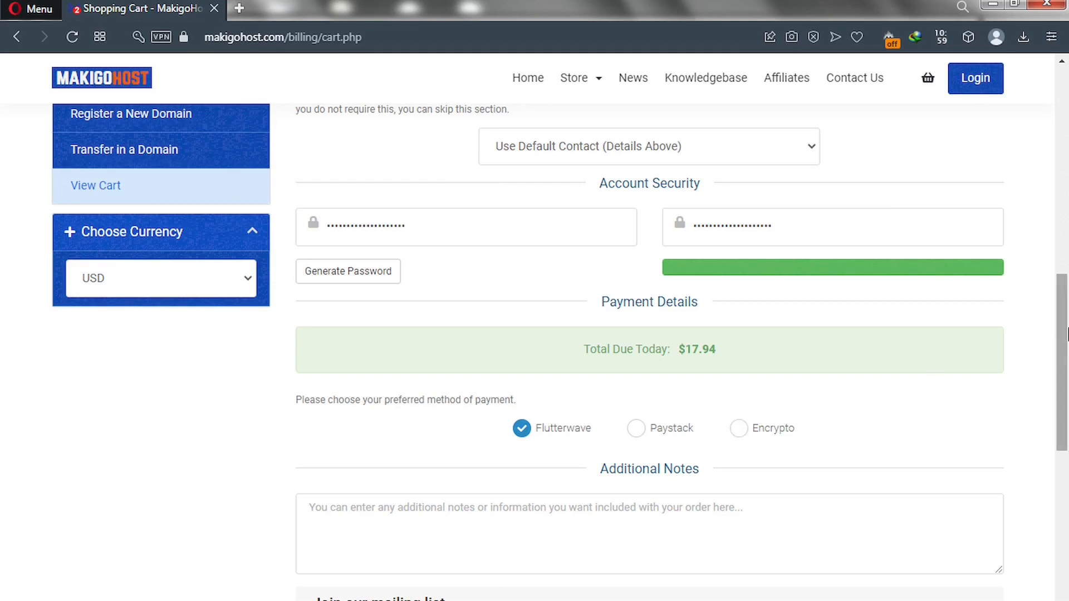
{"action": "scroll", "coordinate": [1063, 312], "scroll_direction": "up", "scroll_amount": 1}
{"action": "left_click_drag", "start_coordinate": [1067, 295], "coordinate": [1067, 153]}
{"action": "scroll", "coordinate": [1067, 153], "scroll_direction": "up", "scroll_amount": 2}
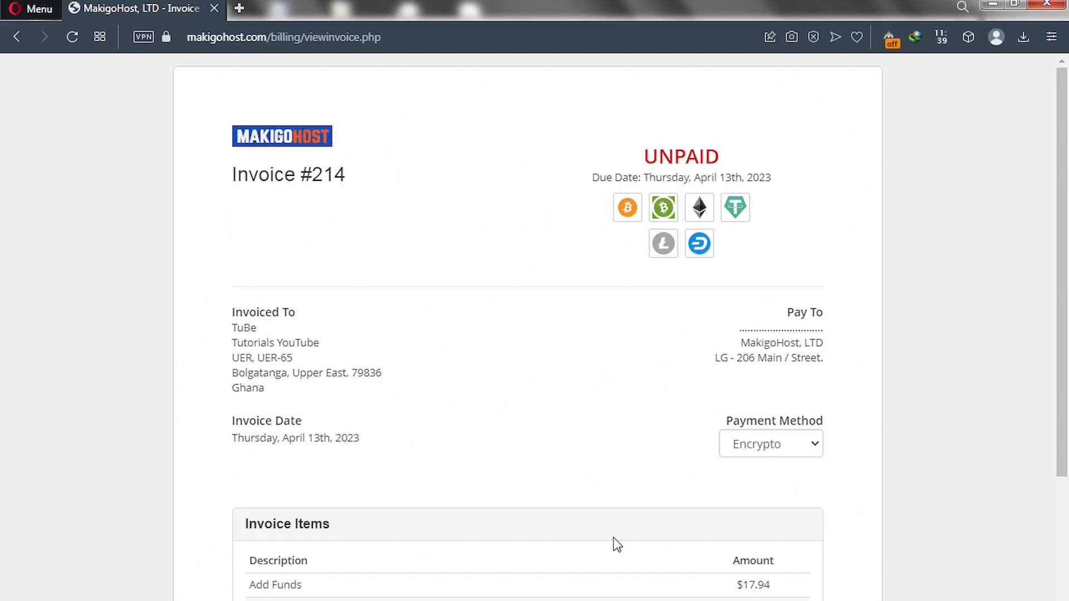
Set invoice #214's payment method to Flutterwave to load the card payment form.
{"action": "left_click", "coordinate": [775, 449]}
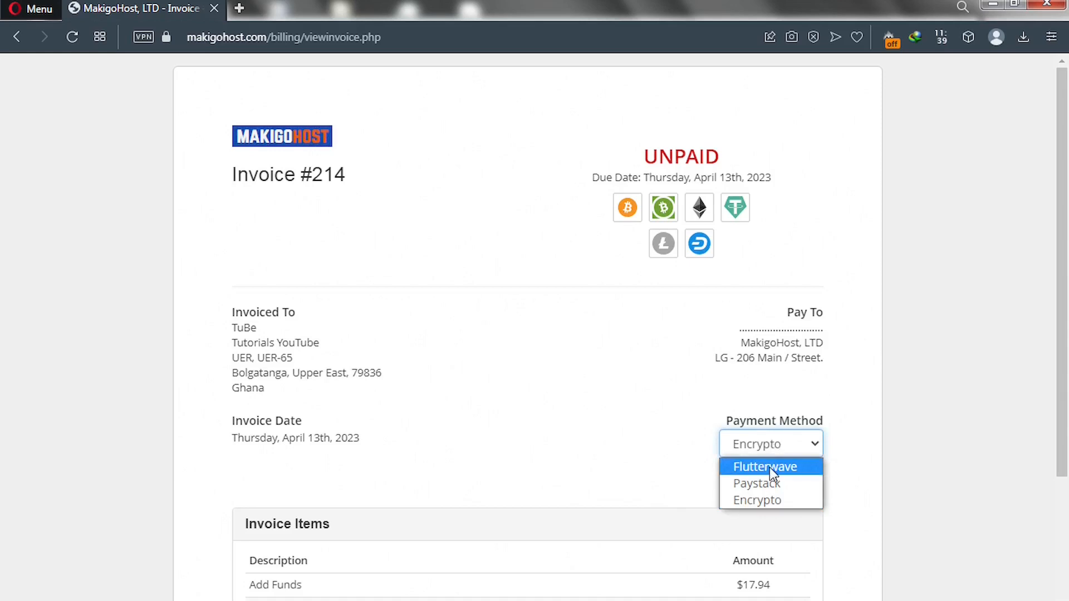
{"action": "left_click_drag", "start_coordinate": [1063, 397], "coordinate": [1062, 475]}
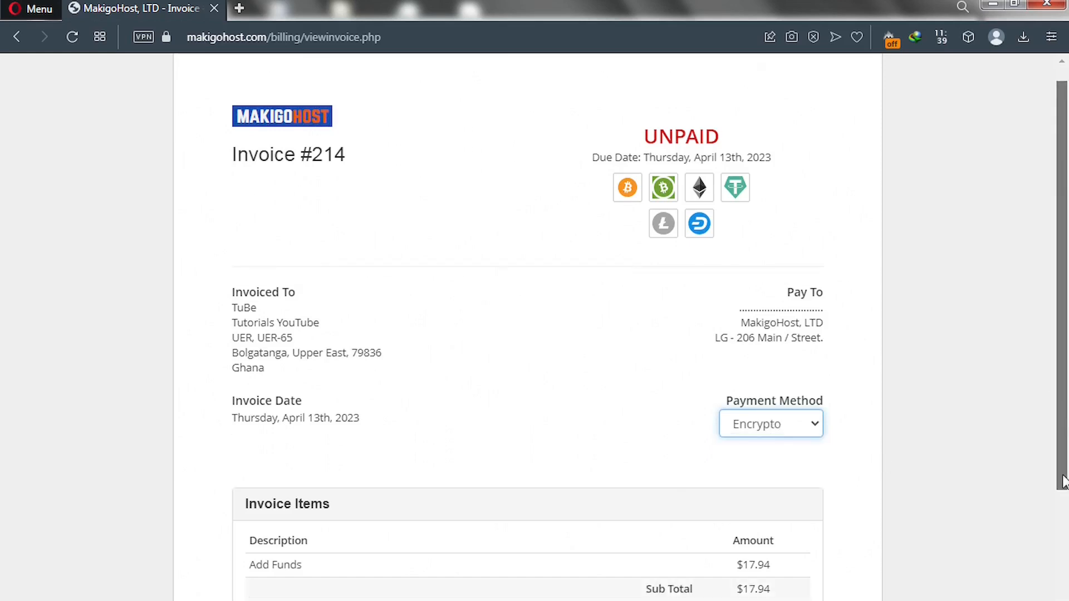
{"action": "scroll", "coordinate": [1063, 477], "scroll_direction": "down", "scroll_amount": 2}
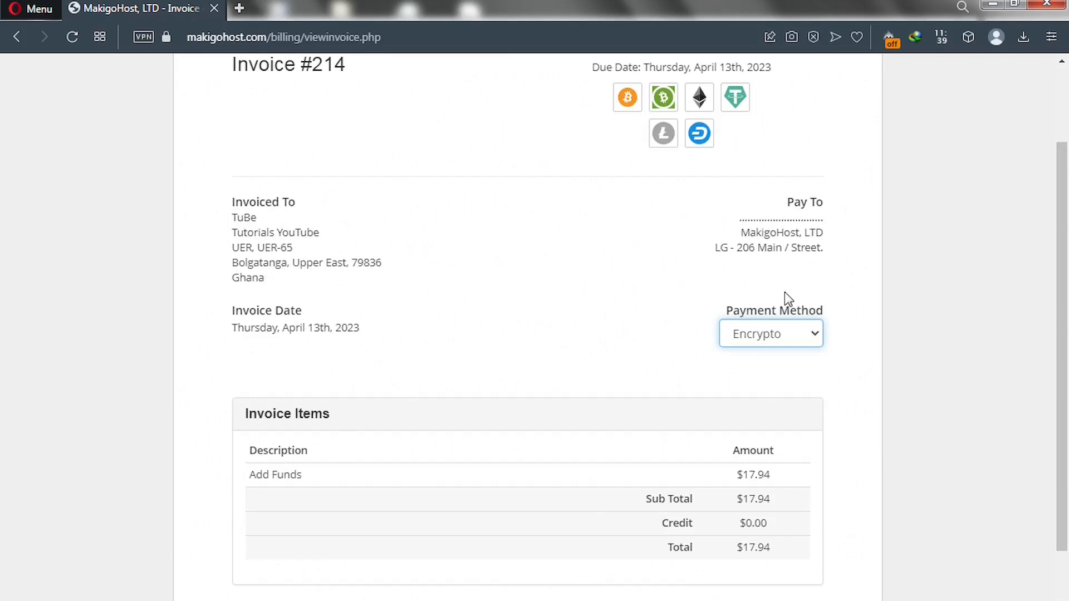
{"action": "left_click", "coordinate": [785, 340]}
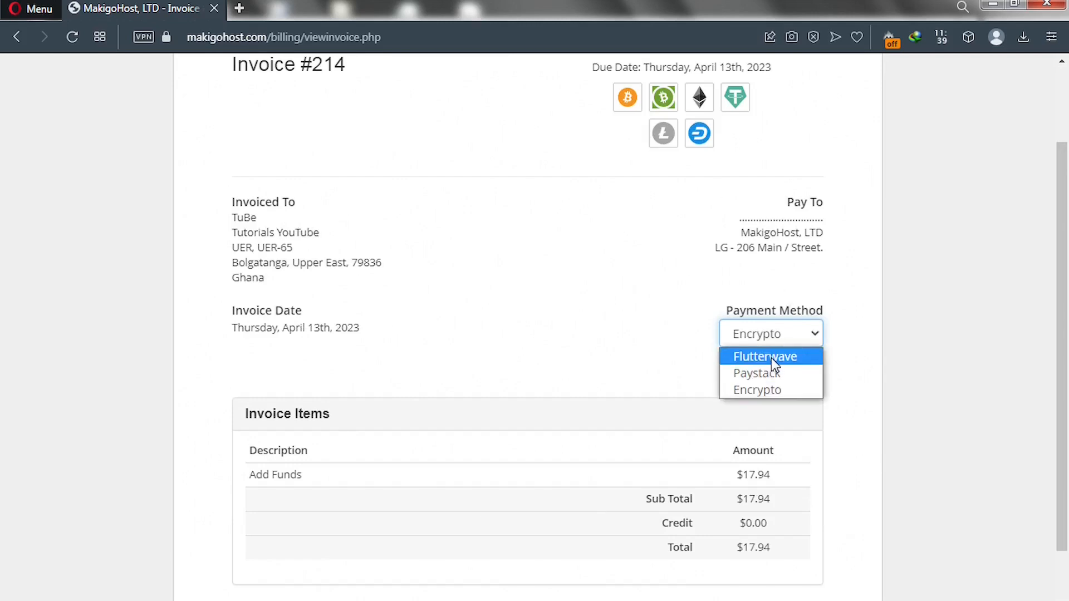
{"action": "left_click", "coordinate": [772, 359]}
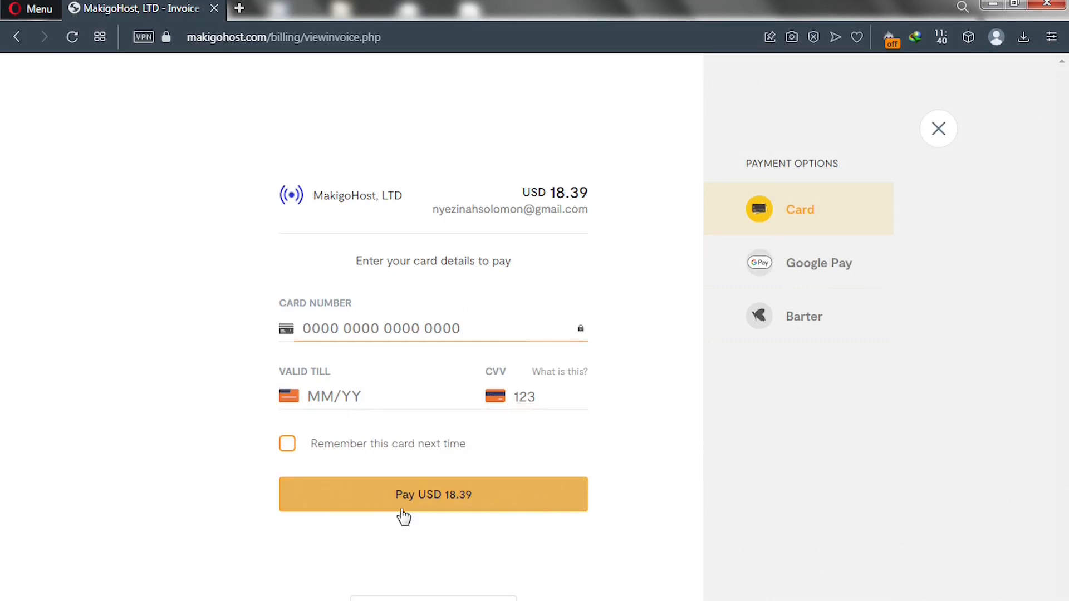
Switch the Flutterwave payment option to Google Pay and start the Google Pay payment.
{"action": "left_click", "coordinate": [801, 271]}
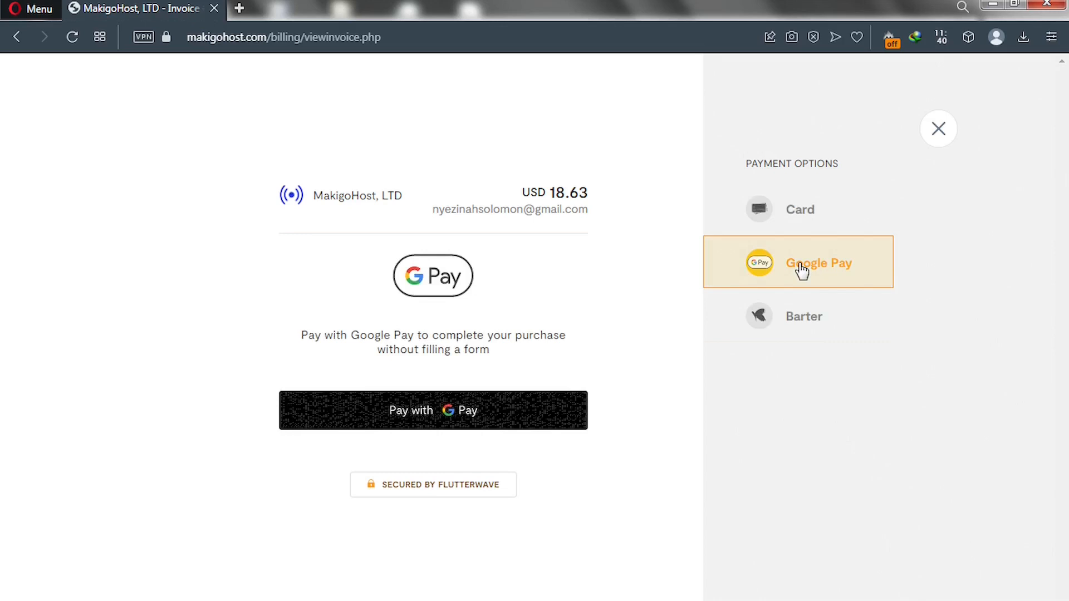
{"action": "left_click", "coordinate": [431, 412]}
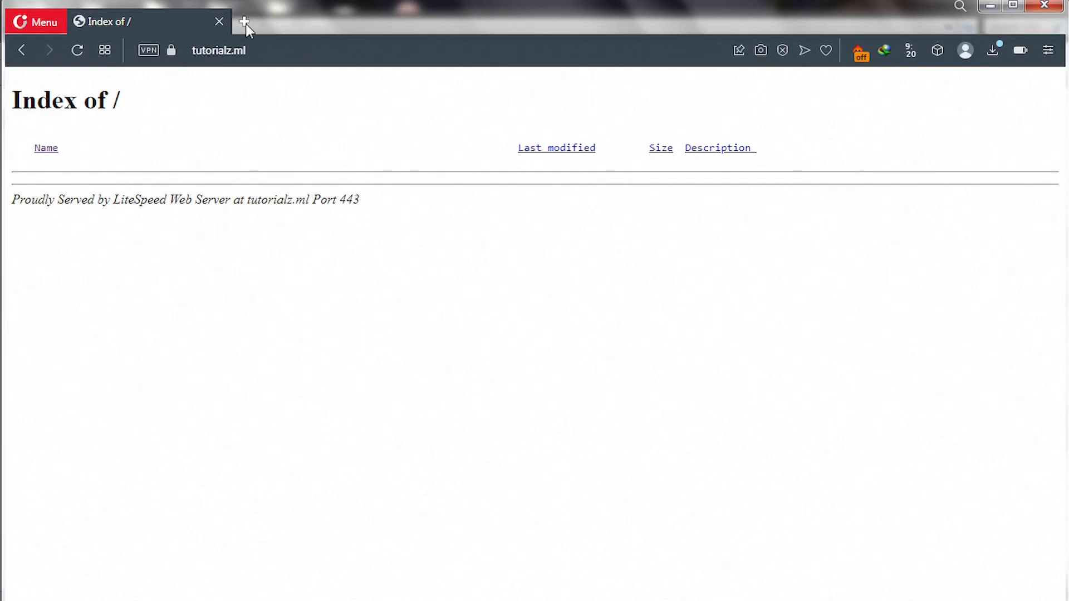
Open a new Speed Dial tab next to the tutorialz.ml index page.
{"action": "left_click", "coordinate": [245, 22]}
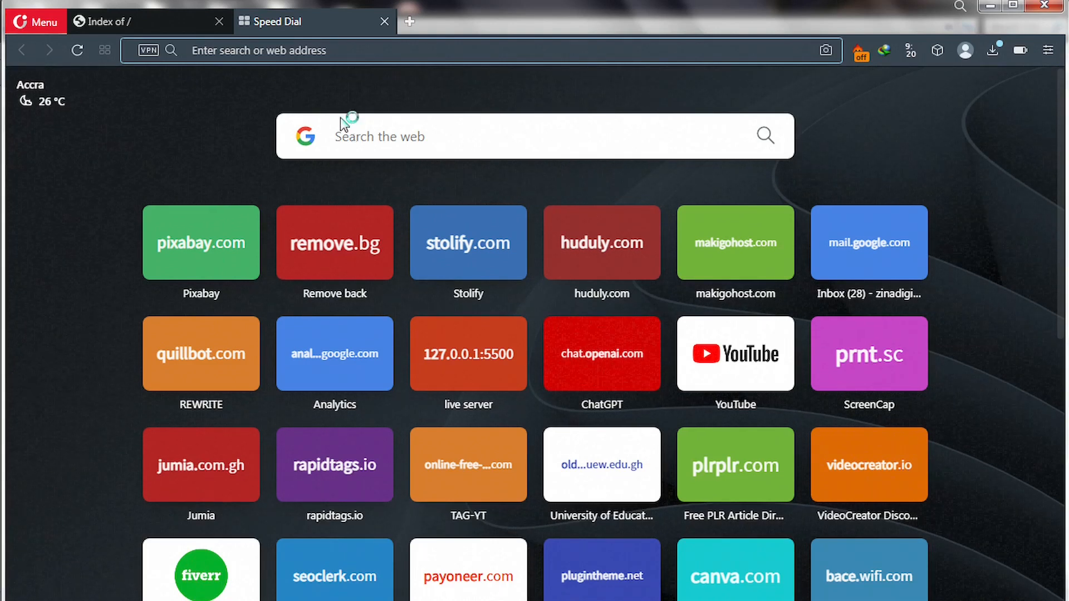
Enter 'PHP + HTML + CSS + JS + MYSQLI' into the Speed Dial search box.
{"action": "left_click", "coordinate": [359, 139]}
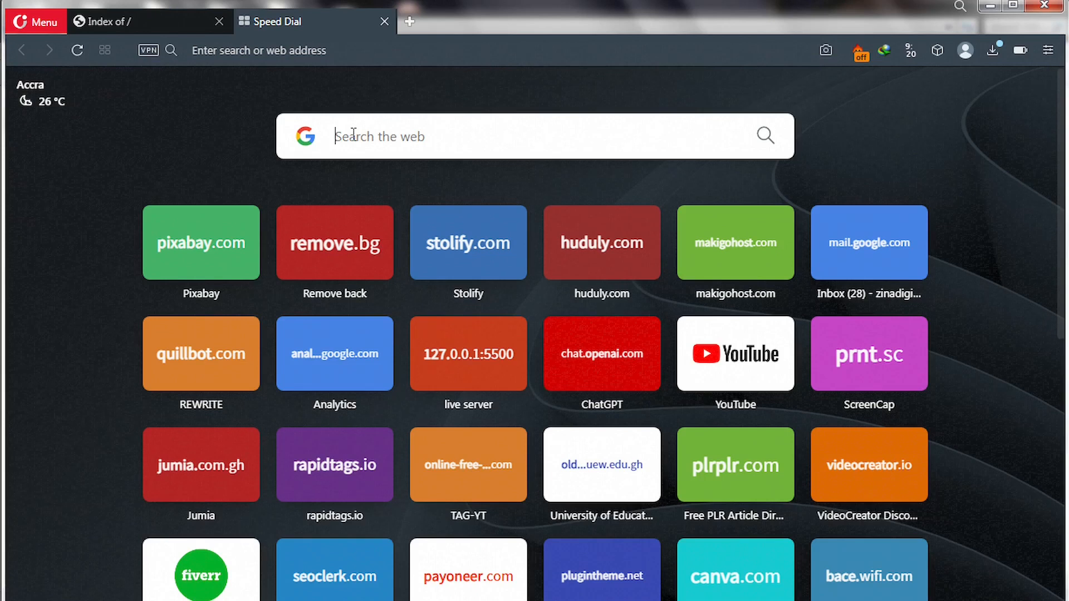
{"action": "type", "text": "PHP"}
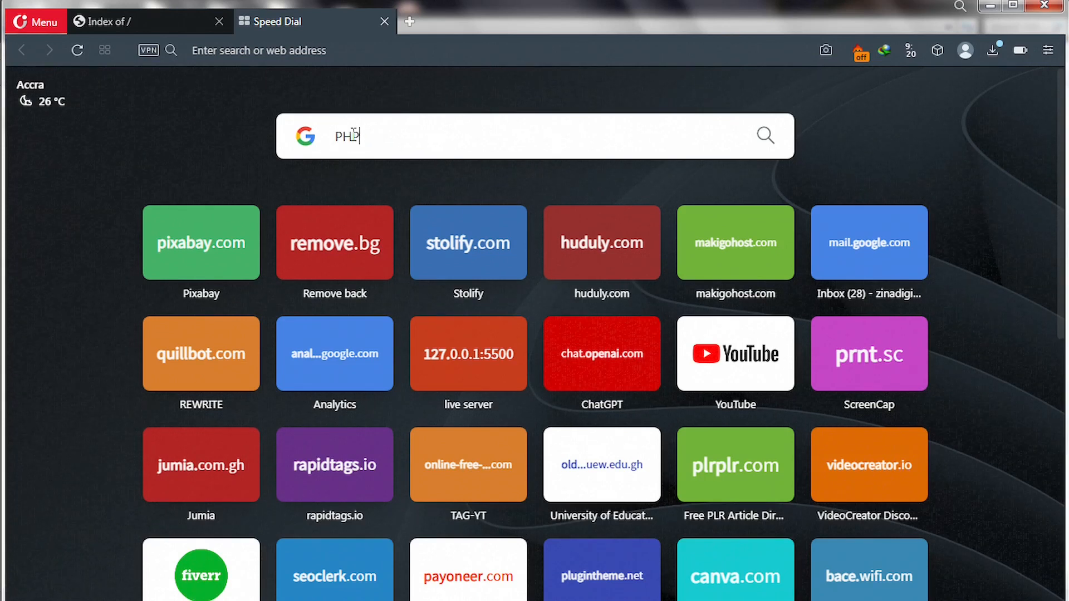
{"action": "type", "text": " +"}
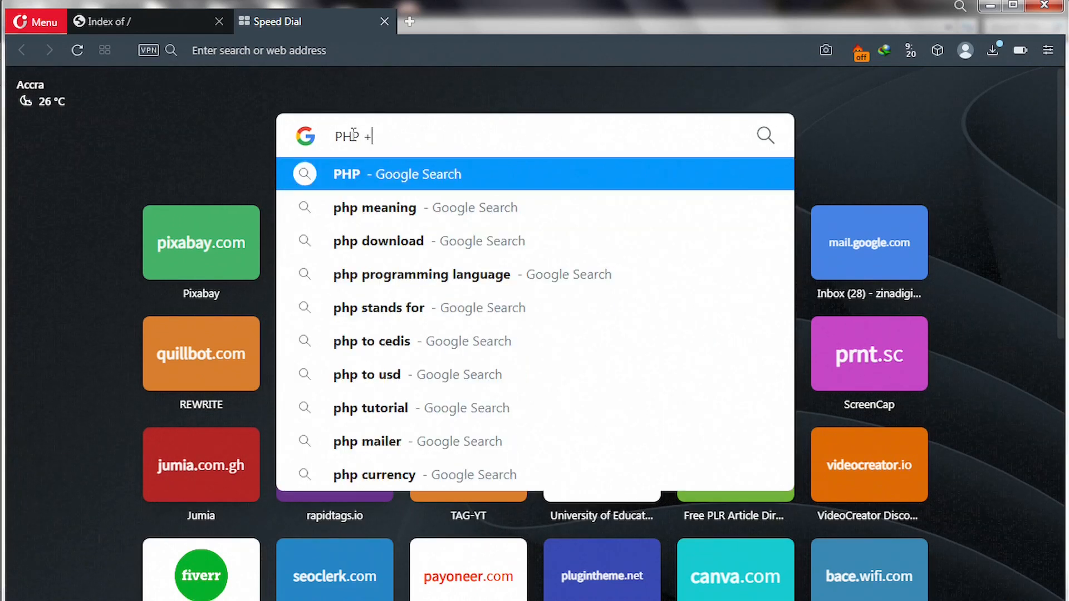
{"action": "type", "text": " HT"}
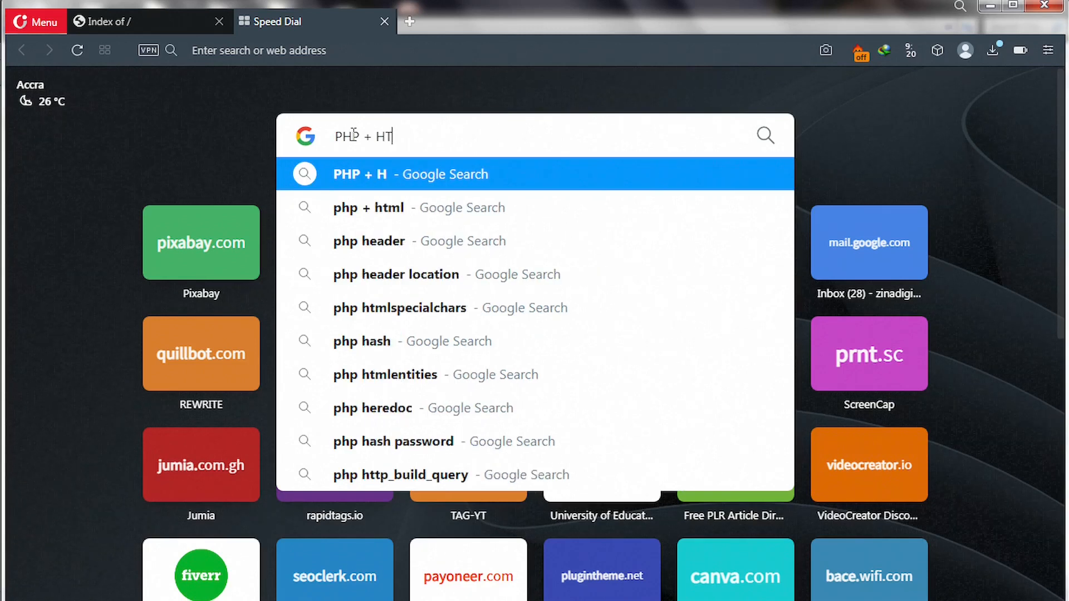
{"action": "type", "text": "ML "}
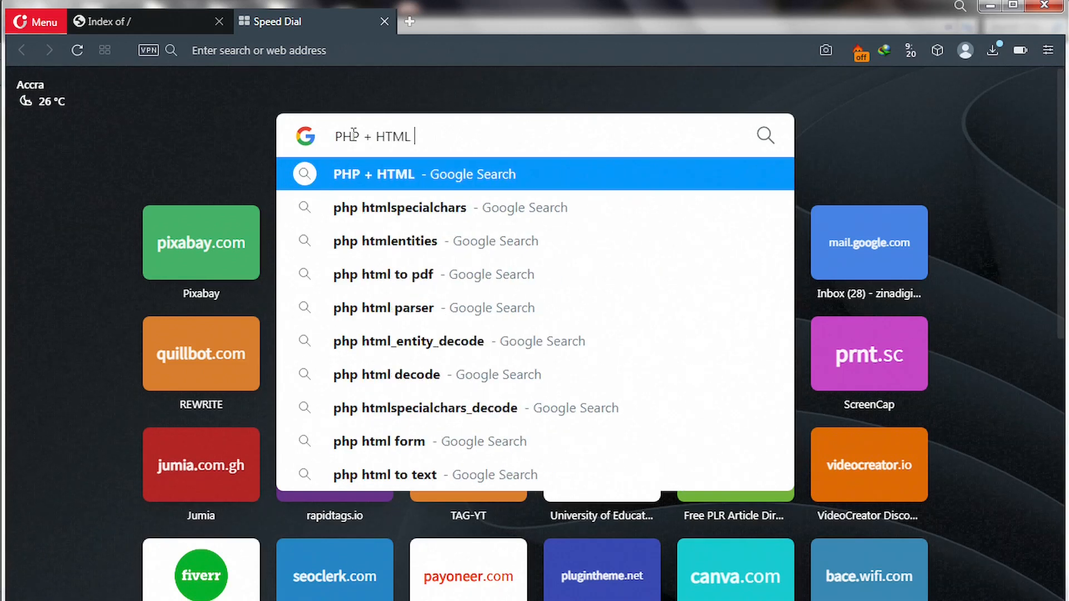
{"action": "type", "text": "+ C"}
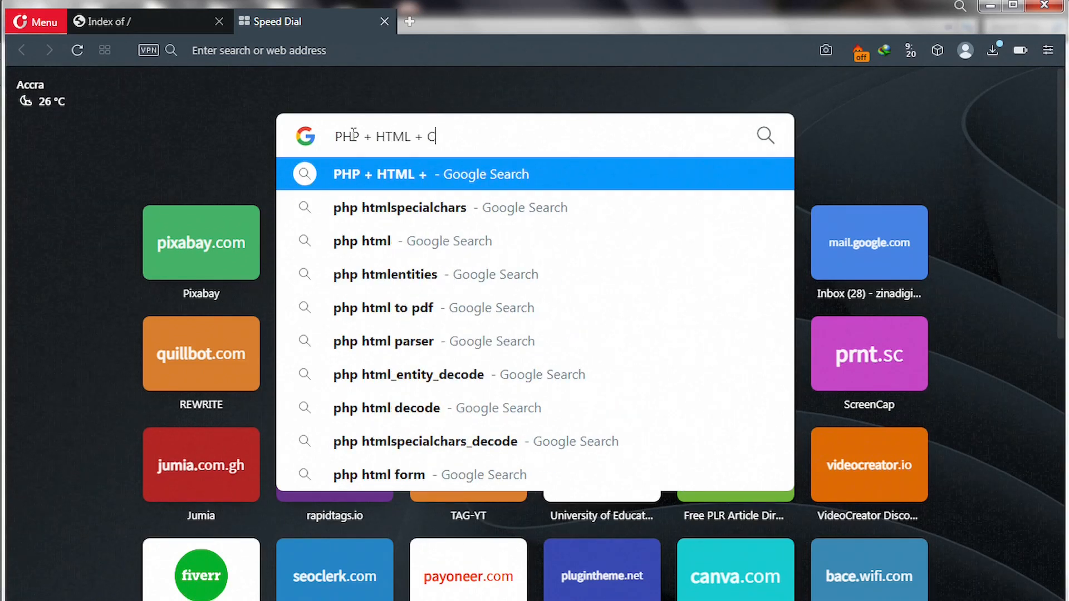
{"action": "type", "text": "SS + JS"}
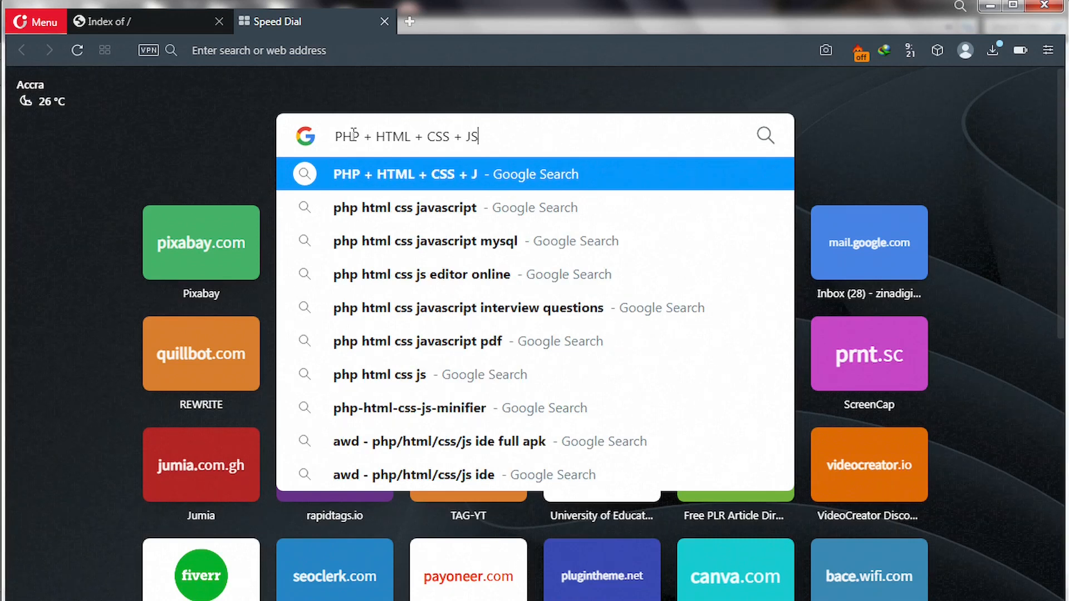
{"action": "key", "text": "shift+Left"}
{"action": "key", "text": "shift+Left"}
{"action": "key", "text": "shift+Left"}
{"action": "key", "text": "shift+Left"}
{"action": "key", "text": "shift+Left"}
{"action": "key", "text": "shift+Left"}
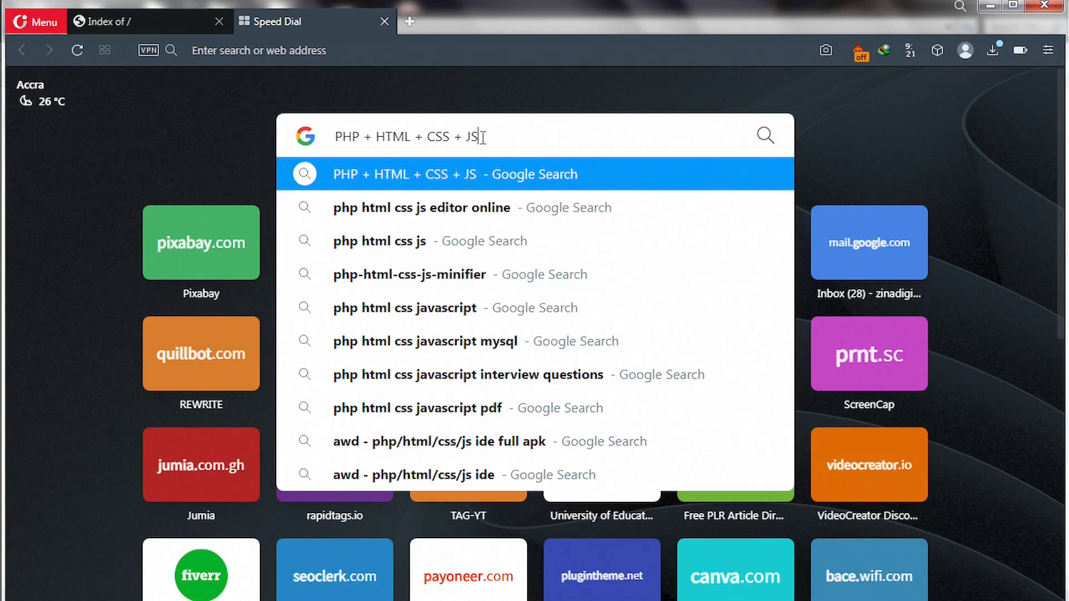
{"action": "key", "text": "shift+Left"}
{"action": "key", "text": "shift+Left"}
{"action": "key", "text": "shift+Left"}
{"action": "key", "text": "shift+Left"}
{"action": "key", "text": "shift+Left"}
{"action": "key", "text": "shift+Left"}
{"action": "key", "text": "shift+Left"}
{"action": "key", "text": "shift+Left"}
{"action": "key", "text": "shift+Left"}
{"action": "key", "text": "shift+Left"}
{"action": "key", "text": "shift+Left"}
{"action": "key", "text": "shift+Left"}
{"action": "key", "text": "shift+Left"}
{"action": "key", "text": "shift+Left"}
{"action": "key", "text": "shift+Left"}
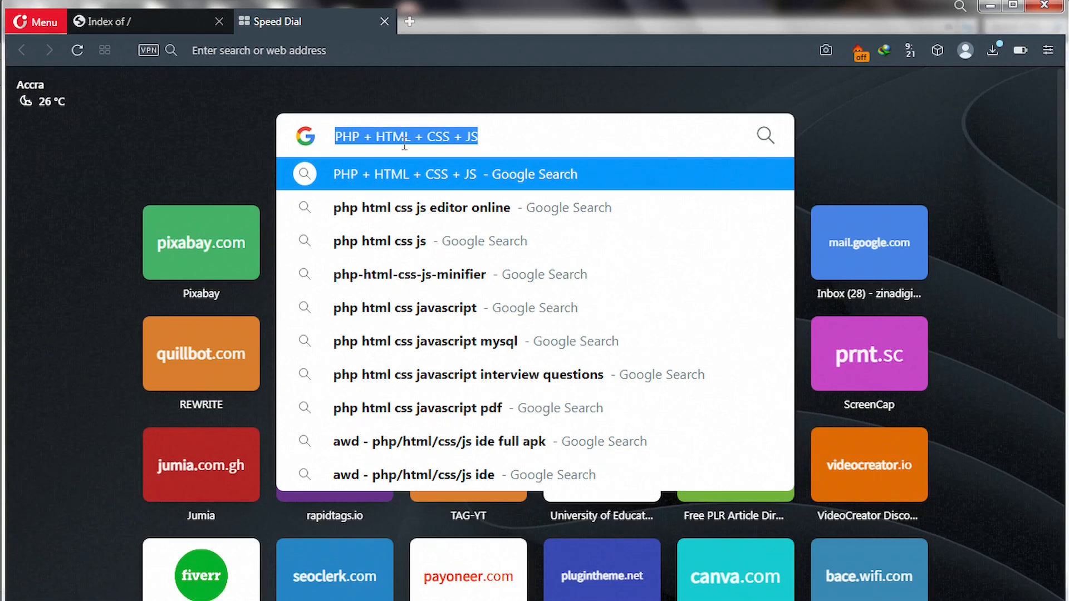
{"action": "left_click", "coordinate": [485, 141]}
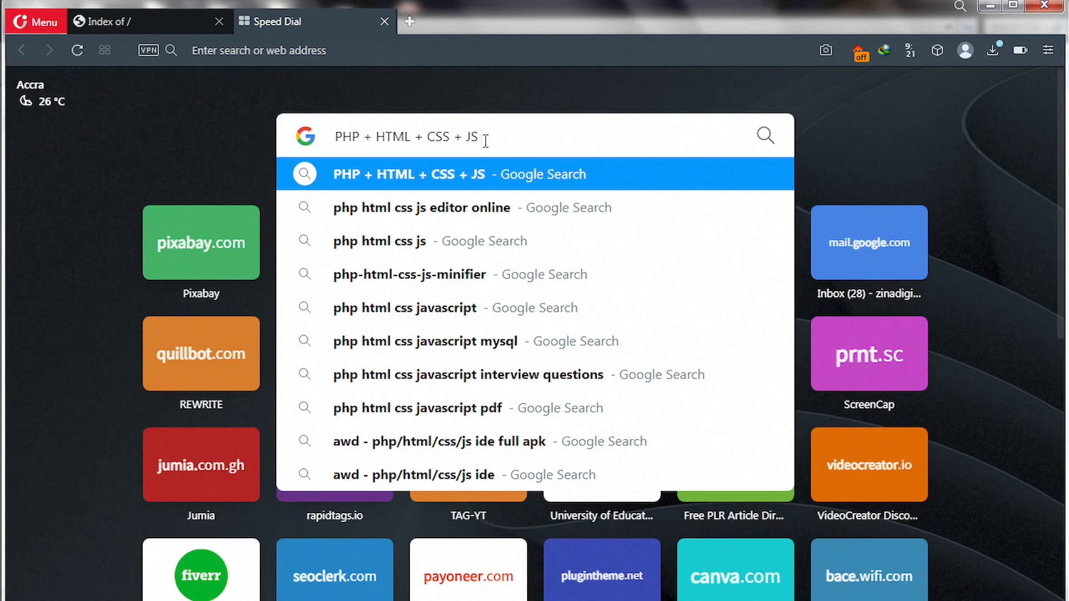
{"action": "type", "text": "+"}
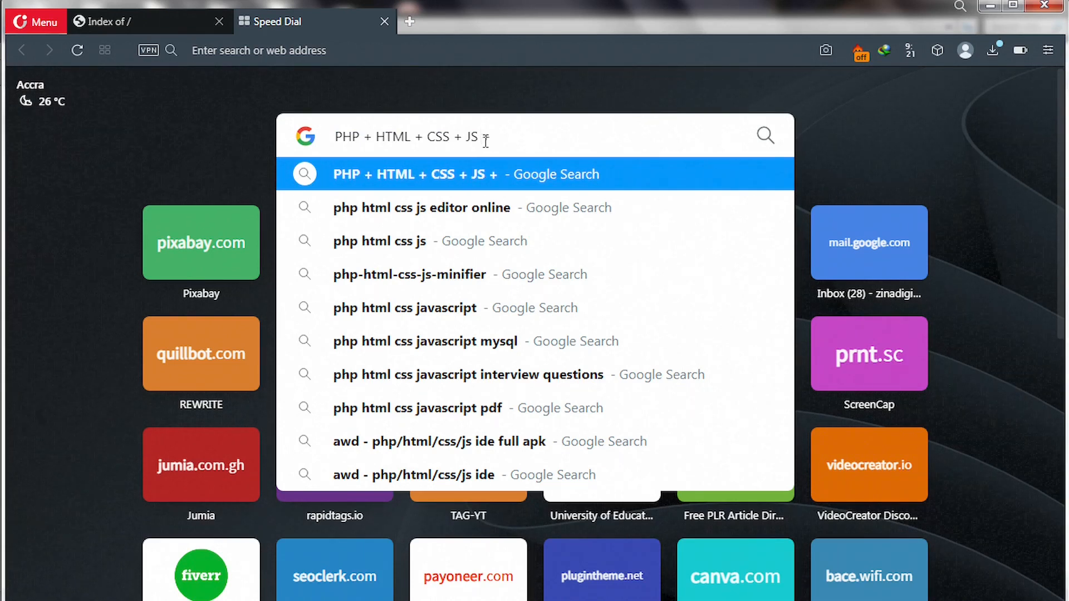
{"action": "type", "text": " MY"}
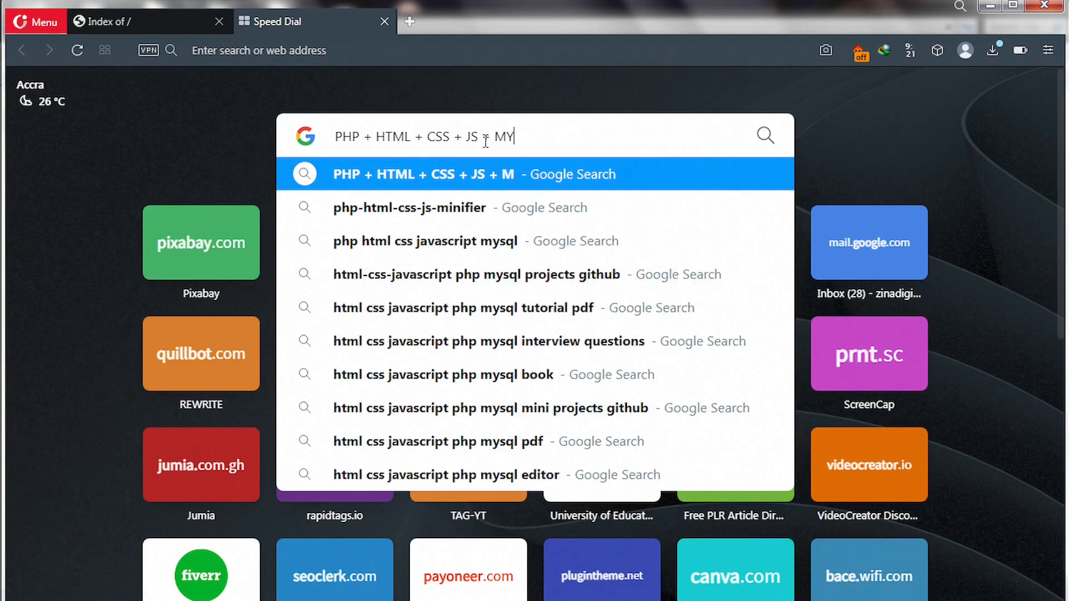
{"action": "type", "text": "SQL"}
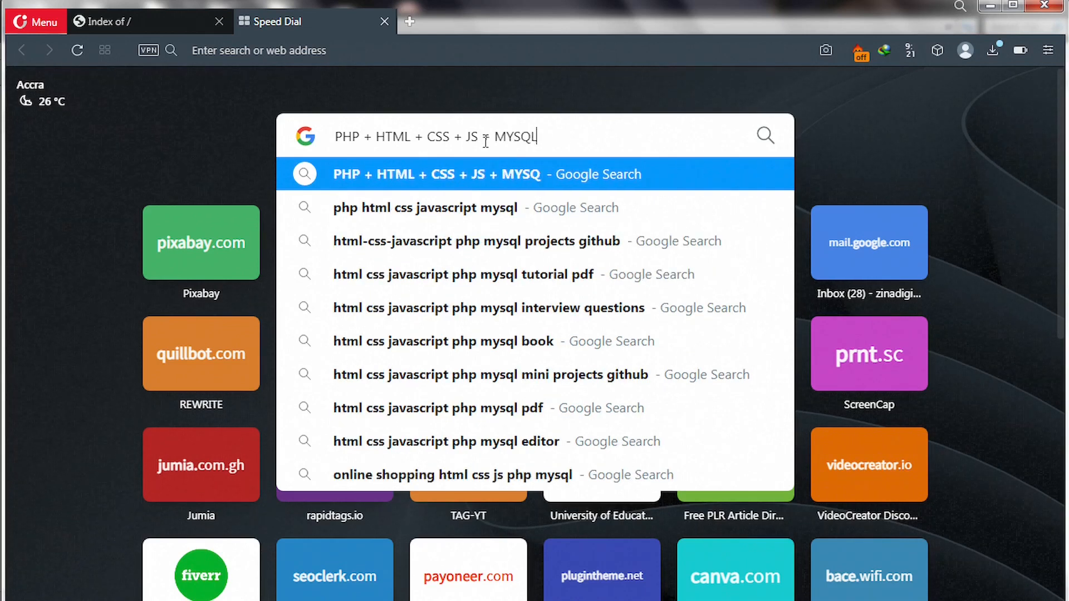
{"action": "type", "text": "I"}
Select and deselect the search query text, leaving the caret at its start.
{"action": "left_click_drag", "start_coordinate": [557, 138], "coordinate": [342, 142]}
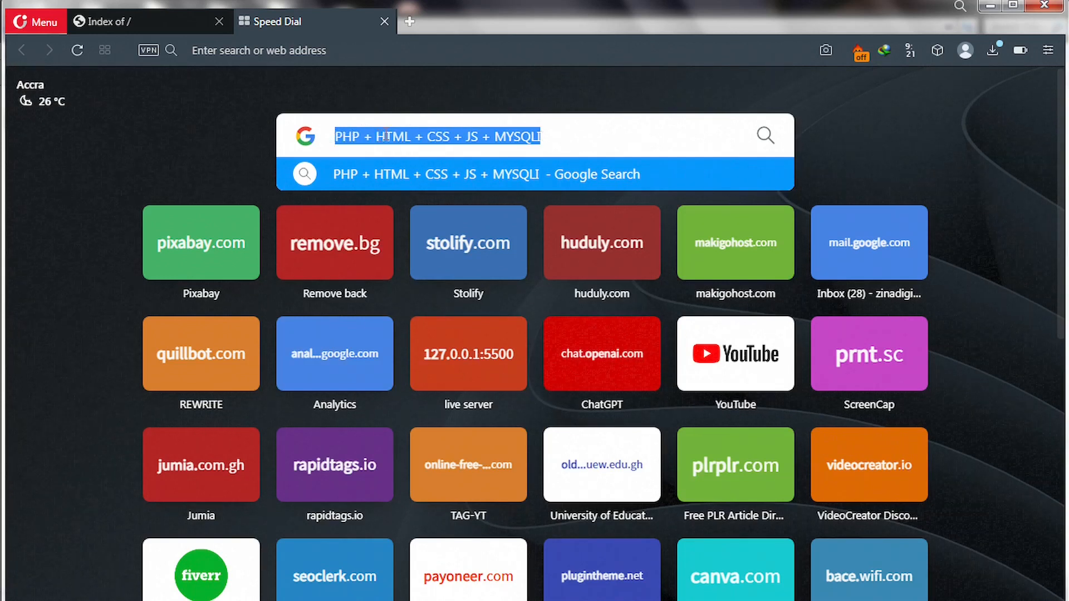
{"action": "left_click", "coordinate": [362, 137]}
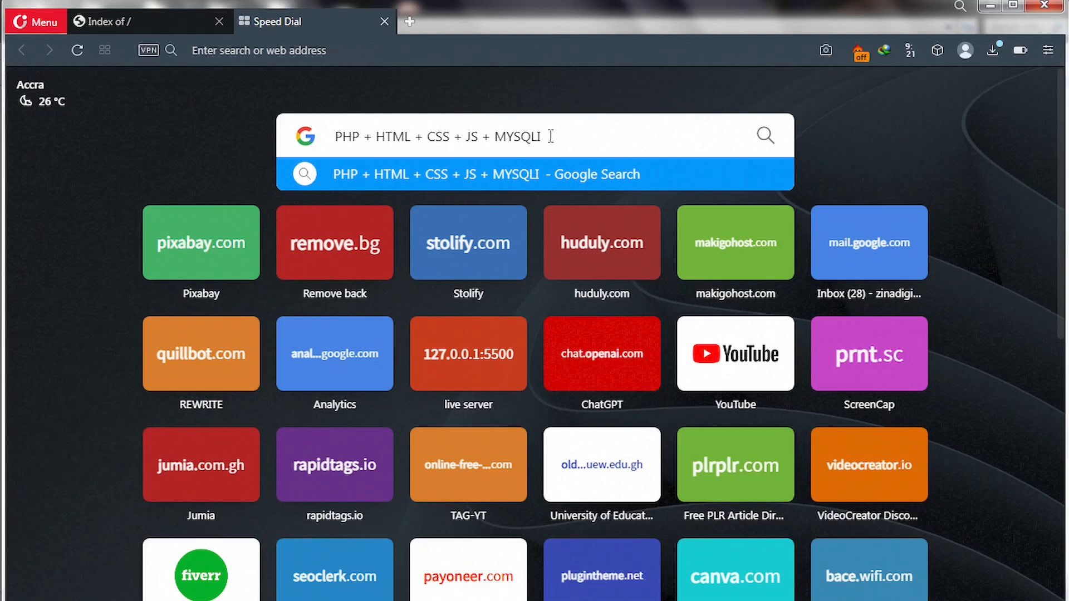
{"action": "left_click_drag", "start_coordinate": [550, 137], "coordinate": [321, 143]}
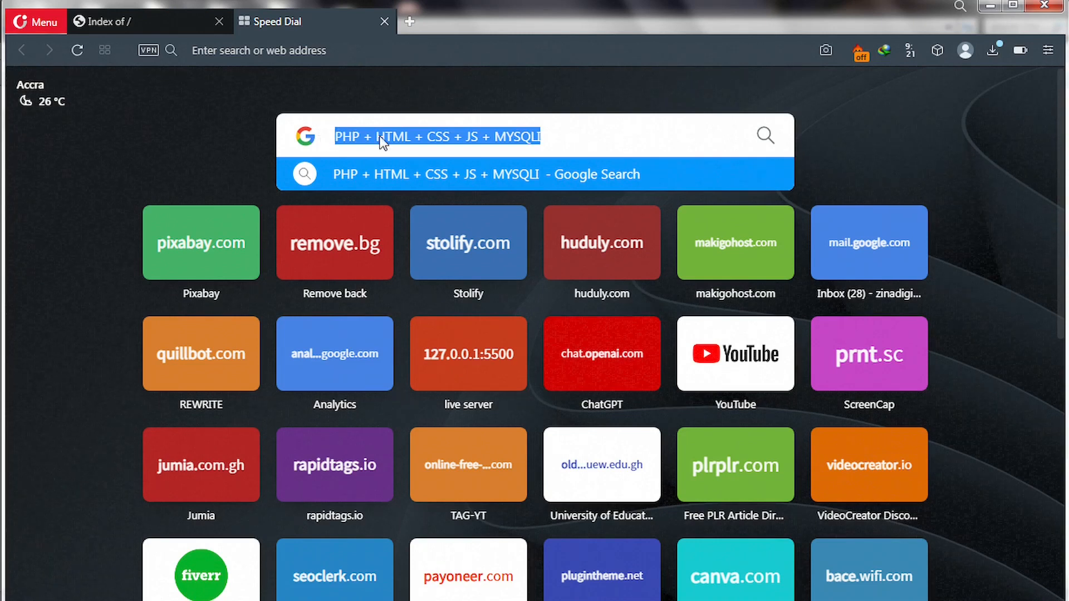
{"action": "left_click", "coordinate": [431, 137]}
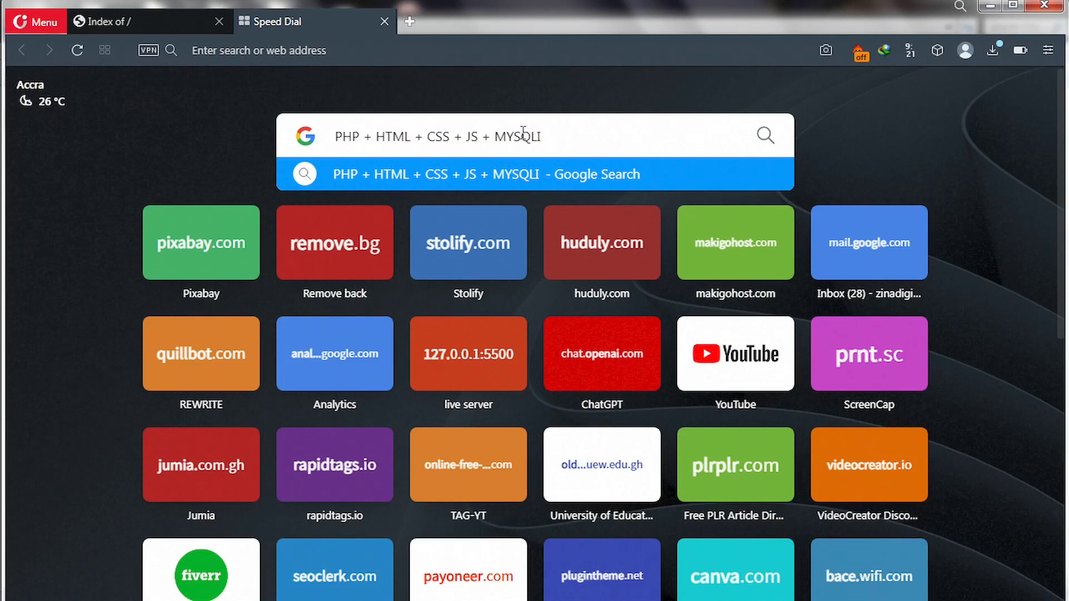
{"action": "left_click", "coordinate": [554, 138]}
{"action": "left_click_drag", "start_coordinate": [542, 139], "coordinate": [329, 145]}
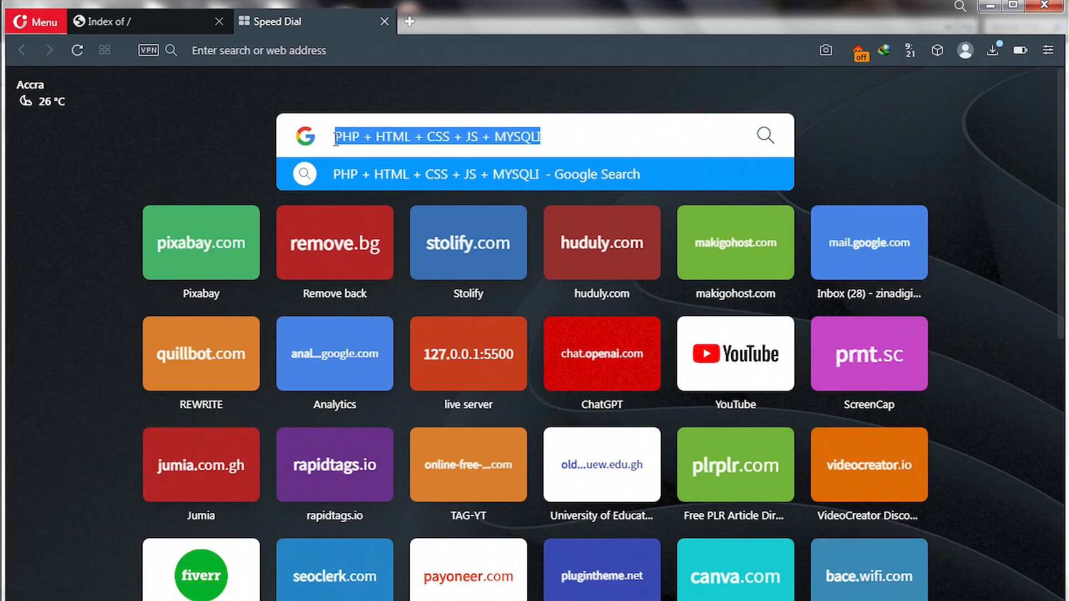
{"action": "left_click", "coordinate": [404, 137]}
{"action": "left_click", "coordinate": [336, 136]}
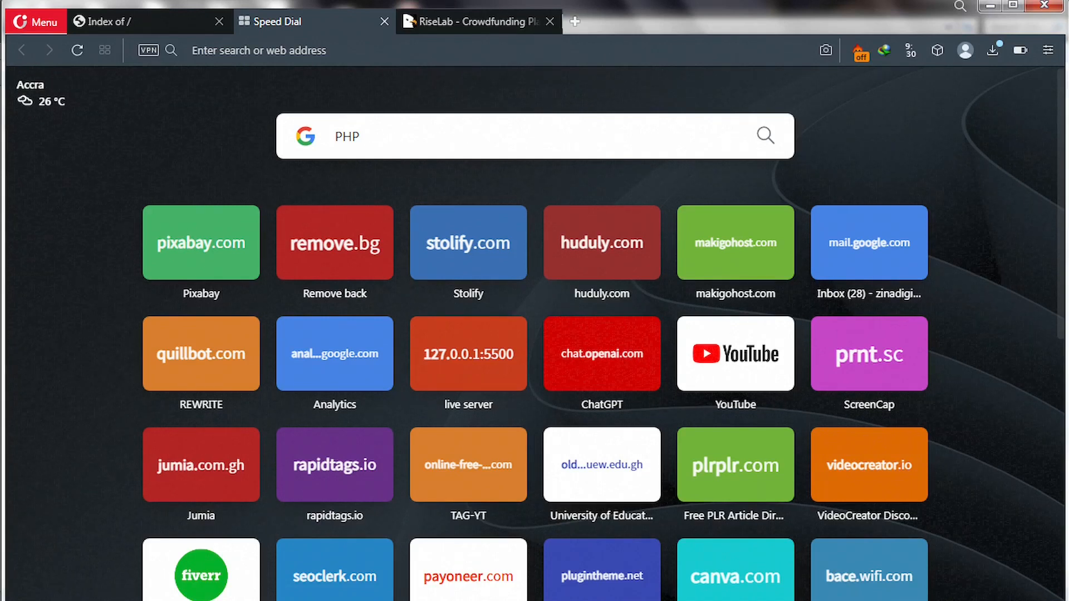
Add the $49 RiseLab Crowdfunding Platform item to the CodeCanyon cart and go to checkout.
{"action": "left_click", "coordinate": [458, 22]}
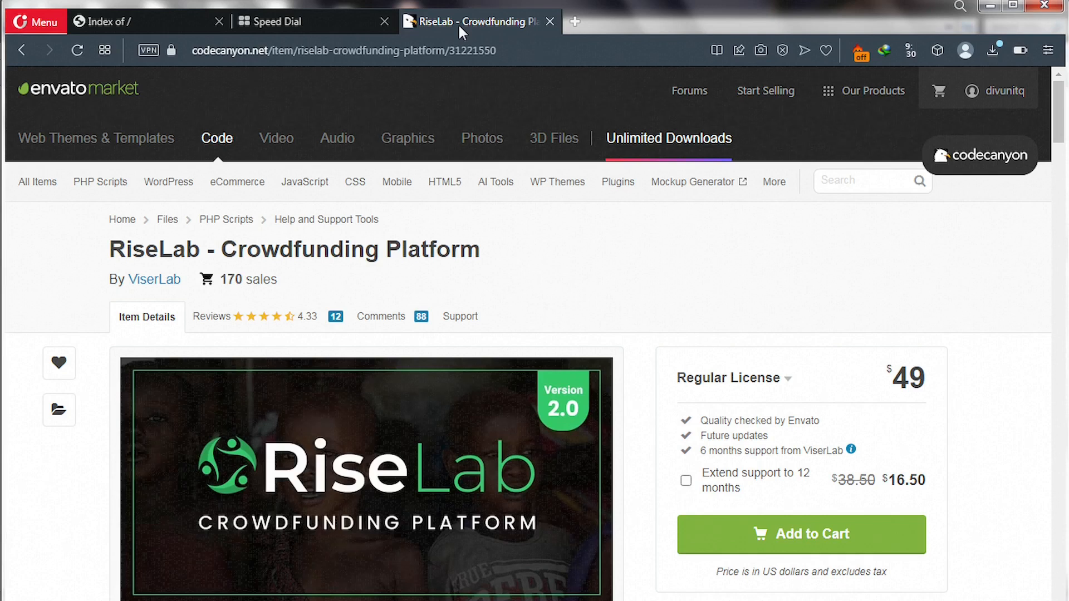
{"action": "mouse_move", "coordinate": [397, 181]}
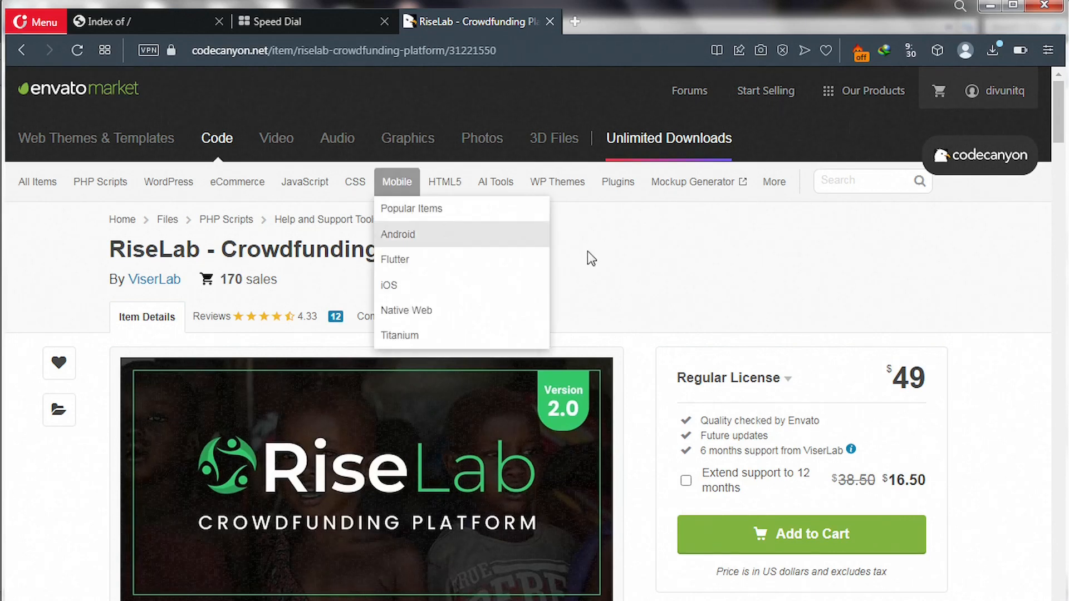
{"action": "scroll", "coordinate": [590, 261], "scroll_direction": "down", "scroll_amount": 2}
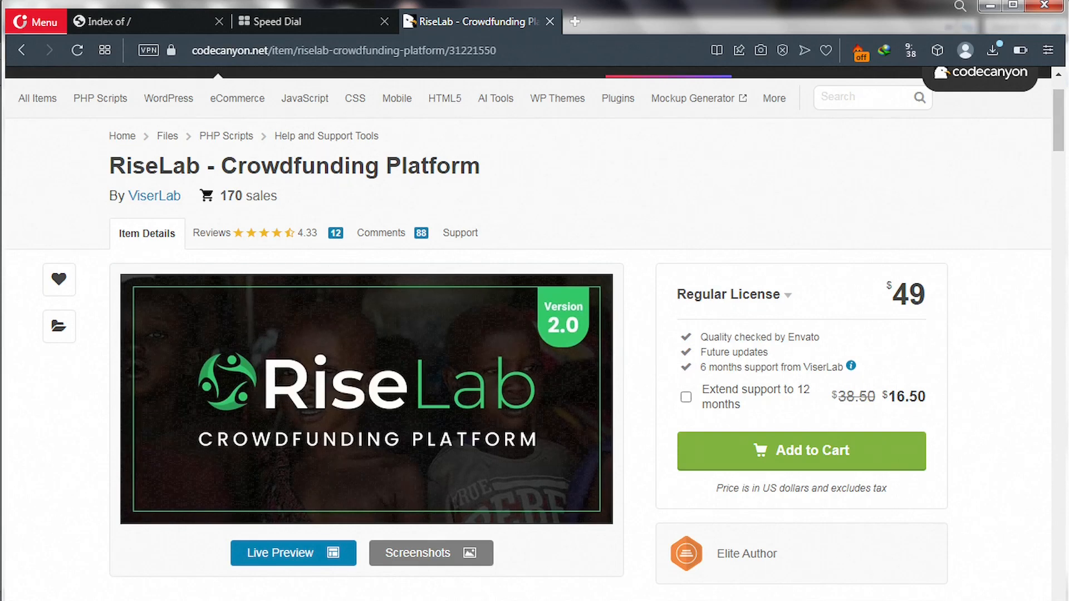
{"action": "left_click", "coordinate": [811, 454]}
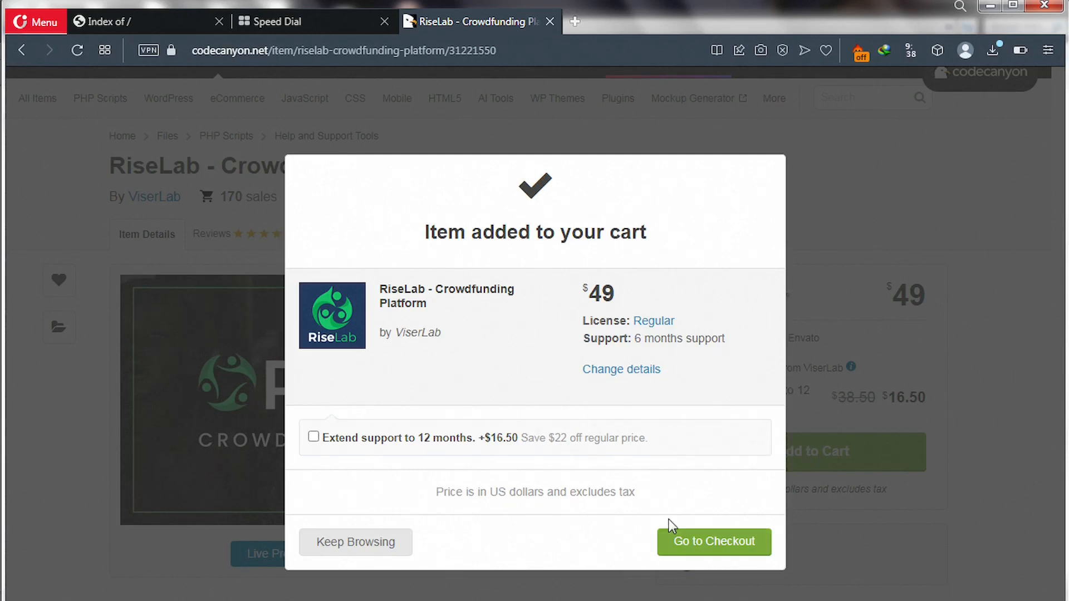
{"action": "left_click", "coordinate": [686, 548]}
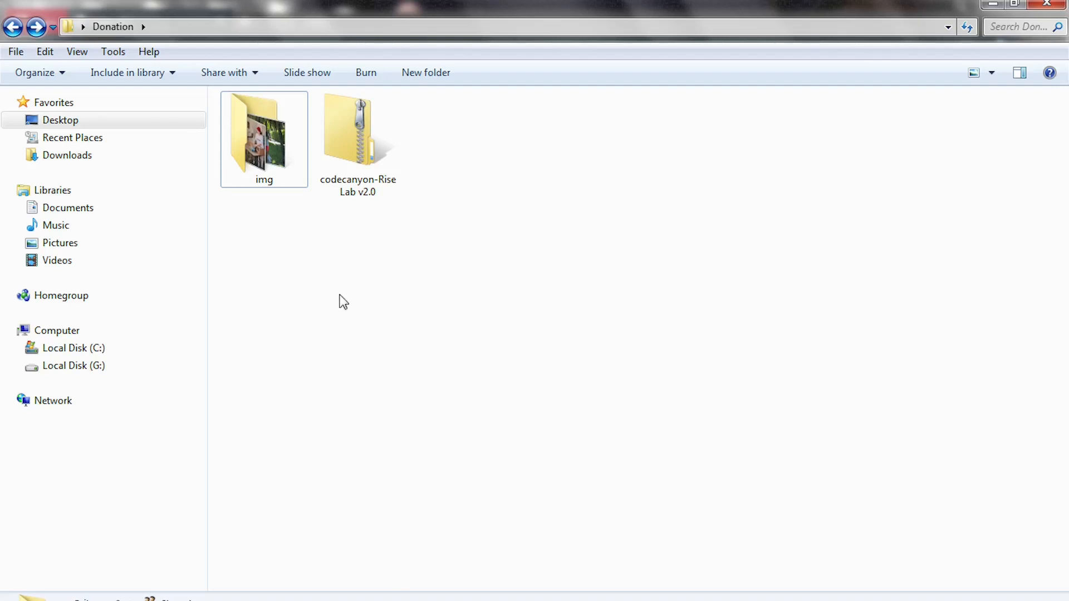
Extract the codecanyon-RiseLab v2.0 zip into a same-named folder inside Donation.
{"action": "left_click", "coordinate": [355, 165]}
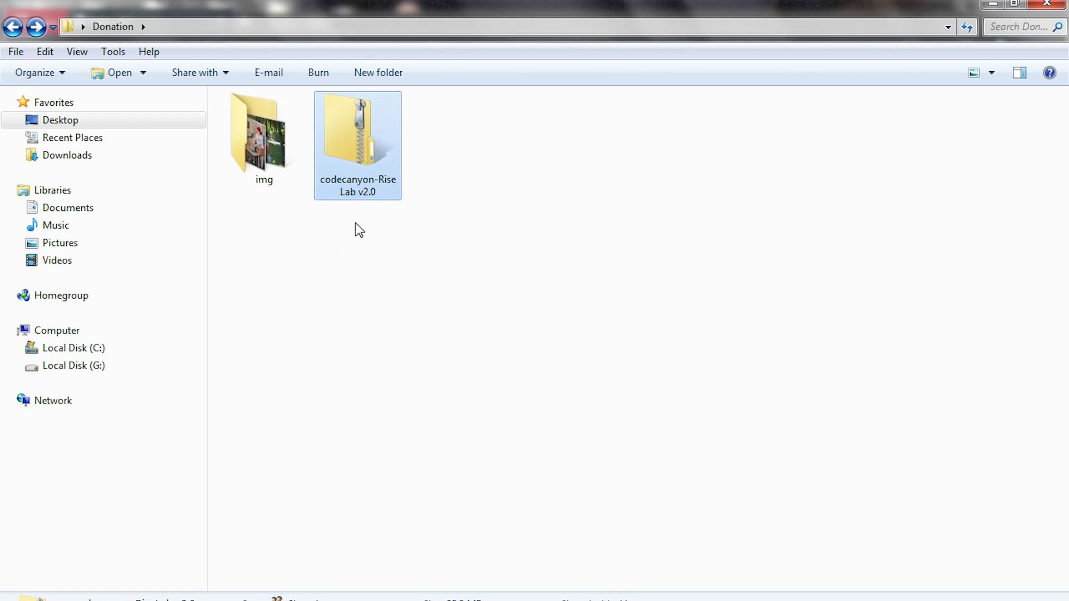
{"action": "right_click", "coordinate": [352, 172]}
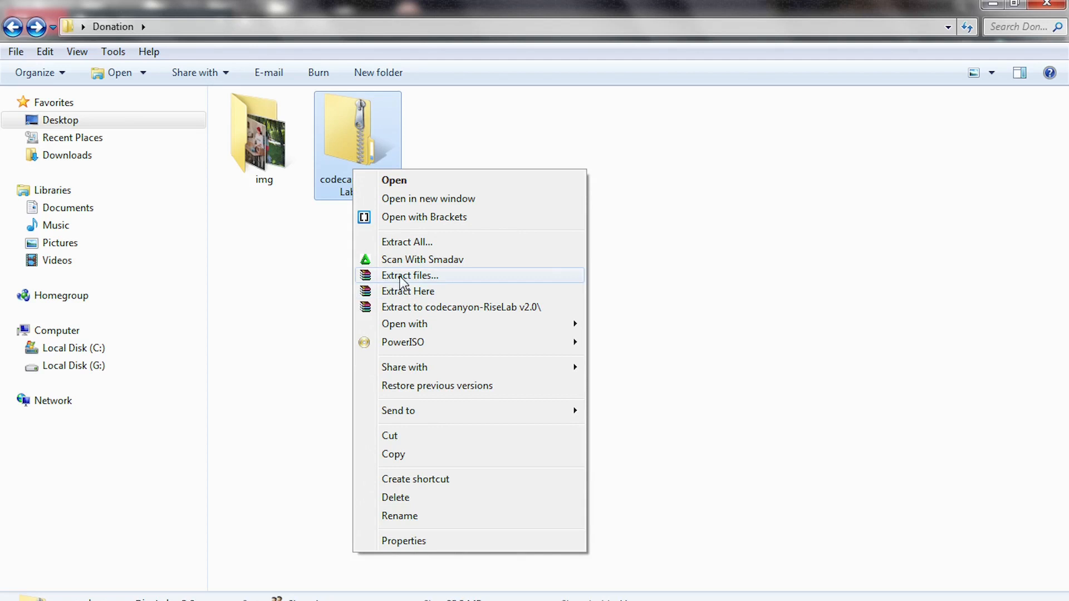
{"action": "left_click", "coordinate": [402, 278]}
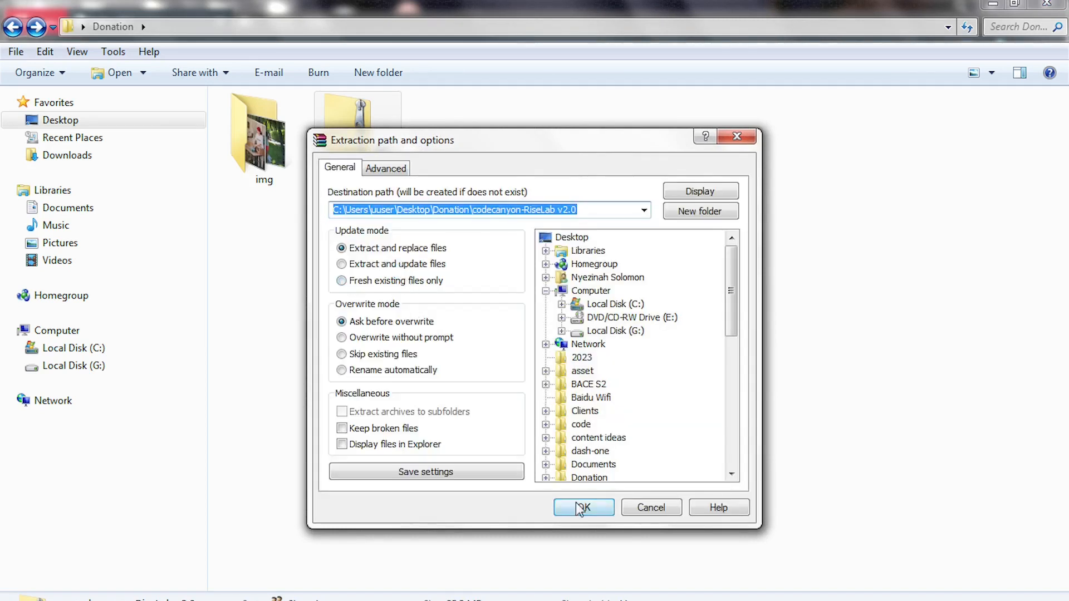
{"action": "left_click", "coordinate": [578, 508]}
{"action": "left_click", "coordinate": [578, 509]}
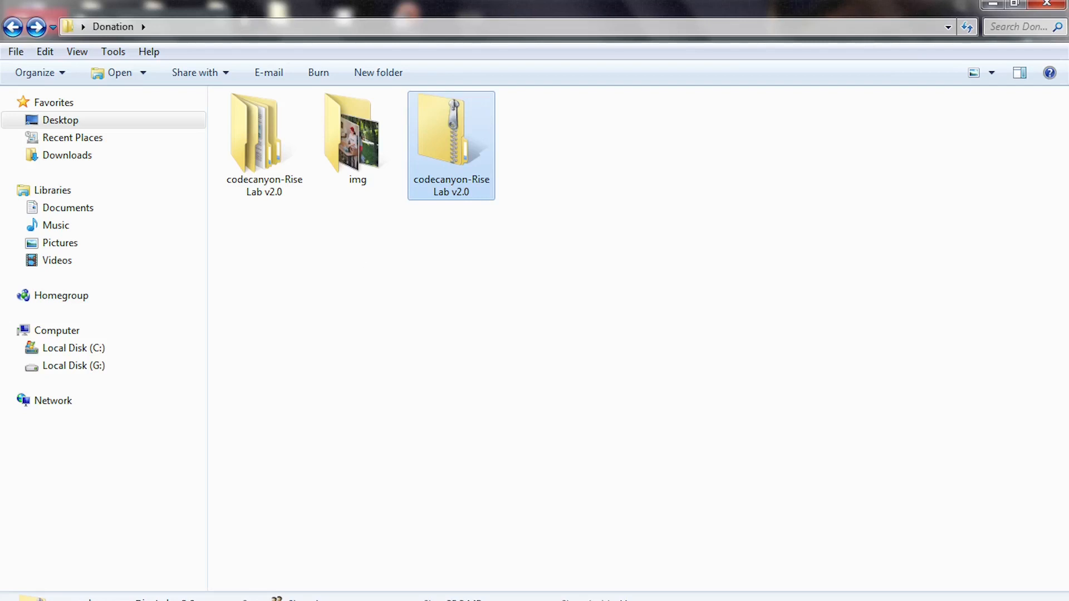
{"action": "left_click", "coordinate": [266, 161]}
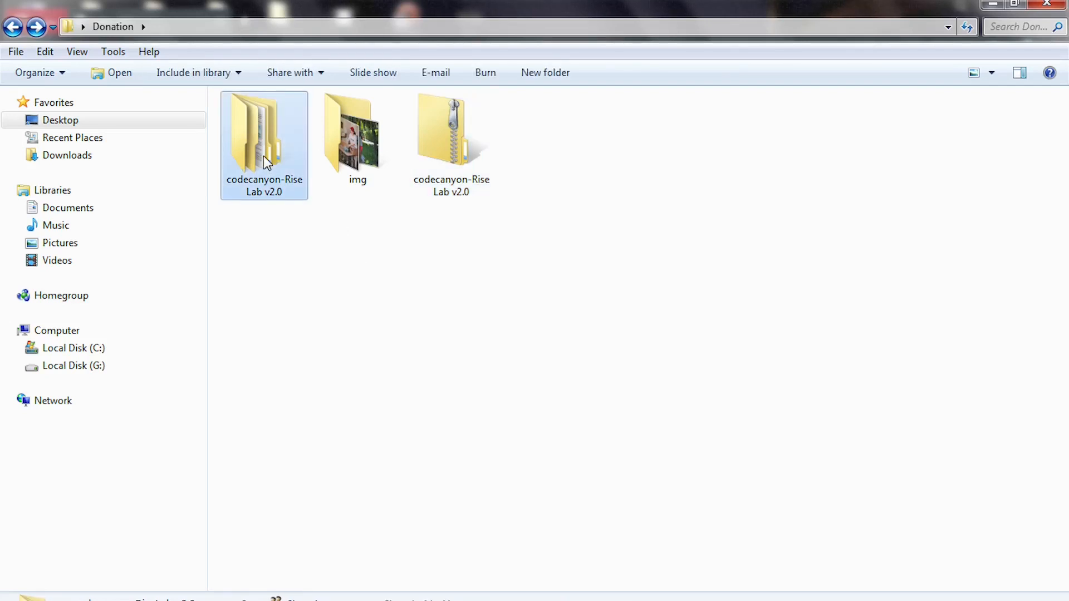
Open the extracted folder, then its inner codecanyon-RiseLab v2.0 folder holding Documents, Files, Updates and readme!
{"action": "double_click", "coordinate": [263, 157]}
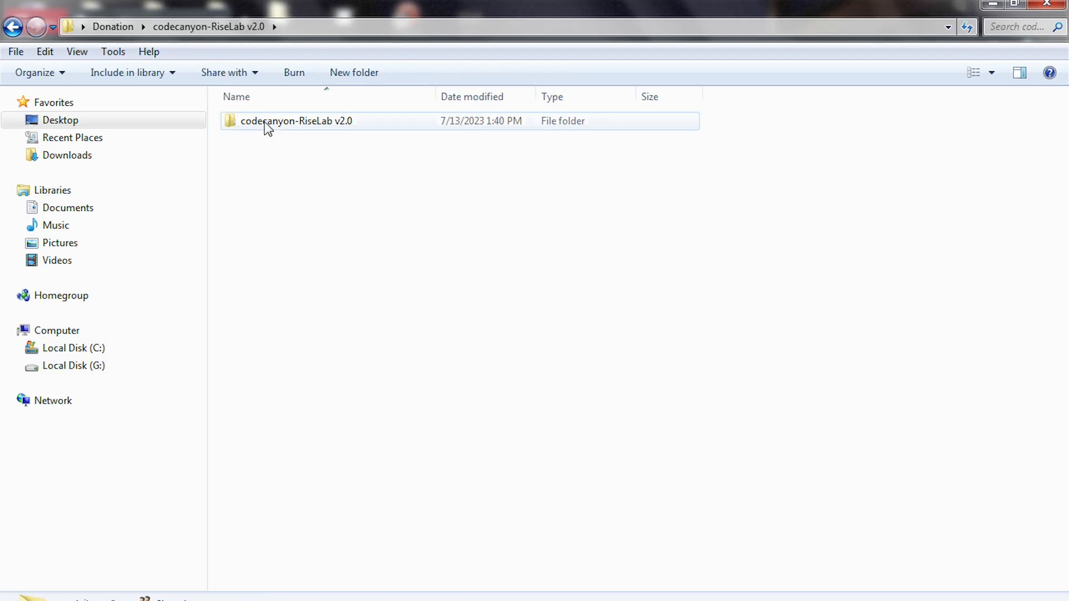
{"action": "left_click", "coordinate": [268, 126]}
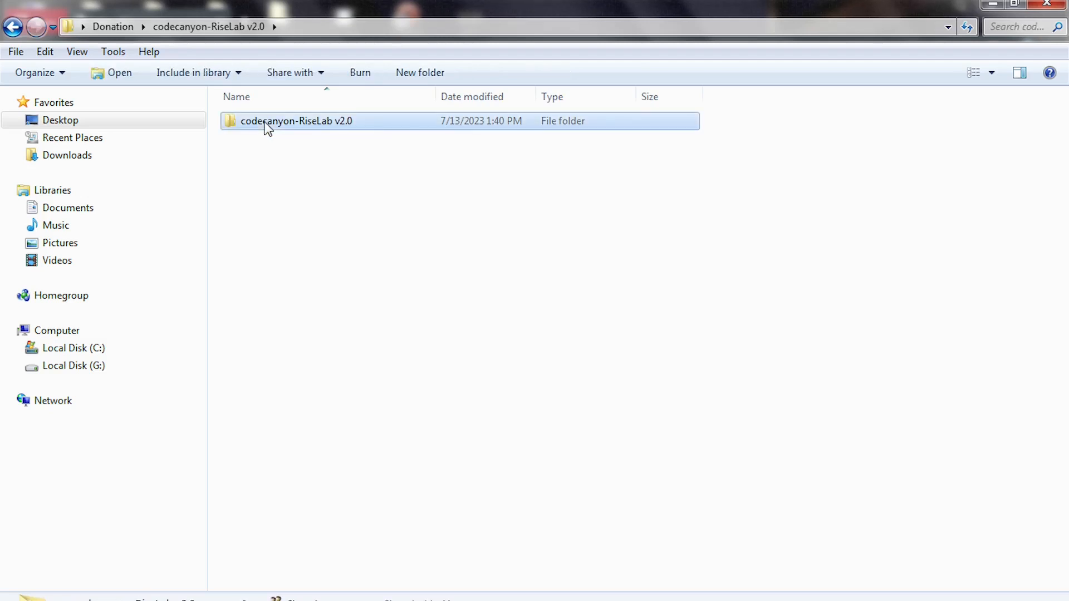
{"action": "left_click", "coordinate": [267, 125]}
{"action": "double_click", "coordinate": [384, 125]}
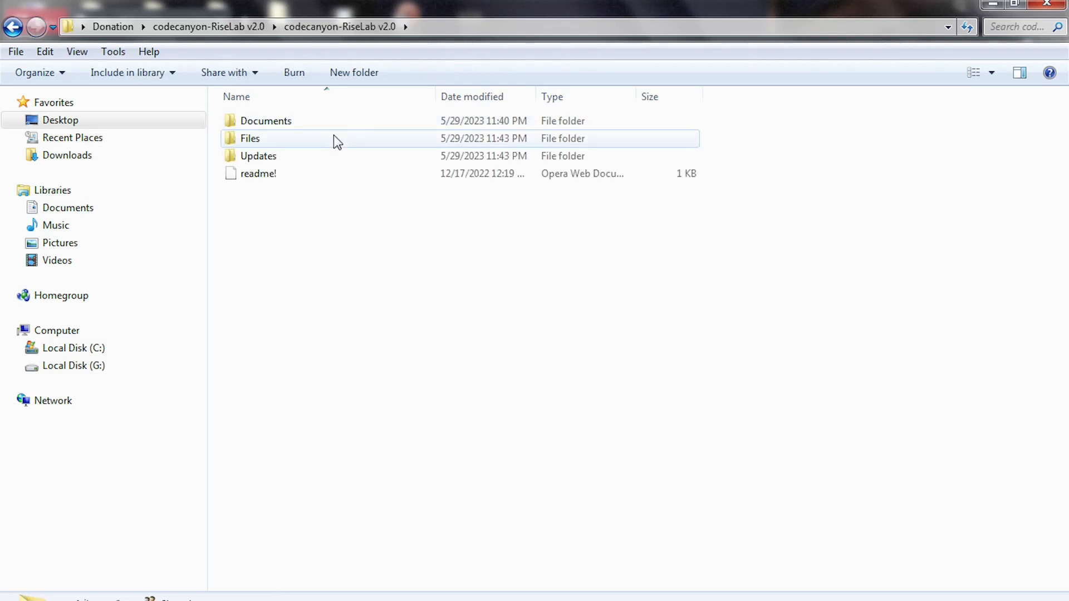
{"action": "left_click", "coordinate": [257, 144]}
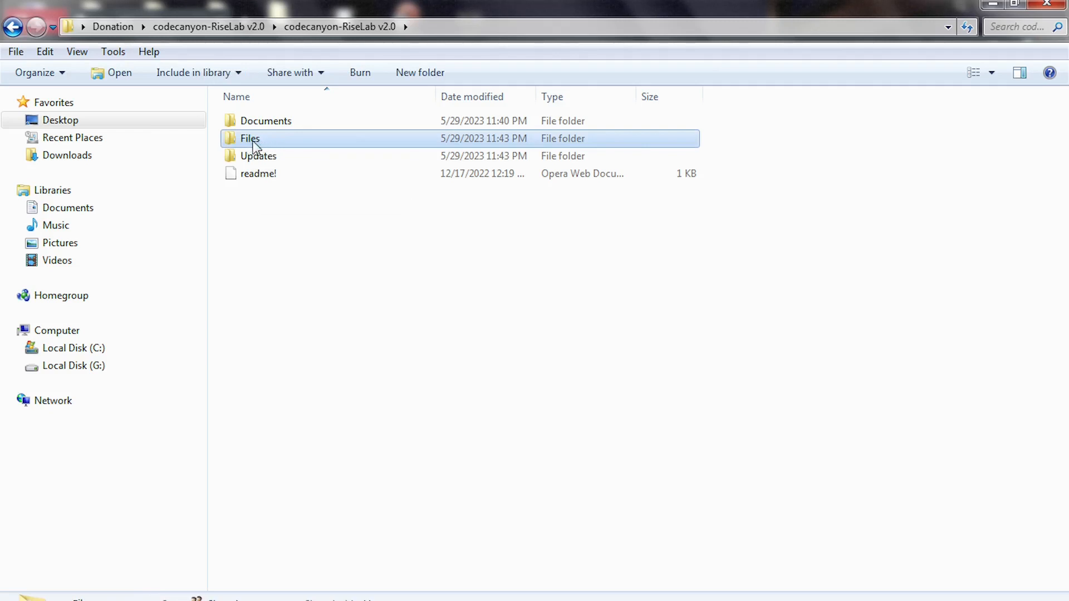
Archive the Files folder as a ZIP-format Files.zip with WinRAR, then select the new zip.
{"action": "right_click", "coordinate": [269, 139]}
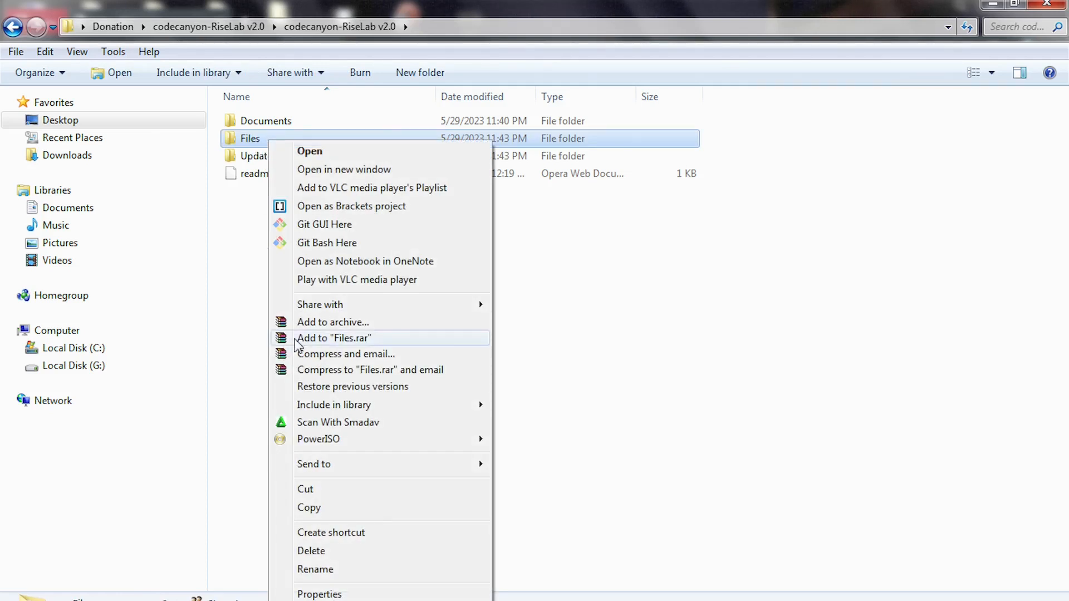
{"action": "left_click", "coordinate": [333, 323]}
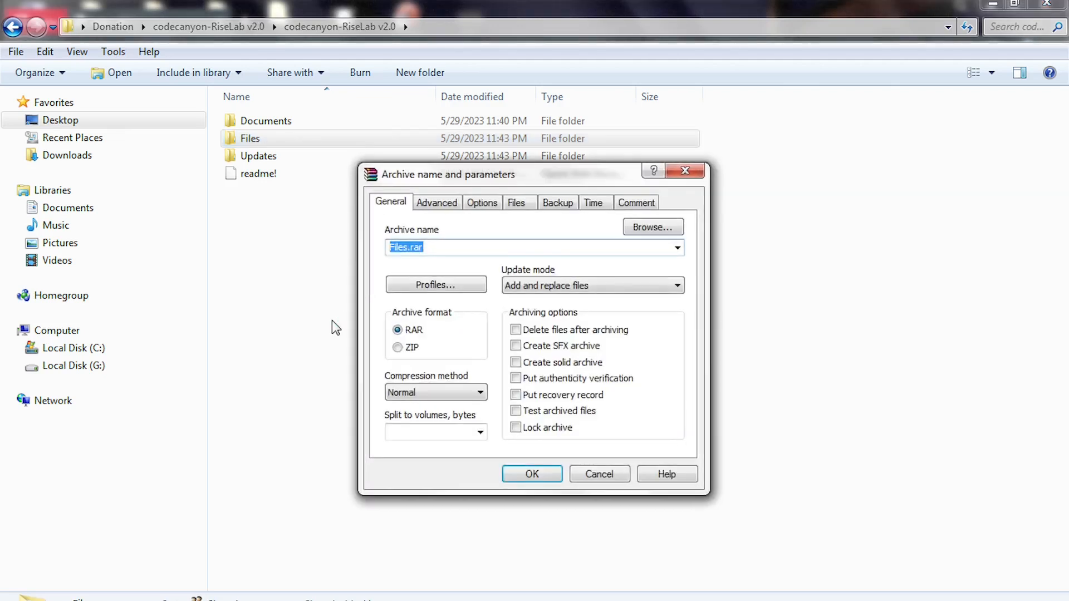
{"action": "left_click", "coordinate": [401, 347]}
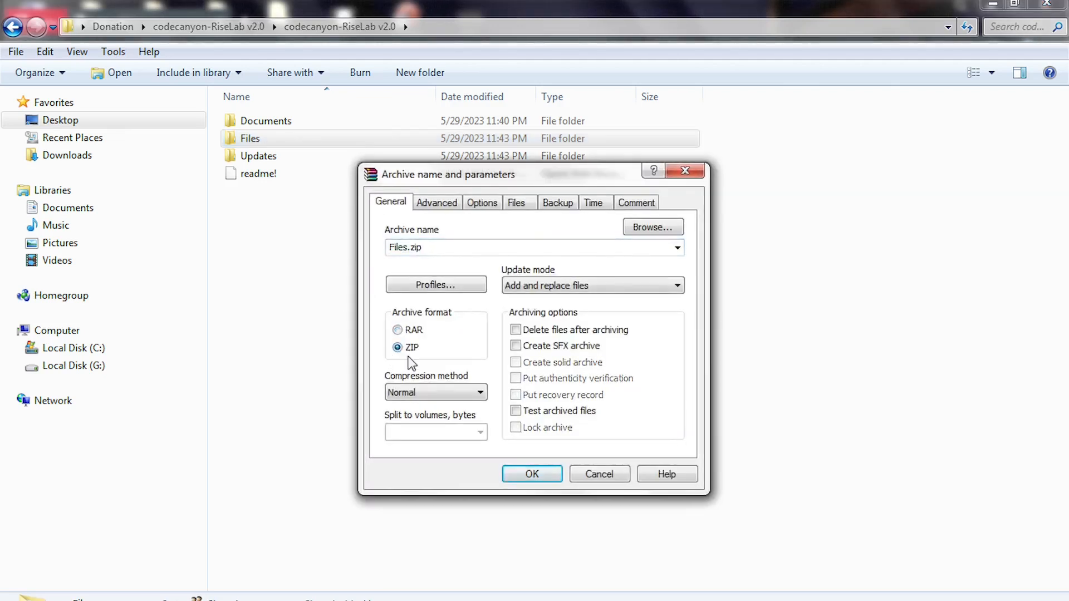
{"action": "left_click", "coordinate": [514, 474]}
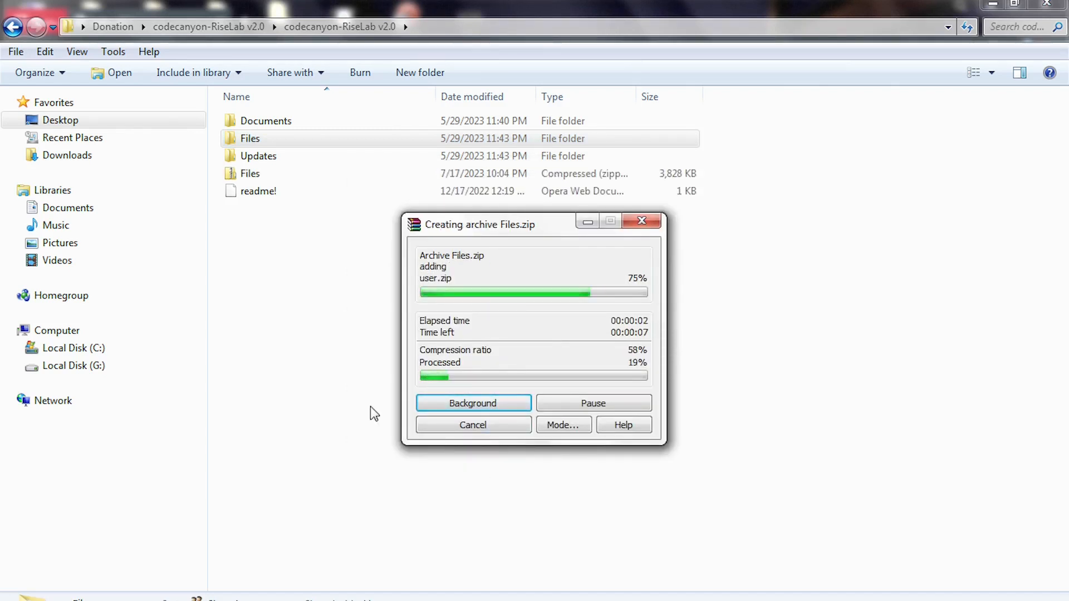
{"action": "left_click", "coordinate": [252, 139]}
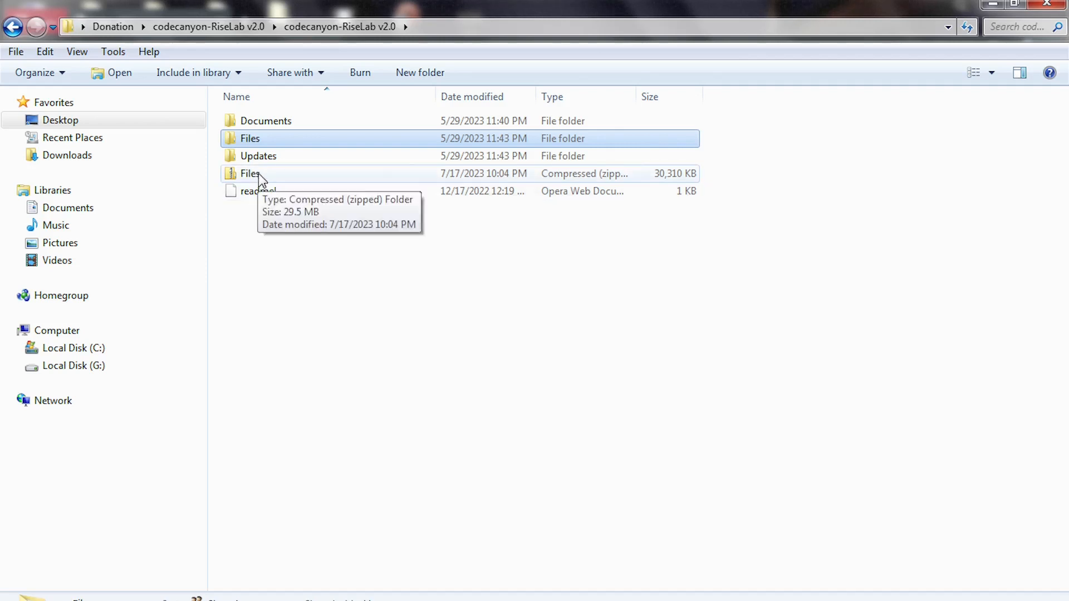
{"action": "left_click", "coordinate": [258, 173]}
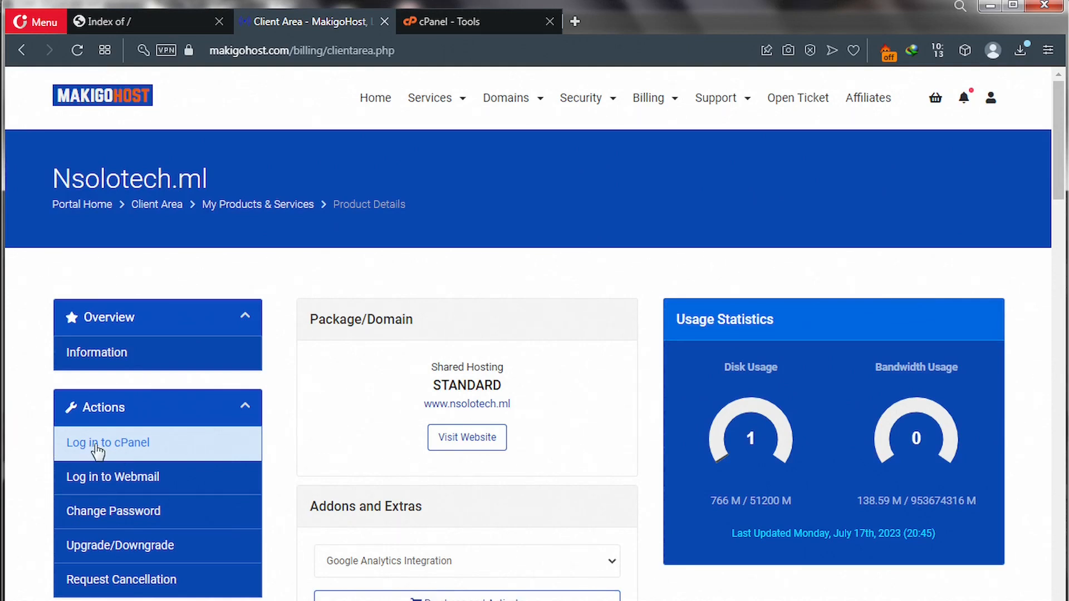
Search the cPanel tools for 'file' and launch File Manager.
{"action": "left_click", "coordinate": [433, 25]}
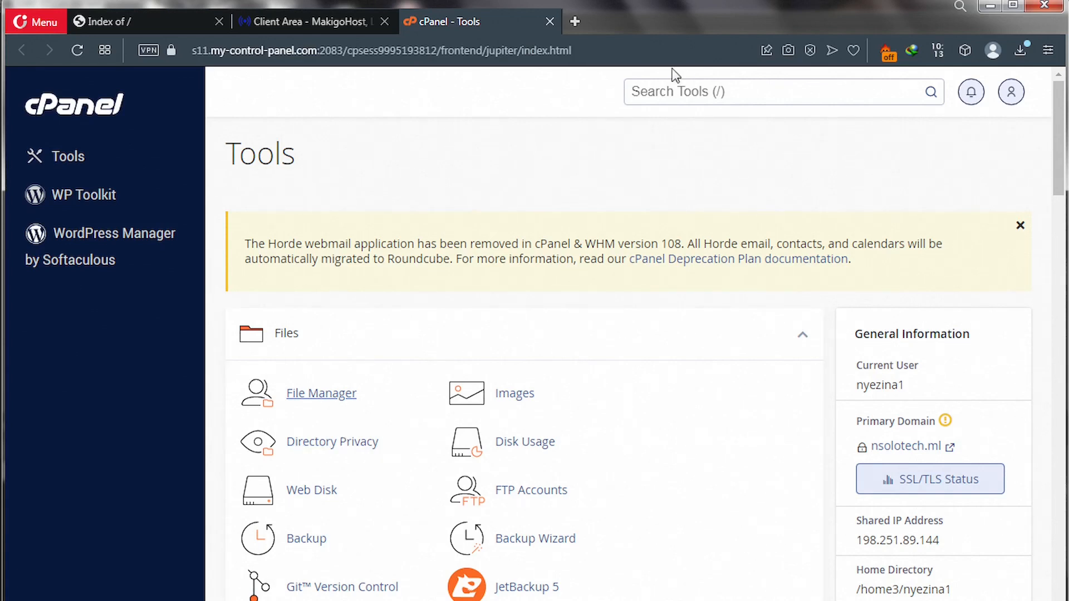
{"action": "left_click", "coordinate": [670, 92]}
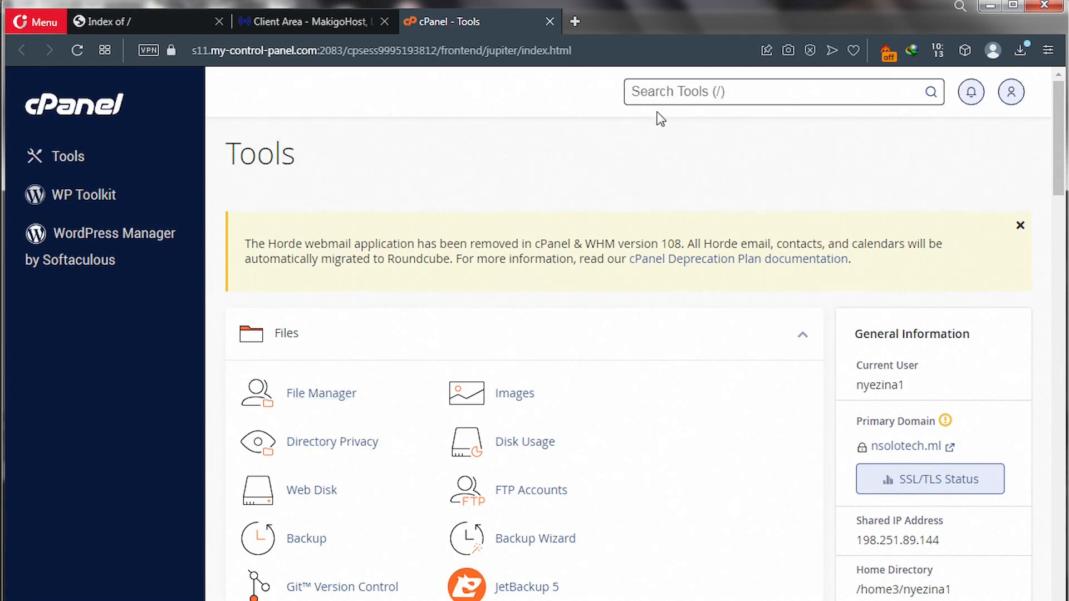
{"action": "type", "text": "file"}
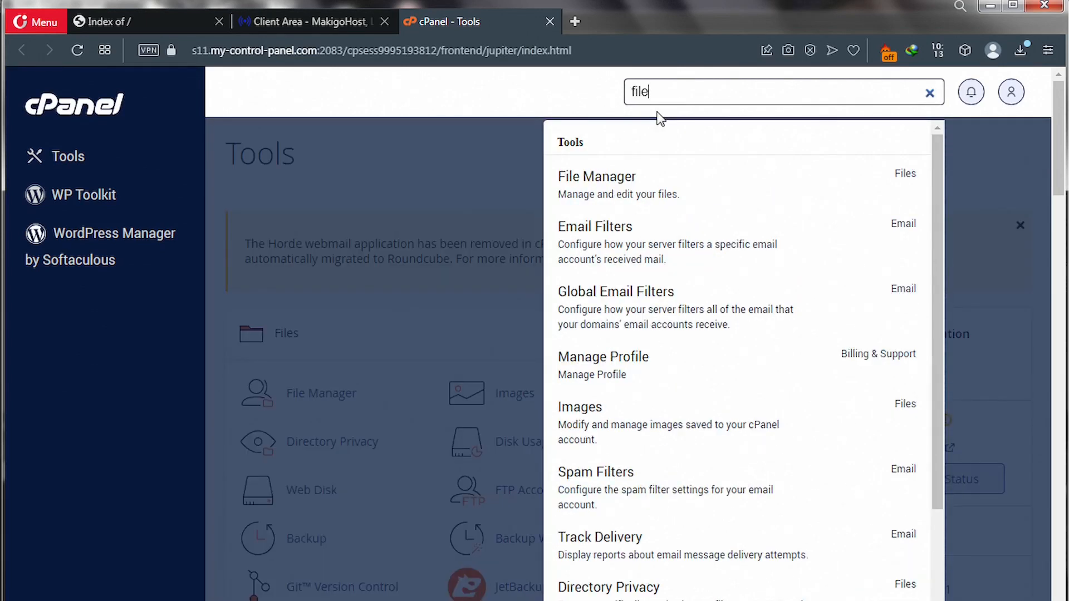
{"action": "left_click", "coordinate": [617, 179]}
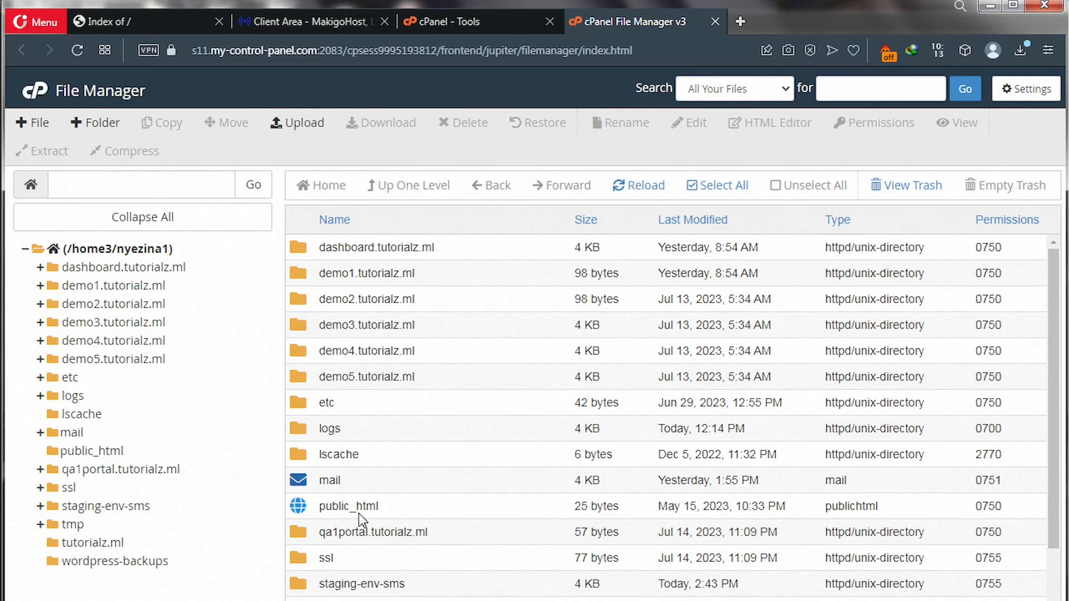
Enter the public_html folder and bring up its File Upload page.
{"action": "double_click", "coordinate": [304, 511]}
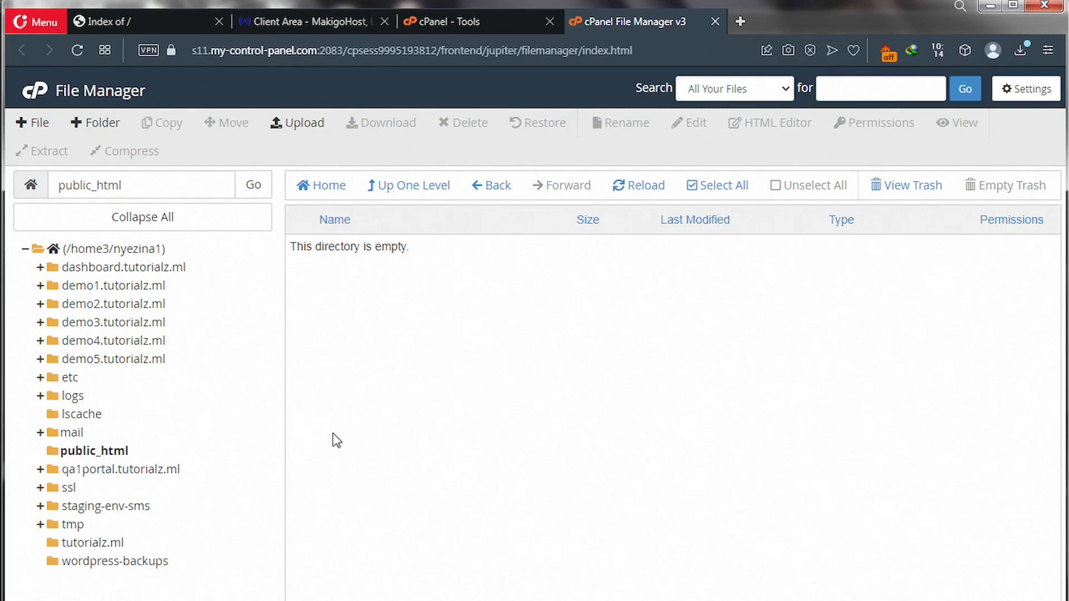
{"action": "left_click", "coordinate": [305, 134]}
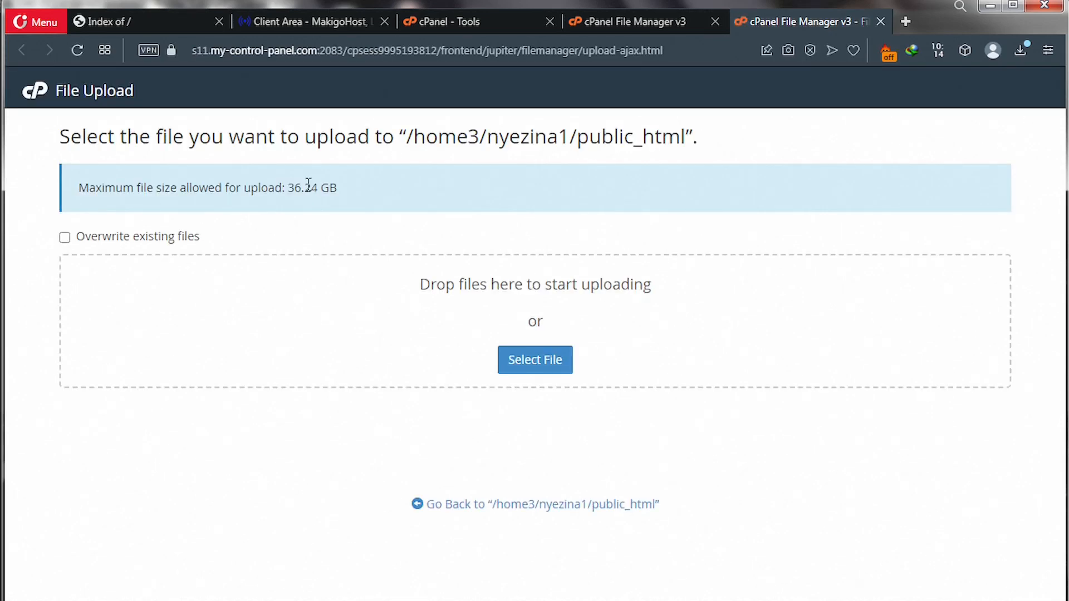
Choose the 29.5 MB Files zip inside the nested codecanyon-RiseLab v2.0 folders for upload.
{"action": "left_click", "coordinate": [519, 363]}
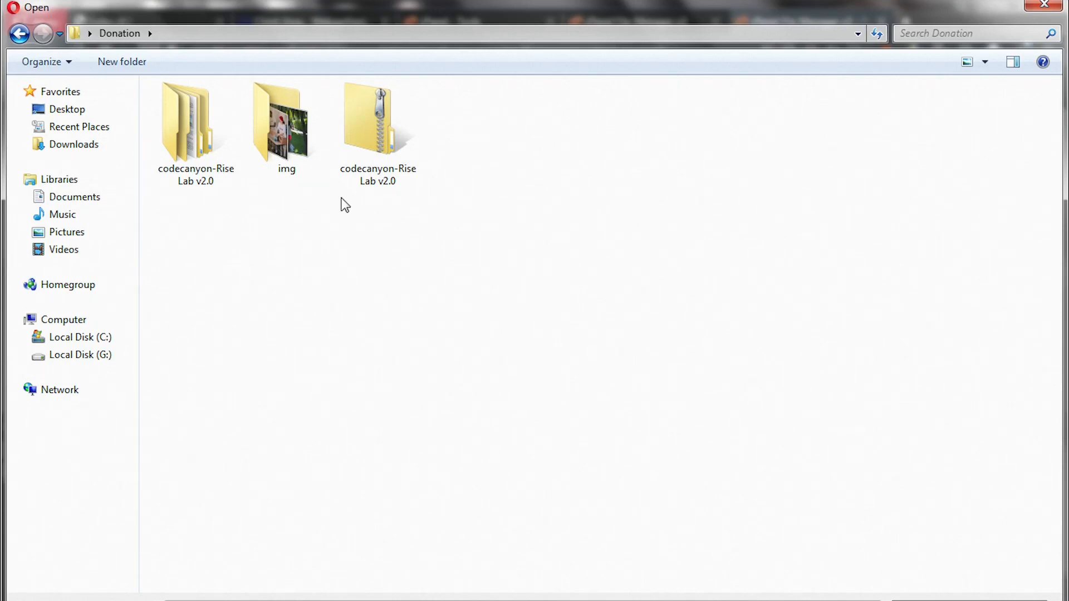
{"action": "double_click", "coordinate": [206, 166]}
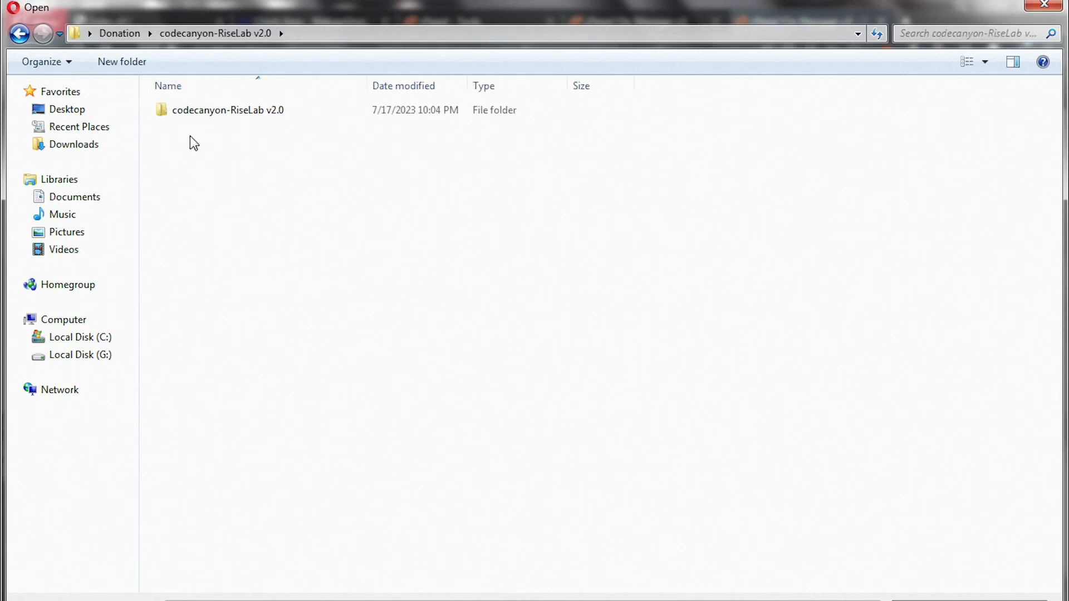
{"action": "left_click", "coordinate": [225, 112]}
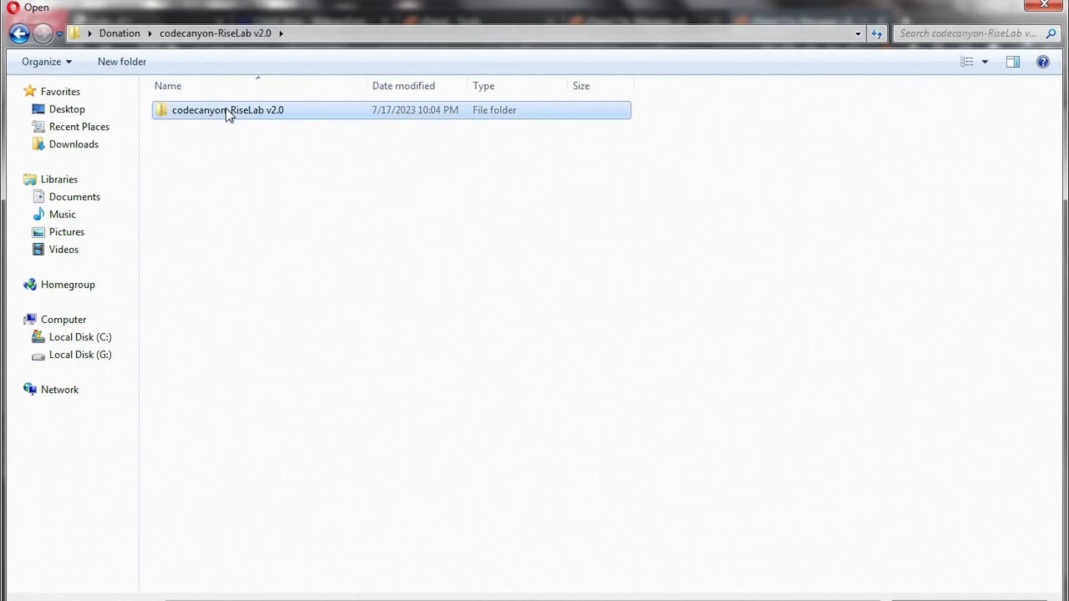
{"action": "double_click", "coordinate": [229, 111]}
{"action": "left_click", "coordinate": [188, 163]}
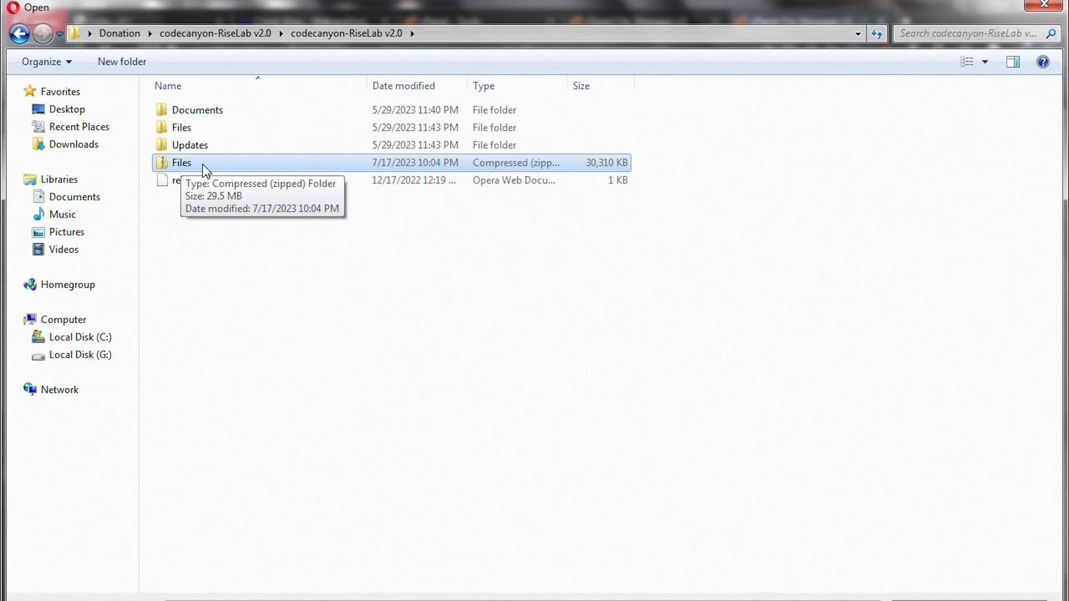
{"action": "double_click", "coordinate": [203, 165]}
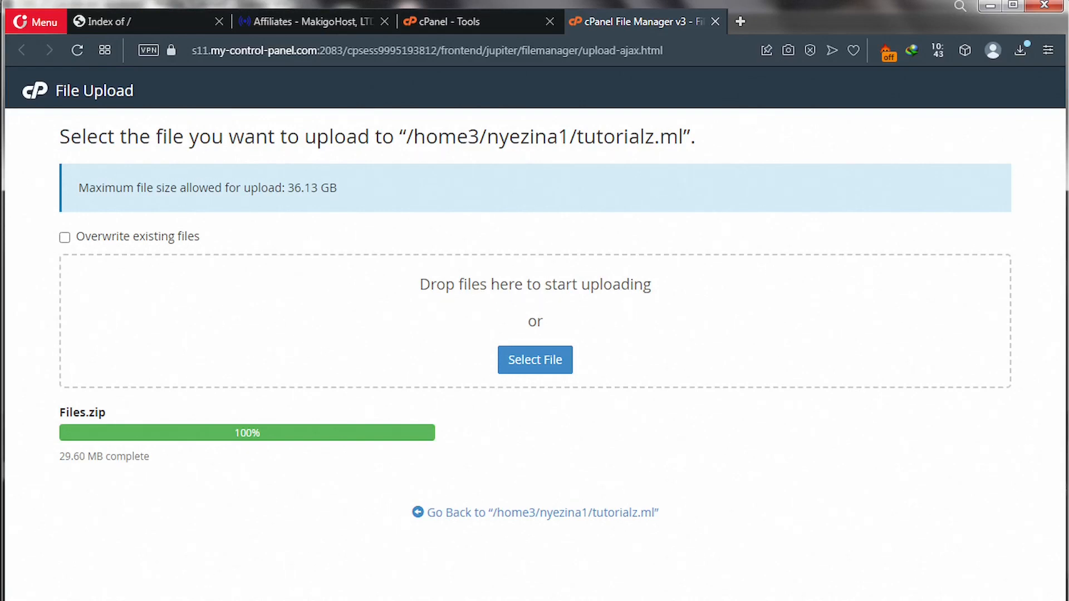
Extract Files.zip into /tutorialz.ml and close the extraction results.
{"action": "left_click", "coordinate": [507, 518]}
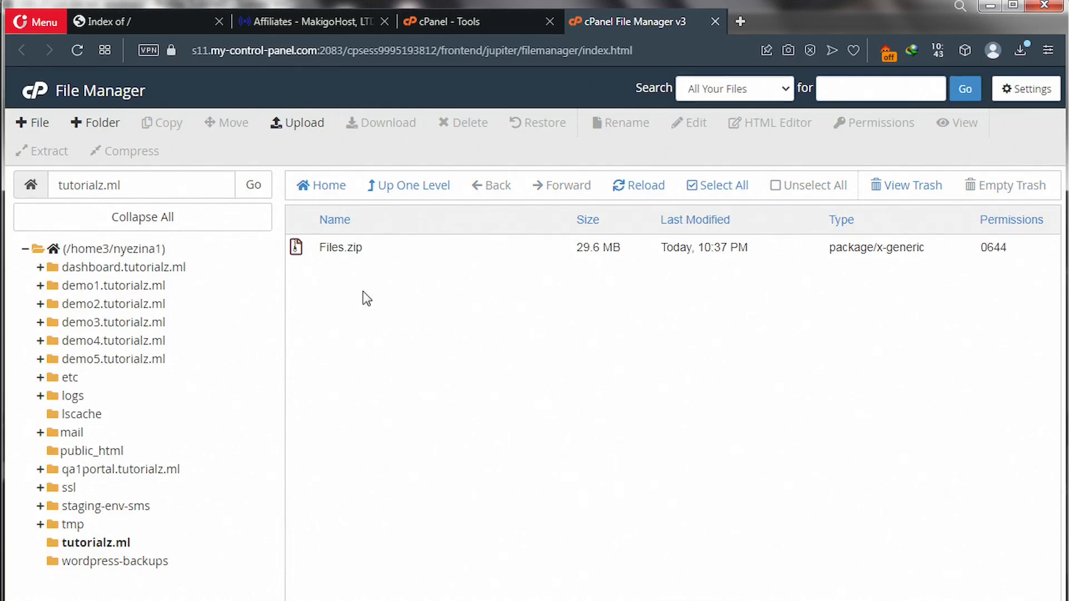
{"action": "left_click", "coordinate": [330, 249]}
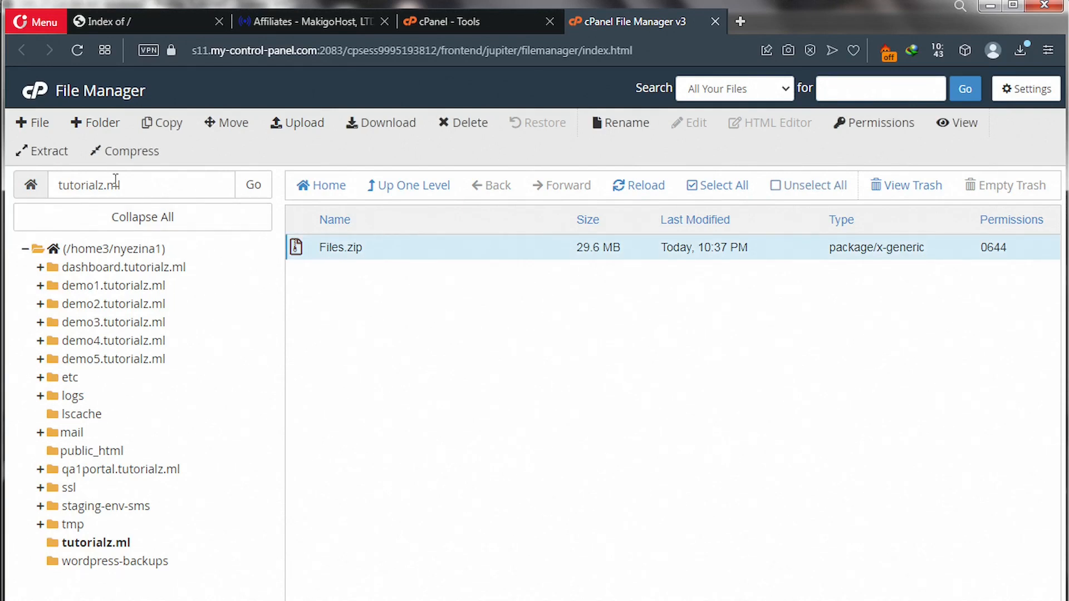
{"action": "left_click", "coordinate": [48, 153]}
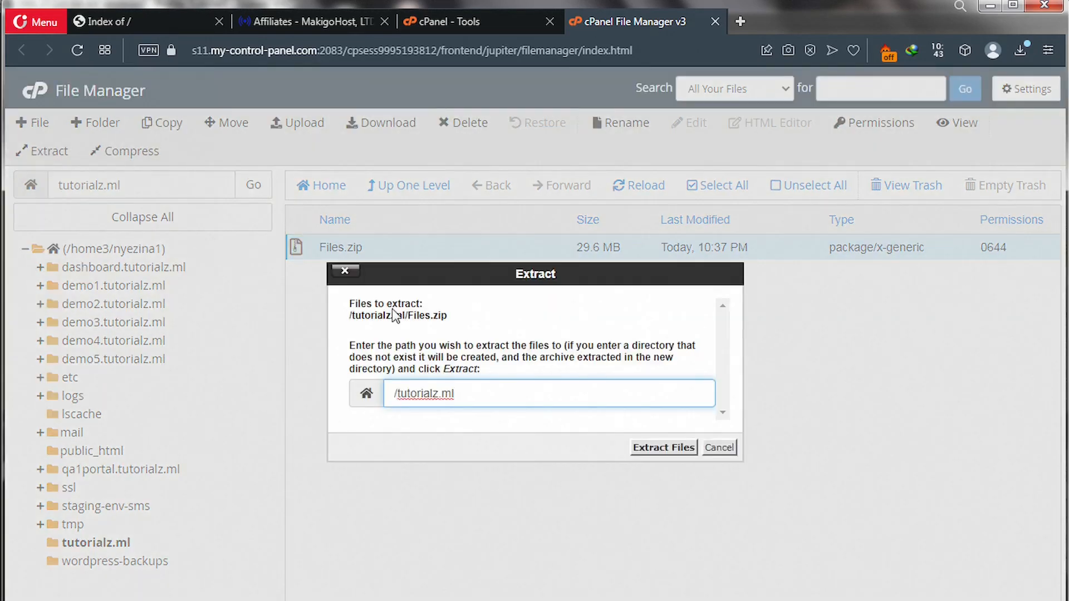
{"action": "left_click", "coordinate": [659, 454]}
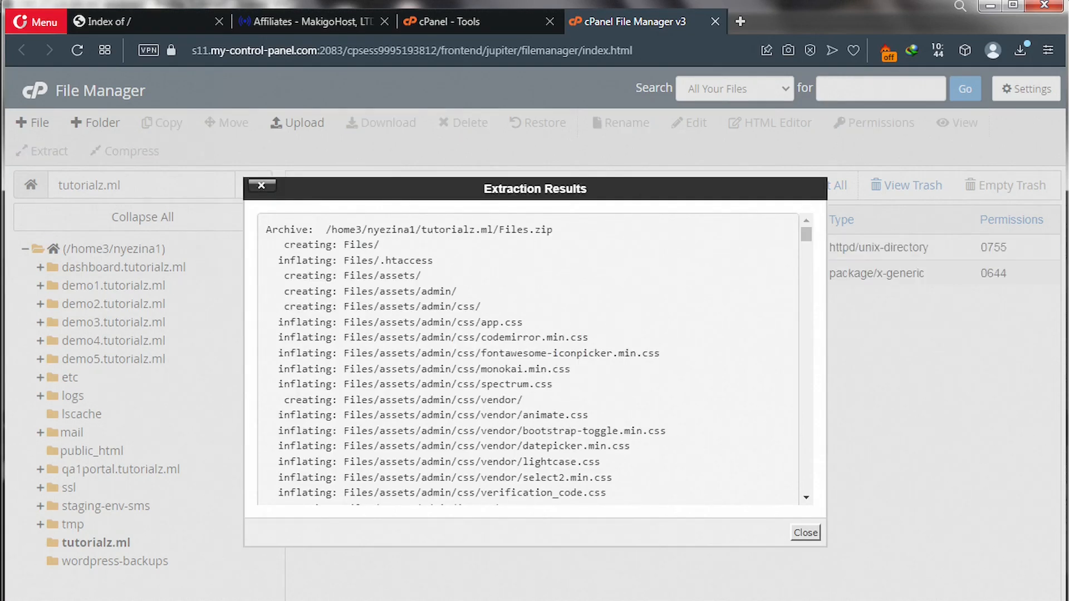
{"action": "left_click", "coordinate": [808, 532]}
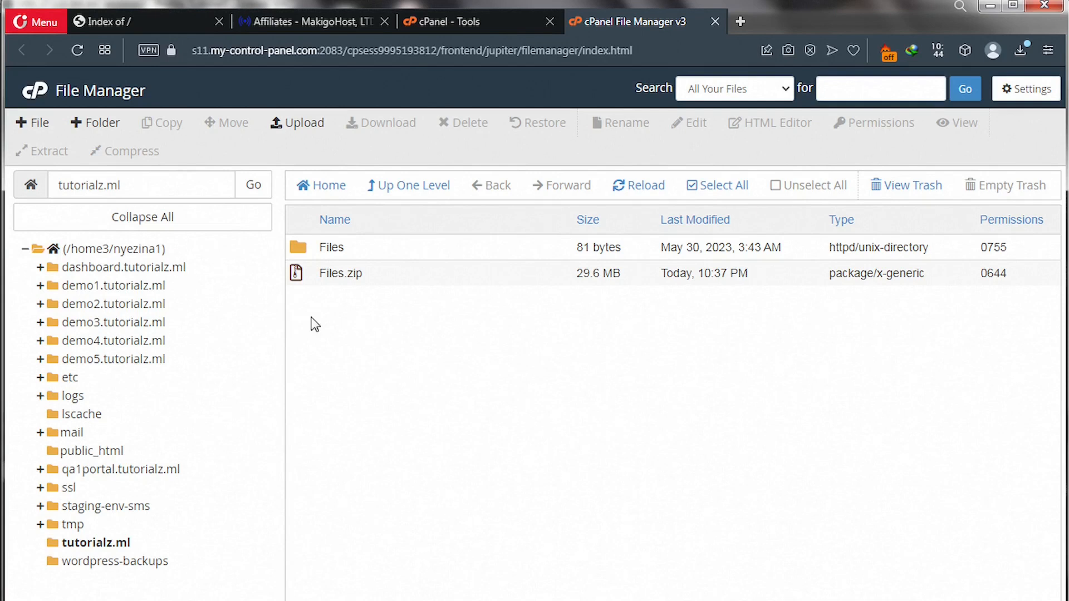
Move assets, core, install and index.php from the Files folder up into /tutorialz.ml.
{"action": "left_click", "coordinate": [307, 249]}
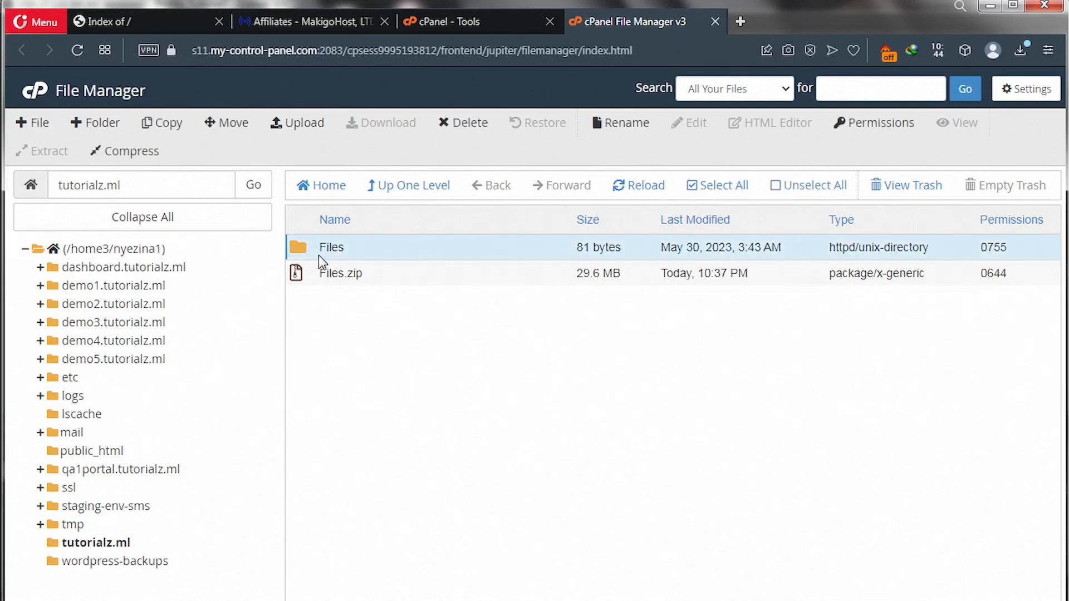
{"action": "double_click", "coordinate": [299, 248]}
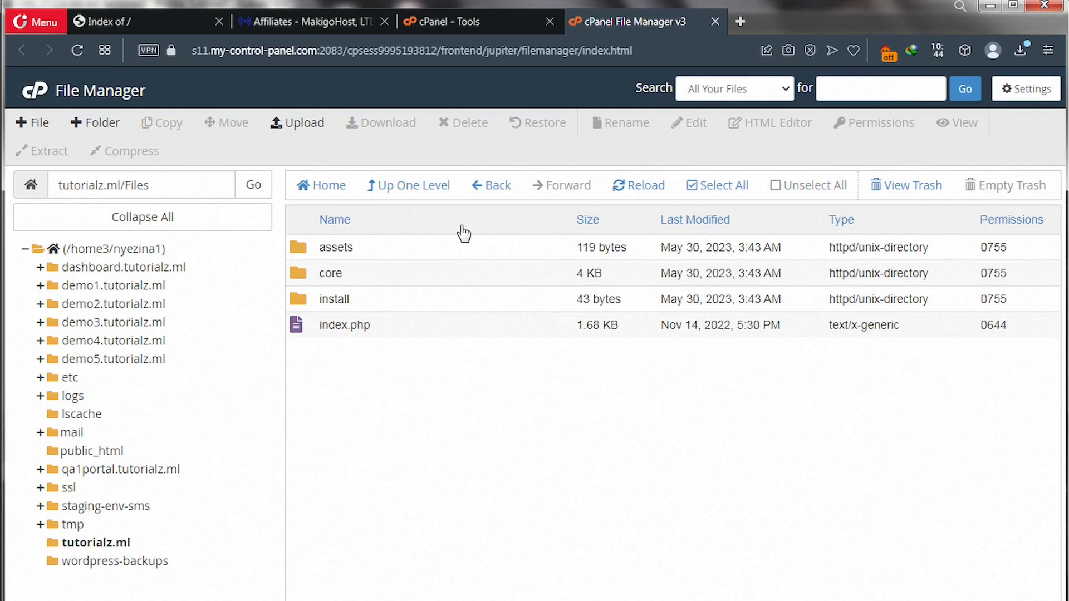
{"action": "left_click", "coordinate": [695, 187]}
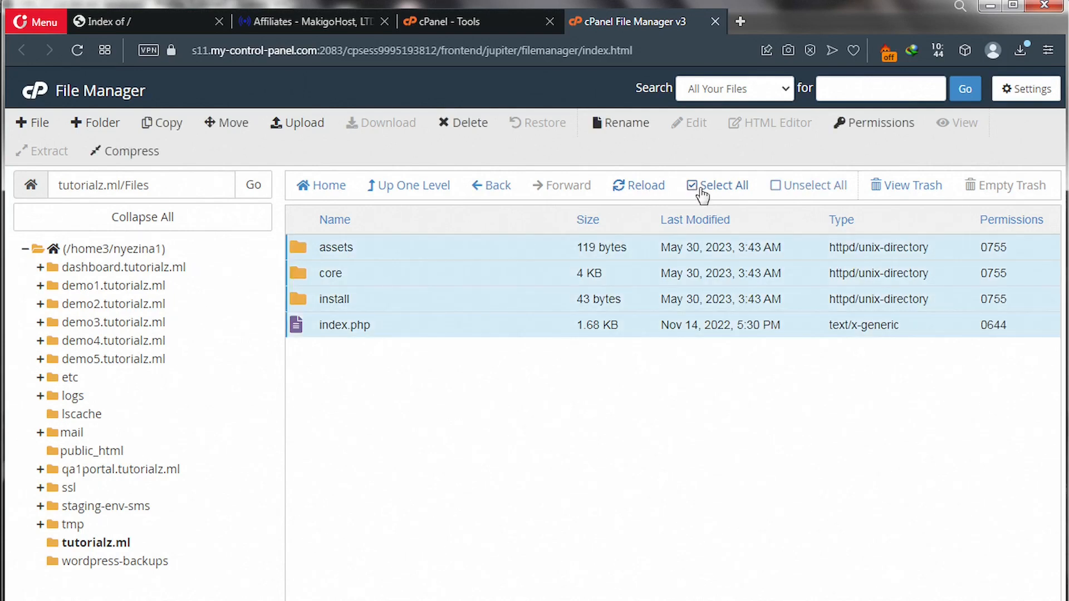
{"action": "left_click", "coordinate": [229, 125]}
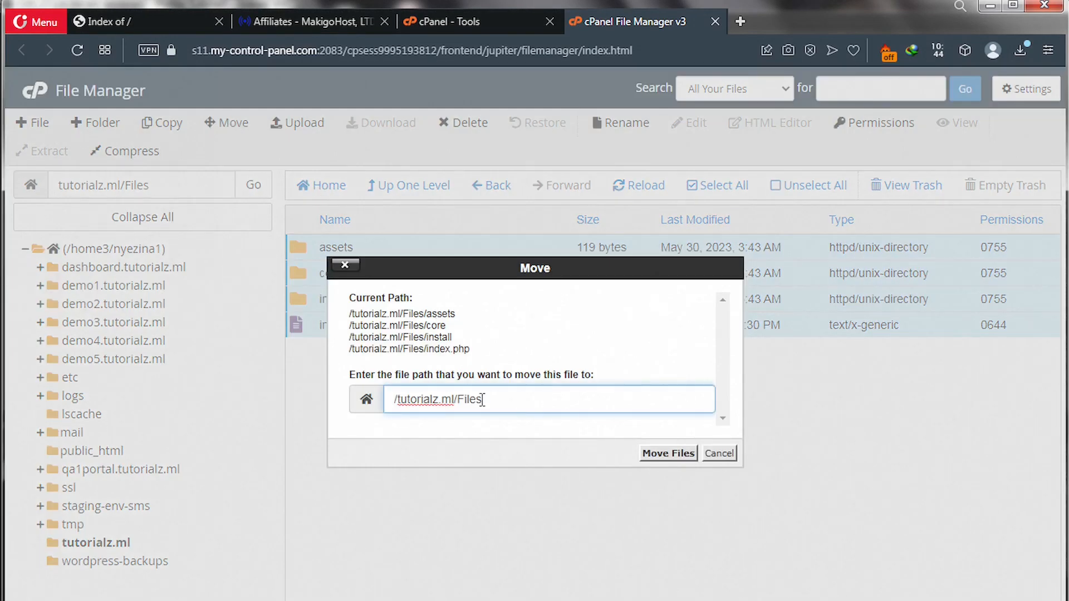
{"action": "key", "text": "BackSpace"}
{"action": "key", "text": "BackSpace"}
{"action": "key", "text": "BackSpace"}
{"action": "key", "text": "BackSpace"}
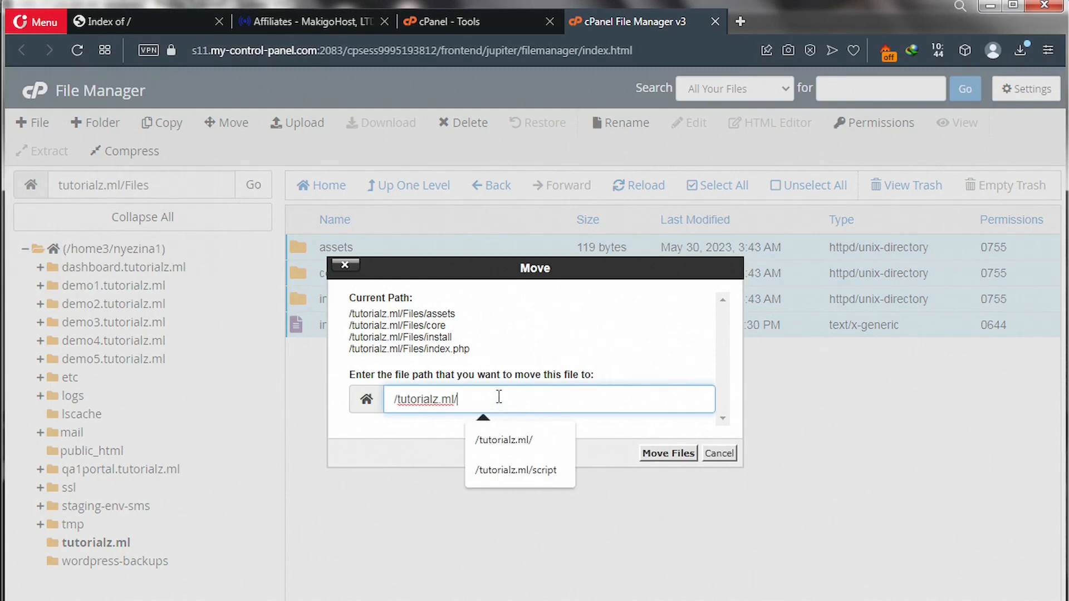
{"action": "left_click", "coordinate": [671, 454]}
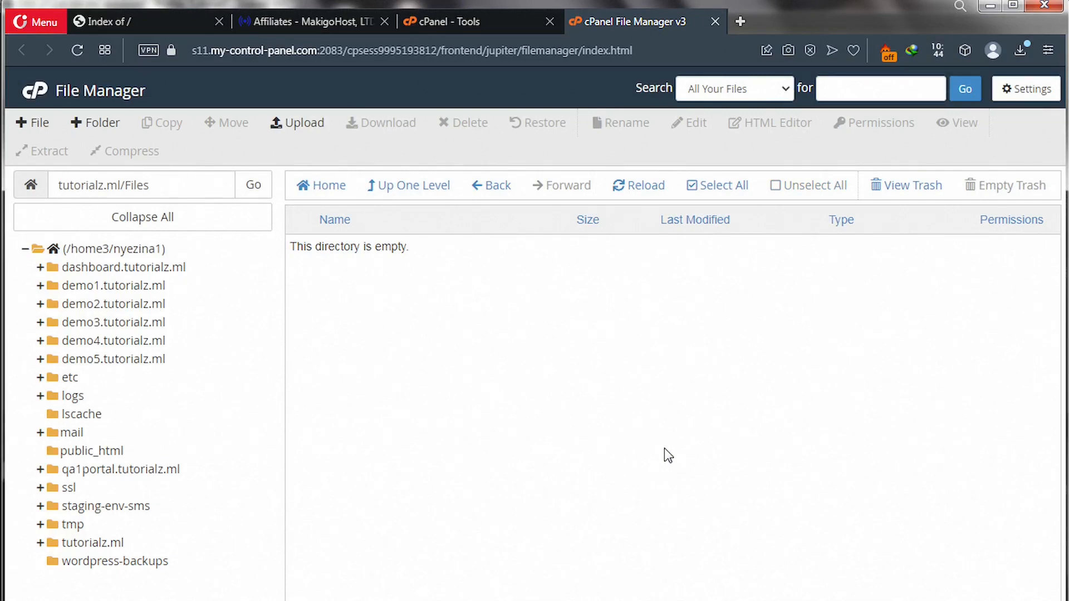
Reload the tutorialz.ml site tab, see the 500 Server Error, and return to File Manager.
{"action": "left_click", "coordinate": [163, 19]}
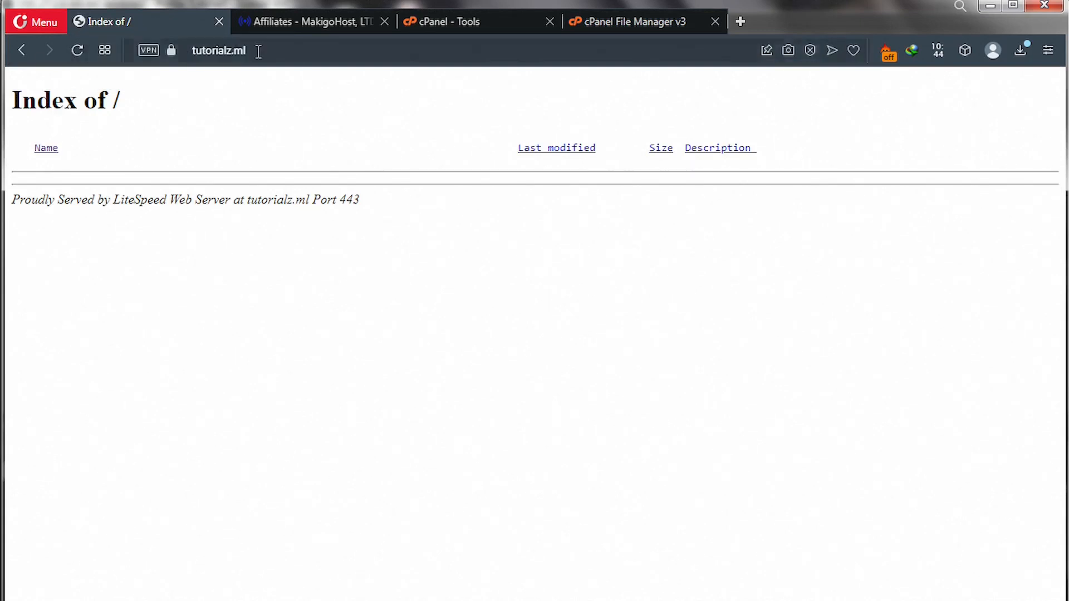
{"action": "left_click", "coordinate": [78, 55]}
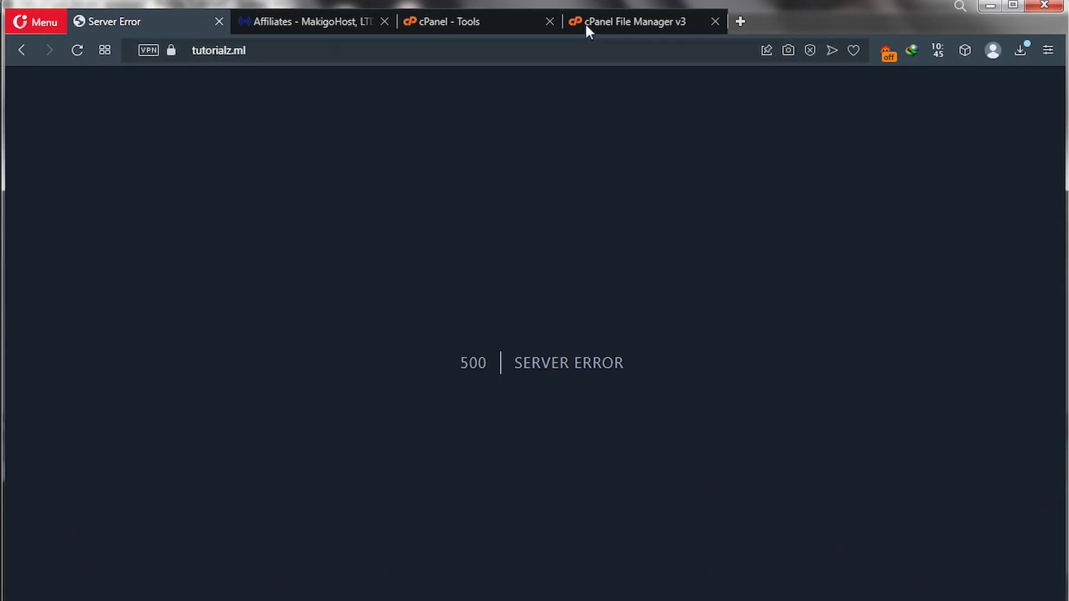
{"action": "left_click", "coordinate": [637, 22]}
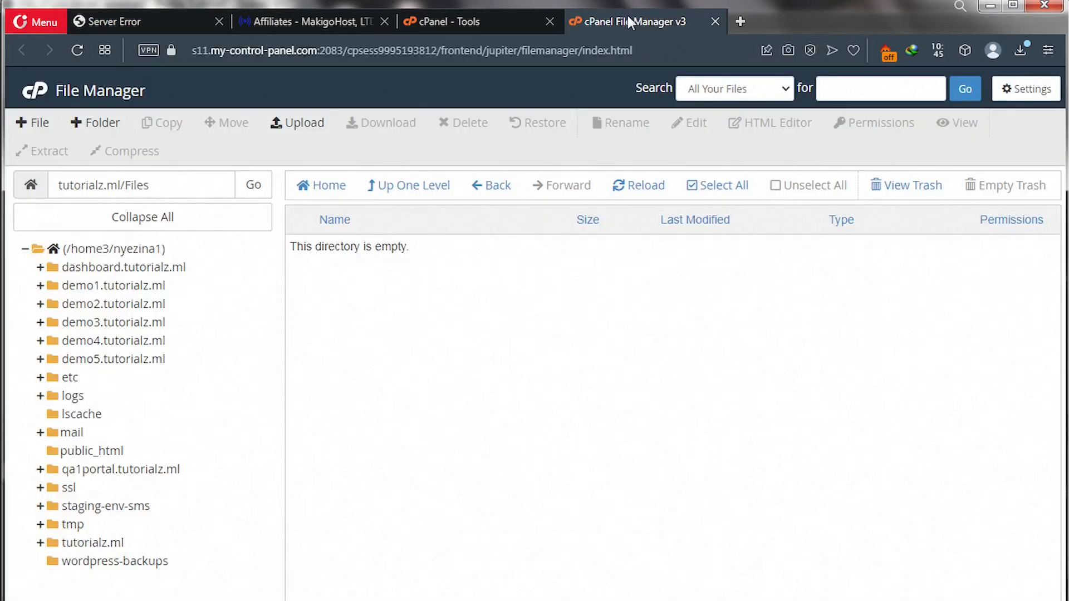
Go up to tutorialz.ml and save the Show Hidden Files (dotfiles) setting.
{"action": "left_click", "coordinate": [406, 192]}
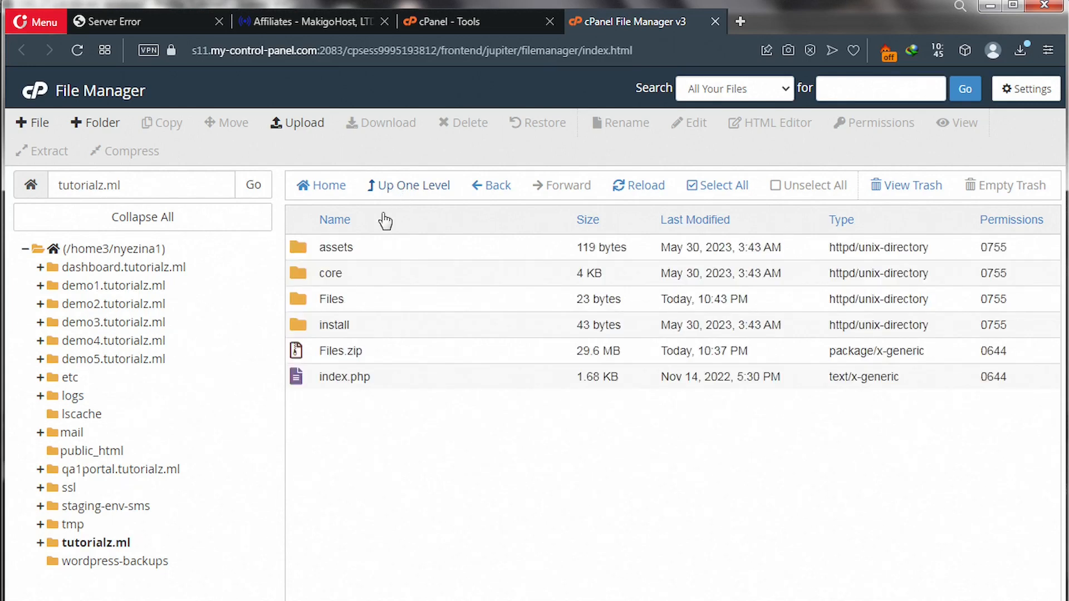
{"action": "left_click", "coordinate": [1021, 91]}
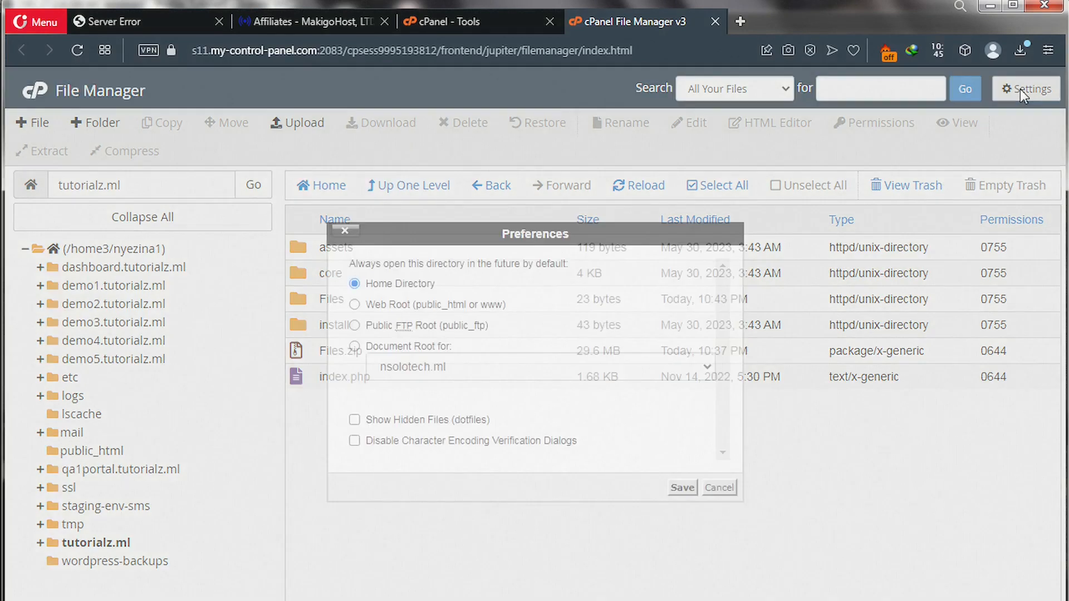
{"action": "left_click", "coordinate": [412, 421]}
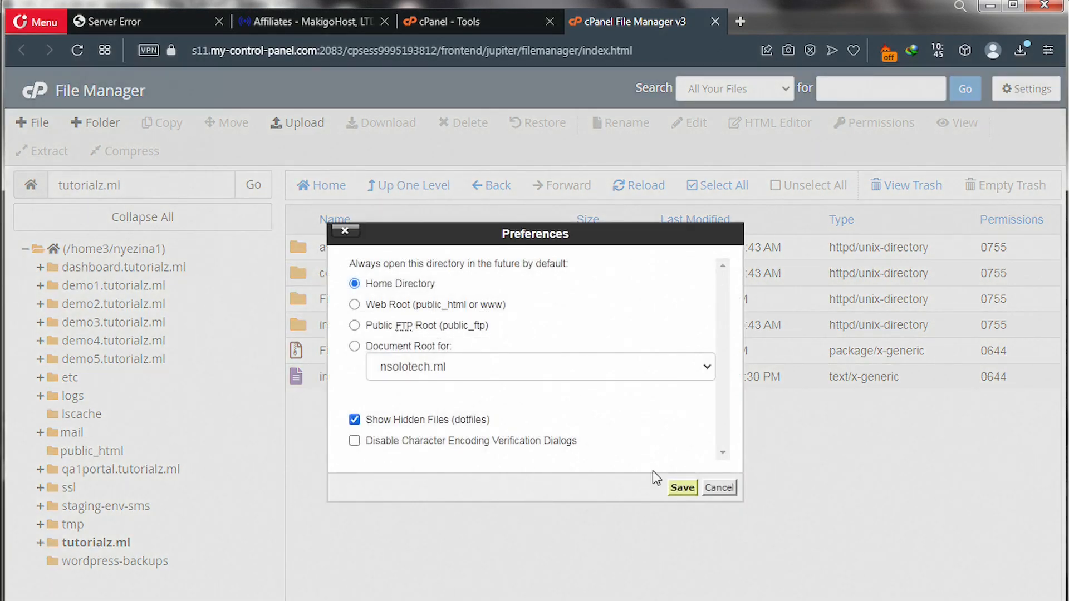
{"action": "left_click", "coordinate": [684, 488]}
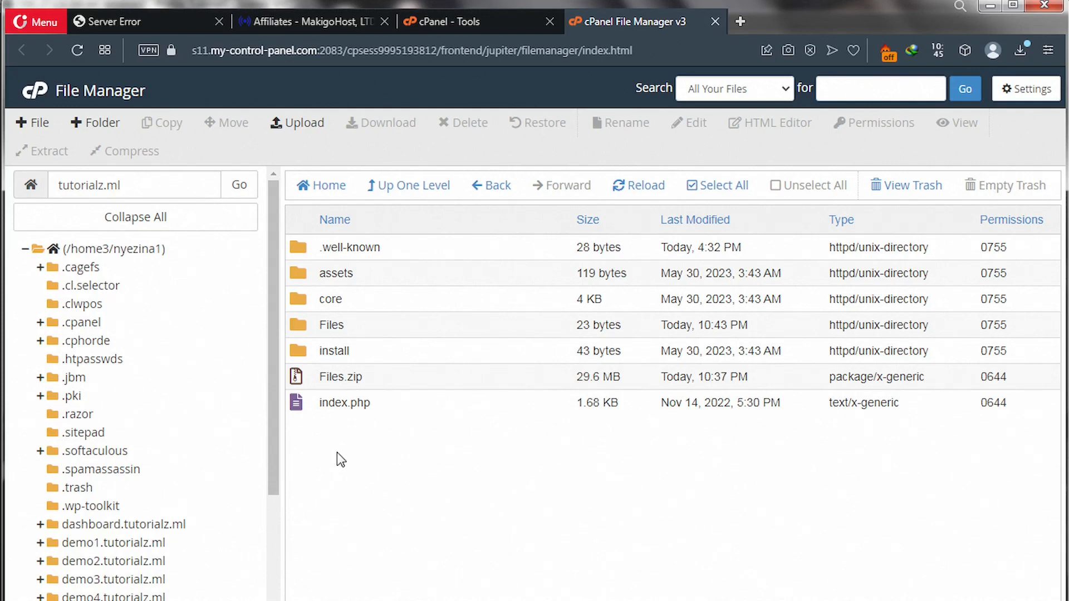
Upload .htaccess from codecanyon-RiseLab v2.0 > Files into tutorialz.ml, then go back to the listing.
{"action": "left_click", "coordinate": [294, 127]}
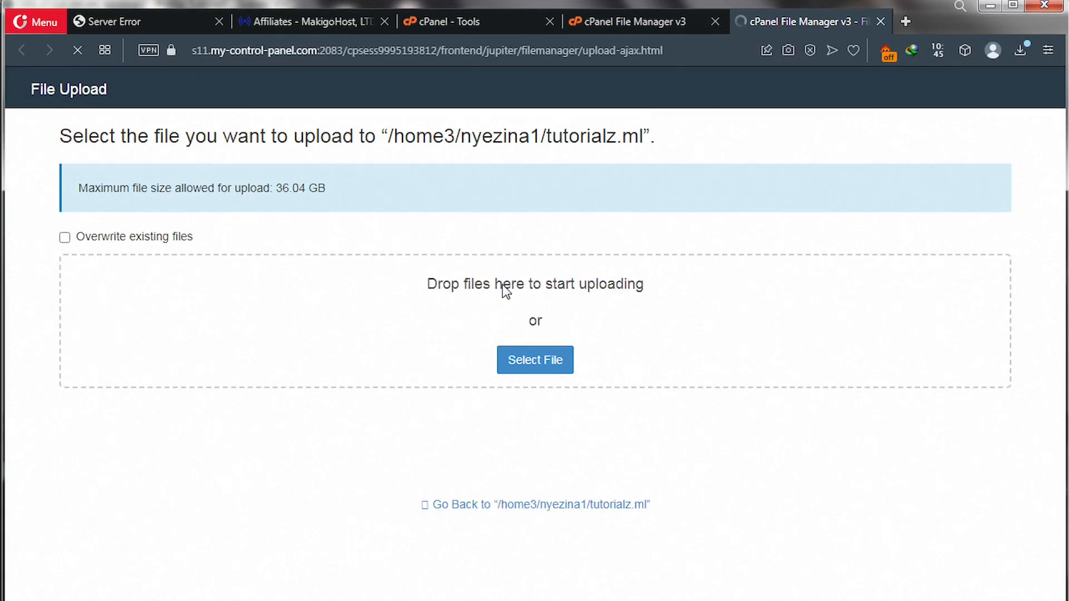
{"action": "left_click", "coordinate": [535, 368]}
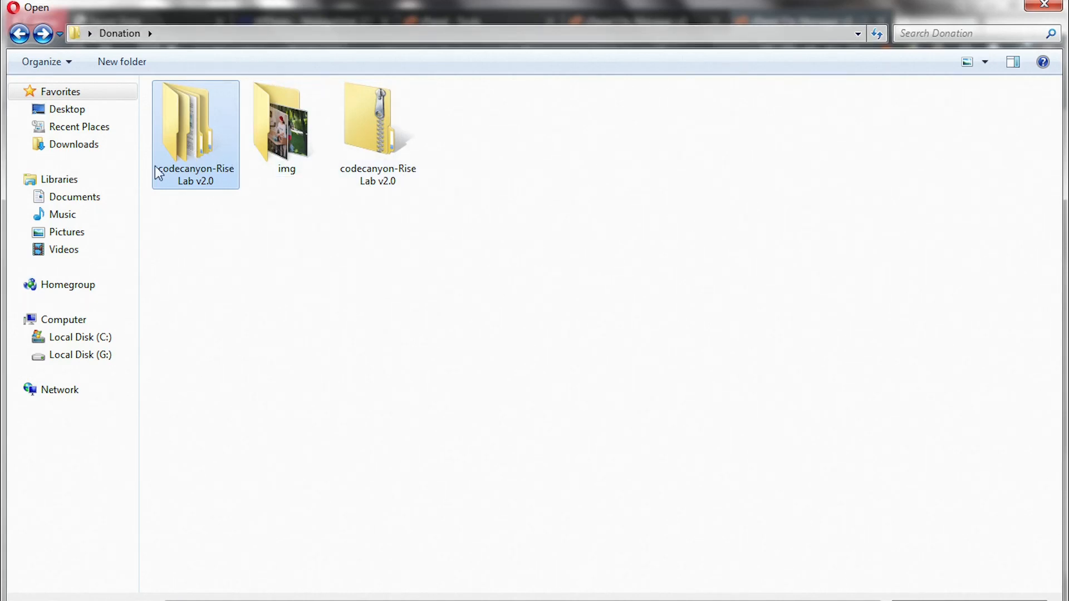
{"action": "double_click", "coordinate": [177, 155]}
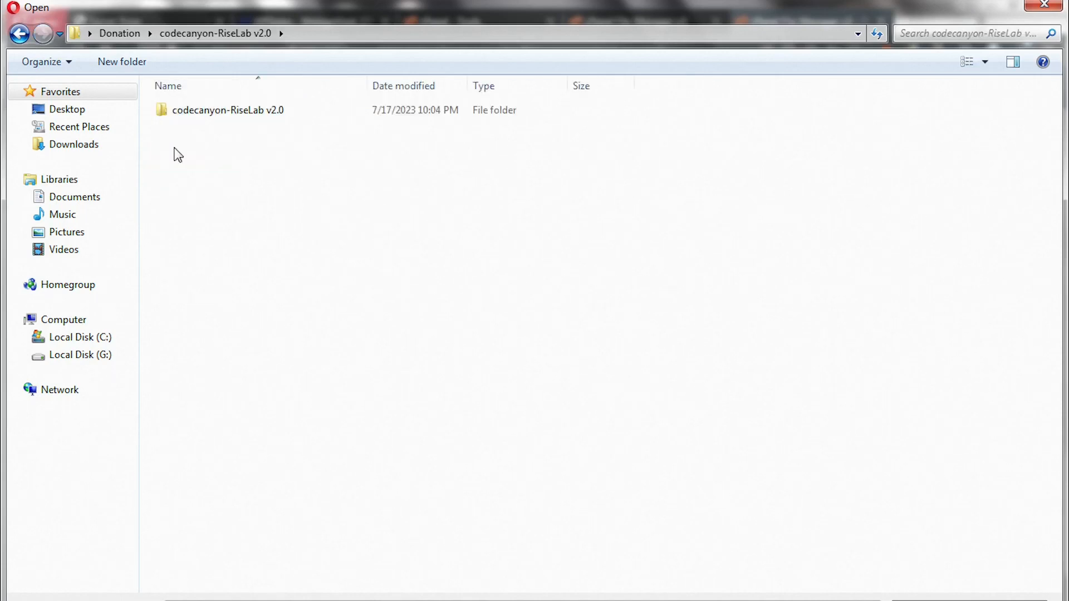
{"action": "double_click", "coordinate": [189, 110]}
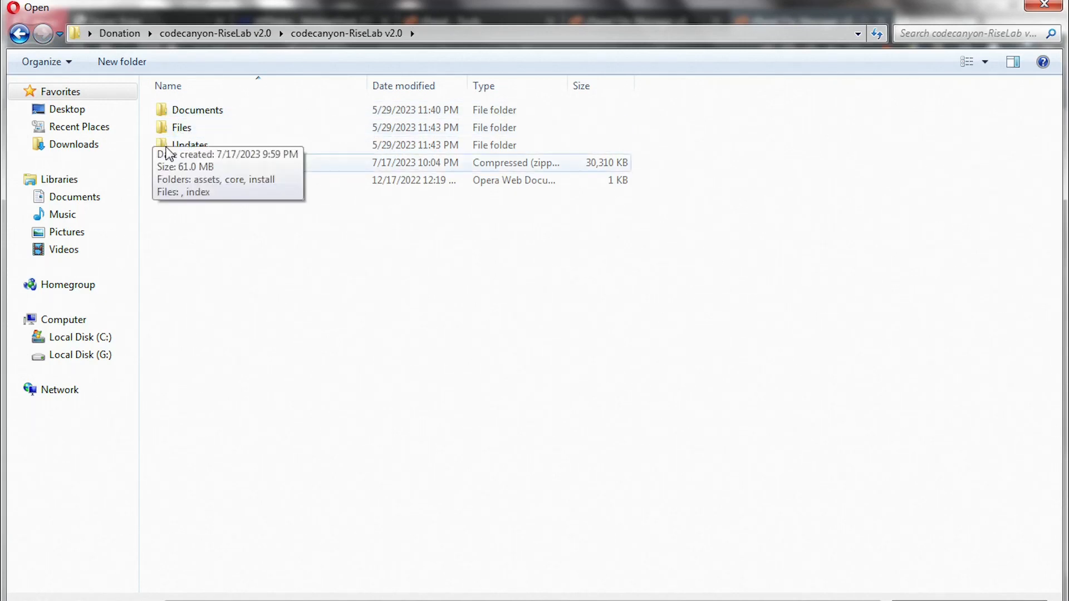
{"action": "double_click", "coordinate": [187, 127]}
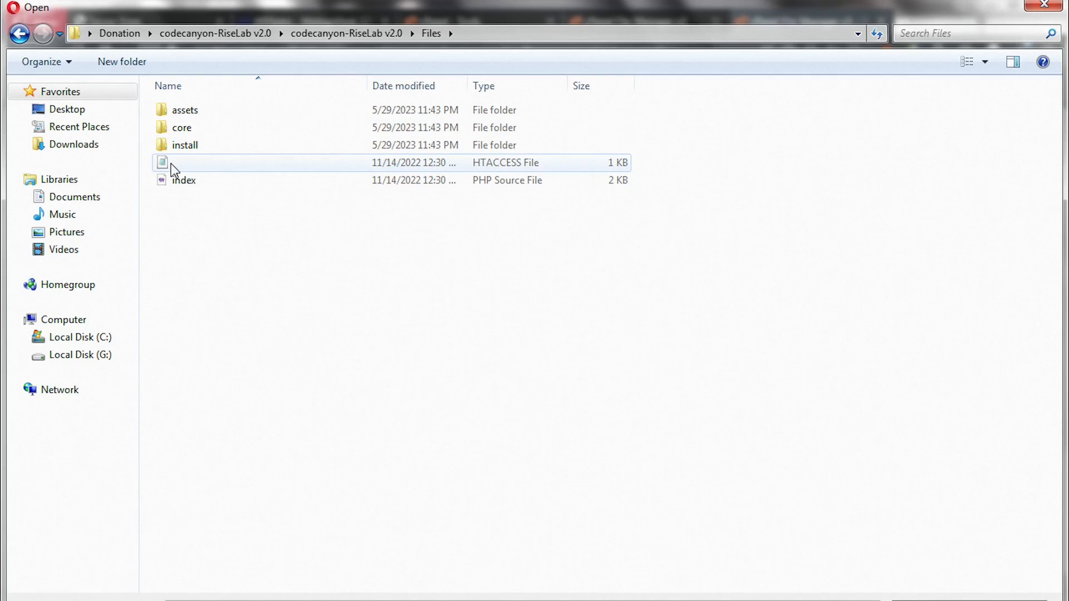
{"action": "left_click", "coordinate": [171, 167]}
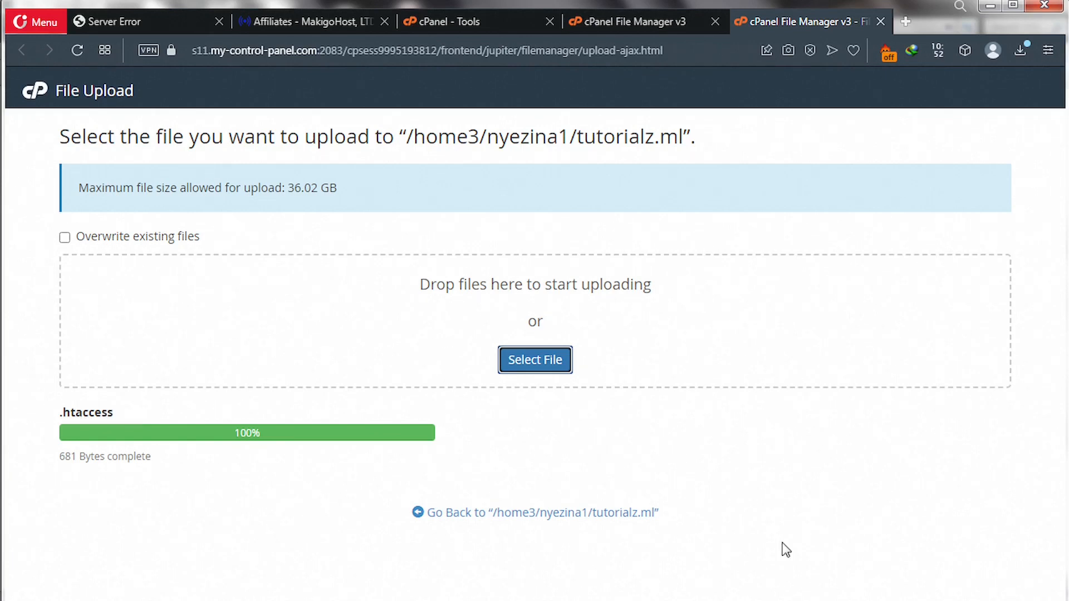
{"action": "left_click", "coordinate": [570, 515]}
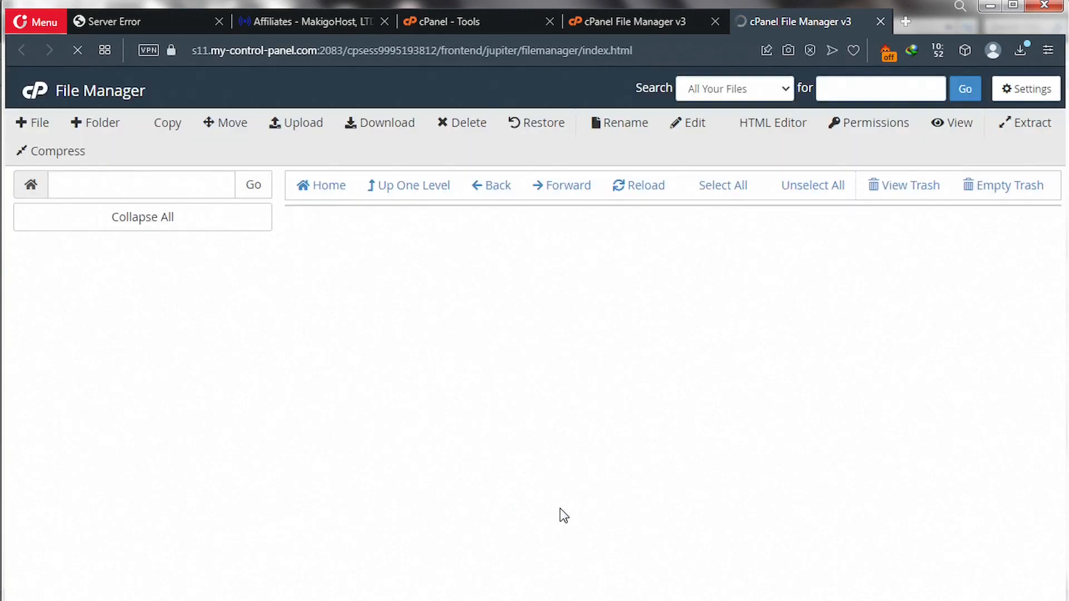
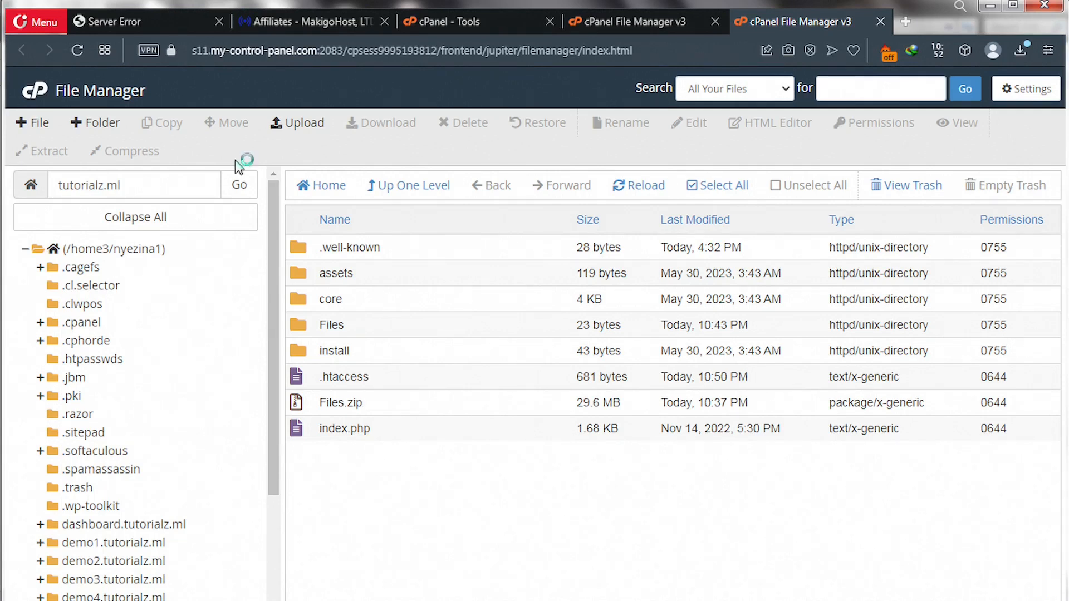
Check the tutorialz.ml tab's 500 Server Error, then return to the cPanel Tools page.
{"action": "left_click", "coordinate": [154, 25]}
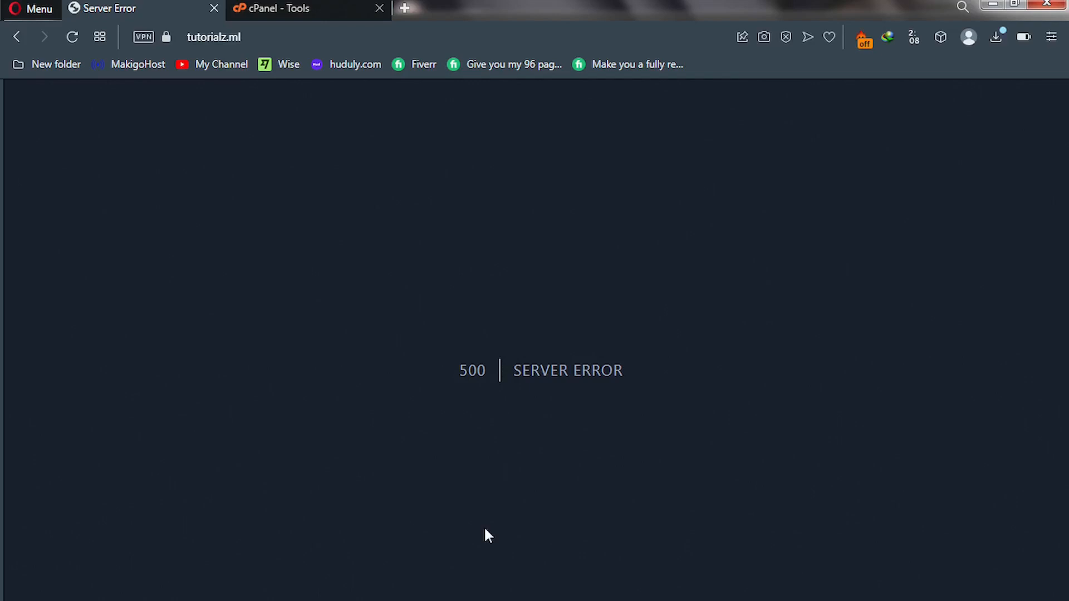
{"action": "left_click", "coordinate": [314, 10]}
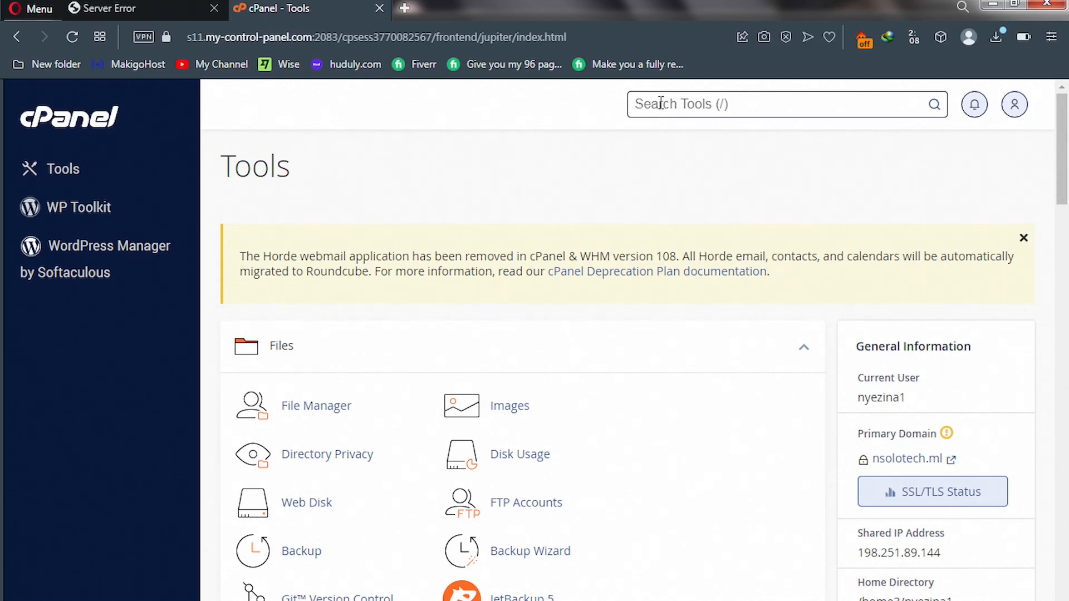
Find MySQL Databases via a 'db' search, create database funddb, and go back.
{"action": "type", "text": "db"}
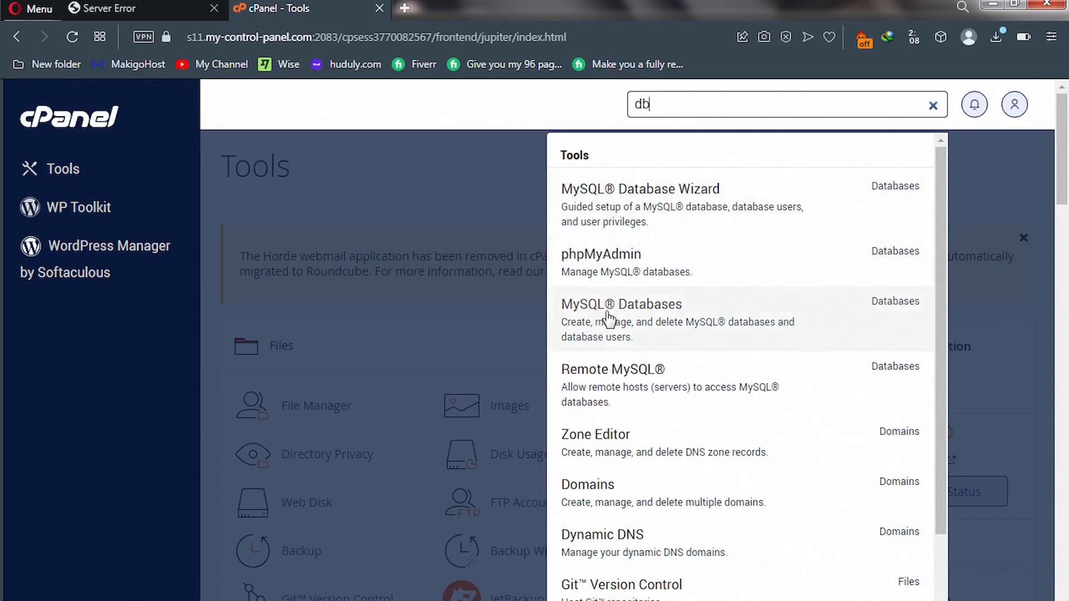
{"action": "left_click", "coordinate": [620, 328]}
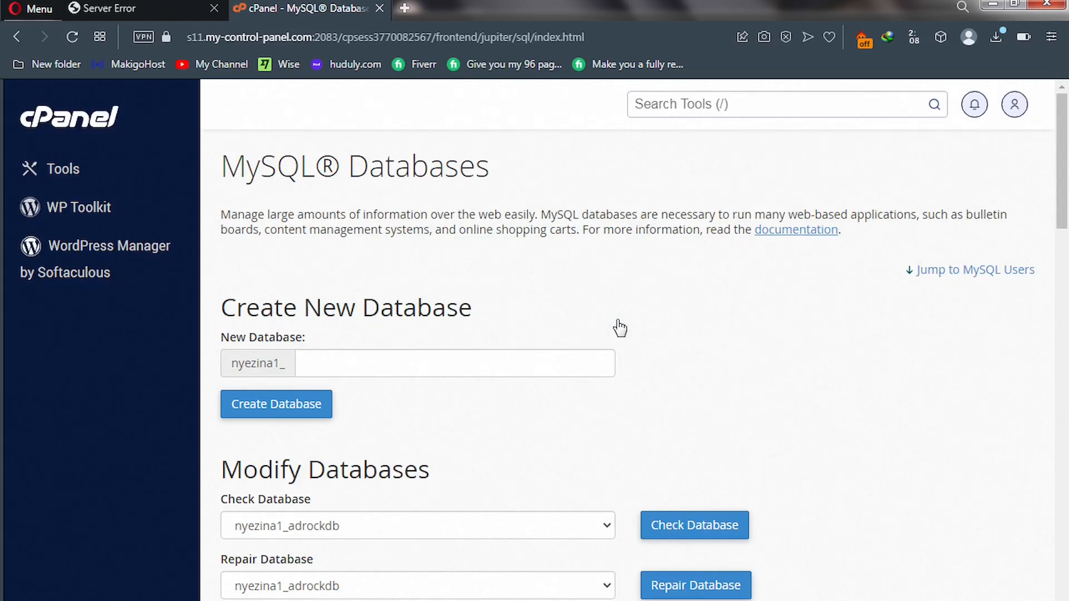
{"action": "left_click", "coordinate": [405, 364]}
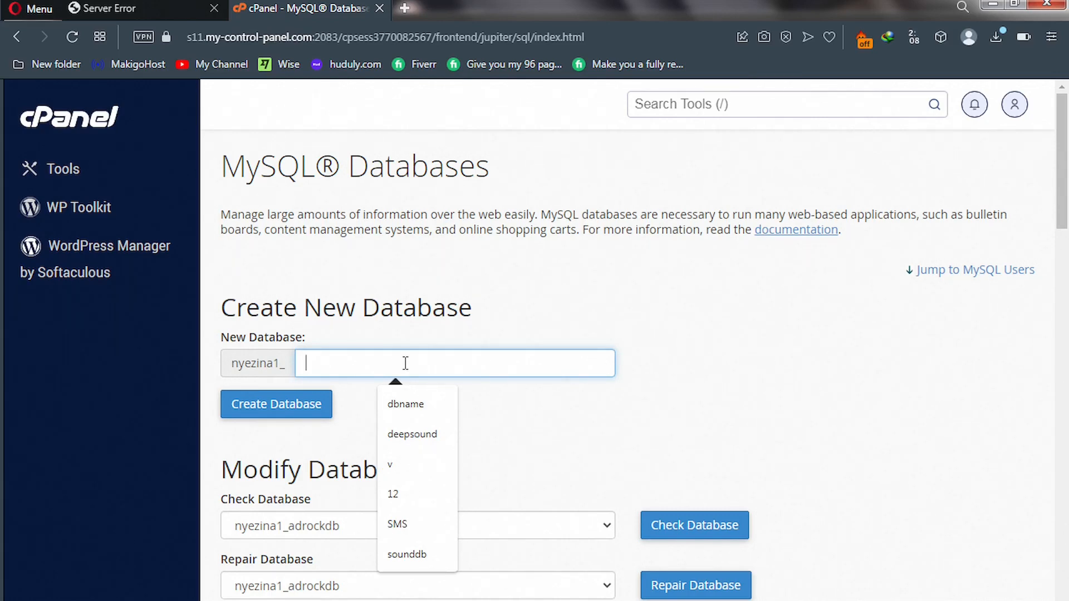
{"action": "type", "text": "fund"}
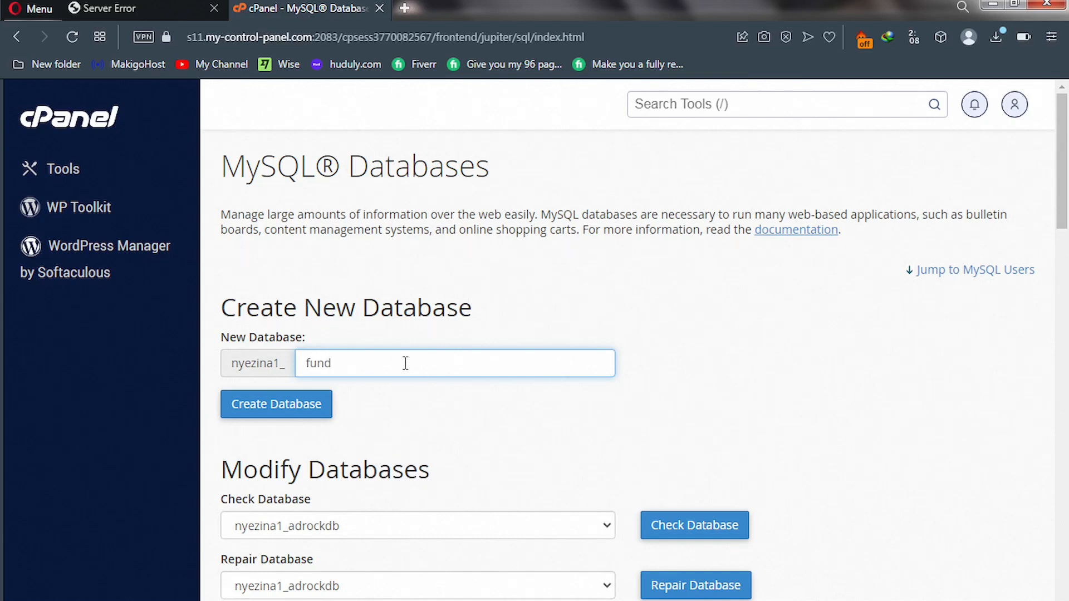
{"action": "type", "text": "db"}
{"action": "left_click", "coordinate": [276, 412]}
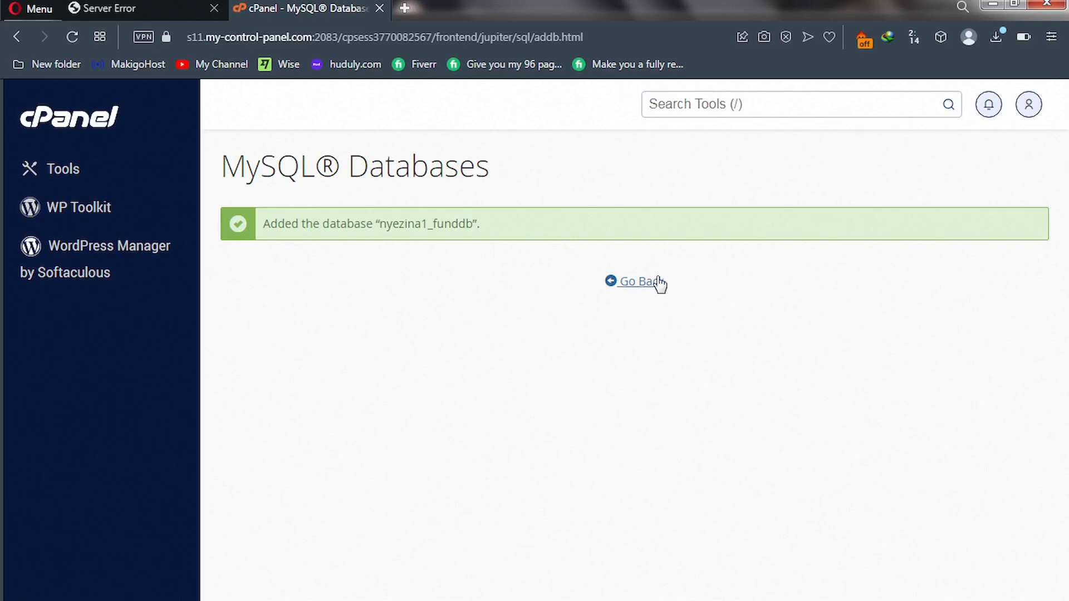
{"action": "left_click", "coordinate": [643, 283]}
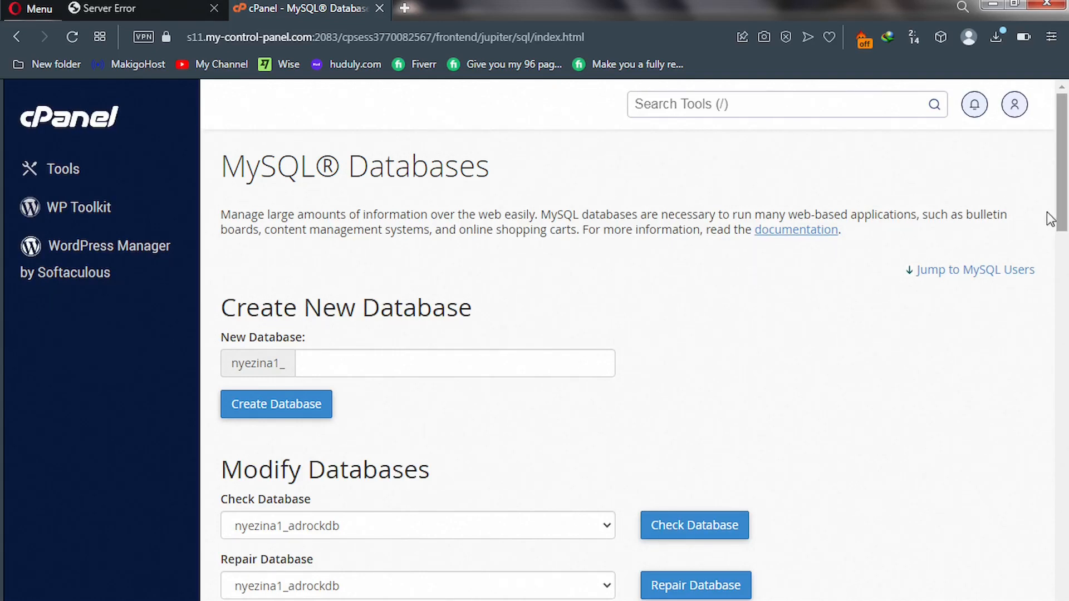
{"action": "left_click_drag", "start_coordinate": [1063, 213], "coordinate": [1066, 445]}
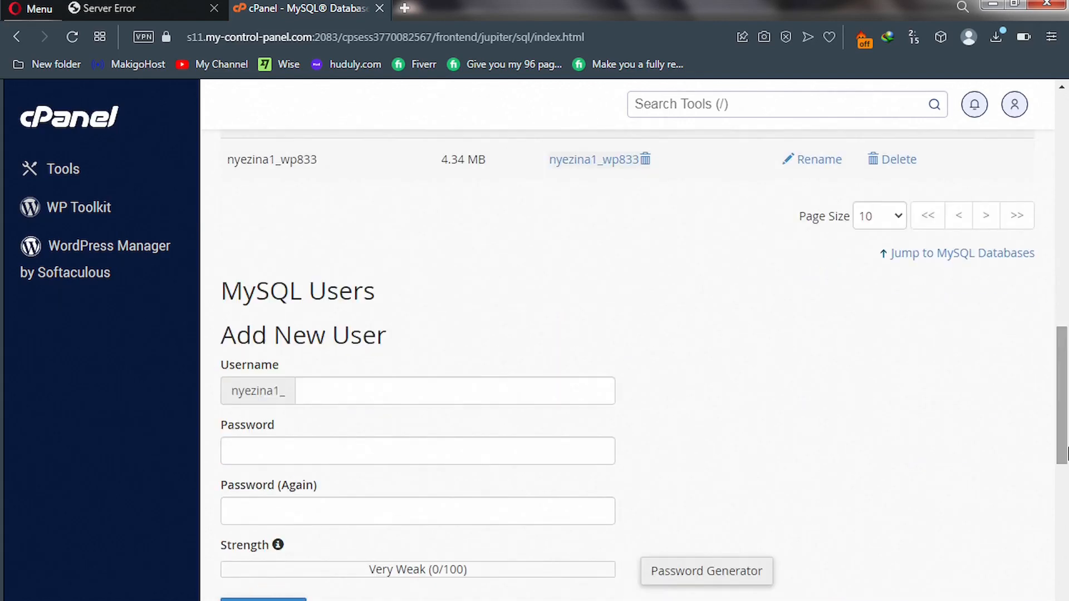
Enter username funduser and copy a very strong generated password.
{"action": "left_click", "coordinate": [338, 391]}
{"action": "type", "text": "fund"}
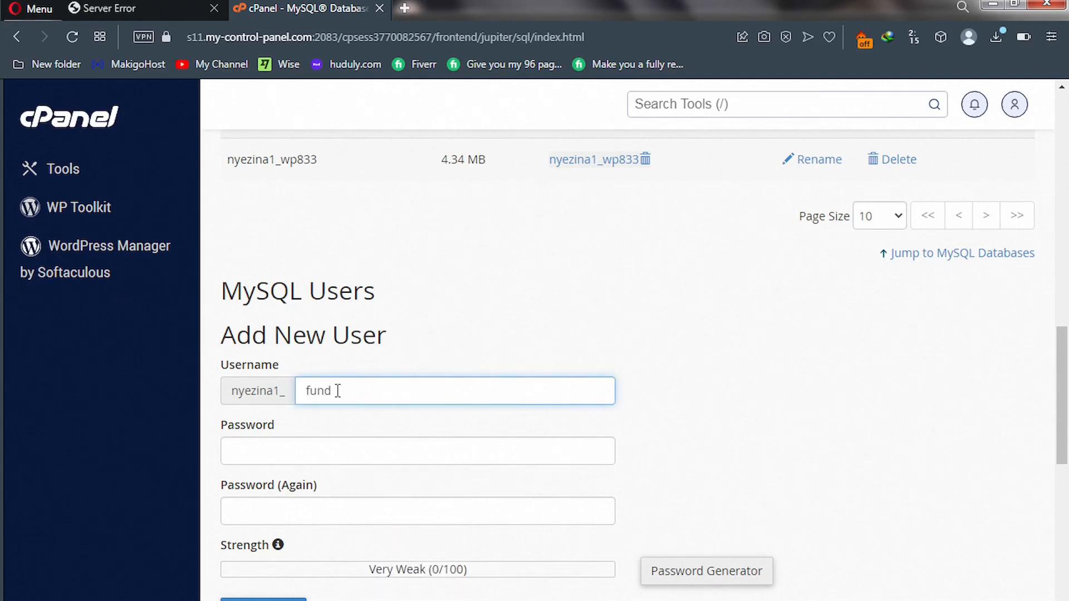
{"action": "type", "text": "user"}
{"action": "left_click", "coordinate": [684, 578]}
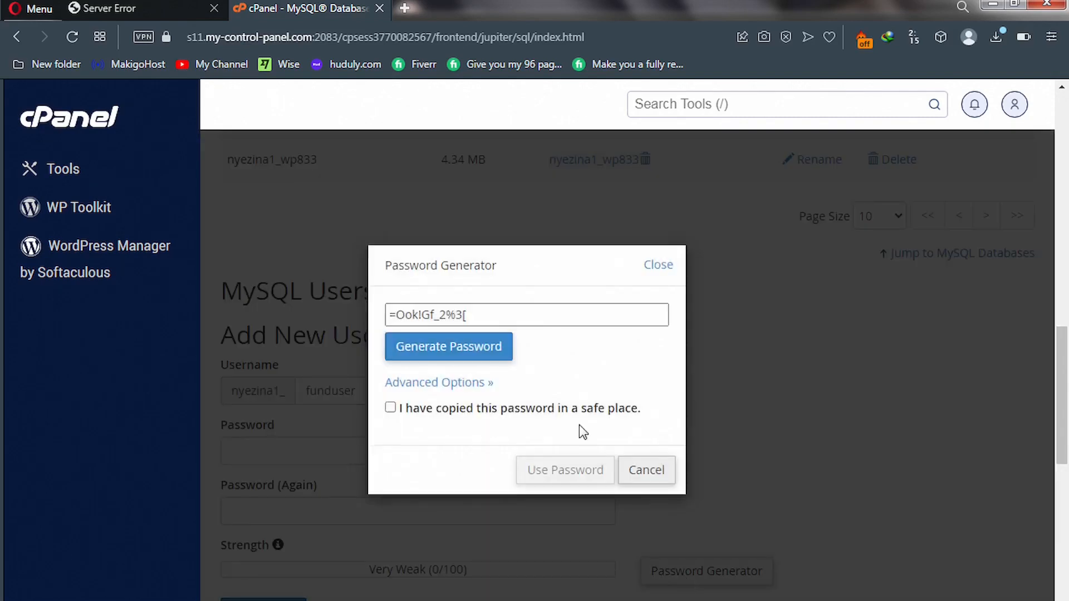
{"action": "left_click_drag", "start_coordinate": [477, 313], "coordinate": [378, 316]}
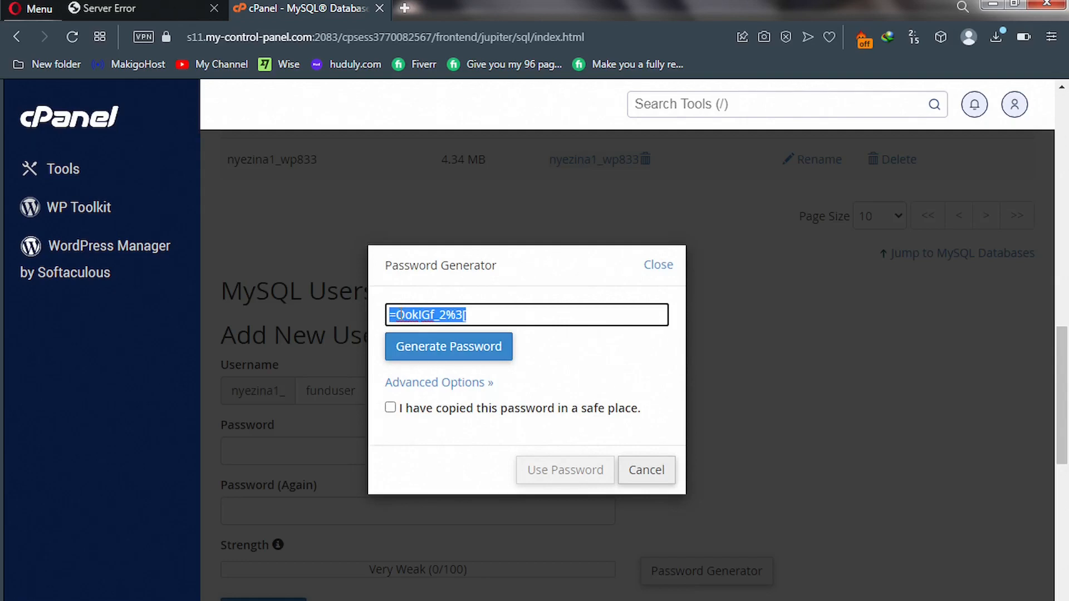
{"action": "right_click", "coordinate": [400, 314]}
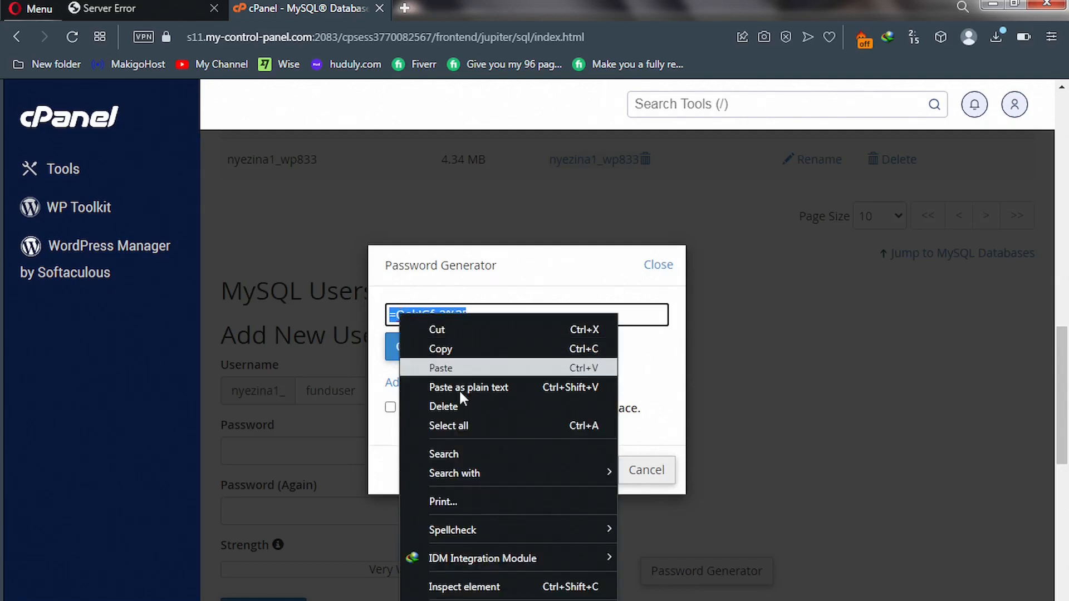
{"action": "left_click", "coordinate": [449, 349]}
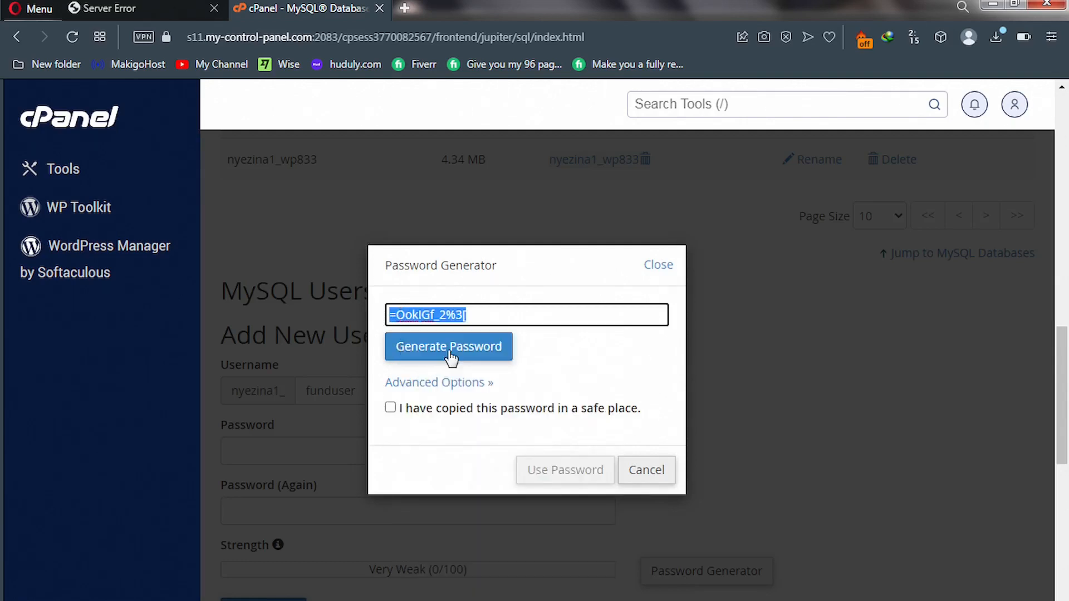
Apply the generated password to both fields and create the funduser MySQL user.
{"action": "left_click", "coordinate": [404, 413]}
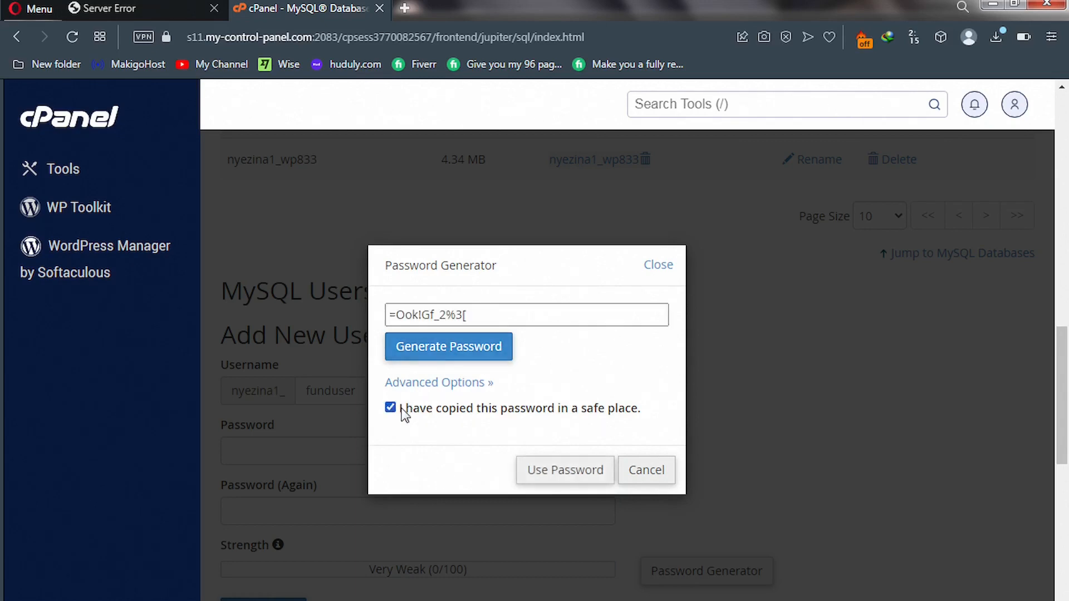
{"action": "left_click", "coordinate": [561, 473]}
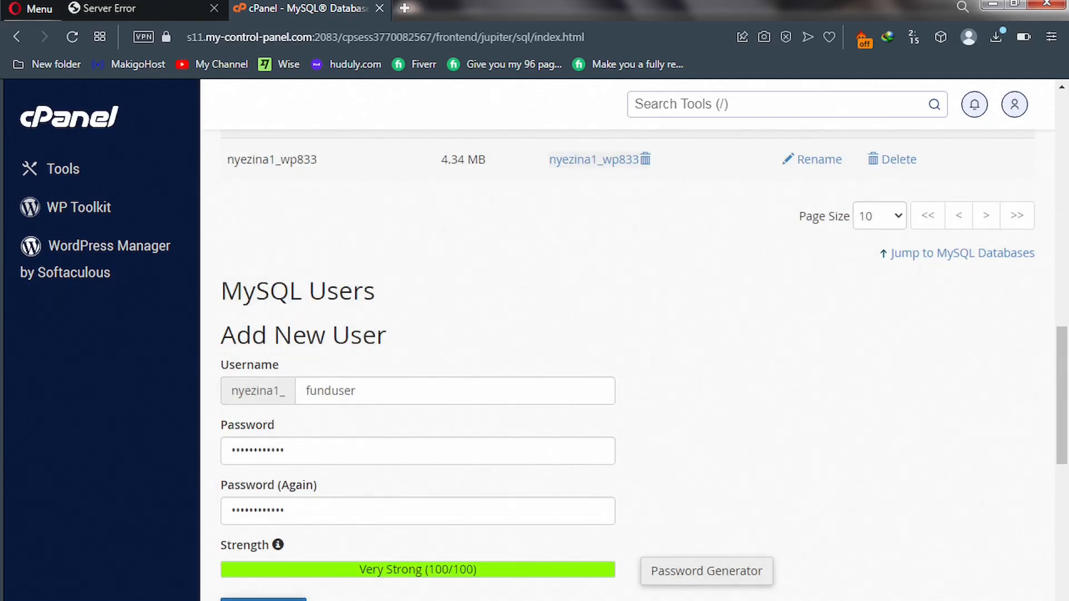
{"action": "left_click", "coordinate": [264, 600]}
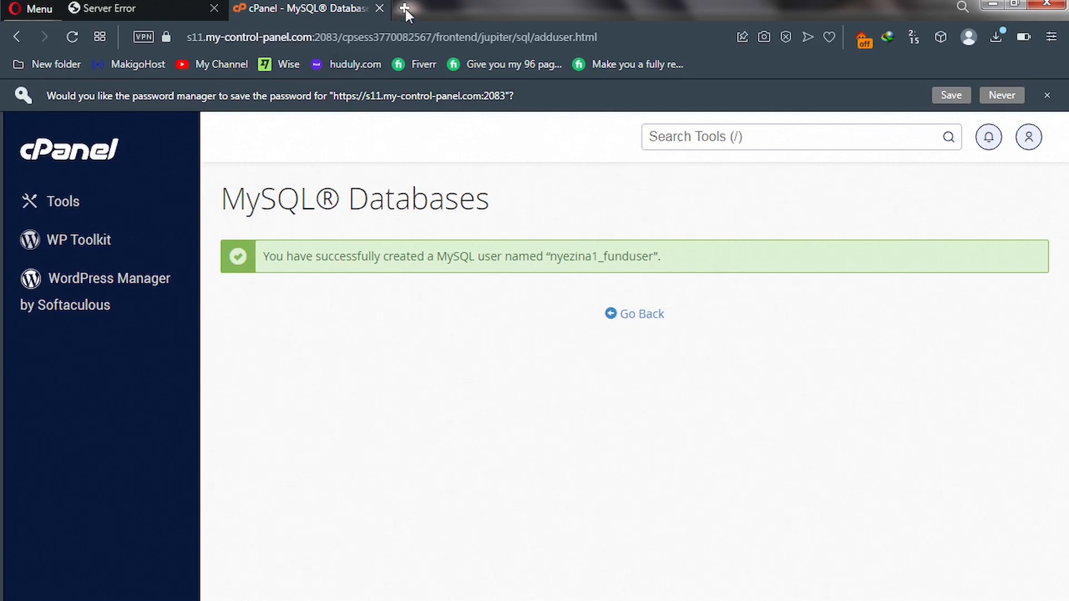
{"action": "left_click", "coordinate": [405, 8]}
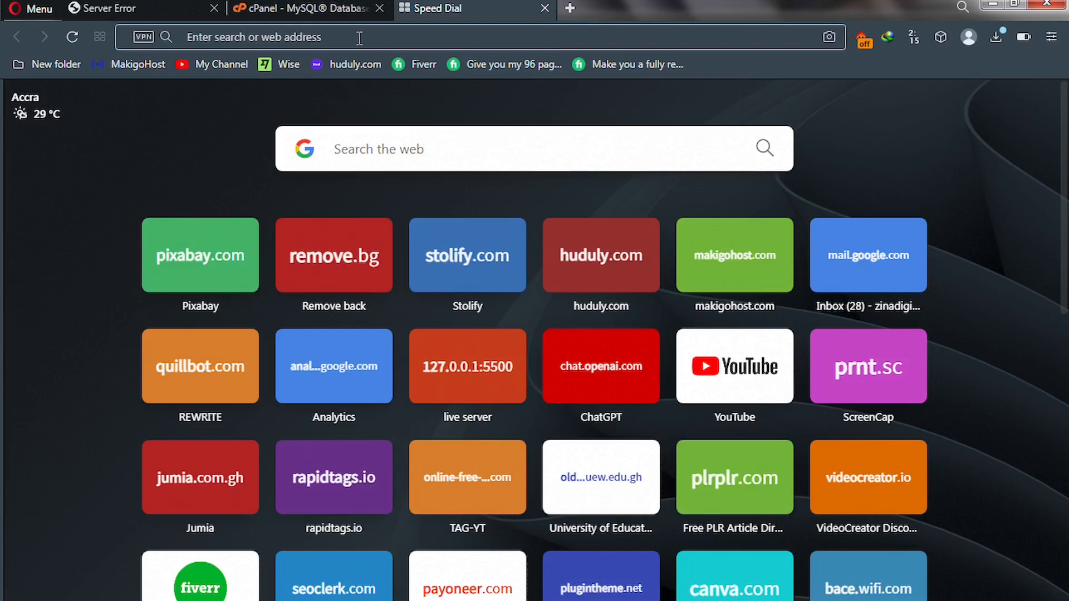
Paste the generated password into a notes tab and copy the prefixed funduser name from cPanel.
{"action": "left_click", "coordinate": [359, 37]}
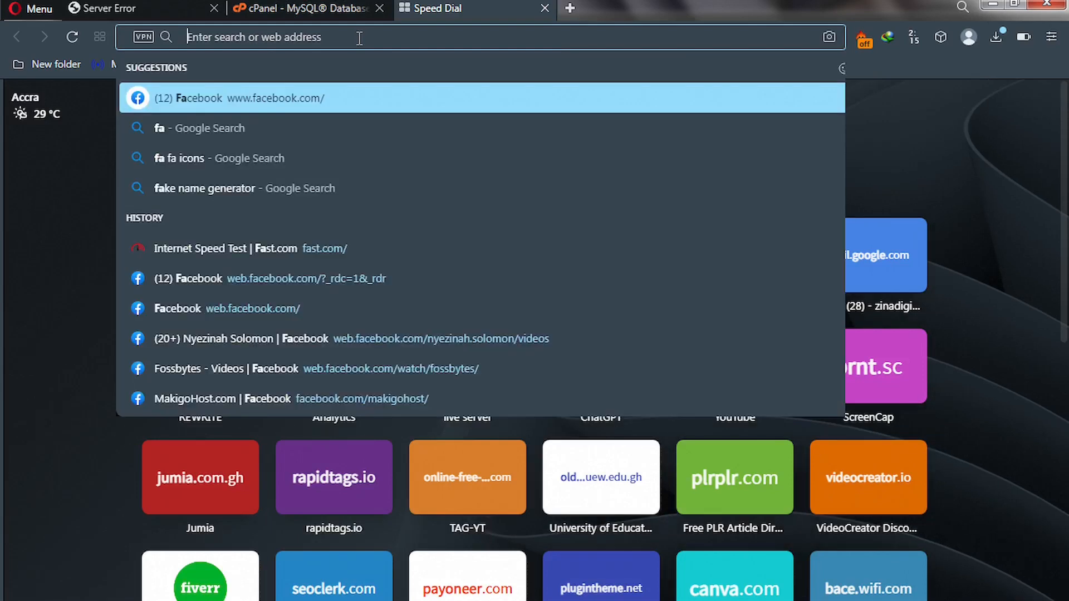
{"action": "key", "text": "ctrl+v"}
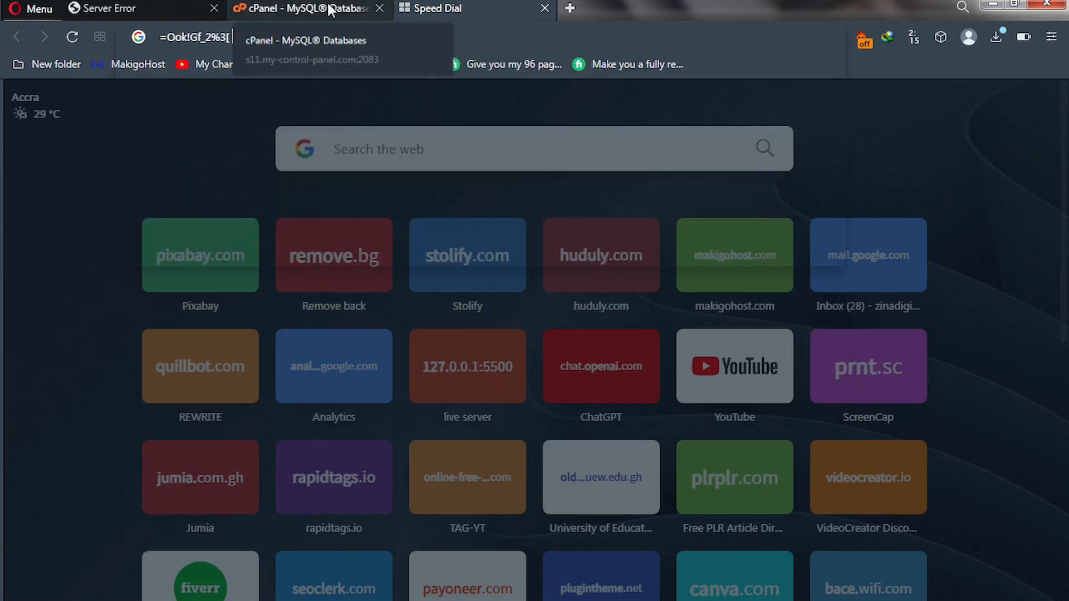
{"action": "left_click", "coordinate": [329, 6]}
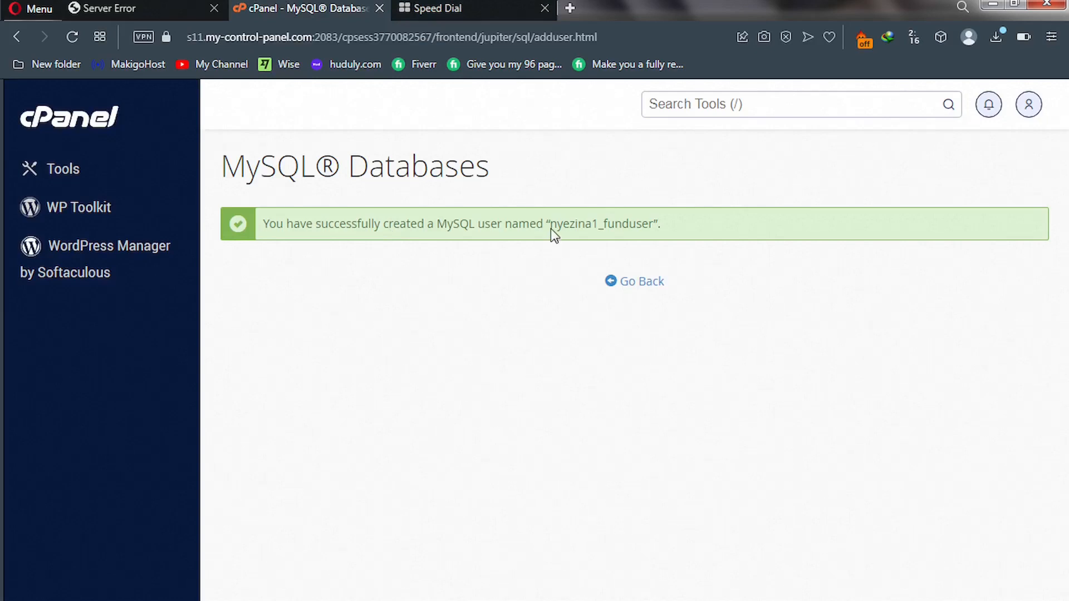
{"action": "left_click_drag", "start_coordinate": [550, 228], "coordinate": [655, 225]}
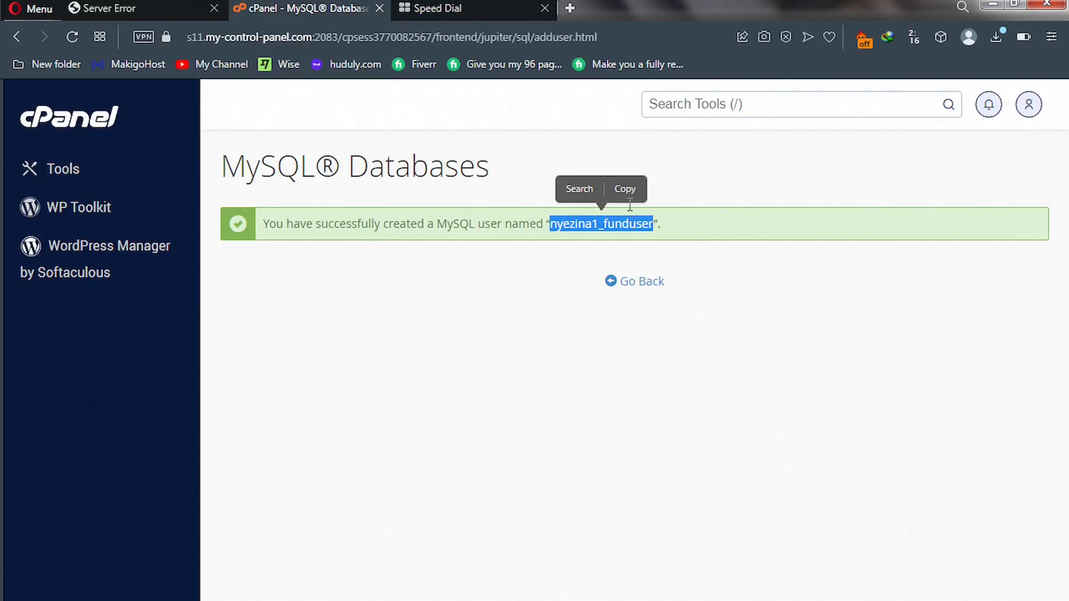
{"action": "left_click", "coordinate": [626, 186]}
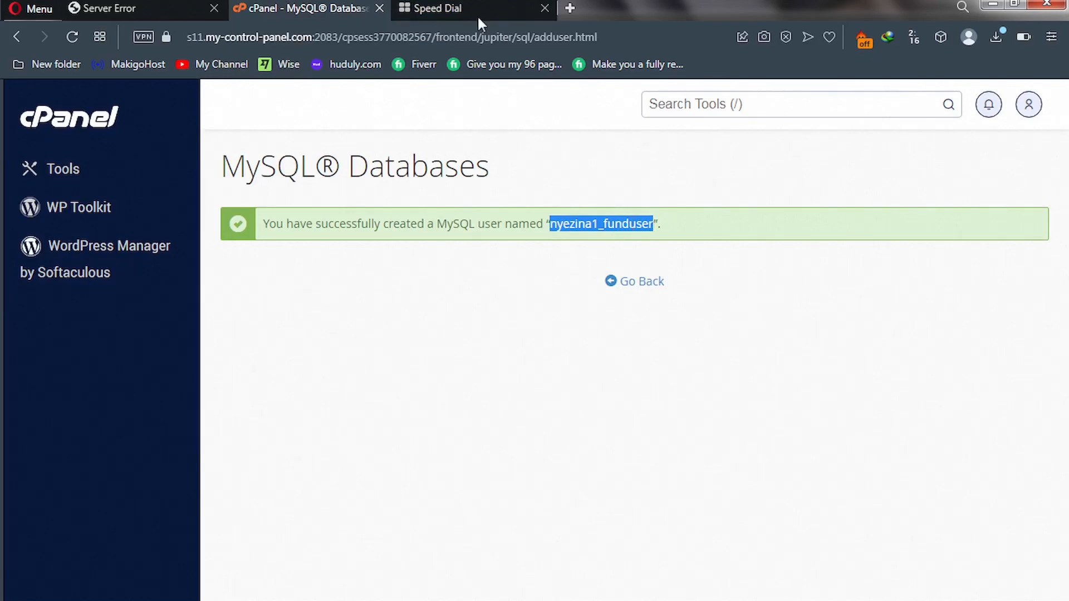
Note the prefixed funduser name and the matching funddb database name in parentheses.
{"action": "left_click", "coordinate": [461, 9]}
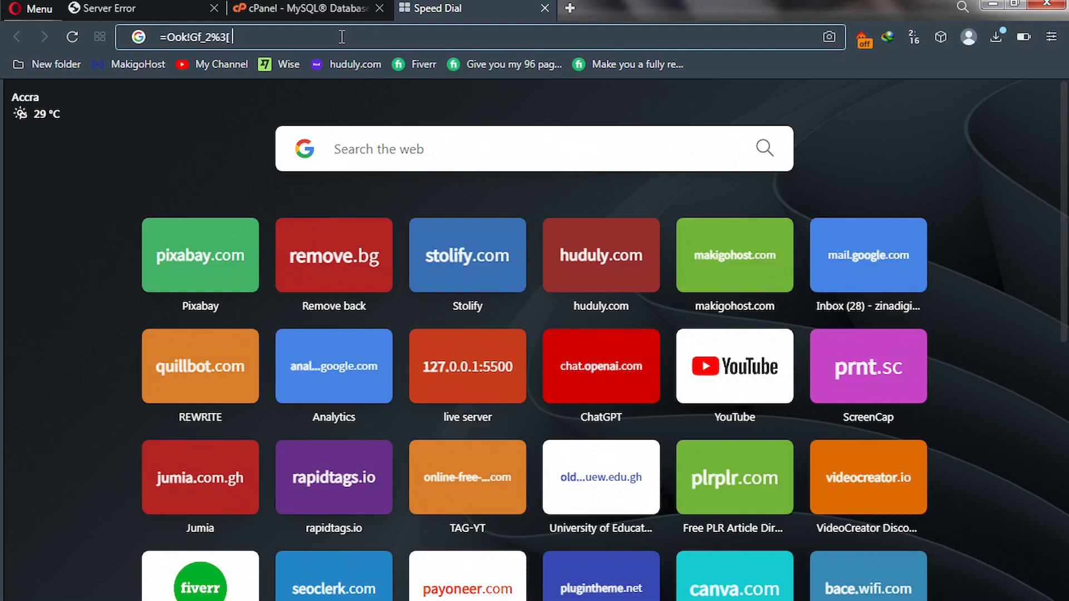
{"action": "type", "text": "()"}
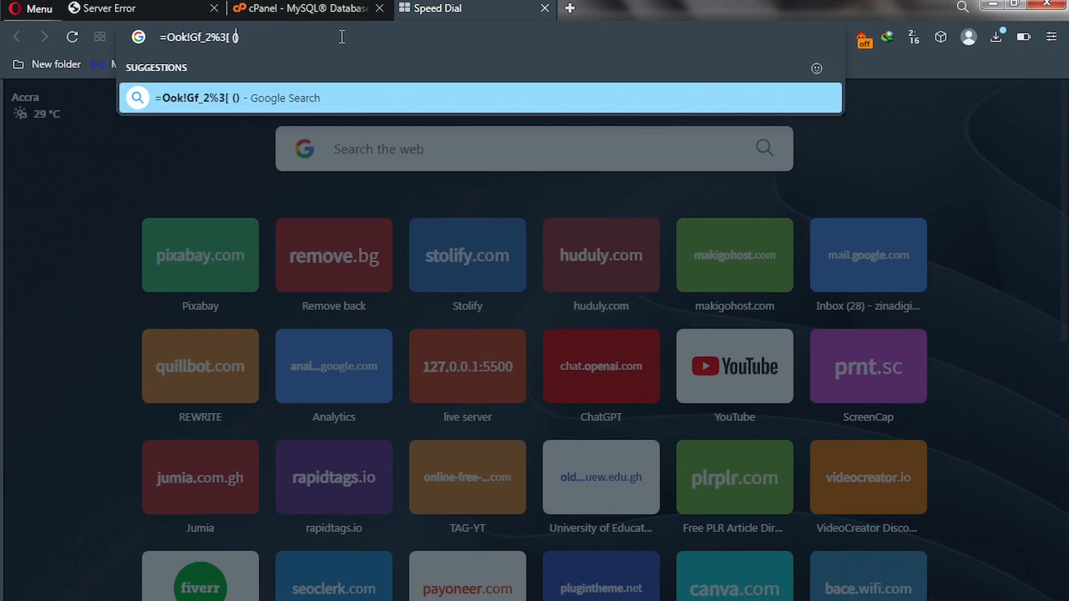
{"action": "key", "text": "ctrl+v"}
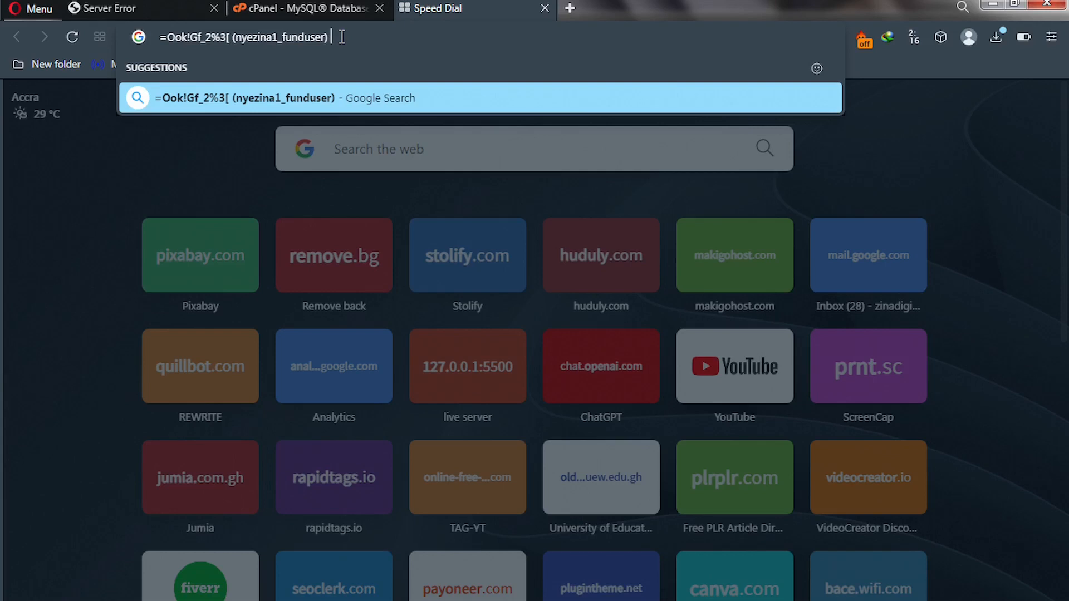
{"action": "type", "text": "()"}
{"action": "key", "text": "Left"}
{"action": "key", "text": "ctrl+v"}
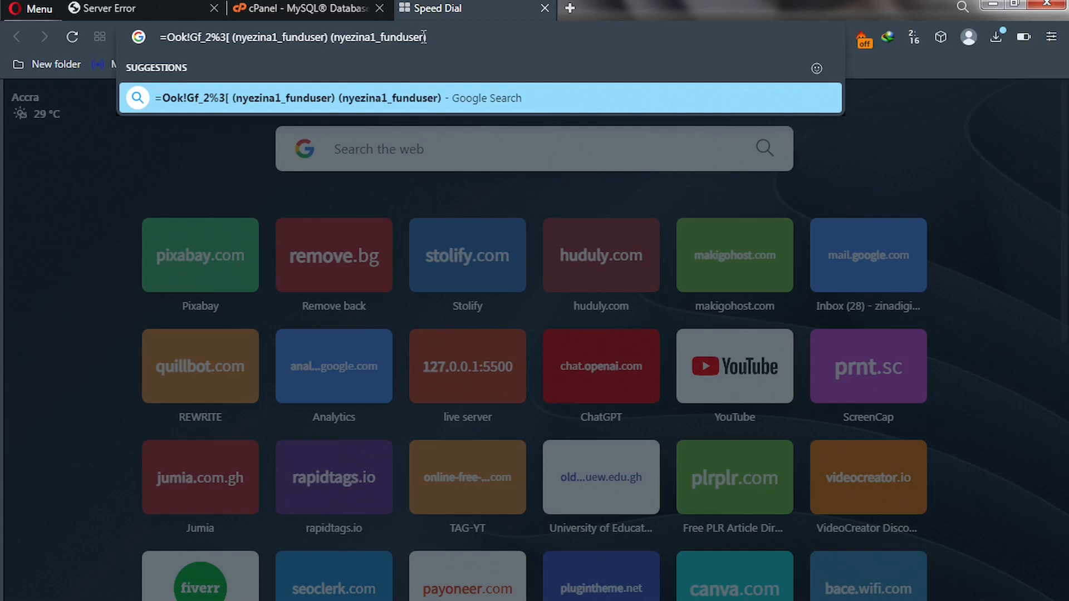
{"action": "left_click_drag", "start_coordinate": [423, 37], "coordinate": [406, 36]}
{"action": "type", "text": "db"}
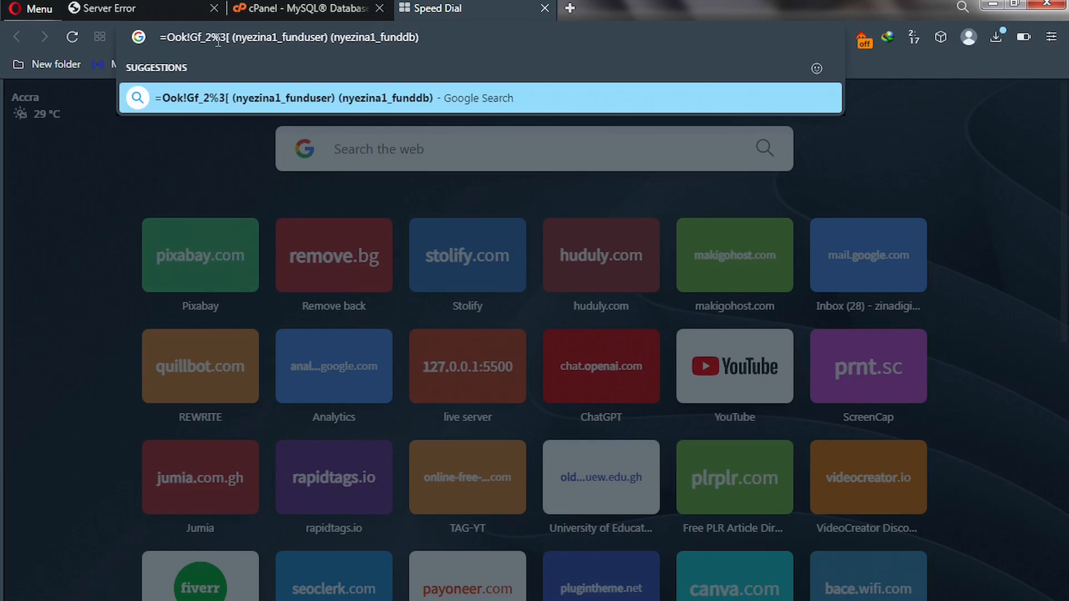
{"action": "left_click", "coordinate": [287, 7]}
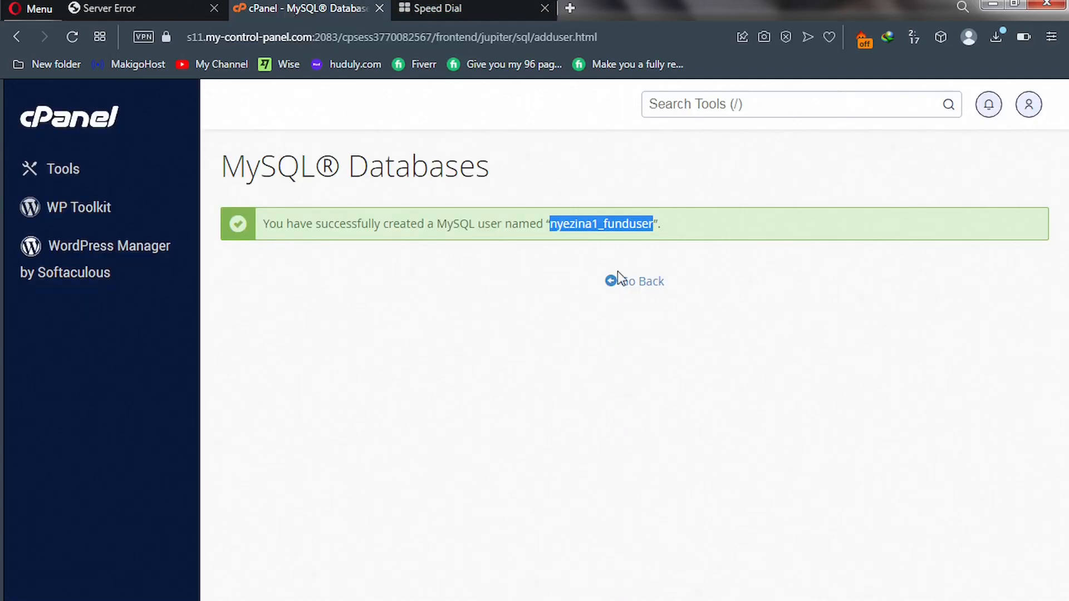
Under Add User To Database, select funduser and funddb and add them.
{"action": "left_click", "coordinate": [638, 291]}
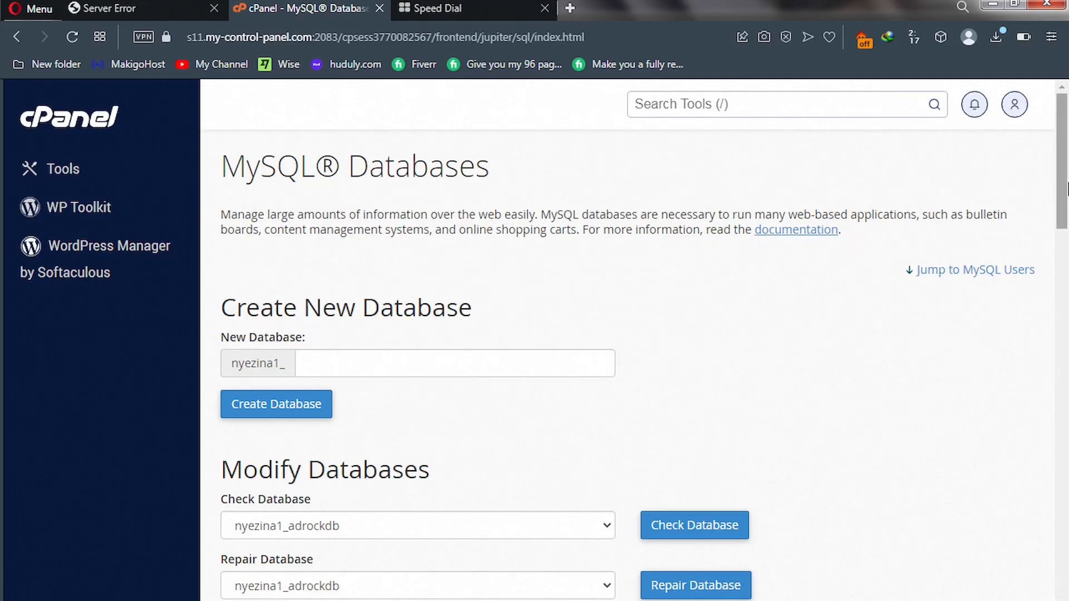
{"action": "left_click_drag", "start_coordinate": [1067, 190], "coordinate": [1066, 517]}
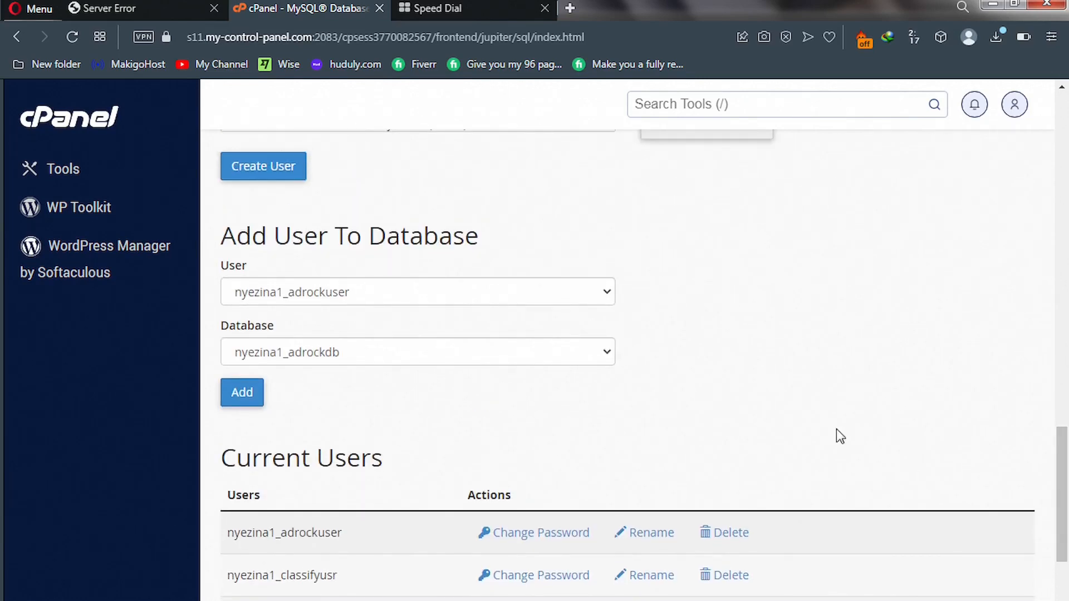
{"action": "left_click", "coordinate": [501, 304]}
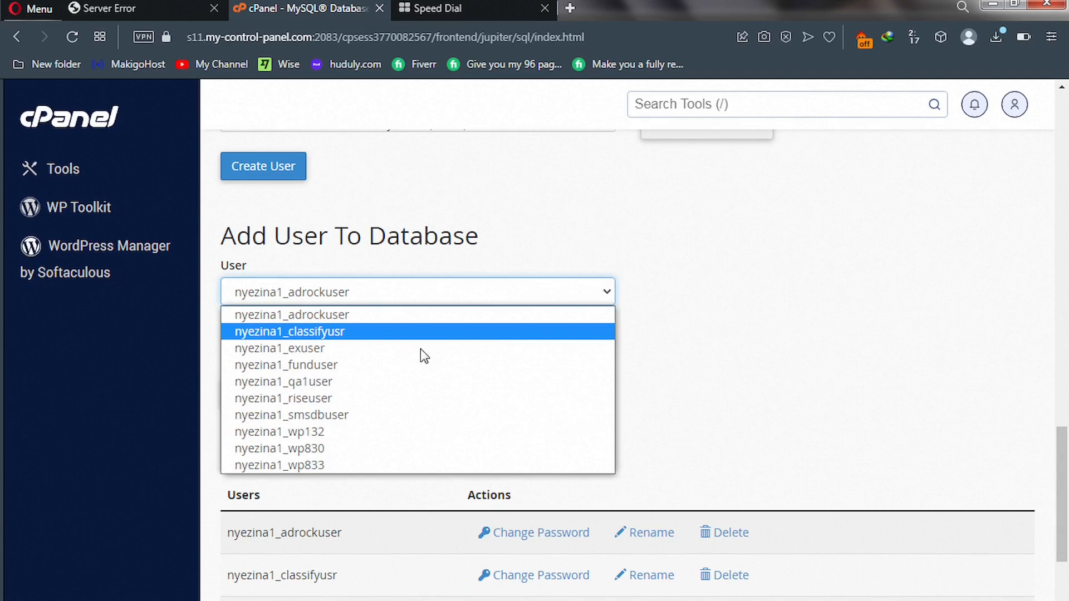
{"action": "left_click", "coordinate": [378, 367]}
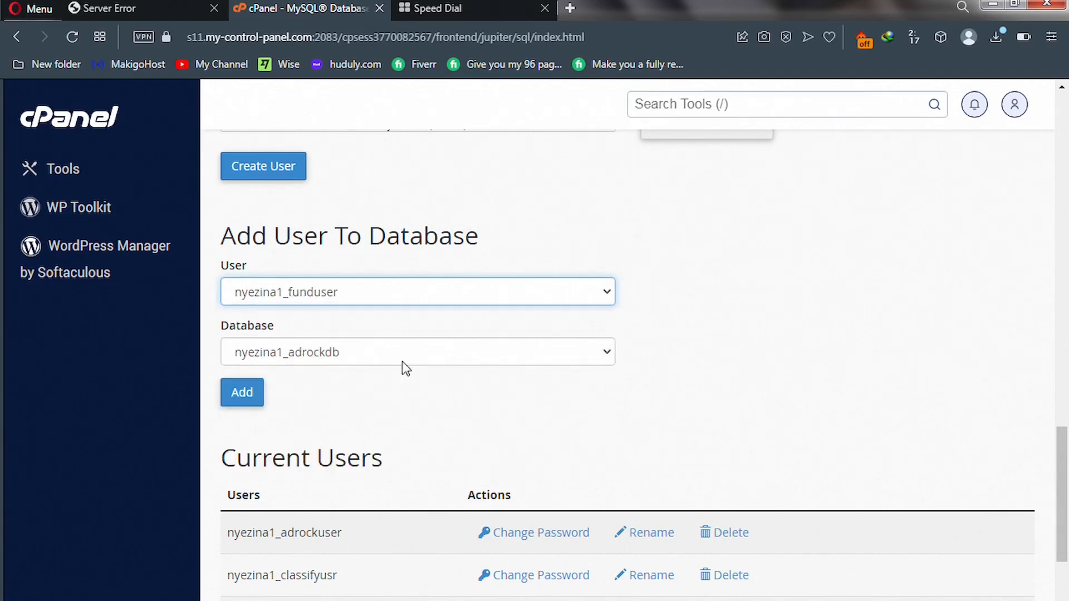
{"action": "left_click", "coordinate": [426, 358]}
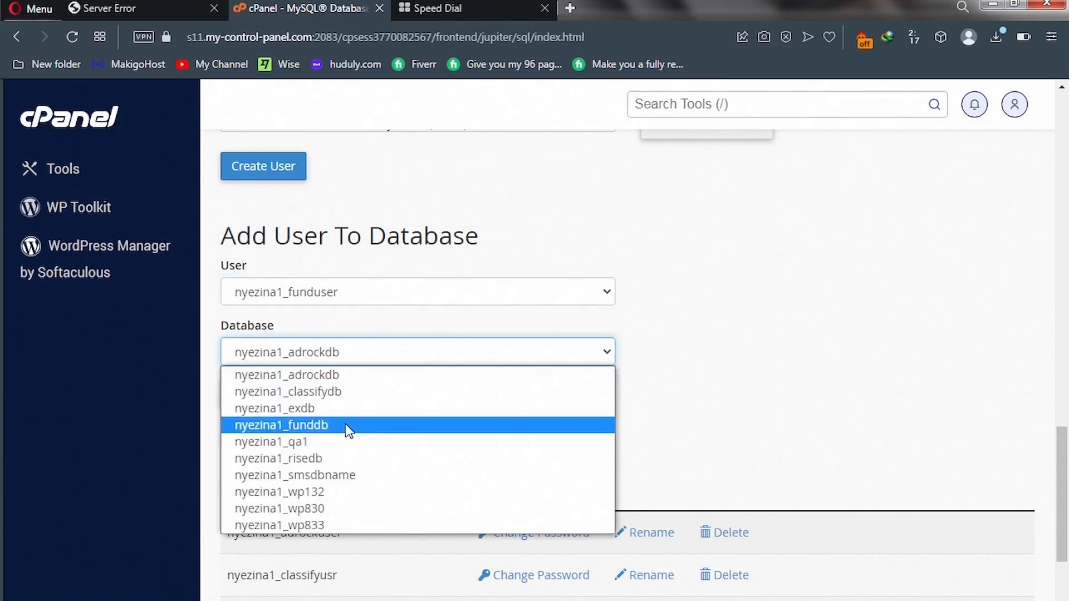
{"action": "left_click", "coordinate": [348, 426]}
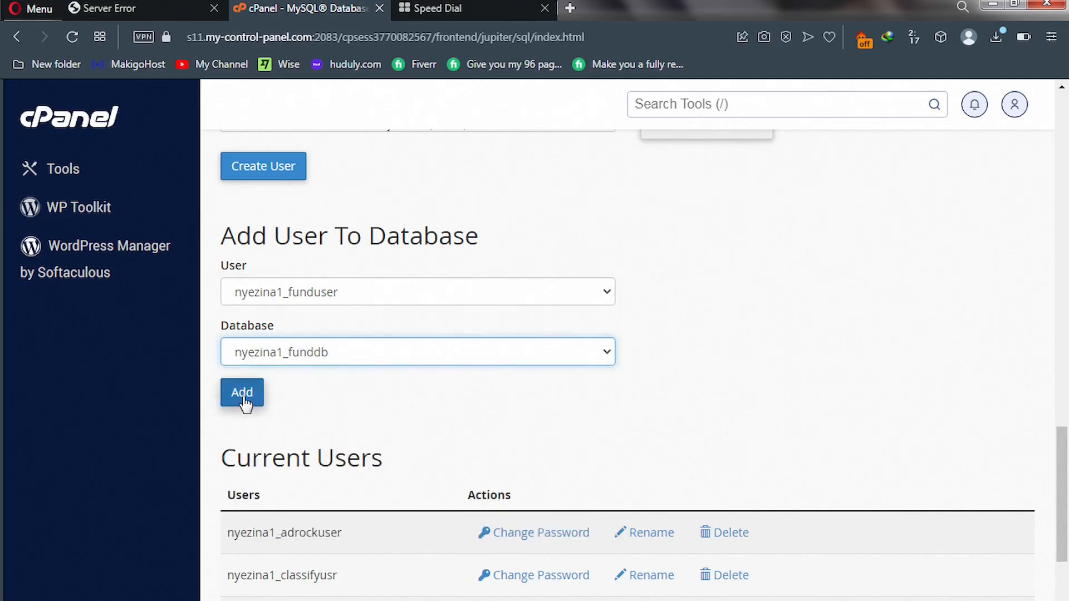
{"action": "left_click", "coordinate": [243, 397]}
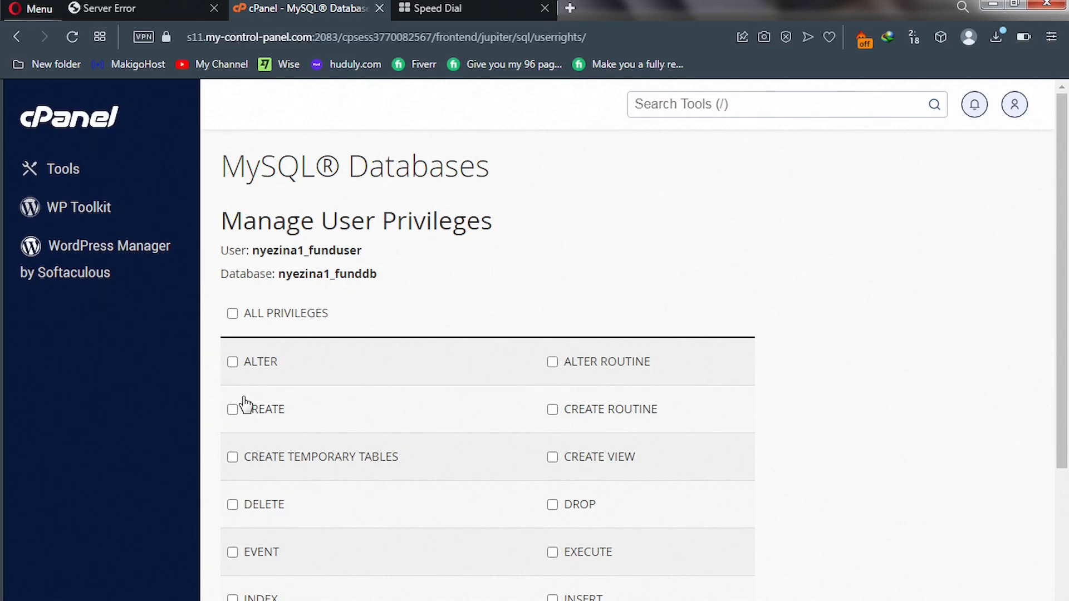
Grant funduser ALL PRIVILEGES on funddb, save, and switch to the tutorialz.ml error tab.
{"action": "left_click", "coordinate": [233, 314]}
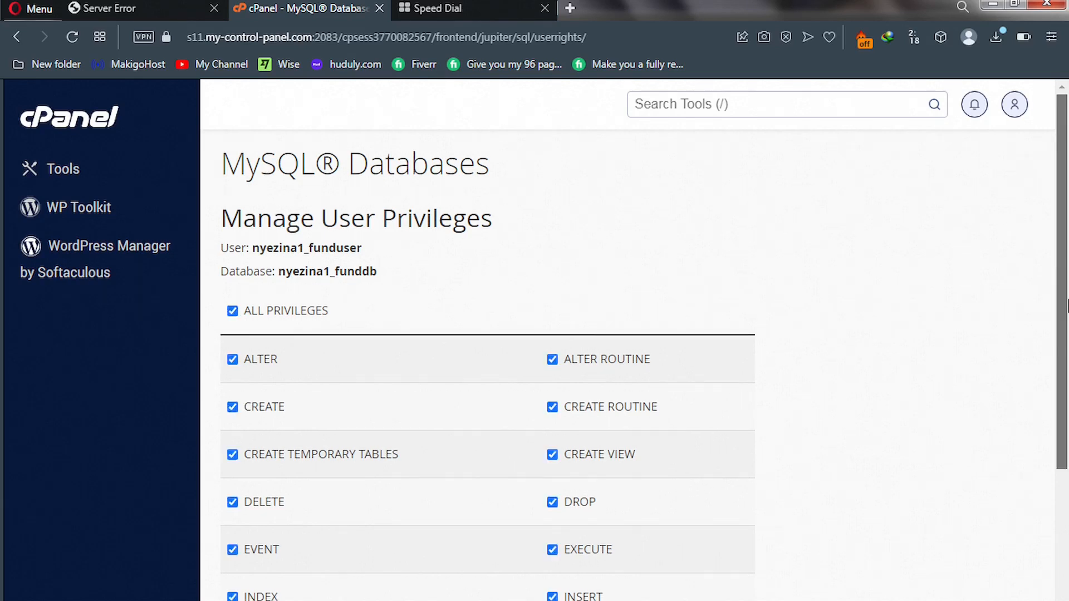
{"action": "scroll", "coordinate": [1067, 446], "scroll_direction": "down", "scroll_amount": 5}
{"action": "scroll", "coordinate": [1067, 445], "scroll_direction": "down", "scroll_amount": 1}
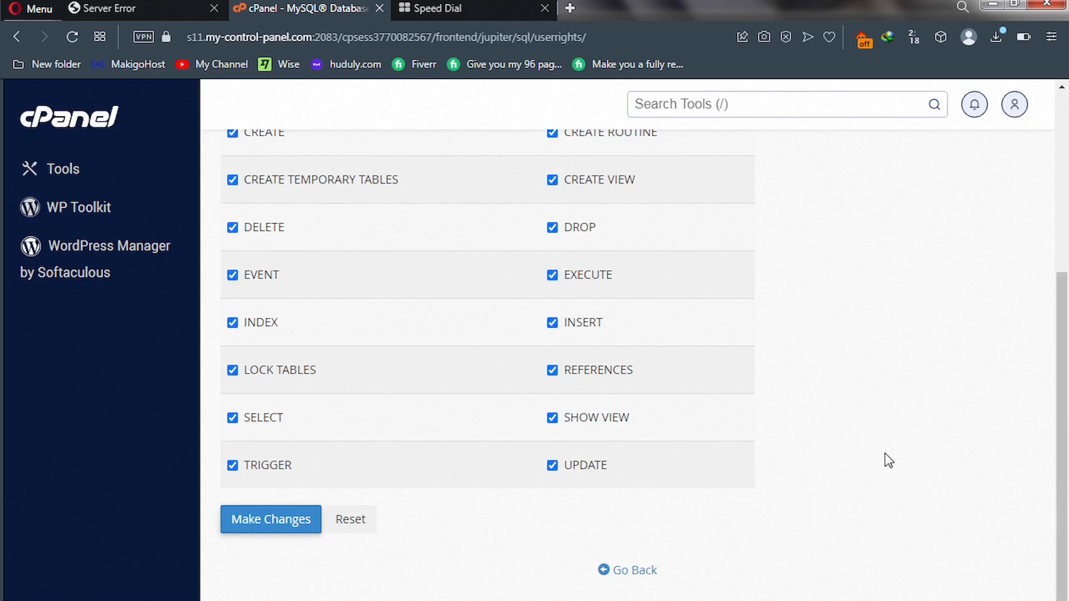
{"action": "left_click", "coordinate": [272, 520]}
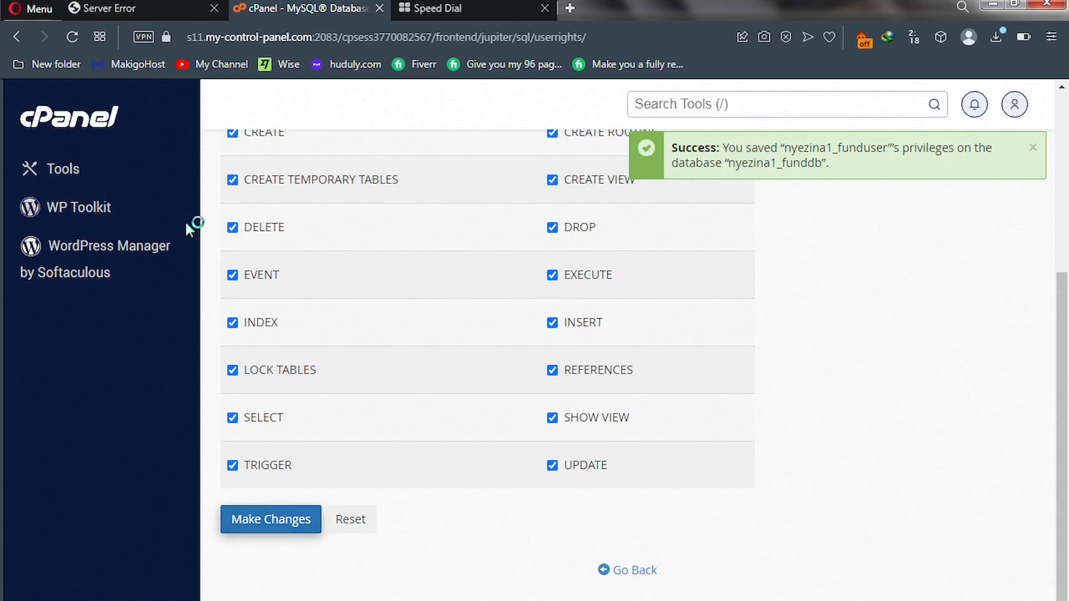
{"action": "left_click", "coordinate": [161, 9]}
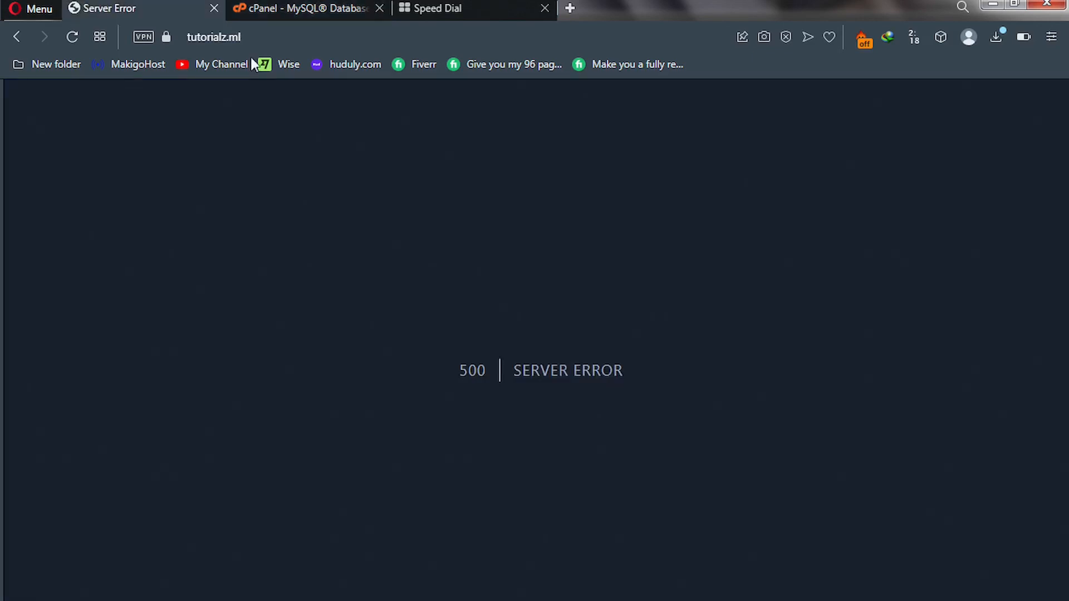
{"action": "left_click", "coordinate": [273, 39]}
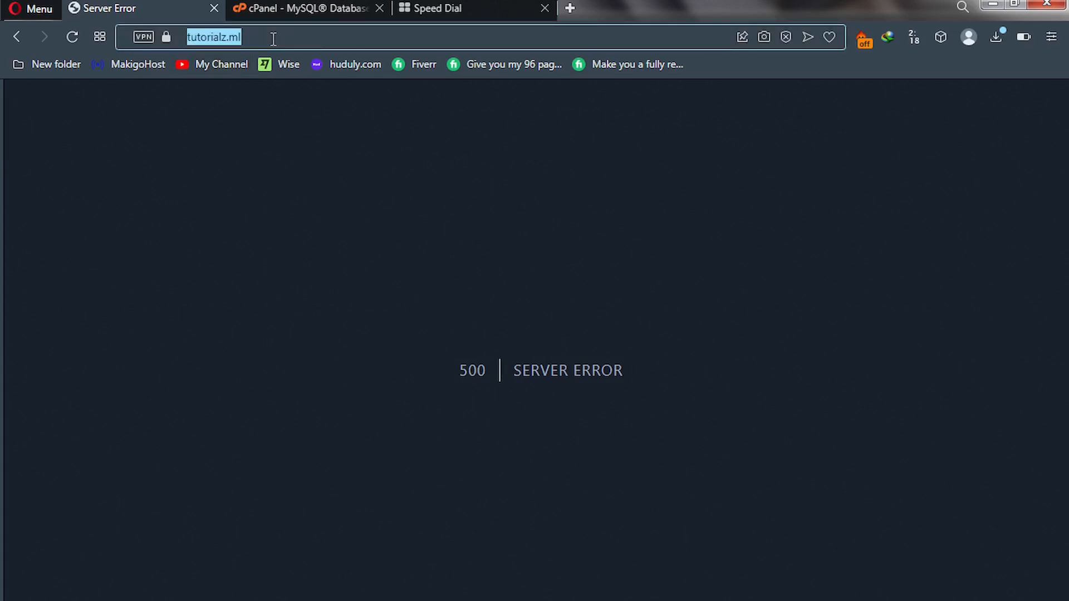
Go to tutorialz.ml/install to load the ViserLab Easy Installer.
{"action": "left_click", "coordinate": [273, 39]}
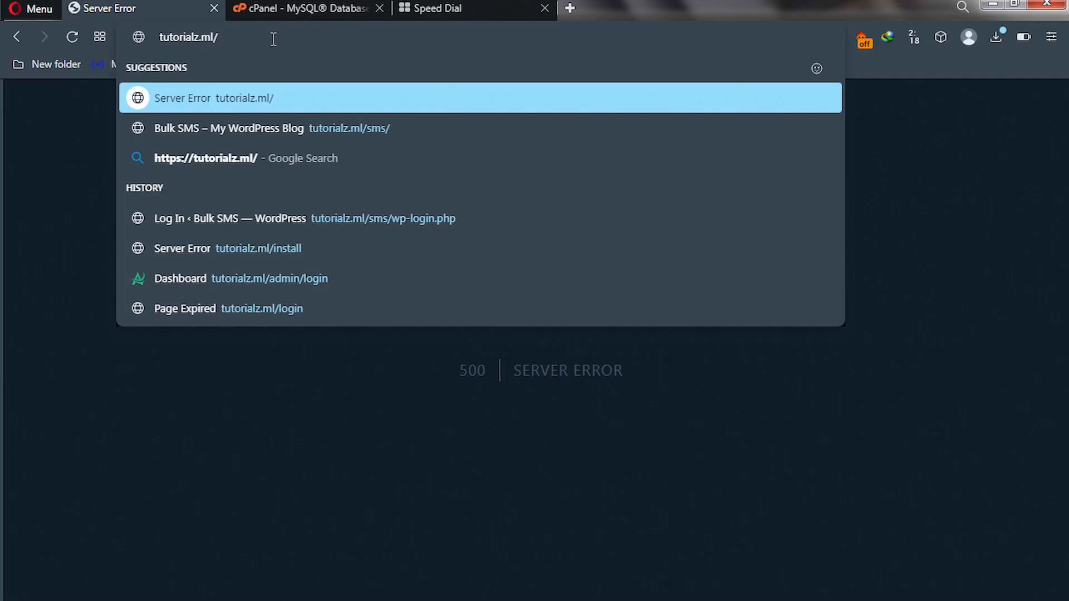
{"action": "type", "text": "instal"}
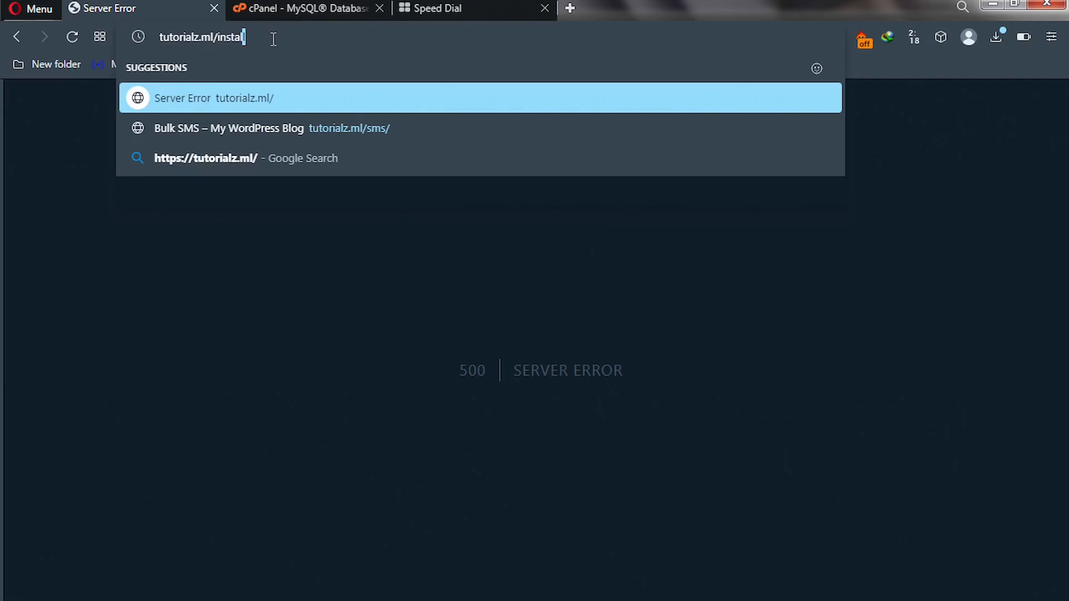
{"action": "key", "text": "Return"}
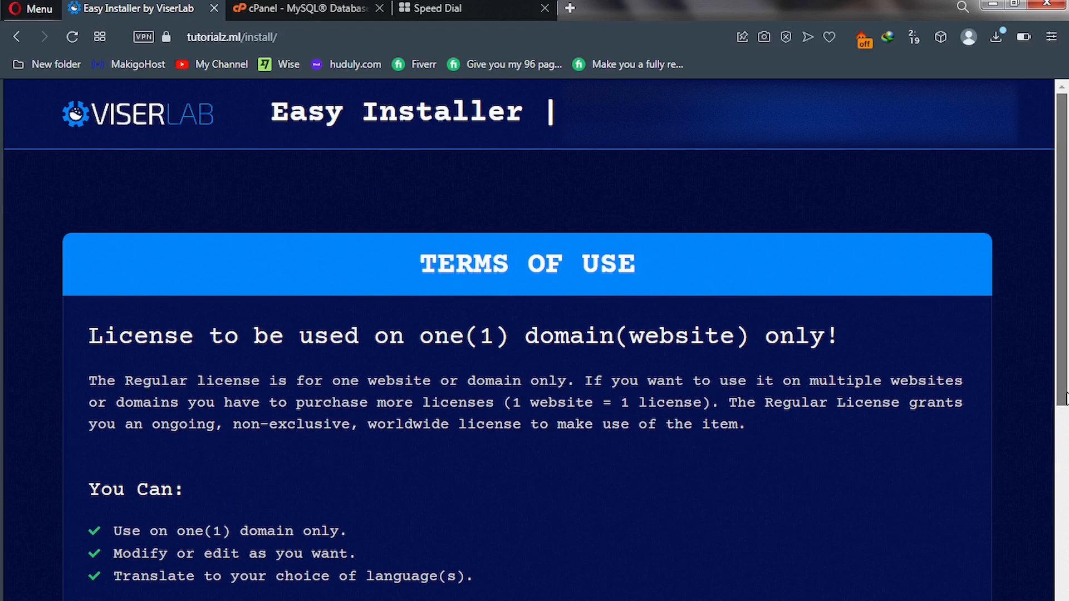
Accept the installer's Terms of Use and continue to the Requirements check.
{"action": "scroll", "coordinate": [1065, 397], "scroll_direction": "down", "scroll_amount": 3}
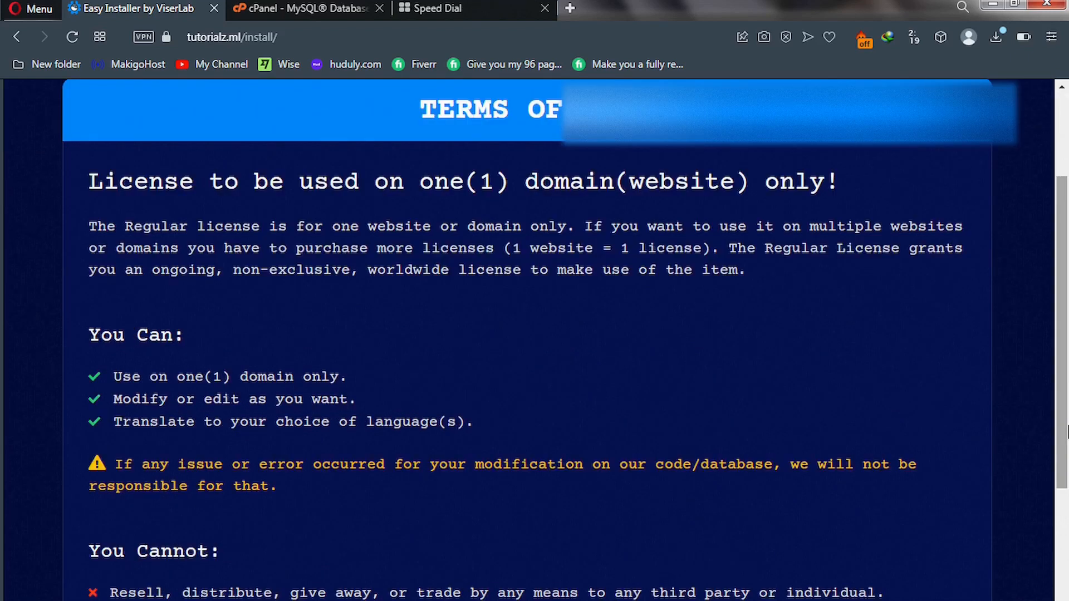
{"action": "left_click_drag", "start_coordinate": [1067, 429], "coordinate": [1067, 521]}
{"action": "scroll", "coordinate": [1067, 520], "scroll_direction": "down", "scroll_amount": 2}
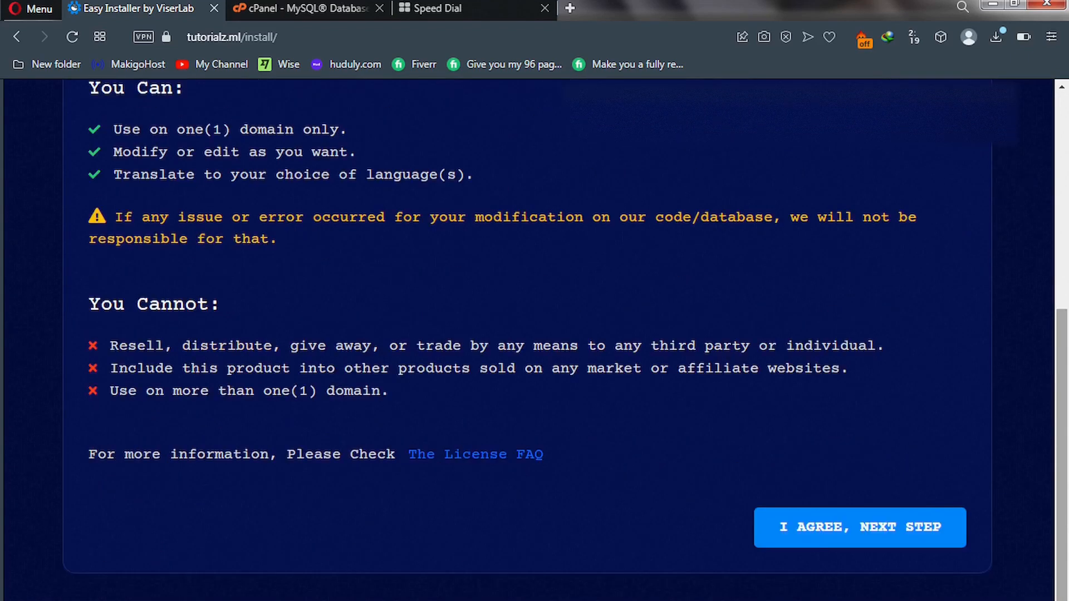
{"action": "left_click", "coordinate": [829, 539]}
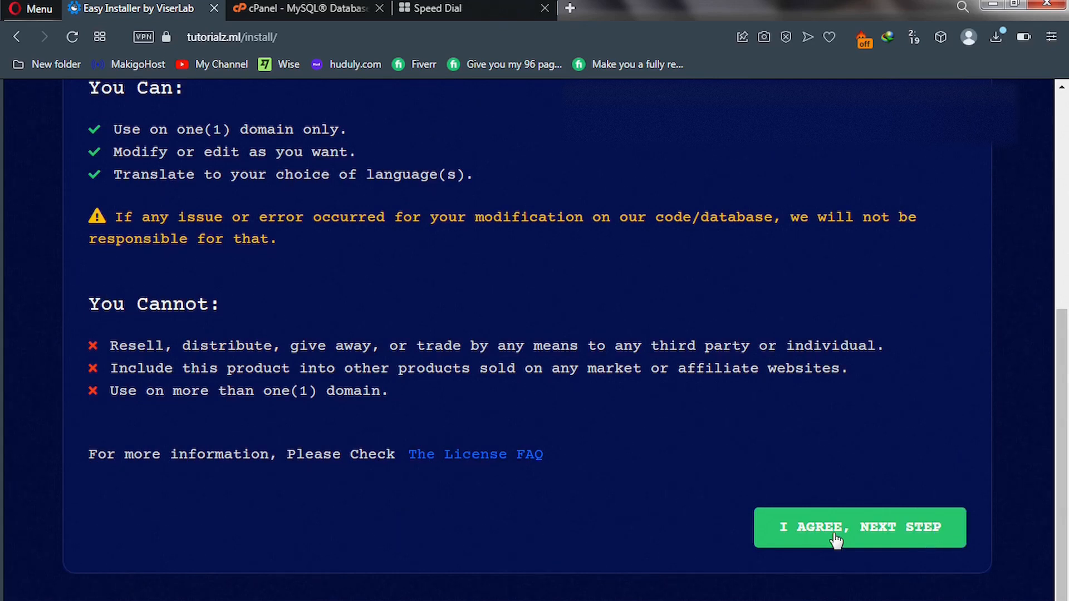
{"action": "left_click", "coordinate": [836, 539]}
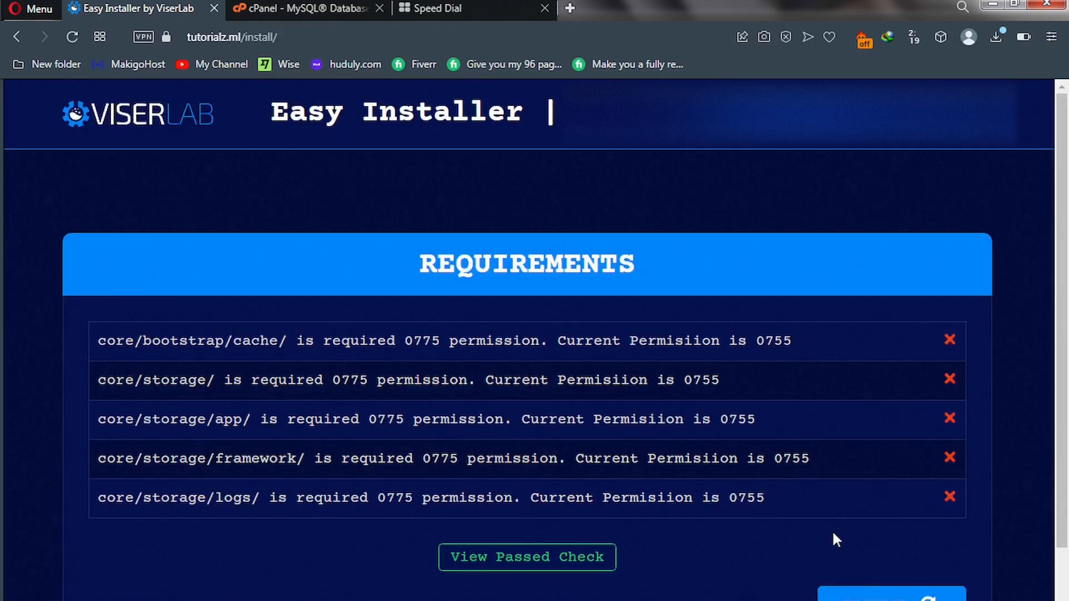
{"action": "scroll", "coordinate": [831, 530], "scroll_direction": "down", "scroll_amount": 1}
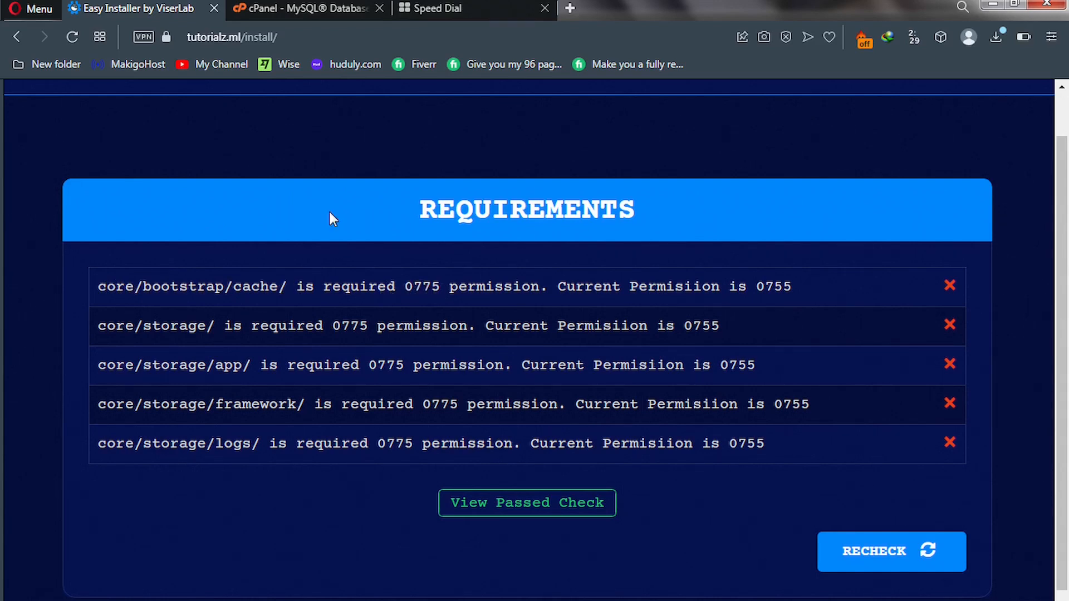
Search cPanel's tools for 'file' and open File Manager.
{"action": "left_click", "coordinate": [290, 7]}
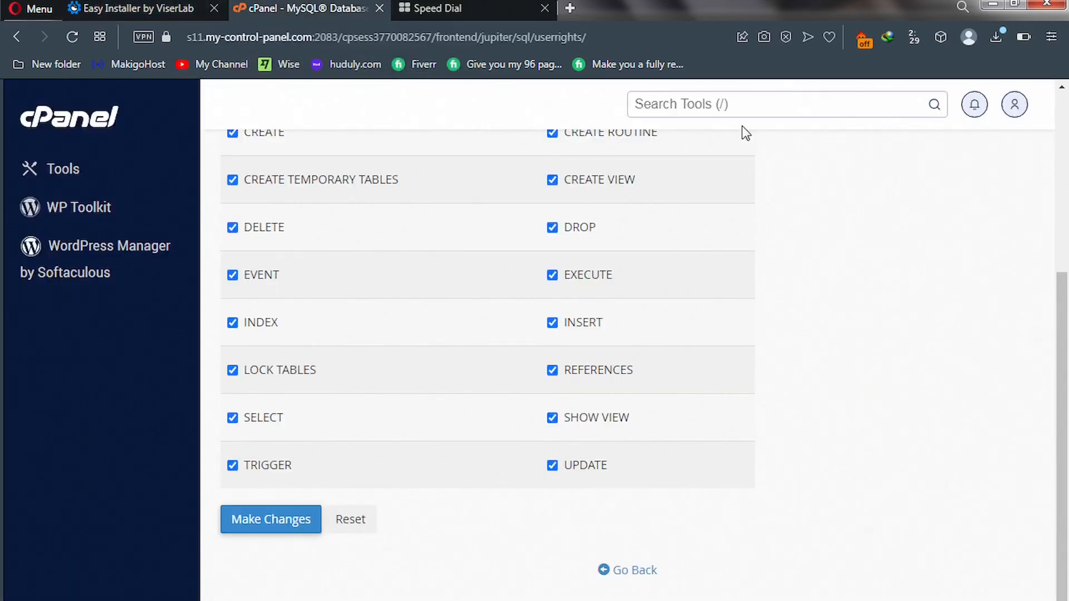
{"action": "left_click", "coordinate": [720, 104]}
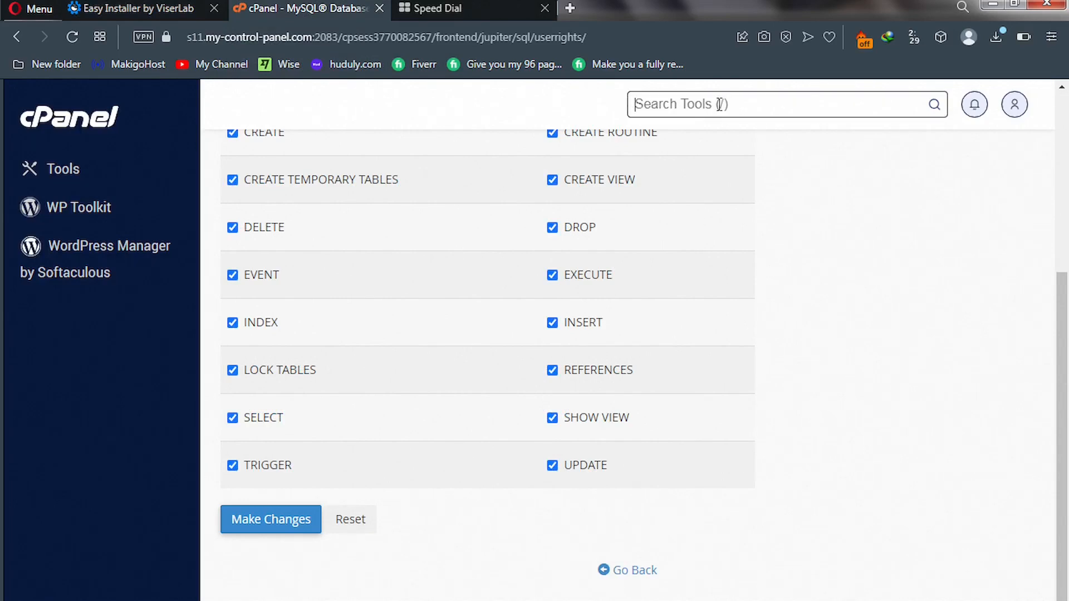
{"action": "type", "text": "file"}
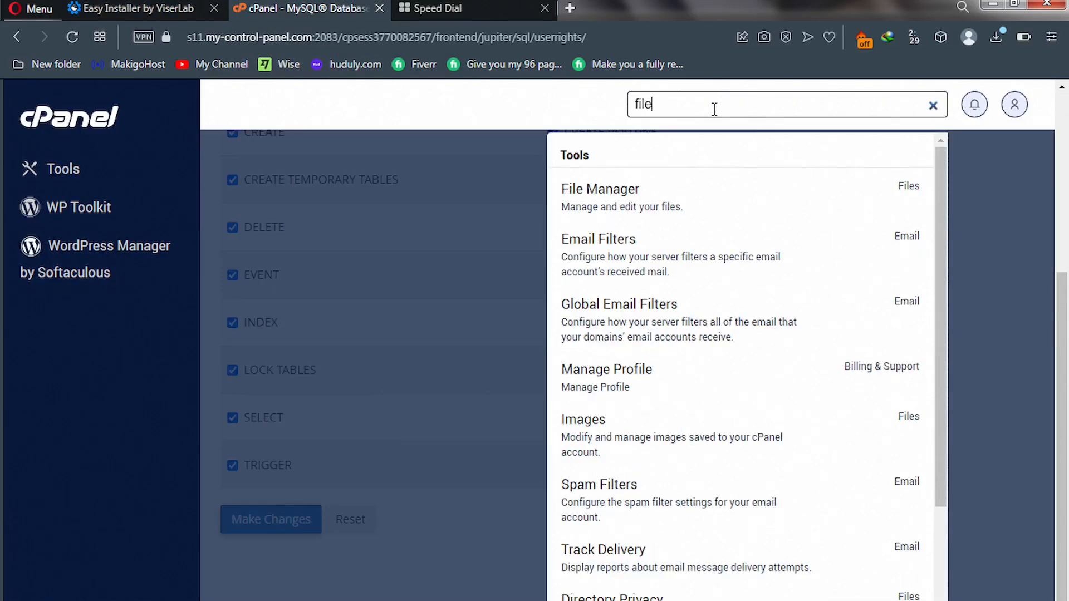
{"action": "left_click", "coordinate": [641, 208]}
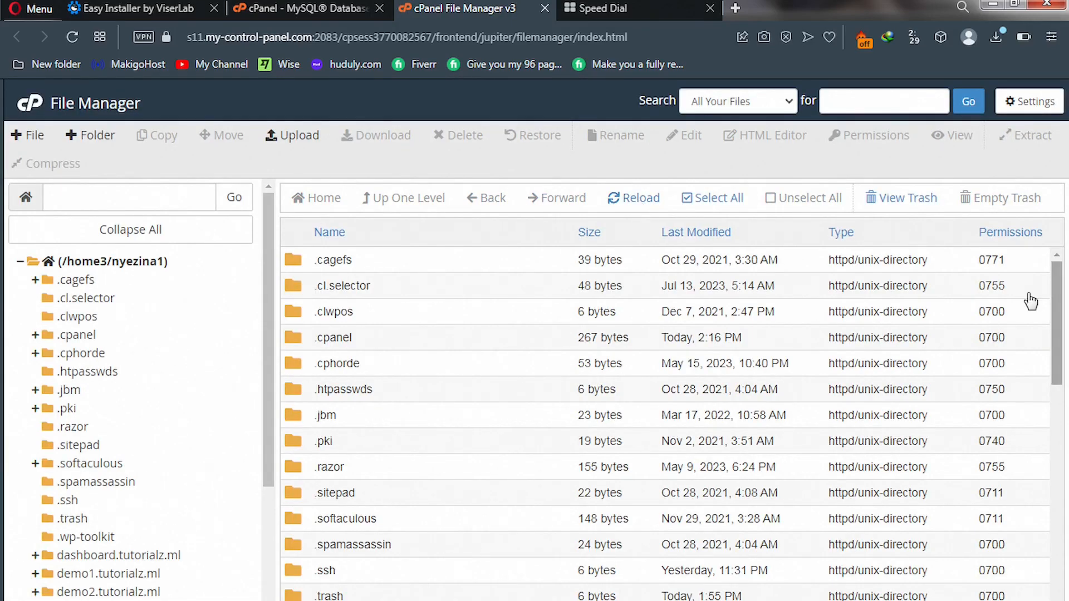
Browse into the tutorialz.ml/core/bootstrap folder.
{"action": "left_click_drag", "start_coordinate": [1056, 331], "coordinate": [1056, 437]}
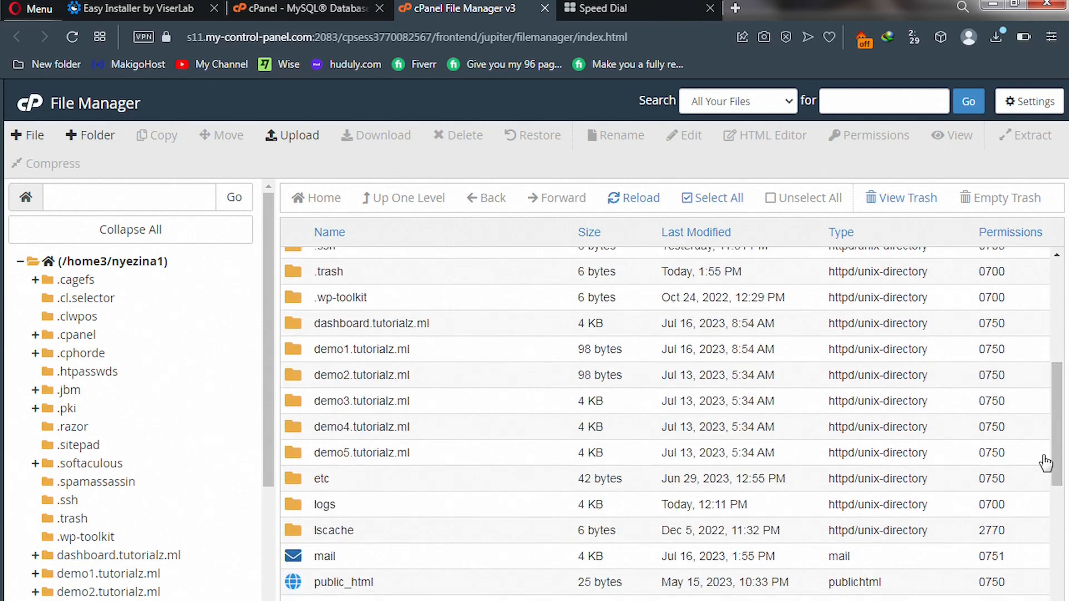
{"action": "left_click_drag", "start_coordinate": [1058, 469], "coordinate": [1058, 526]}
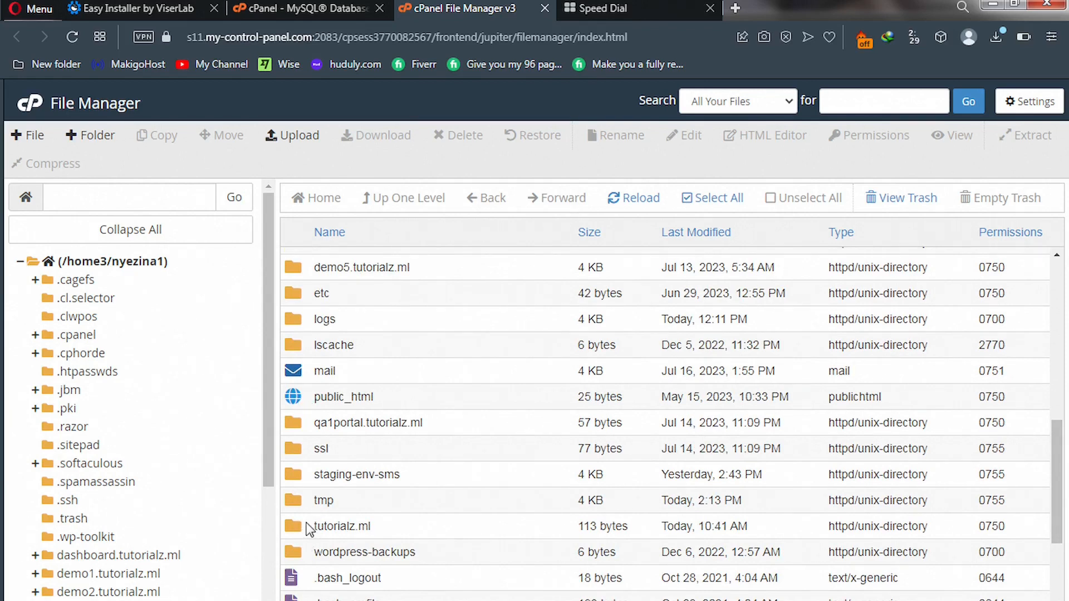
{"action": "double_click", "coordinate": [309, 527]}
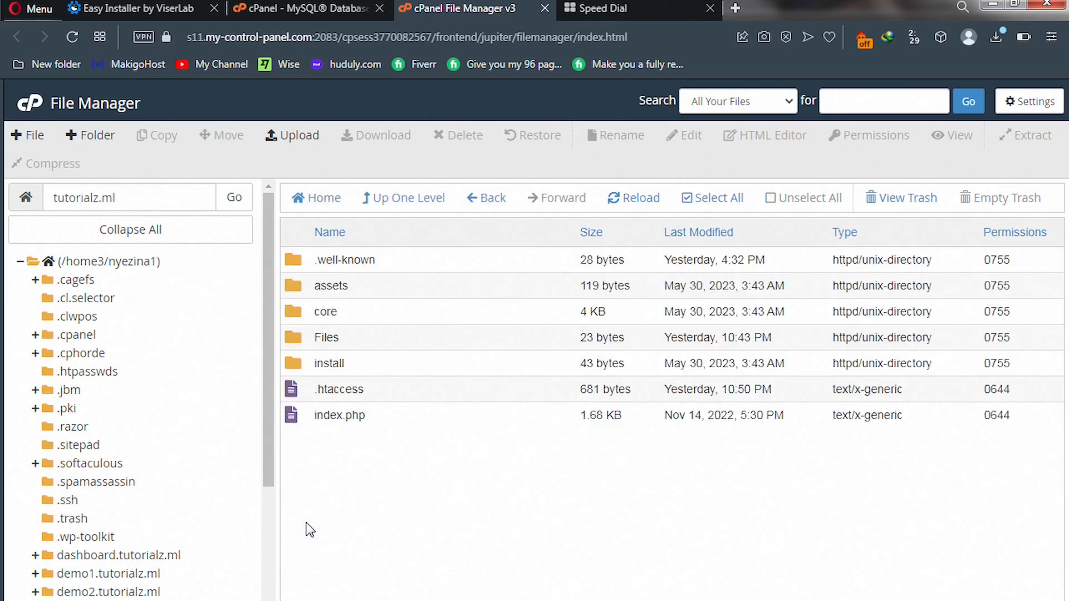
{"action": "left_click", "coordinate": [297, 313]}
{"action": "double_click", "coordinate": [295, 308]}
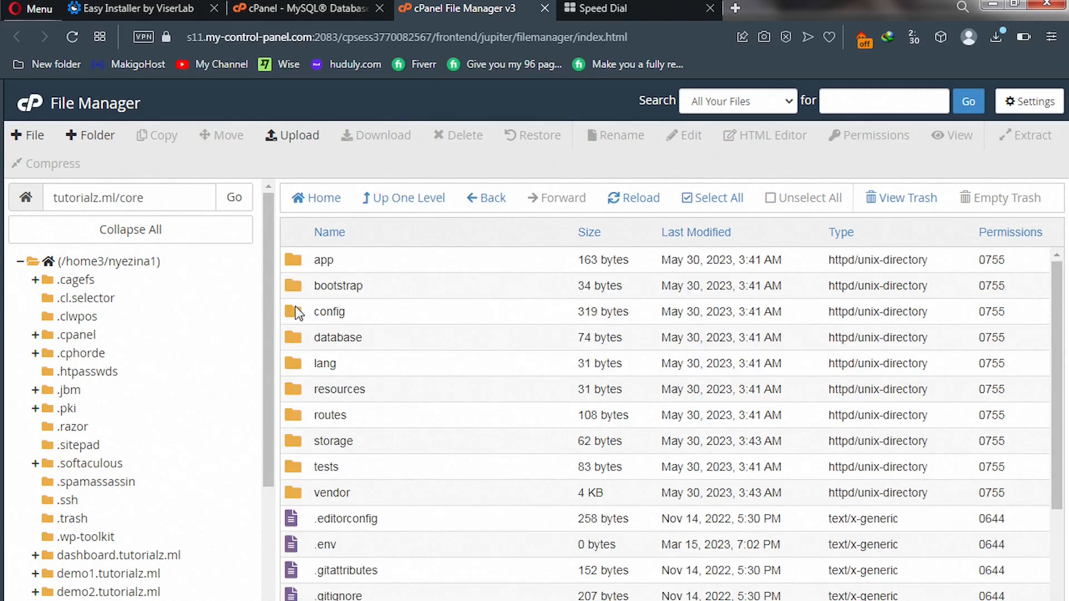
{"action": "double_click", "coordinate": [297, 286]}
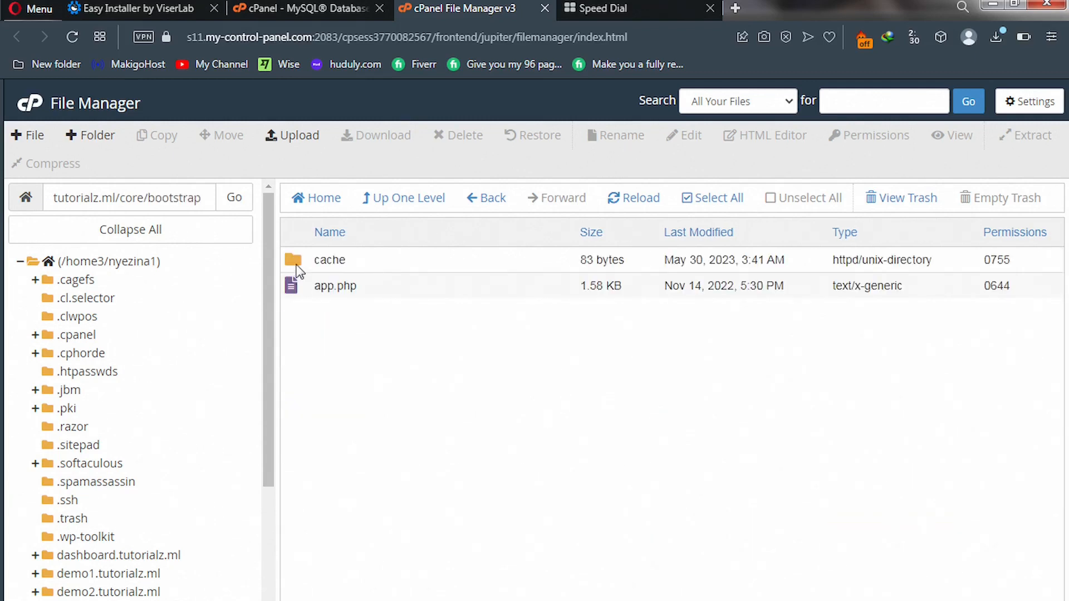
Set the cache folder's permissions to 0775 and save.
{"action": "left_click", "coordinate": [298, 270]}
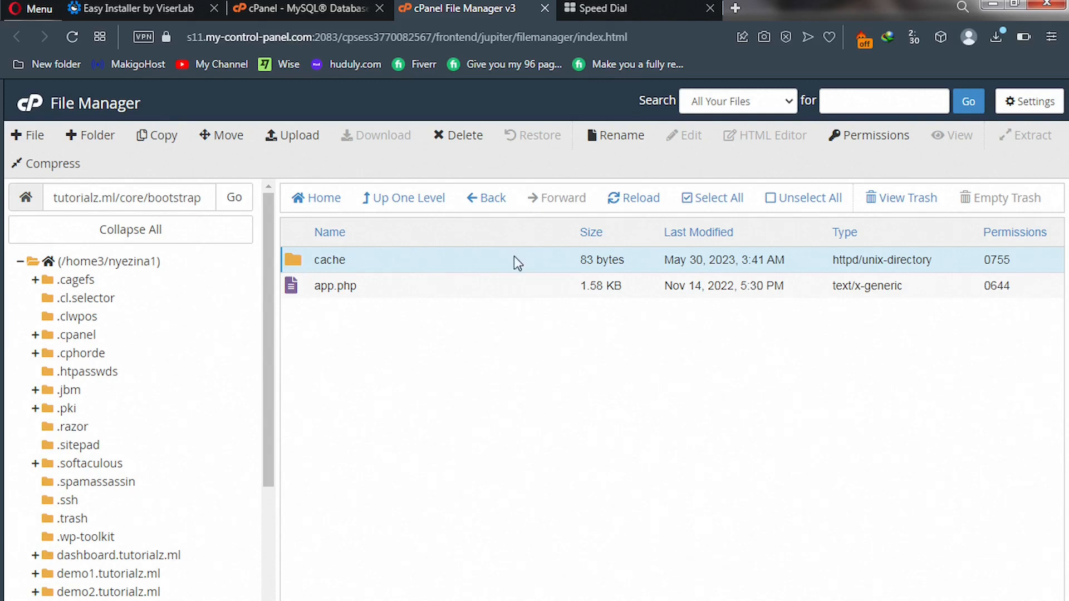
{"action": "double_click", "coordinate": [997, 261]}
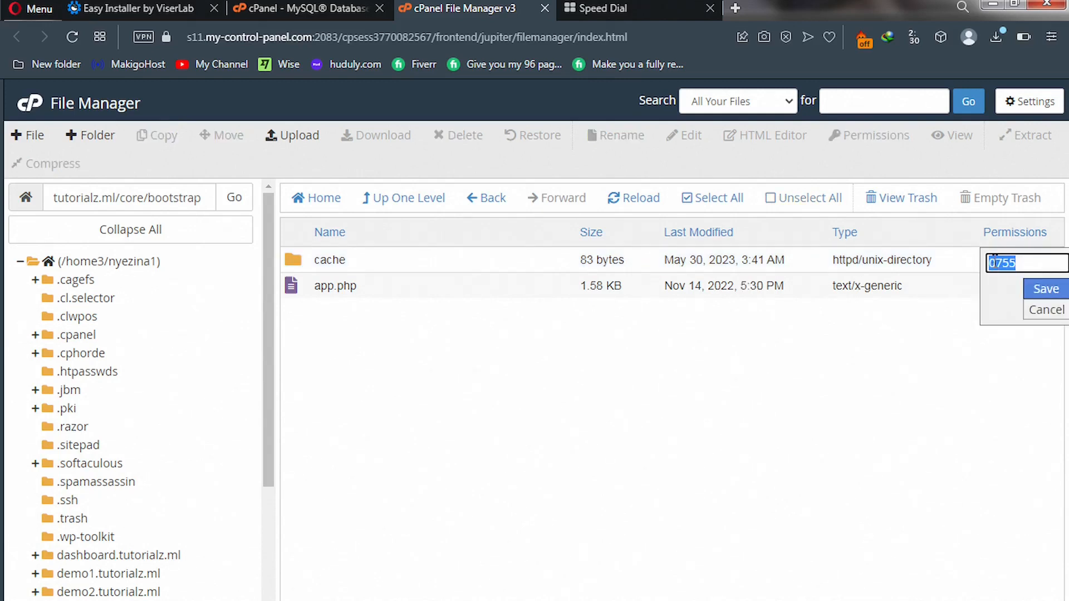
{"action": "left_click", "coordinate": [1010, 263]}
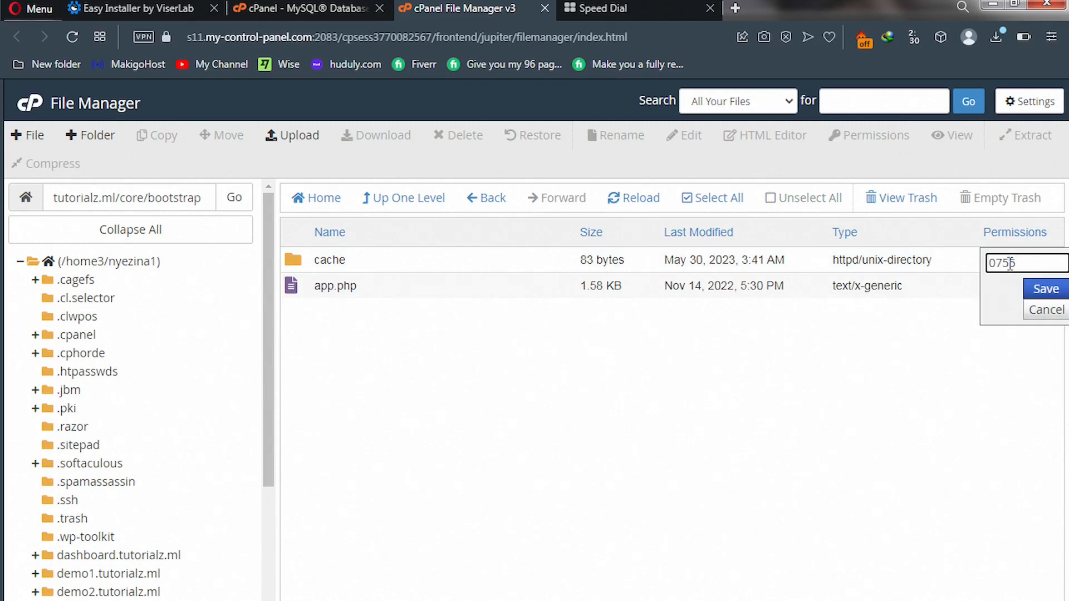
{"action": "key", "text": "BackSpace"}
{"action": "type", "text": "7"}
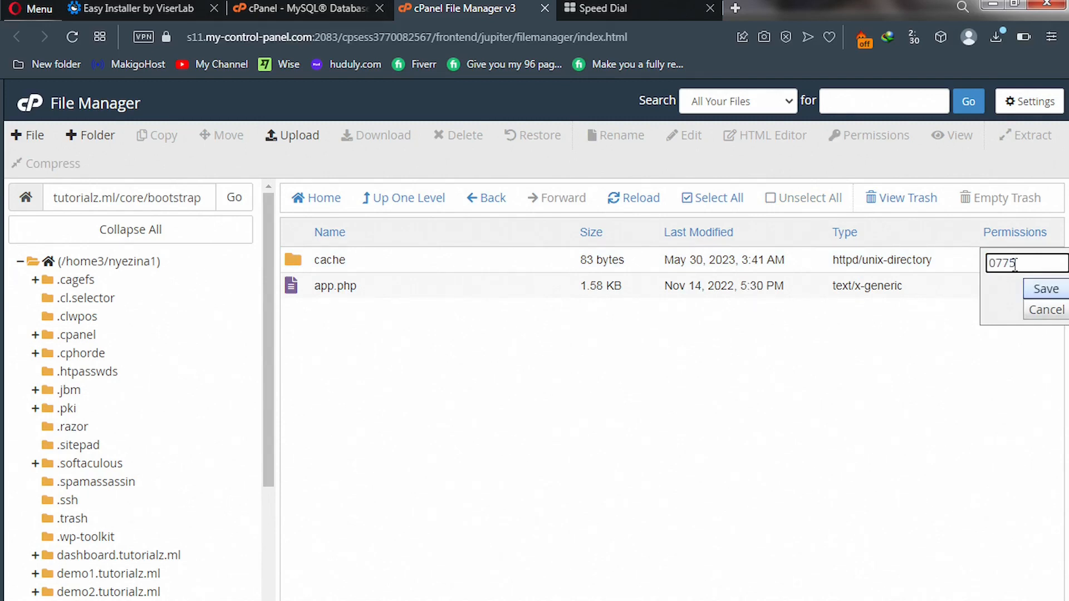
{"action": "left_click", "coordinate": [1047, 290]}
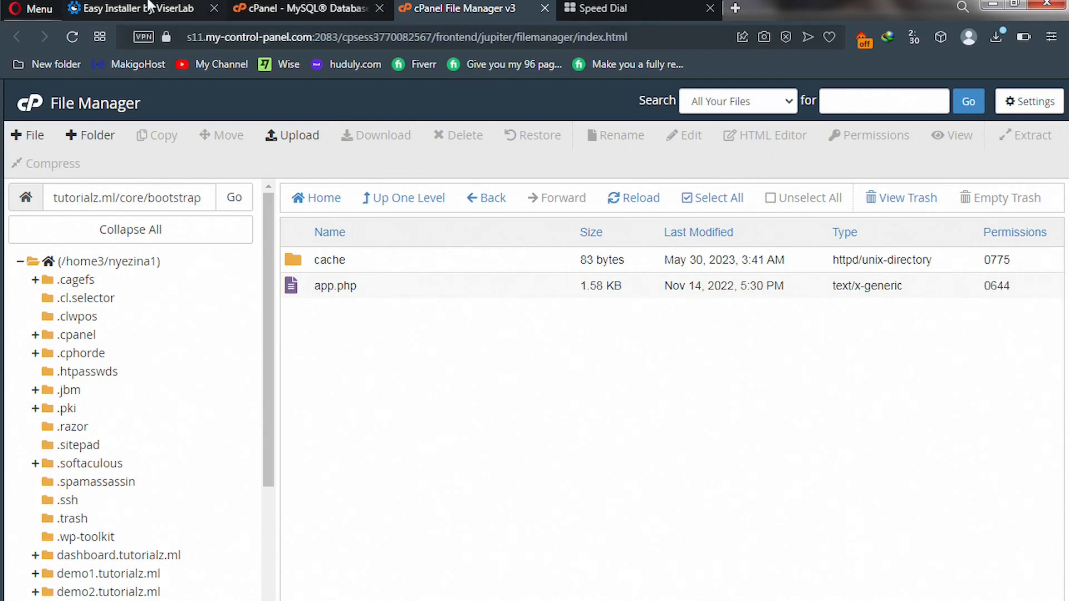
Review the installer's requirements, then go back up to the core folder in File Manager.
{"action": "left_click", "coordinate": [145, 7]}
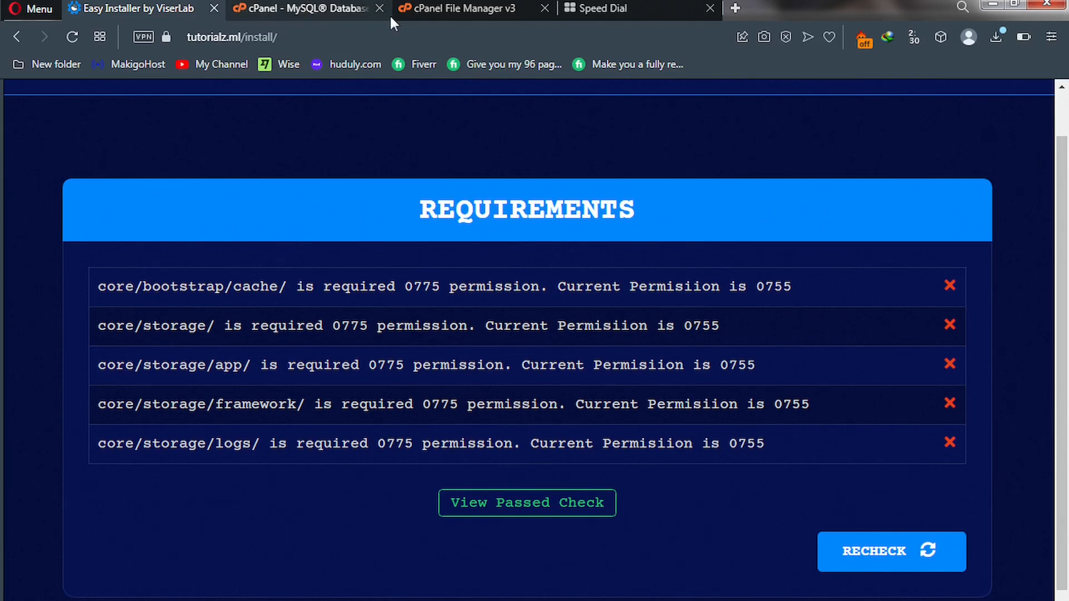
{"action": "left_click", "coordinate": [446, 8]}
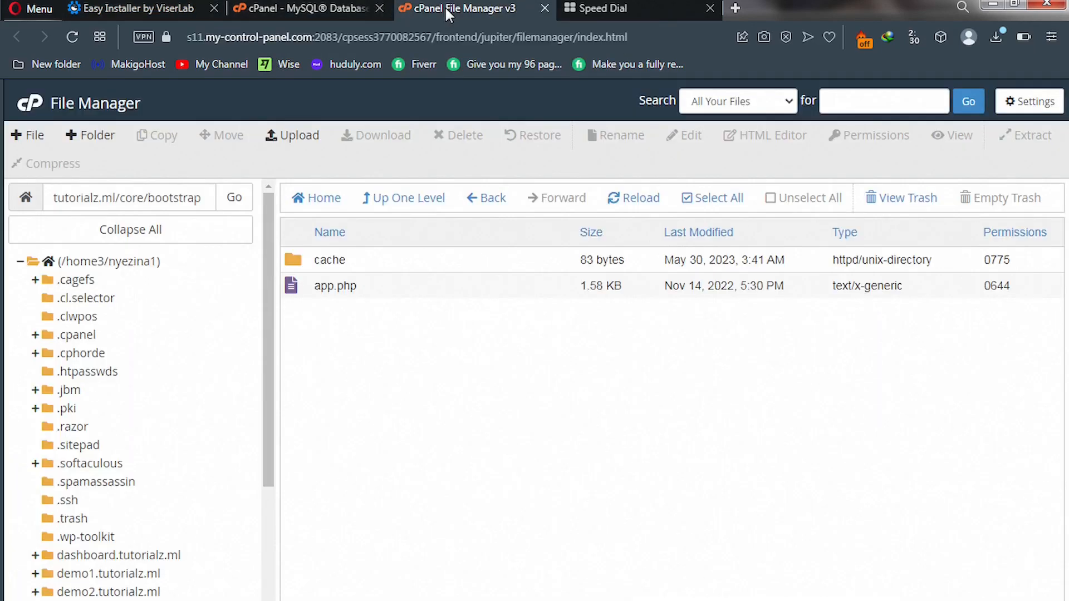
{"action": "left_click", "coordinate": [390, 202]}
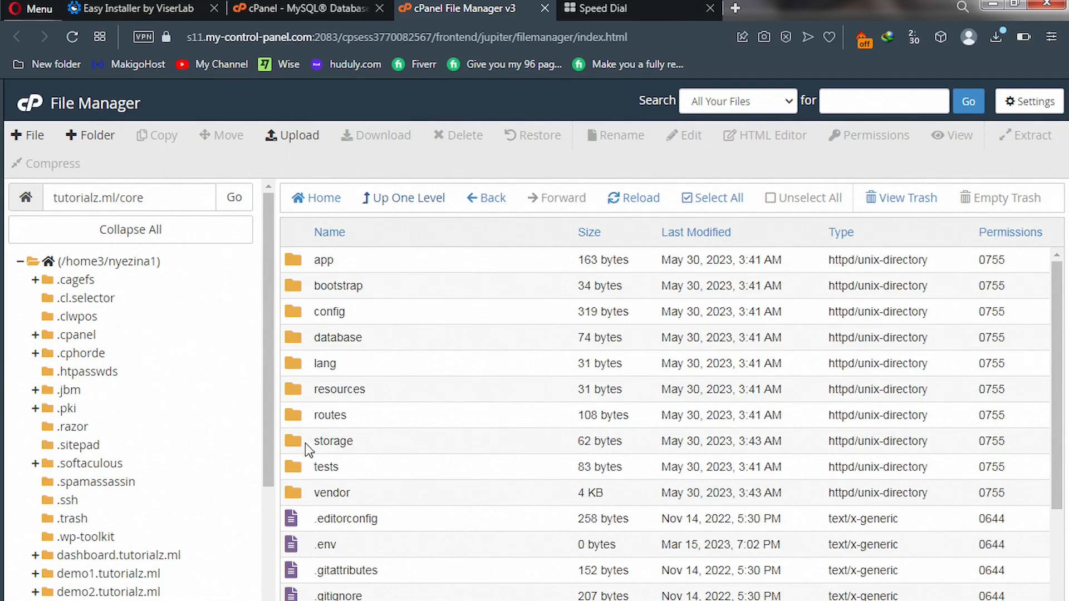
Change the storage folder's permissions from 0755 to 0775 and recheck the installer's list.
{"action": "left_click", "coordinate": [996, 444]}
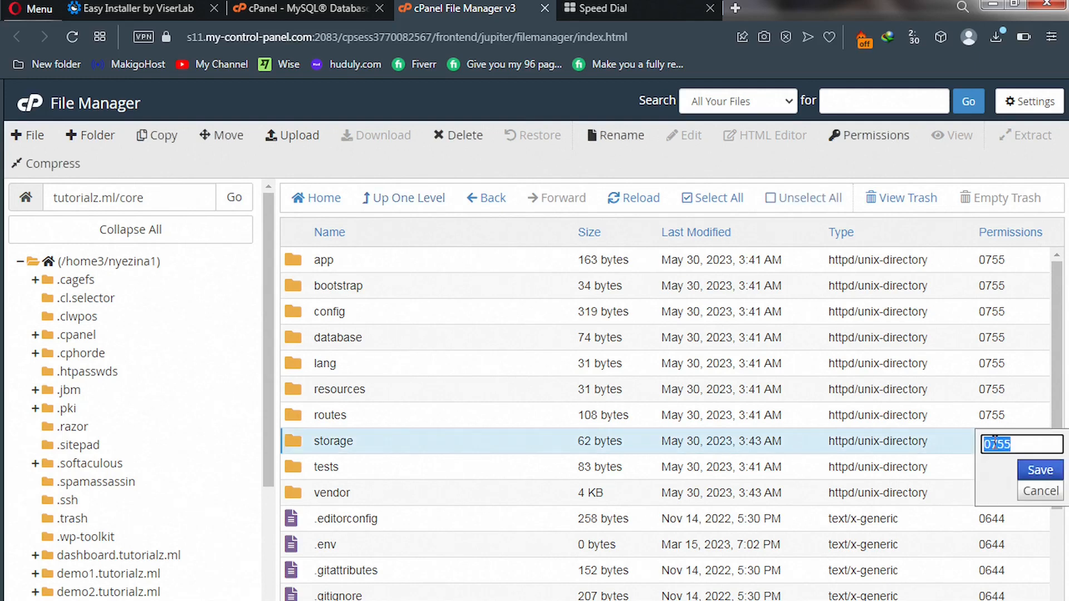
{"action": "left_click", "coordinate": [1006, 444]}
{"action": "key", "text": "BackSpace"}
{"action": "type", "text": "7"}
{"action": "left_click", "coordinate": [1034, 473]}
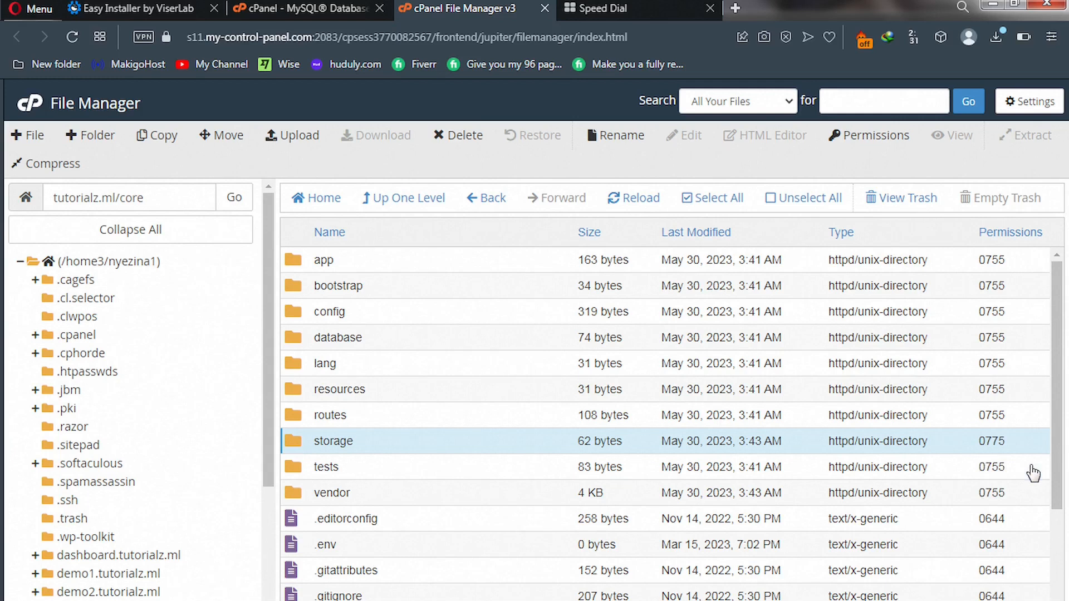
{"action": "left_click", "coordinate": [206, 8]}
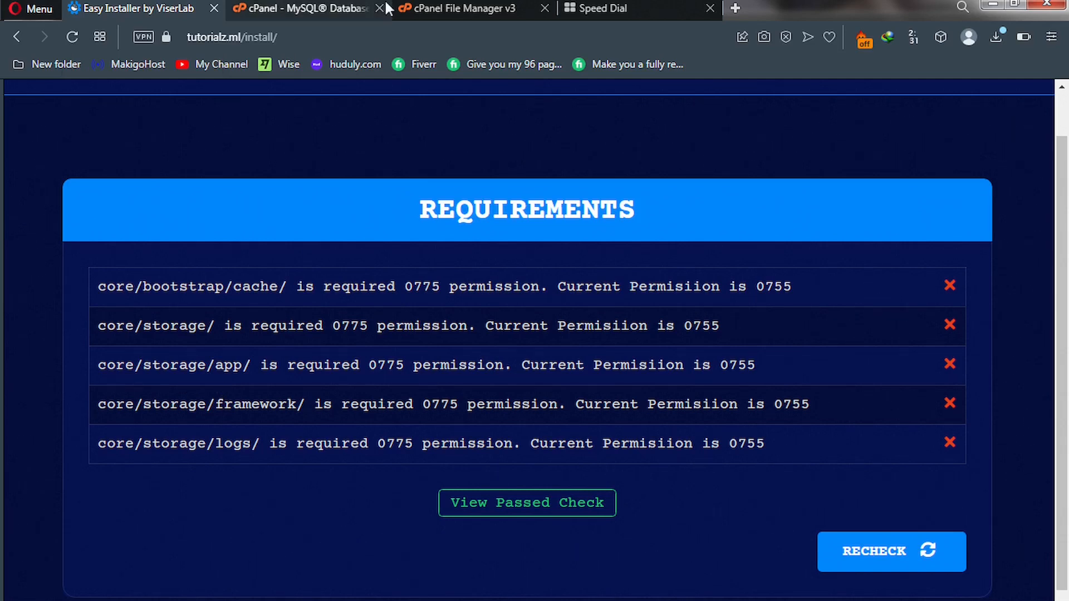
{"action": "left_click", "coordinate": [436, 6]}
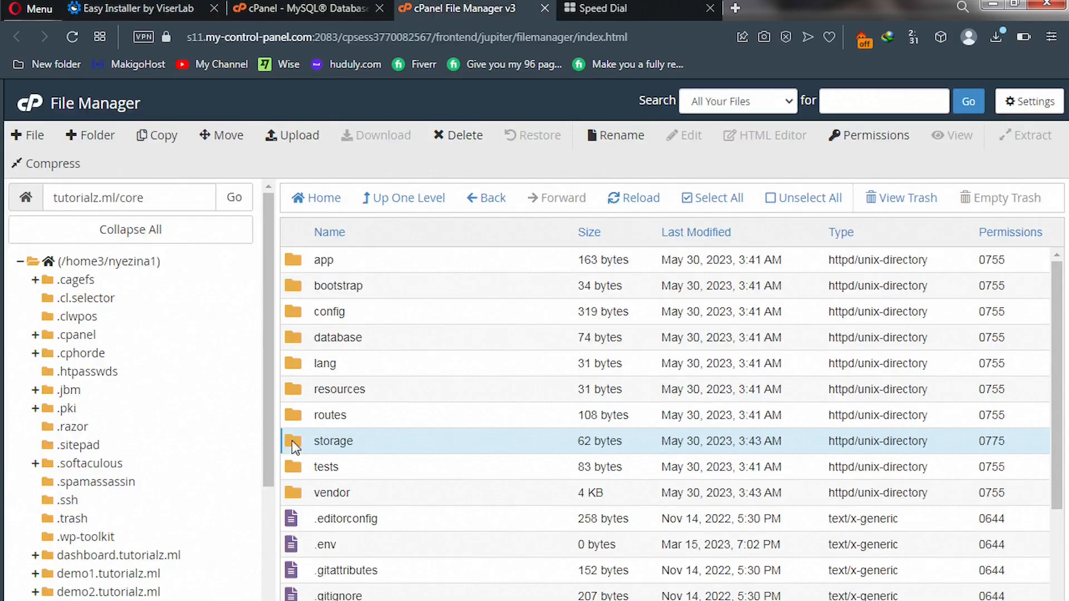
Inside core/storage, set the app folder's permissions to 0775.
{"action": "double_click", "coordinate": [293, 442]}
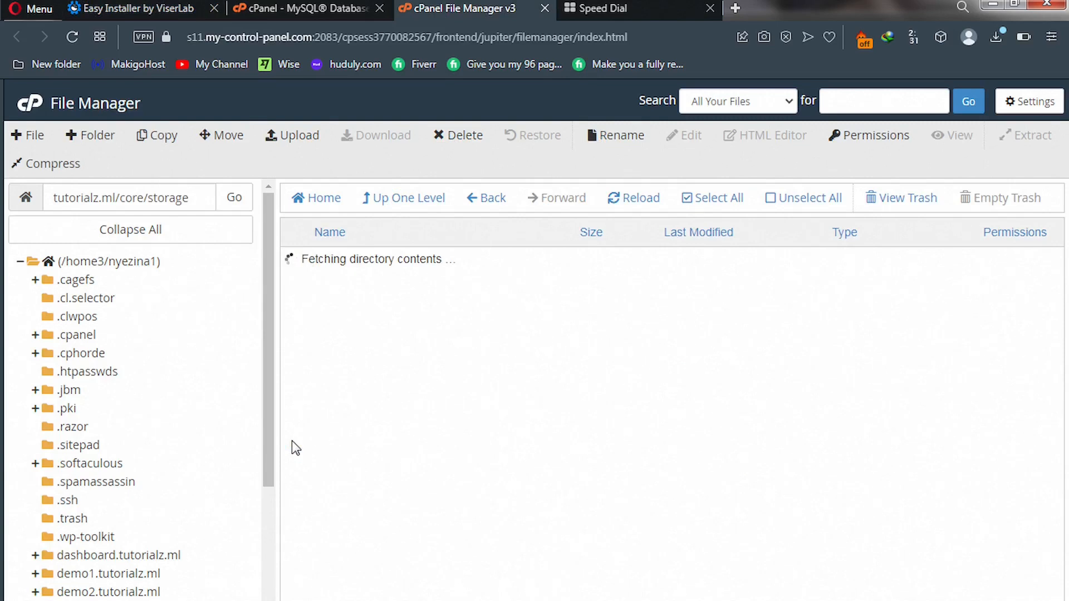
{"action": "left_click", "coordinate": [300, 266]}
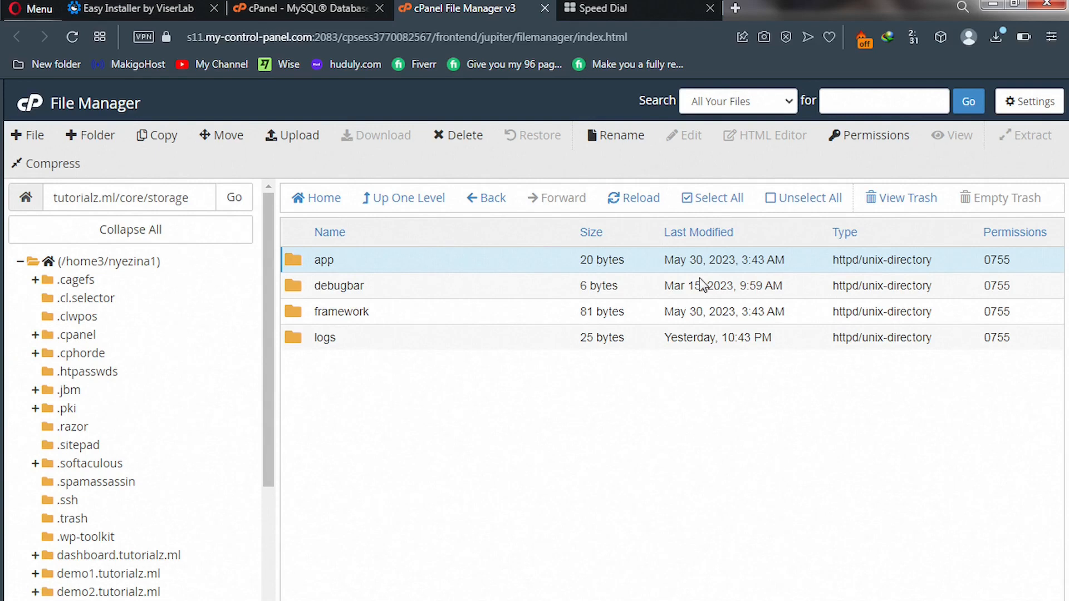
{"action": "double_click", "coordinate": [997, 260]}
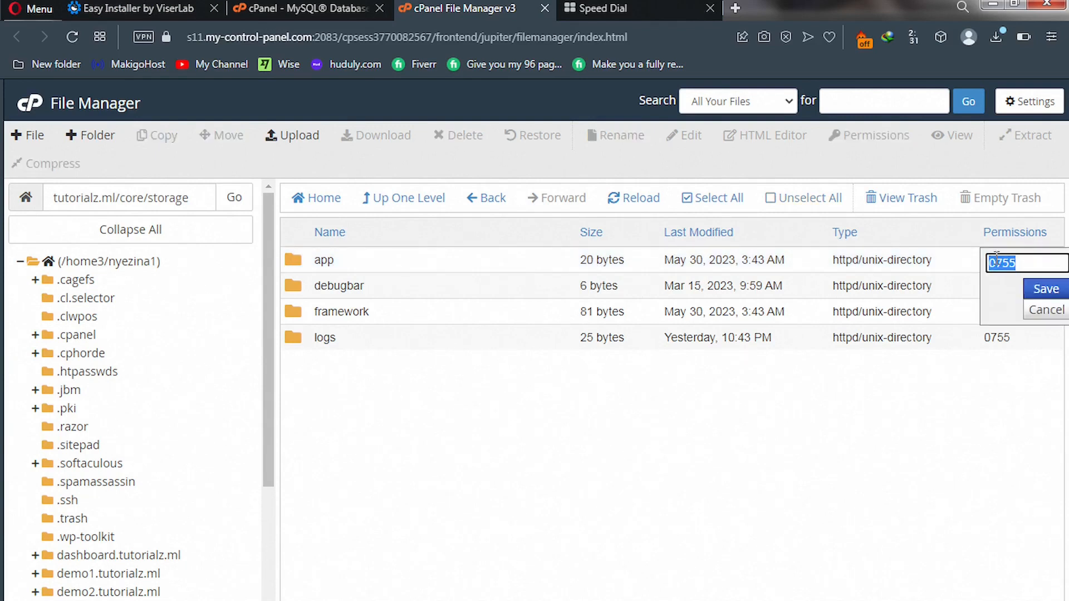
{"action": "left_click", "coordinate": [1011, 263]}
{"action": "key", "text": "BackSpace"}
{"action": "type", "text": "7"}
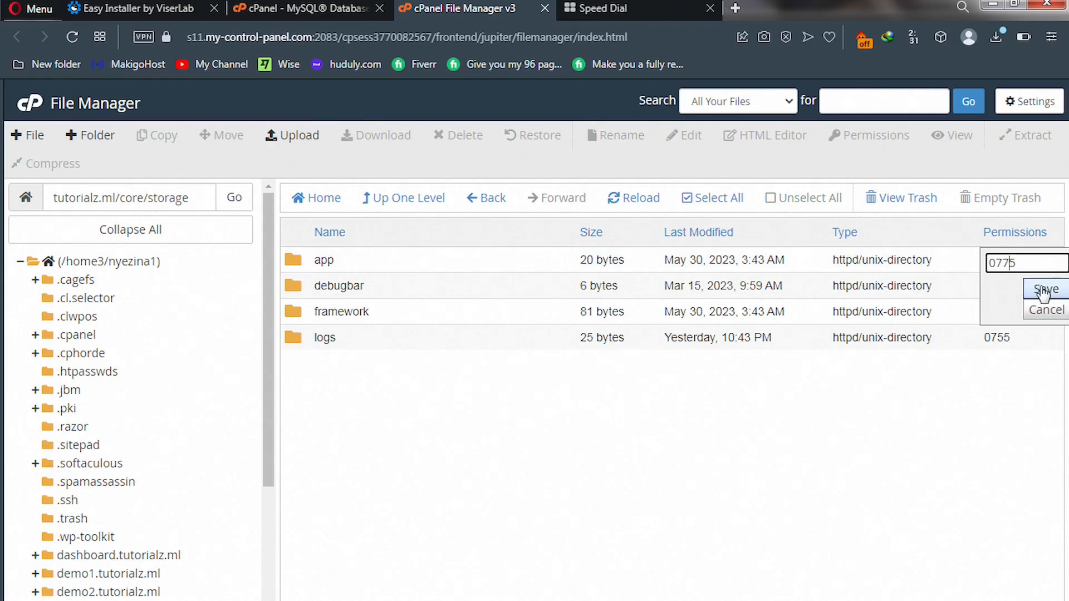
{"action": "left_click", "coordinate": [1043, 293]}
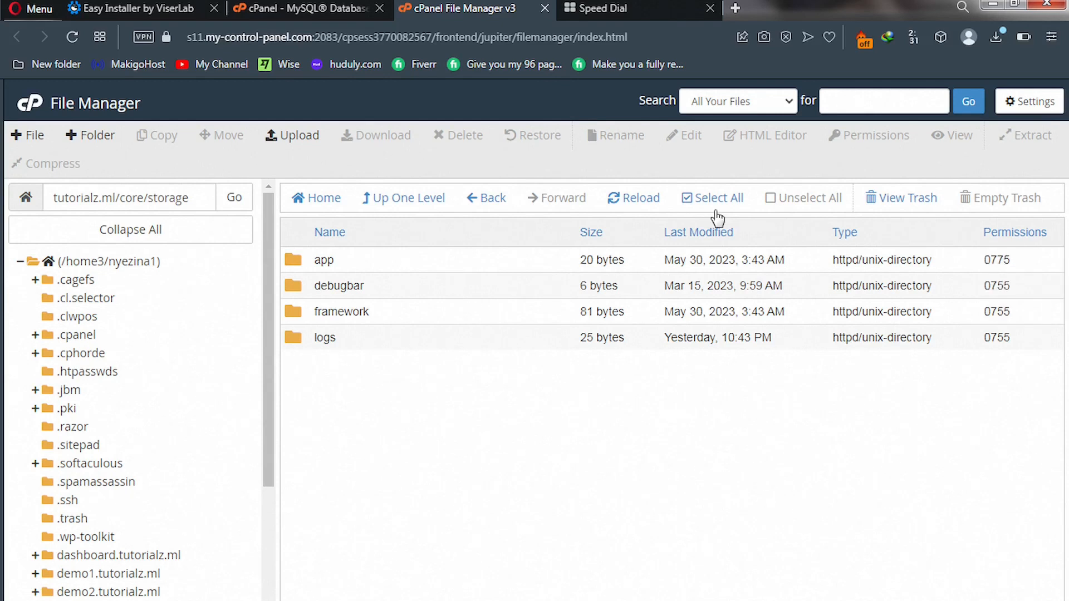
After checking the installer's list, set the framework folder's permissions to 0775.
{"action": "left_click", "coordinate": [177, 8]}
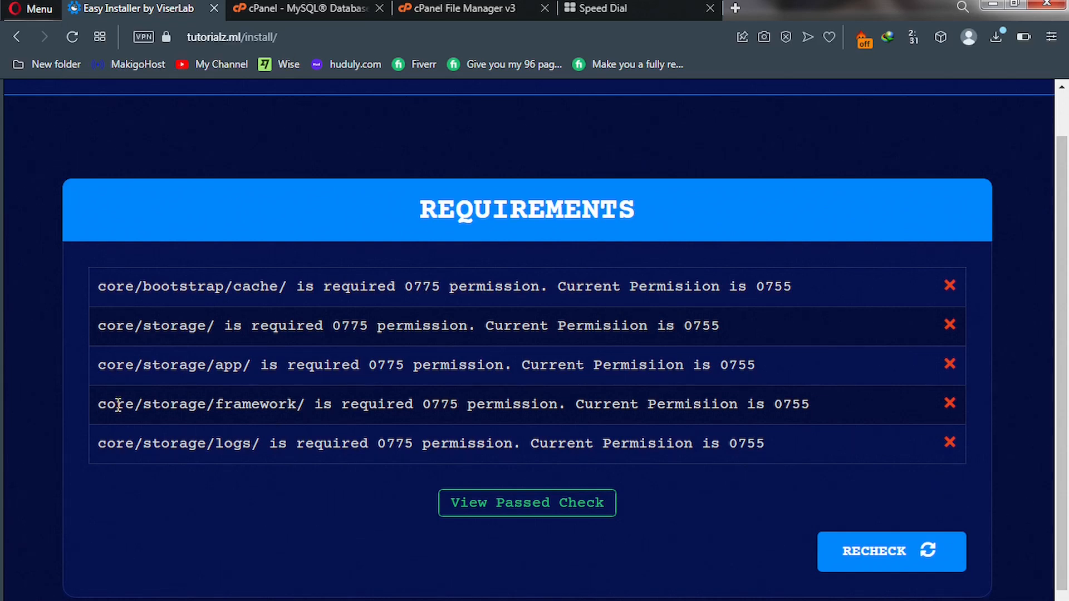
{"action": "left_click", "coordinate": [405, 12]}
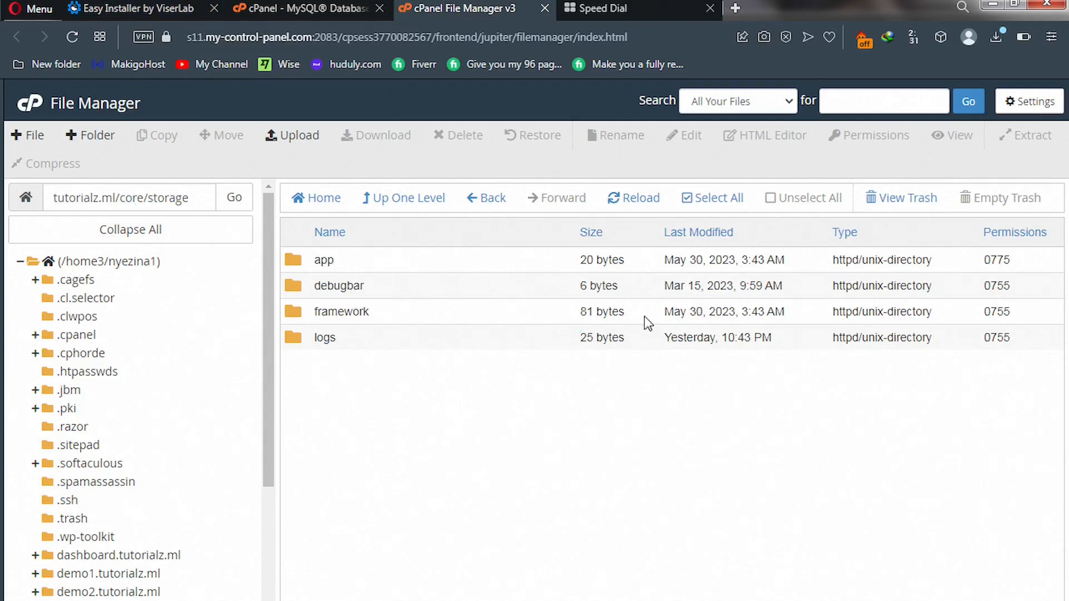
{"action": "left_click", "coordinate": [996, 312]}
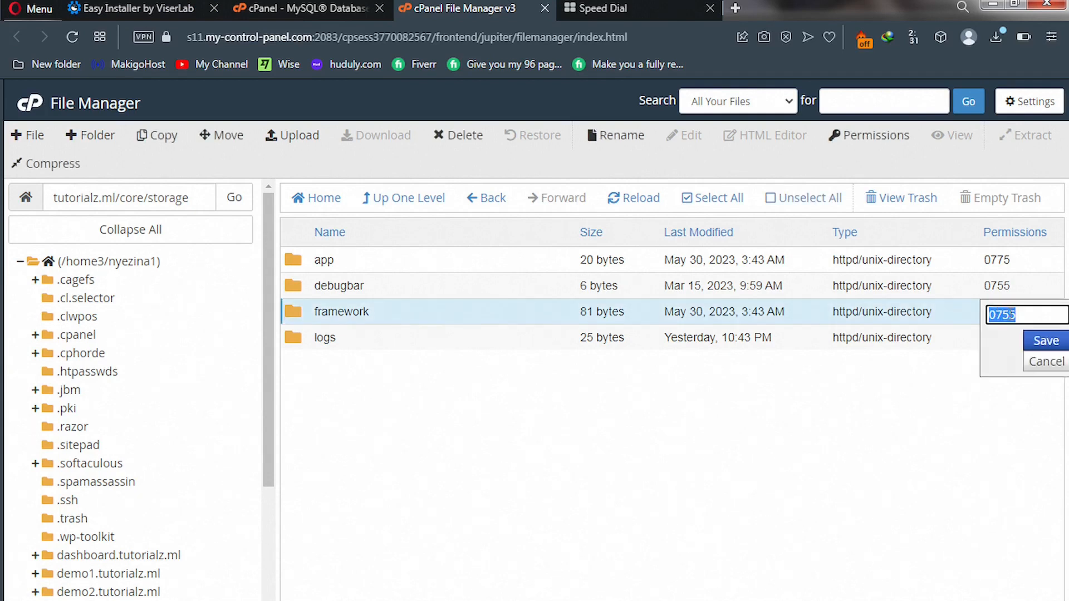
{"action": "type", "text": "0775"}
{"action": "left_click", "coordinate": [1045, 341]}
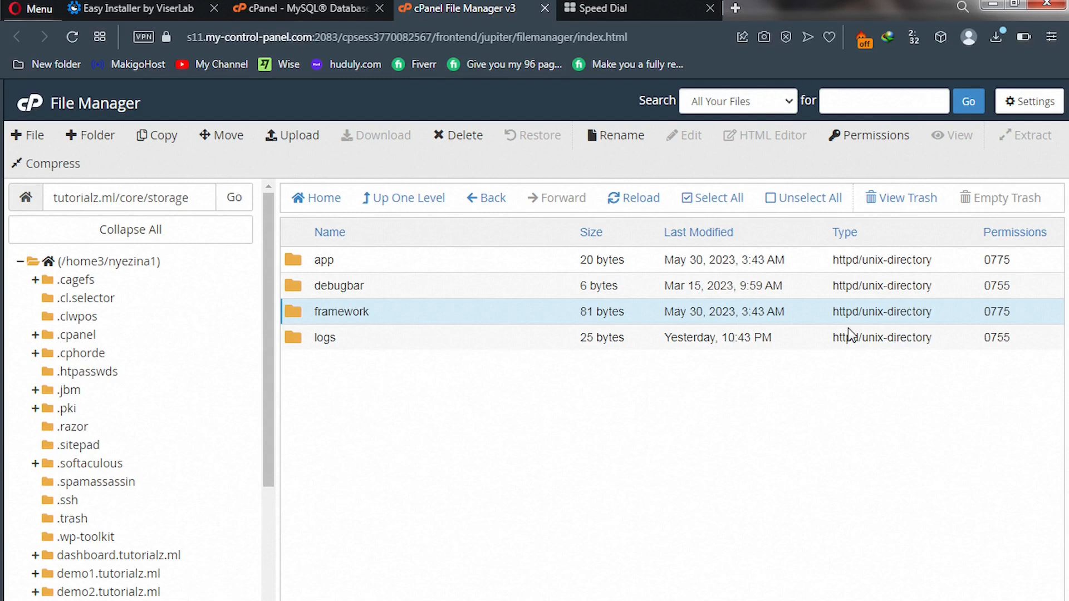
Set the logs folder's permissions to 0775 and return to the installer's requirements list.
{"action": "left_click", "coordinate": [128, 3]}
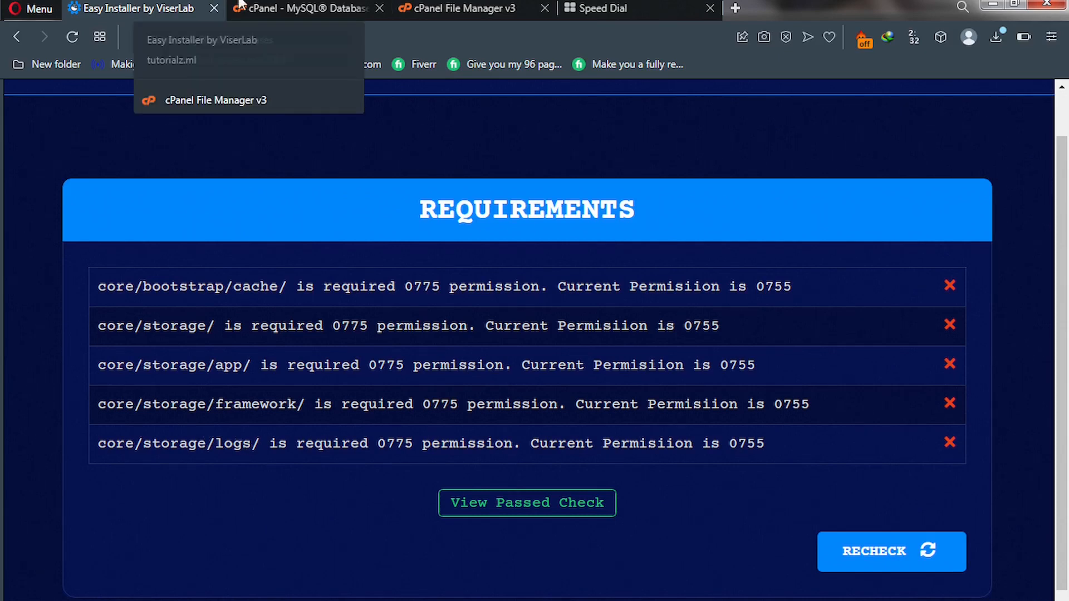
{"action": "left_click", "coordinate": [429, 9]}
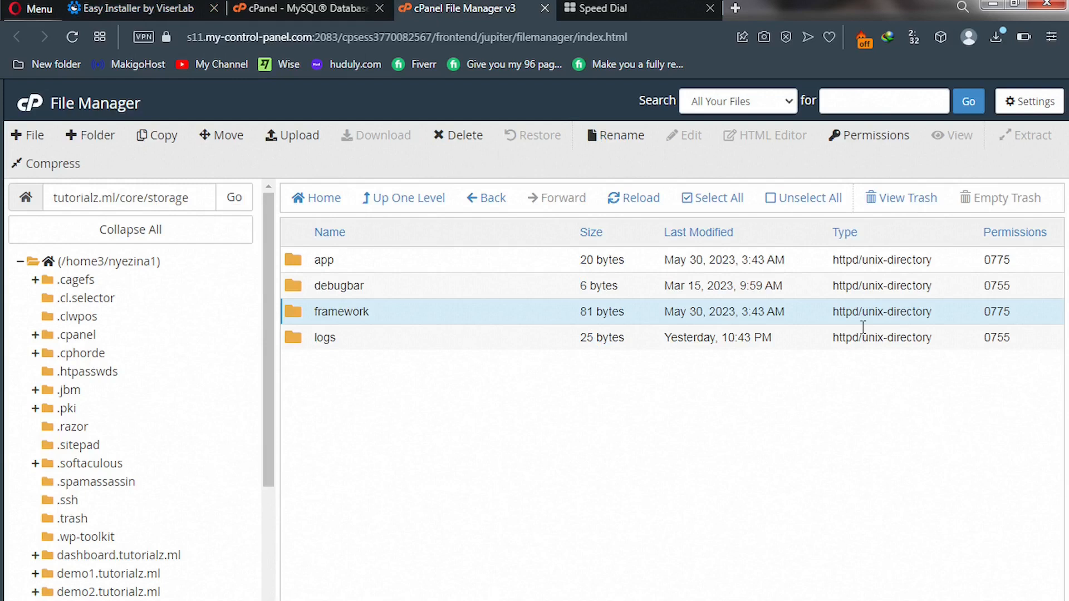
{"action": "left_click", "coordinate": [995, 341]}
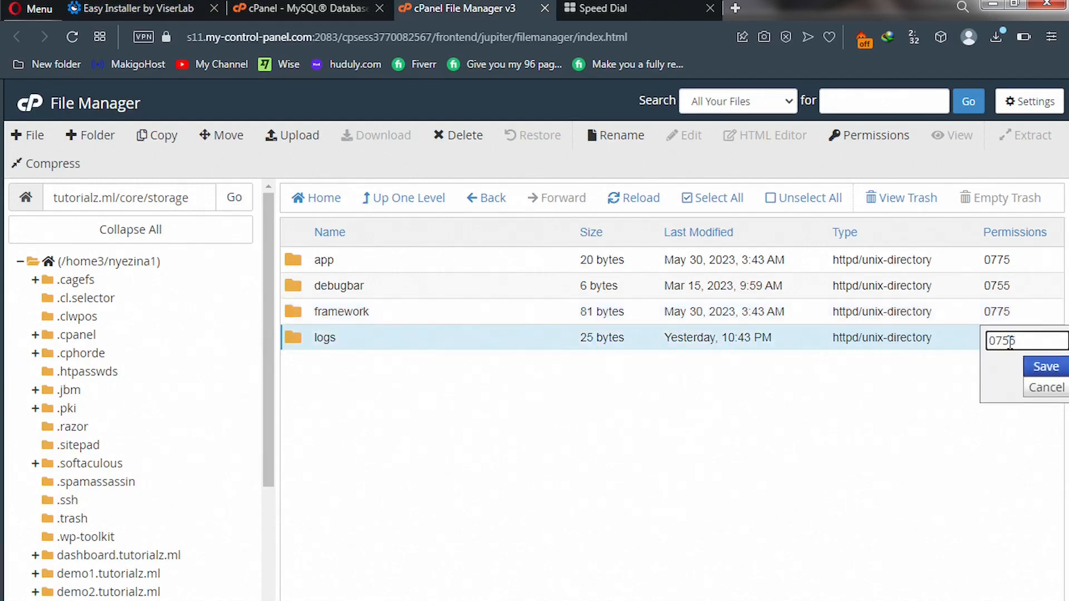
{"action": "key", "text": "BackSpace"}
{"action": "type", "text": "7"}
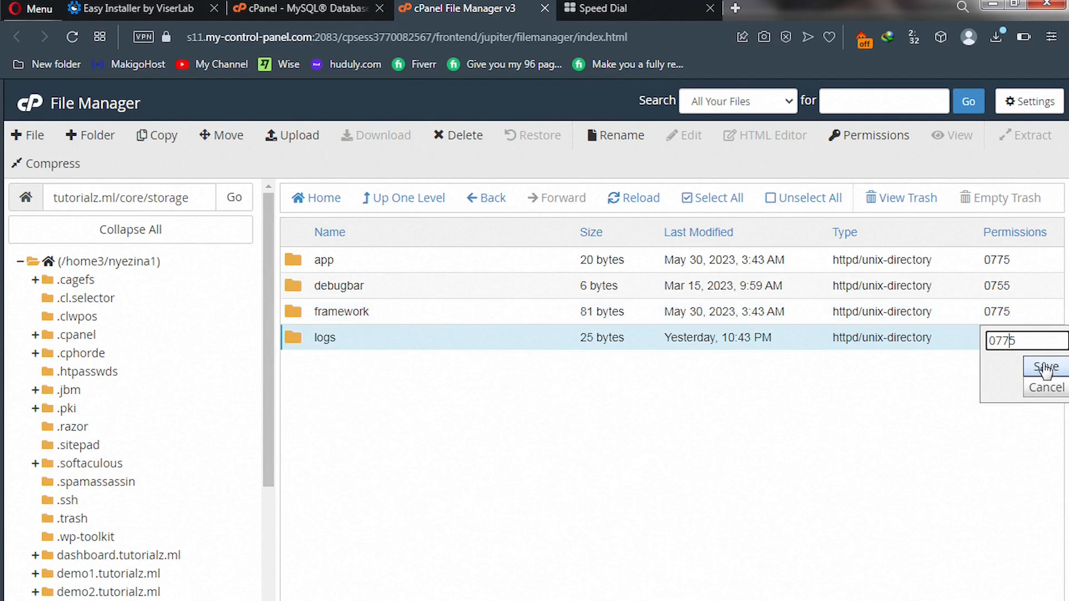
{"action": "left_click", "coordinate": [1045, 368]}
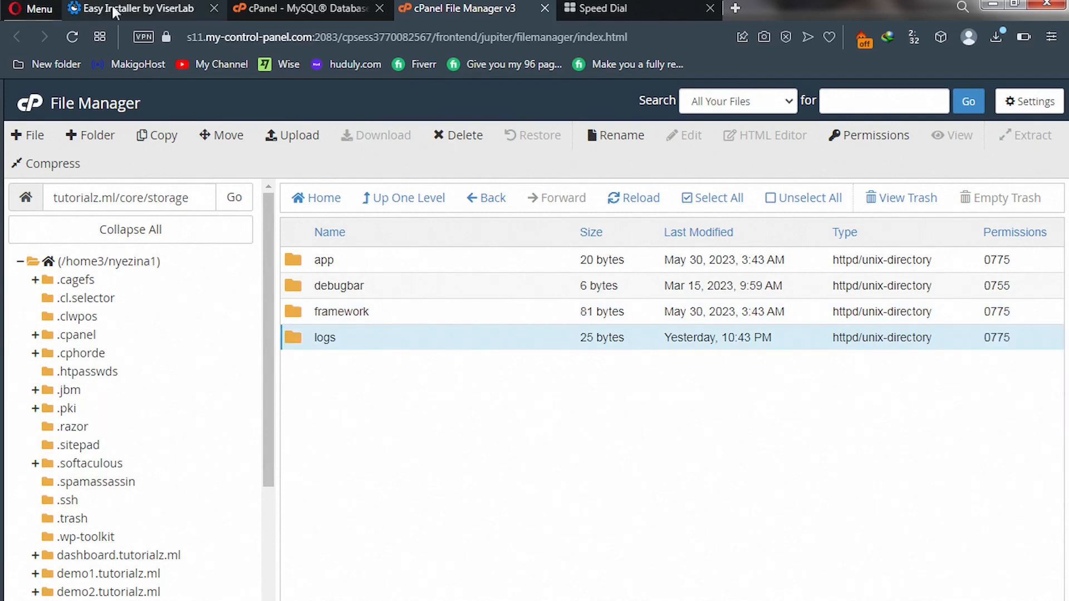
{"action": "left_click", "coordinate": [114, 12]}
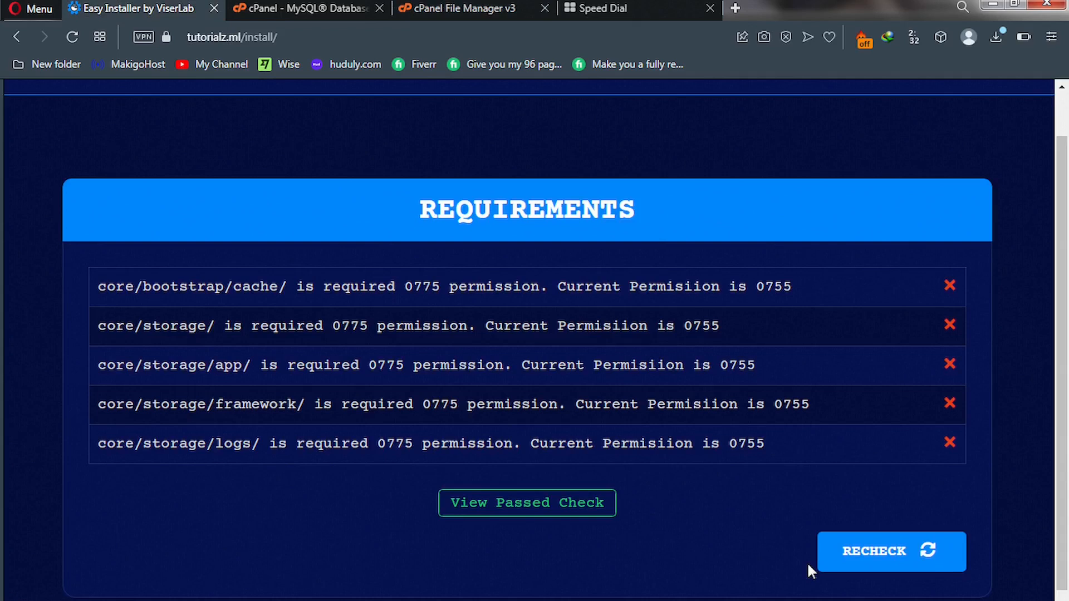
Recheck requirements until they pass, then continue to the Information step.
{"action": "left_click", "coordinate": [856, 560]}
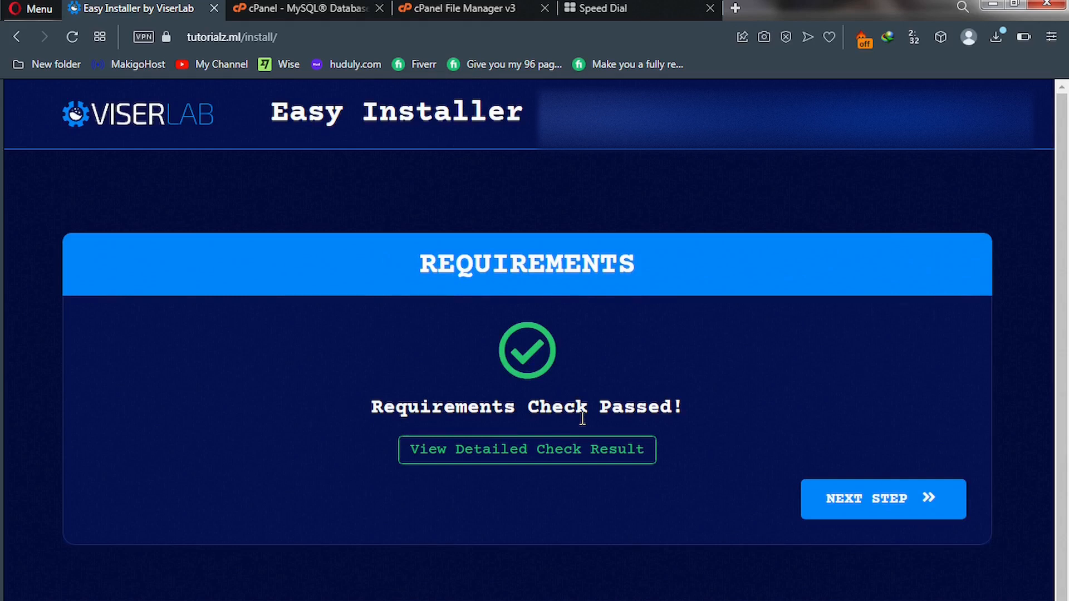
{"action": "left_click", "coordinate": [860, 504]}
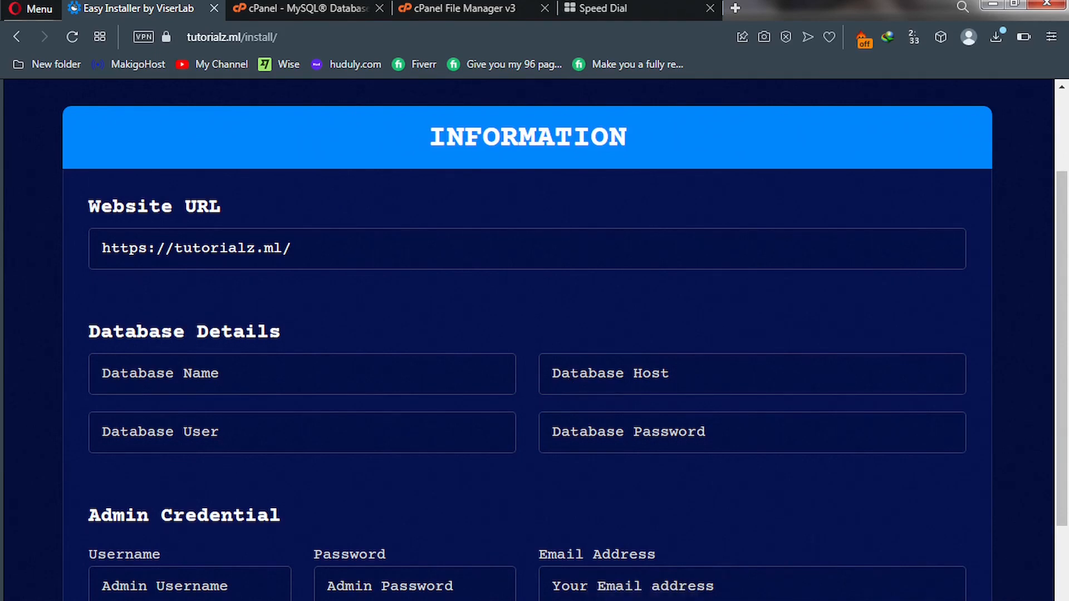
Copy the saved prefixed funddb database name and paste it into Database Name.
{"action": "scroll", "coordinate": [528, 340], "scroll_direction": "down", "scroll_amount": 3}
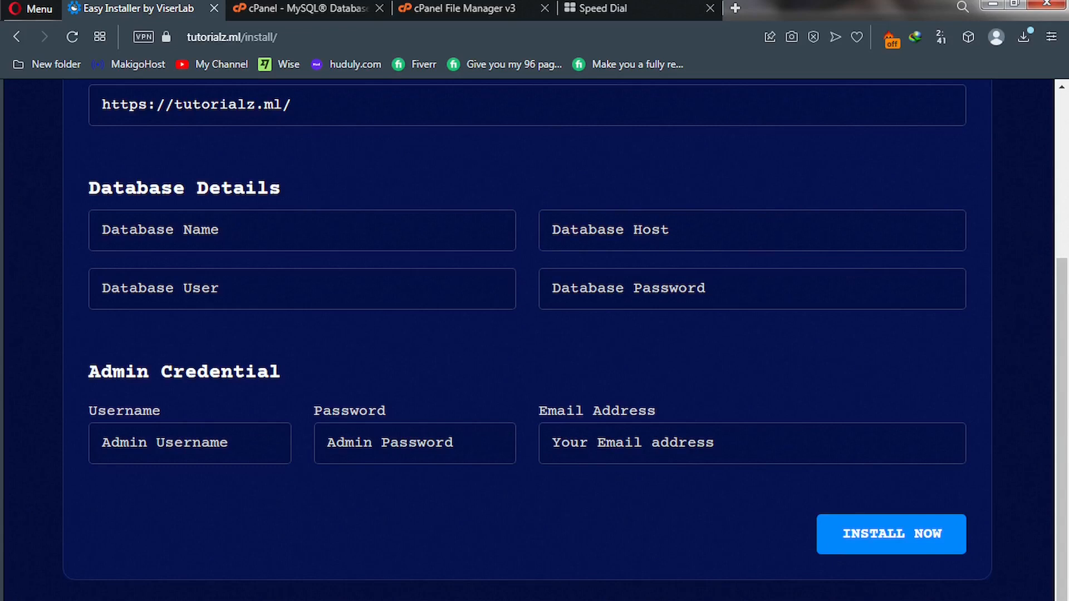
{"action": "left_click", "coordinate": [600, 10]}
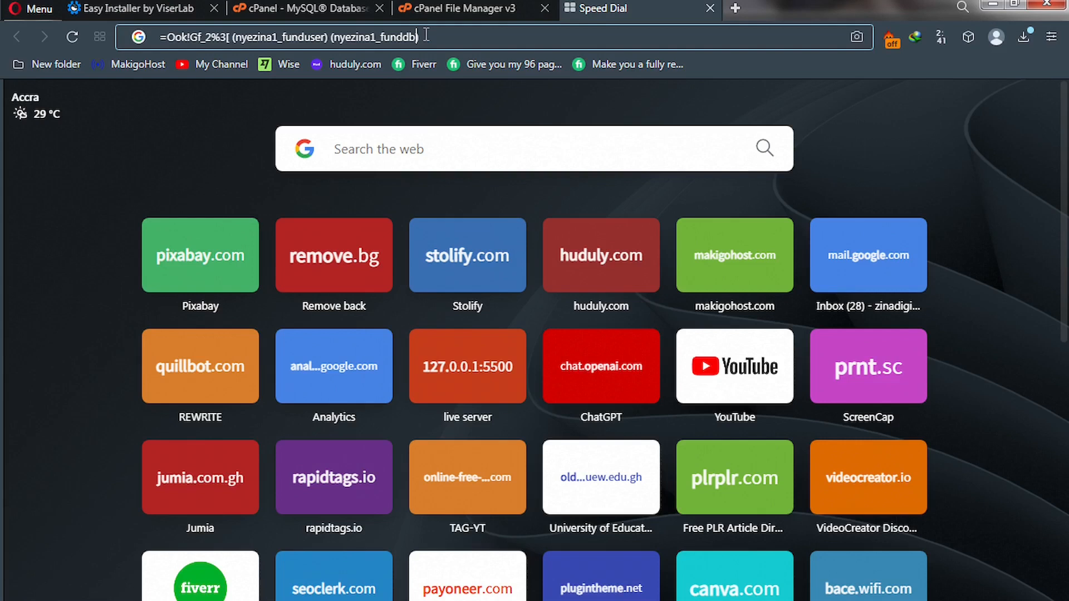
{"action": "double_click", "coordinate": [334, 39]}
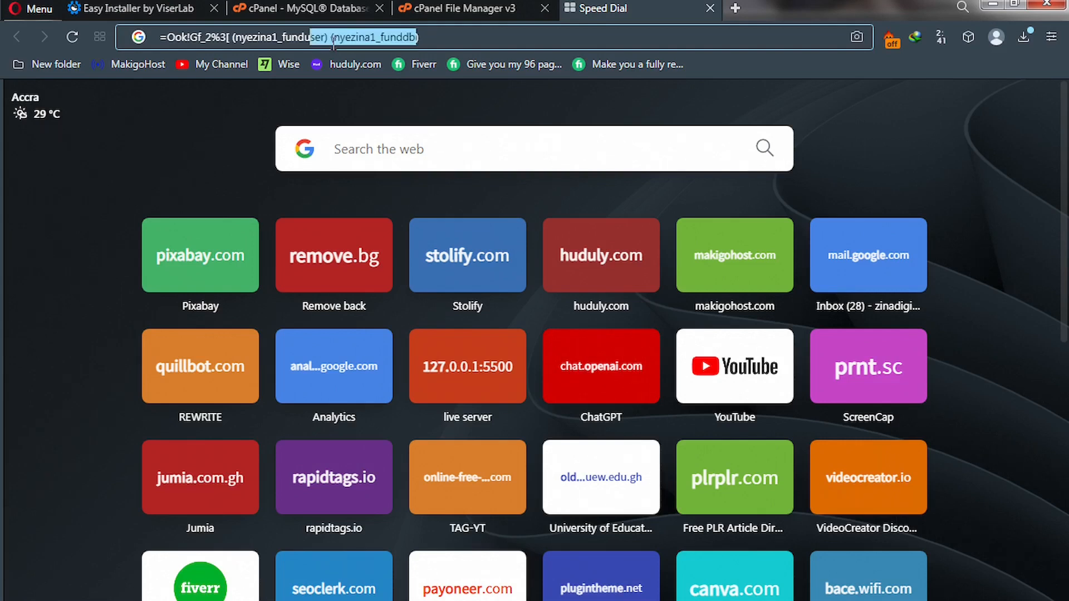
{"action": "left_click_drag", "start_coordinate": [337, 42], "coordinate": [341, 40]}
{"action": "key", "text": "shift+Left"}
{"action": "key", "text": "ctrl+c"}
{"action": "left_click", "coordinate": [170, 11]}
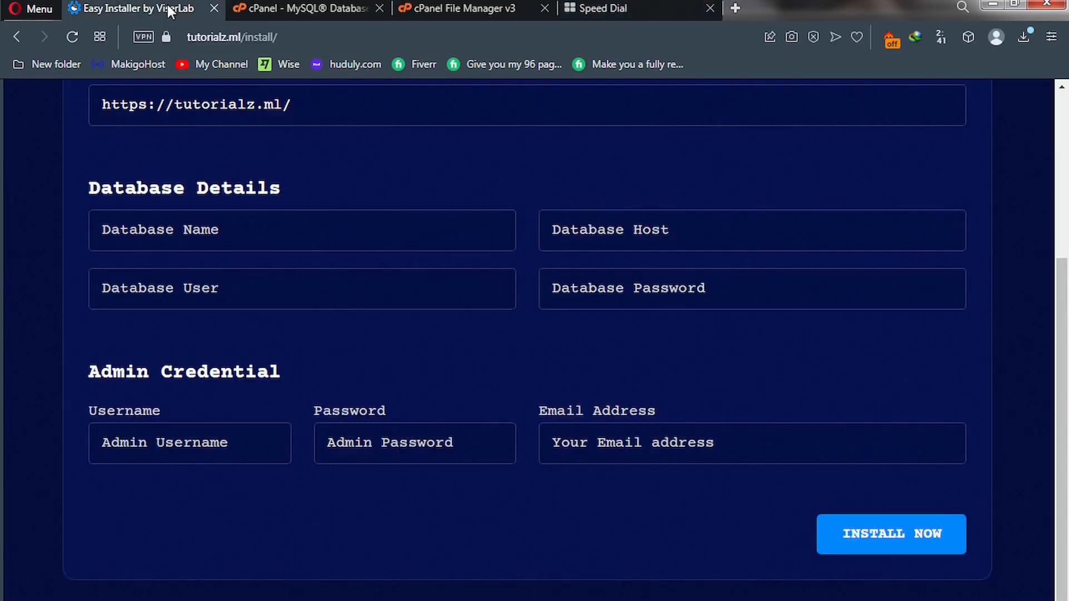
{"action": "left_click", "coordinate": [184, 230]}
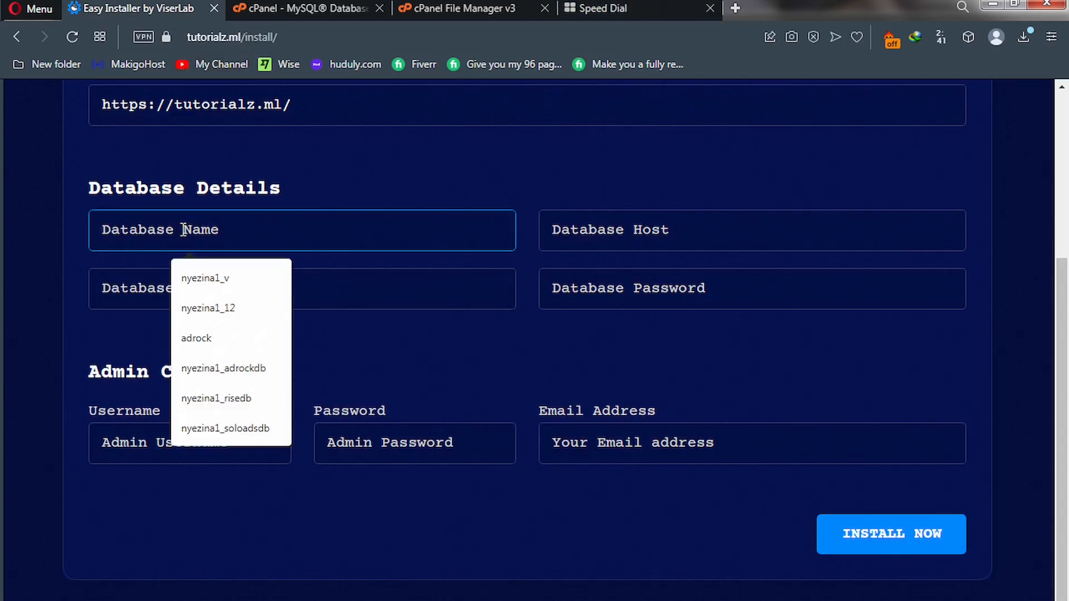
{"action": "key", "text": "ctrl+v"}
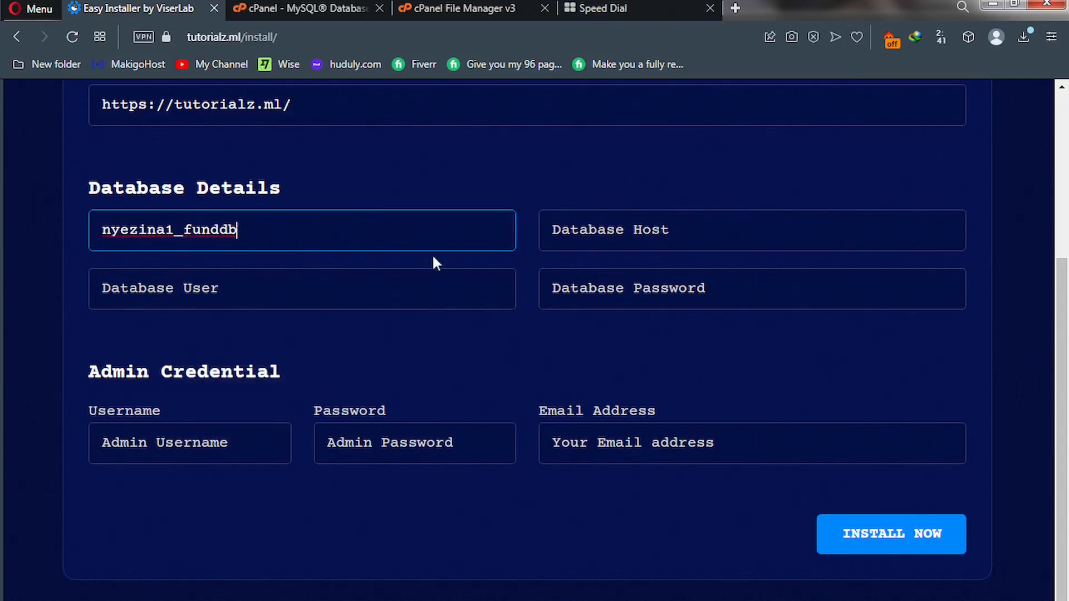
Enter the database user as the same name with 'db' changed to 'user' (funduser).
{"action": "left_click", "coordinate": [259, 284]}
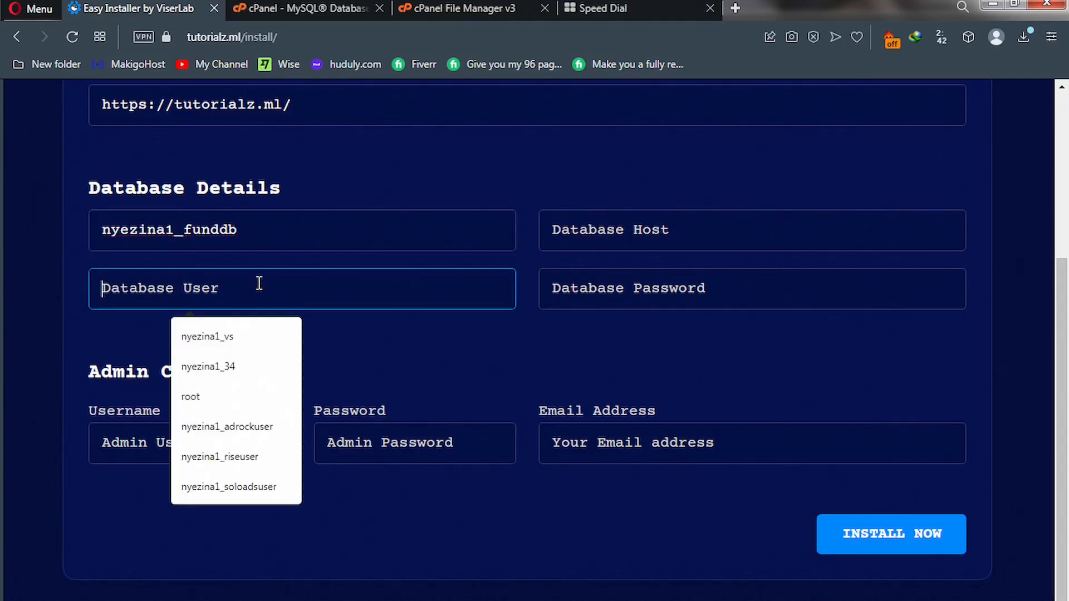
{"action": "key", "text": "ctrl+v"}
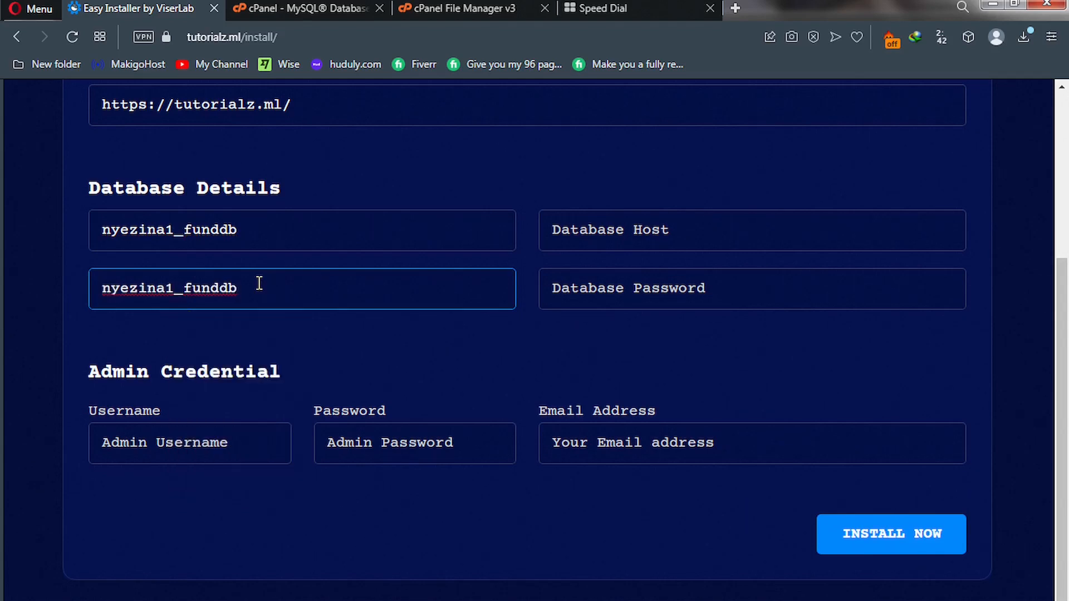
{"action": "left_click_drag", "start_coordinate": [239, 287], "coordinate": [221, 290]}
{"action": "type", "text": "user"}
Copy the saved database password from the credentials tab and return to the installer form.
{"action": "left_click", "coordinate": [582, 8]}
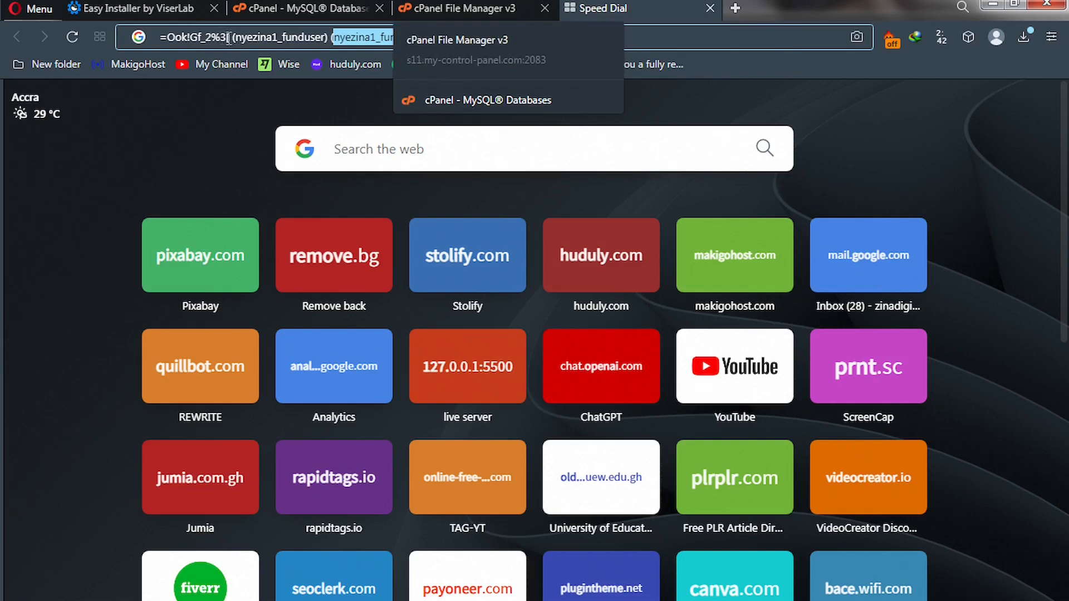
{"action": "left_click_drag", "start_coordinate": [229, 37], "coordinate": [159, 35]}
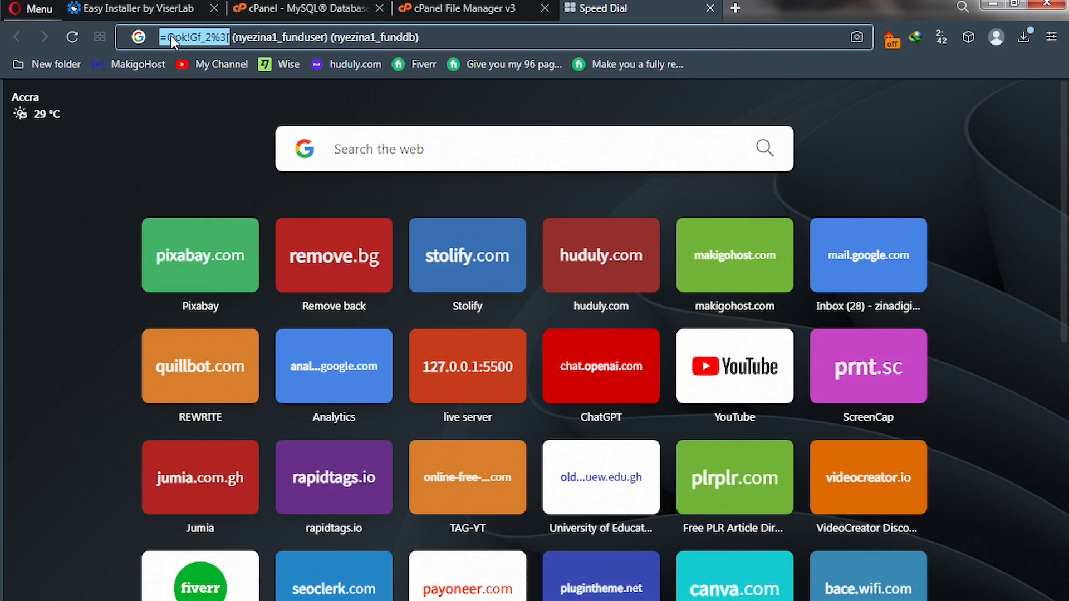
{"action": "right_click", "coordinate": [170, 36]}
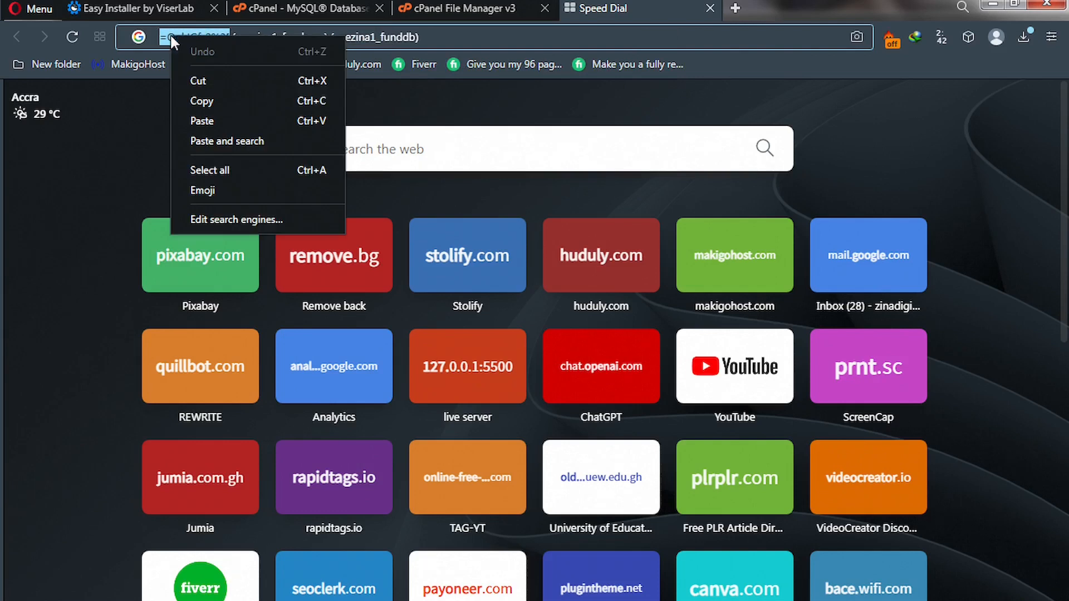
{"action": "left_click", "coordinate": [216, 105]}
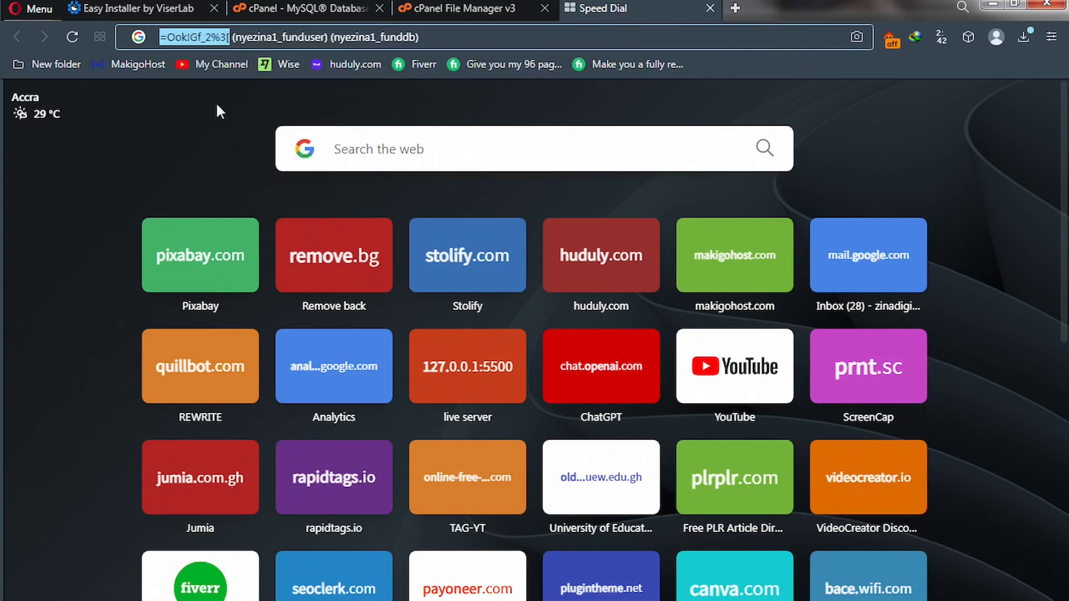
{"action": "left_click", "coordinate": [164, 8]}
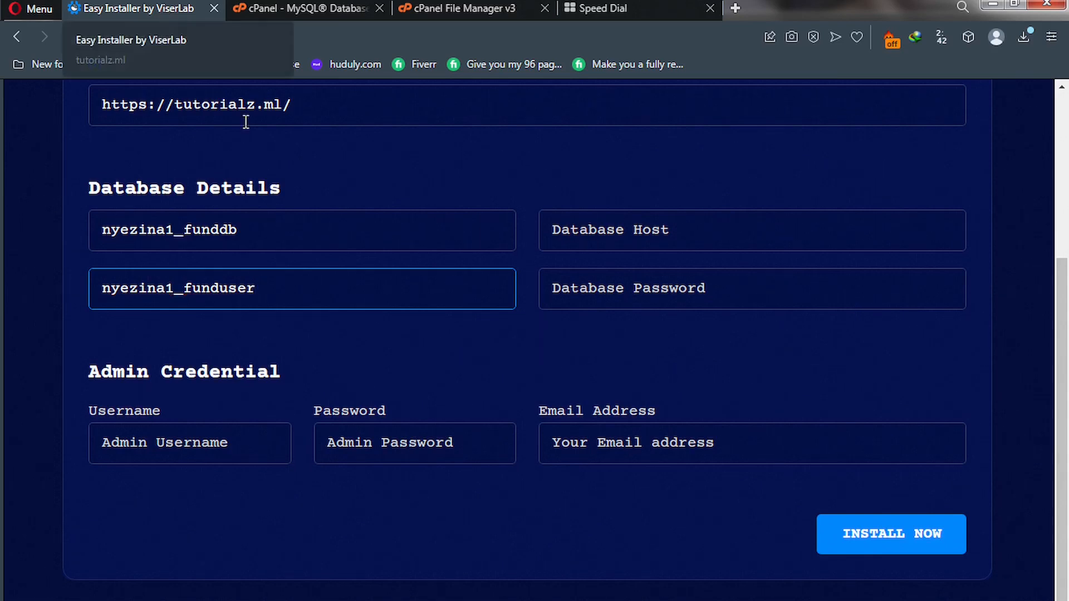
Paste the database password and set the database host to localhost.
{"action": "left_click", "coordinate": [610, 299]}
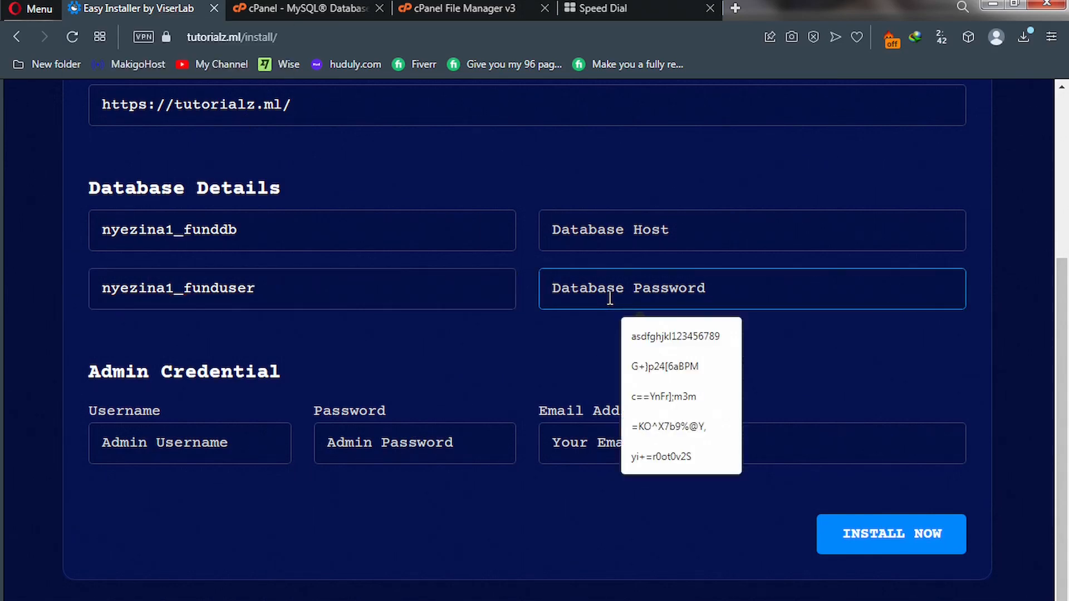
{"action": "key", "text": "ctrl+v"}
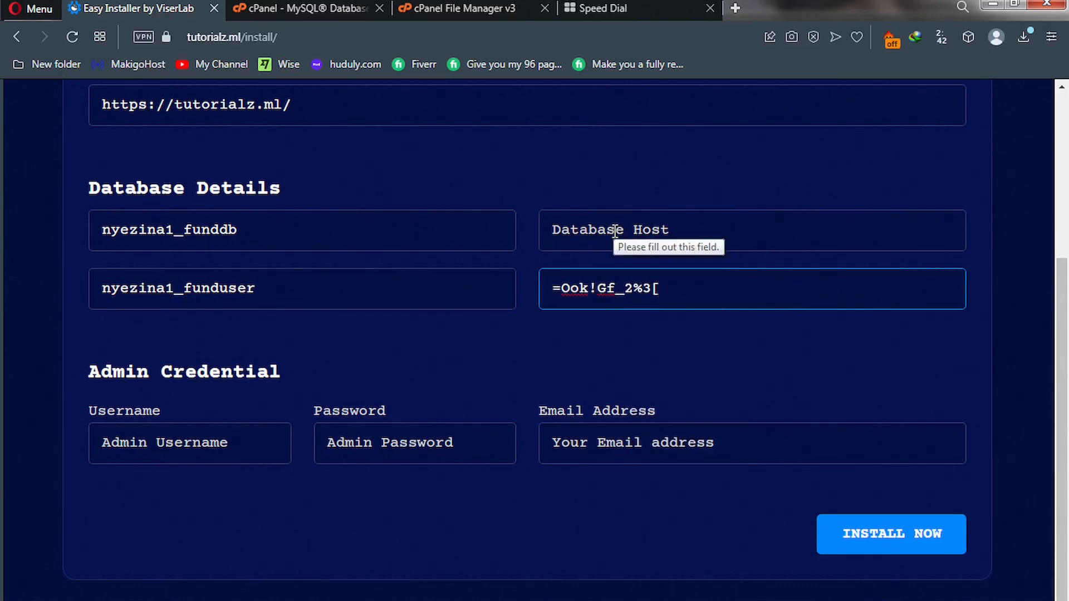
{"action": "left_click", "coordinate": [615, 231]}
{"action": "left_click", "coordinate": [656, 273]}
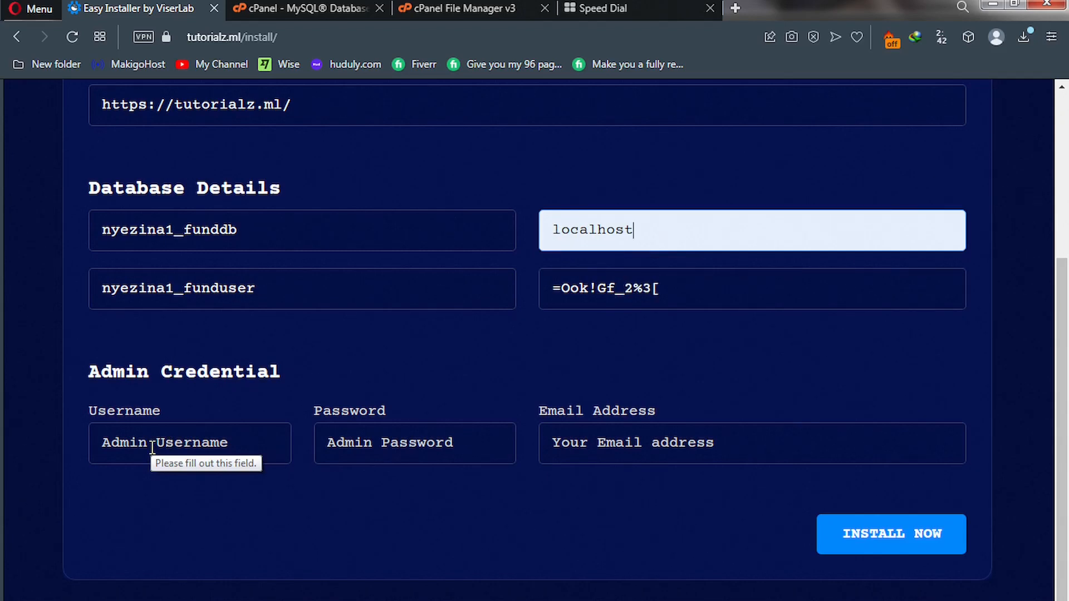
Set the admin username to 'admin', type an admin password and enter the admin e-mail.
{"action": "left_click", "coordinate": [152, 446]}
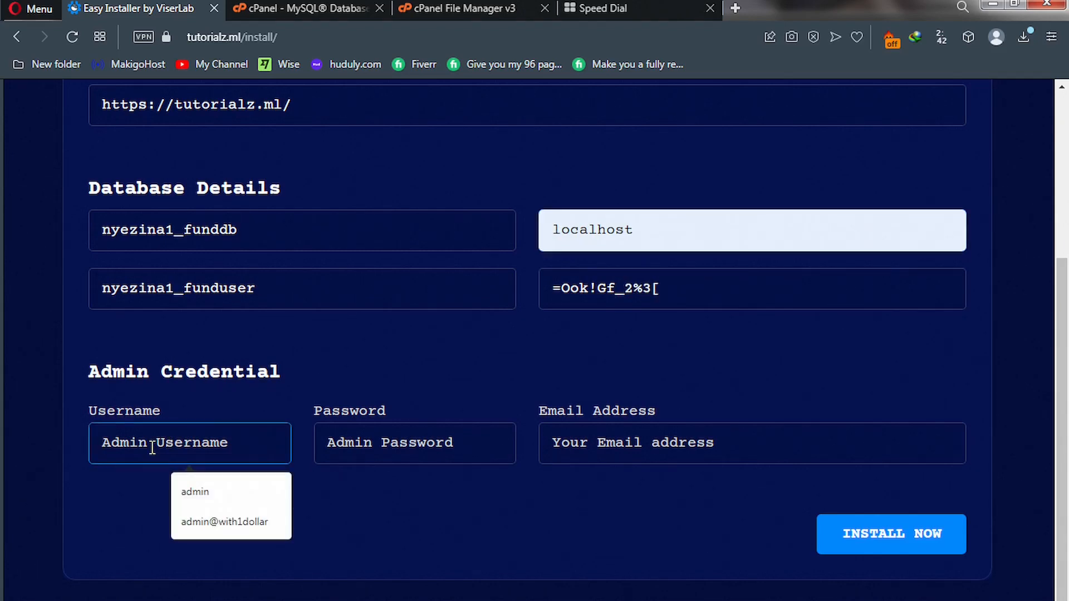
{"action": "left_click", "coordinate": [192, 493]}
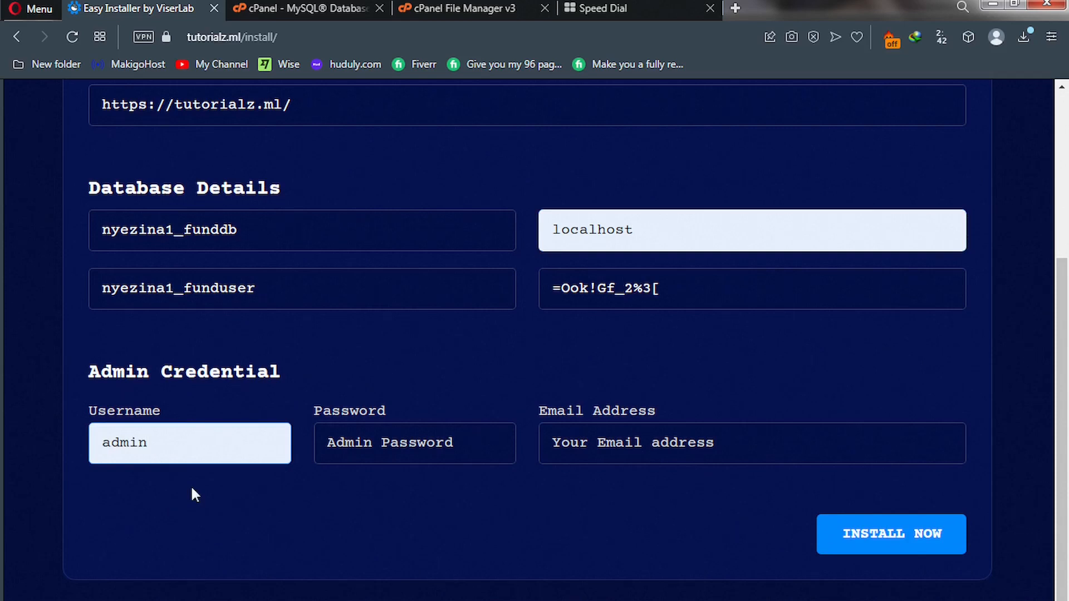
{"action": "left_click", "coordinate": [346, 442]}
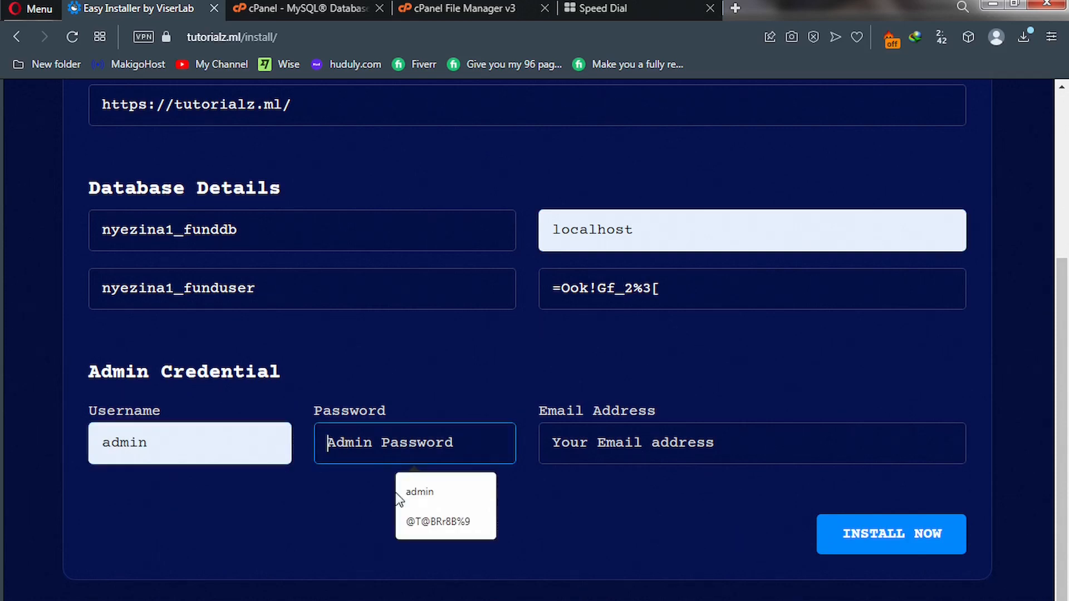
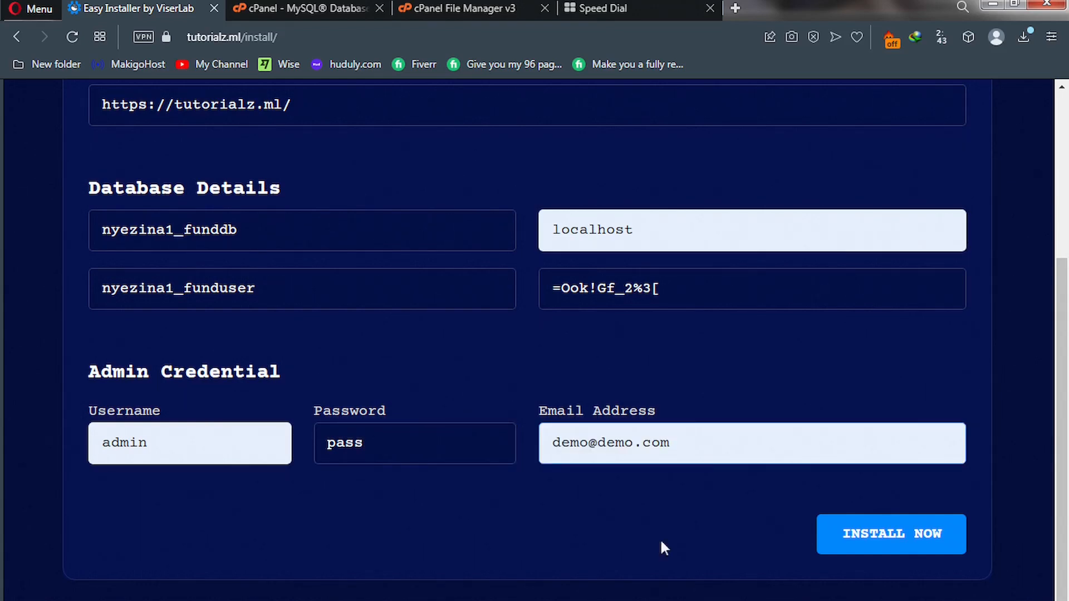
{"action": "left_click", "coordinate": [683, 447]}
Run INSTALL NOW, then open the installed Riselab site with GO TO WEBSITE AND ACTIVATE.
{"action": "left_click", "coordinate": [882, 546]}
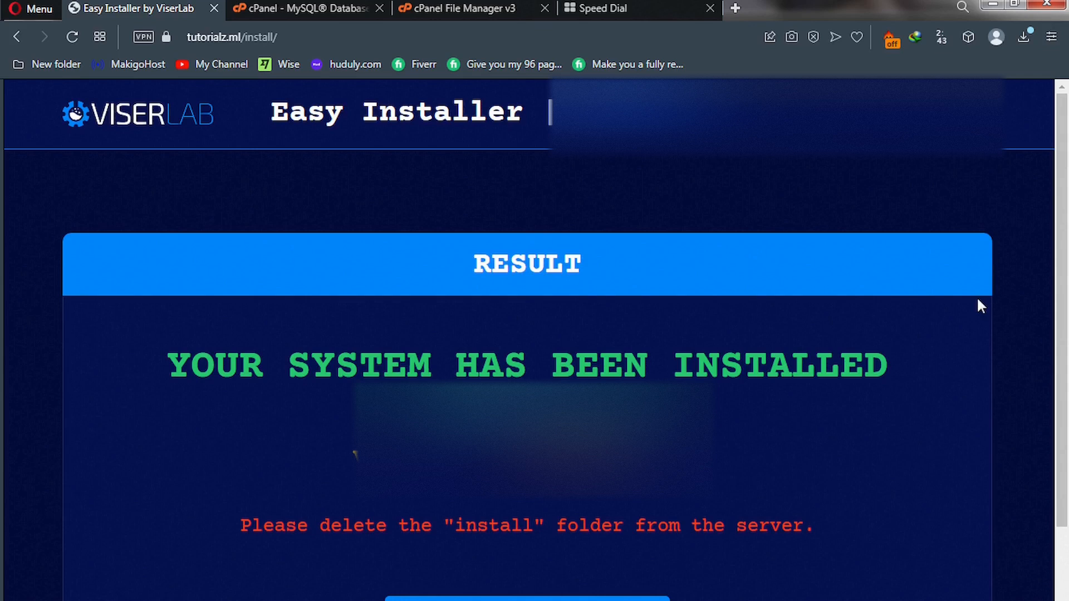
{"action": "scroll", "coordinate": [484, 456], "scroll_direction": "down", "scroll_amount": 1}
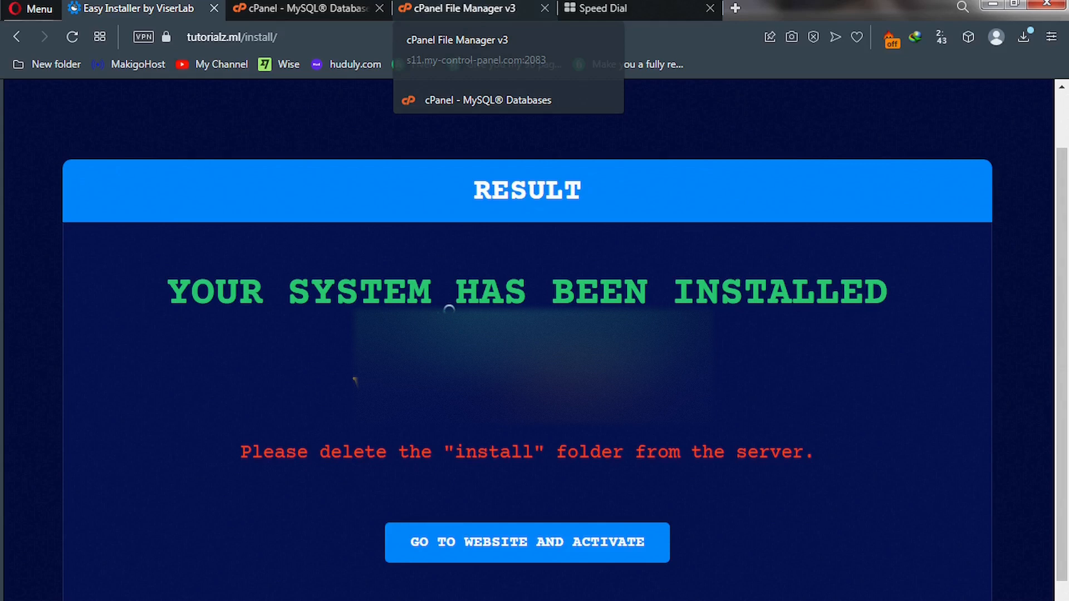
{"action": "left_click", "coordinate": [489, 555]}
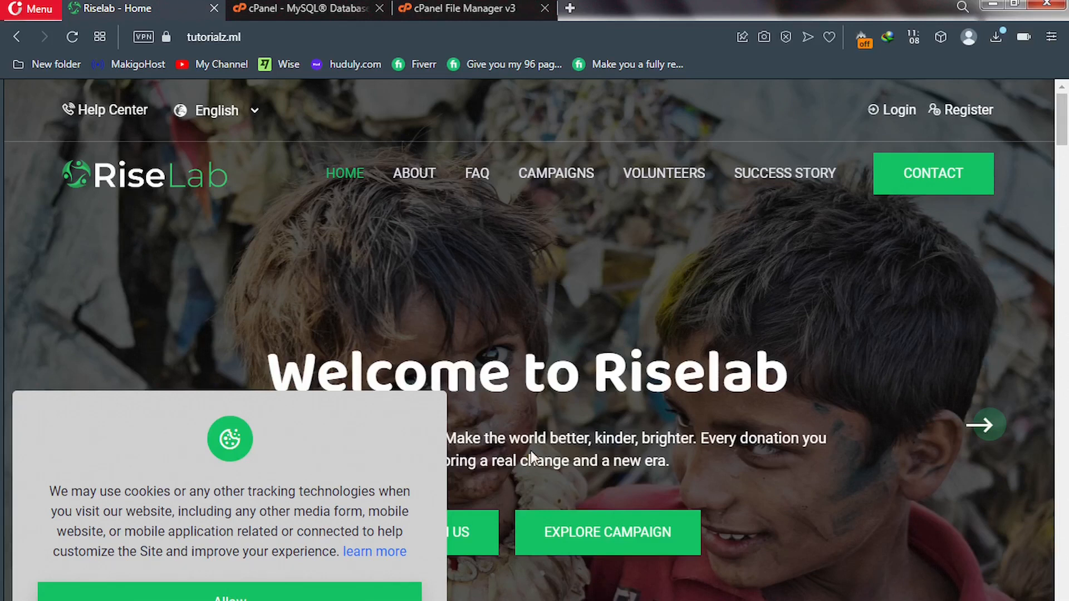
Trash the install folder in tutorialz.ml and go back up to the home directory.
{"action": "left_click", "coordinate": [469, 9]}
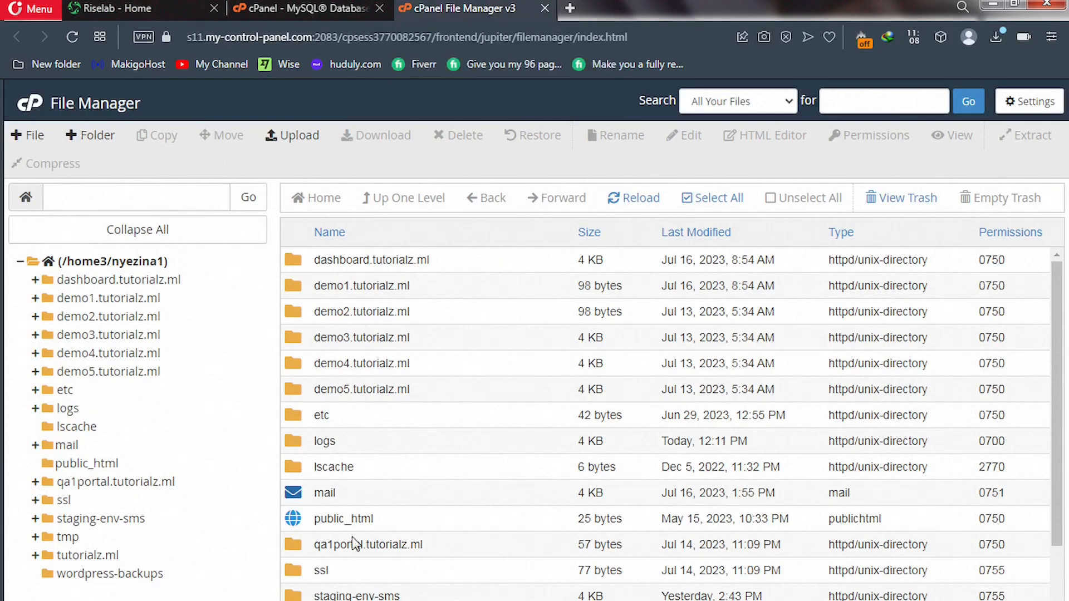
{"action": "scroll", "coordinate": [354, 544], "scroll_direction": "down", "scroll_amount": 3}
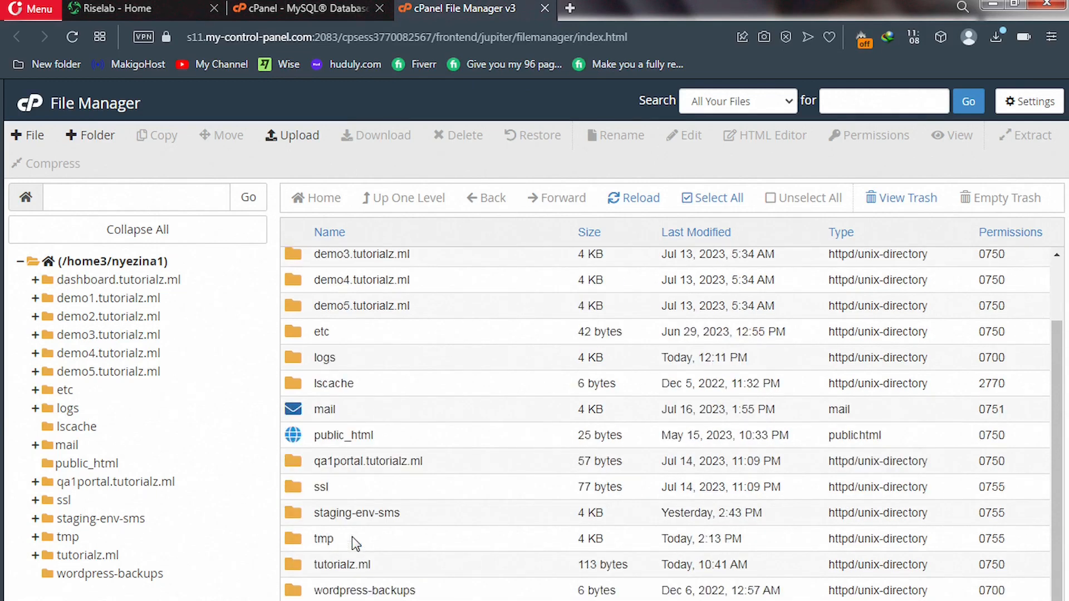
{"action": "double_click", "coordinate": [301, 568]}
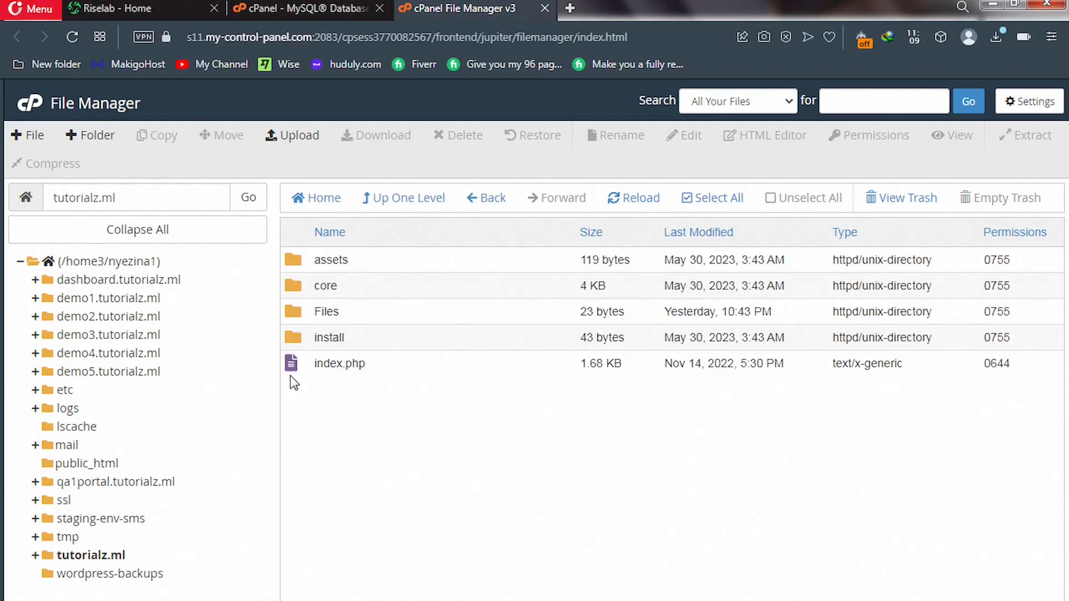
{"action": "left_click", "coordinate": [293, 343]}
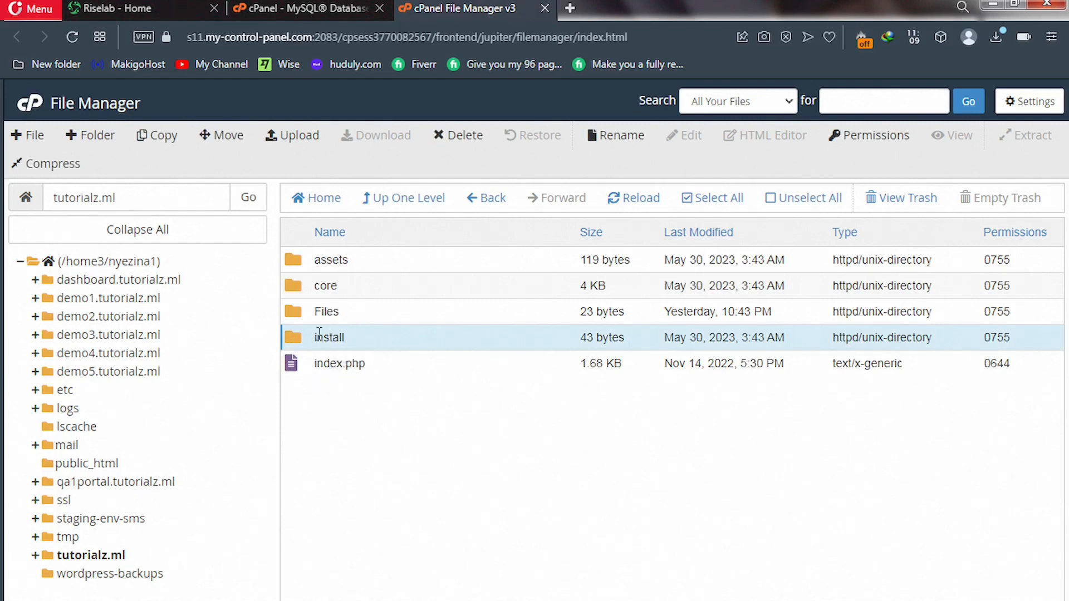
{"action": "left_click", "coordinate": [456, 138]}
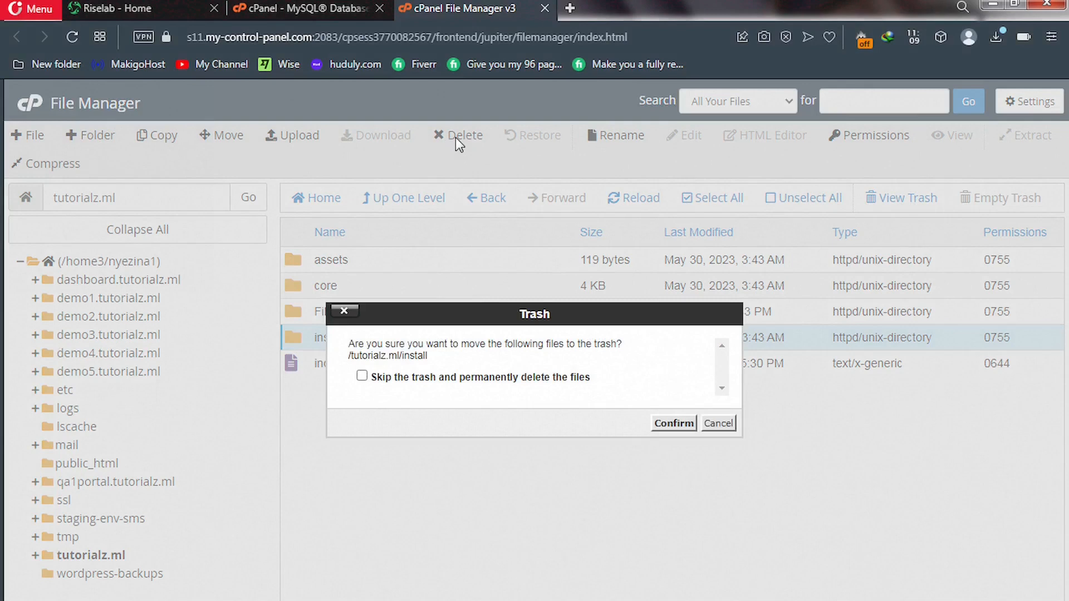
{"action": "left_click", "coordinate": [668, 426]}
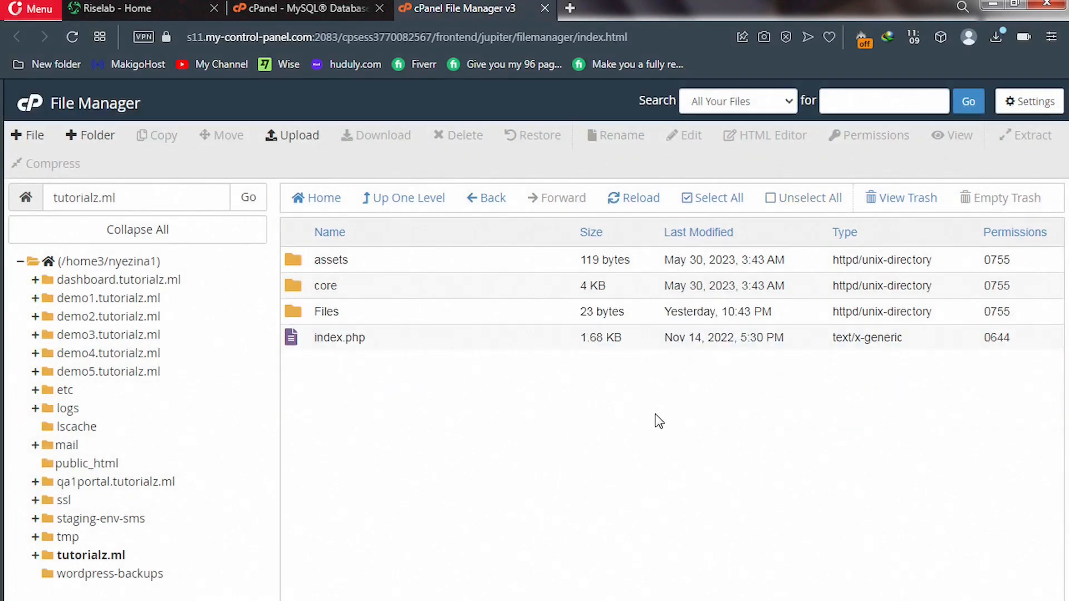
{"action": "left_click", "coordinate": [397, 207]}
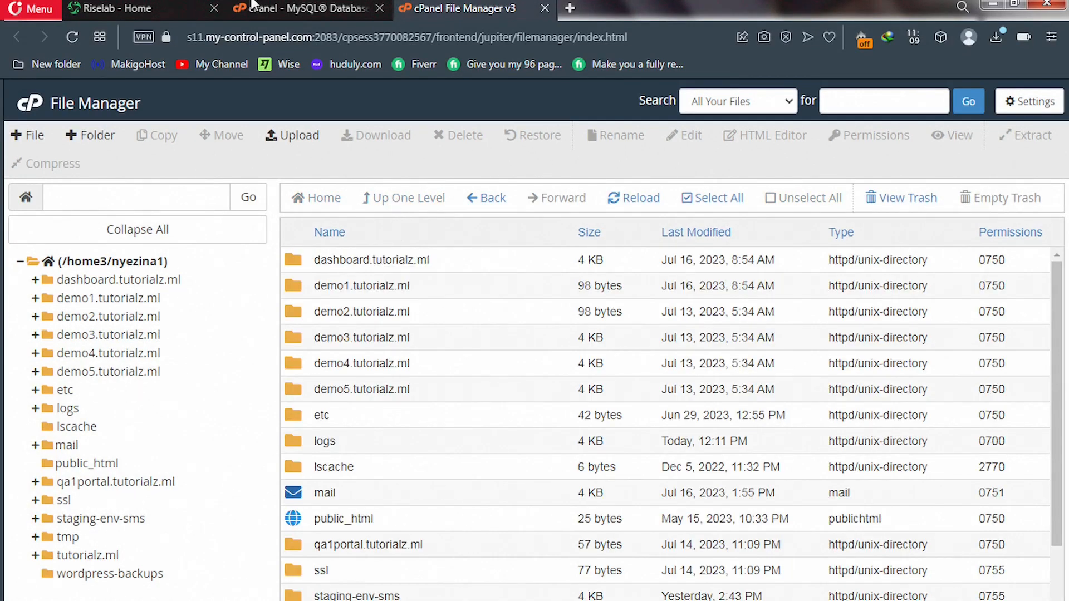
Close the MySQL Databases tab and load tutorialz.ml/admin on the Riselab tab.
{"action": "left_click", "coordinate": [380, 9]}
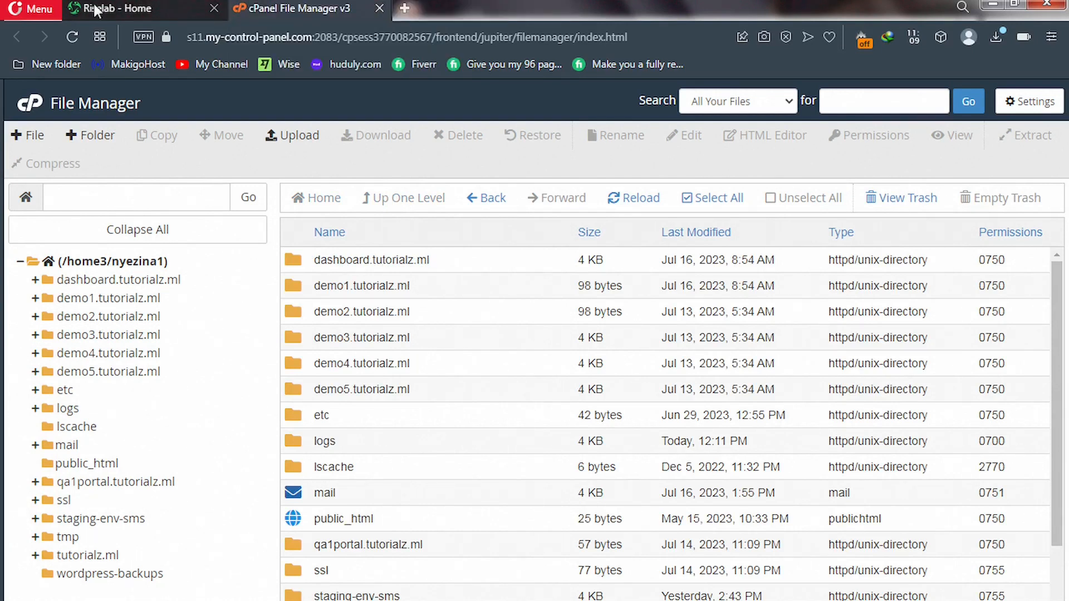
{"action": "left_click", "coordinate": [112, 6]}
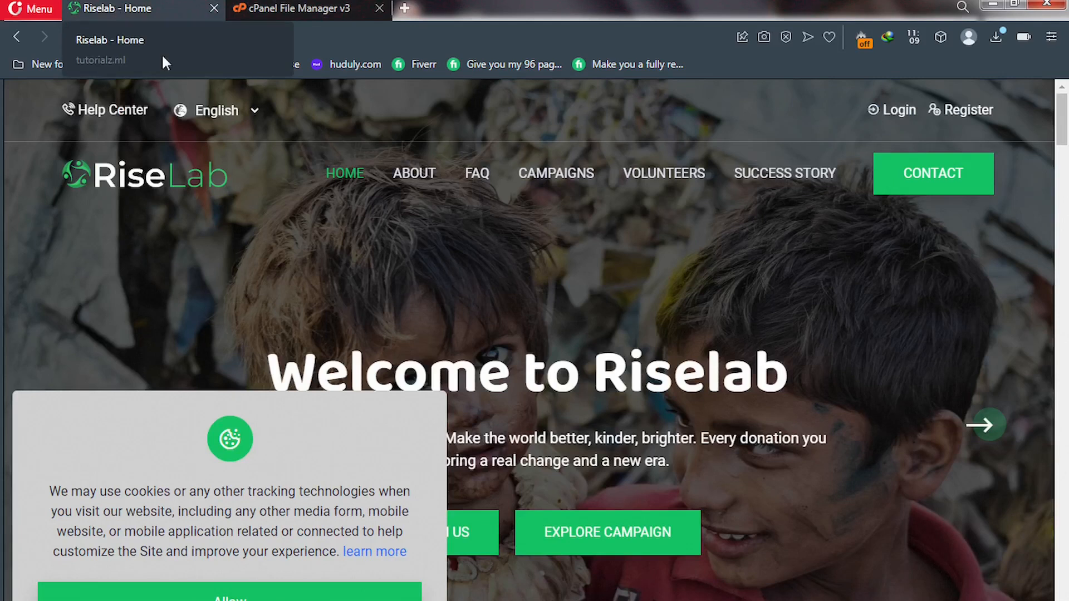
{"action": "left_click", "coordinate": [298, 40]}
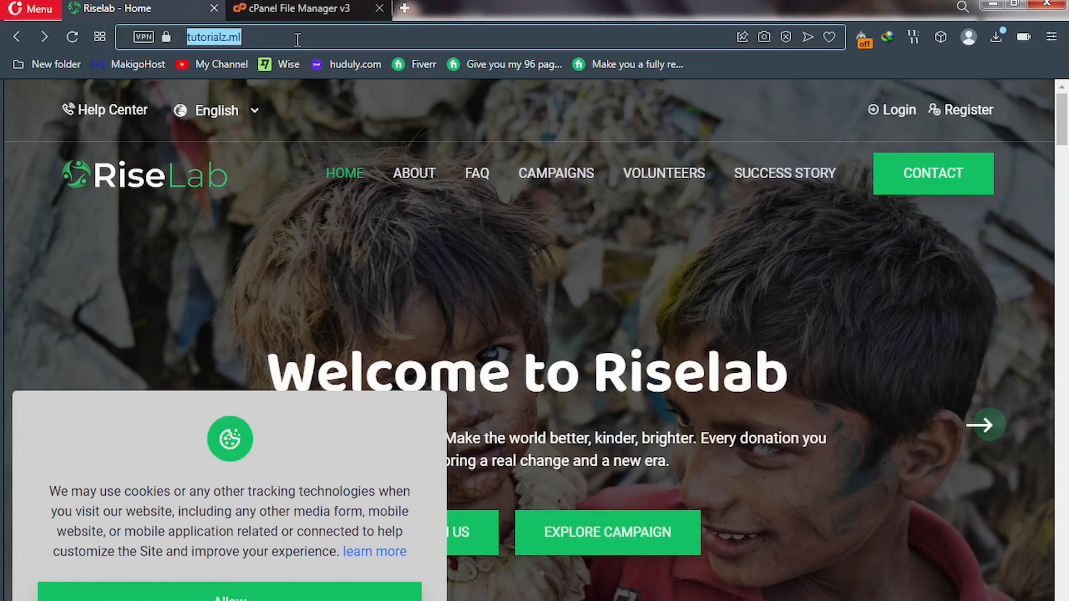
{"action": "left_click", "coordinate": [298, 39]}
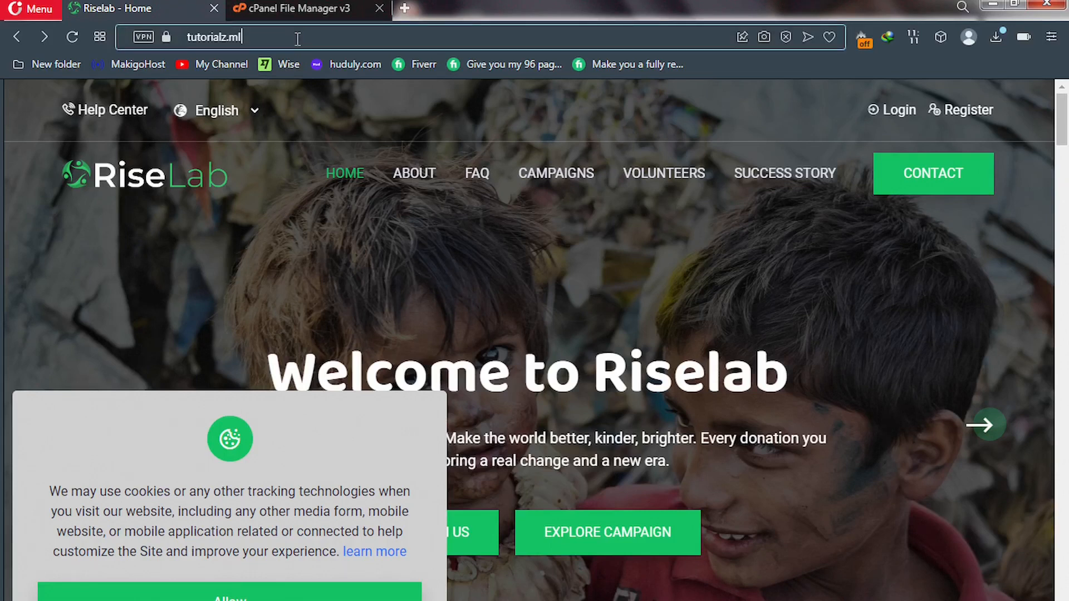
{"action": "type", "text": "/admin"}
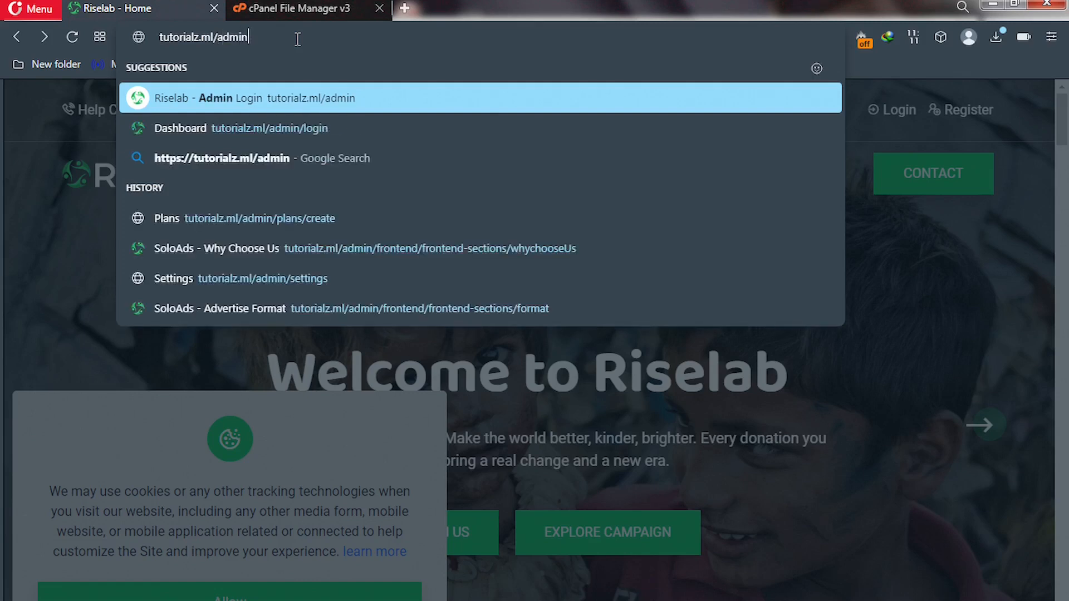
{"action": "key", "text": "Return"}
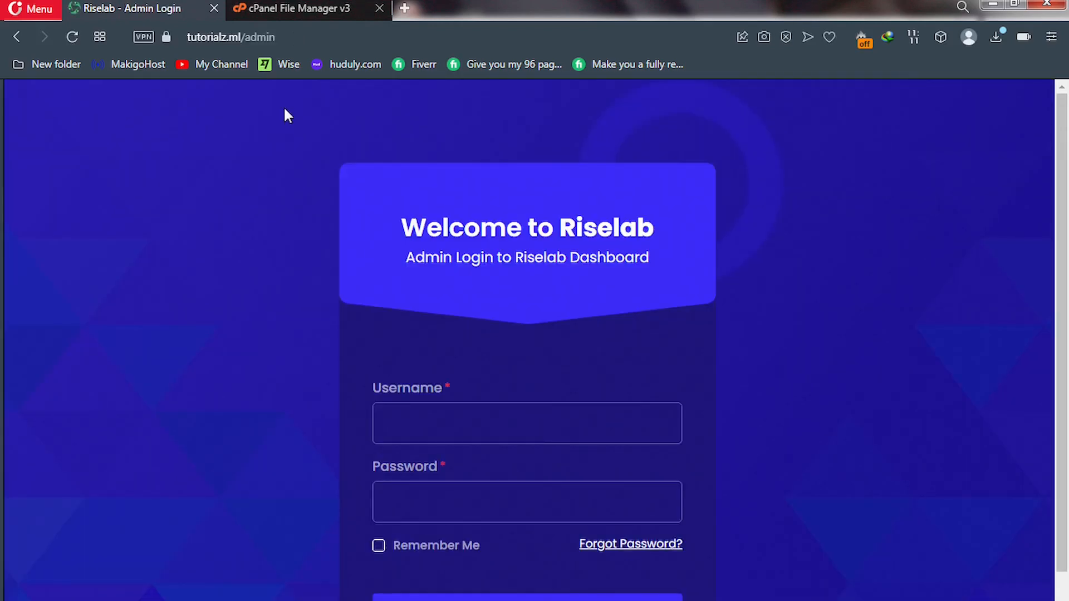
Enter the admin password and log in to the dashboard.
{"action": "scroll", "coordinate": [387, 347], "scroll_direction": "down", "scroll_amount": 2}
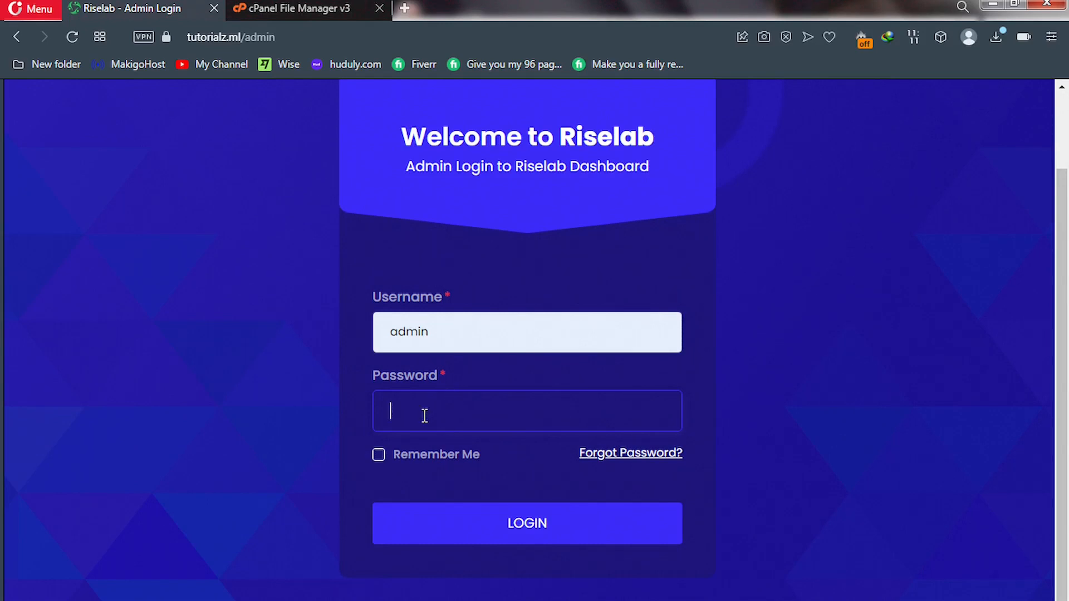
{"action": "type", "text": "••••"}
{"action": "left_click", "coordinate": [482, 524]}
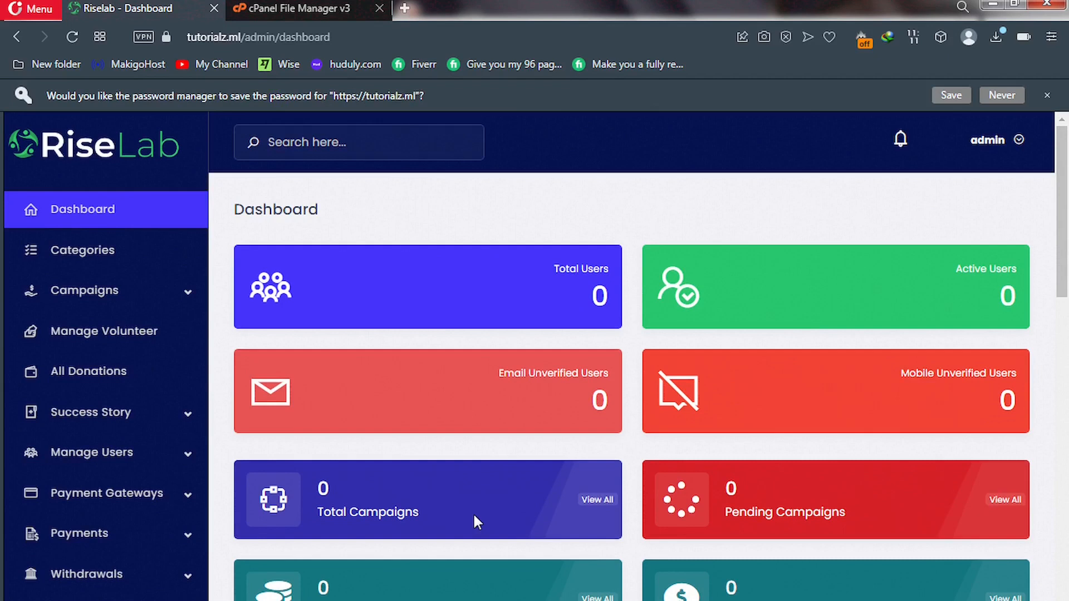
Add a new category on the Categories page, naming it Health.
{"action": "left_click", "coordinate": [91, 256]}
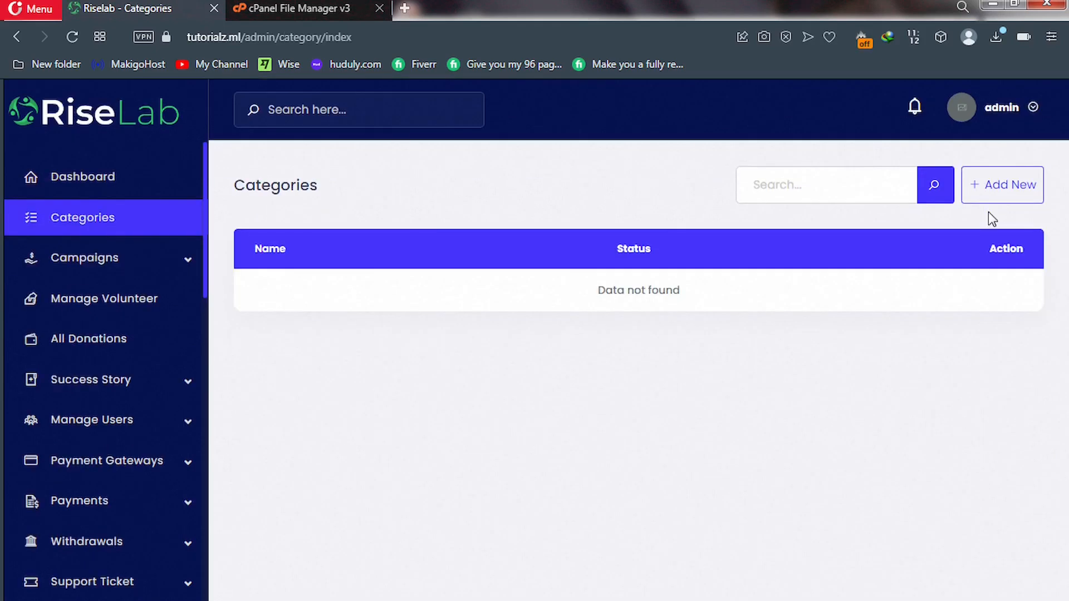
{"action": "left_click", "coordinate": [991, 197]}
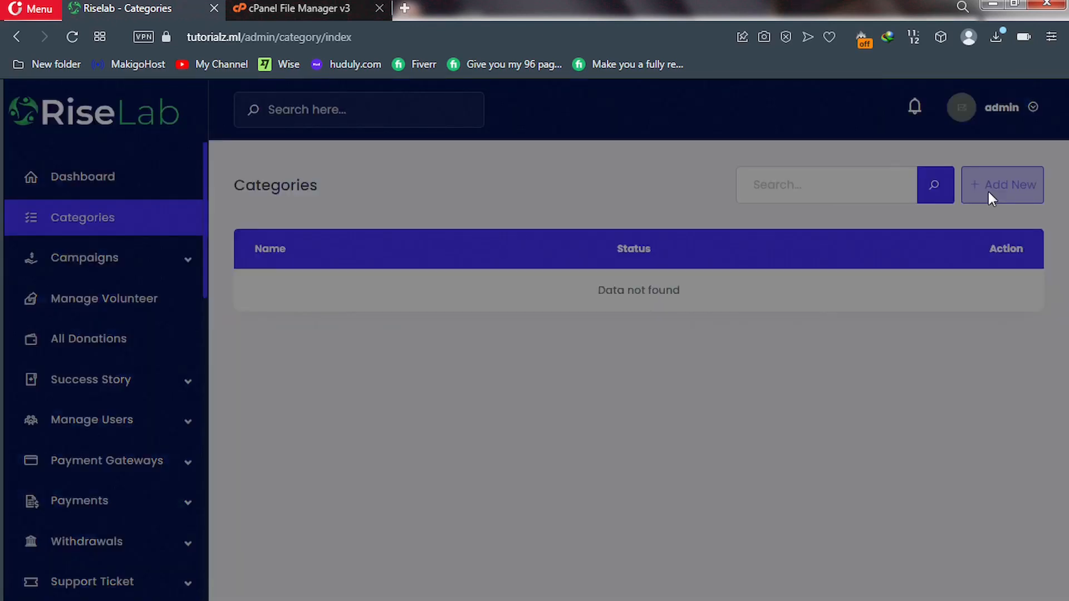
{"action": "left_click", "coordinate": [400, 214]}
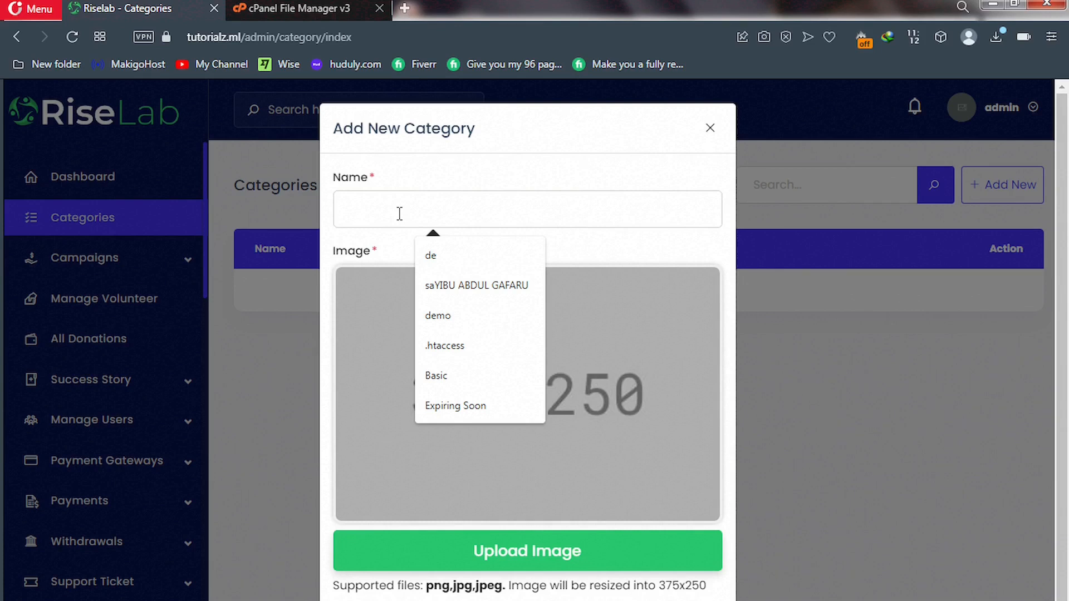
{"action": "type", "text": "Health"}
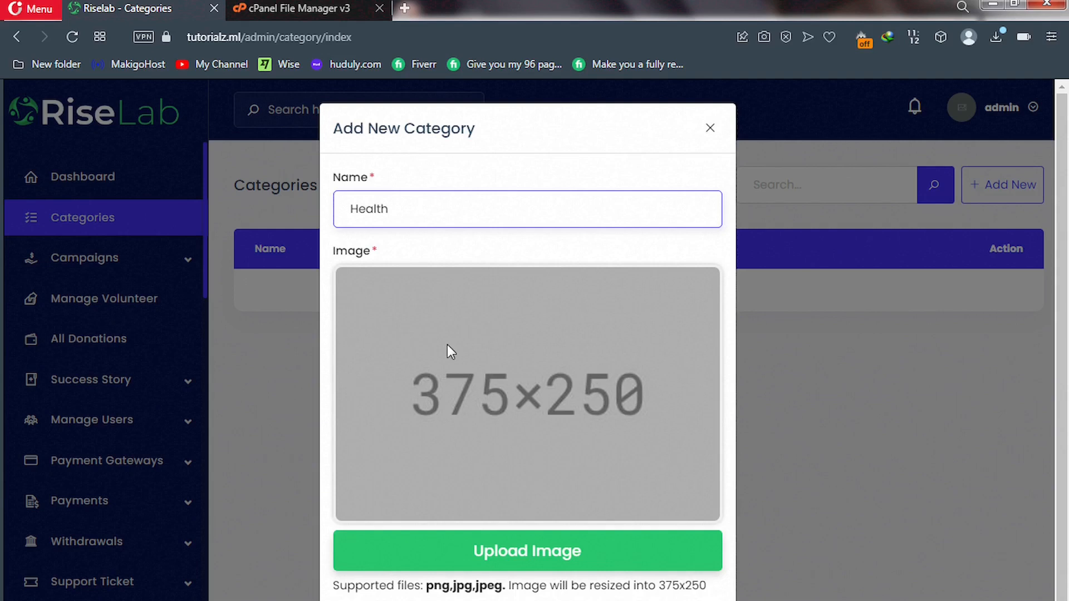
{"action": "scroll", "coordinate": [487, 591], "scroll_direction": "down", "scroll_amount": 1}
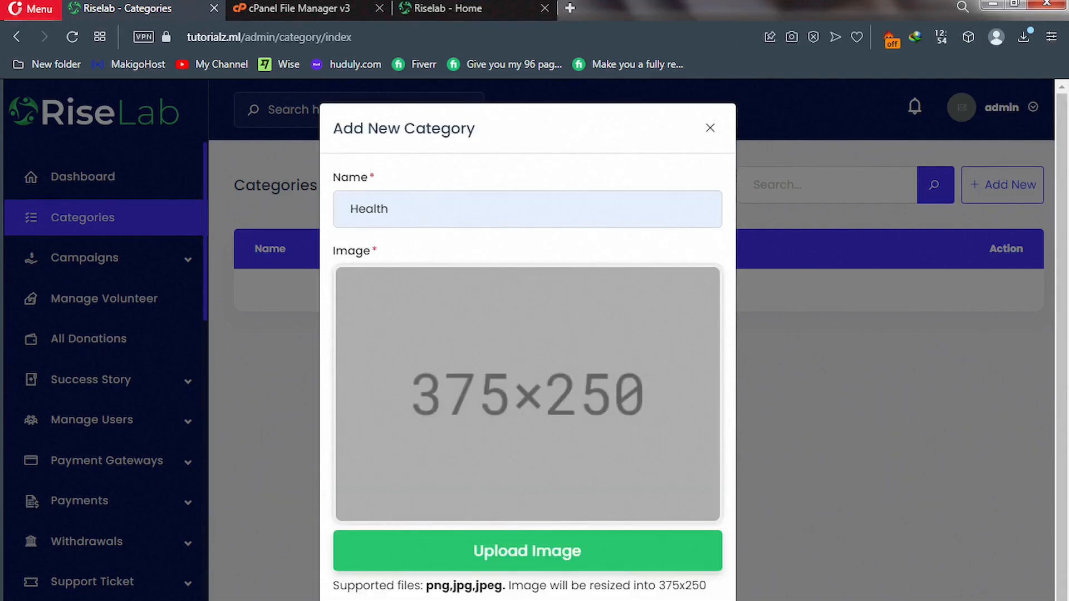
Upload the health image from the img folder and submit the Health category.
{"action": "left_click", "coordinate": [521, 536]}
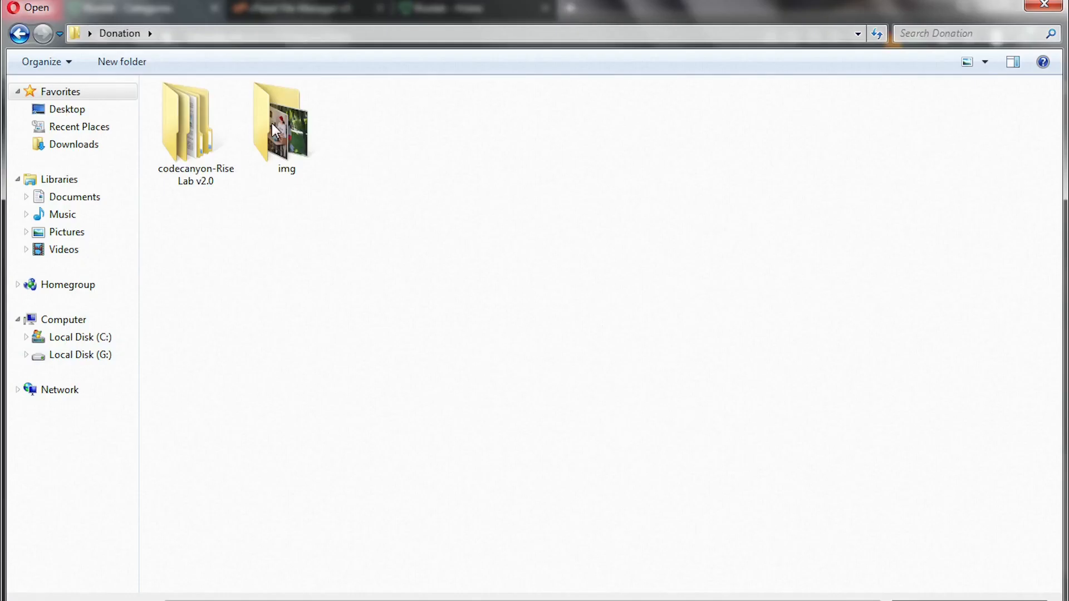
{"action": "double_click", "coordinate": [292, 144]}
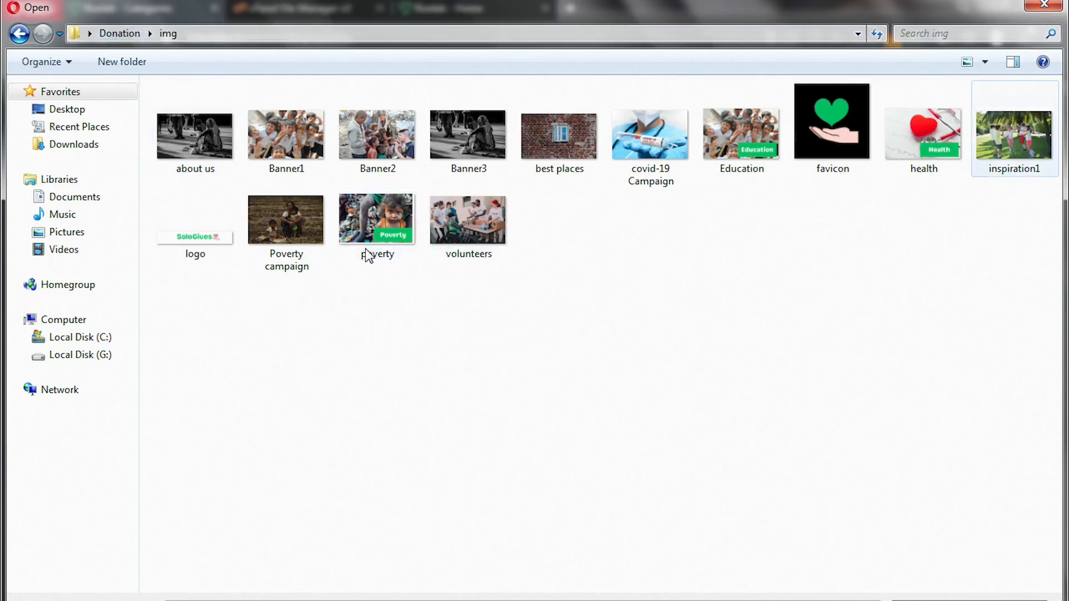
{"action": "left_click", "coordinate": [917, 135]}
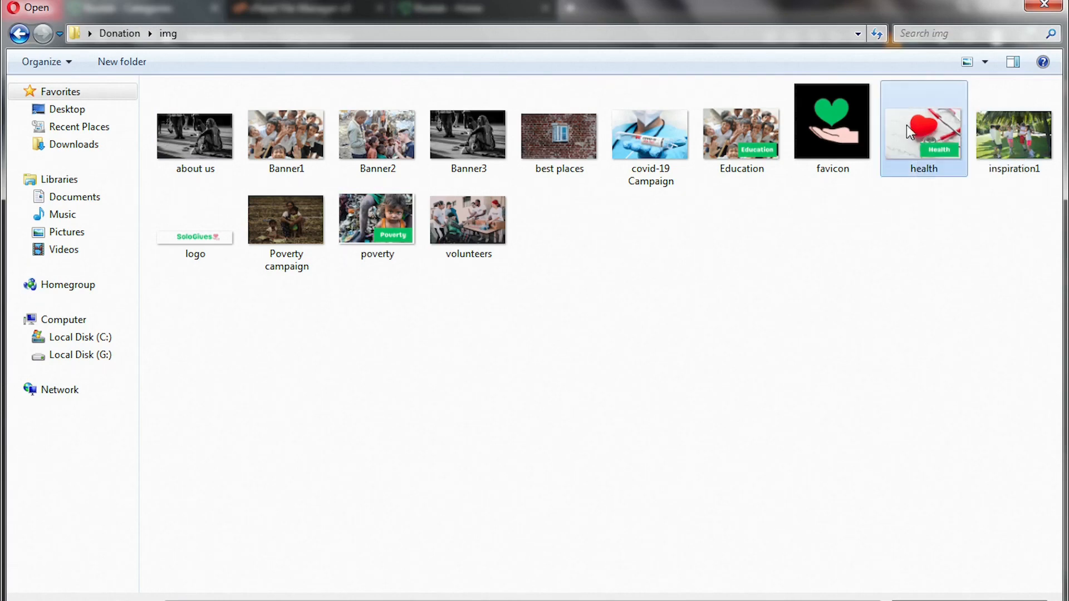
{"action": "double_click", "coordinate": [907, 125]}
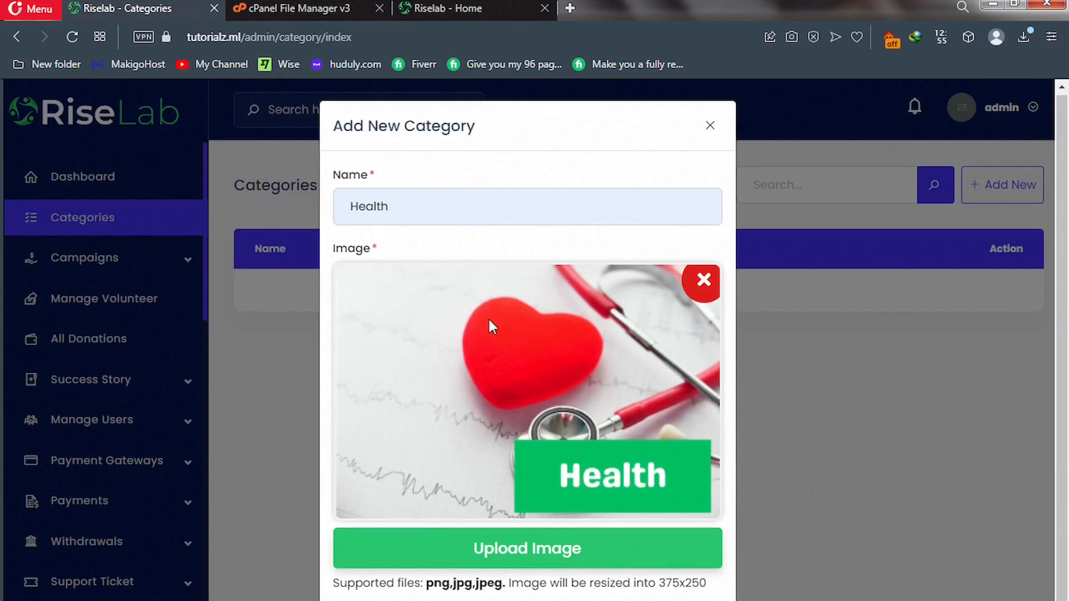
{"action": "scroll", "coordinate": [486, 326], "scroll_direction": "down", "scroll_amount": 1}
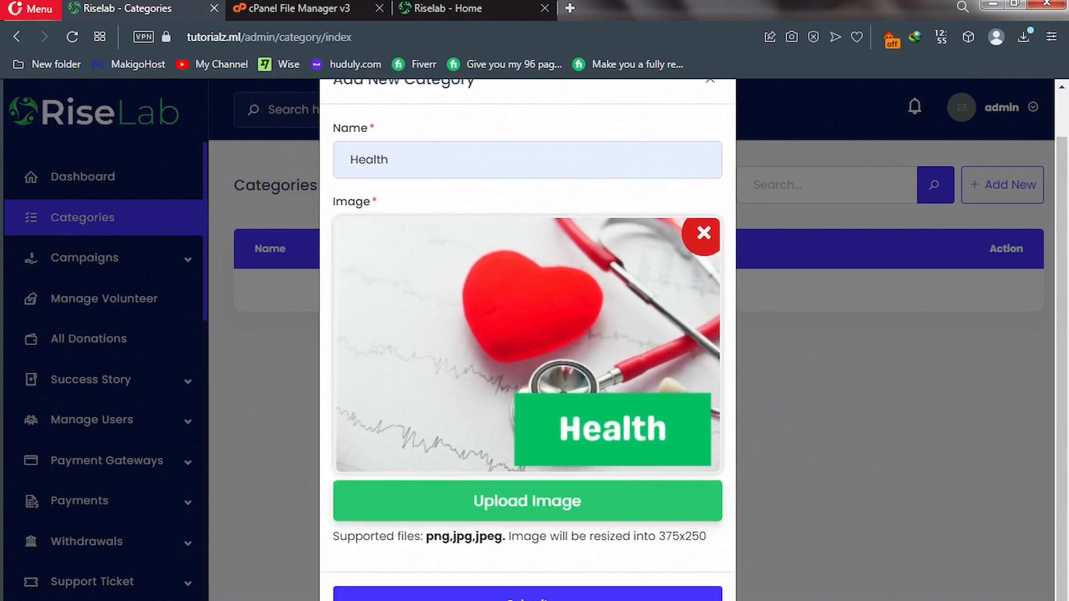
{"action": "left_click", "coordinate": [527, 598]}
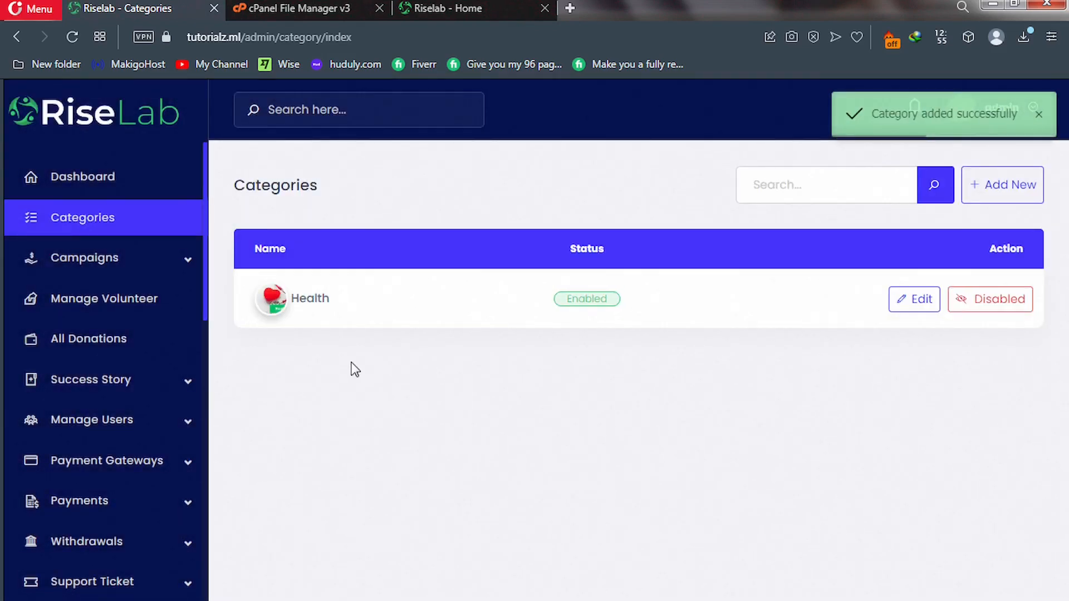
{"action": "left_click", "coordinate": [451, 8]}
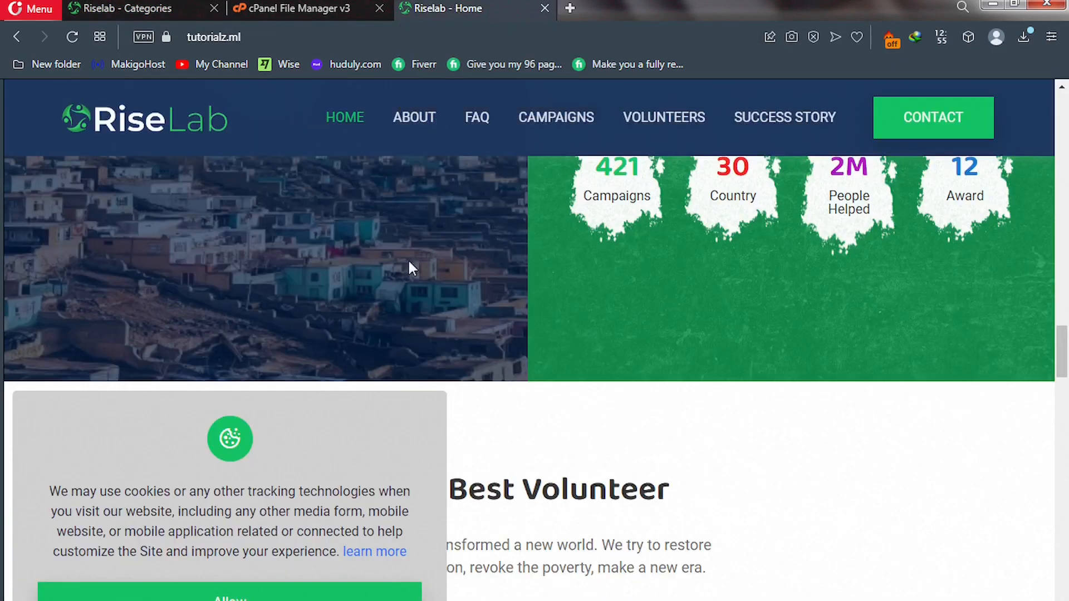
{"action": "scroll", "coordinate": [108, 238], "scroll_direction": "down", "scroll_amount": 5}
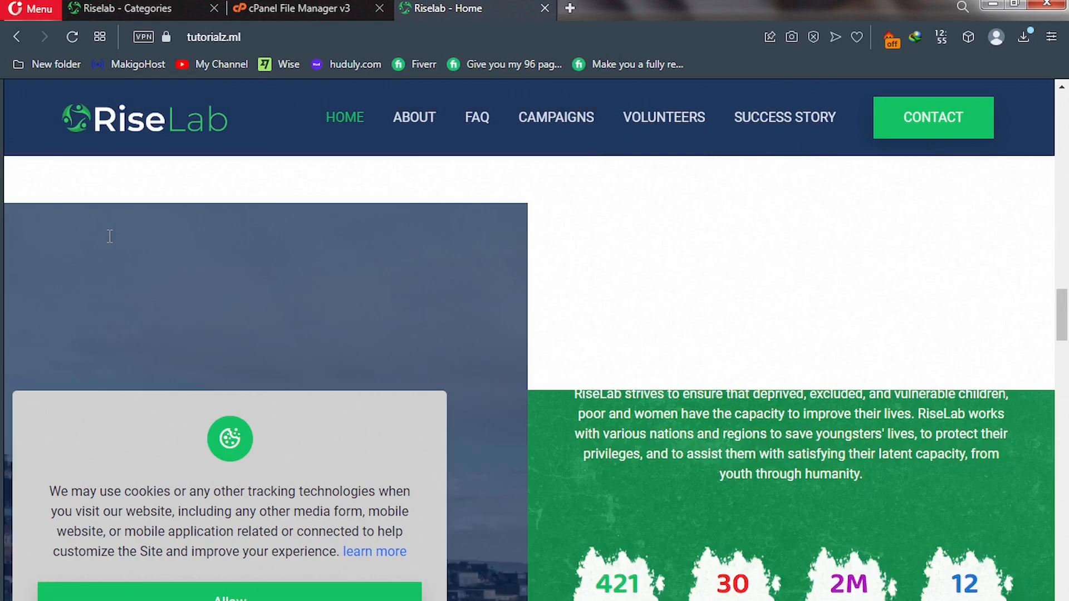
{"action": "left_click", "coordinate": [155, 130]}
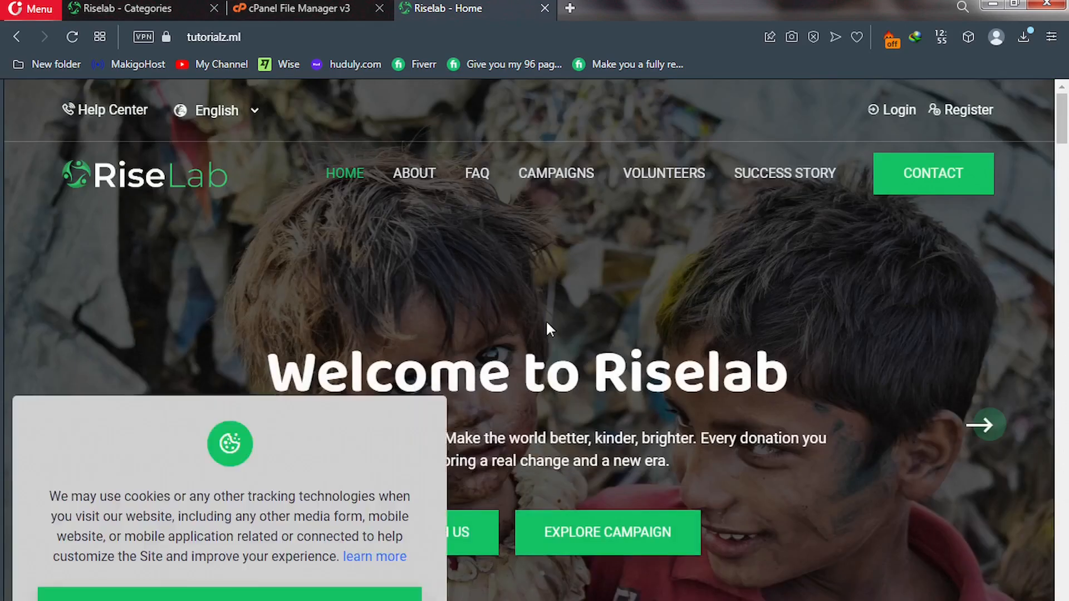
{"action": "scroll", "coordinate": [546, 329], "scroll_direction": "down", "scroll_amount": 6}
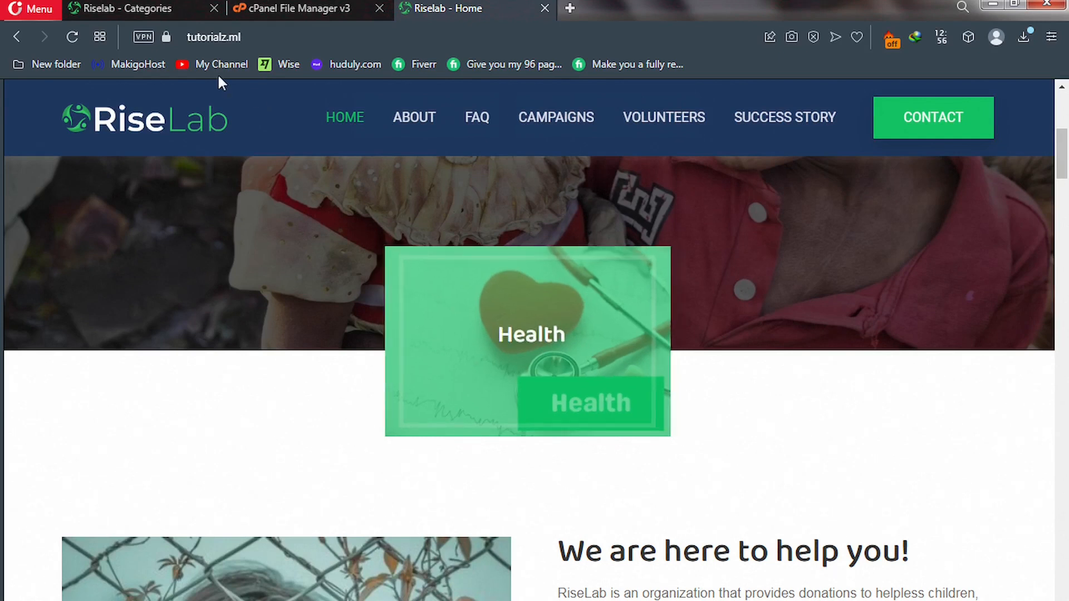
{"action": "left_click", "coordinate": [160, 17]}
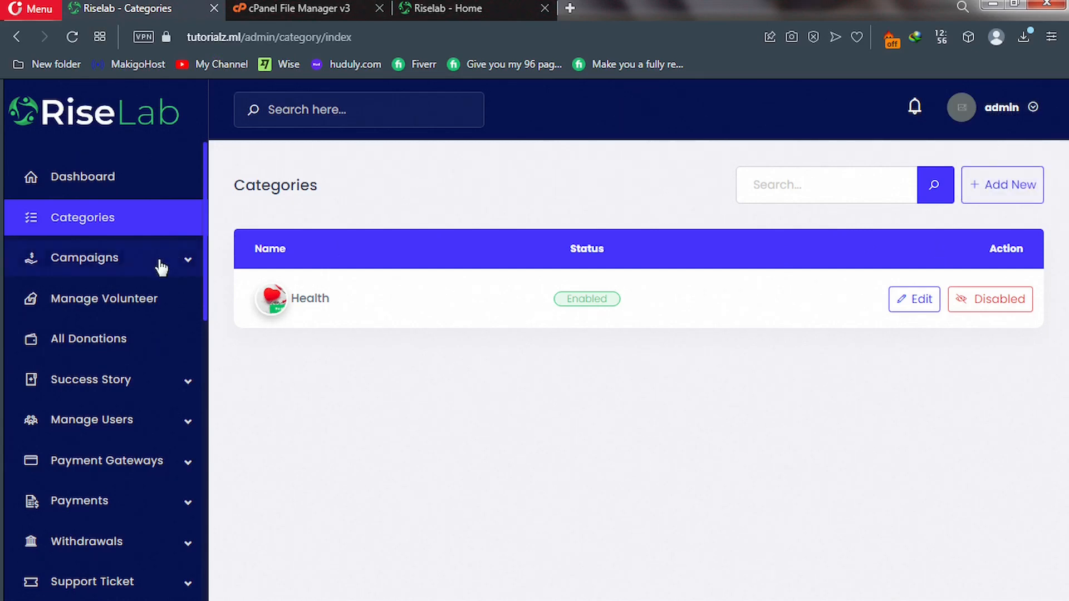
Expand Payment Gateways and open the Automatic Gateways list.
{"action": "scroll", "coordinate": [159, 267], "scroll_direction": "down", "scroll_amount": 2}
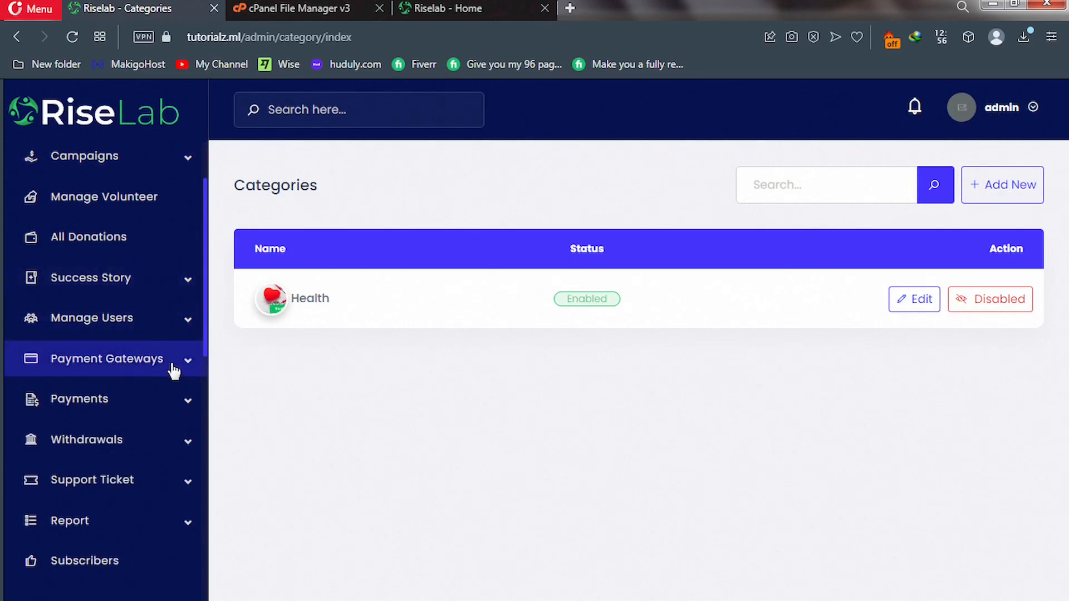
{"action": "left_click", "coordinate": [187, 363]}
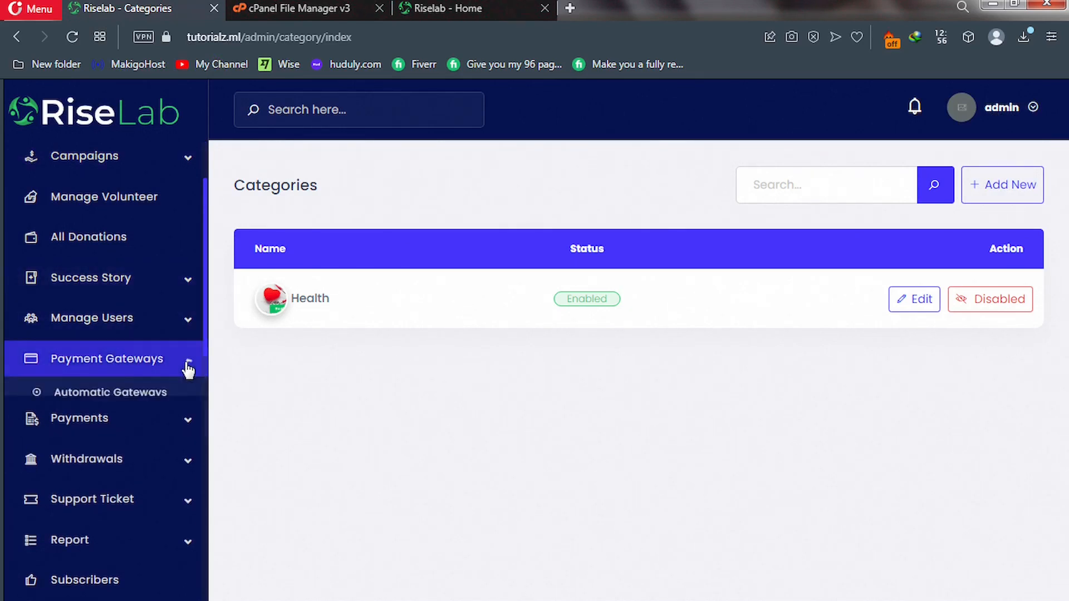
{"action": "left_click", "coordinate": [106, 392]}
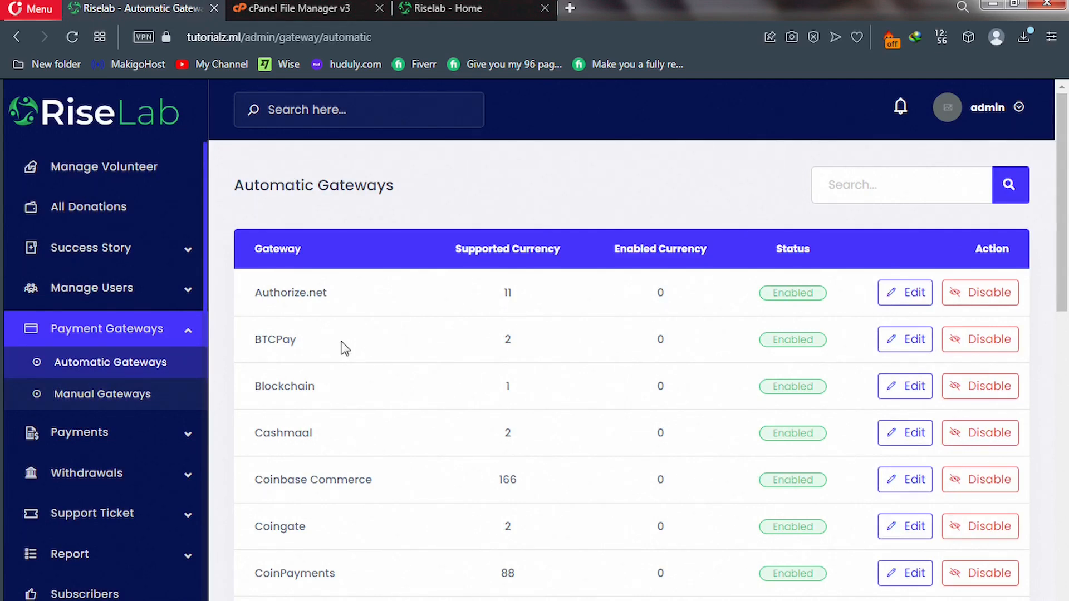
{"action": "scroll", "coordinate": [345, 349], "scroll_direction": "down", "scroll_amount": 3}
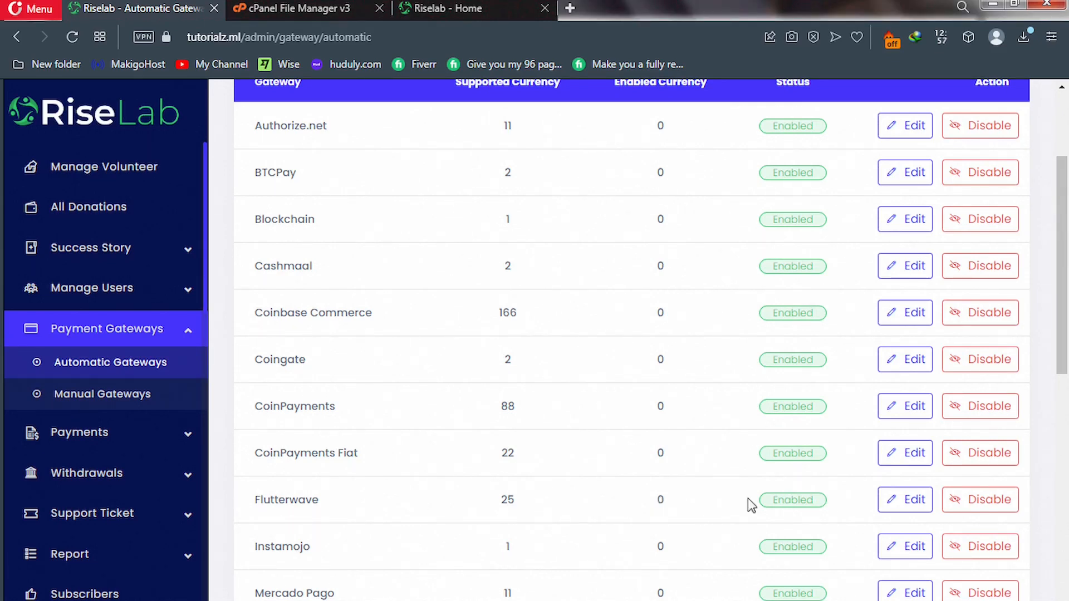
Cancel disabling Flutterwave so it stays enabled, and open its Update Gateway settings.
{"action": "left_click", "coordinate": [901, 508]}
{"action": "left_click", "coordinate": [991, 459]}
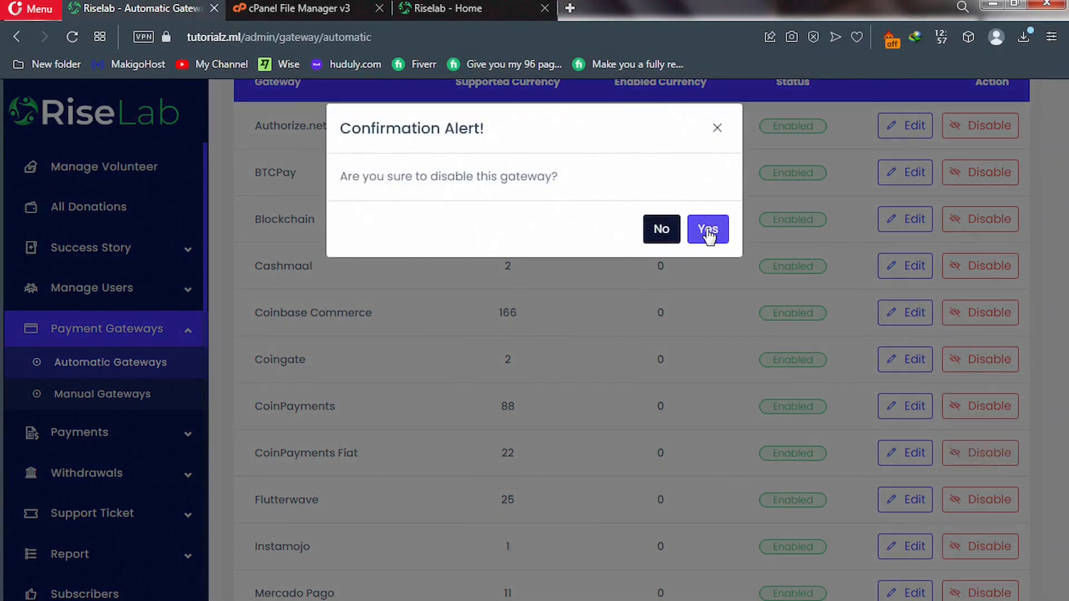
{"action": "left_click", "coordinate": [669, 233]}
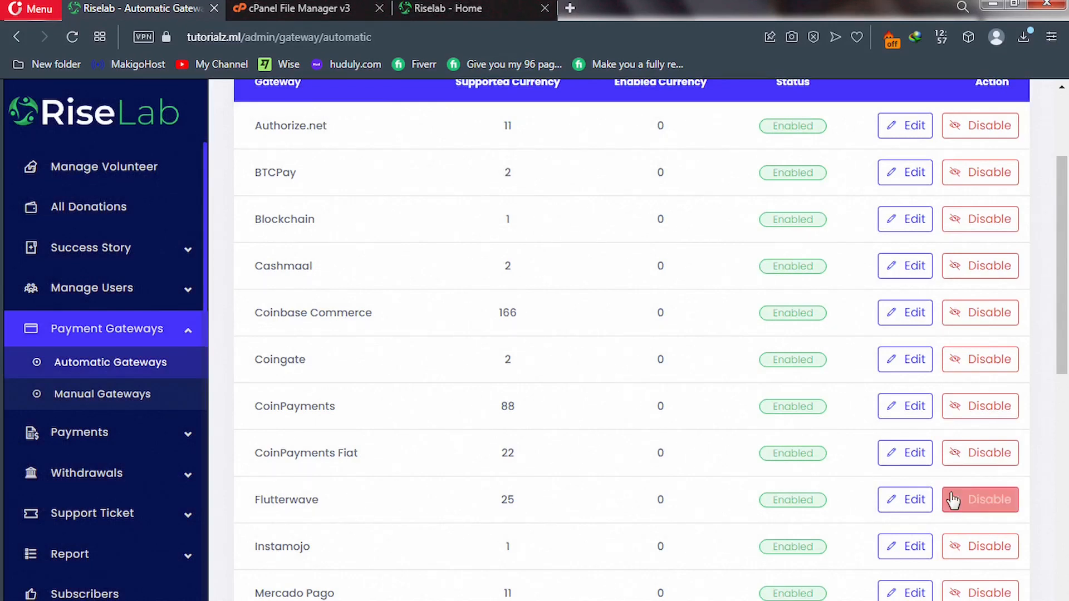
{"action": "left_click", "coordinate": [896, 505]}
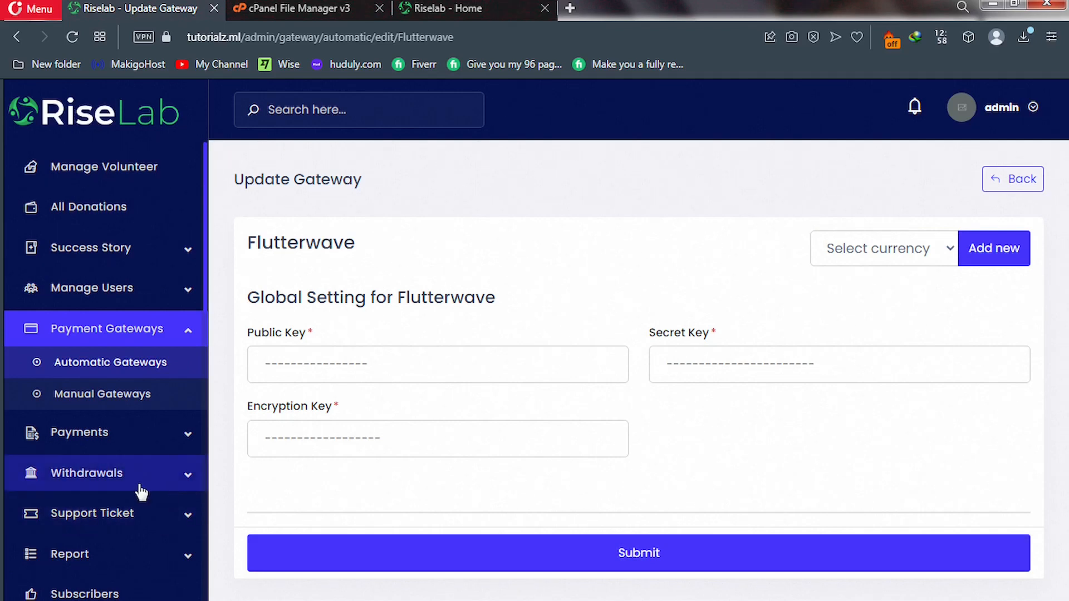
Expand the Withdrawals submenu in the sidebar and scroll down toward SETTINGS.
{"action": "scroll", "coordinate": [112, 484], "scroll_direction": "up", "scroll_amount": 1}
{"action": "scroll", "coordinate": [133, 476], "scroll_direction": "down", "scroll_amount": 2}
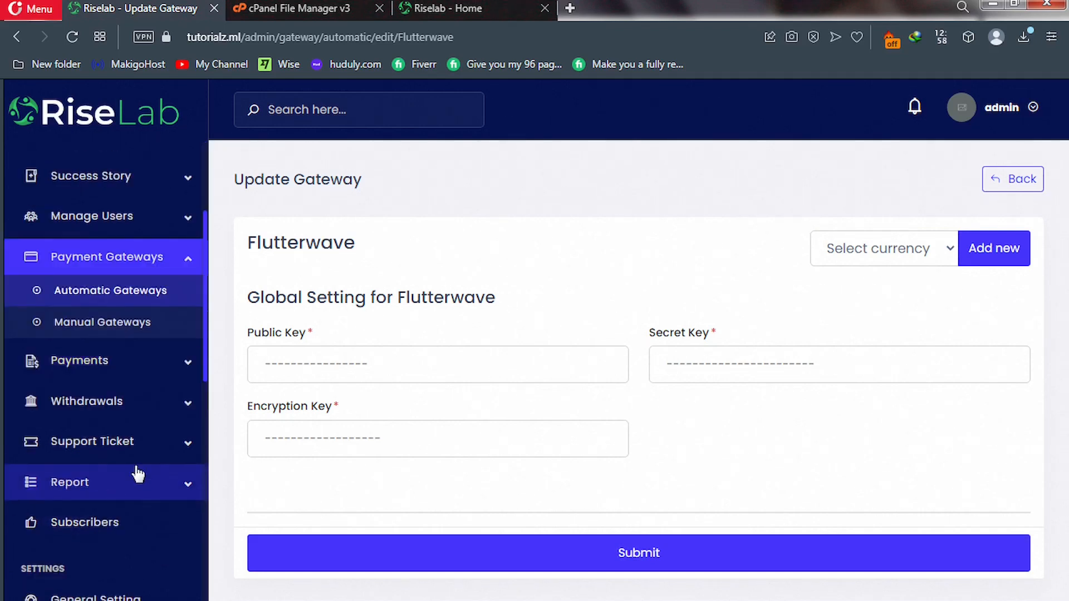
{"action": "left_click", "coordinate": [188, 411]}
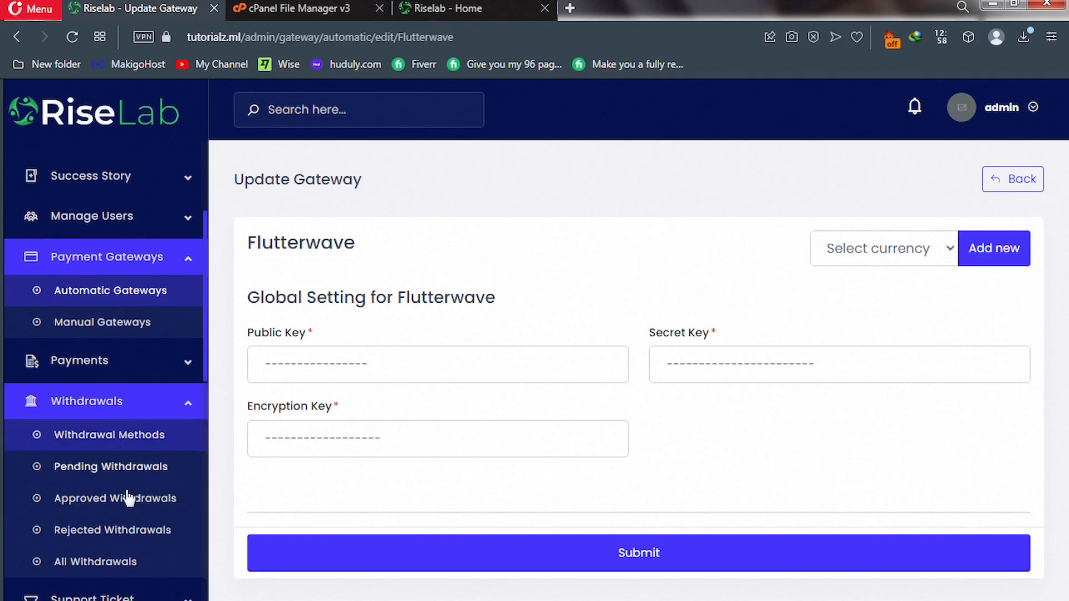
{"action": "scroll", "coordinate": [129, 496], "scroll_direction": "down", "scroll_amount": 3}
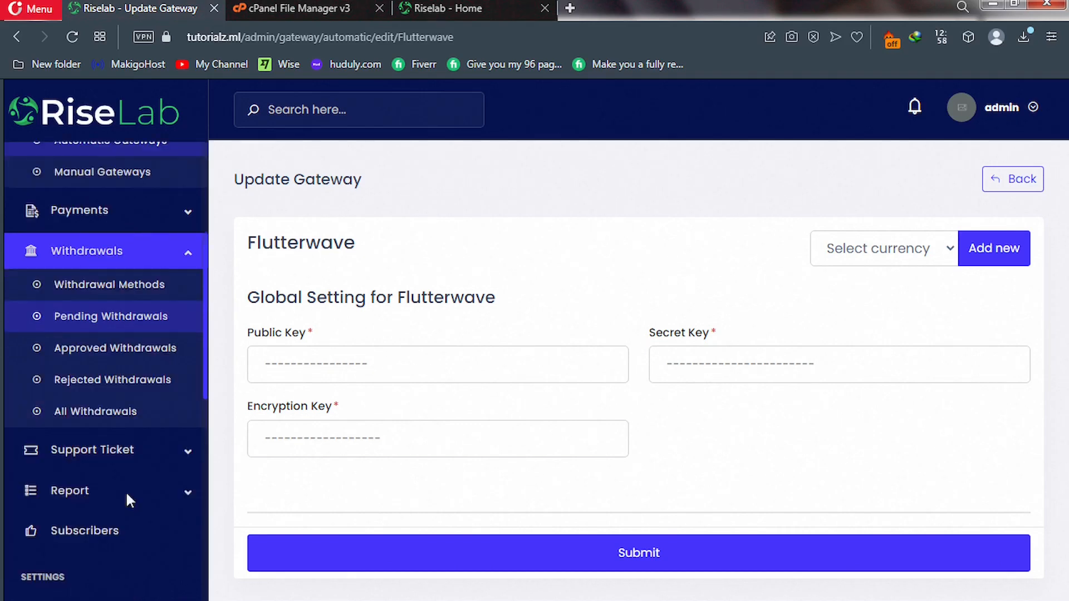
{"action": "scroll", "coordinate": [125, 490], "scroll_direction": "down", "scroll_amount": 3}
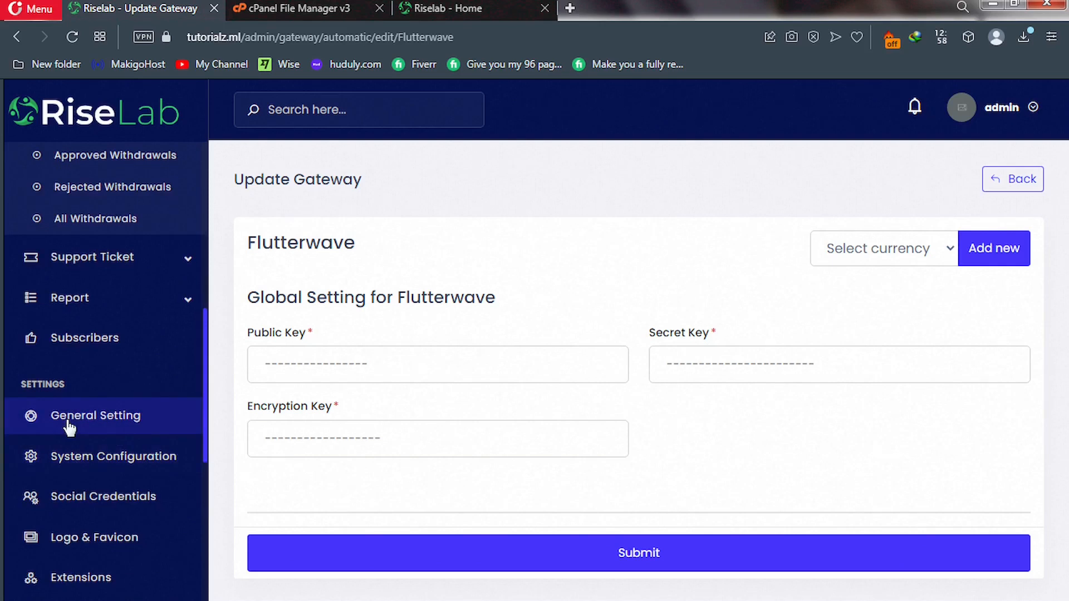
In General Setting, replace the Site Title 'Riselab' with 'SoloGives' and submit.
{"action": "left_click", "coordinate": [99, 417]}
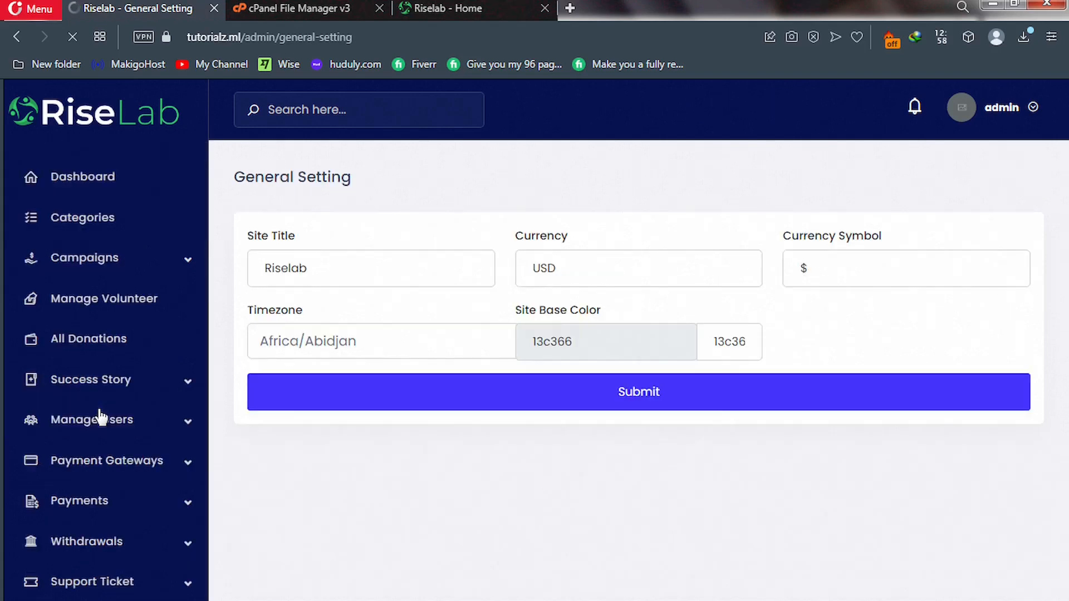
{"action": "double_click", "coordinate": [249, 273]}
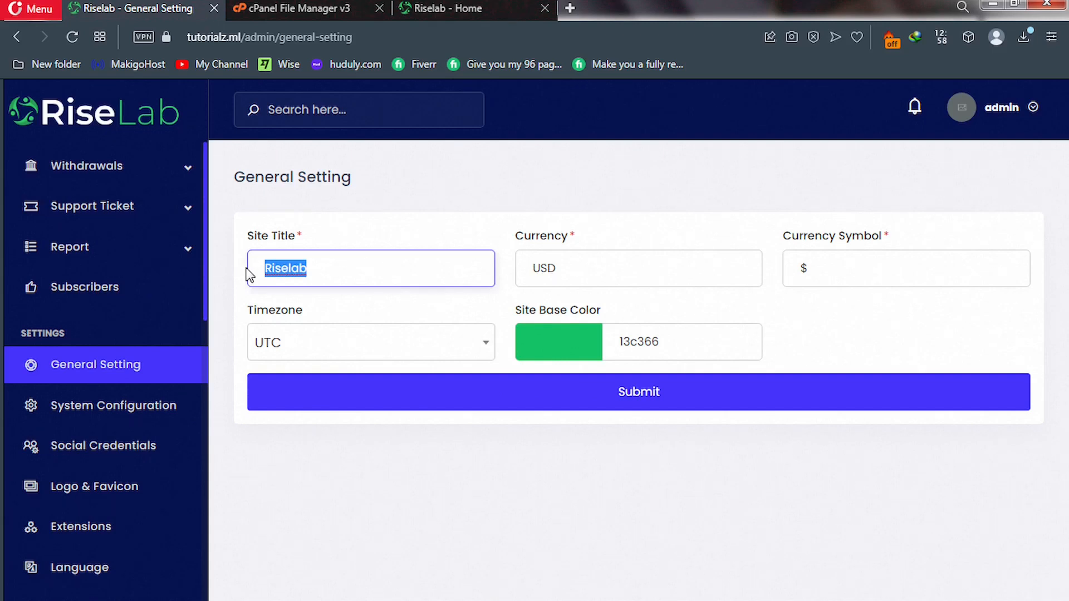
{"action": "type", "text": "Solo"}
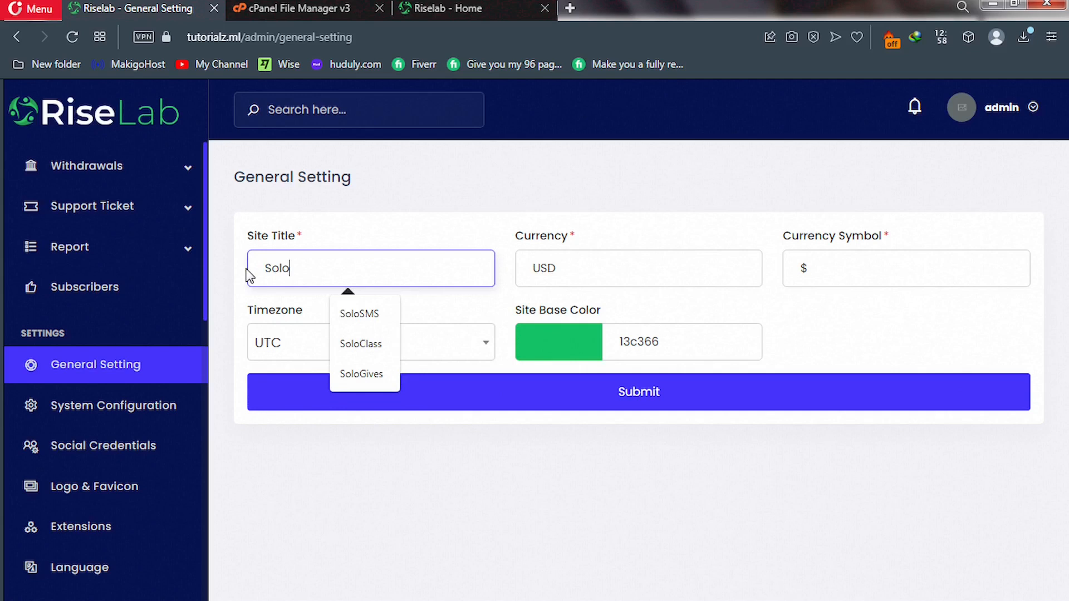
{"action": "left_click", "coordinate": [360, 378]}
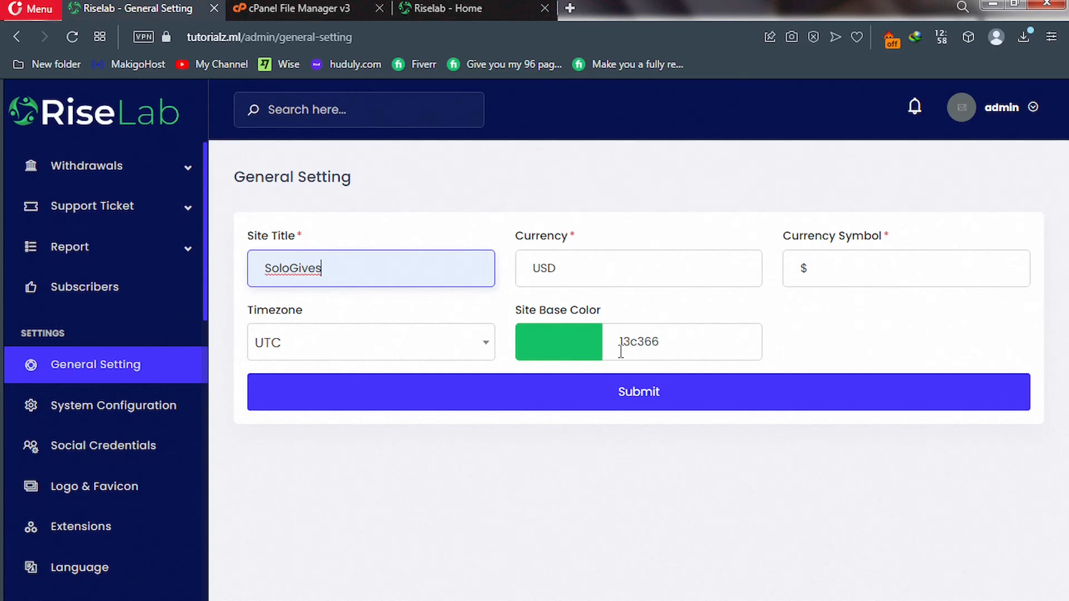
{"action": "left_click", "coordinate": [548, 399]}
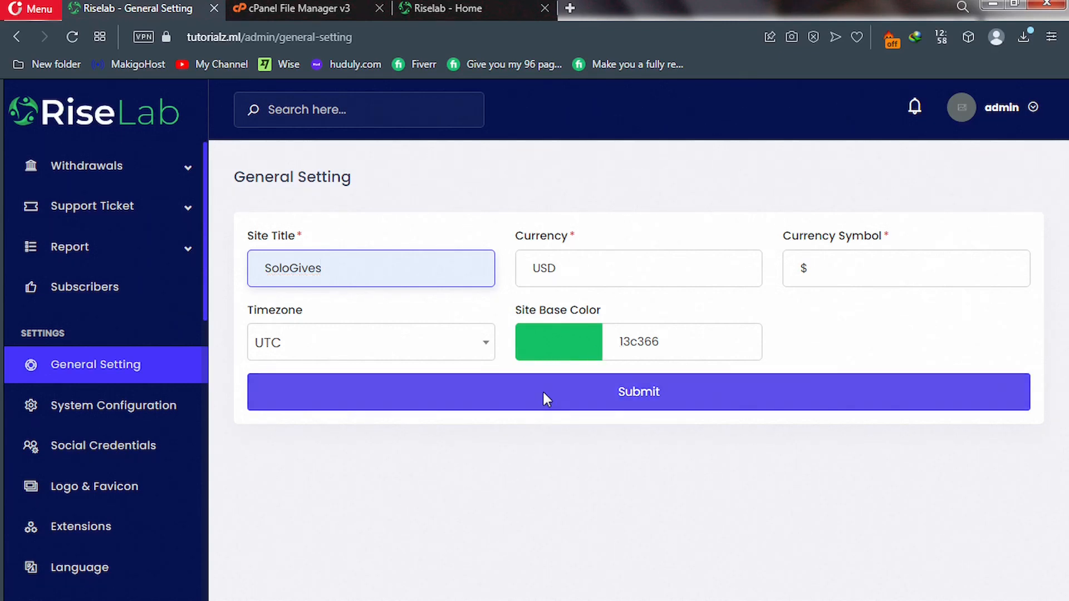
{"action": "left_click", "coordinate": [544, 394]}
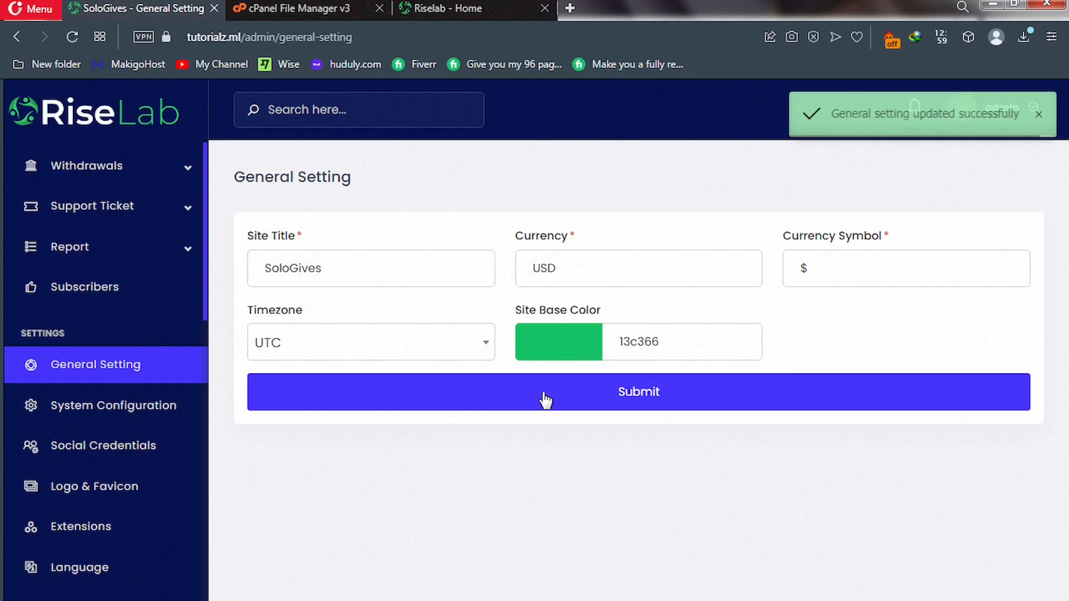
{"action": "left_click", "coordinate": [119, 414]}
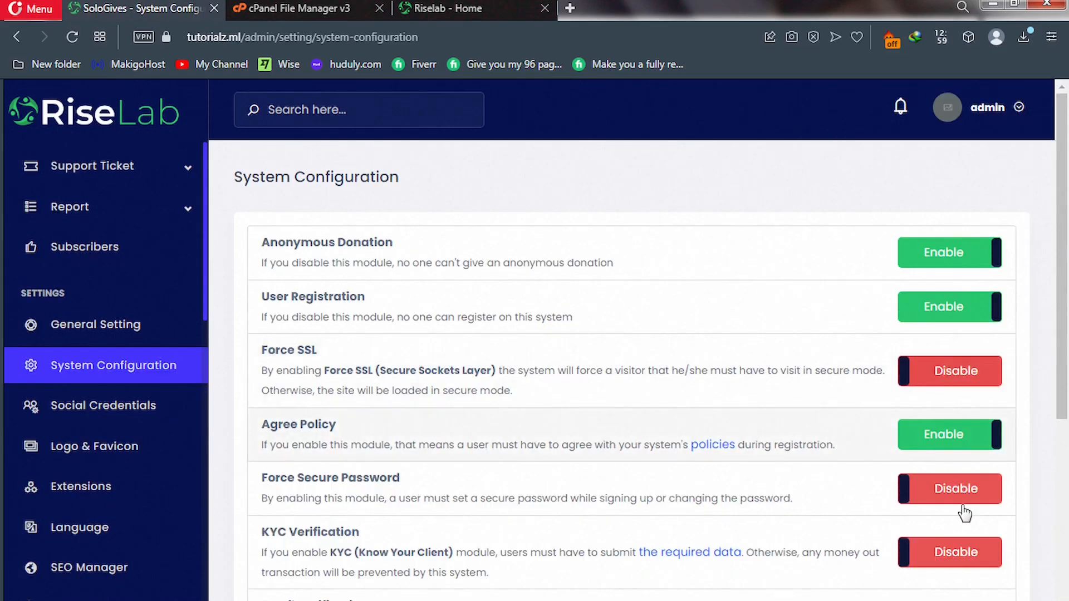
Scroll through the System Configuration module toggles, then go to Logo & Favicon.
{"action": "scroll", "coordinate": [965, 513], "scroll_direction": "down", "scroll_amount": 7}
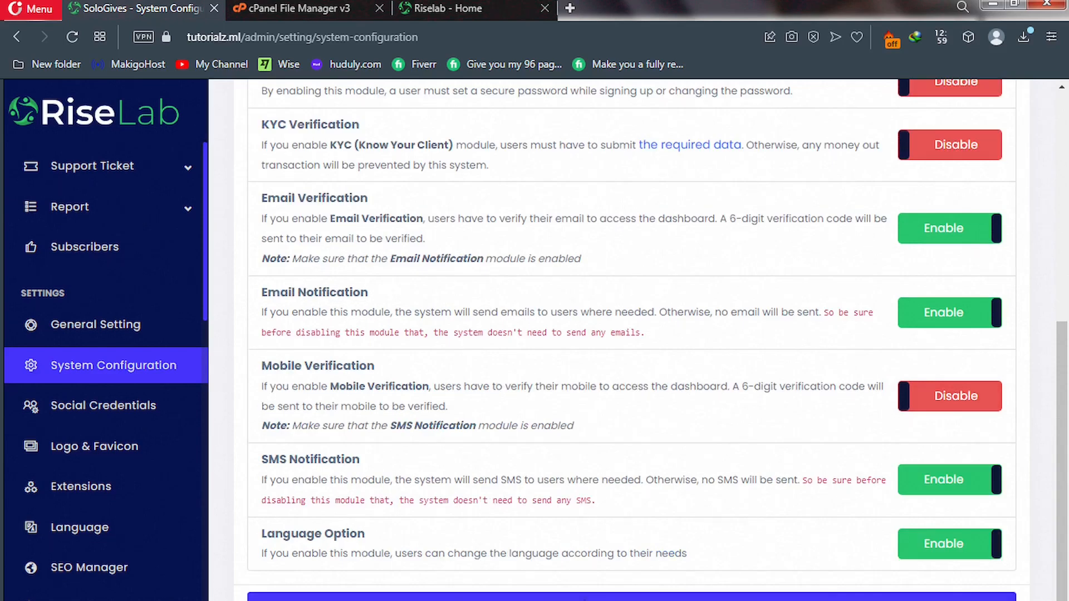
{"action": "left_click", "coordinate": [126, 455]}
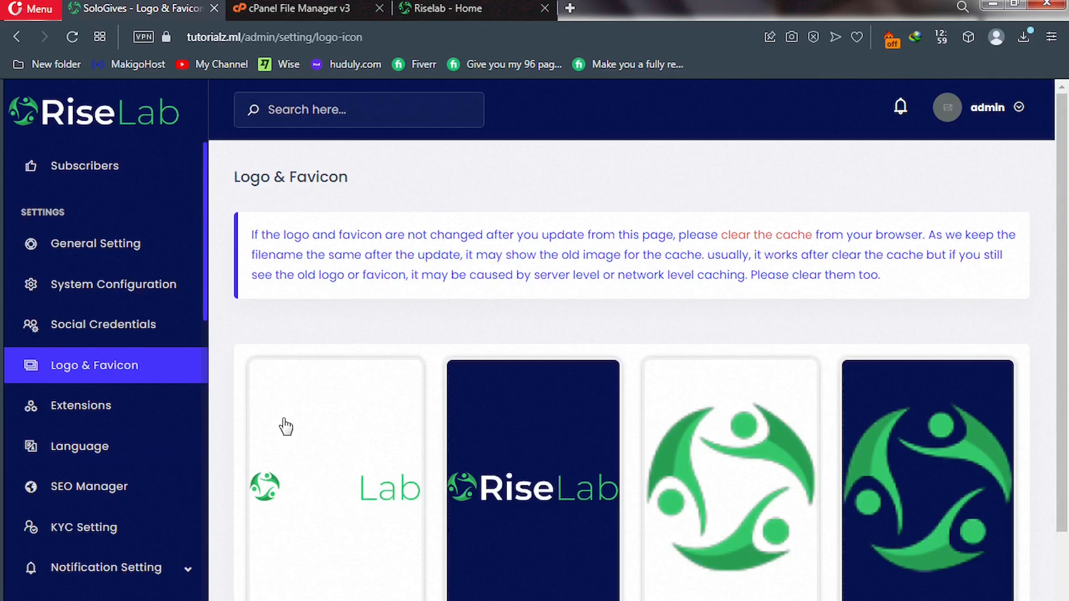
Look over the Logo & Favicon page, then open the SEO Manager configuration.
{"action": "scroll", "coordinate": [358, 492], "scroll_direction": "down", "scroll_amount": 3}
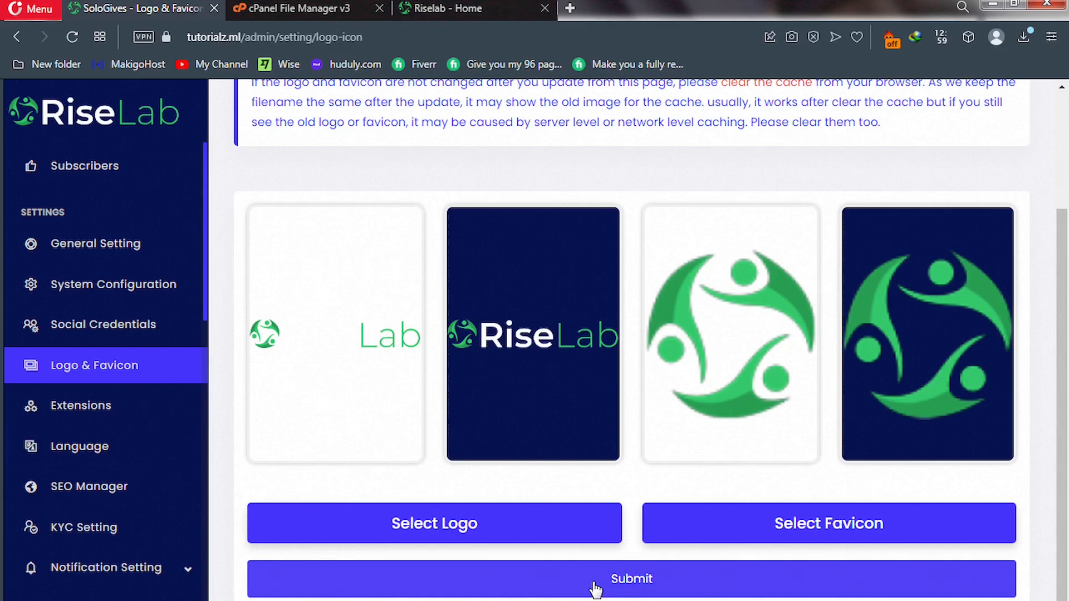
{"action": "scroll", "coordinate": [150, 465], "scroll_direction": "up", "scroll_amount": 7}
{"action": "scroll", "coordinate": [152, 467], "scroll_direction": "down", "scroll_amount": 2}
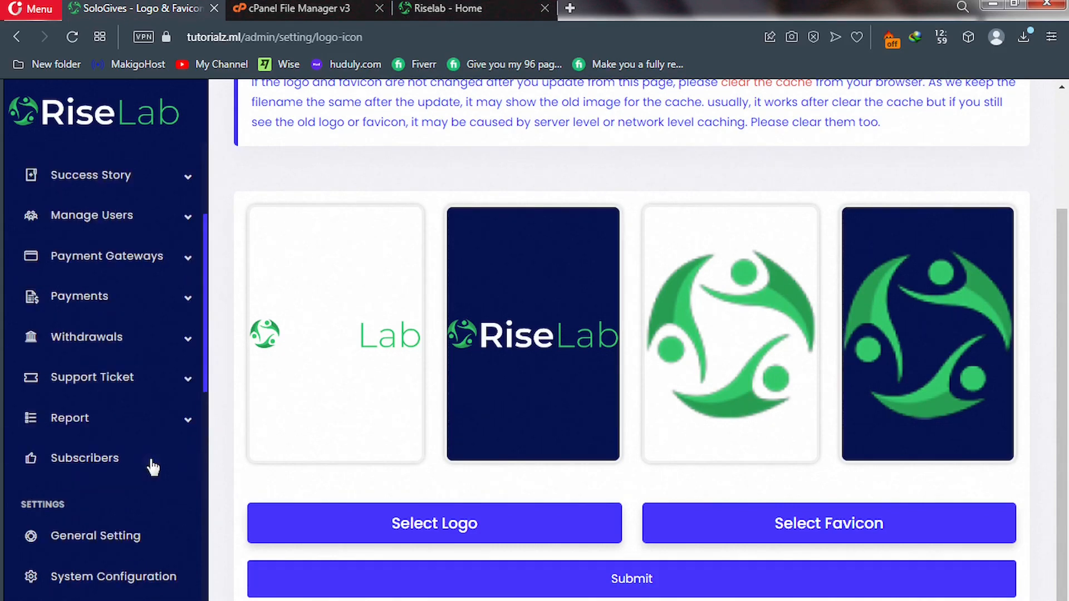
{"action": "scroll", "coordinate": [152, 467], "scroll_direction": "down", "scroll_amount": 7}
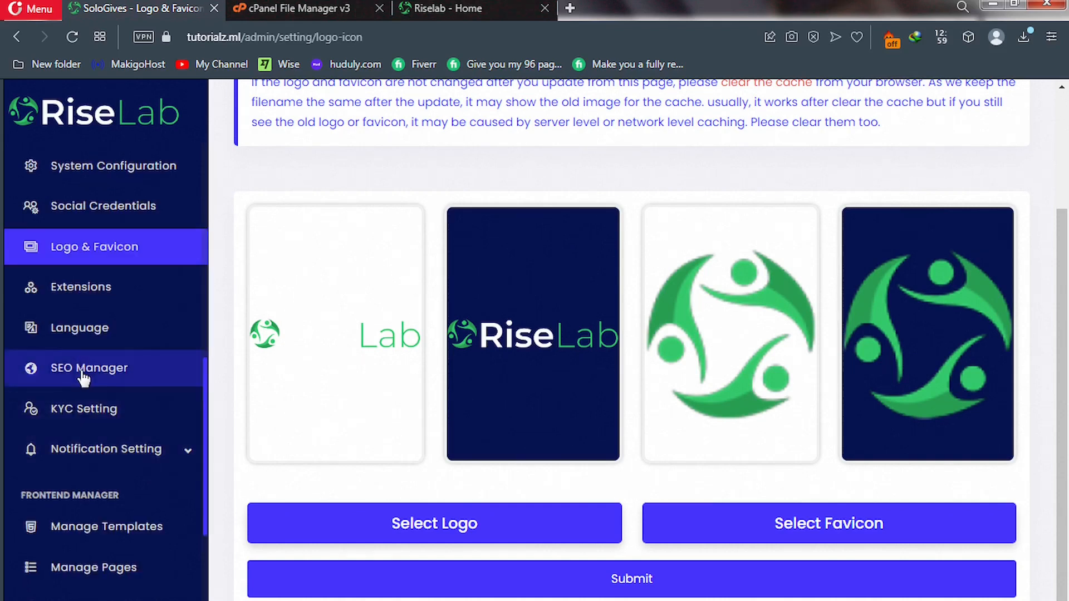
{"action": "left_click", "coordinate": [64, 380]}
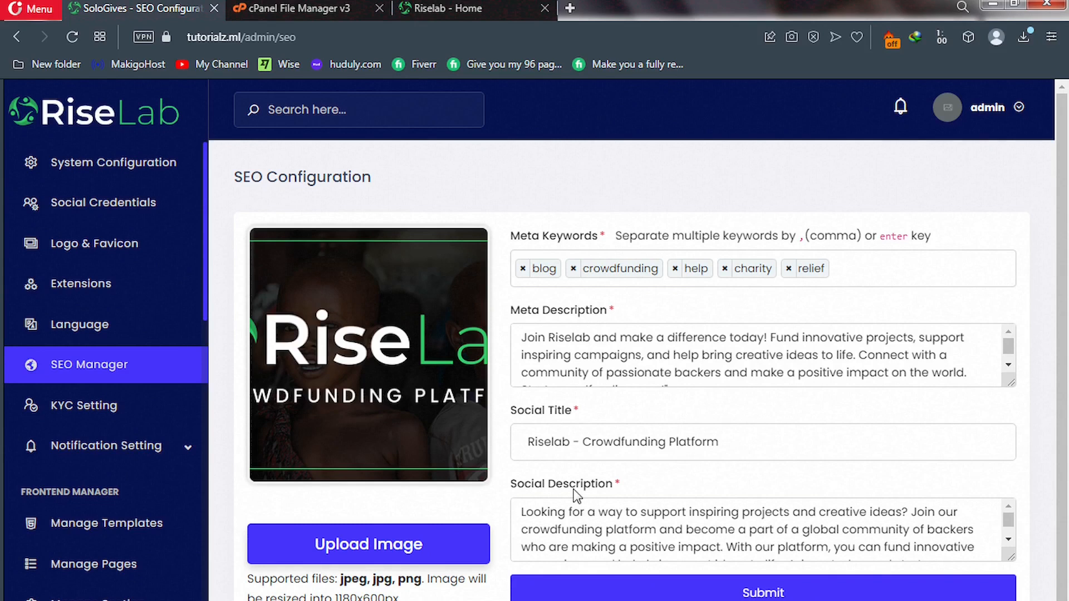
Expand Notification Setting and open Email Setting, which shows PHP Mail as the send method.
{"action": "scroll", "coordinate": [749, 545], "scroll_direction": "down", "scroll_amount": 1}
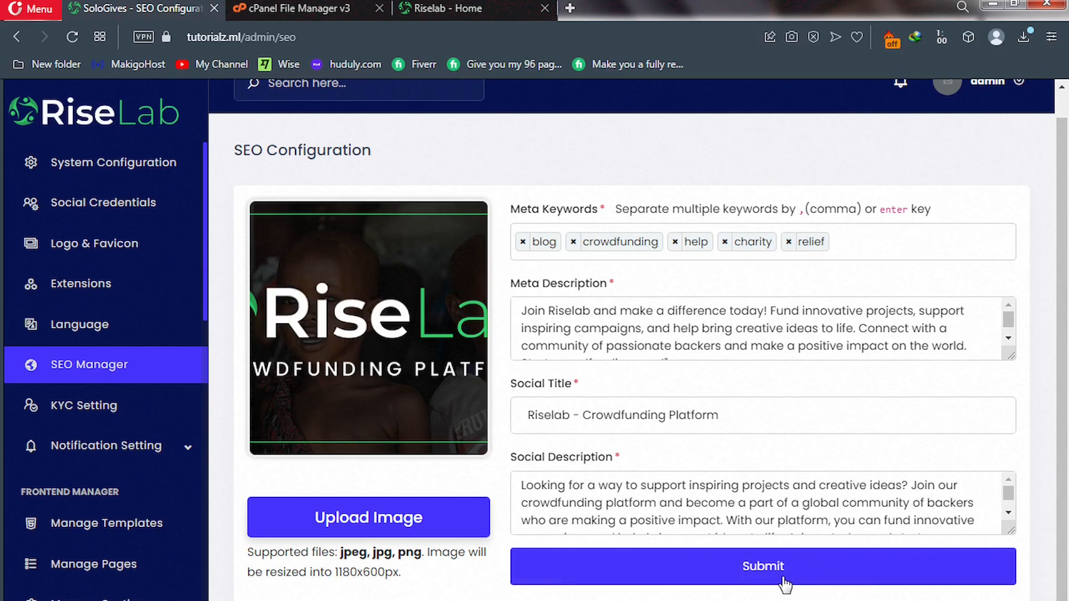
{"action": "left_click", "coordinate": [188, 452]}
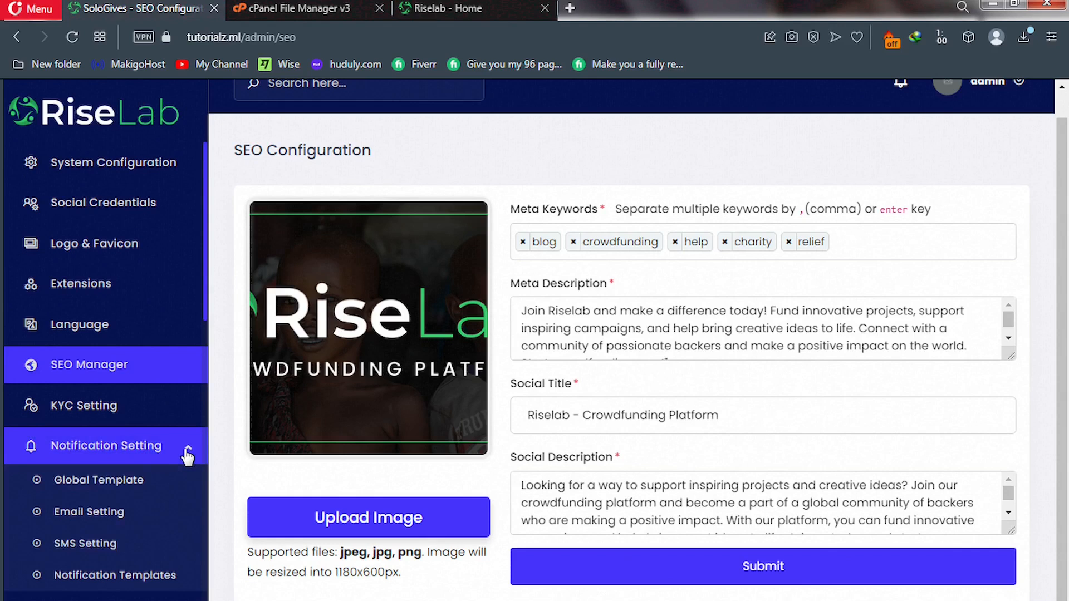
{"action": "left_click", "coordinate": [102, 514]}
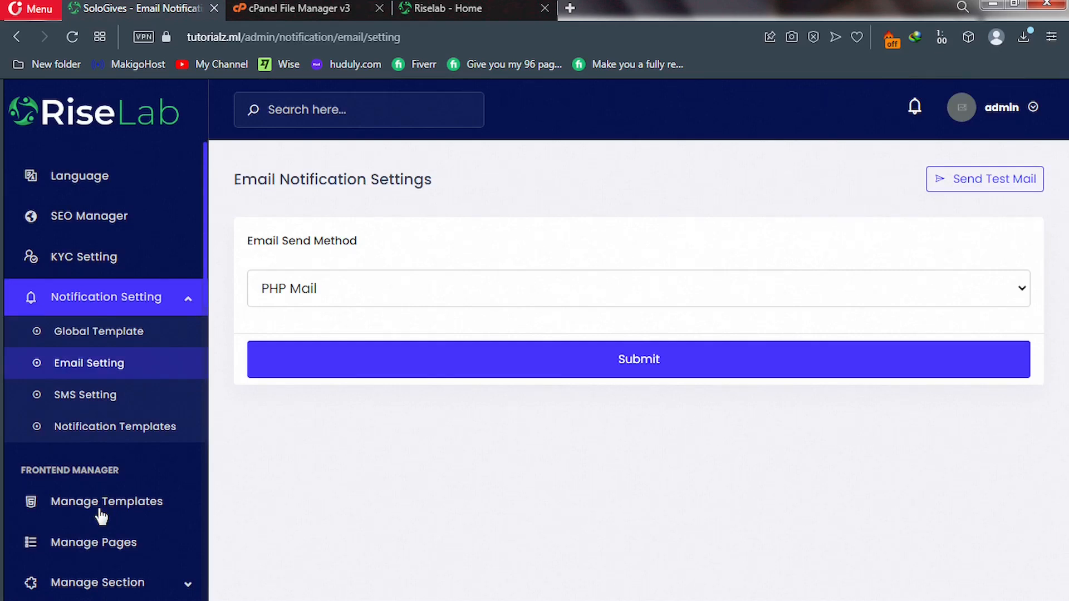
Change the Email Send Method from PHP Mail to SMTP, then open Global Template.
{"action": "left_click", "coordinate": [445, 289]}
{"action": "left_click", "coordinate": [461, 345]}
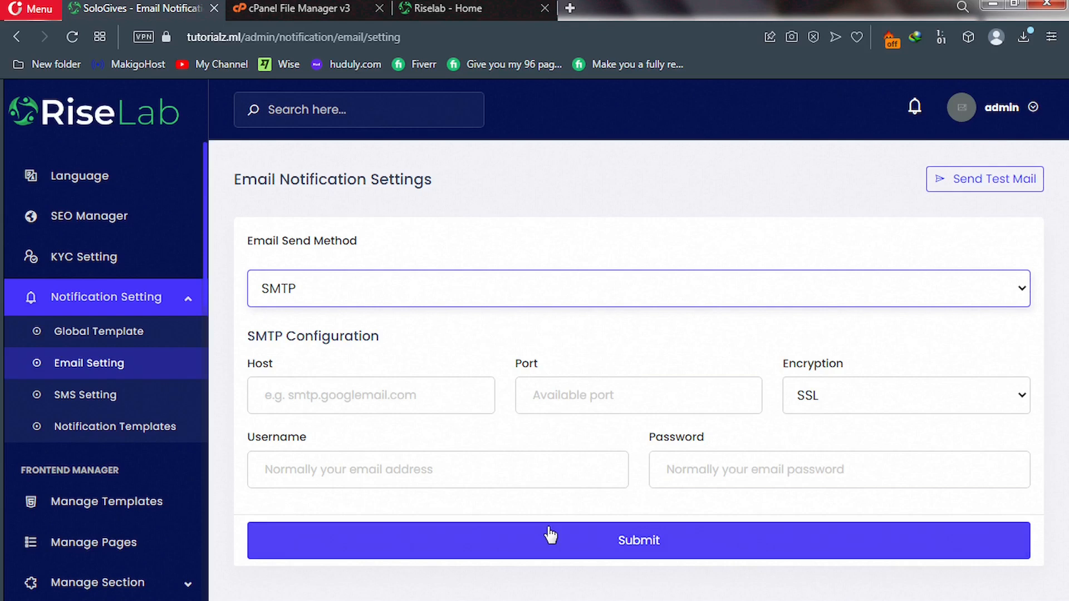
{"action": "left_click", "coordinate": [124, 362]}
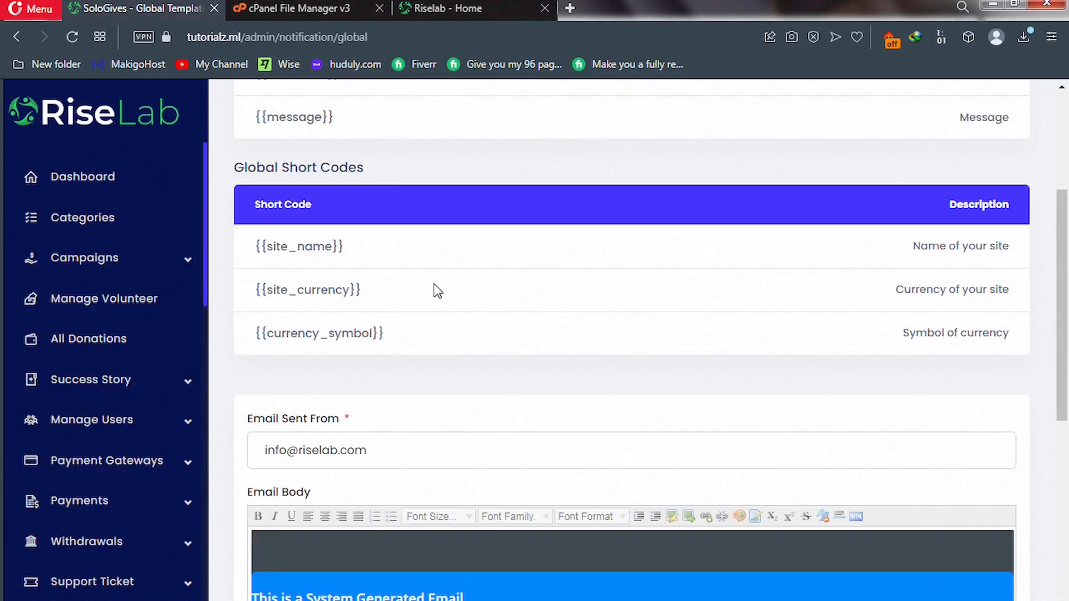
{"action": "scroll", "coordinate": [437, 289], "scroll_direction": "down", "scroll_amount": 3}
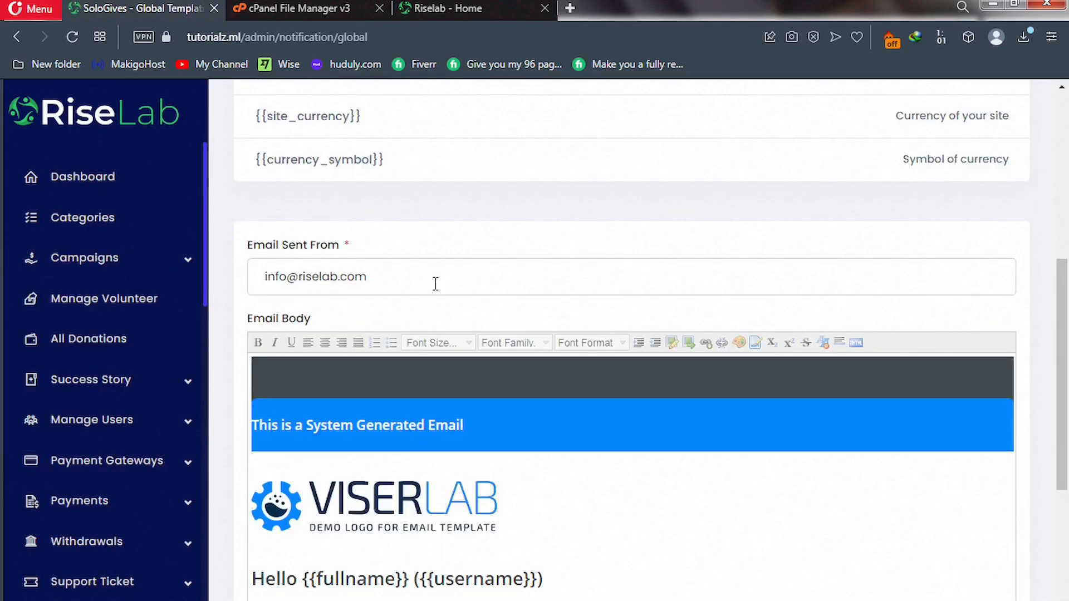
{"action": "scroll", "coordinate": [436, 284], "scroll_direction": "down", "scroll_amount": 3}
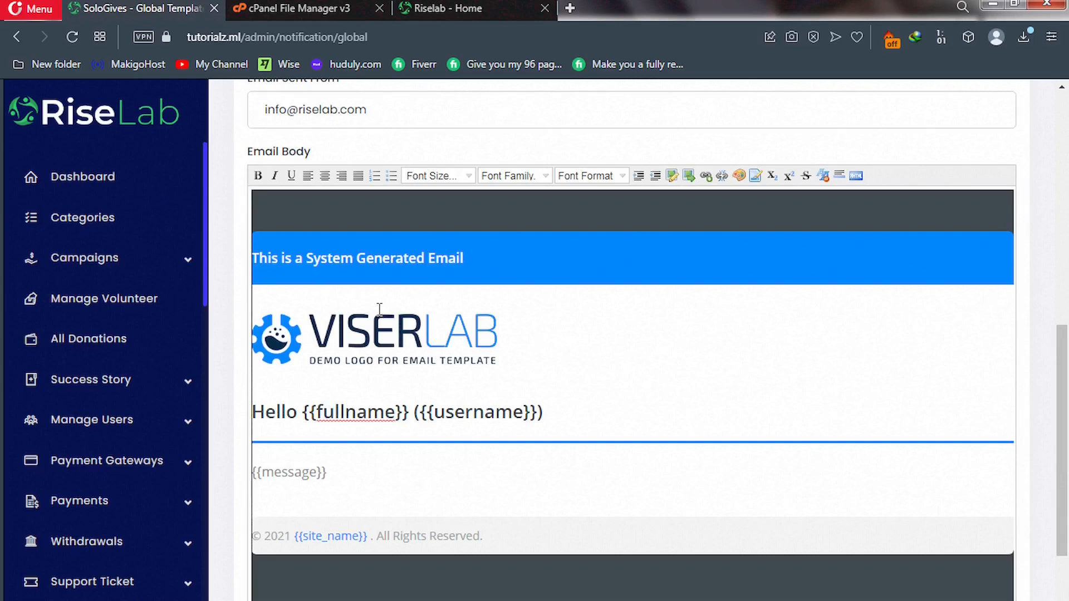
{"action": "left_click", "coordinate": [330, 314]}
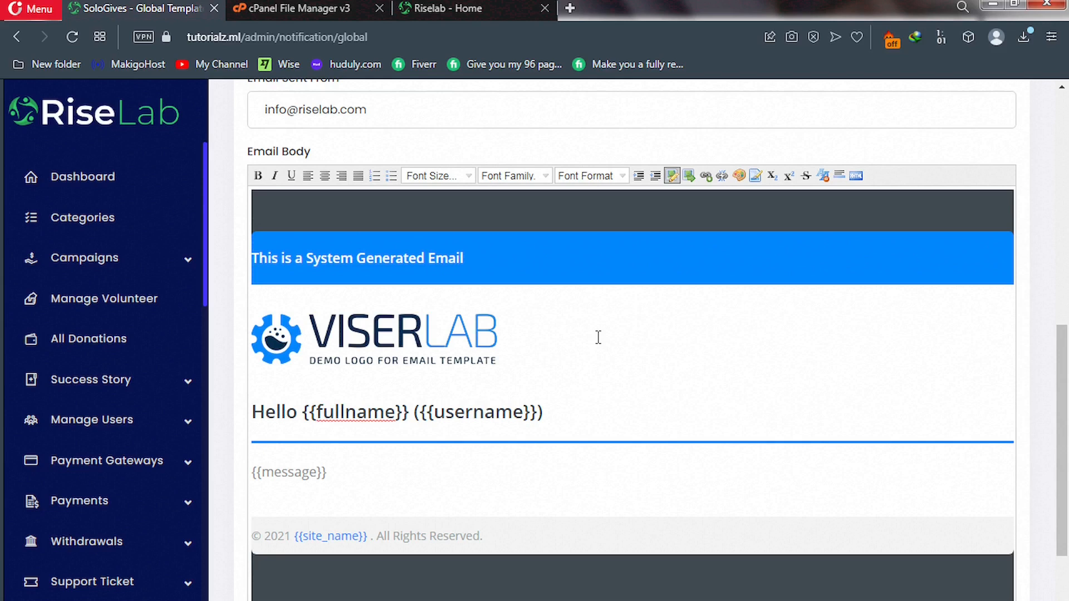
{"action": "scroll", "coordinate": [371, 301], "scroll_direction": "up", "scroll_amount": 2}
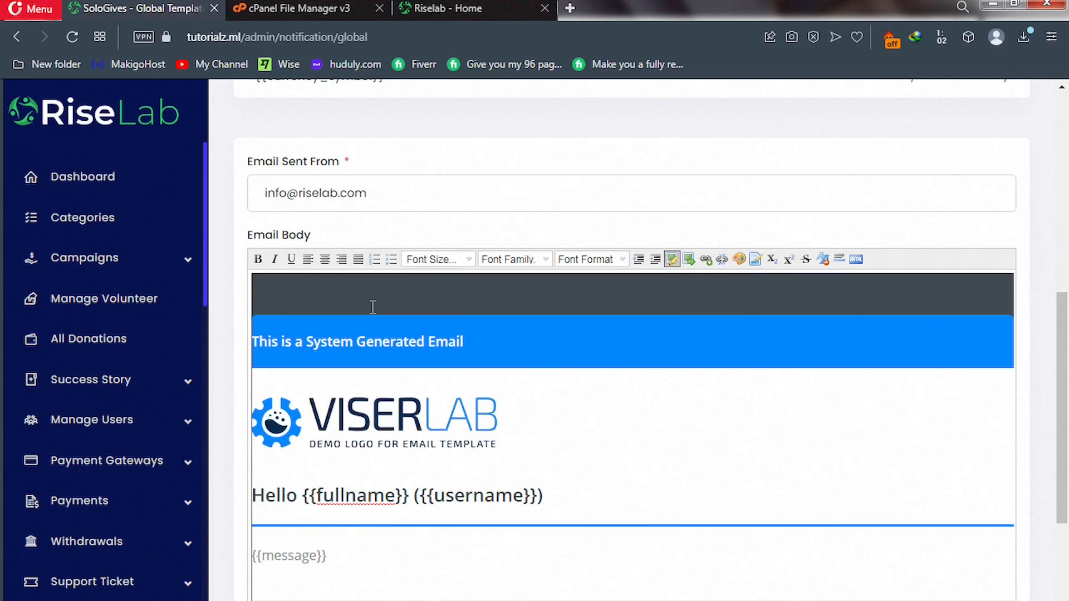
{"action": "left_click", "coordinate": [404, 219]}
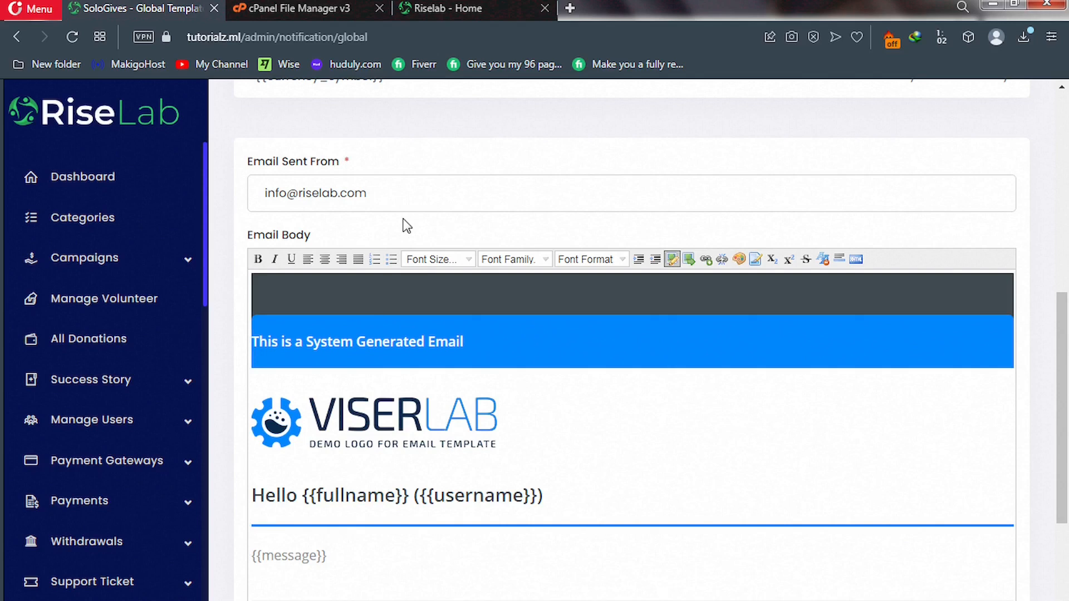
{"action": "scroll", "coordinate": [406, 225], "scroll_direction": "up", "scroll_amount": 3}
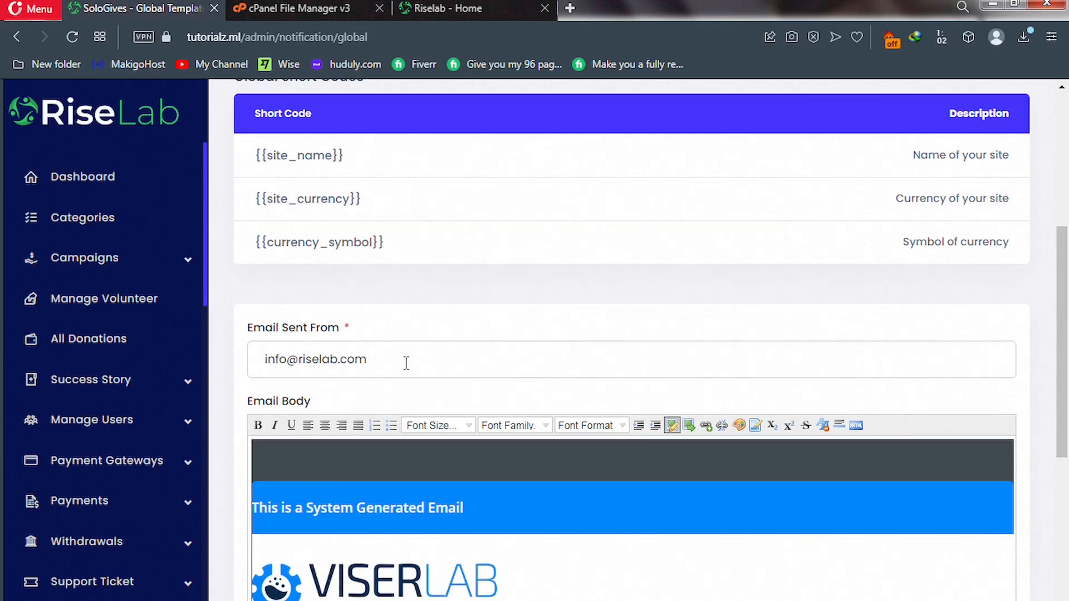
{"action": "scroll", "coordinate": [407, 363], "scroll_direction": "down", "scroll_amount": 7}
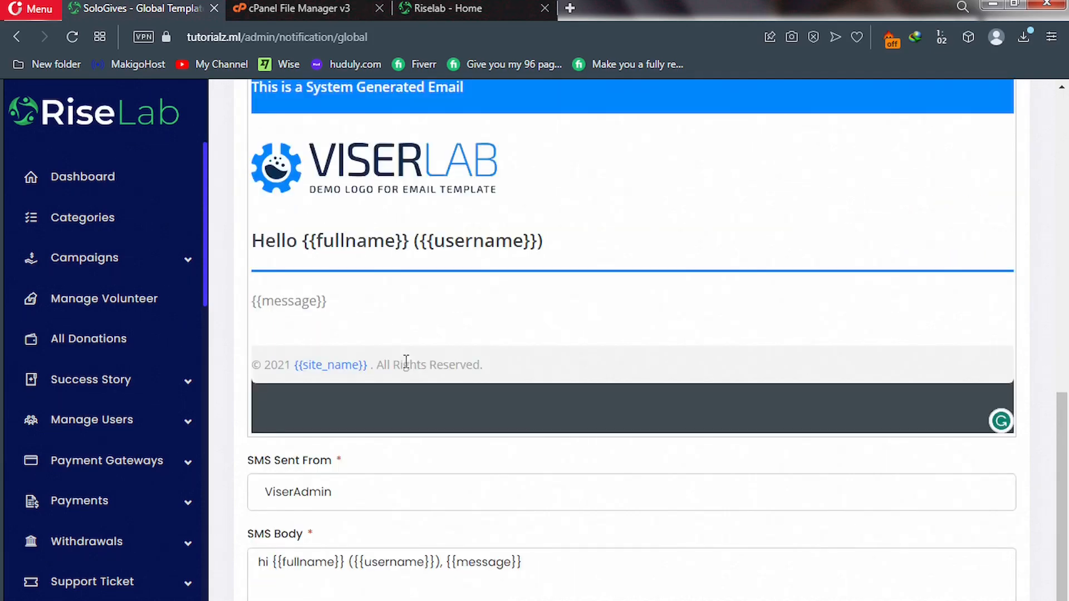
{"action": "scroll", "coordinate": [407, 363], "scroll_direction": "down", "scroll_amount": 1}
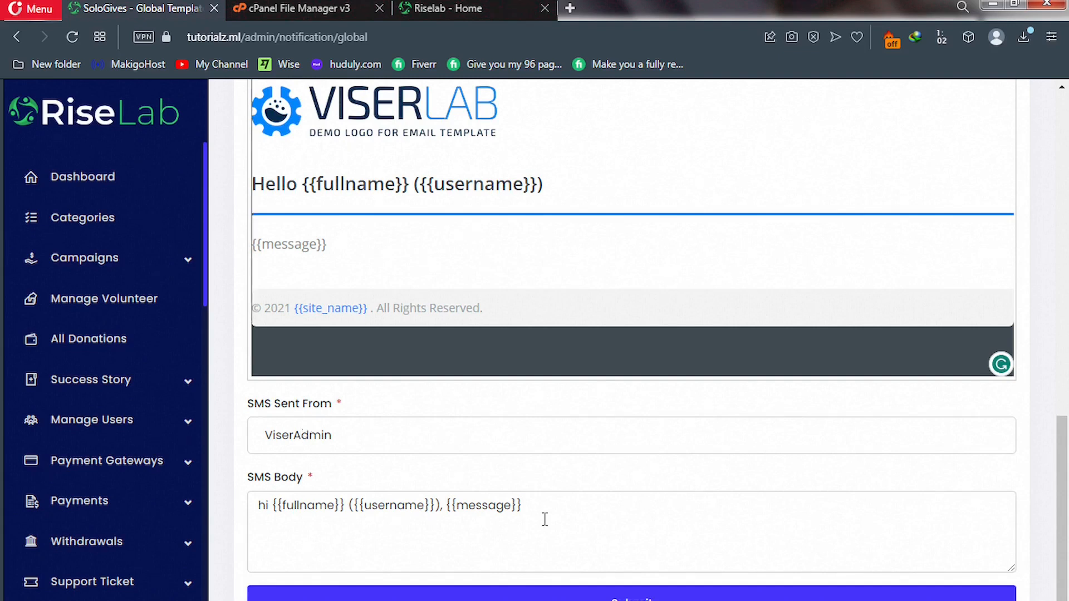
{"action": "scroll", "coordinate": [545, 520], "scroll_direction": "up", "scroll_amount": 6}
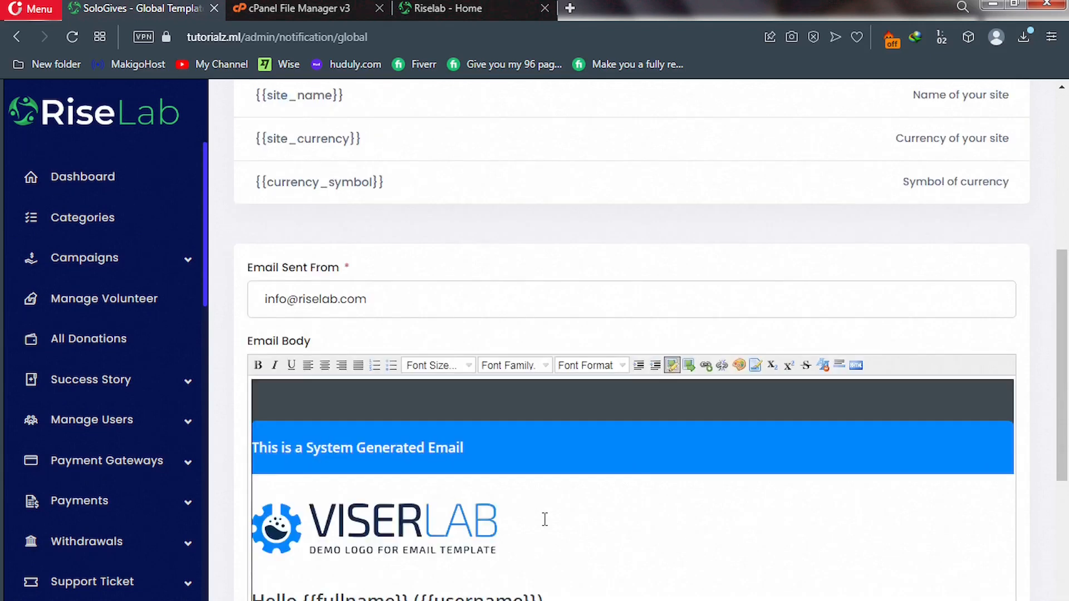
{"action": "scroll", "coordinate": [539, 508], "scroll_direction": "up", "scroll_amount": 1}
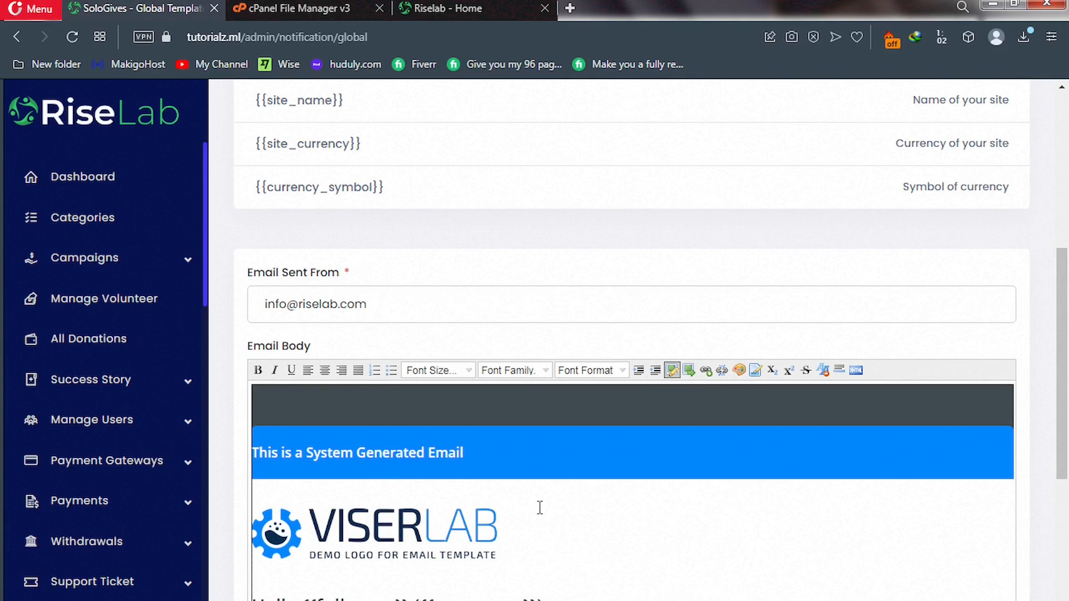
{"action": "scroll", "coordinate": [540, 508], "scroll_direction": "up", "scroll_amount": 6}
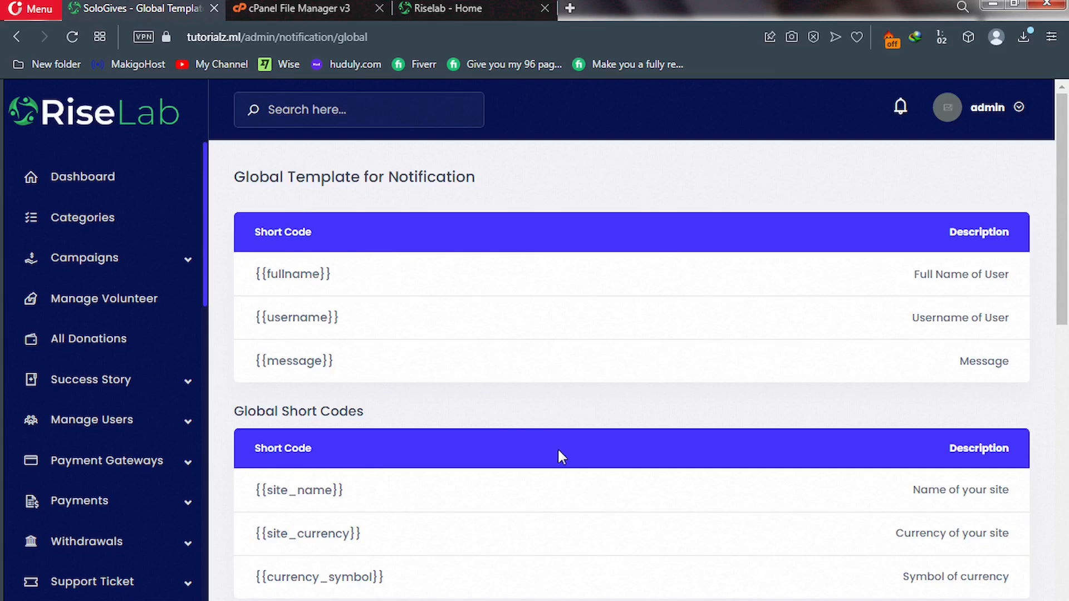
{"action": "scroll", "coordinate": [557, 446], "scroll_direction": "down", "scroll_amount": 3}
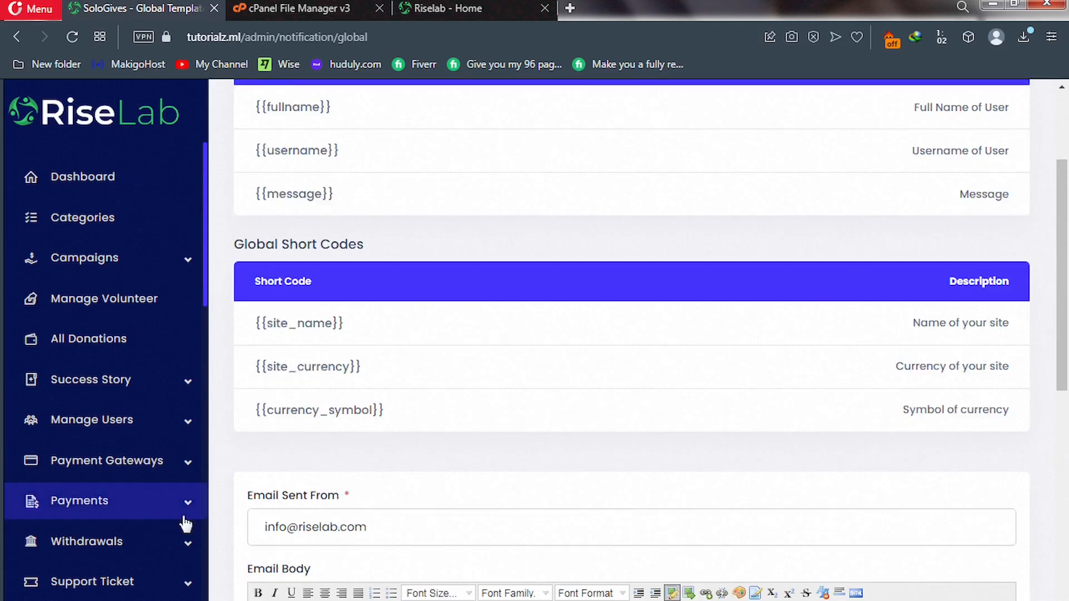
{"action": "scroll", "coordinate": [178, 521], "scroll_direction": "down", "scroll_amount": 7}
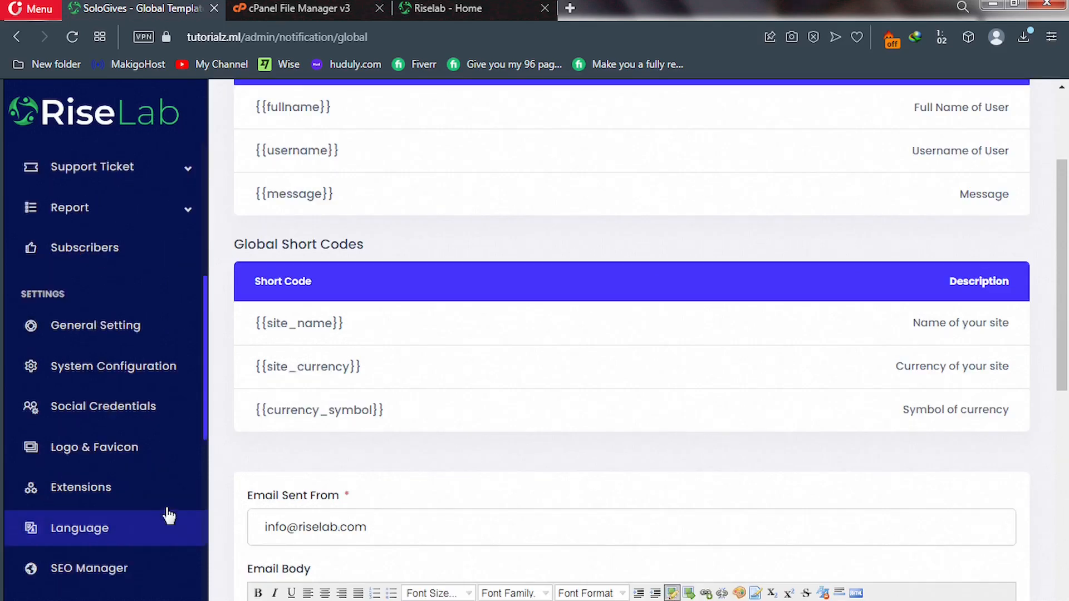
{"action": "scroll", "coordinate": [168, 517], "scroll_direction": "down", "scroll_amount": 5}
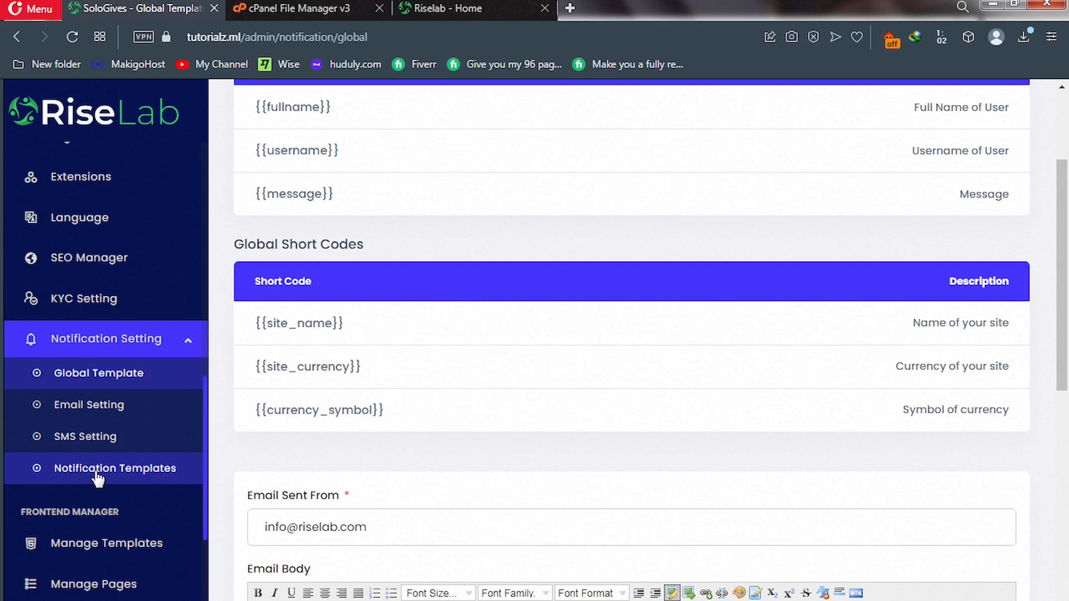
Open the Balance - Added notification template and review its Email and SMS messages.
{"action": "left_click", "coordinate": [89, 472]}
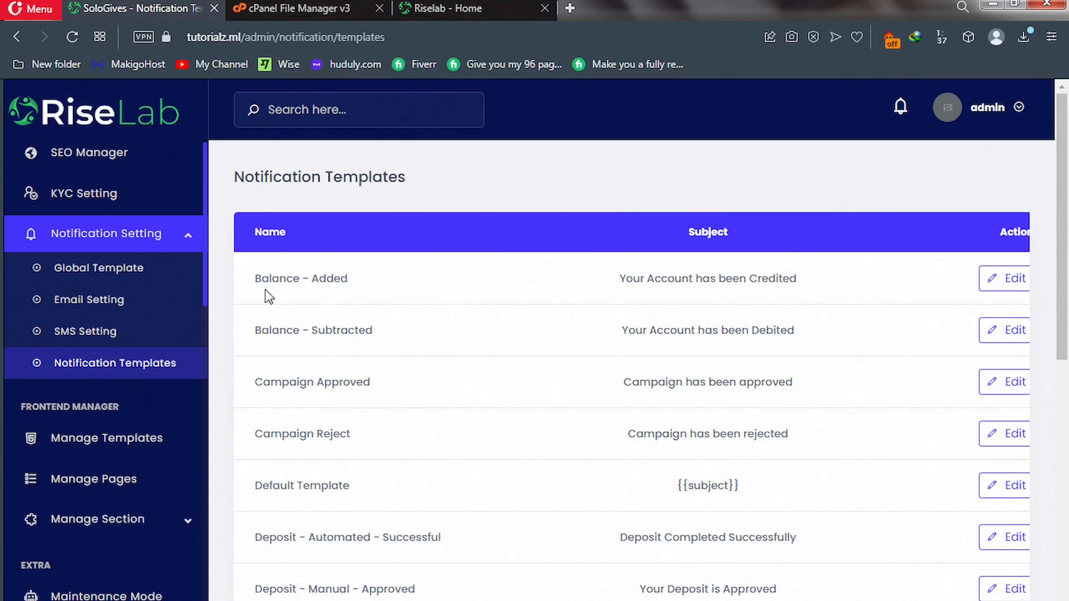
{"action": "left_click", "coordinate": [991, 286]}
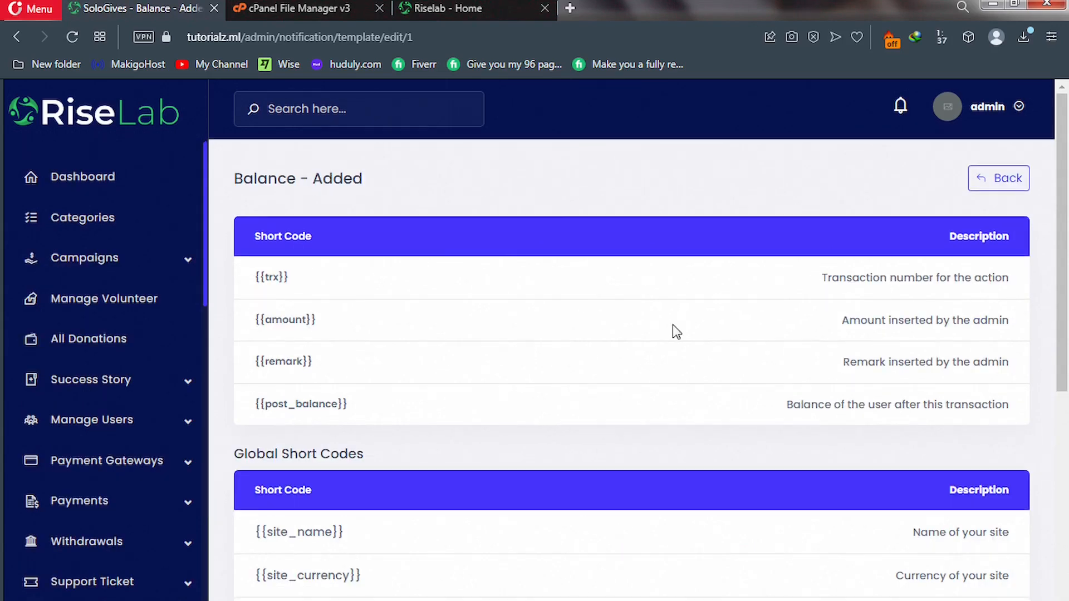
{"action": "scroll", "coordinate": [673, 325], "scroll_direction": "down", "scroll_amount": 9}
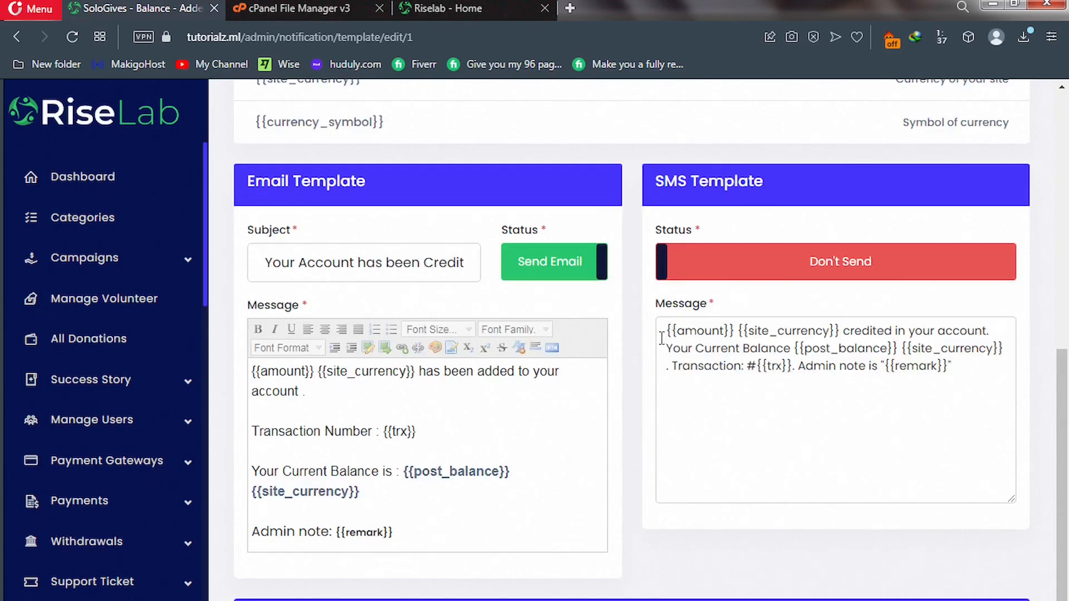
{"action": "left_click", "coordinate": [598, 382]}
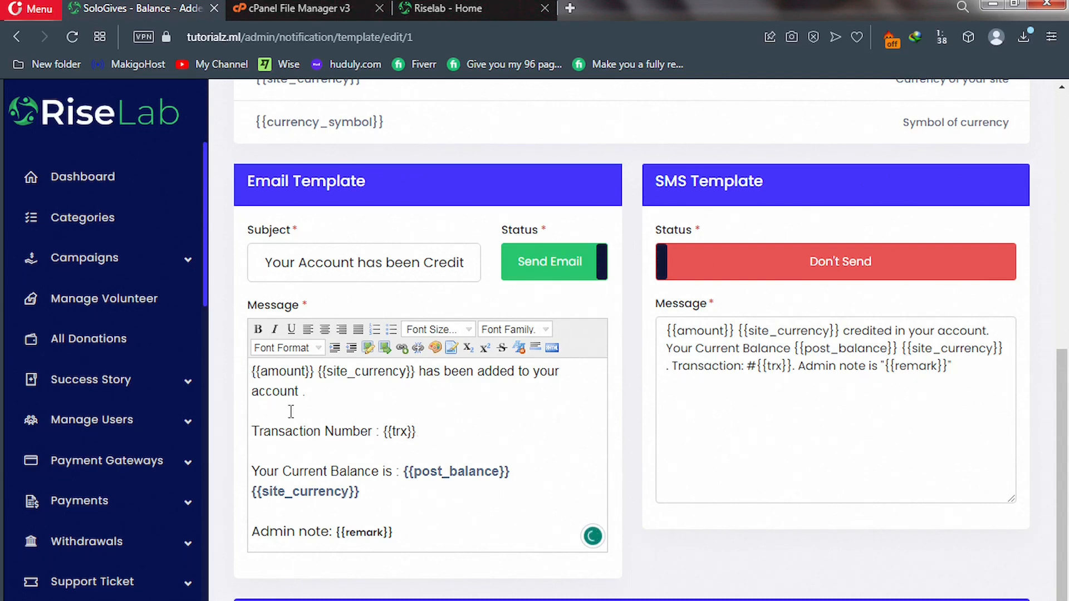
{"action": "scroll", "coordinate": [106, 416], "scroll_direction": "down", "scroll_amount": 10}
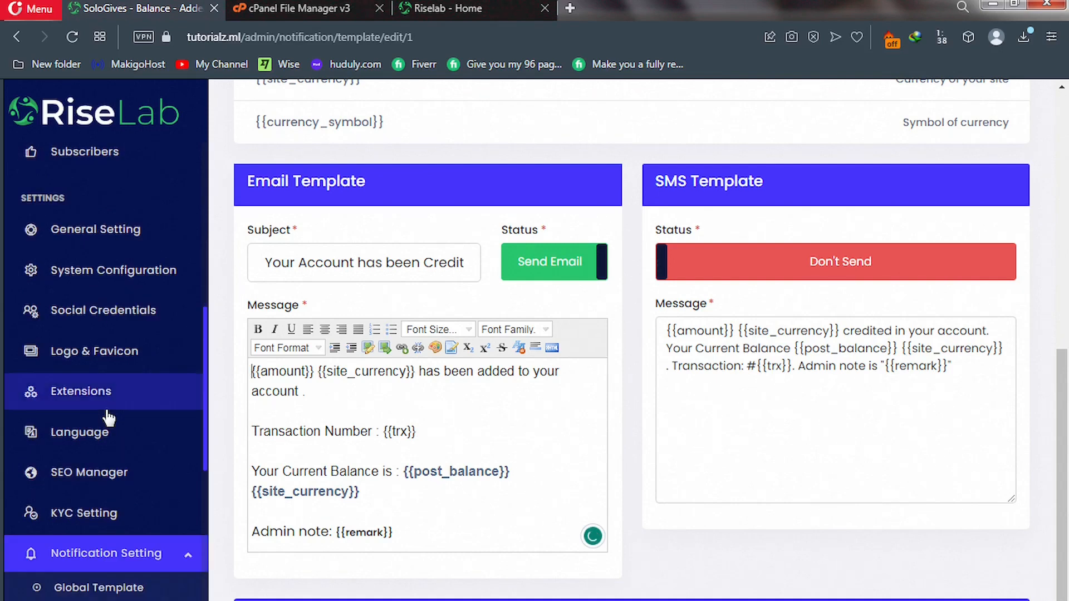
{"action": "scroll", "coordinate": [108, 417], "scroll_direction": "down", "scroll_amount": 5}
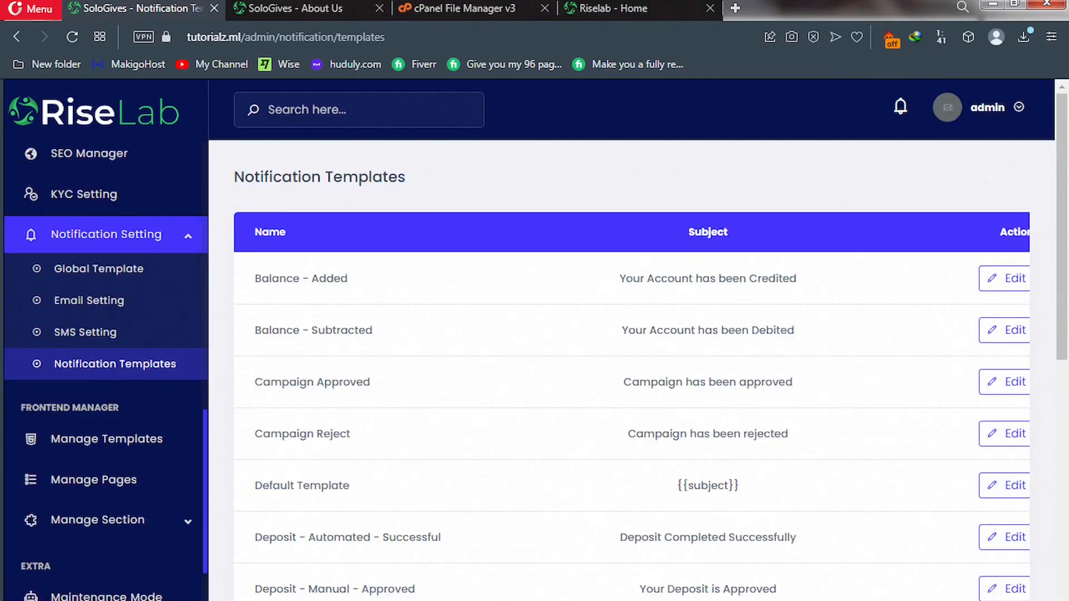
Expand Manage Section and check the 'Welcome to Riselab' slide on the live homepage.
{"action": "left_click", "coordinate": [185, 534]}
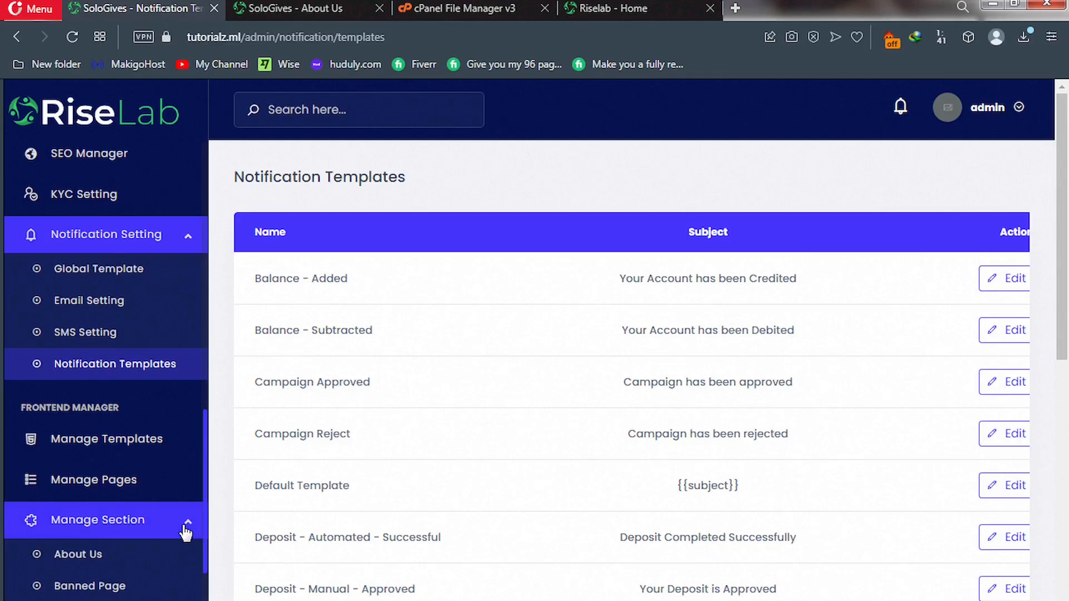
{"action": "scroll", "coordinate": [185, 534], "scroll_direction": "down", "scroll_amount": 15}
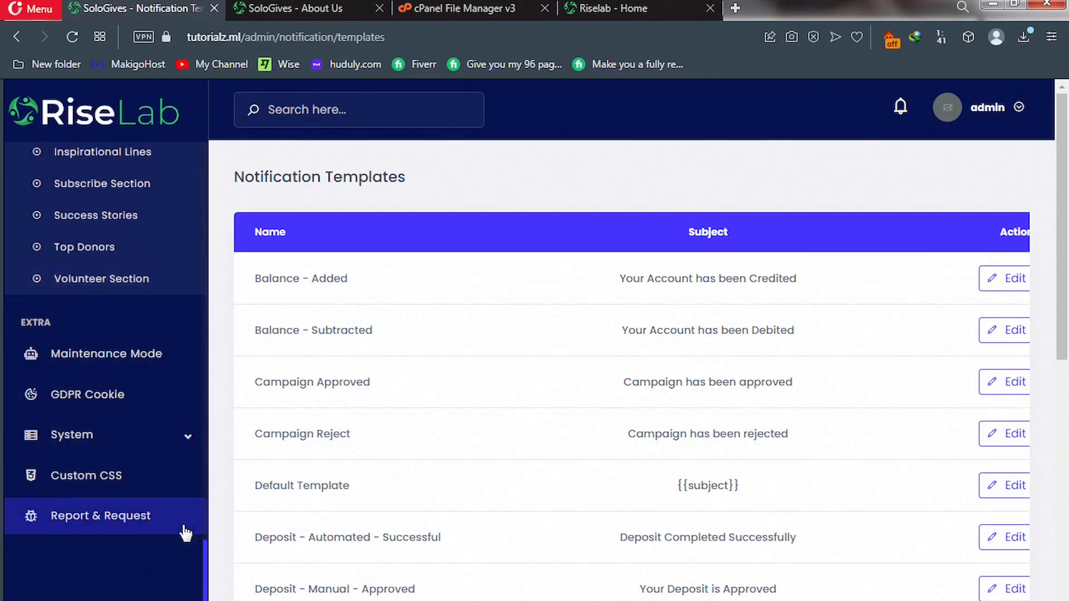
{"action": "scroll", "coordinate": [184, 534], "scroll_direction": "up", "scroll_amount": 3}
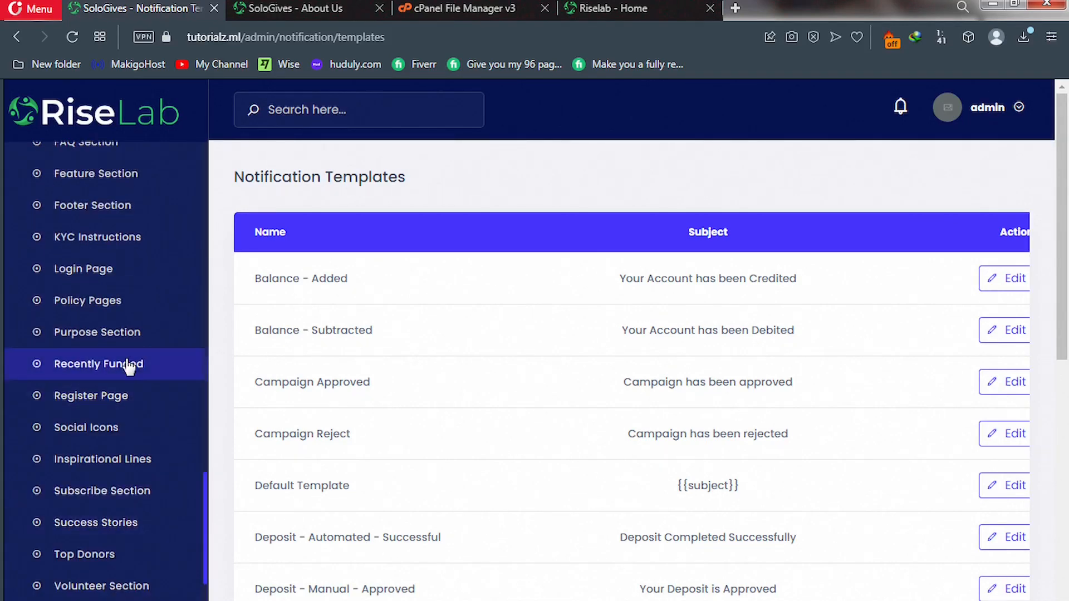
{"action": "scroll", "coordinate": [129, 368], "scroll_direction": "up", "scroll_amount": 3}
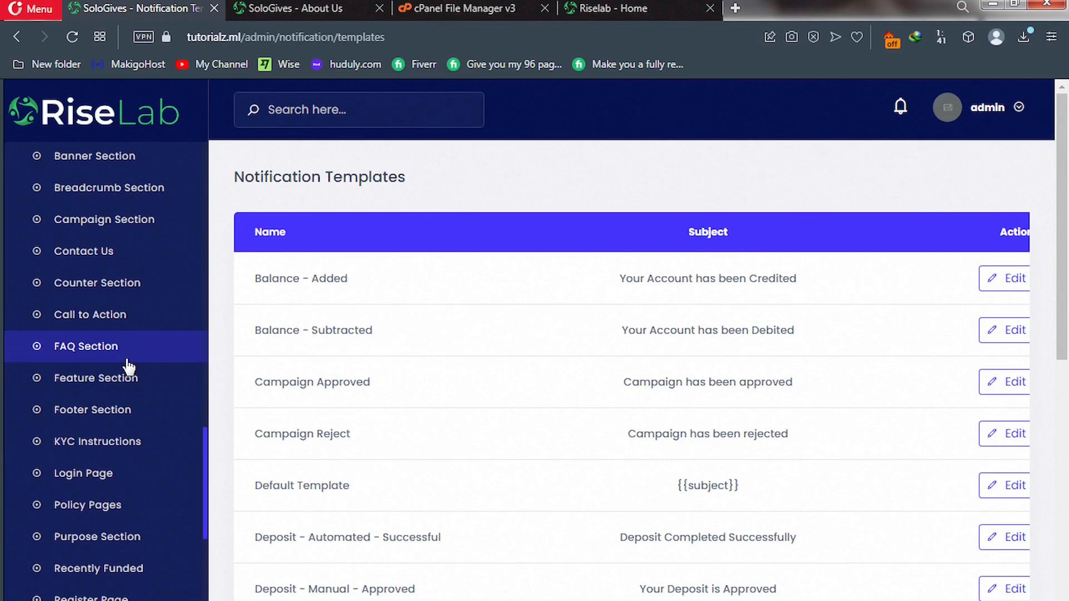
{"action": "left_click", "coordinate": [601, 7]}
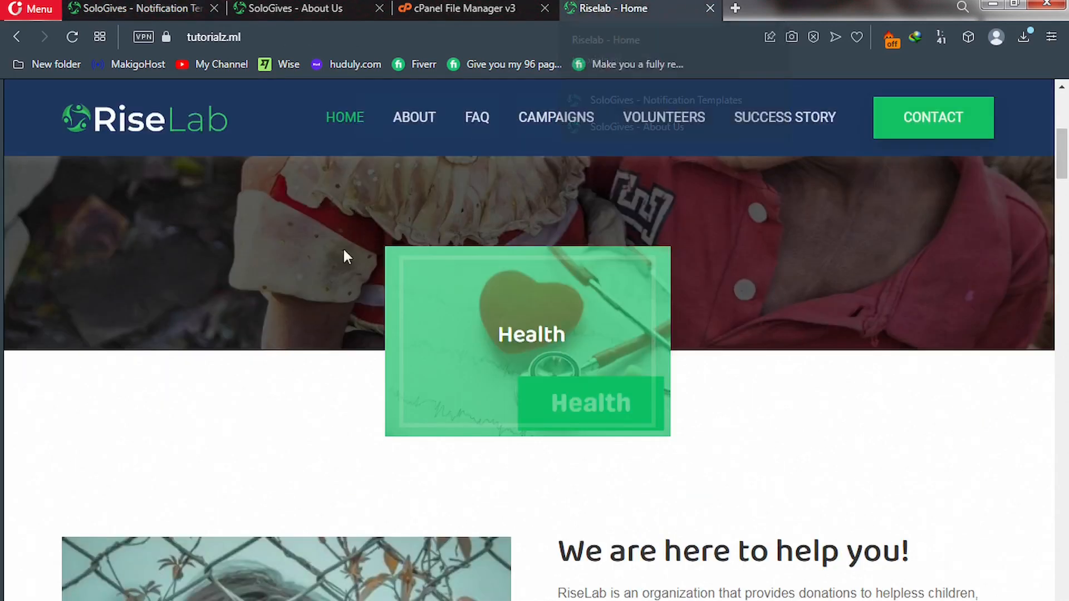
{"action": "scroll", "coordinate": [343, 258], "scroll_direction": "up", "scroll_amount": 5}
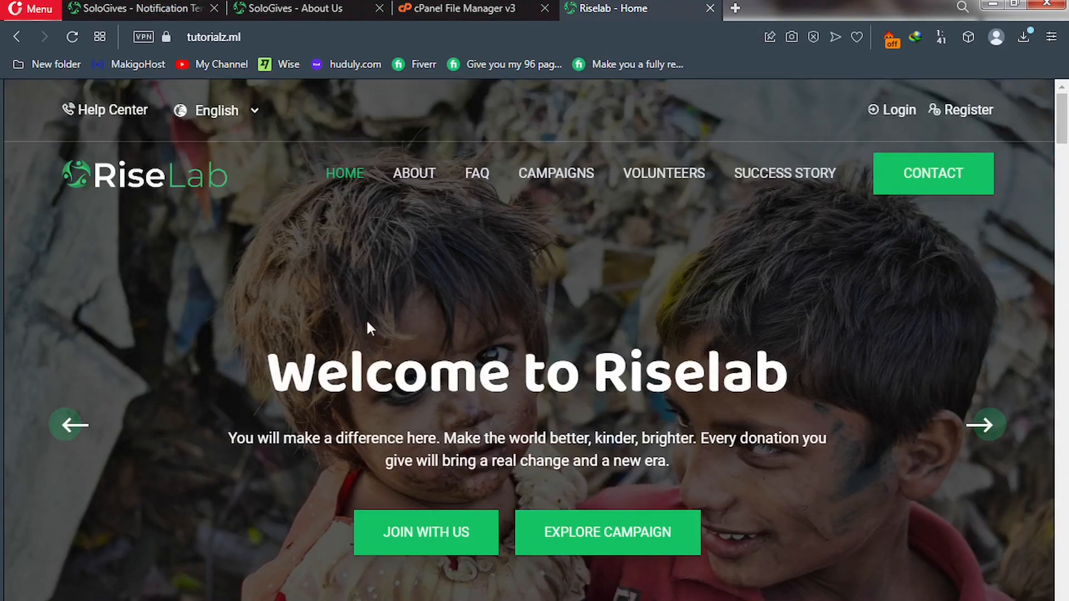
{"action": "left_click", "coordinate": [983, 427]}
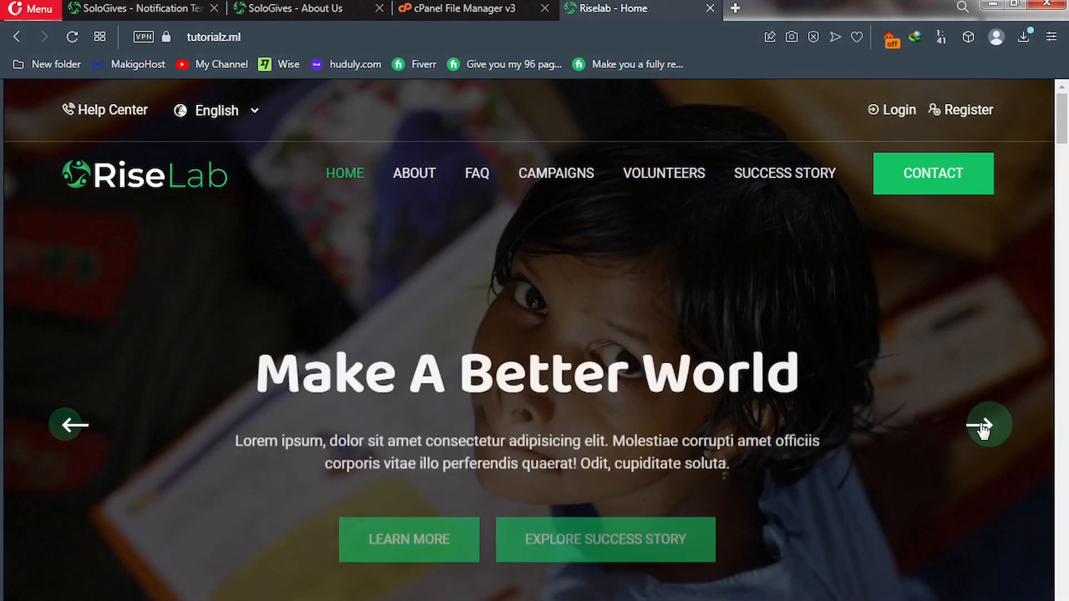
{"action": "left_click", "coordinate": [983, 428]}
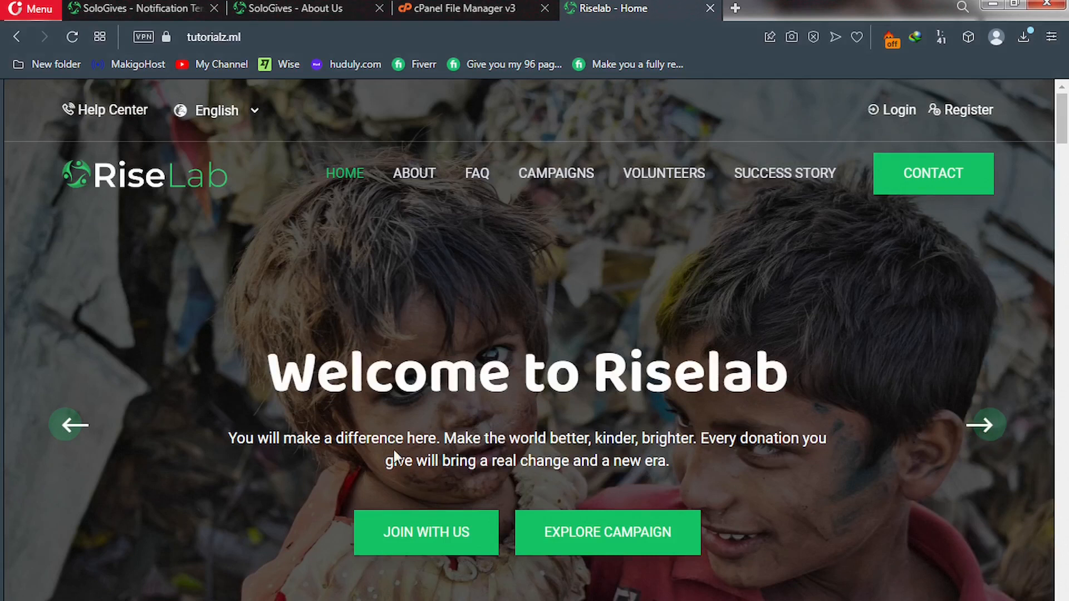
Back in the admin, open Banner Section listing 'Welcome to Riselab' and 'Make A Better World'.
{"action": "left_click", "coordinate": [125, 6]}
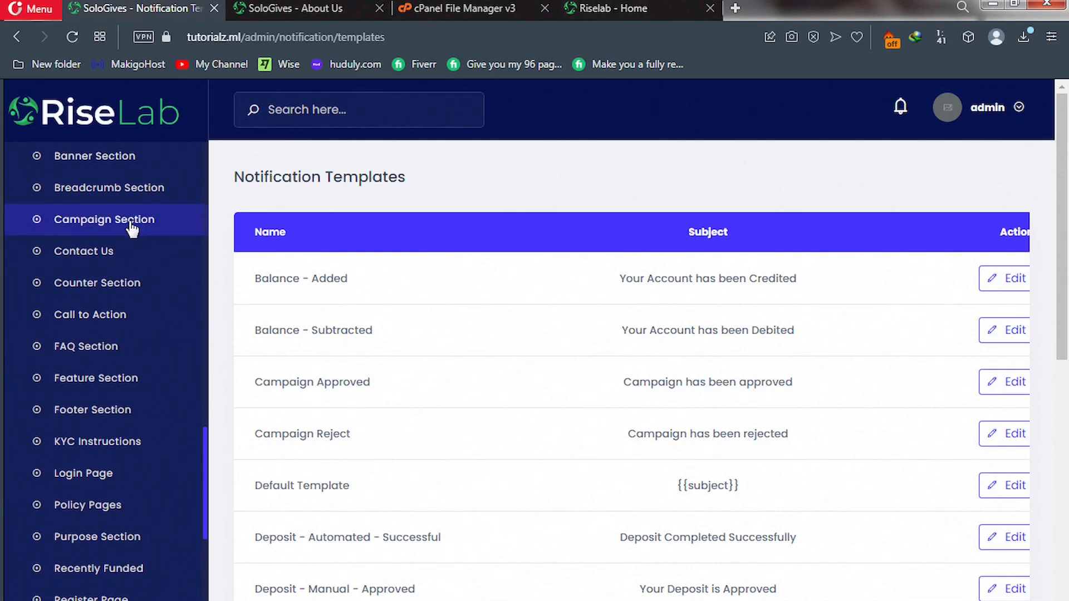
{"action": "scroll", "coordinate": [132, 227], "scroll_direction": "up", "scroll_amount": 2}
{"action": "scroll", "coordinate": [132, 228], "scroll_direction": "up", "scroll_amount": 2}
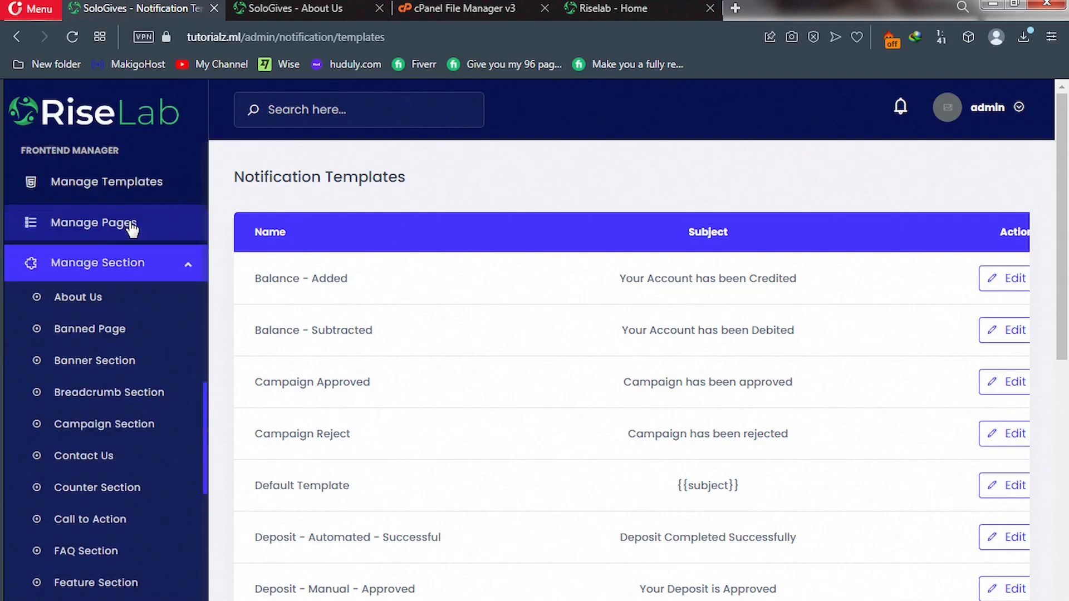
{"action": "left_click", "coordinate": [89, 366]}
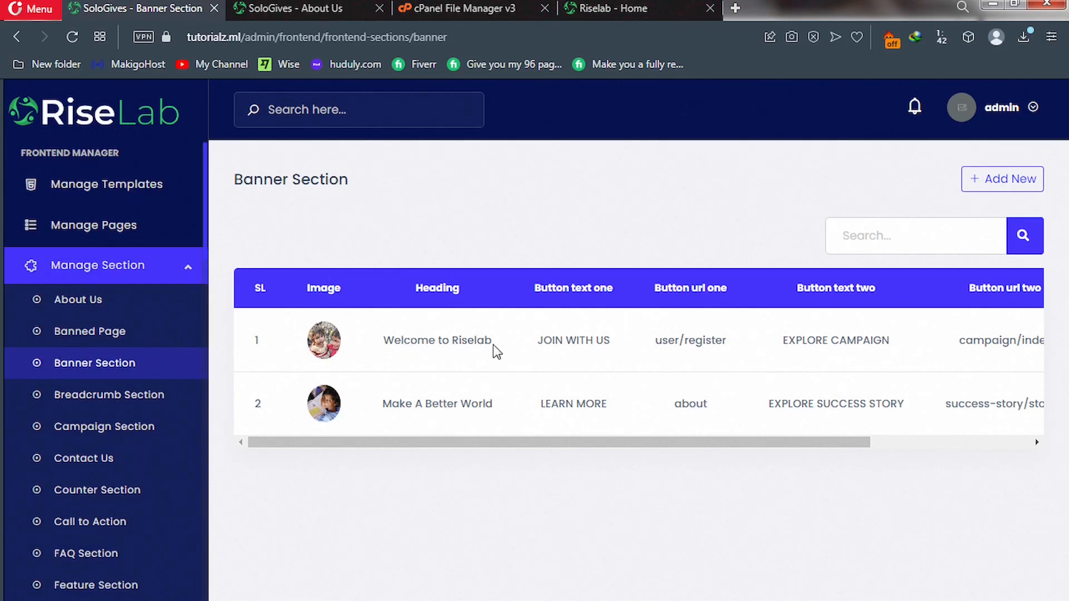
Edit banner row 1 and replace 'Riselab' in its heading with 'SoloGives'.
{"action": "left_click_drag", "start_coordinate": [654, 442], "coordinate": [931, 360]}
{"action": "left_click", "coordinate": [923, 345]}
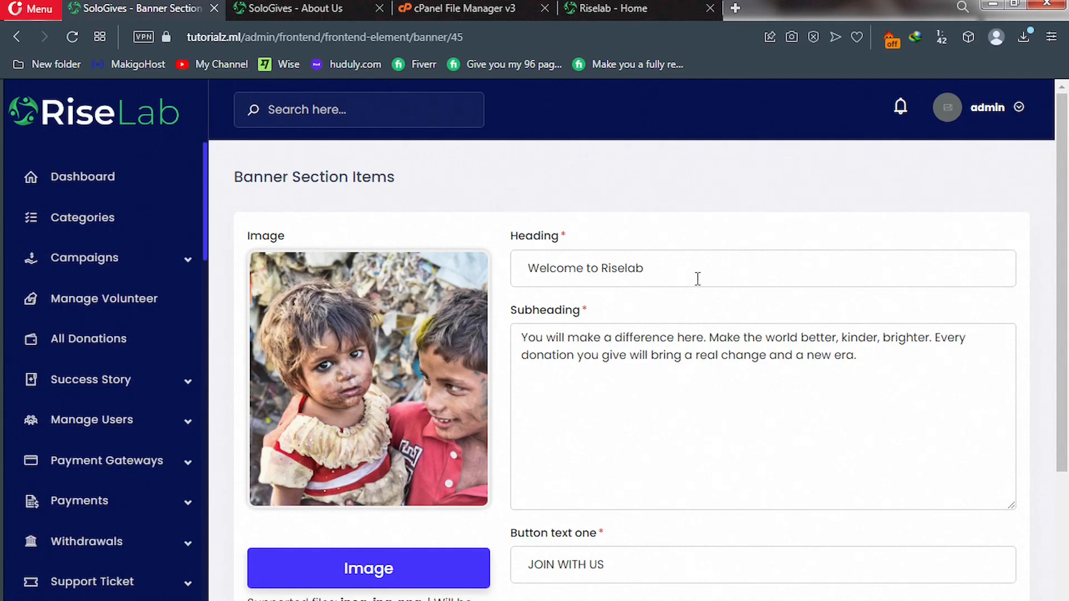
{"action": "left_click", "coordinate": [652, 270]}
{"action": "left_click_drag", "start_coordinate": [606, 271], "coordinate": [604, 272]}
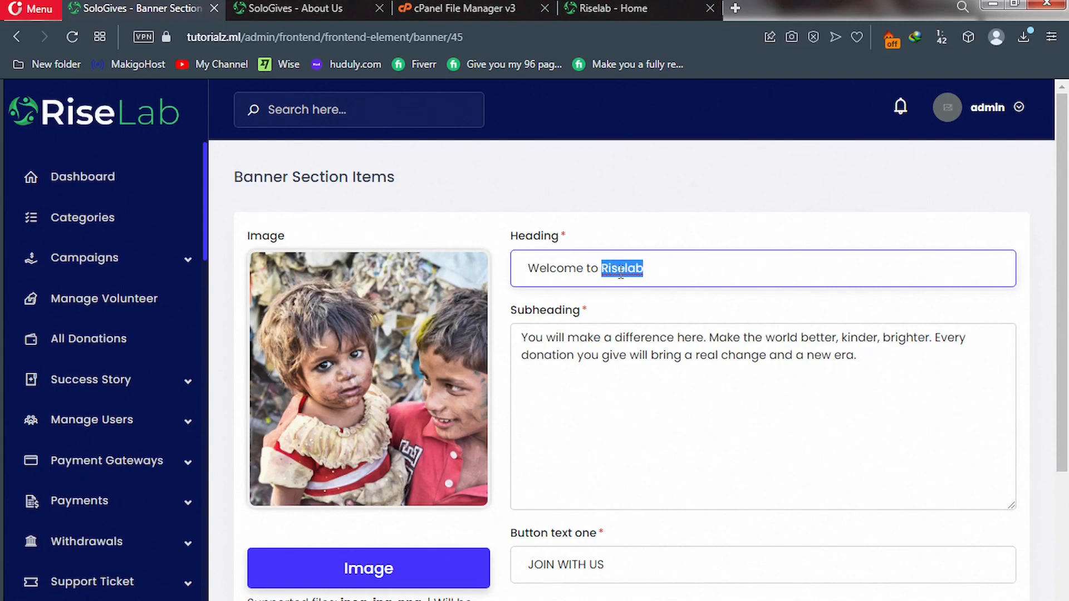
{"action": "type", "text": "S"}
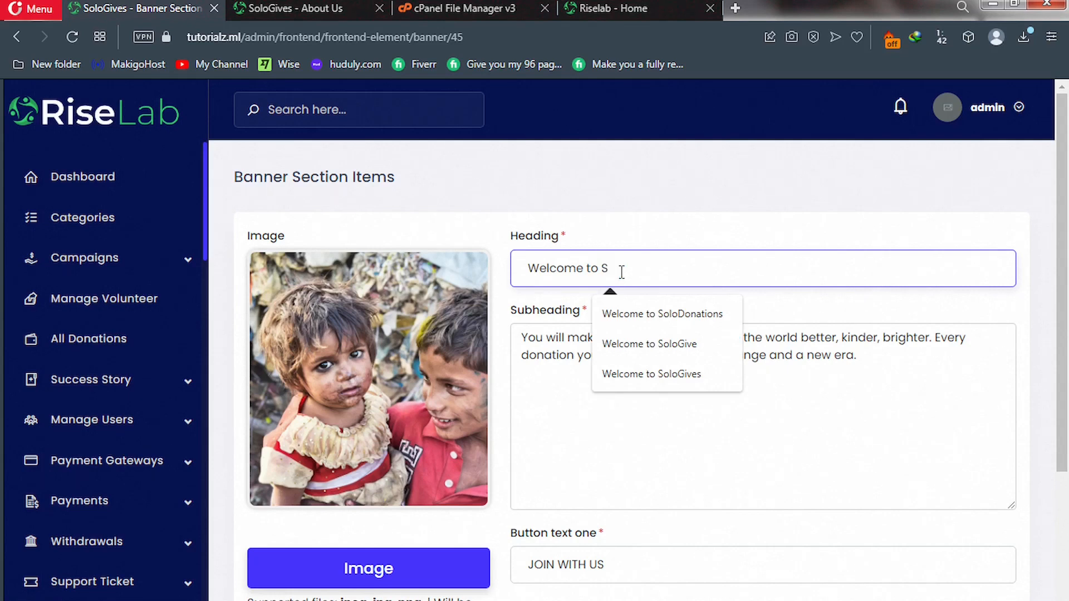
{"action": "type", "text": "oloGives"}
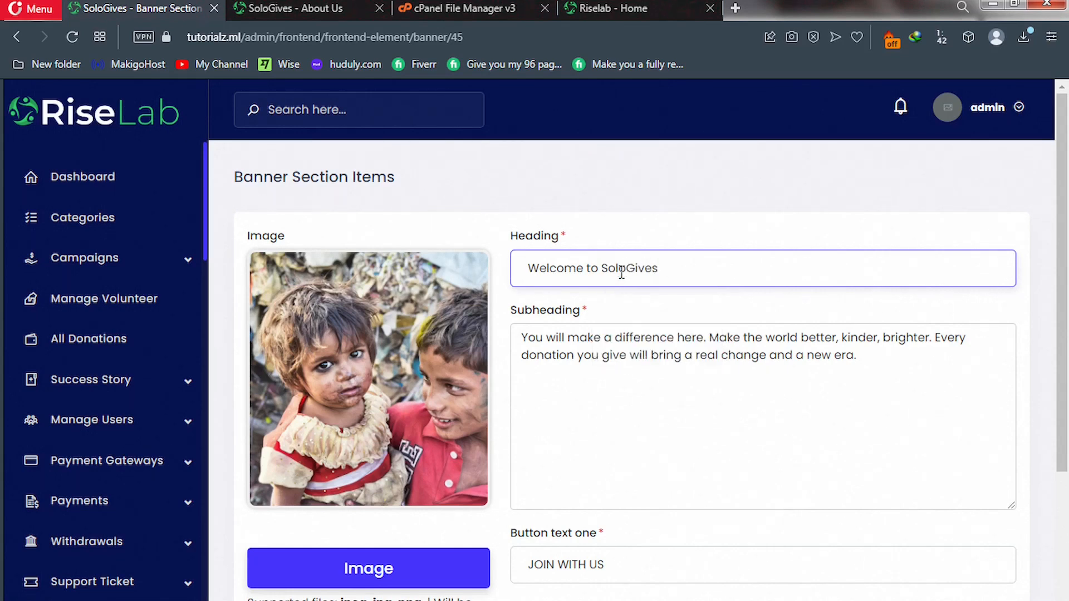
{"action": "left_click", "coordinate": [639, 234]}
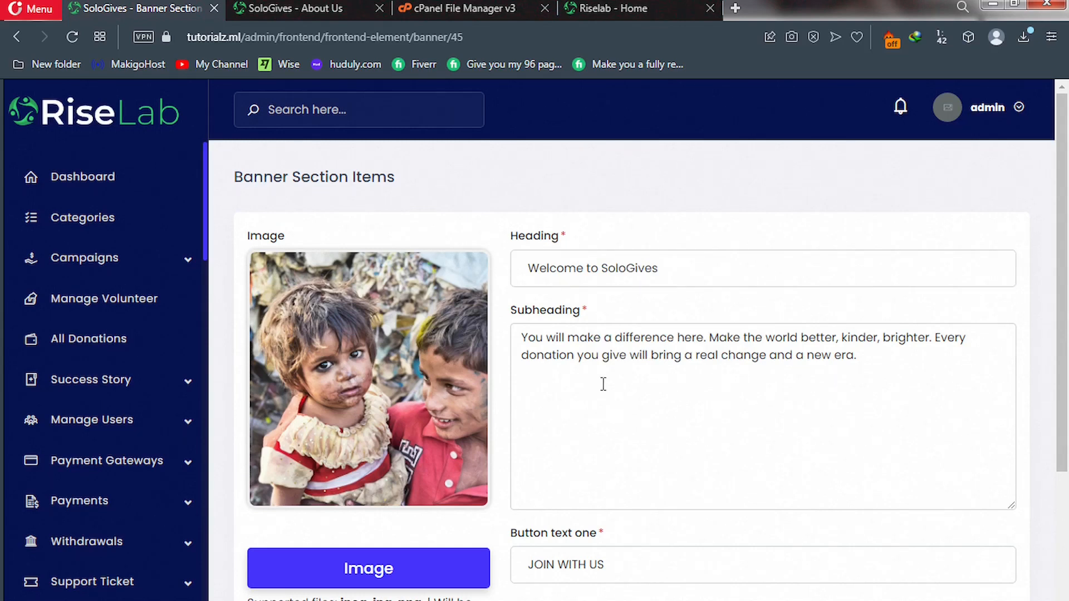
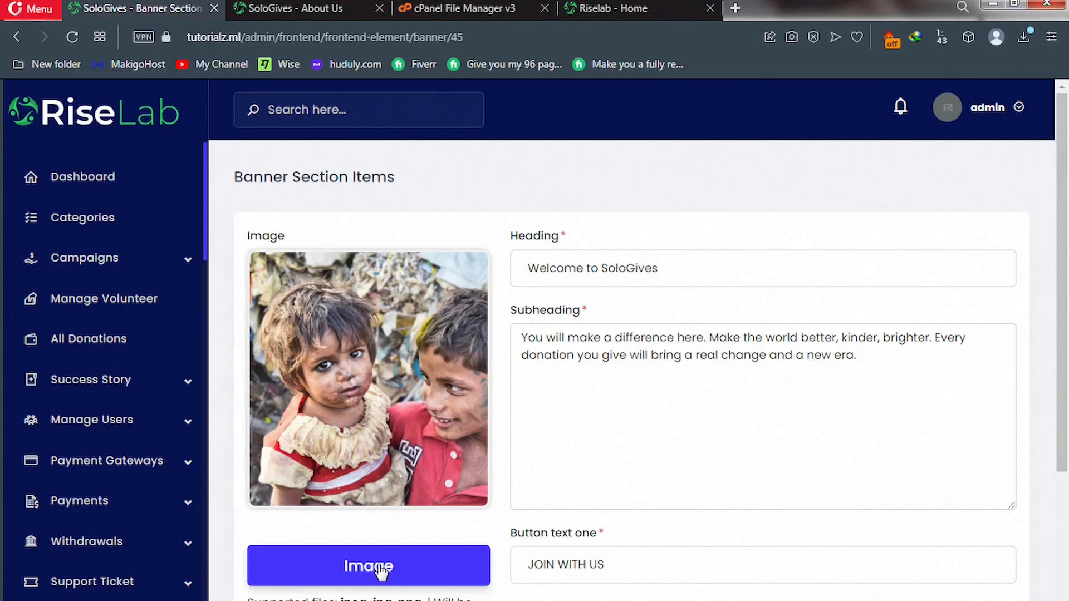
Set the 'Welcome to SoloGives' banner image to the Banner1 photo.
{"action": "left_click", "coordinate": [380, 569]}
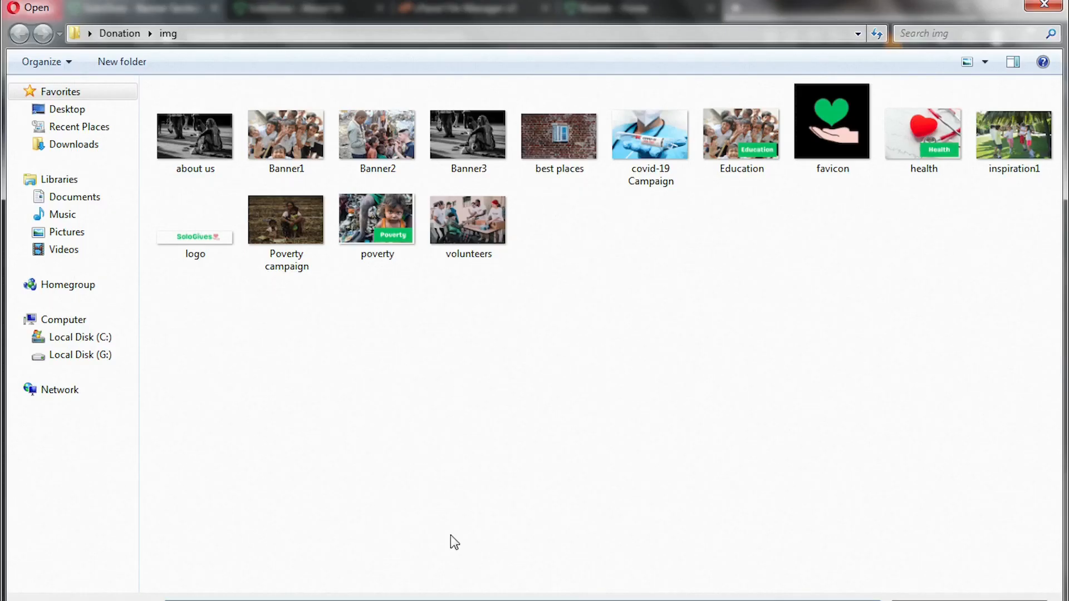
{"action": "double_click", "coordinate": [289, 142]}
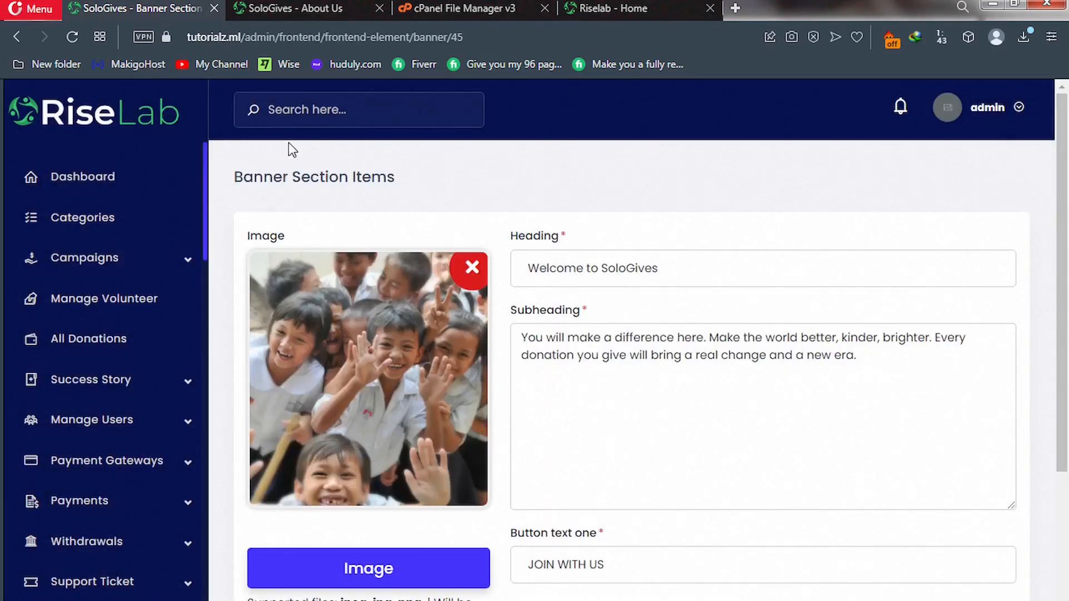
{"action": "scroll", "coordinate": [440, 287], "scroll_direction": "down", "scroll_amount": 5}
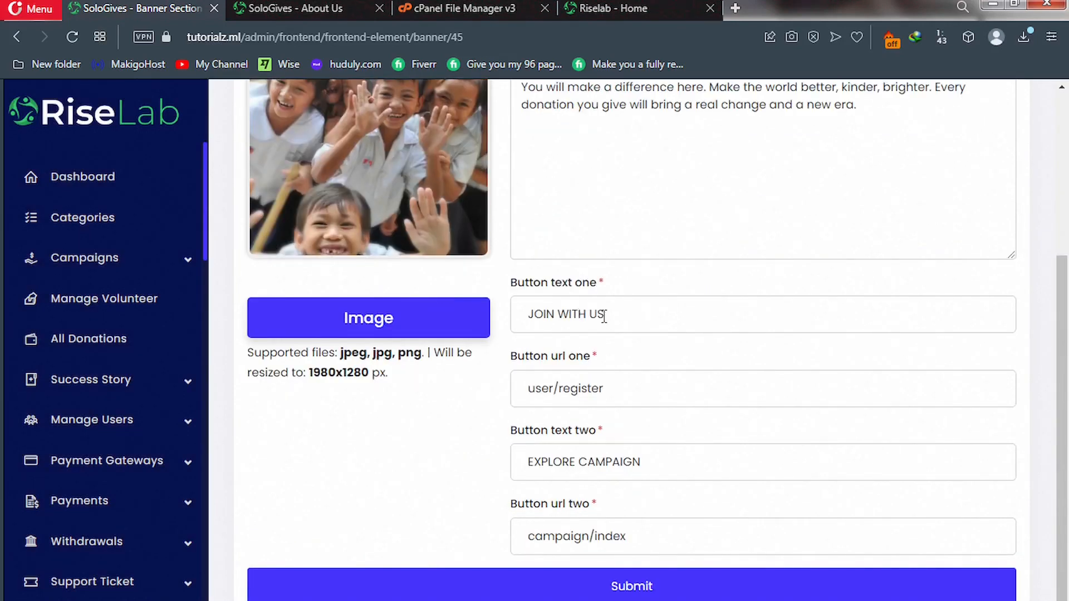
Change the first button text to JOIN US NOW and submit the banner item.
{"action": "double_click", "coordinate": [574, 314]}
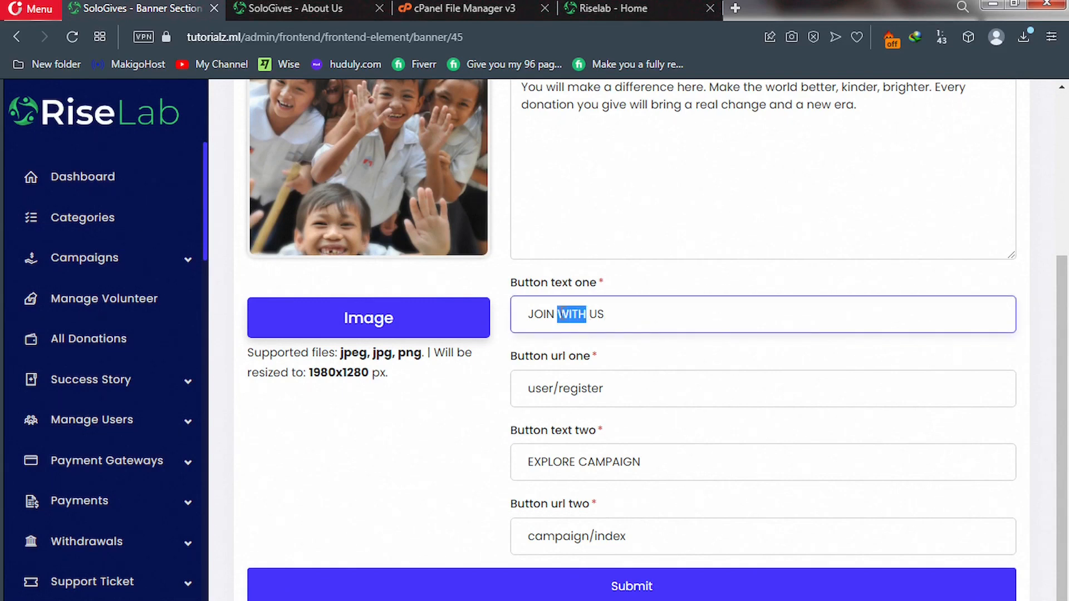
{"action": "key", "text": "BackSpace"}
{"action": "key", "text": "BackSpace"}
{"action": "type", "text": "NO"}
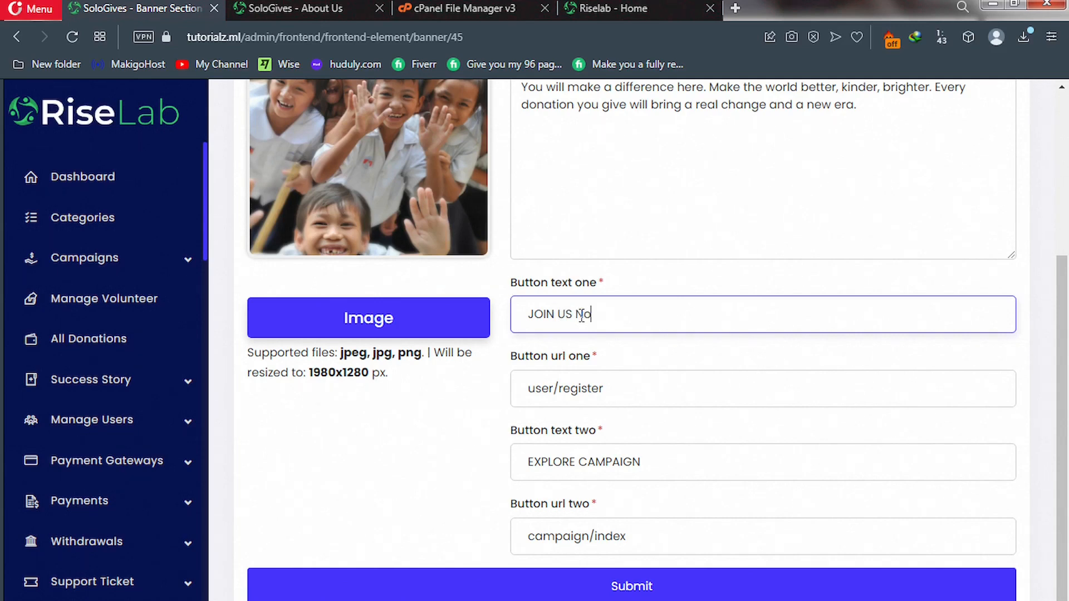
{"action": "type", "text": "W"}
{"action": "left_click", "coordinate": [592, 590]}
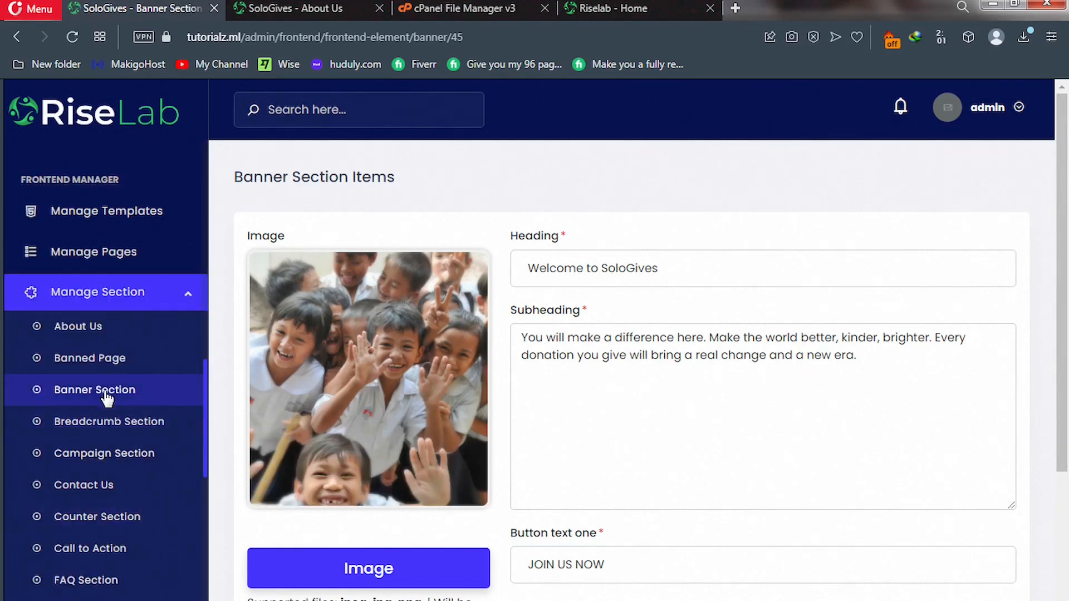
Back in the Banner Section list, open the 'Make A Better World' item for editing.
{"action": "left_click", "coordinate": [89, 392]}
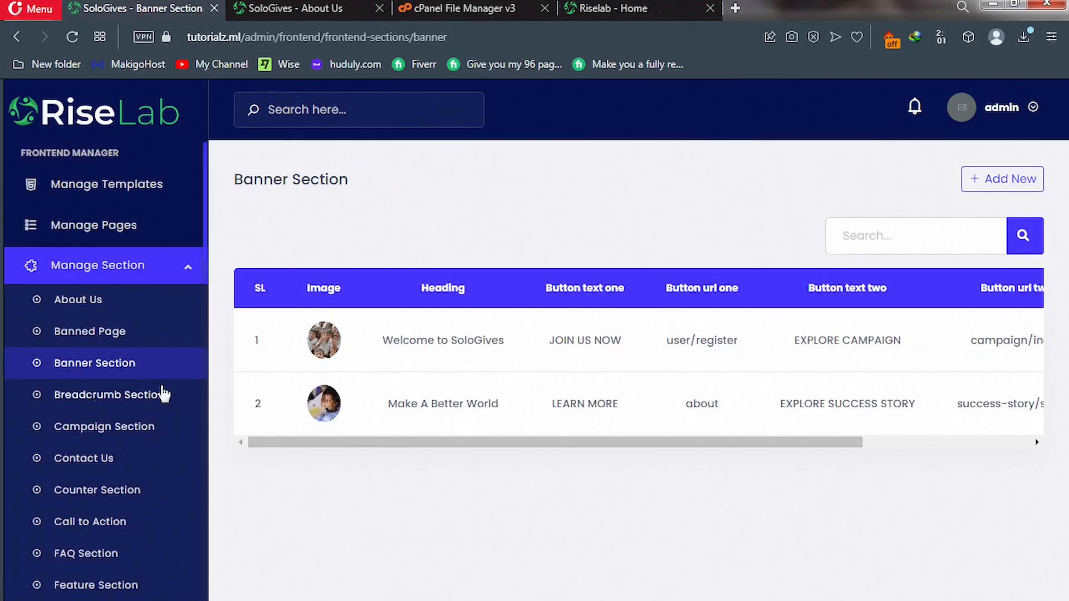
{"action": "left_click_drag", "start_coordinate": [692, 444], "coordinate": [989, 447]}
{"action": "left_click", "coordinate": [913, 409]}
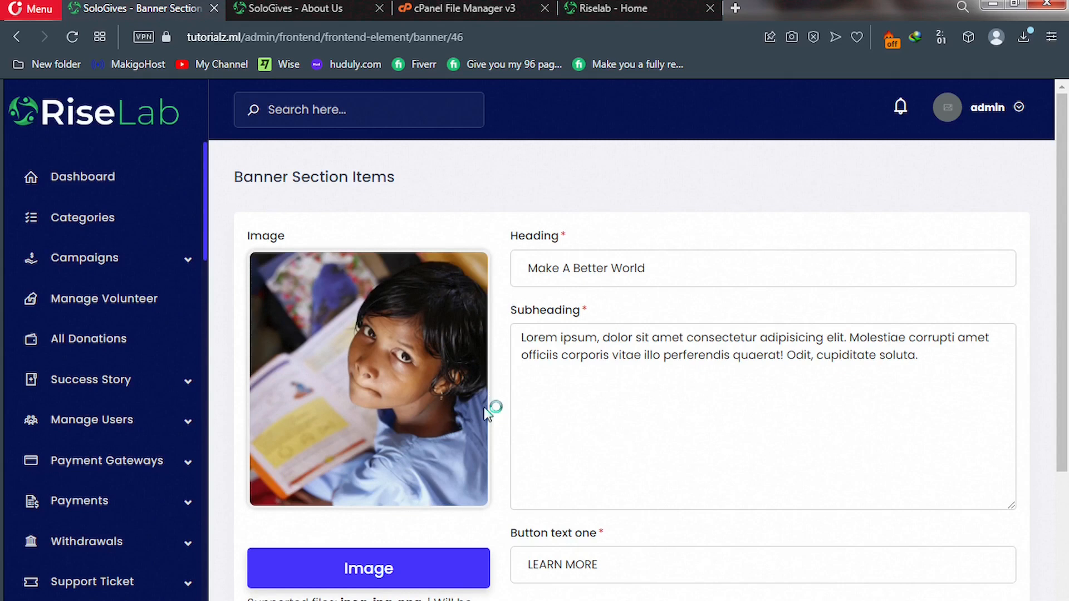
Check the next hero slide on the live homepage, then return to the banner edit form.
{"action": "left_click", "coordinate": [614, 5]}
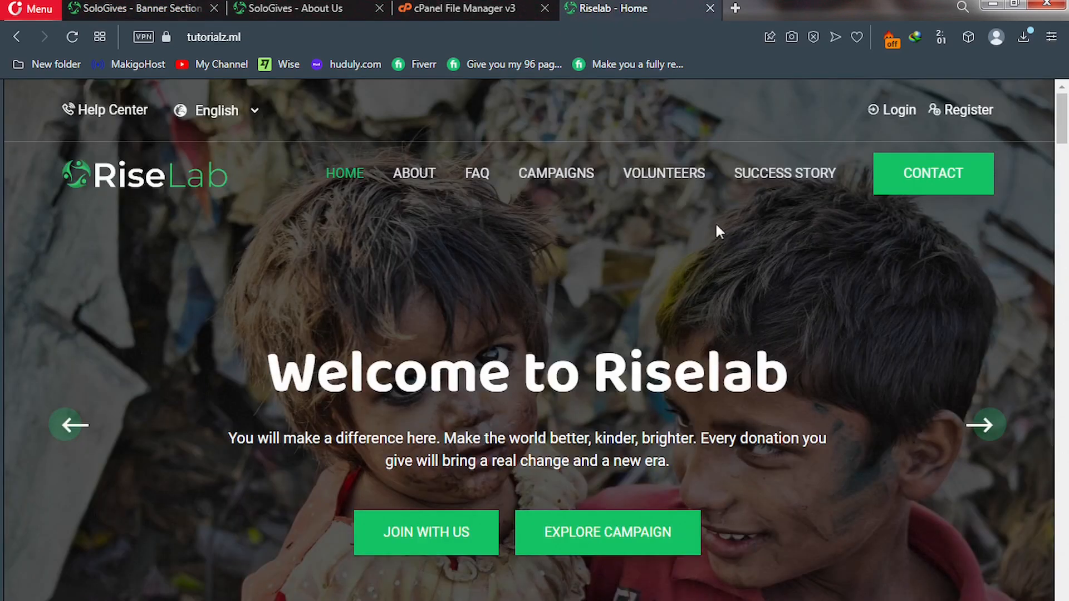
{"action": "left_click", "coordinate": [983, 430]}
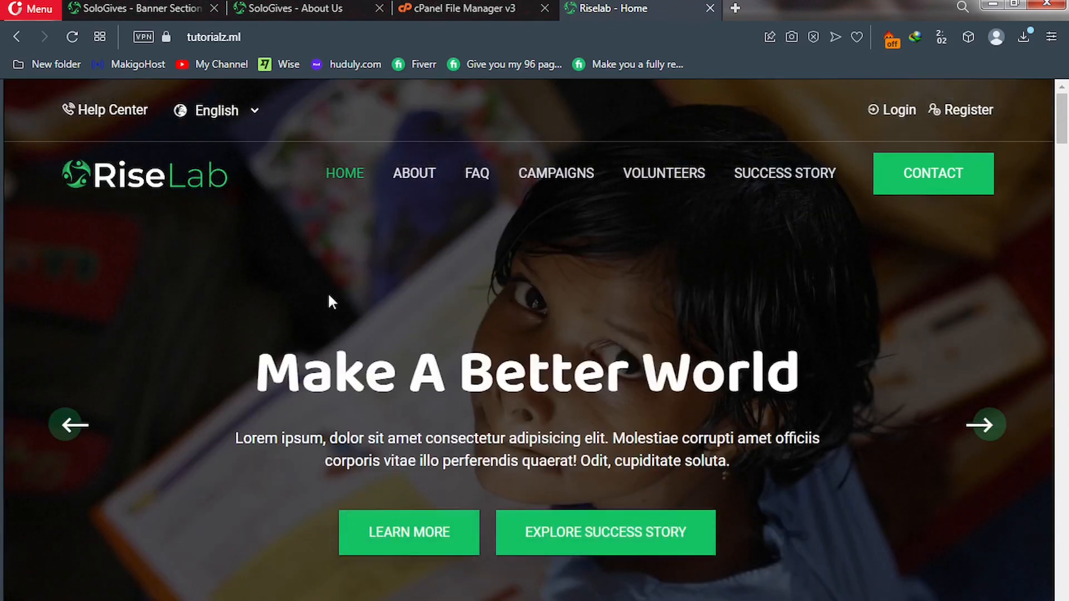
{"action": "left_click", "coordinate": [147, 7]}
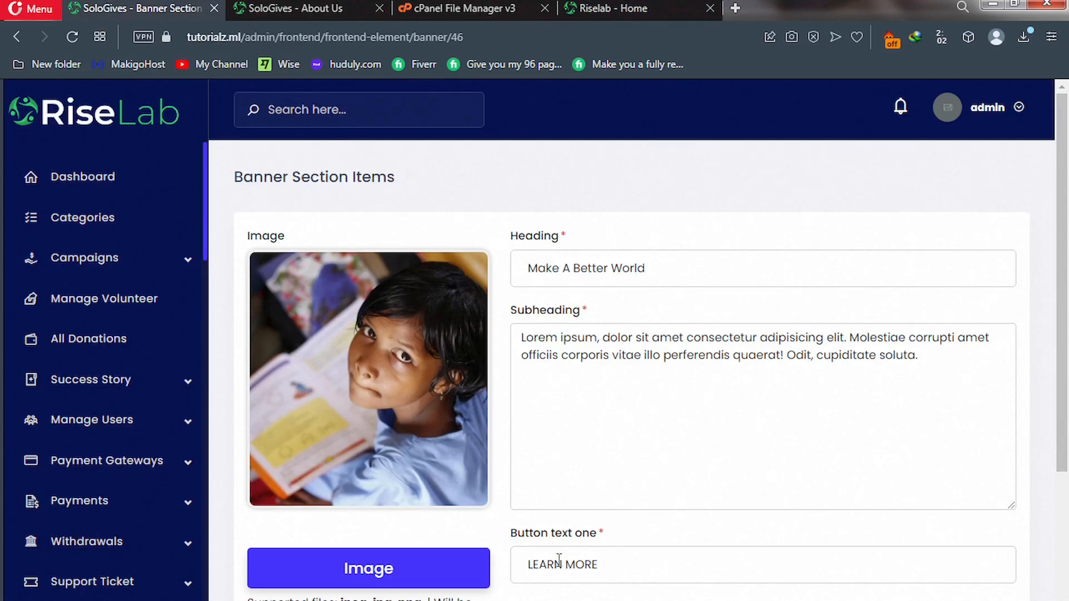
Set the 'Make A Better World' banner image to the Banner2 crowd photo and save.
{"action": "scroll", "coordinate": [566, 568], "scroll_direction": "down", "scroll_amount": 3}
{"action": "scroll", "coordinate": [575, 566], "scroll_direction": "down", "scroll_amount": 2}
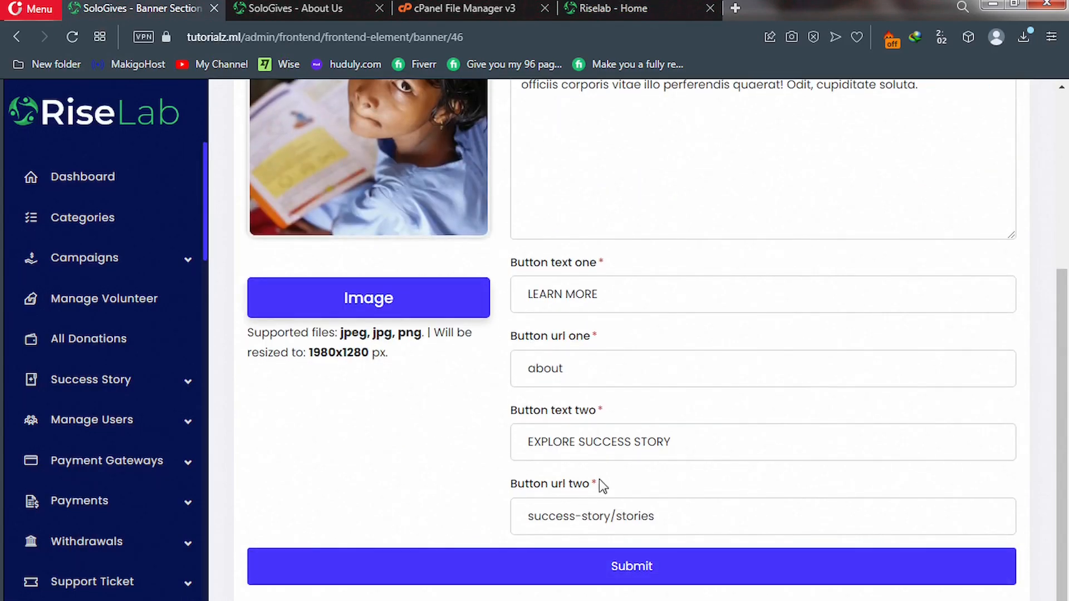
{"action": "scroll", "coordinate": [353, 432], "scroll_direction": "up", "scroll_amount": 3}
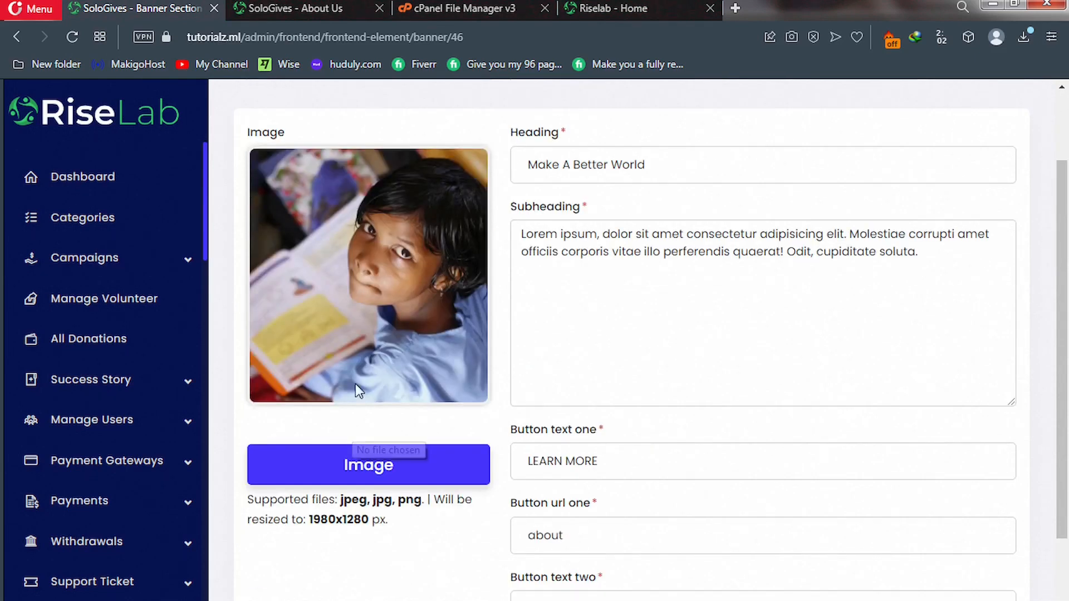
{"action": "left_click", "coordinate": [358, 474]}
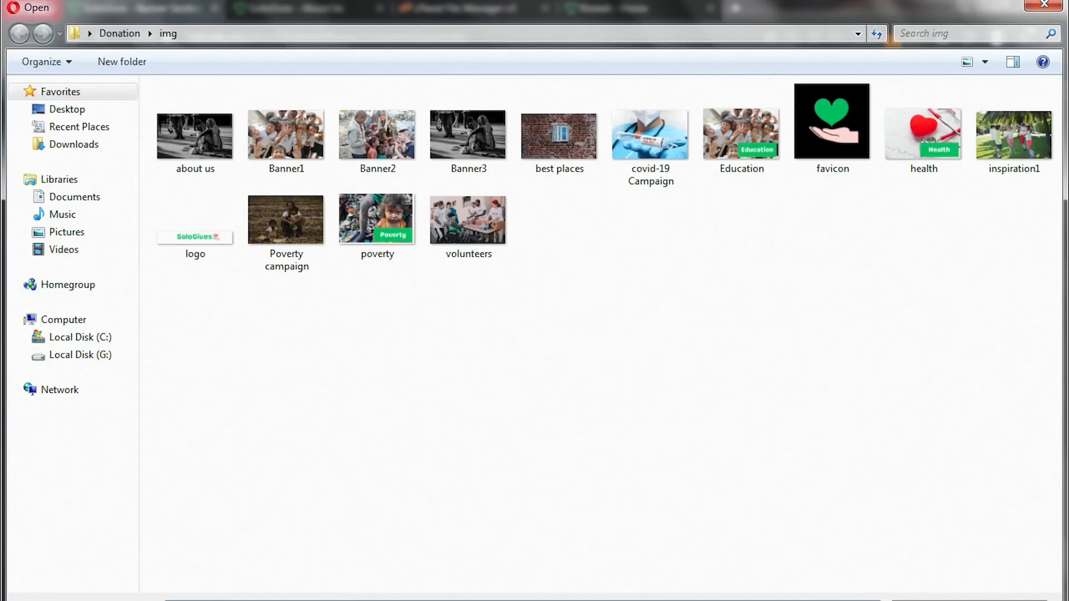
{"action": "double_click", "coordinate": [368, 144]}
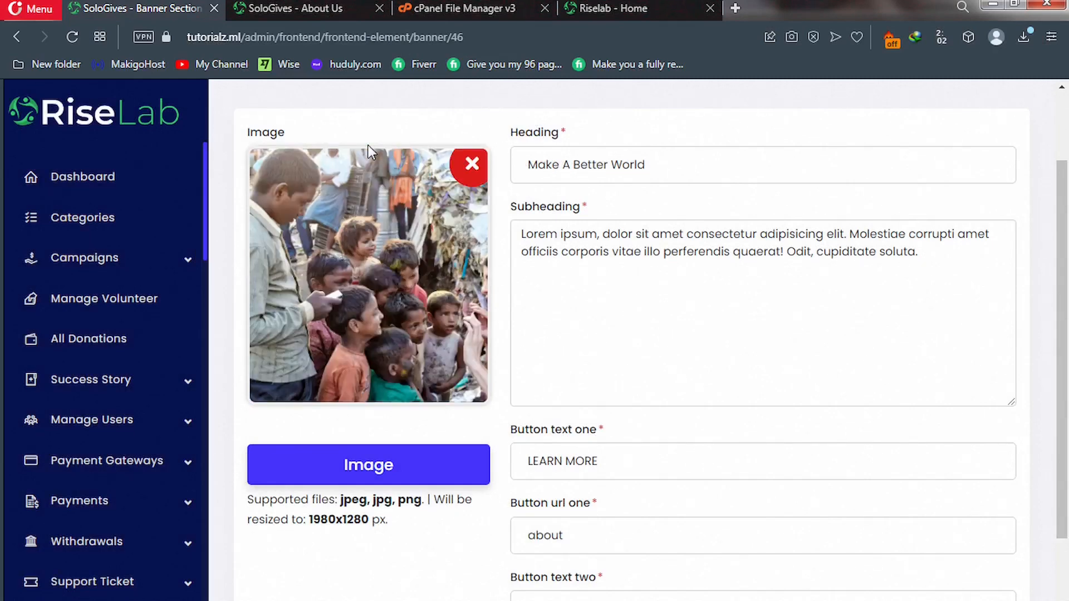
{"action": "scroll", "coordinate": [542, 297], "scroll_direction": "down", "scroll_amount": 3}
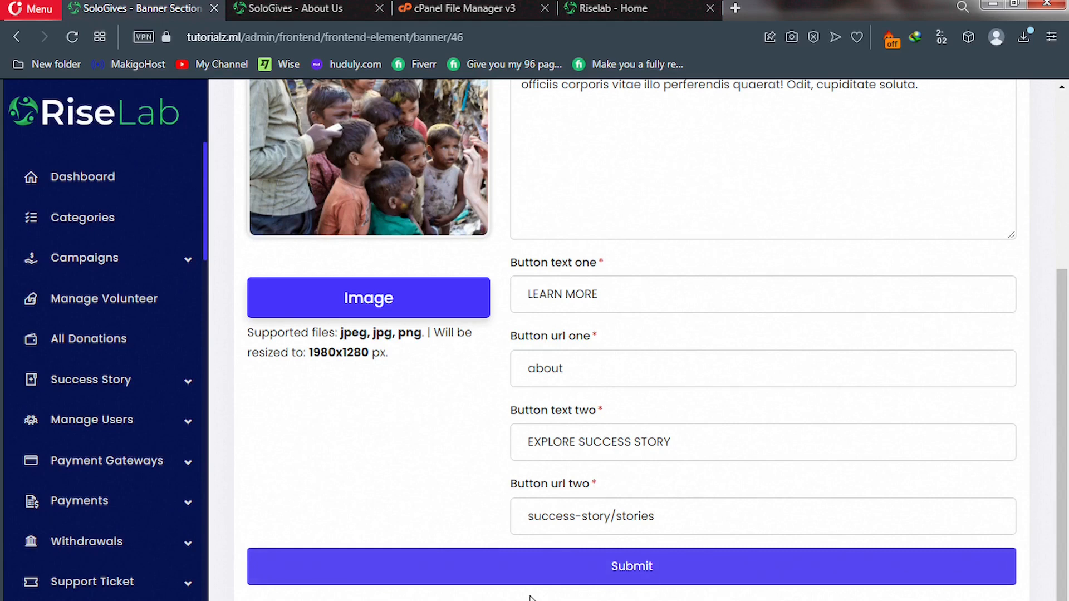
{"action": "left_click", "coordinate": [537, 579]}
Scroll through the live homepage sections, then return to the admin banner edit form.
{"action": "left_click", "coordinate": [603, 6]}
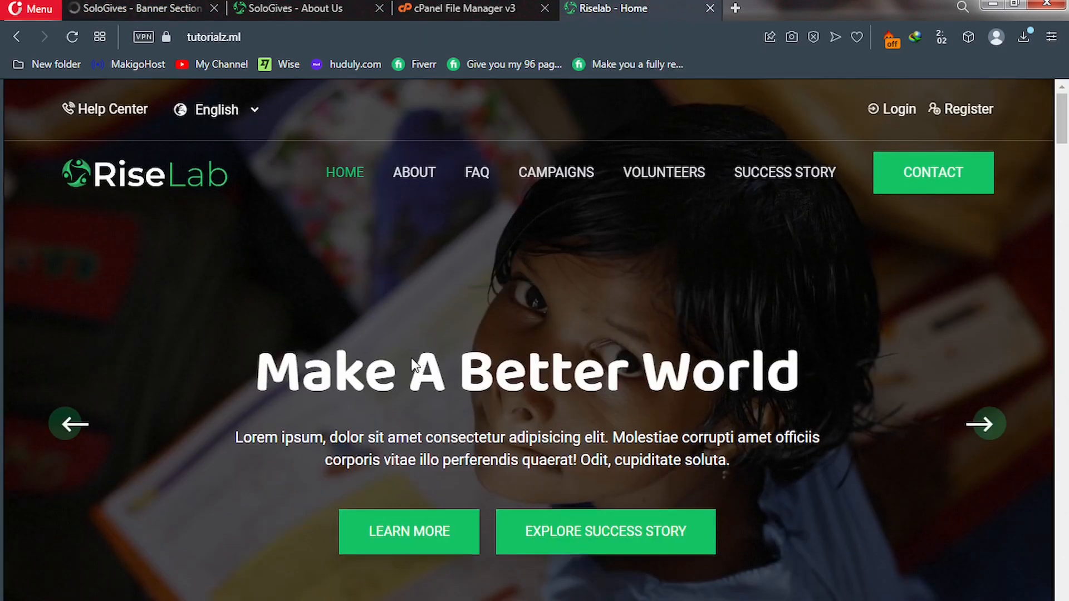
{"action": "scroll", "coordinate": [415, 362], "scroll_direction": "down", "scroll_amount": 3}
{"action": "scroll", "coordinate": [415, 366], "scroll_direction": "down", "scroll_amount": 3}
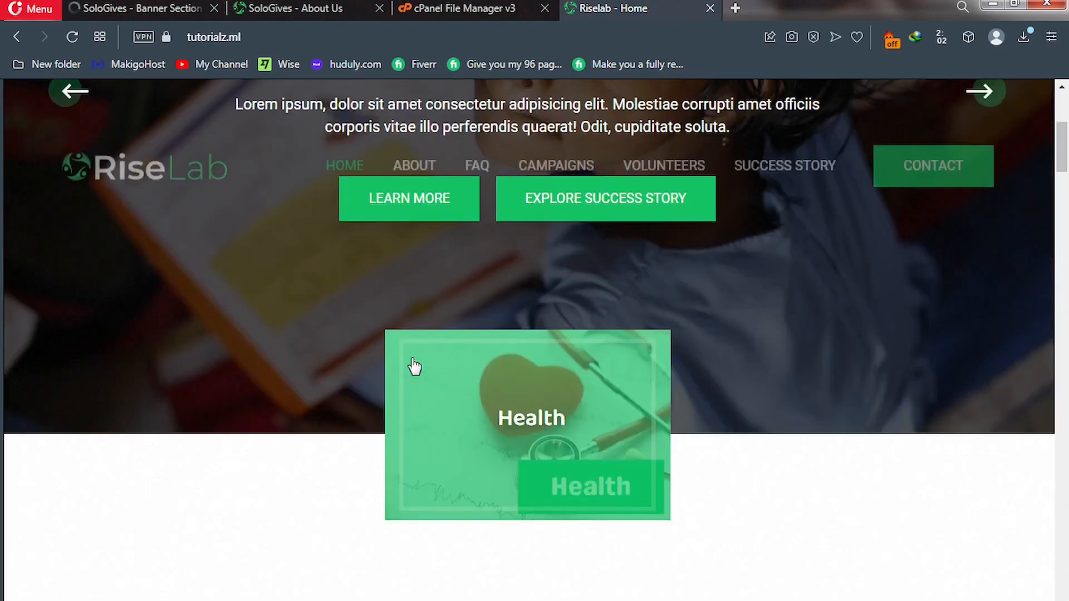
{"action": "scroll", "coordinate": [410, 357], "scroll_direction": "down", "scroll_amount": 9}
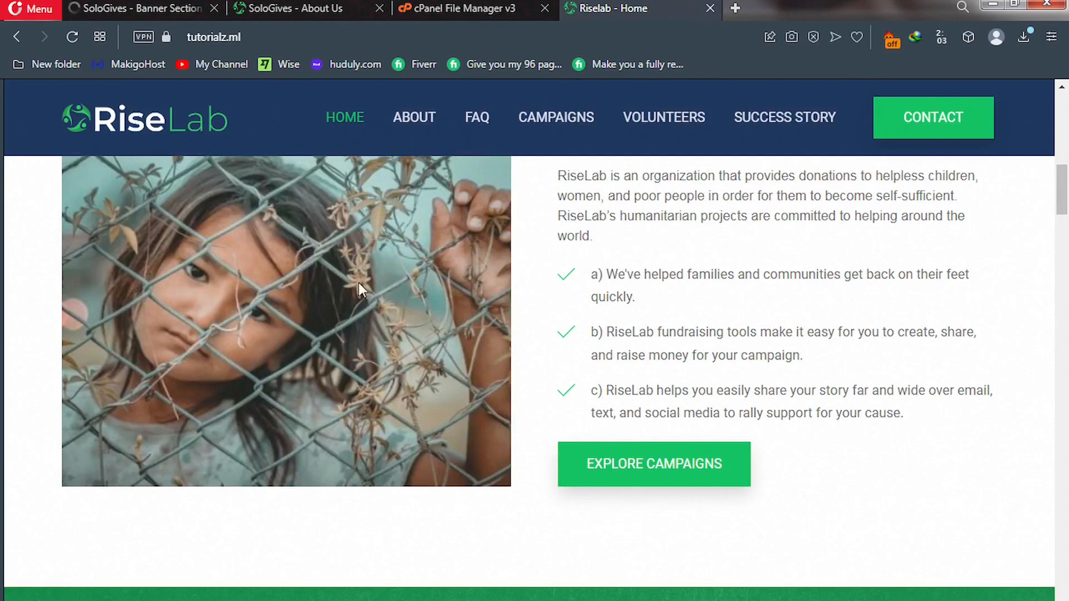
{"action": "scroll", "coordinate": [348, 365], "scroll_direction": "up", "scroll_amount": 4}
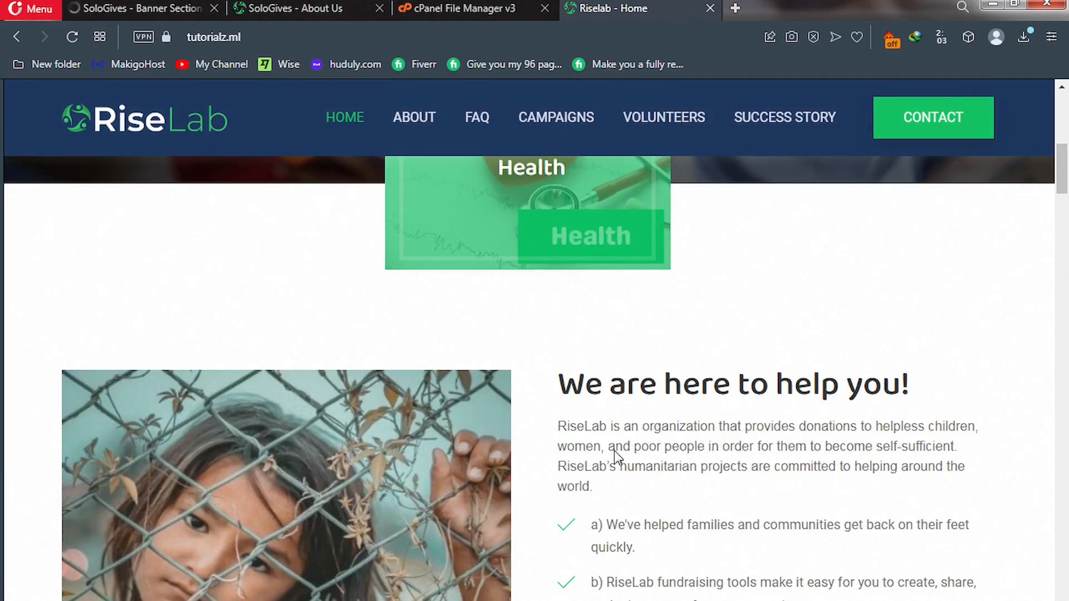
{"action": "scroll", "coordinate": [434, 443], "scroll_direction": "down", "scroll_amount": 1}
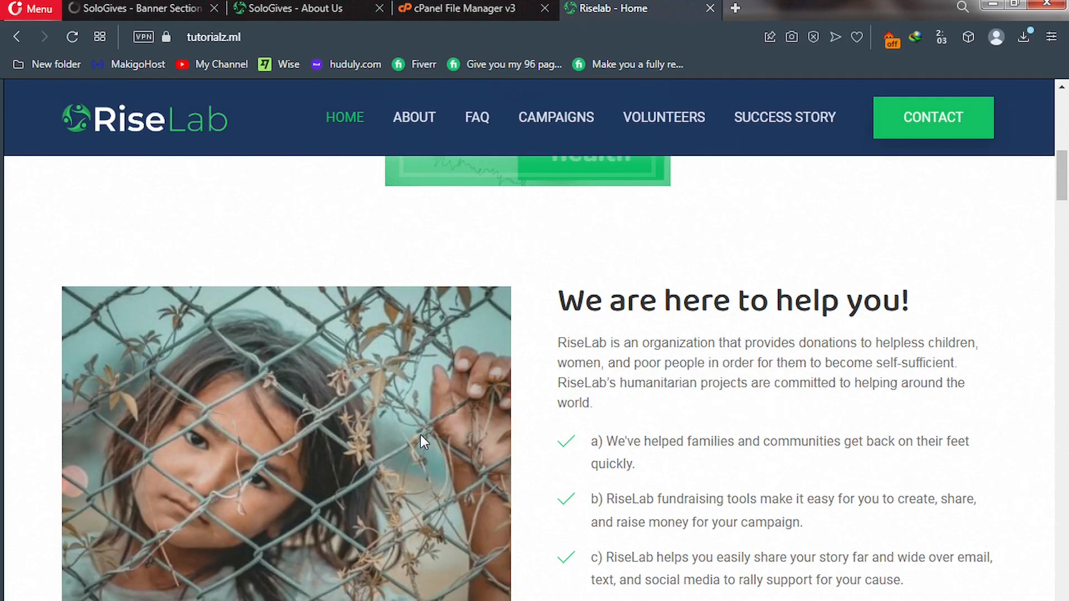
{"action": "left_click", "coordinate": [116, 4]}
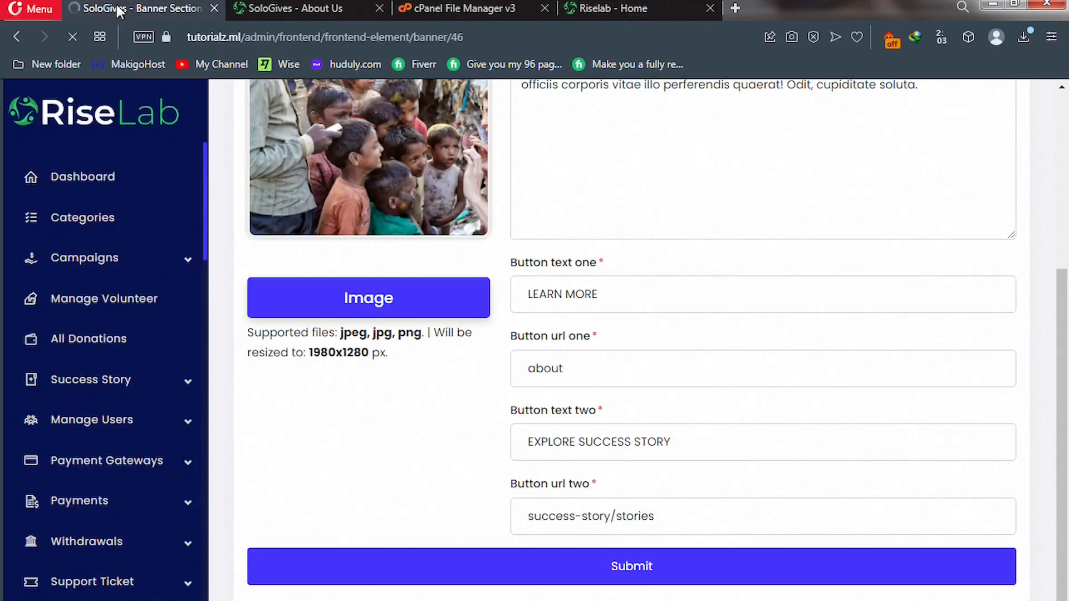
Open the About Us section and replace 'RiseLab' at the description start with 'SoloGive'.
{"action": "scroll", "coordinate": [112, 432], "scroll_direction": "down", "scroll_amount": 15}
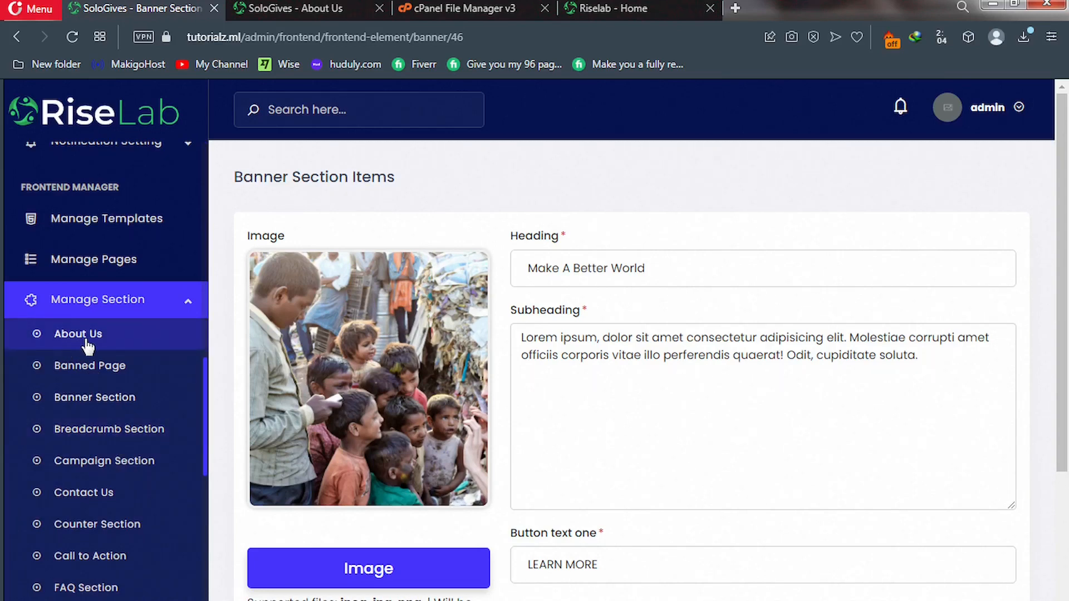
{"action": "left_click", "coordinate": [96, 348]}
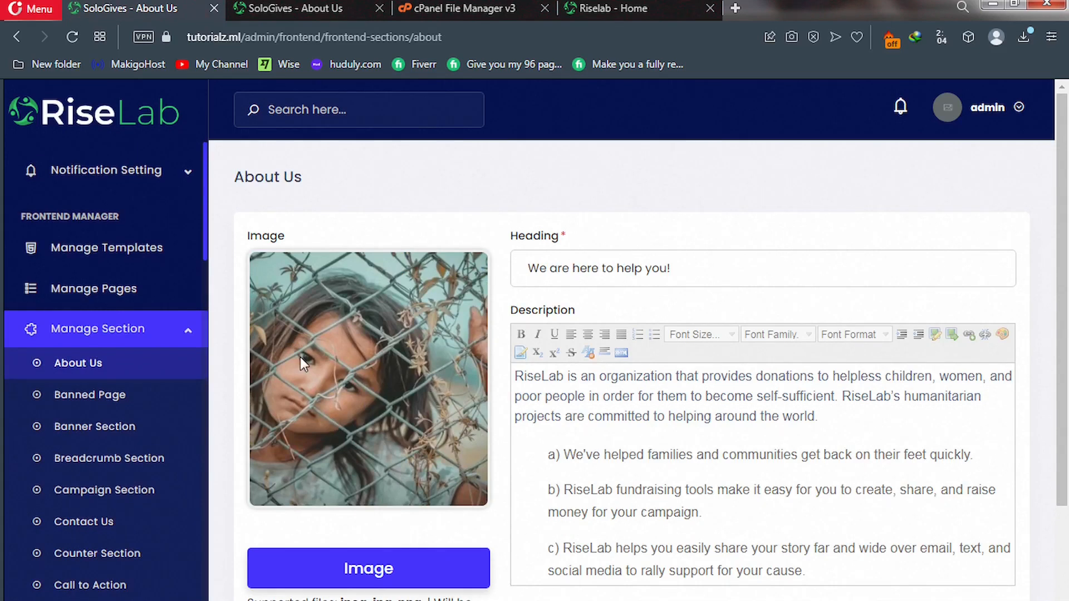
{"action": "left_click", "coordinate": [664, 436]}
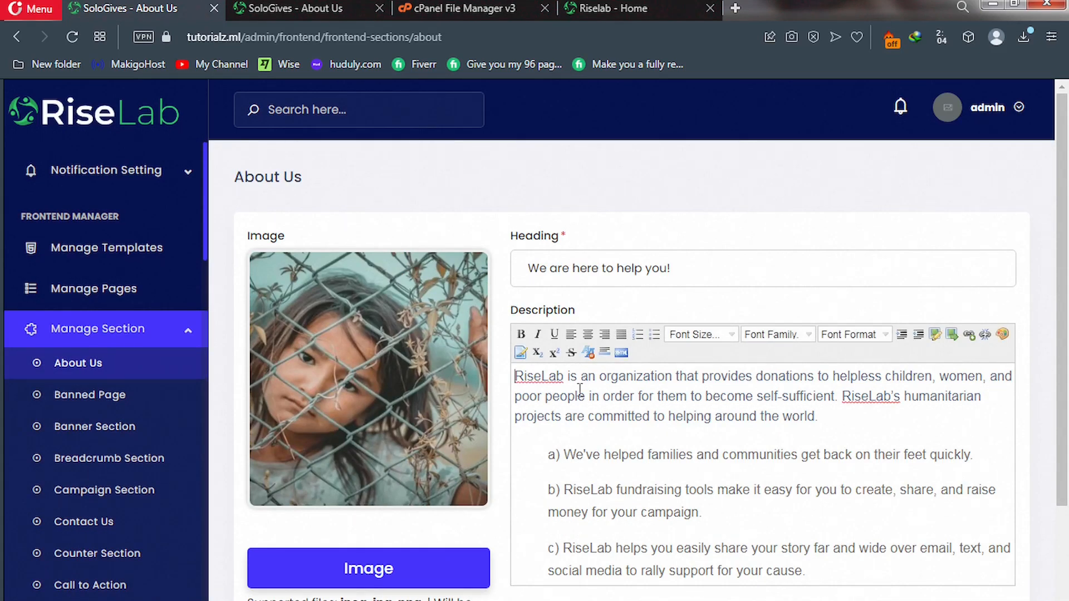
{"action": "left_click_drag", "start_coordinate": [564, 377], "coordinate": [515, 384]}
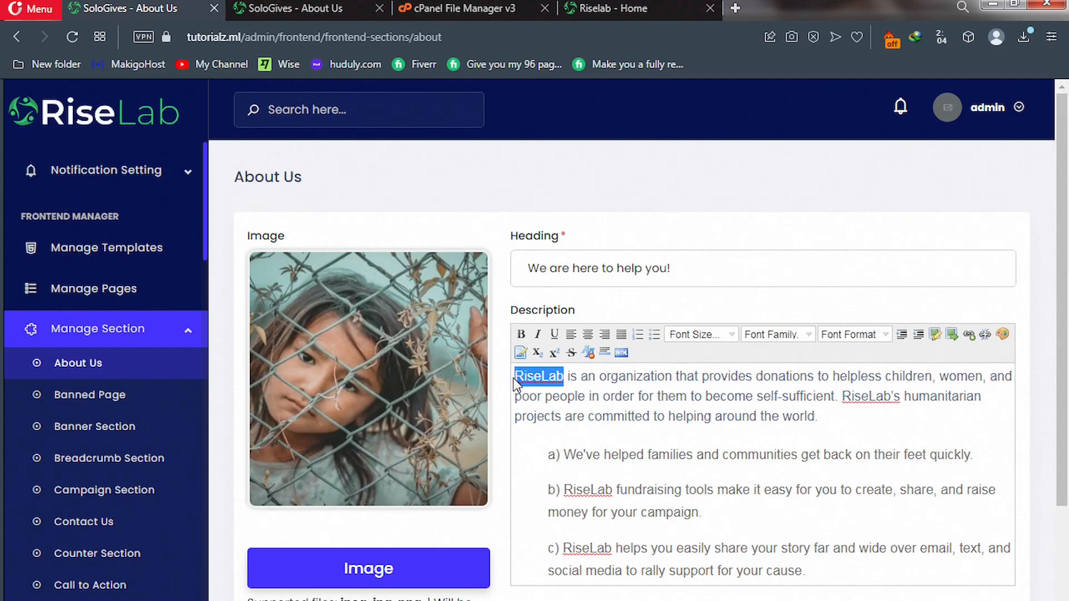
{"action": "type", "text": "Solo"}
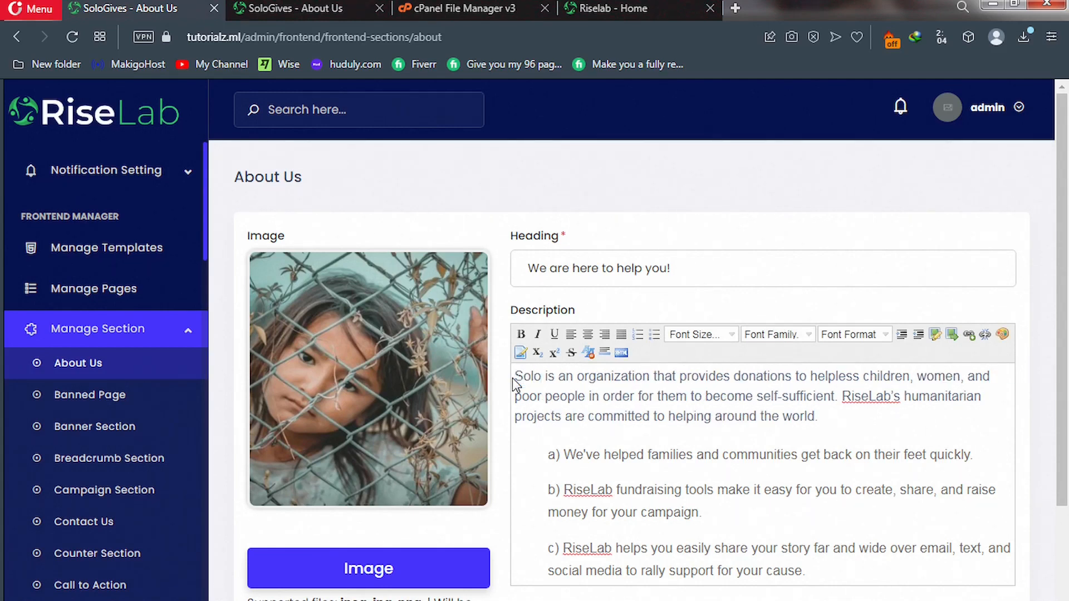
{"action": "type", "text": "Give"}
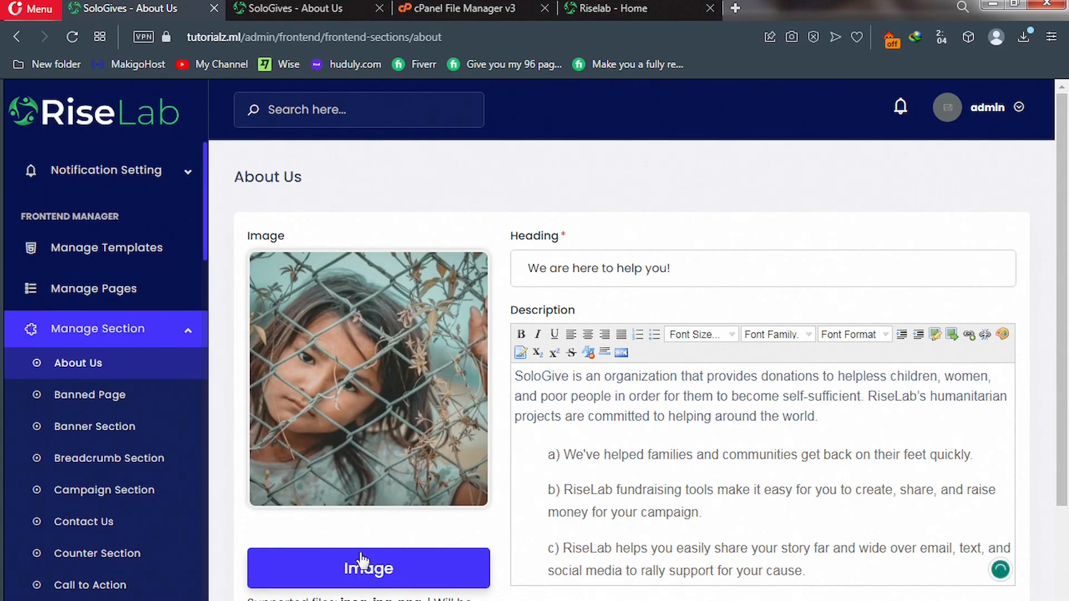
Set the About Us image to the 'about us' picture and submit the section.
{"action": "left_click", "coordinate": [358, 578]}
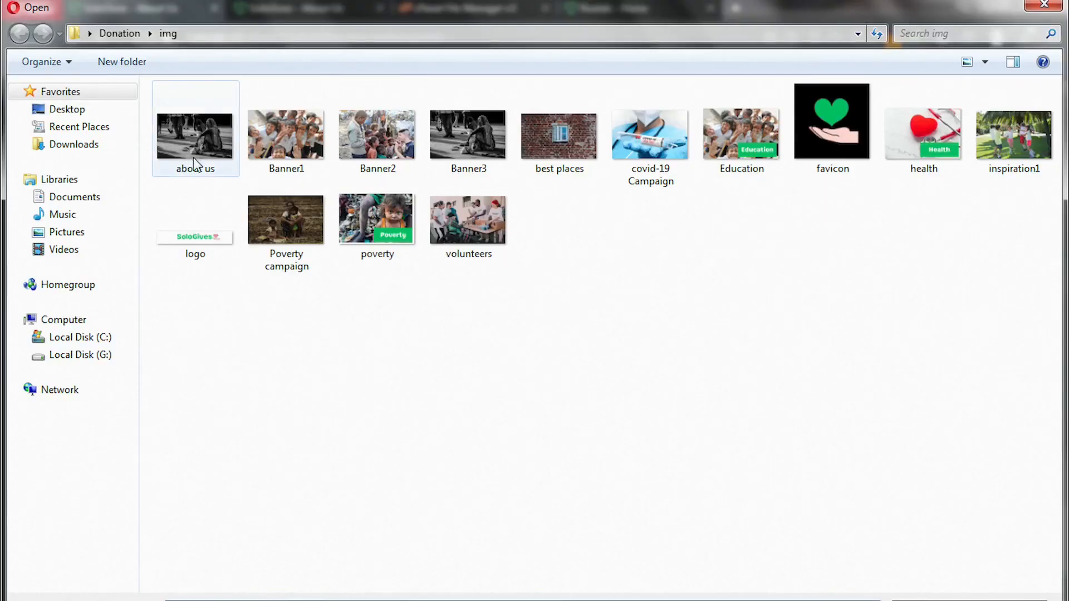
{"action": "left_click", "coordinate": [178, 142]}
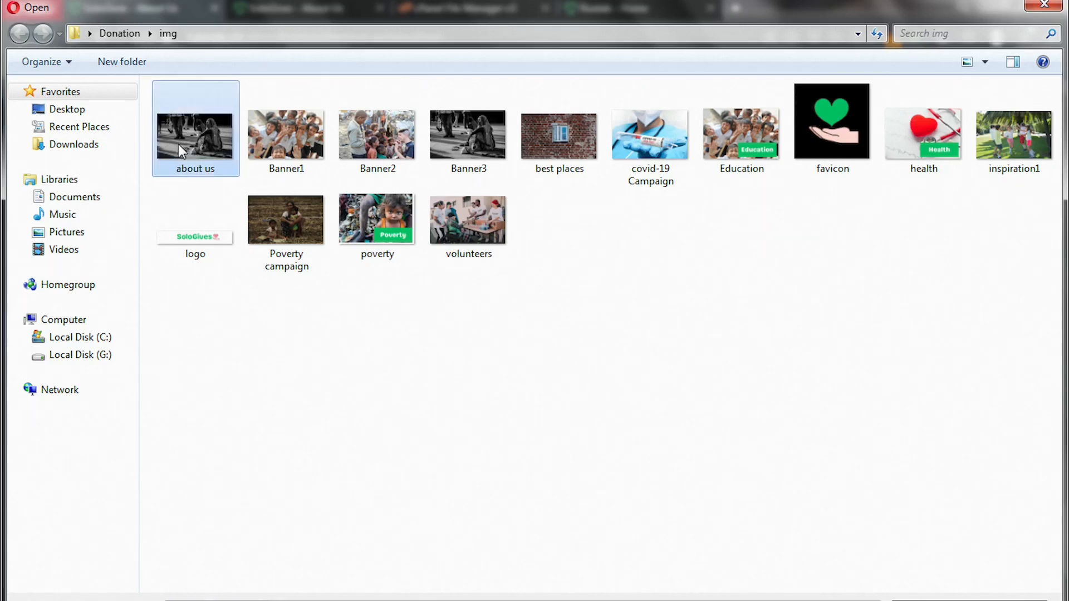
{"action": "double_click", "coordinate": [178, 144]}
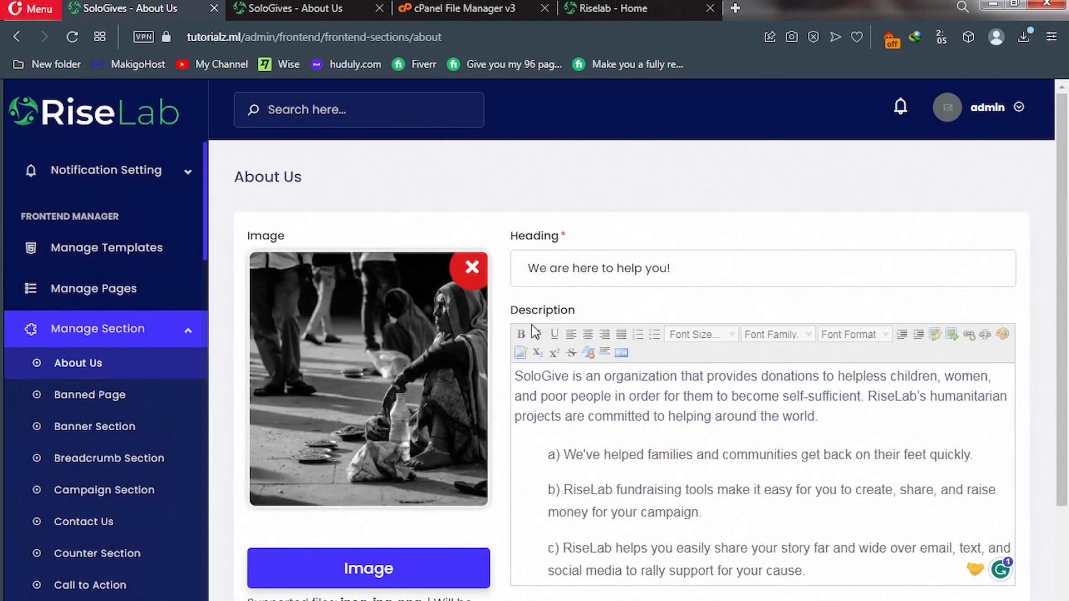
{"action": "scroll", "coordinate": [536, 333], "scroll_direction": "down", "scroll_amount": 3}
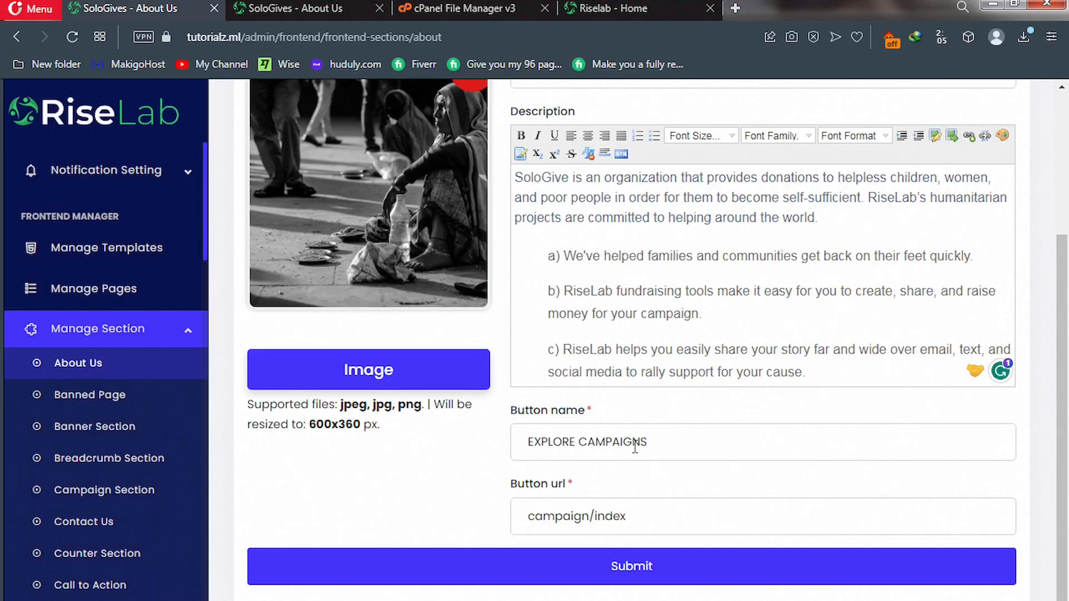
{"action": "left_click", "coordinate": [503, 580]}
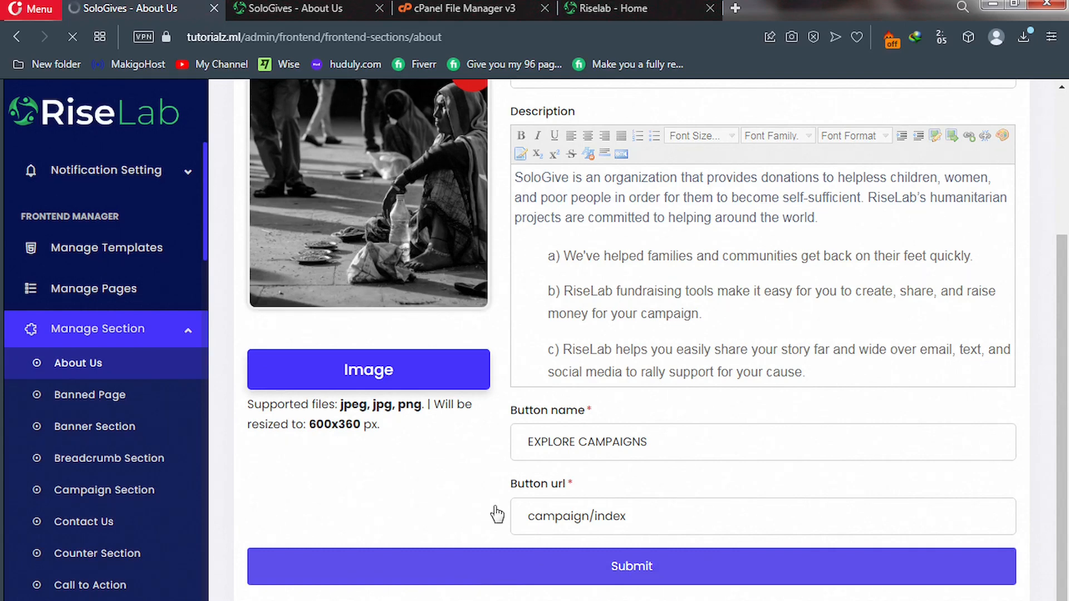
Scroll the live homepage down to the Discover Benefits And Facilities block.
{"action": "left_click", "coordinate": [603, 6]}
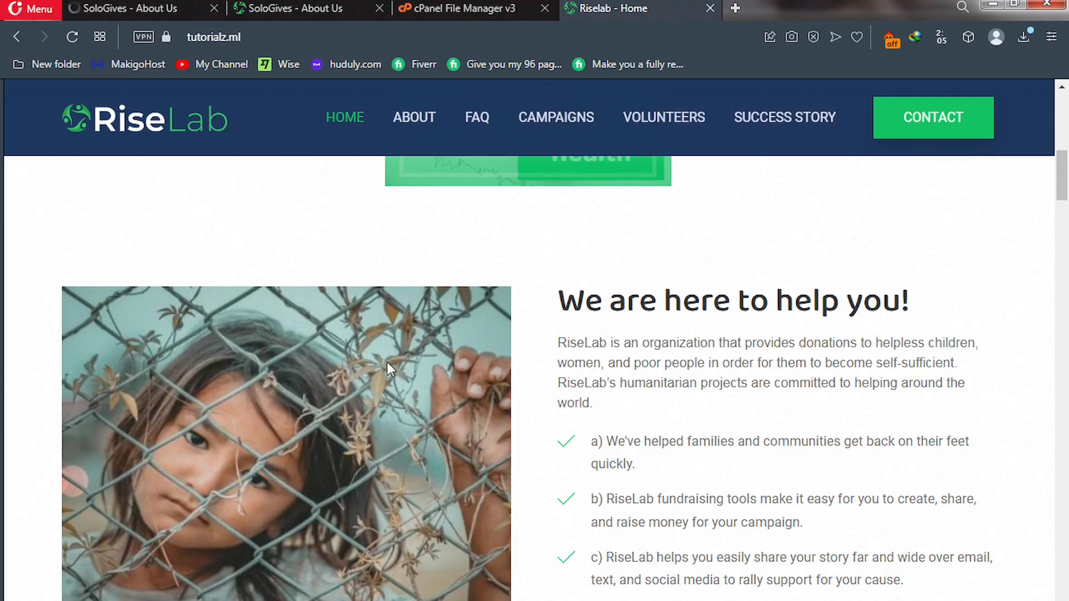
{"action": "scroll", "coordinate": [387, 362], "scroll_direction": "down", "scroll_amount": 5}
{"action": "scroll", "coordinate": [386, 362], "scroll_direction": "down", "scroll_amount": 4}
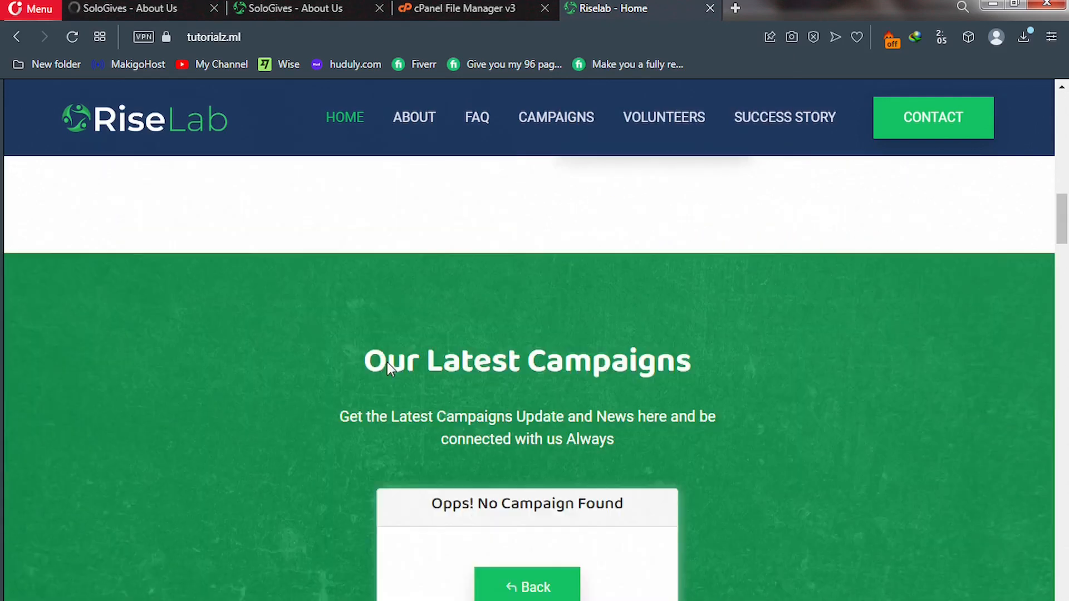
{"action": "scroll", "coordinate": [387, 362], "scroll_direction": "down", "scroll_amount": 2}
{"action": "scroll", "coordinate": [386, 362], "scroll_direction": "down", "scroll_amount": 4}
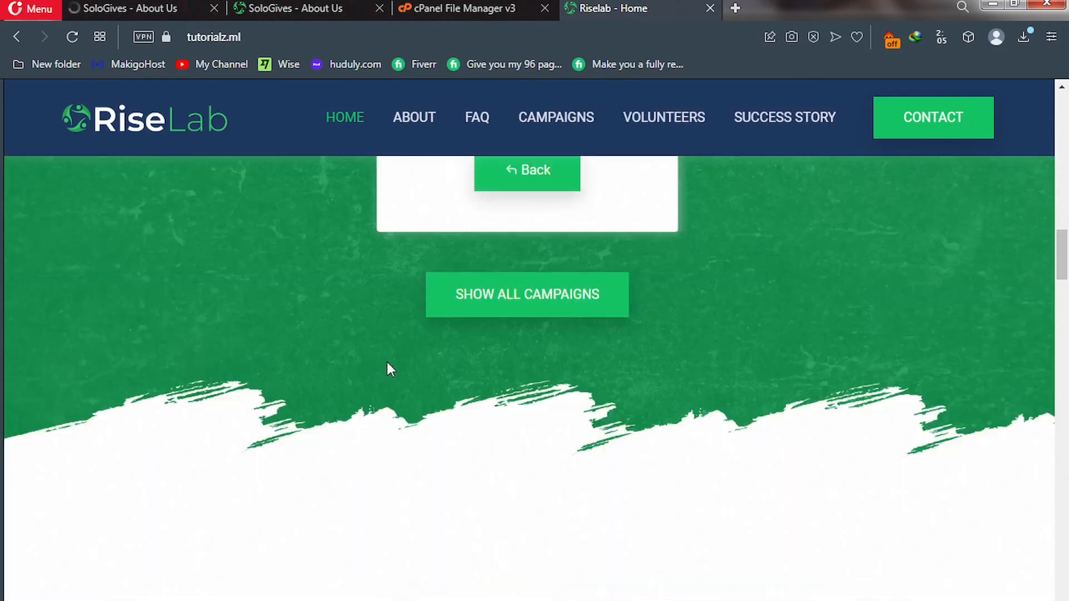
{"action": "scroll", "coordinate": [386, 362], "scroll_direction": "down", "scroll_amount": 4}
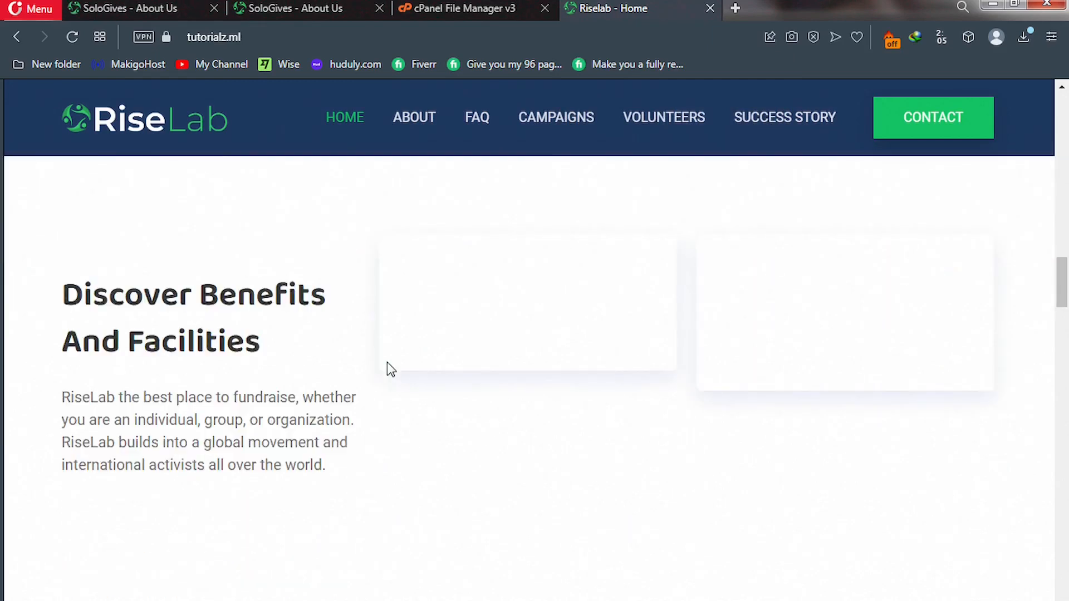
{"action": "scroll", "coordinate": [386, 362], "scroll_direction": "down", "scroll_amount": 3}
{"action": "scroll", "coordinate": [387, 362], "scroll_direction": "up", "scroll_amount": 3}
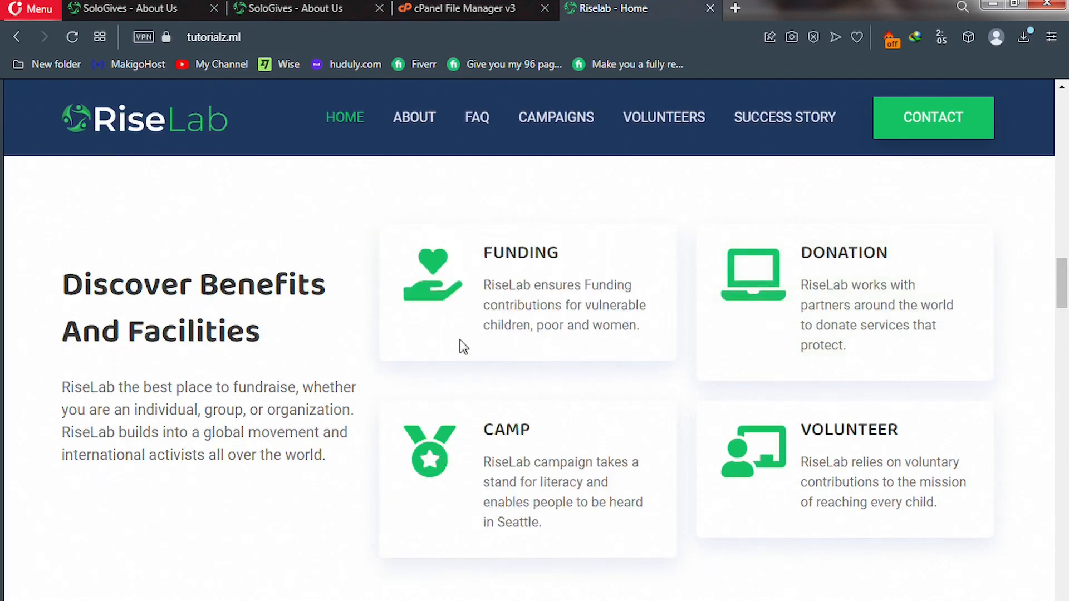
Return to the admin and open the Feature Section settings under Manage Section.
{"action": "left_click", "coordinate": [118, 4]}
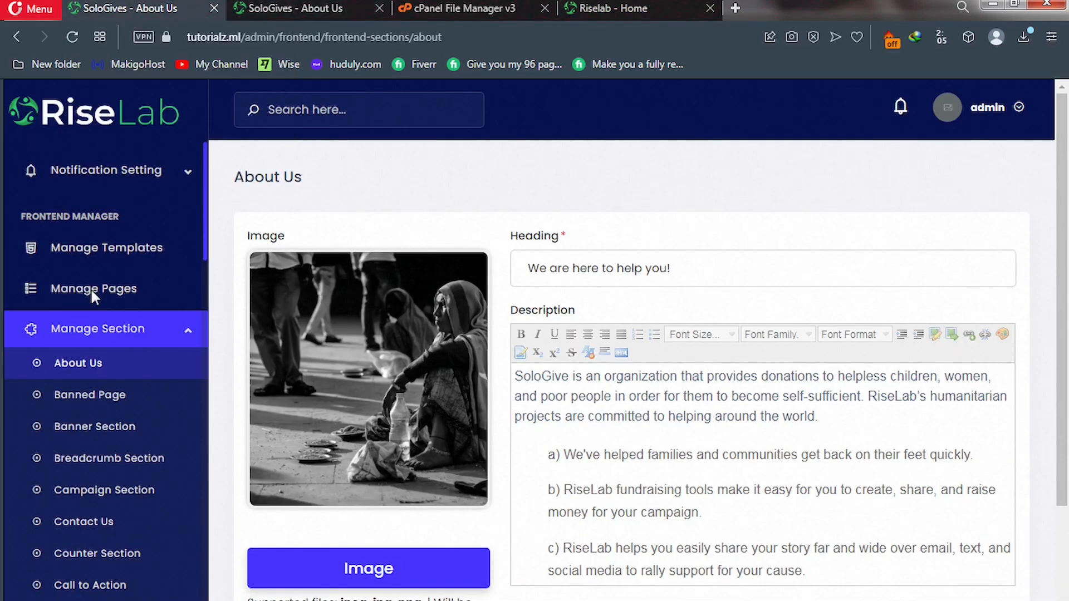
{"action": "scroll", "coordinate": [91, 289], "scroll_direction": "down", "scroll_amount": 5}
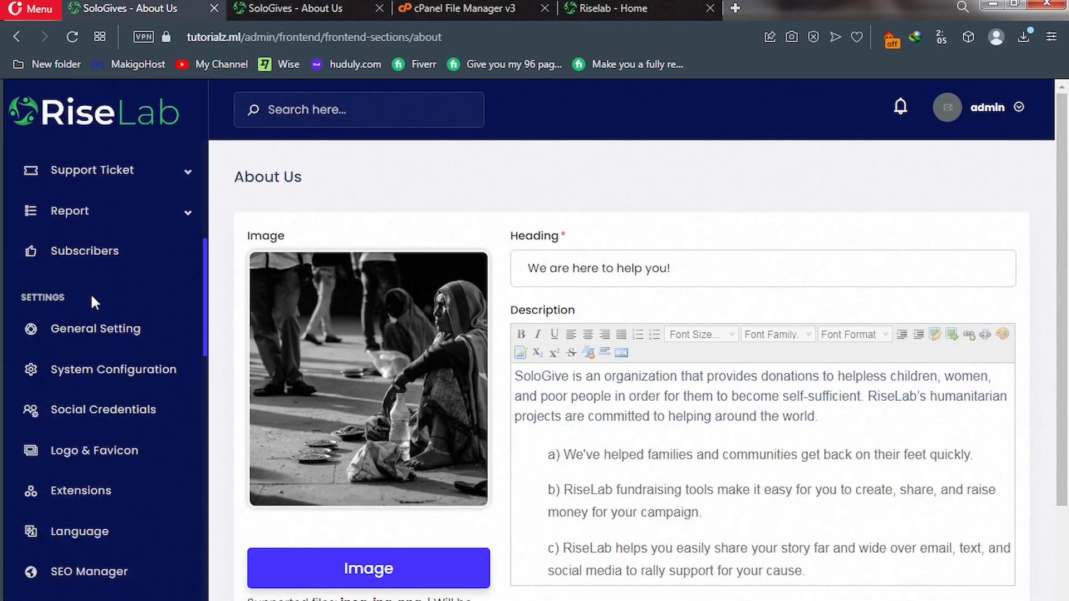
{"action": "scroll", "coordinate": [91, 292], "scroll_direction": "down", "scroll_amount": 6}
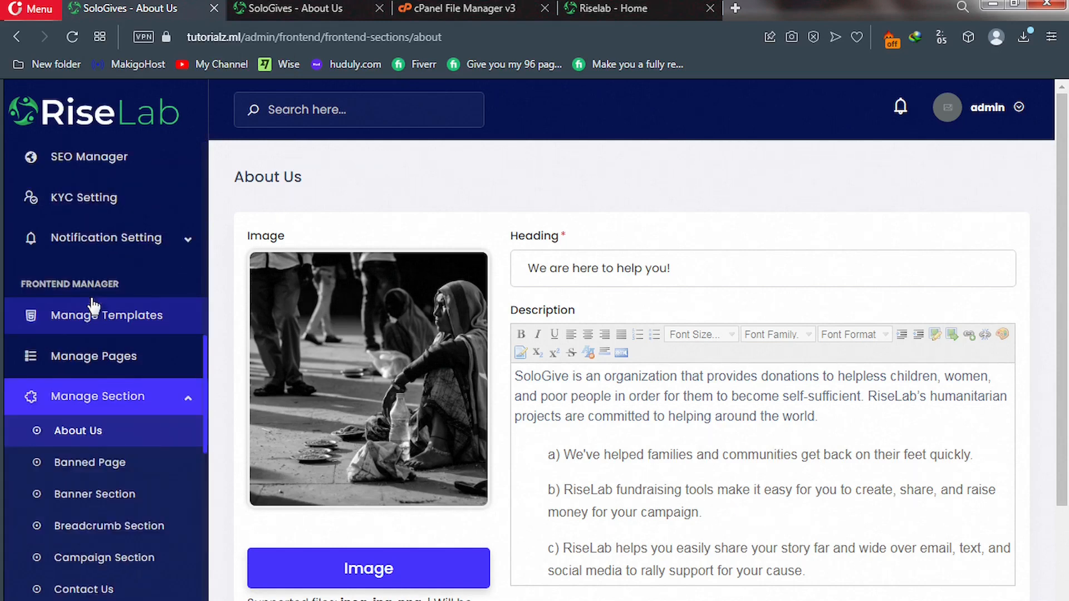
{"action": "scroll", "coordinate": [93, 305], "scroll_direction": "down", "scroll_amount": 2}
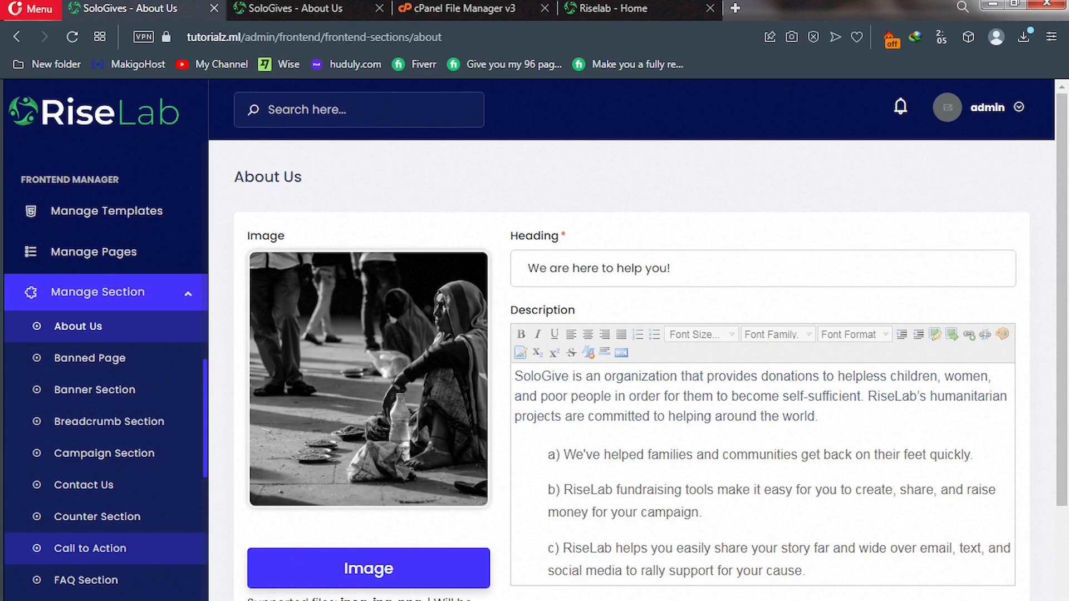
{"action": "scroll", "coordinate": [67, 590], "scroll_direction": "down", "scroll_amount": 5}
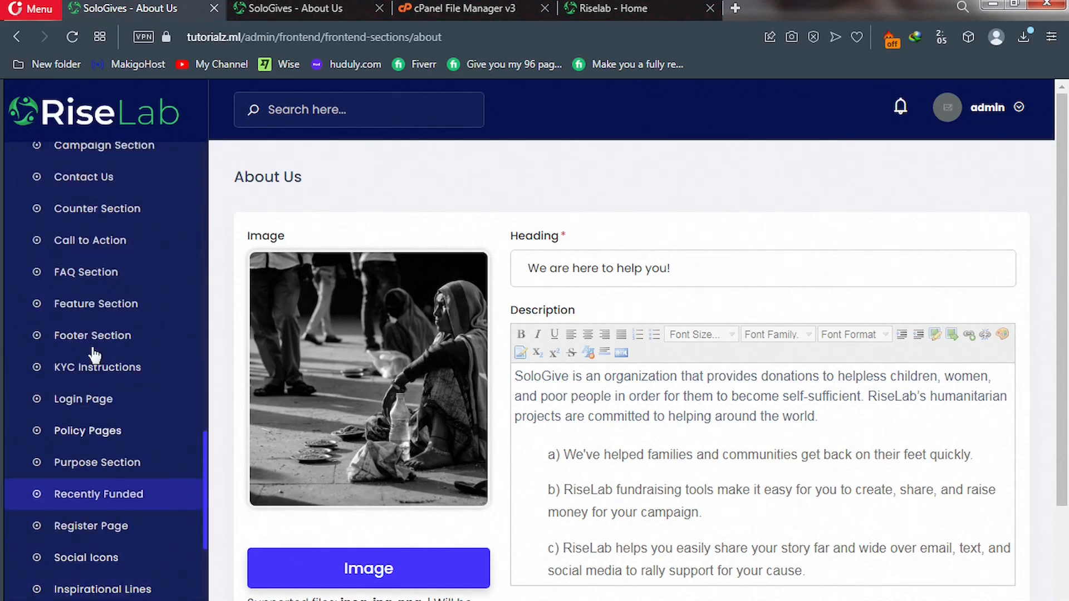
{"action": "left_click", "coordinate": [98, 309]}
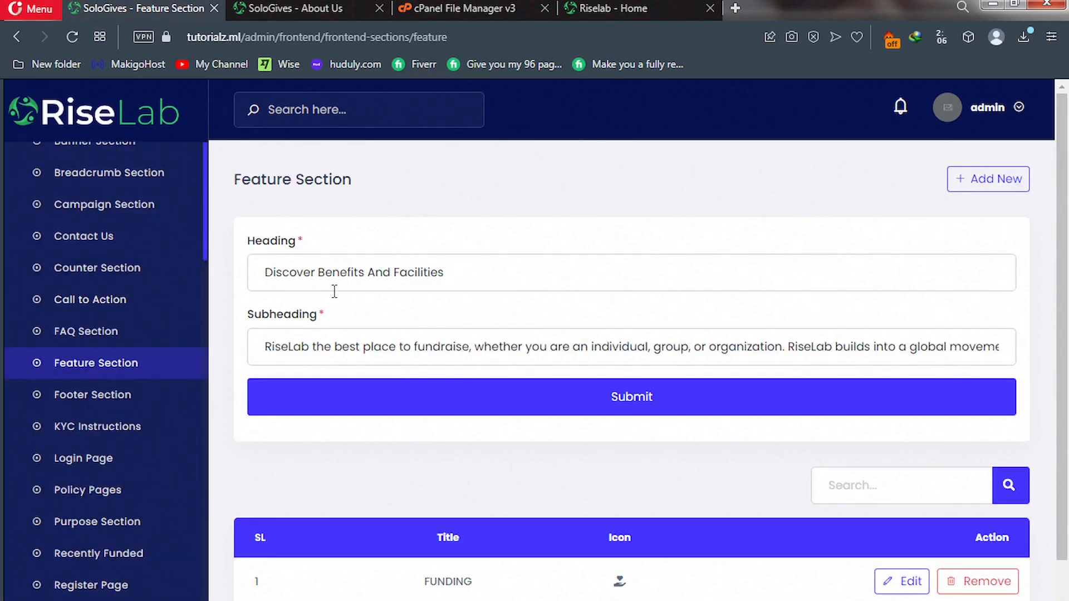
Change 'RiseLab' to 'SoloGives' in the Feature Section subheading and edit the FUNDING item.
{"action": "left_click", "coordinate": [309, 350]}
{"action": "left_click_drag", "start_coordinate": [309, 352], "coordinate": [253, 348]}
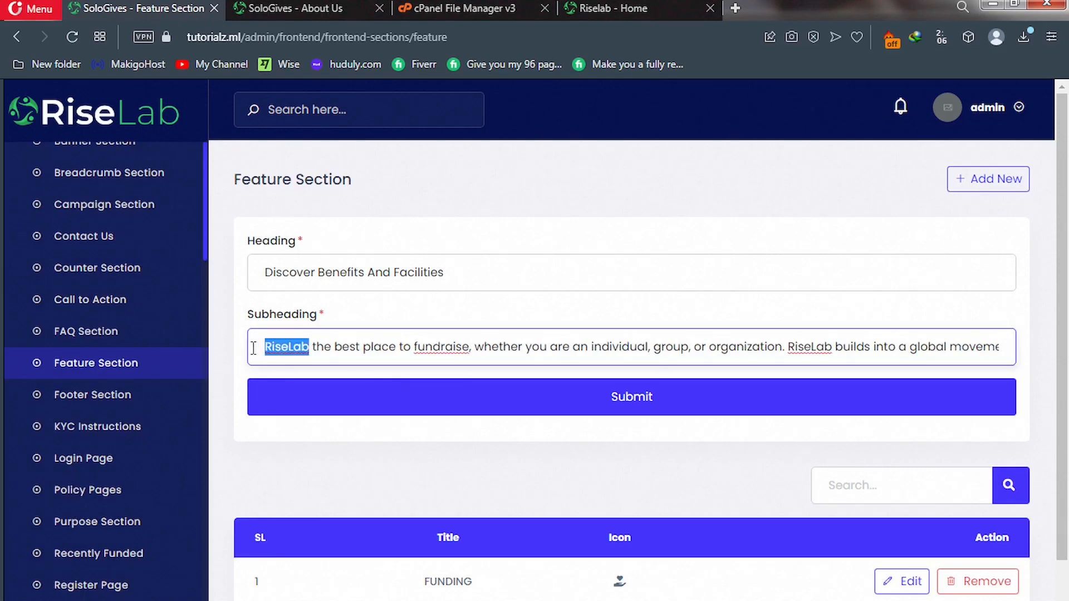
{"action": "type", "text": "S"}
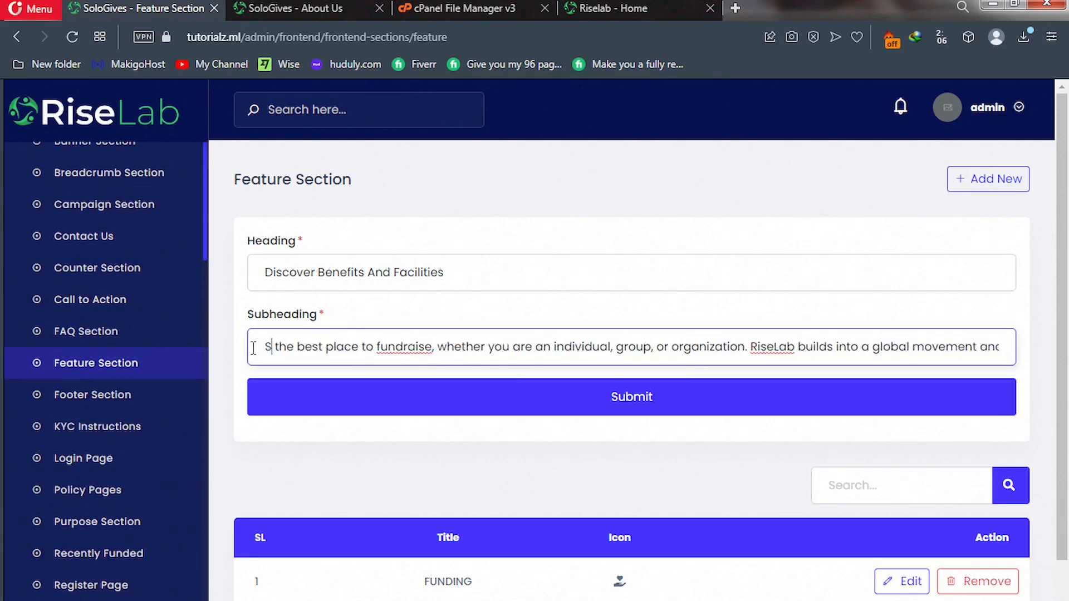
{"action": "type", "text": "oloGiv"}
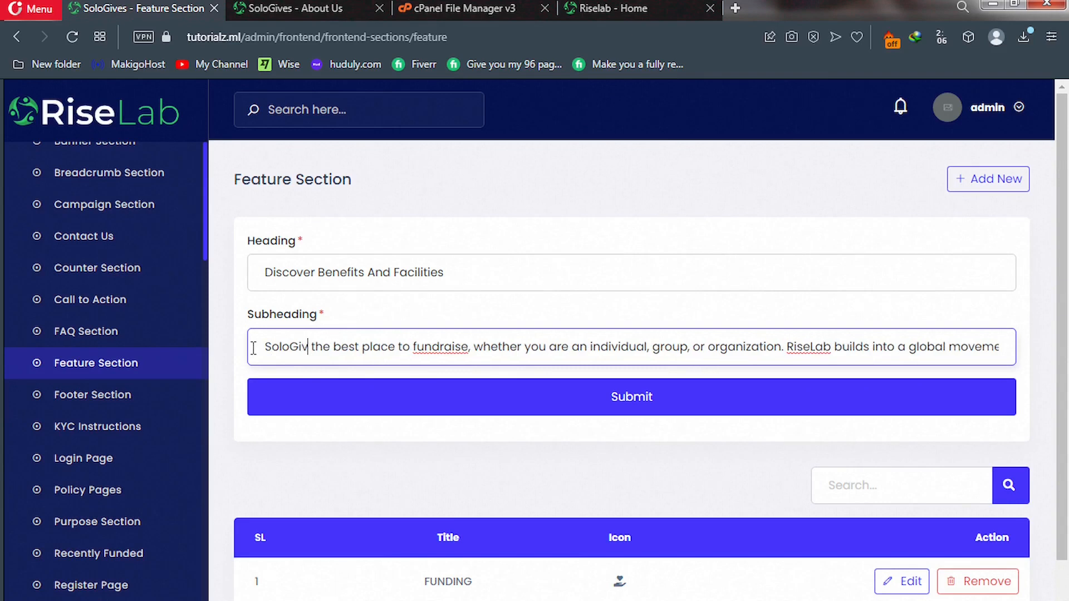
{"action": "type", "text": "e"}
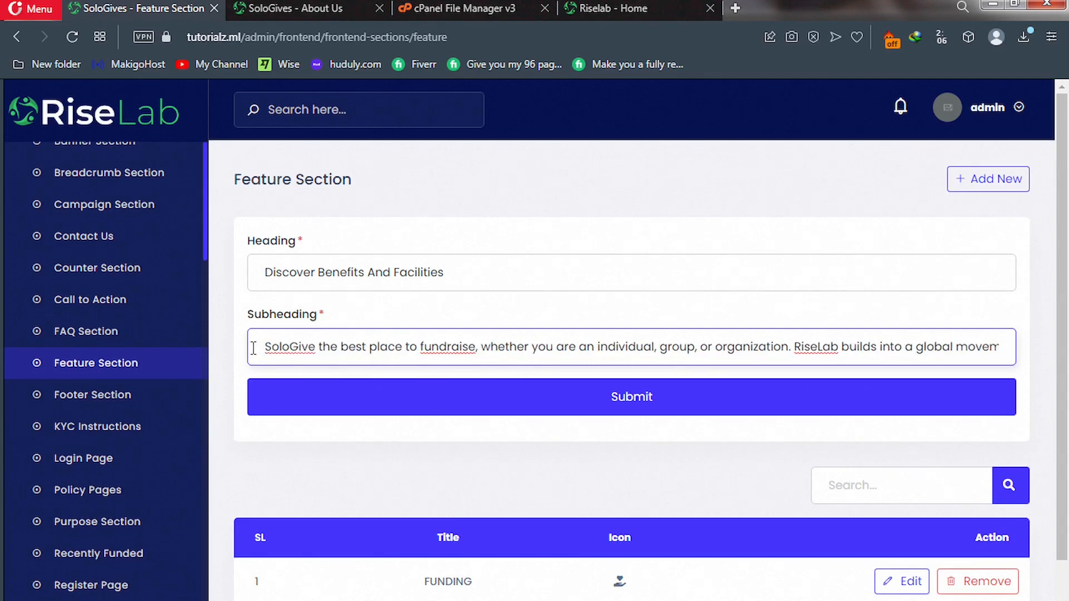
{"action": "type", "text": "s"}
{"action": "scroll", "coordinate": [422, 391], "scroll_direction": "down", "scroll_amount": 2}
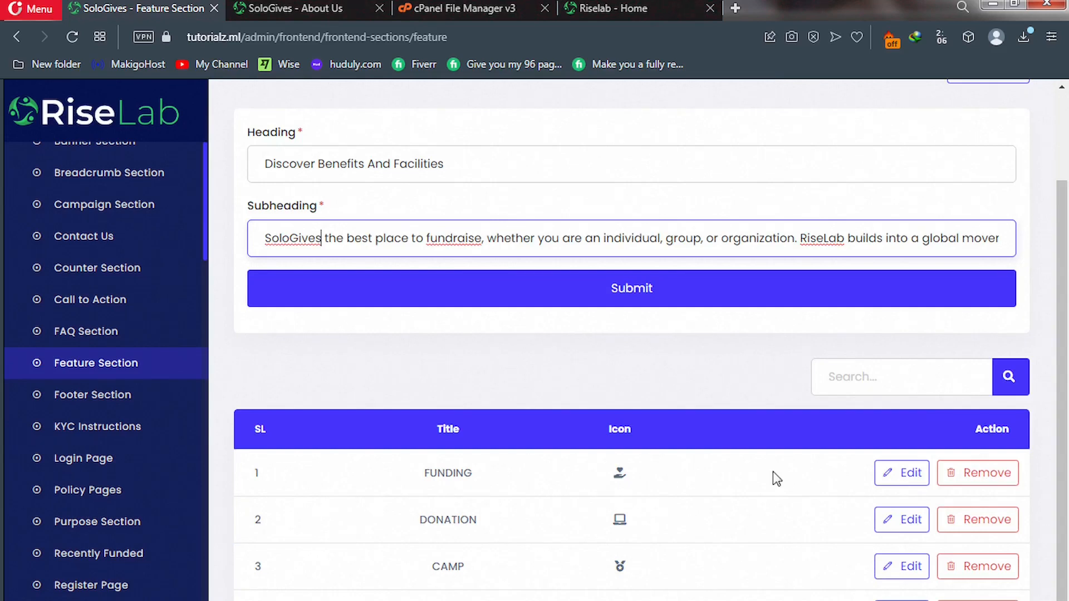
{"action": "left_click", "coordinate": [902, 474]}
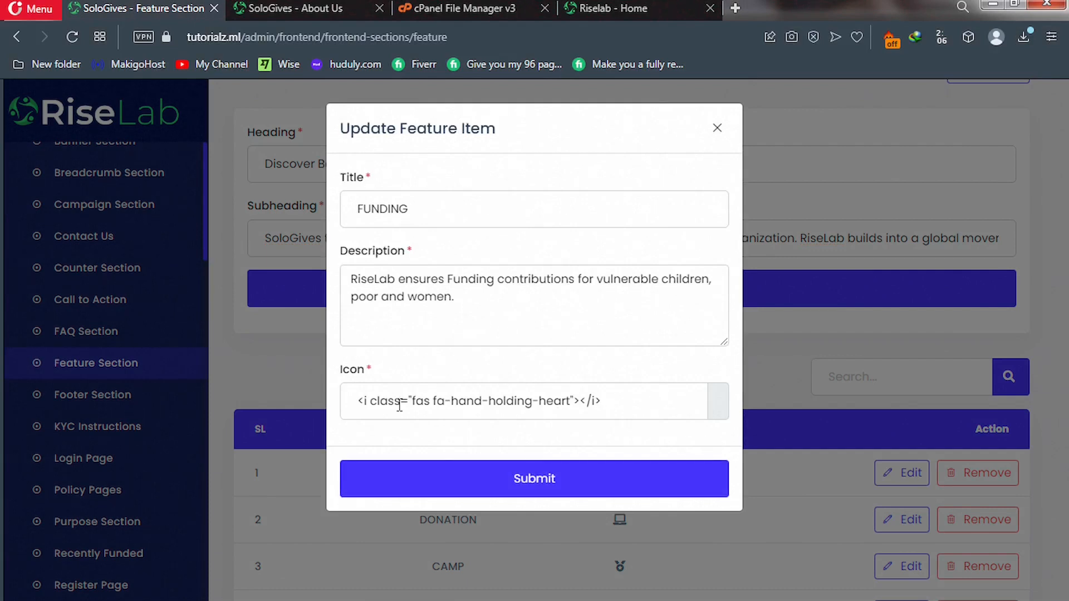
Change the FUNDING feature icon to the bell (fas fa-bell), submit, and view the live homepage.
{"action": "left_click", "coordinate": [360, 401]}
{"action": "key", "text": "shift+End"}
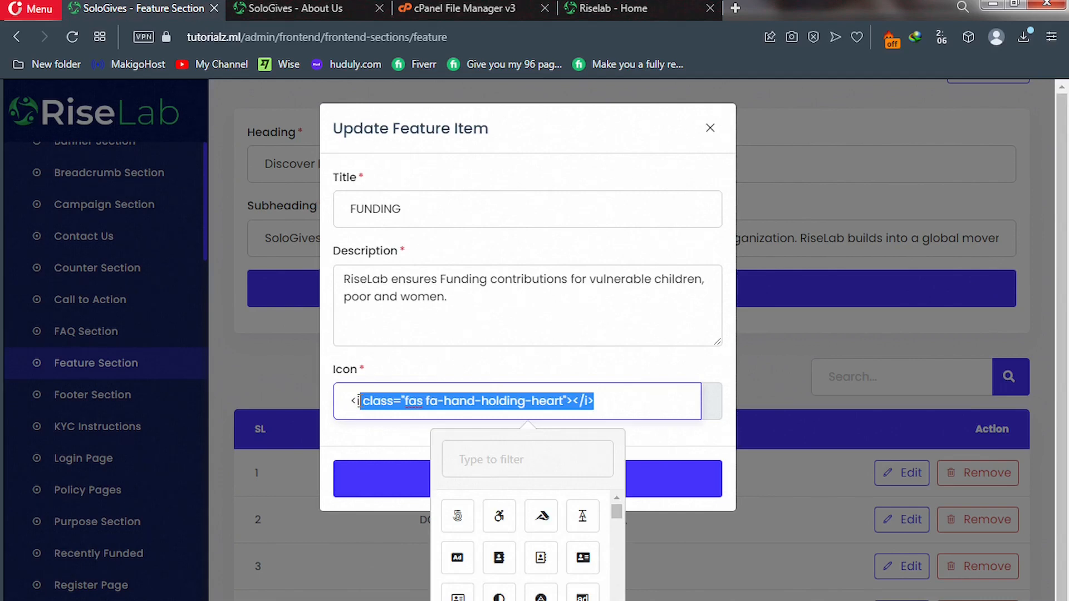
{"action": "scroll", "coordinate": [518, 520], "scroll_direction": "down", "scroll_amount": 3}
{"action": "scroll", "coordinate": [517, 535], "scroll_direction": "down", "scroll_amount": 2}
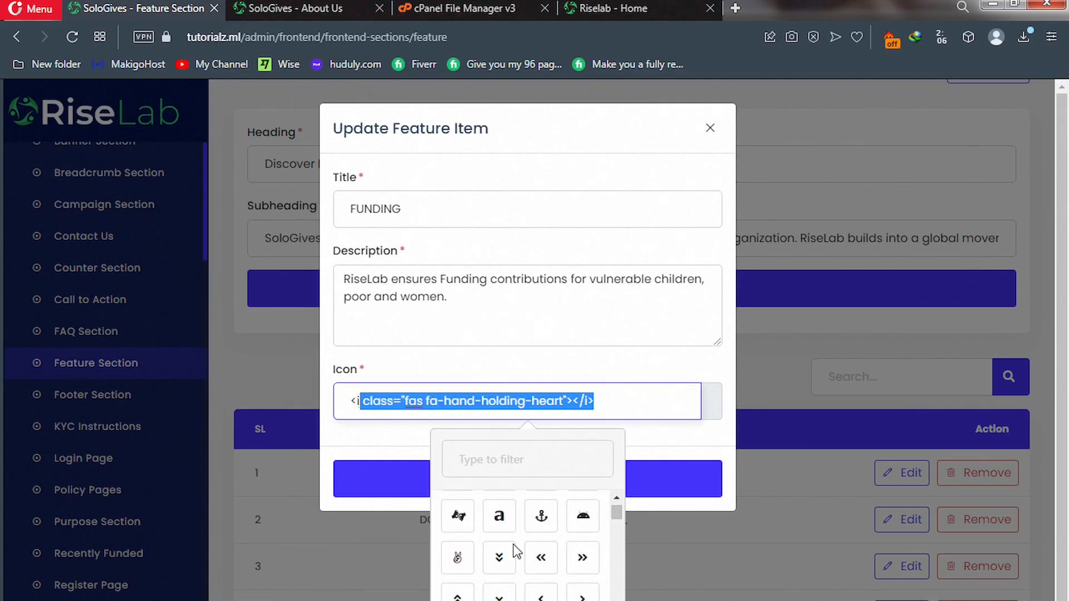
{"action": "scroll", "coordinate": [516, 554], "scroll_direction": "down", "scroll_amount": 6}
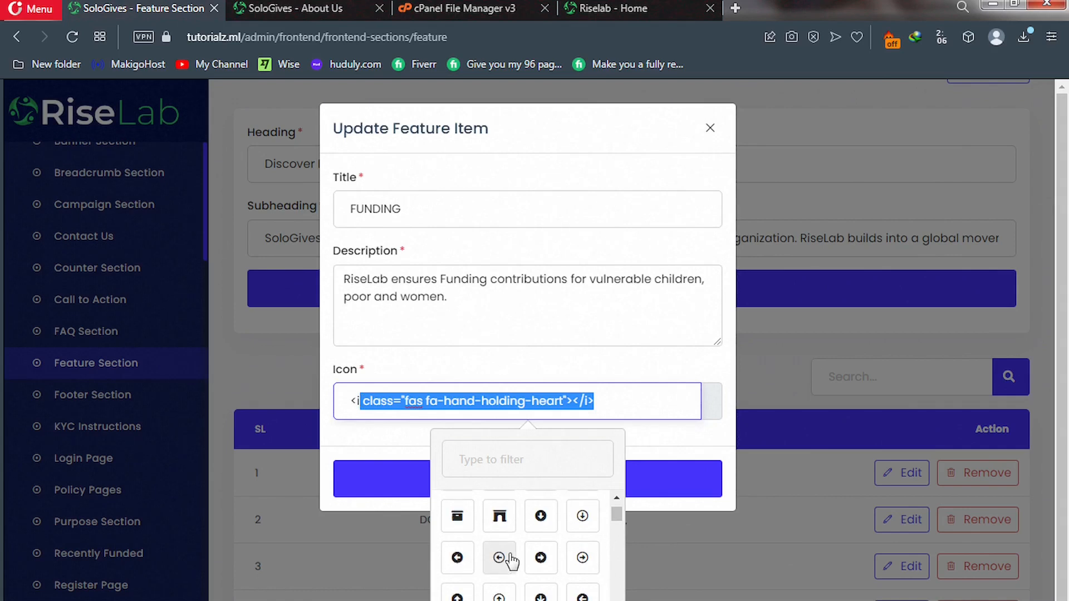
{"action": "scroll", "coordinate": [512, 561], "scroll_direction": "down", "scroll_amount": 5}
{"action": "scroll", "coordinate": [511, 562], "scroll_direction": "down", "scroll_amount": 3}
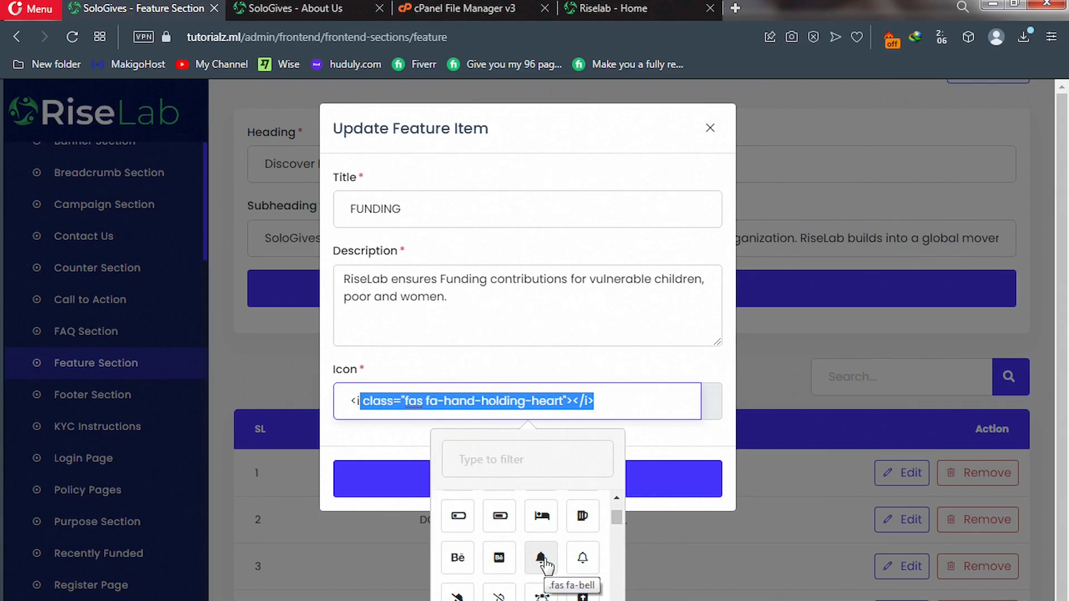
{"action": "left_click", "coordinate": [541, 559]}
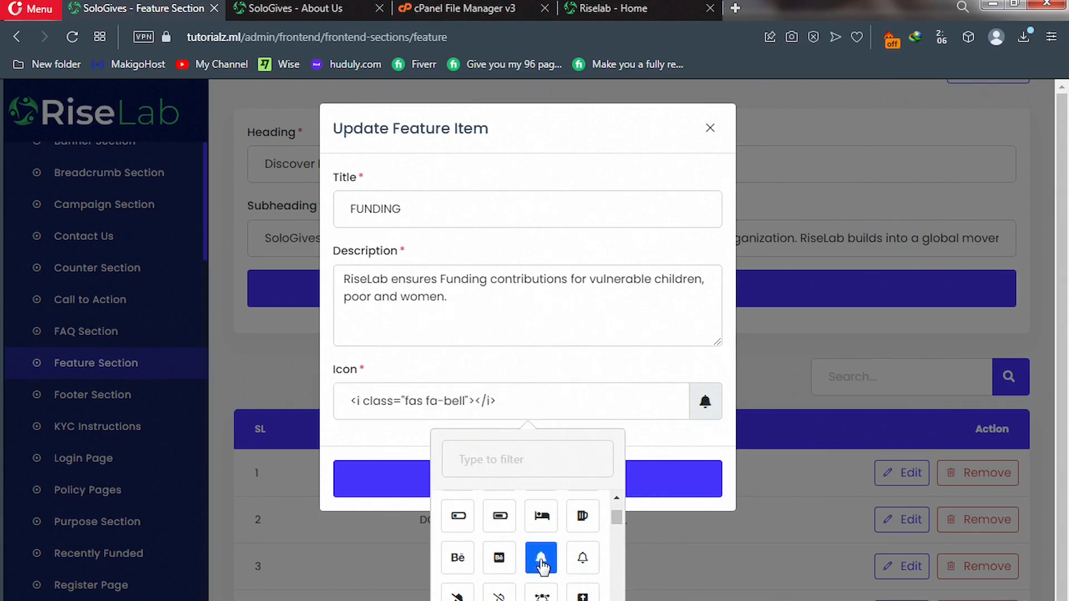
{"action": "left_click", "coordinate": [393, 480]}
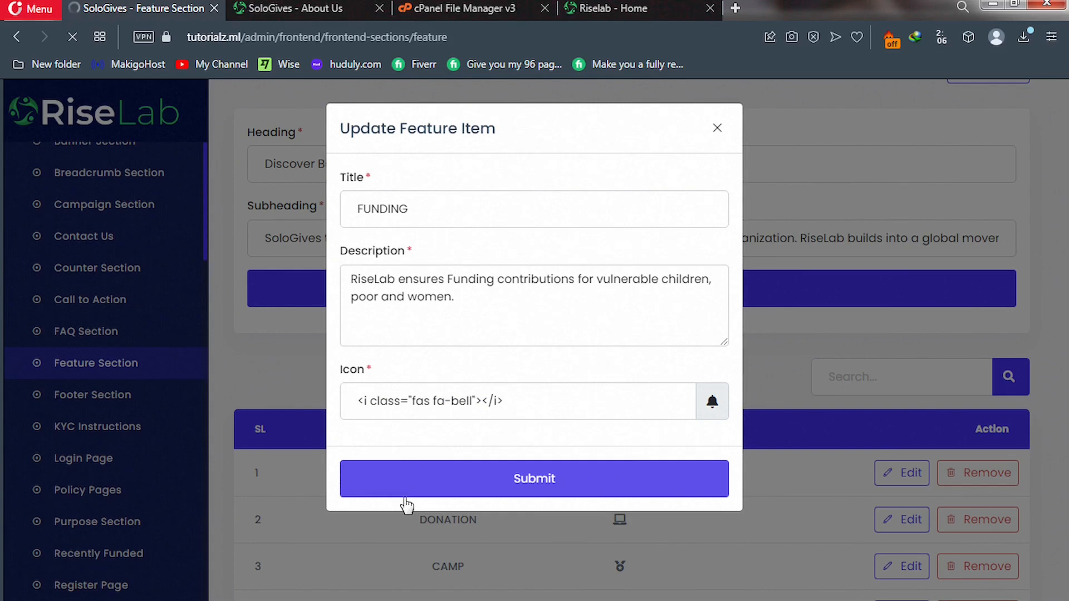
{"action": "left_click", "coordinate": [613, 8]}
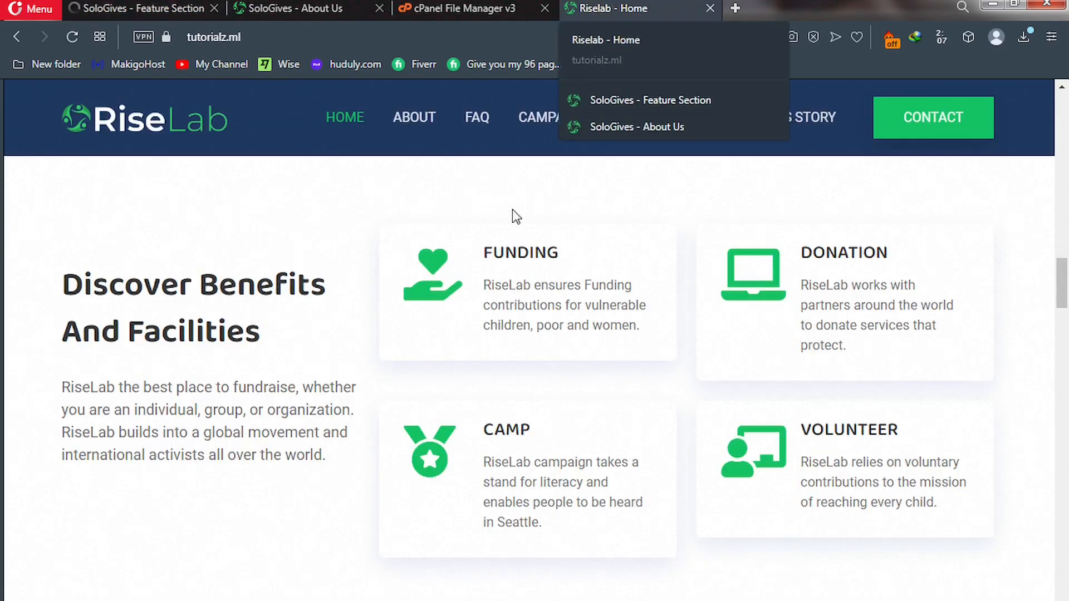
Review the homepage benefit cards and donation section, then reload the admin Feature Section tab.
{"action": "scroll", "coordinate": [431, 374], "scroll_direction": "down", "scroll_amount": 4}
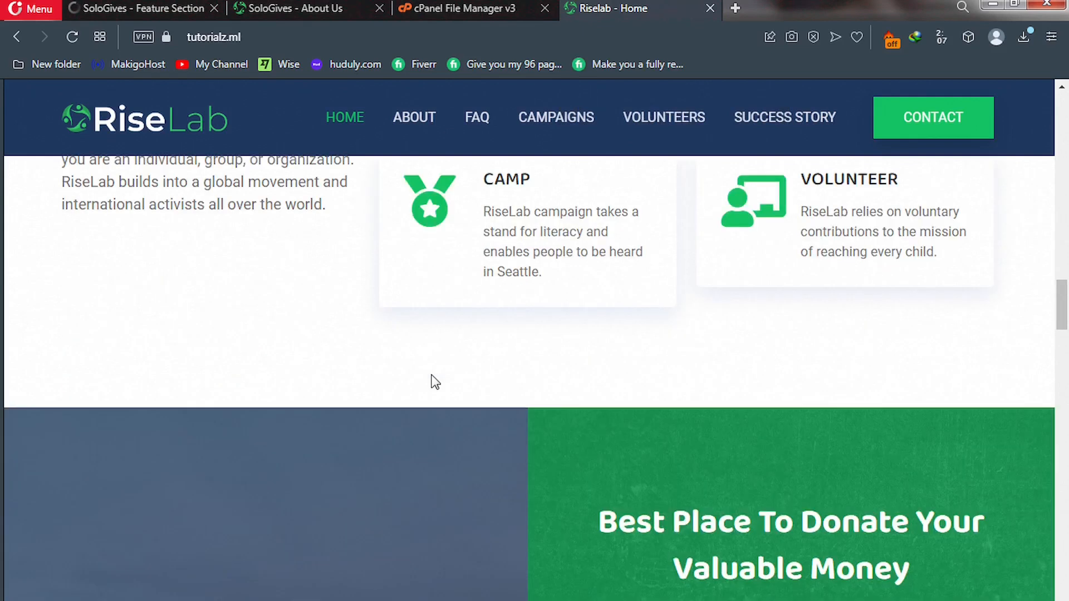
{"action": "scroll", "coordinate": [435, 382], "scroll_direction": "down", "scroll_amount": 5}
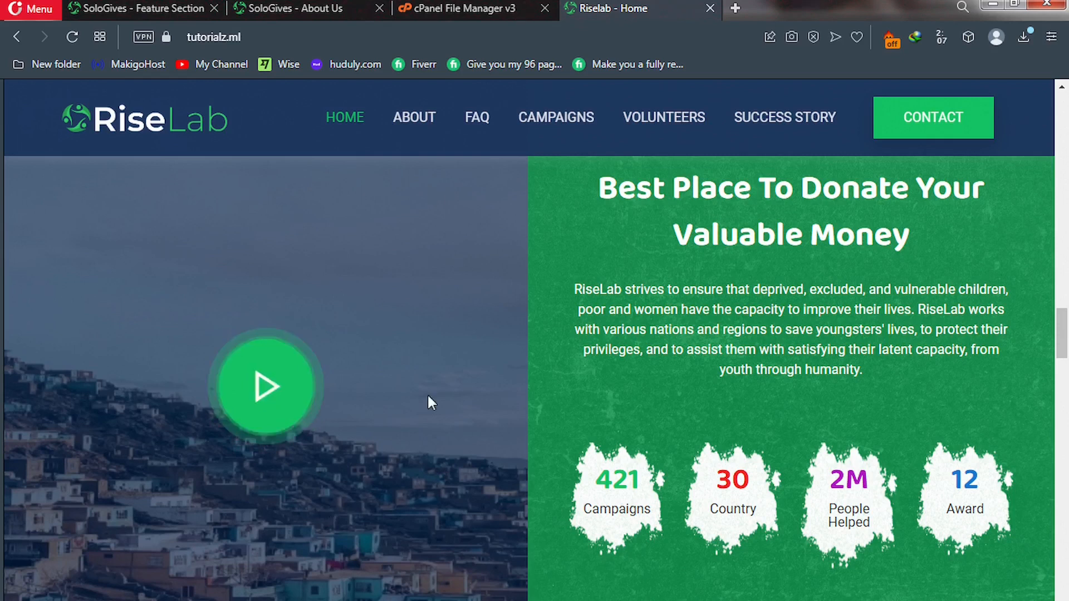
{"action": "left_click", "coordinate": [152, 10]}
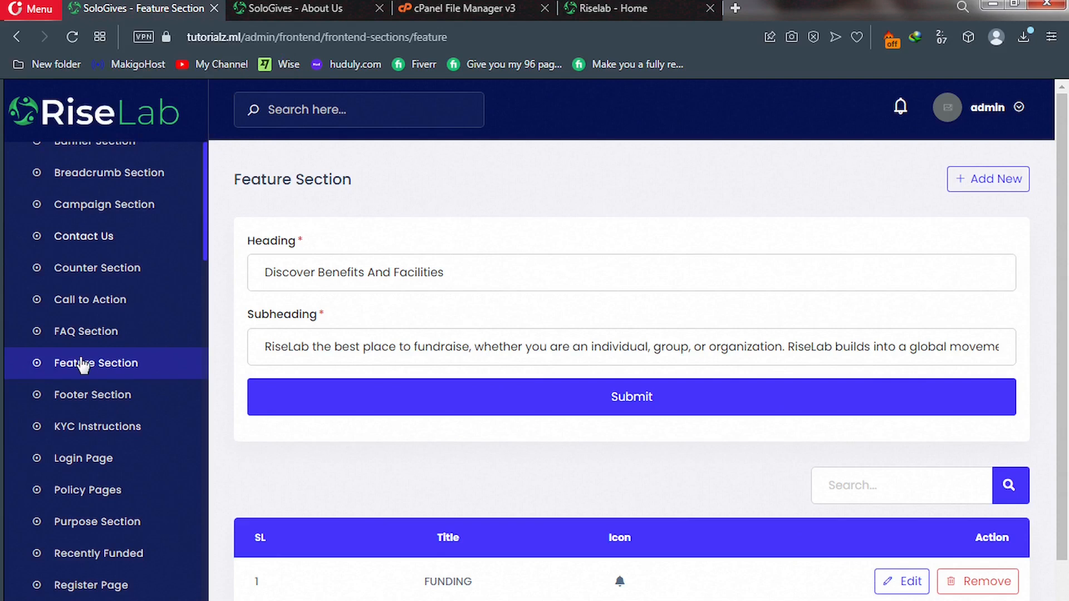
{"action": "left_click", "coordinate": [77, 273]}
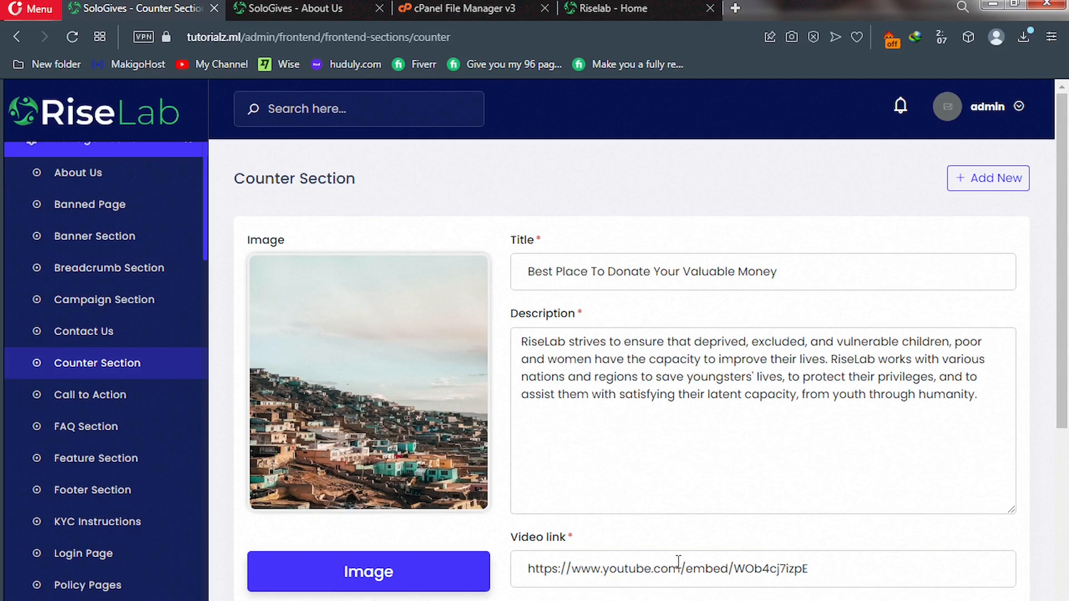
{"action": "scroll", "coordinate": [678, 562], "scroll_direction": "down", "scroll_amount": 7}
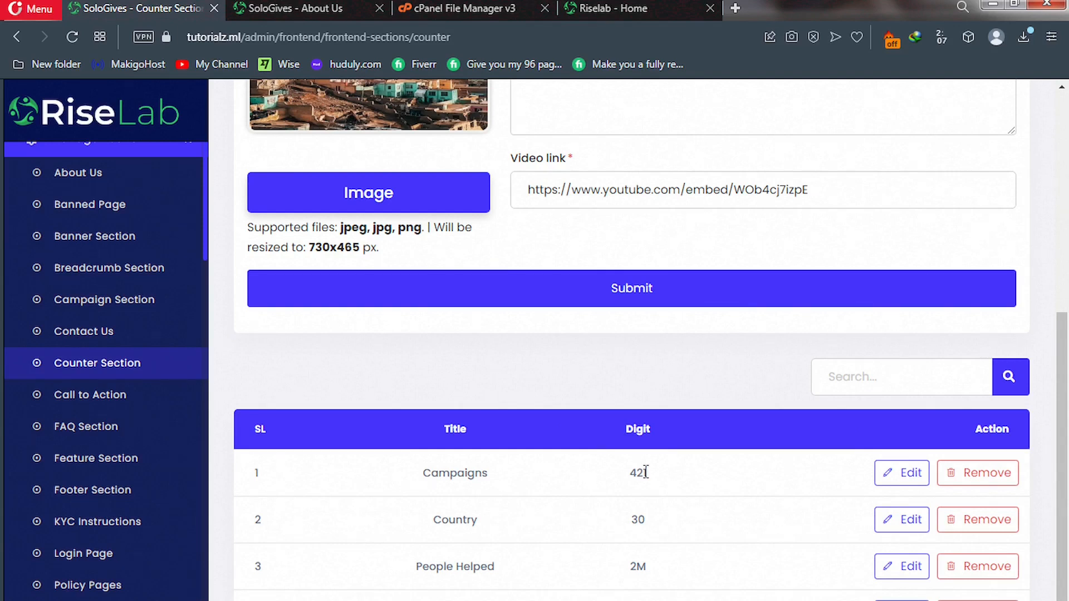
{"action": "left_click", "coordinate": [597, 12]}
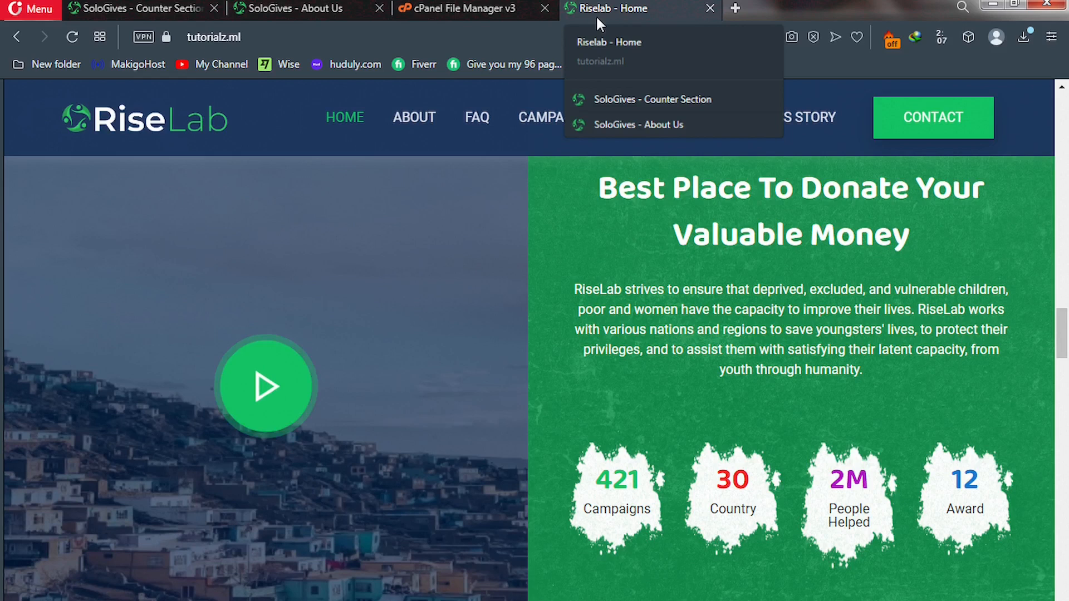
{"action": "left_click", "coordinate": [133, 9]}
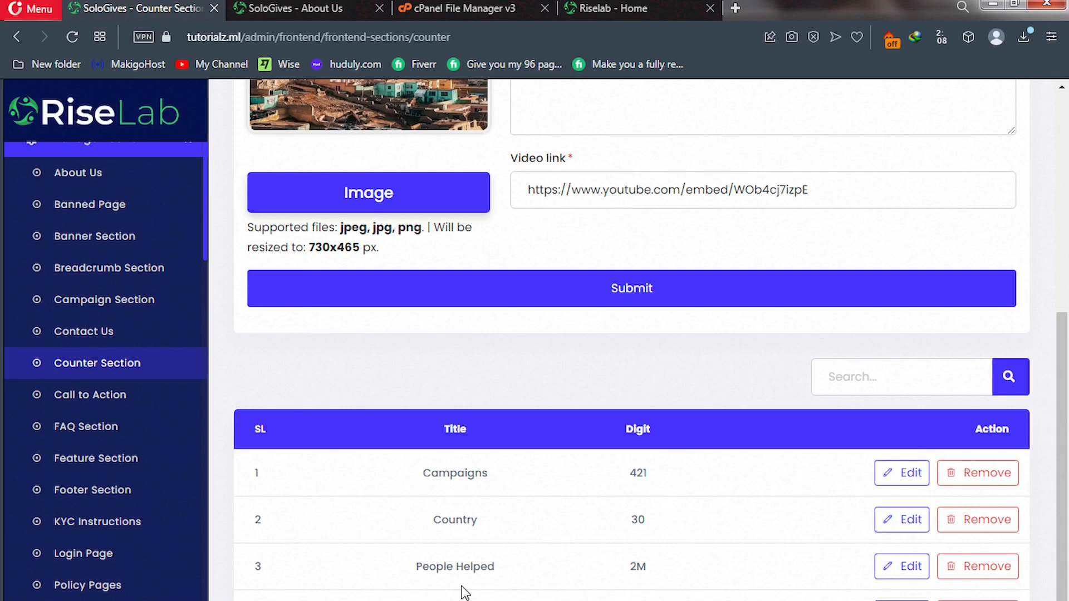
{"action": "scroll", "coordinate": [440, 556], "scroll_direction": "up", "scroll_amount": 6}
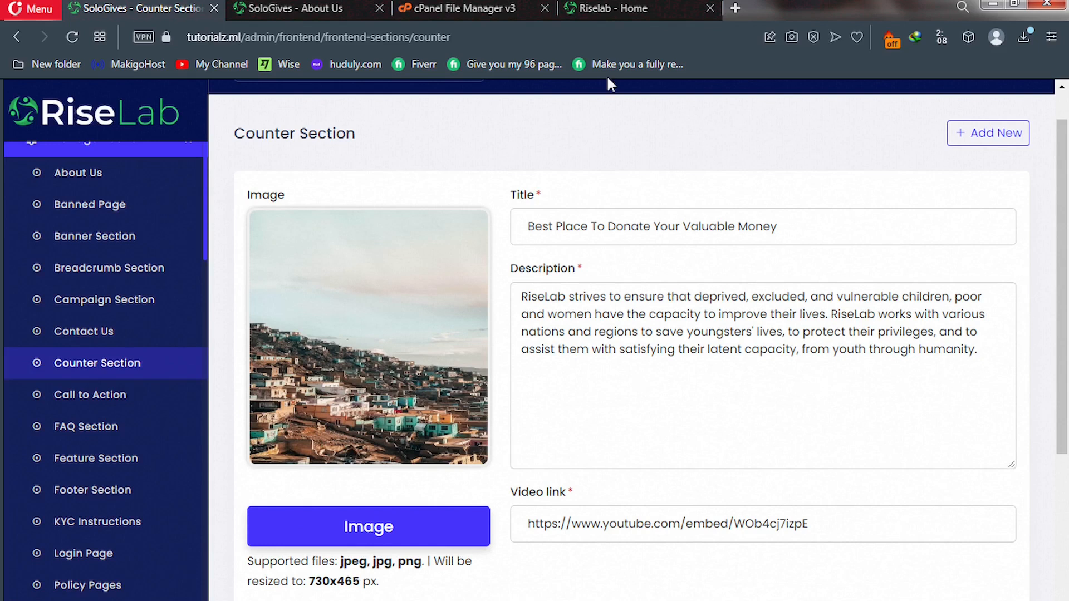
{"action": "left_click", "coordinate": [610, 8]}
{"action": "scroll", "coordinate": [416, 326], "scroll_direction": "down", "scroll_amount": 10}
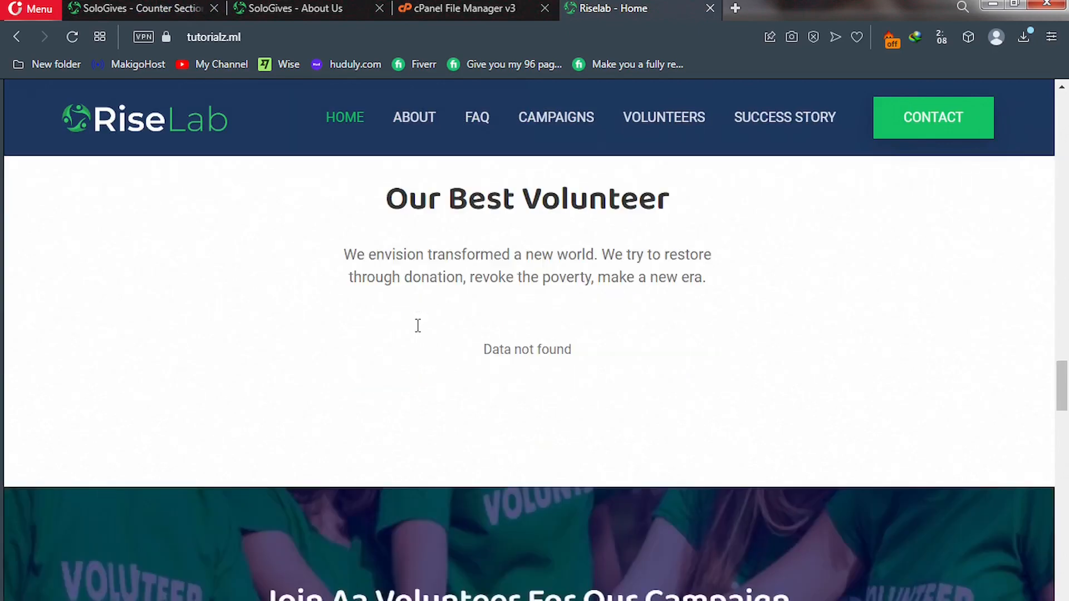
{"action": "scroll", "coordinate": [417, 326], "scroll_direction": "down", "scroll_amount": 3}
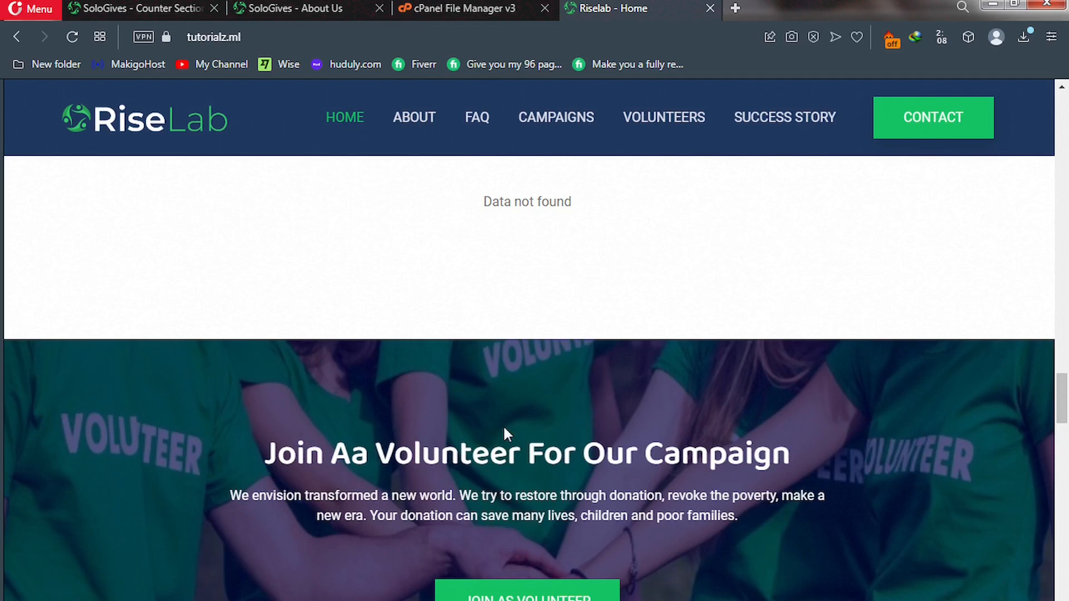
{"action": "left_click", "coordinate": [119, 4]}
{"action": "scroll", "coordinate": [634, 334], "scroll_direction": "up", "scroll_amount": 1}
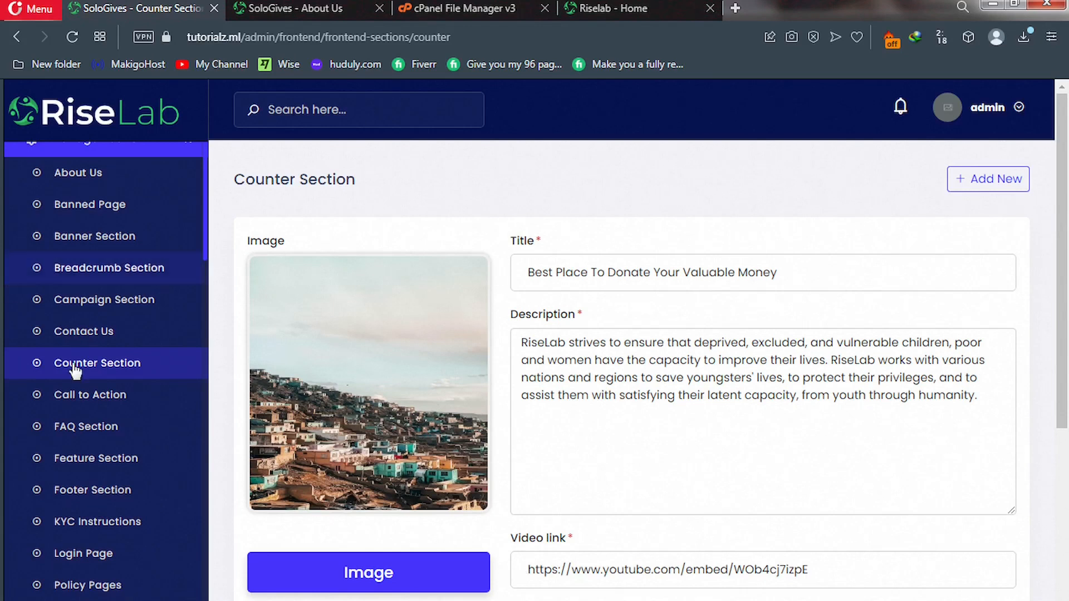
Open the Call to Action settings and compare with the homepage 'Join Aa Volunteer' banner.
{"action": "left_click", "coordinate": [99, 400]}
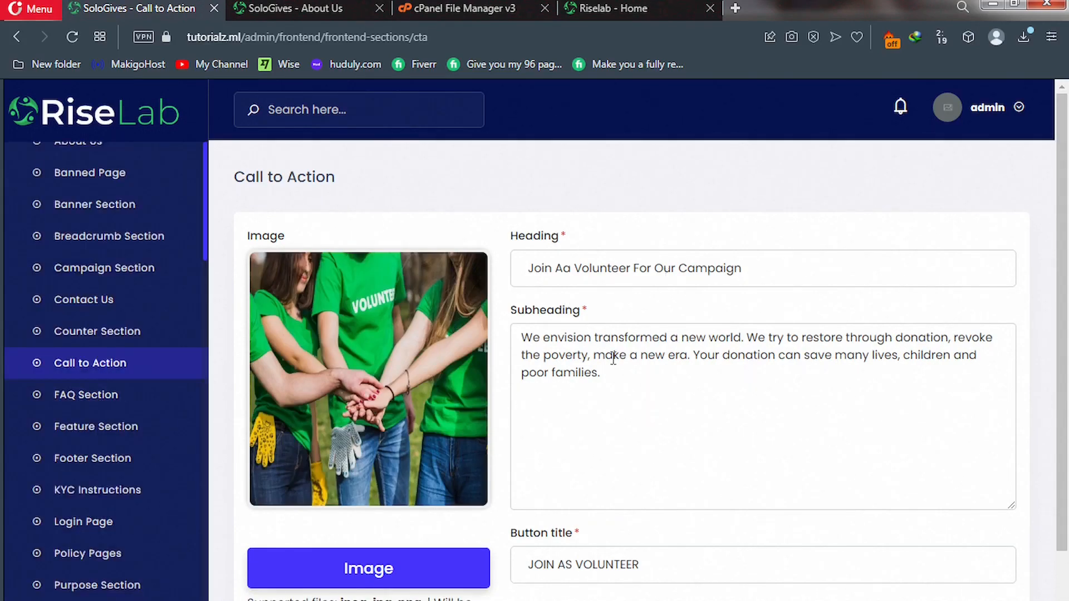
{"action": "scroll", "coordinate": [630, 422], "scroll_direction": "down", "scroll_amount": 2}
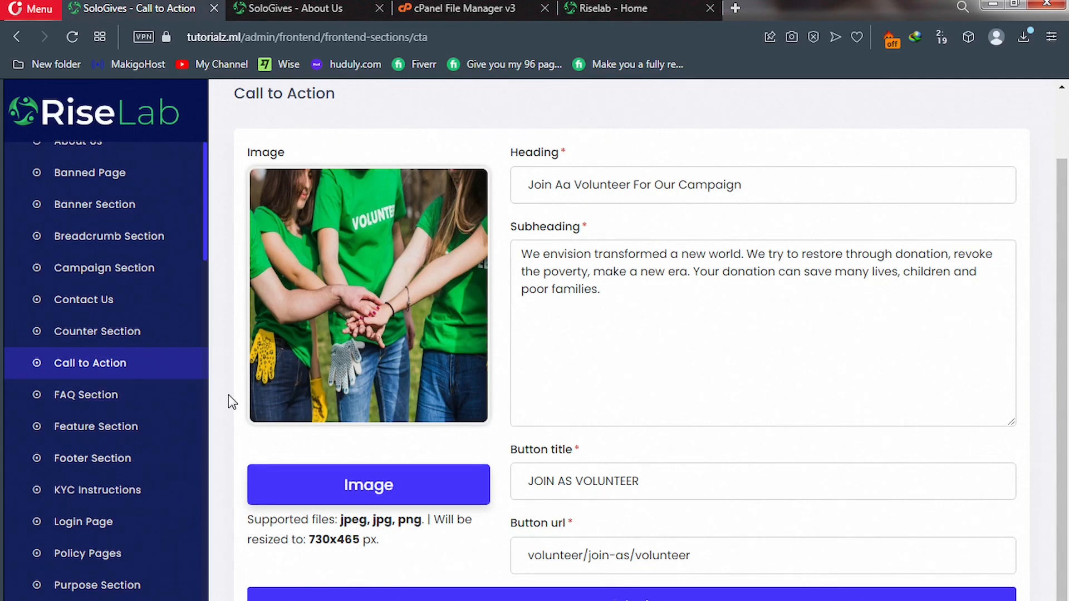
{"action": "left_click", "coordinate": [610, 6]}
{"action": "scroll", "coordinate": [479, 233], "scroll_direction": "up", "scroll_amount": 10}
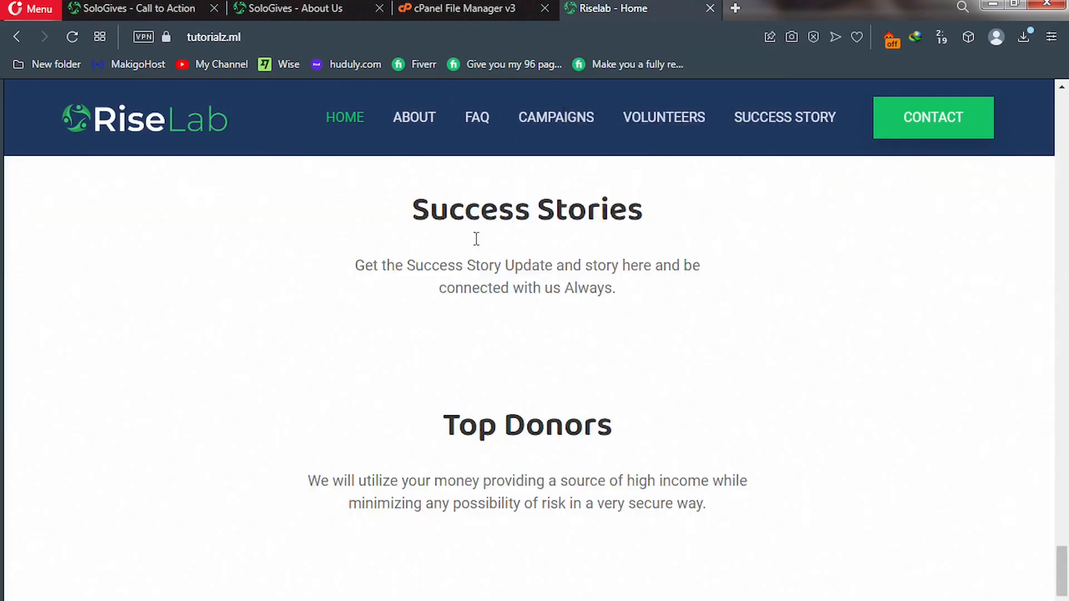
{"action": "scroll", "coordinate": [476, 245], "scroll_direction": "up", "scroll_amount": 2}
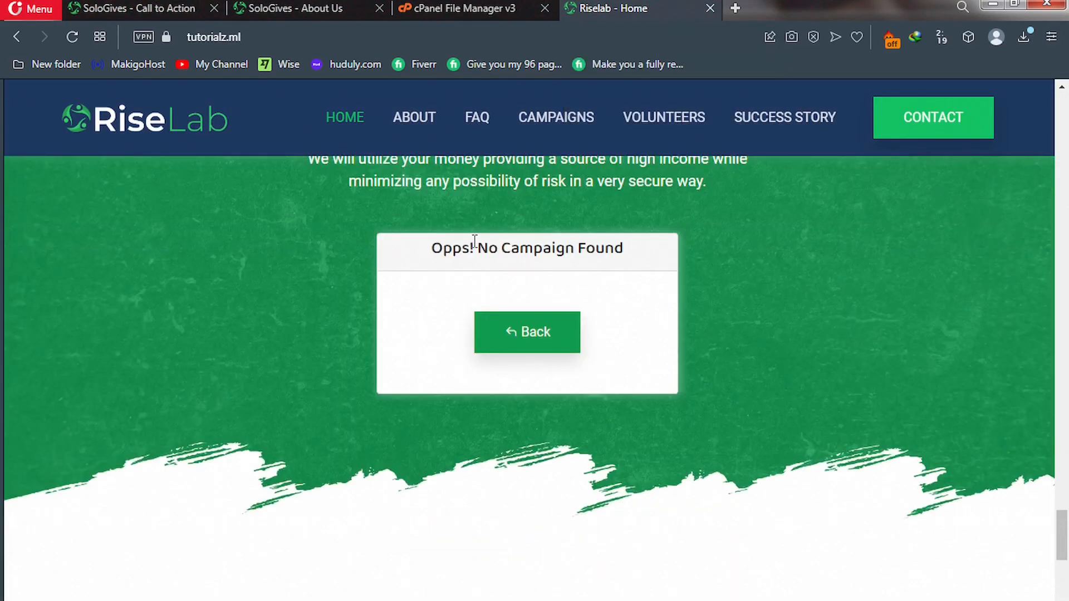
{"action": "scroll", "coordinate": [475, 241], "scroll_direction": "up", "scroll_amount": 8}
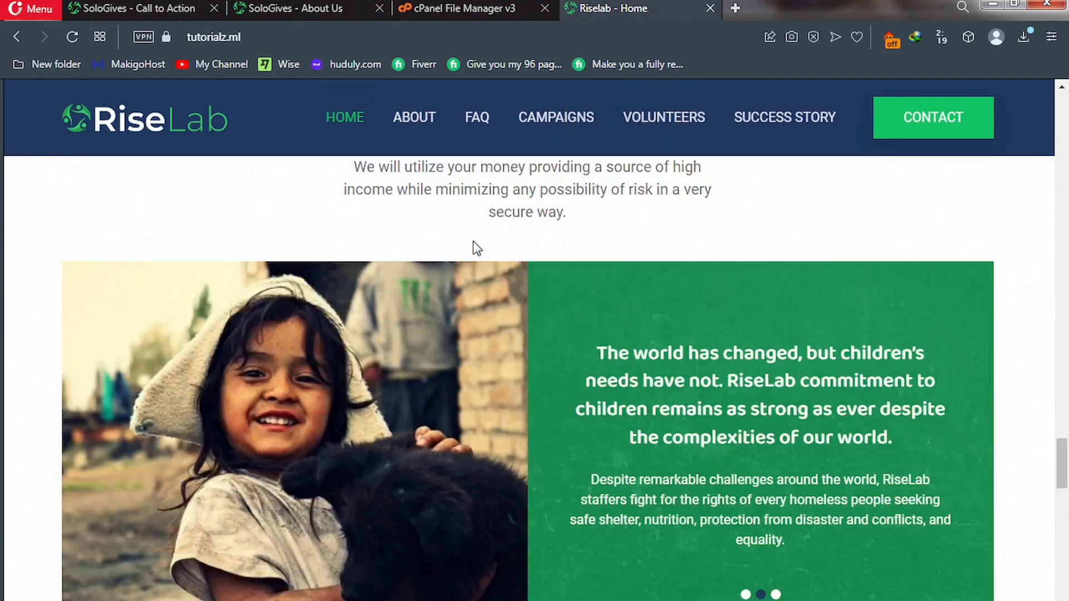
{"action": "scroll", "coordinate": [474, 247], "scroll_direction": "up", "scroll_amount": 10}
{"action": "scroll", "coordinate": [476, 245], "scroll_direction": "down", "scroll_amount": 9}
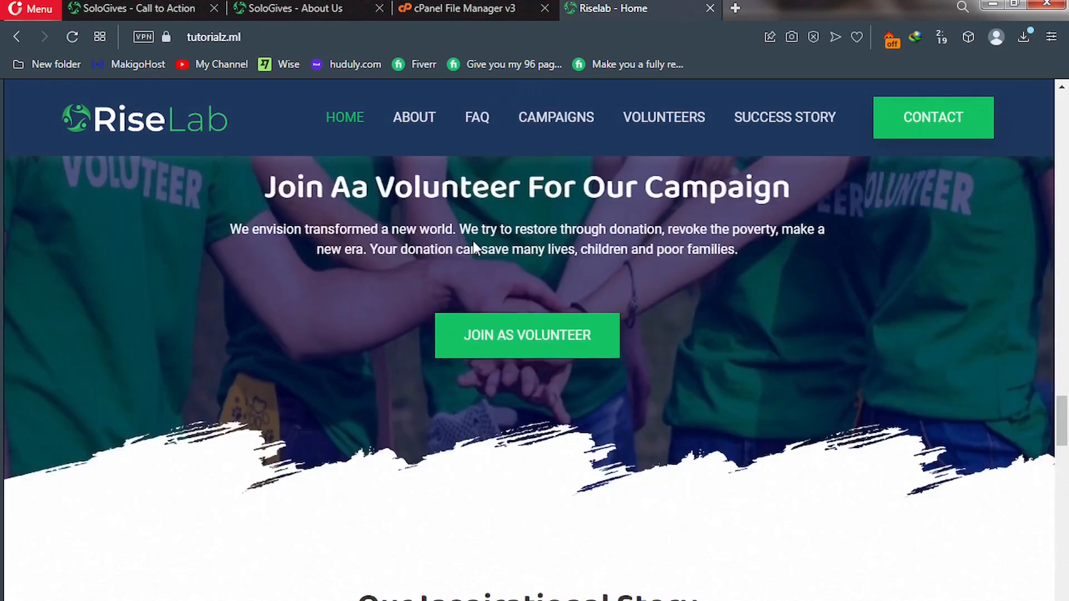
{"action": "scroll", "coordinate": [473, 241], "scroll_direction": "down", "scroll_amount": 6}
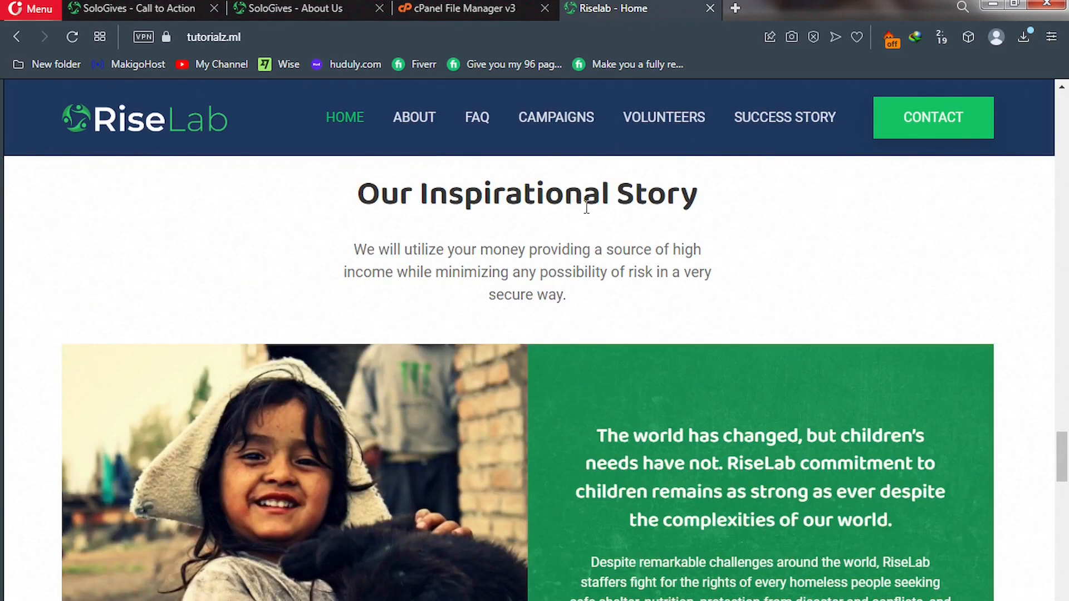
Return to the Call to Action admin form and scroll down through it.
{"action": "left_click", "coordinate": [151, 8]}
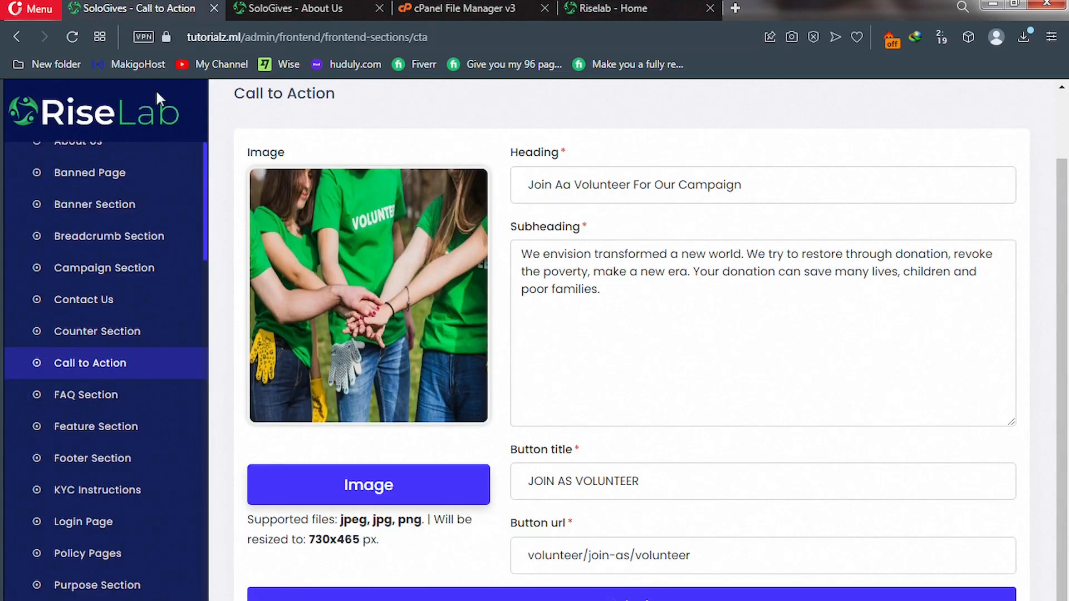
{"action": "scroll", "coordinate": [81, 474], "scroll_direction": "down", "scroll_amount": 5}
{"action": "scroll", "coordinate": [81, 474], "scroll_direction": "down", "scroll_amount": 8}
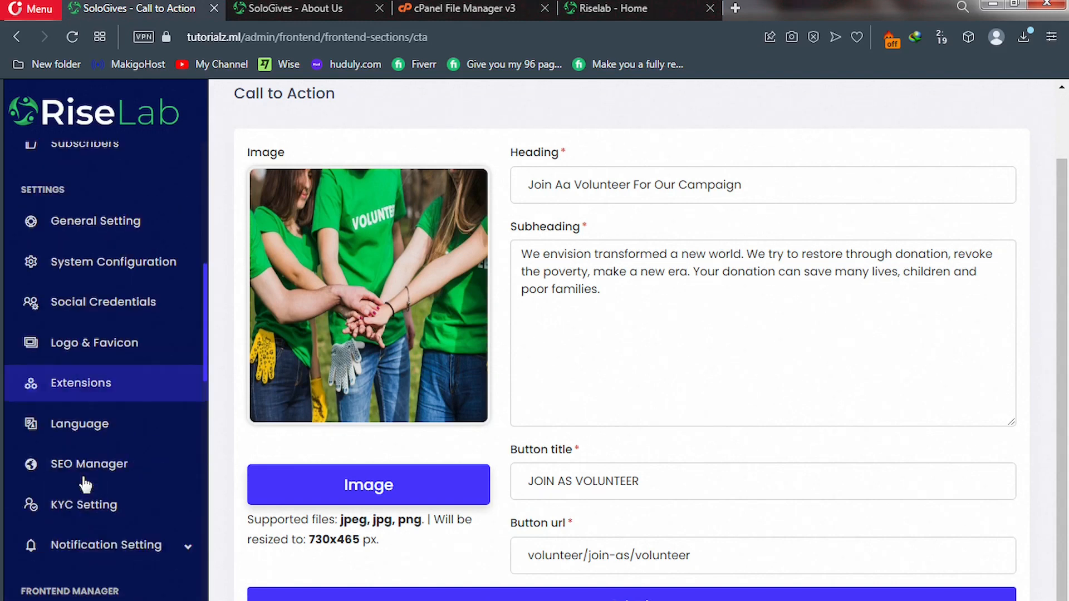
{"action": "scroll", "coordinate": [84, 485], "scroll_direction": "down", "scroll_amount": 15}
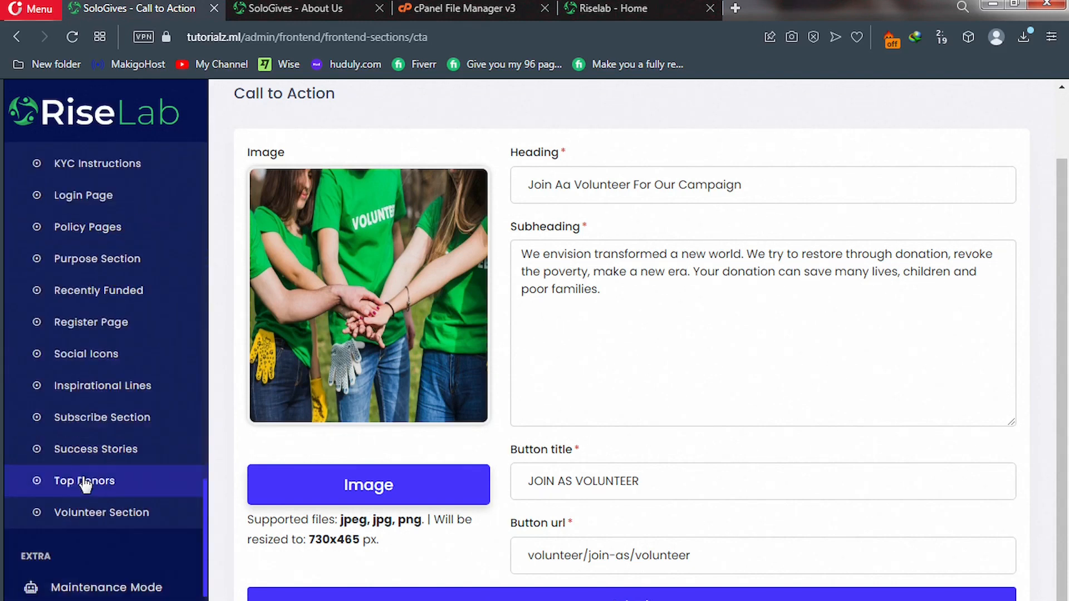
{"action": "scroll", "coordinate": [85, 484], "scroll_direction": "down", "scroll_amount": 2}
Open Inspirational Lines, compare with the homepage story carousel, and scroll to its item table.
{"action": "left_click", "coordinate": [103, 379]}
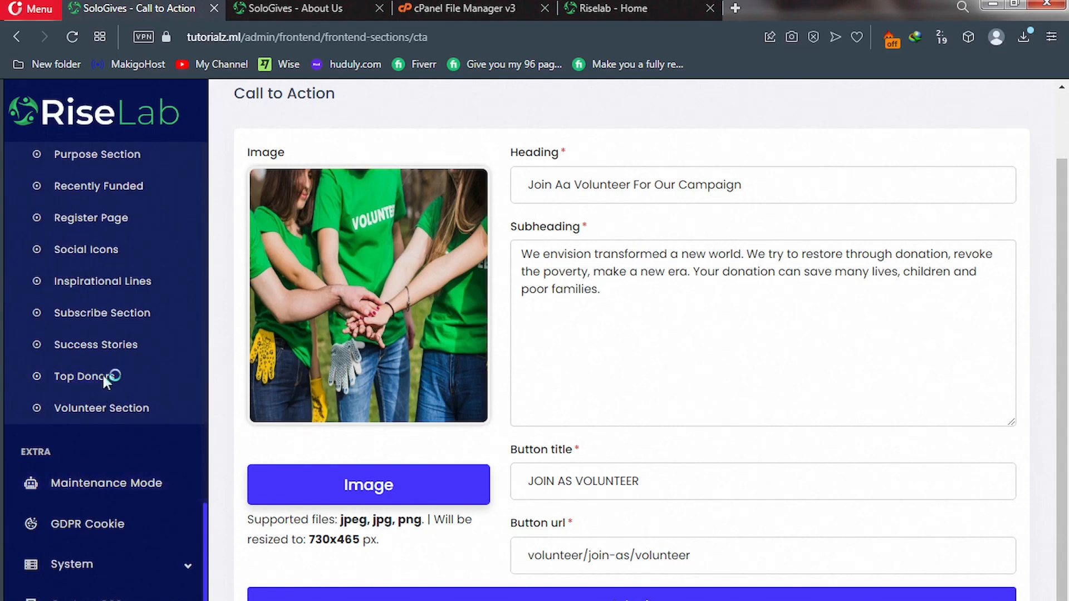
{"action": "left_click", "coordinate": [104, 284]}
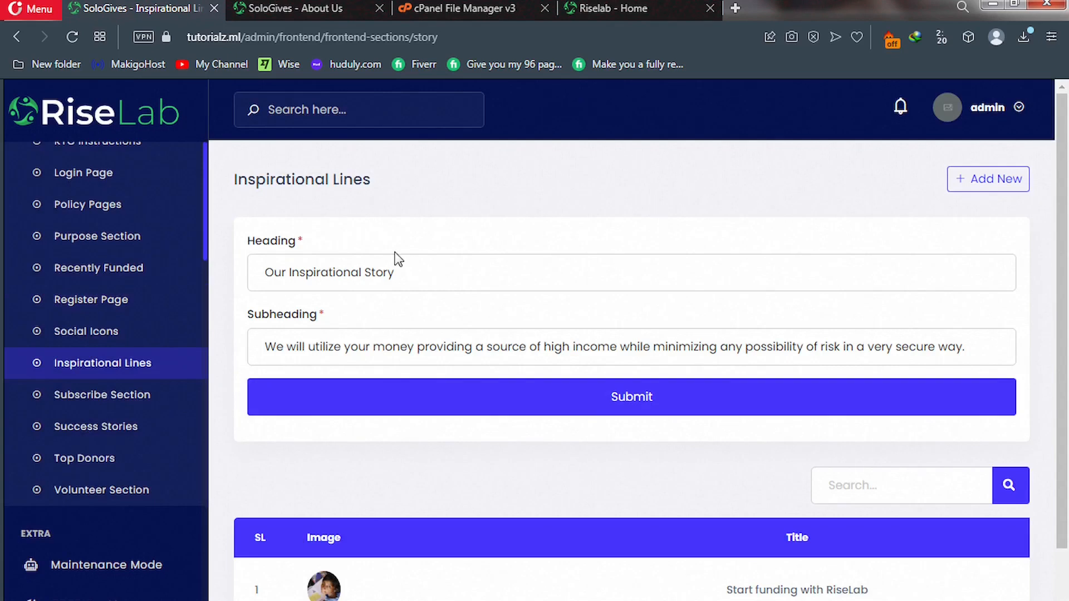
{"action": "left_click", "coordinate": [608, 11]}
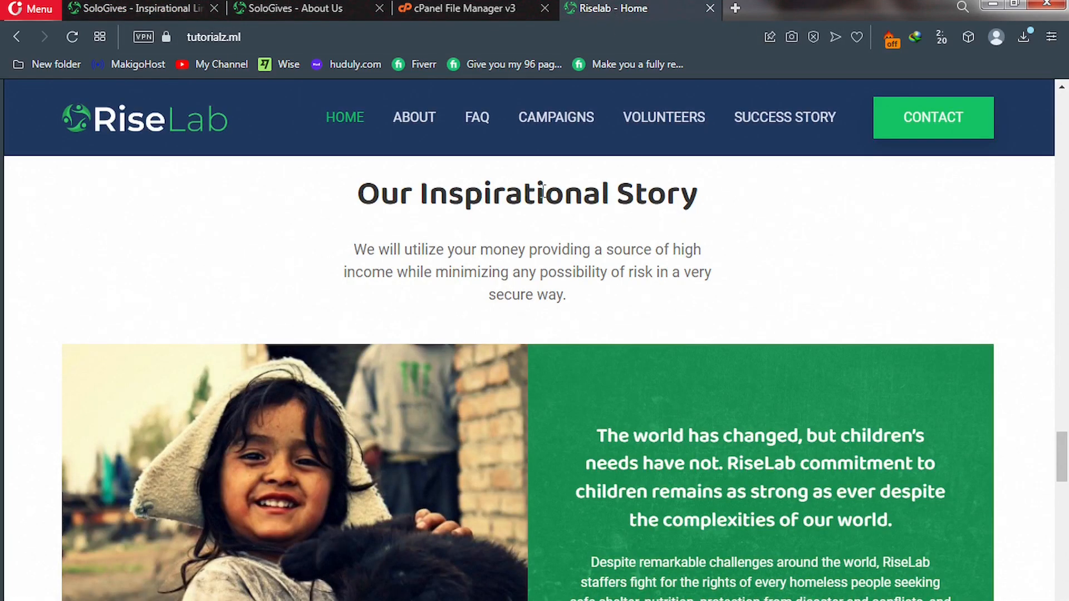
{"action": "scroll", "coordinate": [408, 367], "scroll_direction": "down", "scroll_amount": 2}
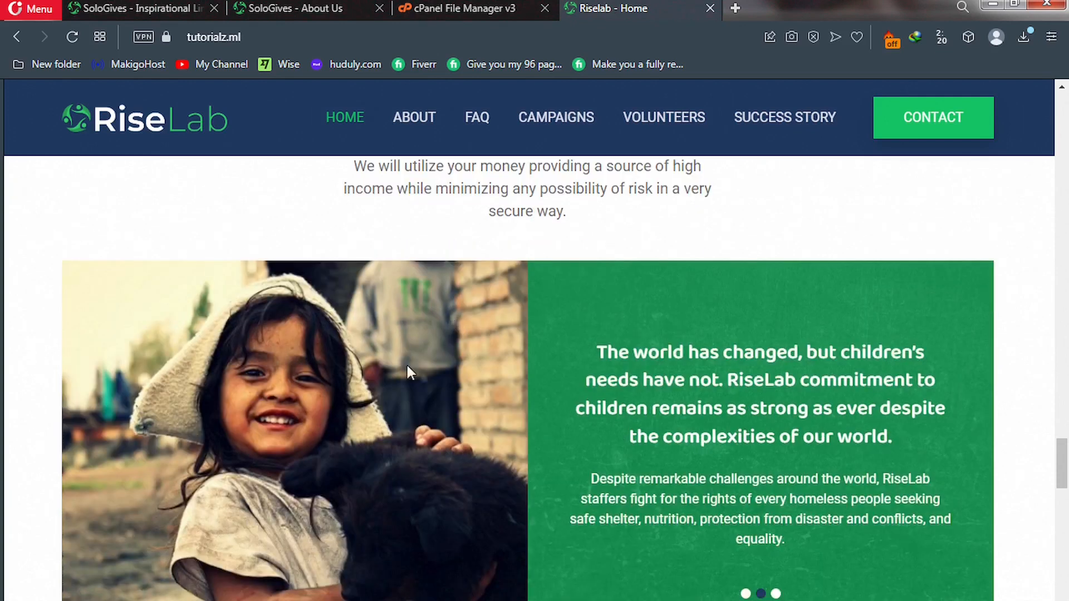
{"action": "left_click", "coordinate": [746, 594]}
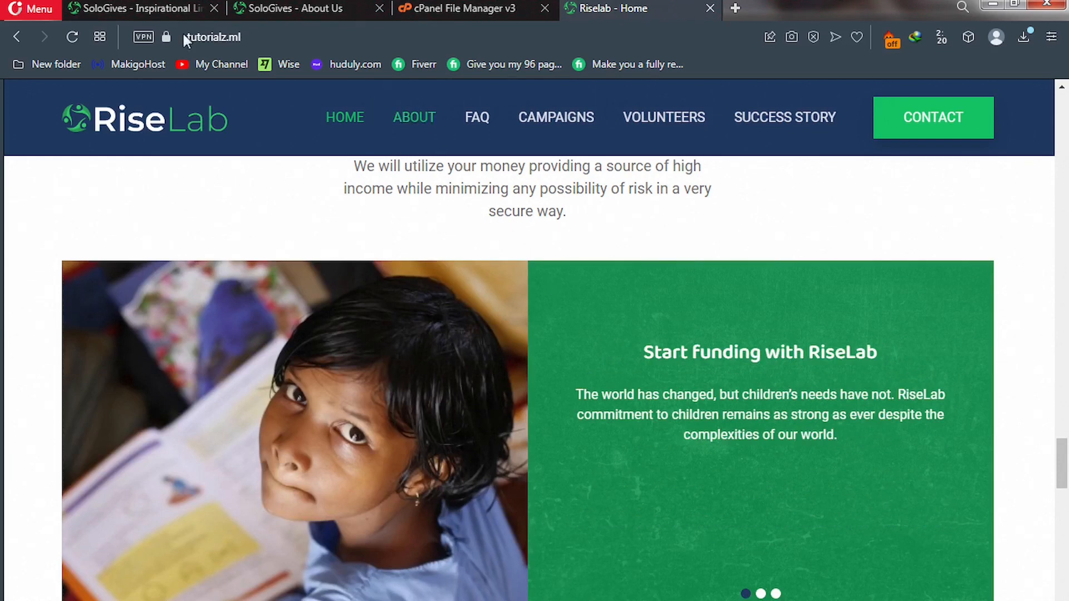
{"action": "left_click", "coordinate": [154, 7]}
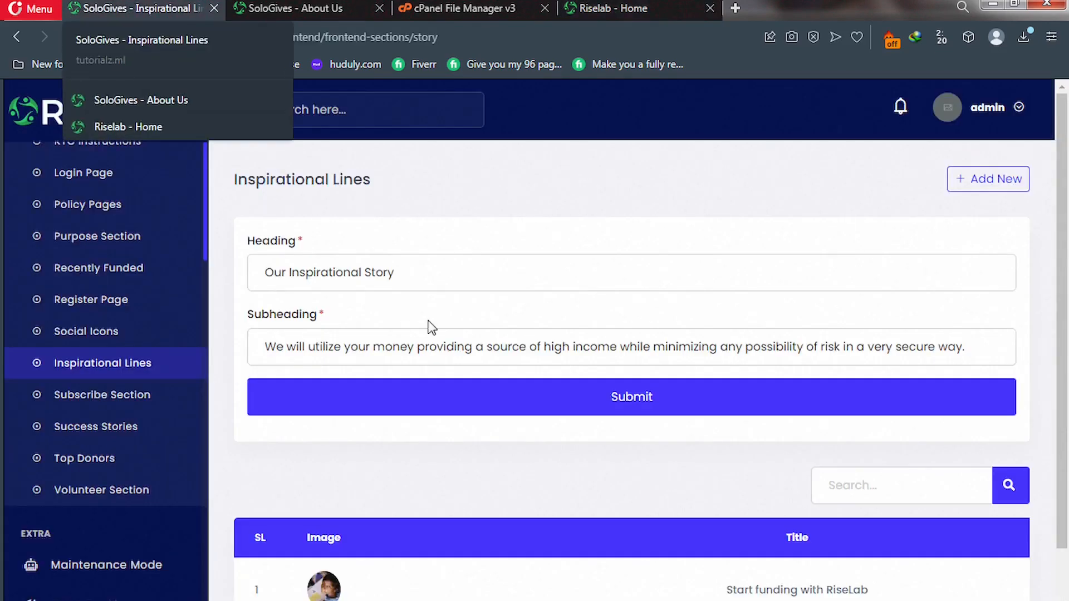
{"action": "scroll", "coordinate": [437, 342], "scroll_direction": "down", "scroll_amount": 3}
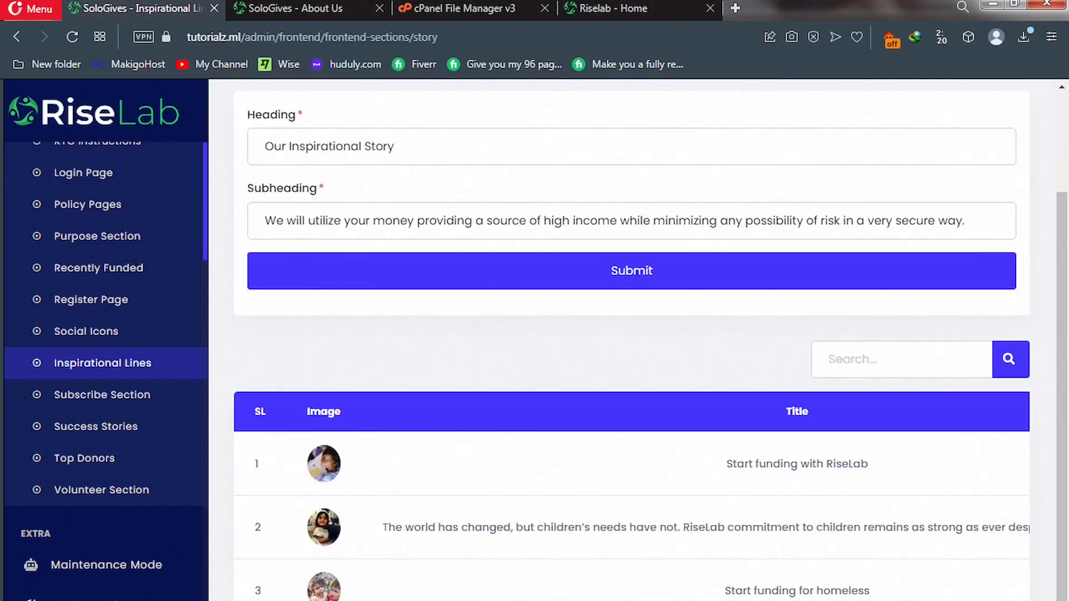
Edit story item 1, replacing RiseLab with SoloGives in its title, and submit the change.
{"action": "scroll", "coordinate": [632, 501], "scroll_direction": "right", "scroll_amount": 6}
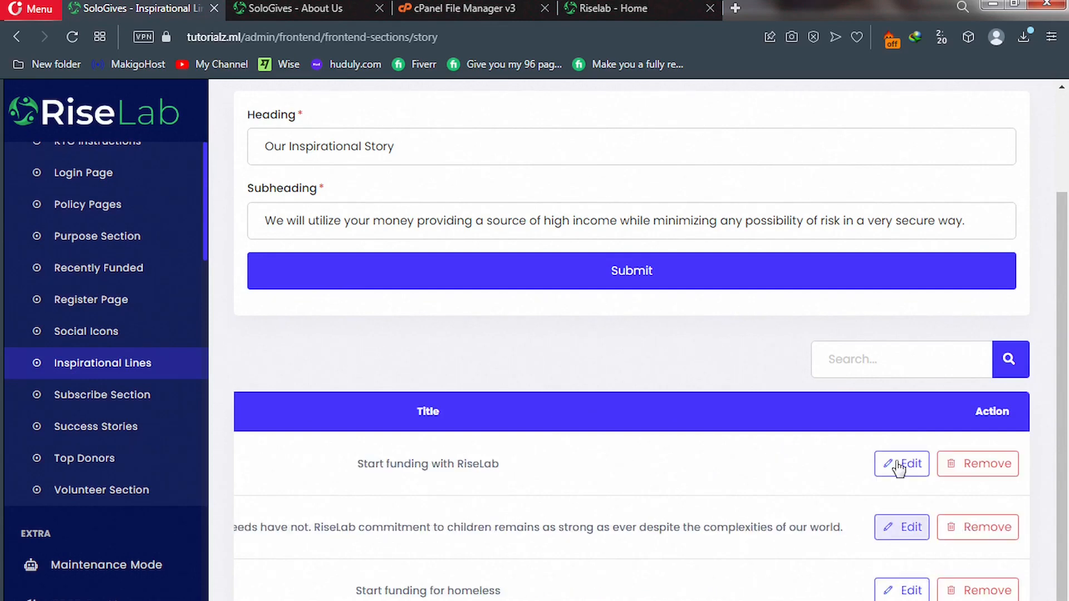
{"action": "left_click", "coordinate": [896, 472]}
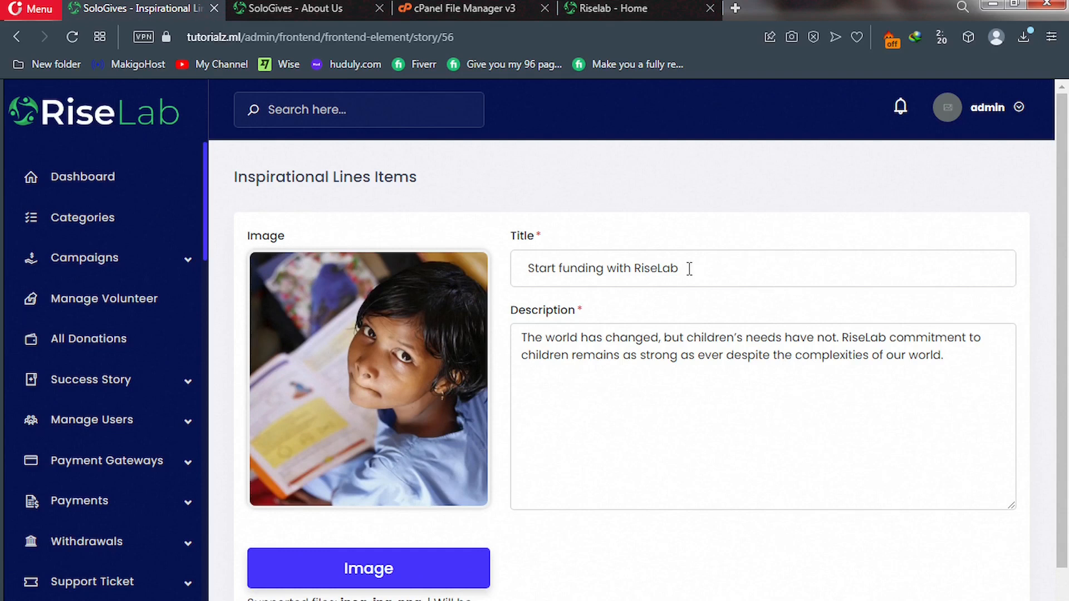
{"action": "double_click", "coordinate": [638, 265]}
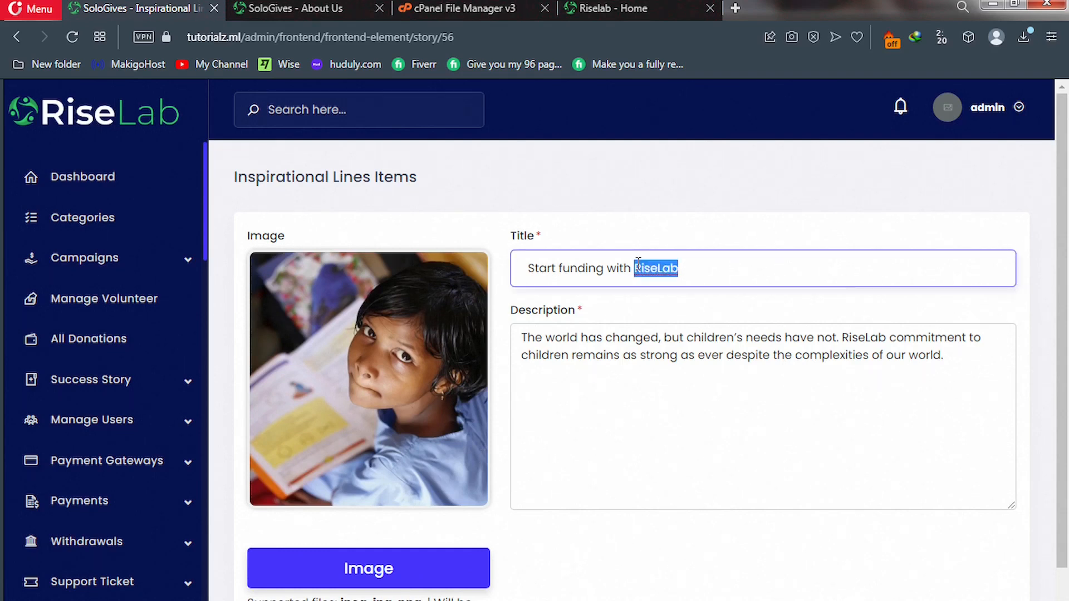
{"action": "type", "text": "SoloGives"}
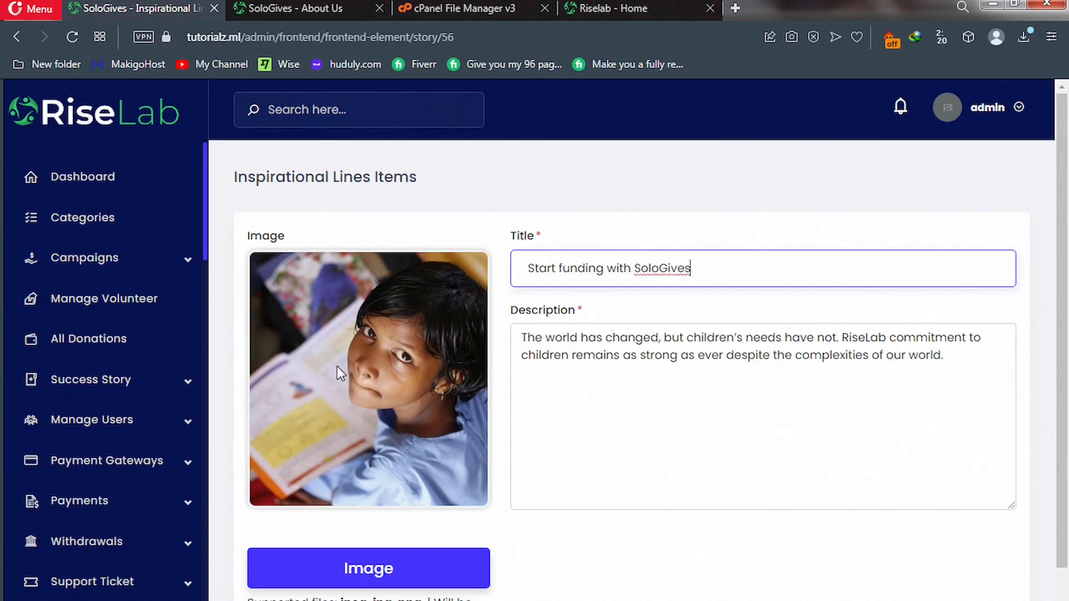
{"action": "scroll", "coordinate": [329, 372], "scroll_direction": "down", "scroll_amount": 1}
{"action": "scroll", "coordinate": [325, 383], "scroll_direction": "down", "scroll_amount": 2}
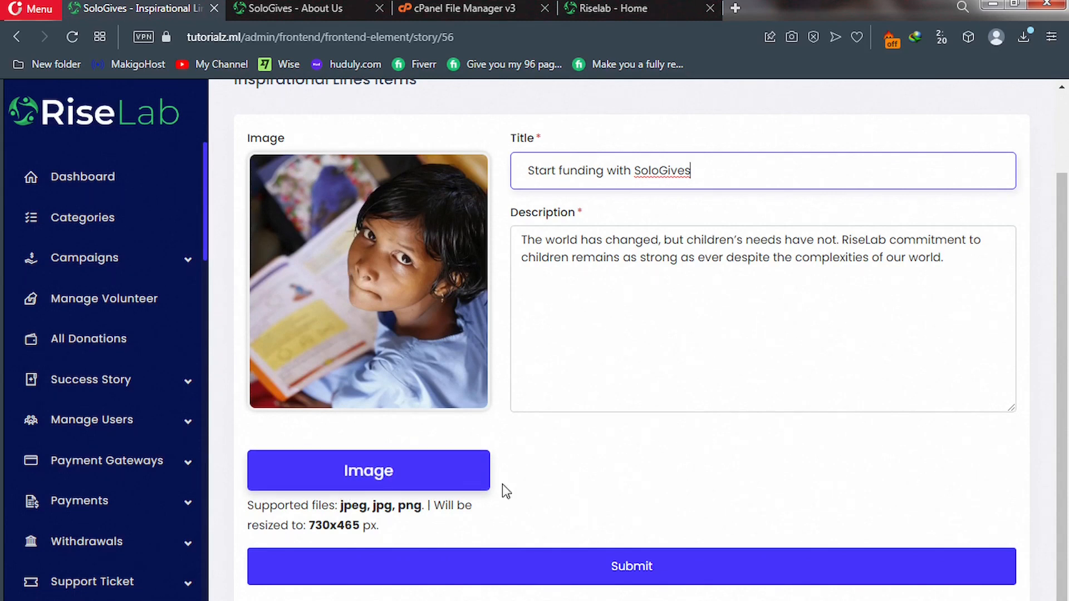
{"action": "left_click", "coordinate": [516, 578]}
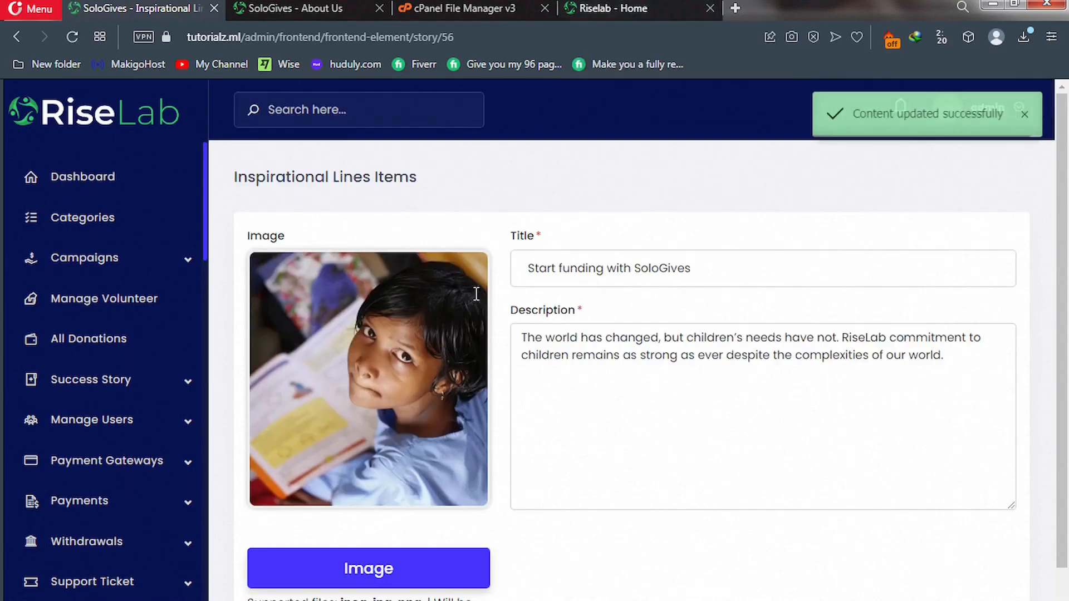
{"action": "key", "text": "ctrl+Tab"}
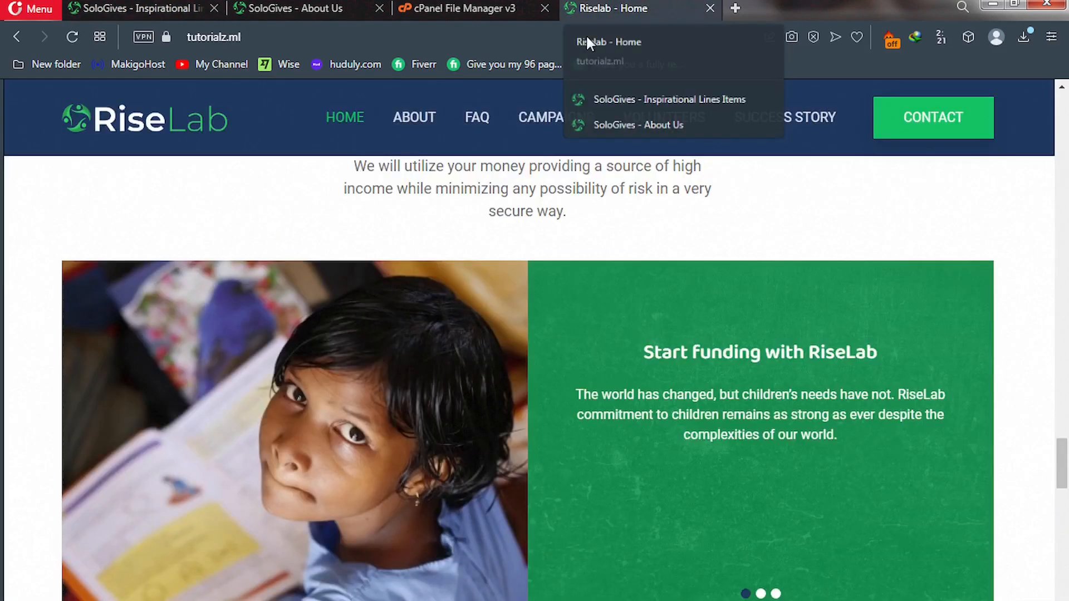
{"action": "scroll", "coordinate": [456, 316], "scroll_direction": "down", "scroll_amount": 1}
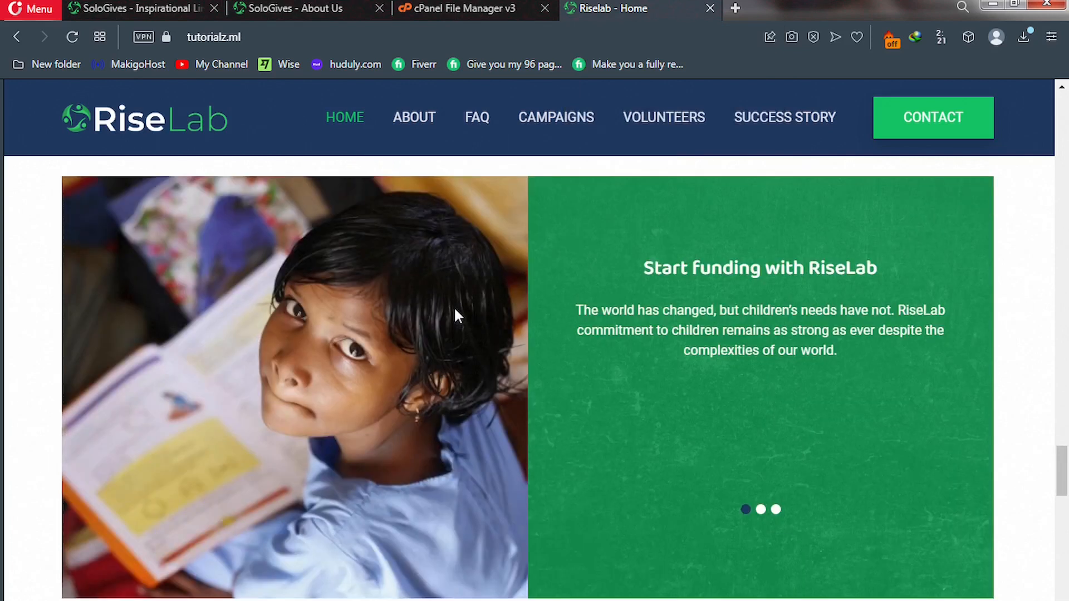
{"action": "scroll", "coordinate": [455, 316], "scroll_direction": "down", "scroll_amount": 8}
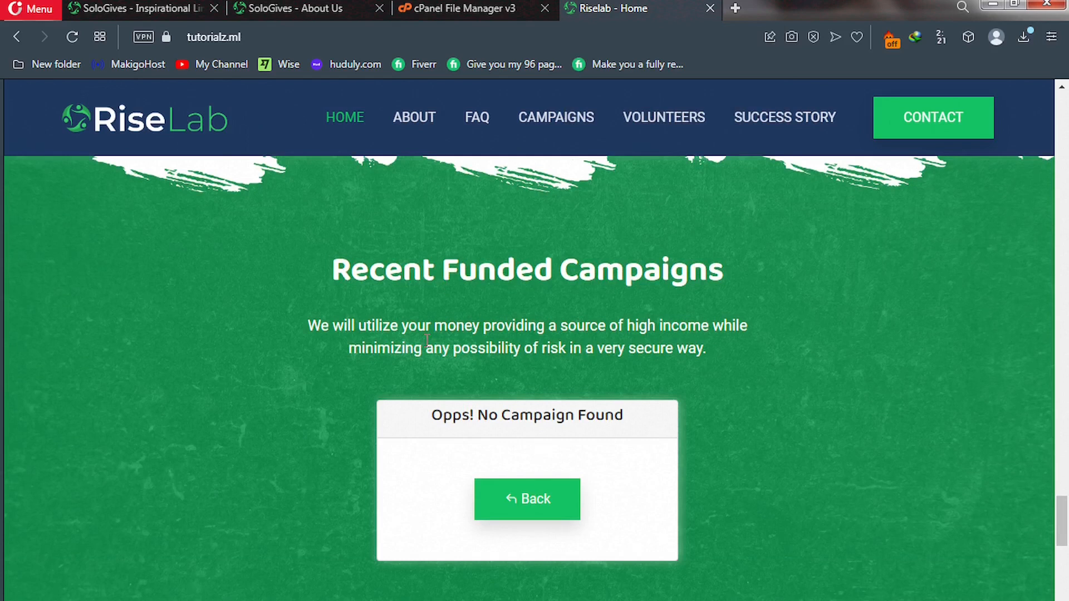
{"action": "left_click", "coordinate": [129, 8]}
{"action": "scroll", "coordinate": [99, 430], "scroll_direction": "down", "scroll_amount": 15}
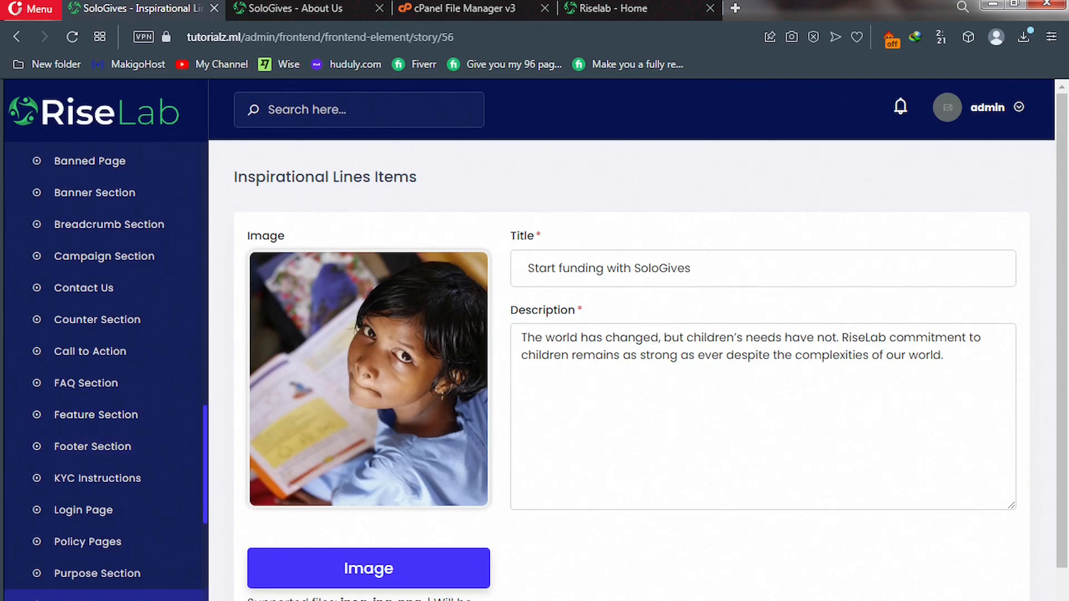
{"action": "scroll", "coordinate": [106, 367], "scroll_direction": "down", "scroll_amount": 2}
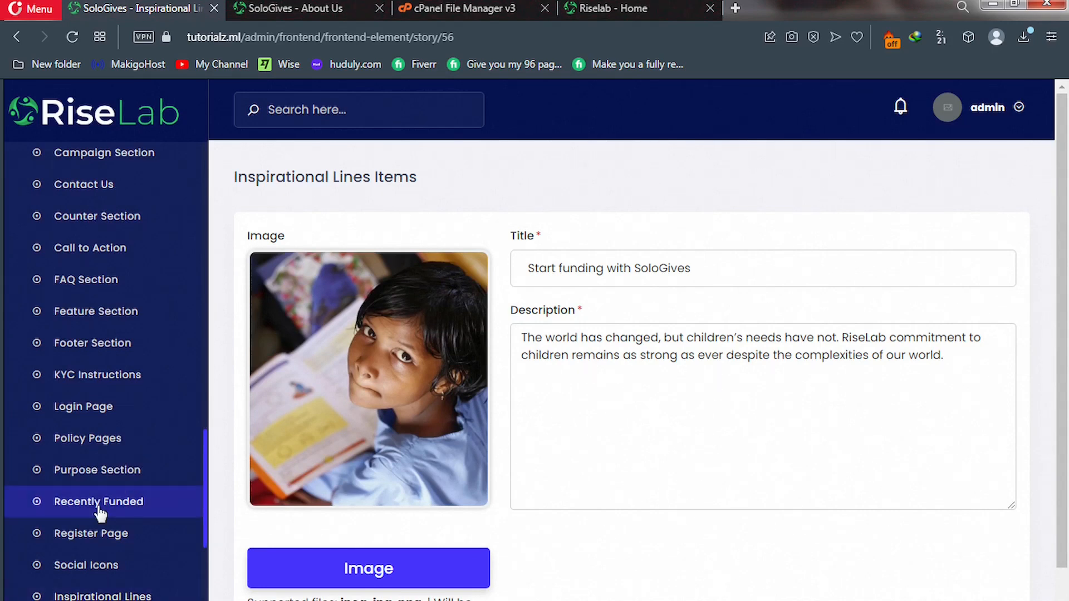
Open Recently Funded settings and compare the 'Recent Funded Campaigns' heading with the live home page.
{"action": "left_click", "coordinate": [81, 508]}
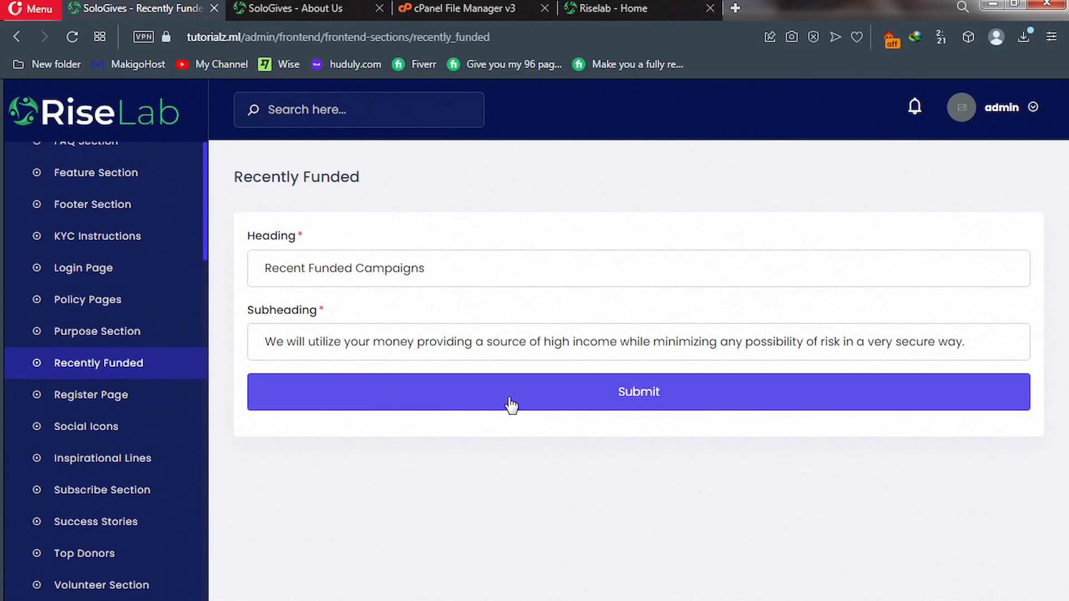
{"action": "left_click", "coordinate": [615, 11]}
{"action": "scroll", "coordinate": [468, 310], "scroll_direction": "down", "scroll_amount": 5}
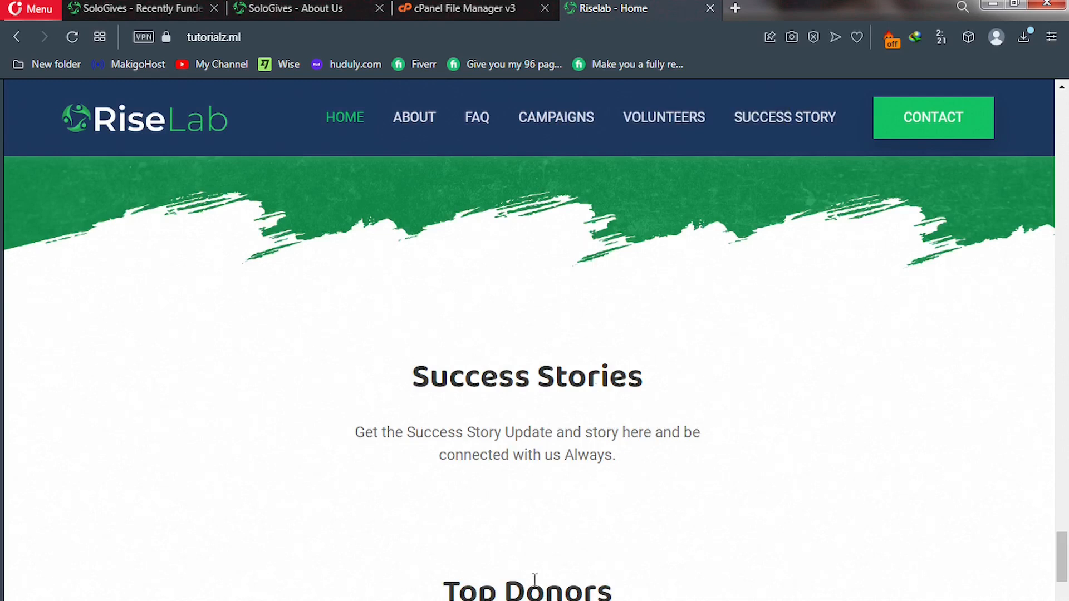
{"action": "key", "text": "ctrl+Tab"}
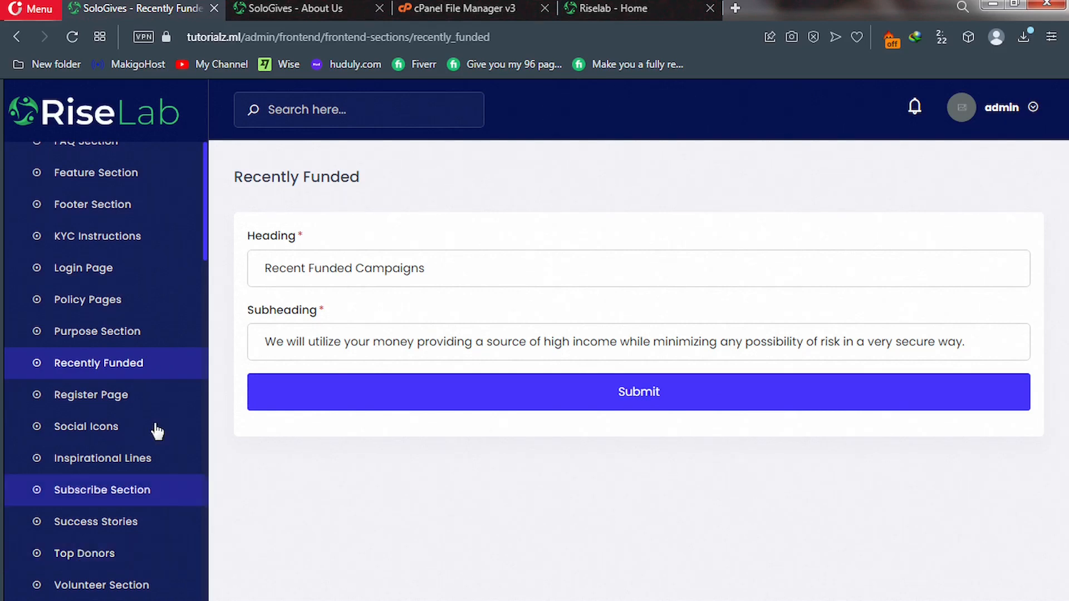
{"action": "left_click", "coordinate": [602, 8]}
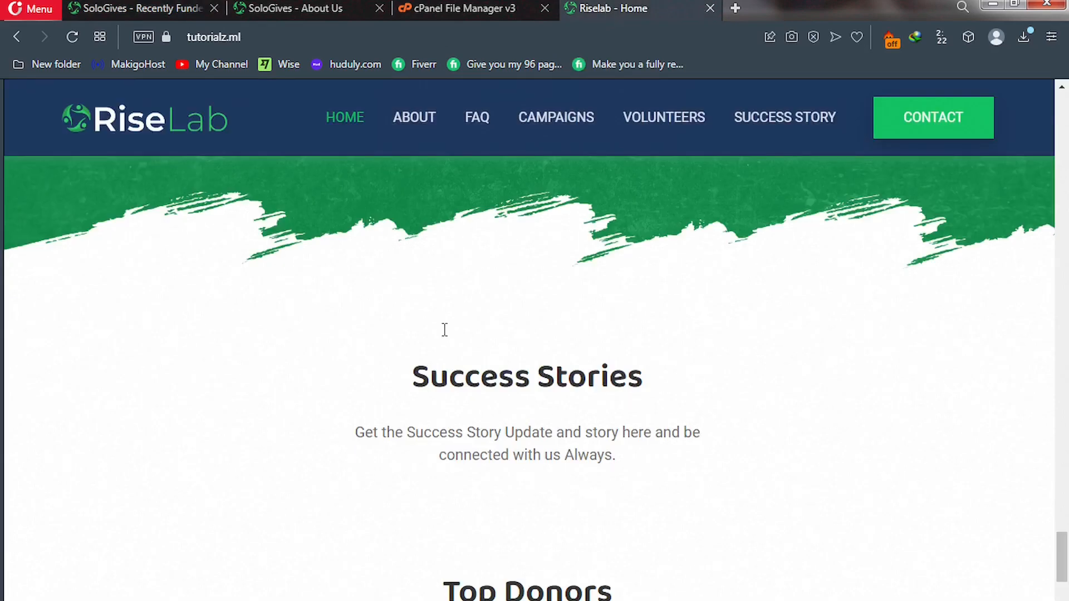
{"action": "scroll", "coordinate": [445, 330], "scroll_direction": "down", "scroll_amount": 10}
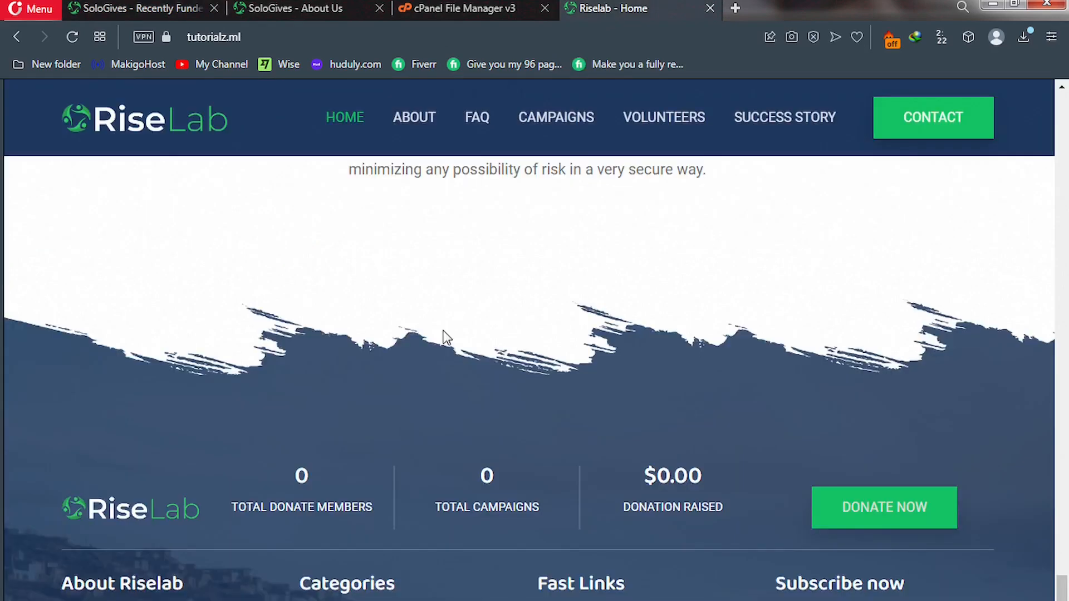
{"action": "scroll", "coordinate": [444, 331], "scroll_direction": "down", "scroll_amount": 4}
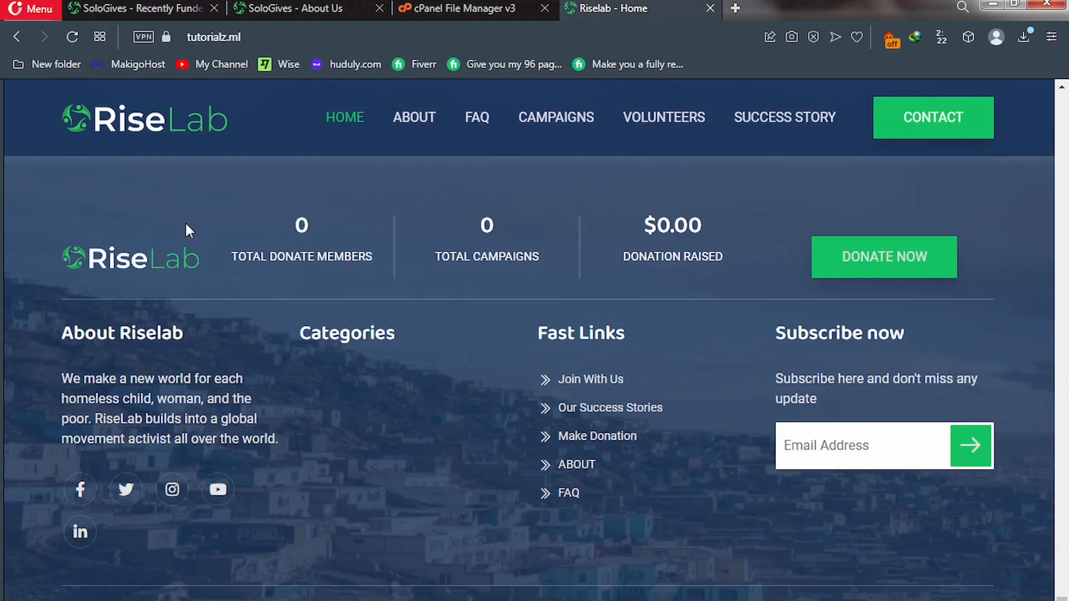
{"action": "key", "text": "ctrl+Tab"}
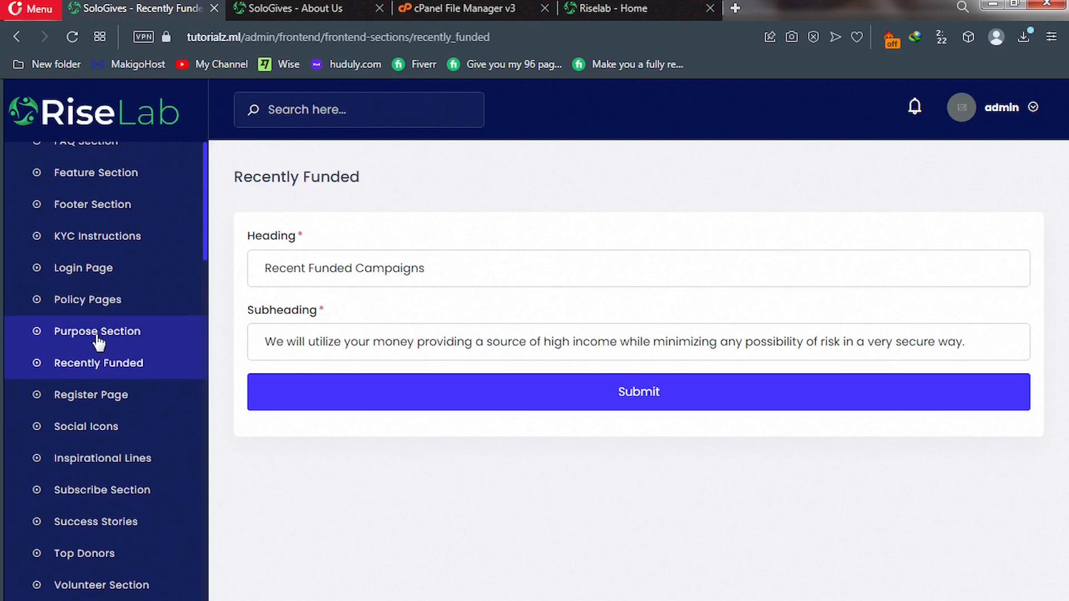
Open Footer Section settings and compare the 'About Riselab' heading and DONATE NOW button with the live footer.
{"action": "left_click", "coordinate": [64, 210]}
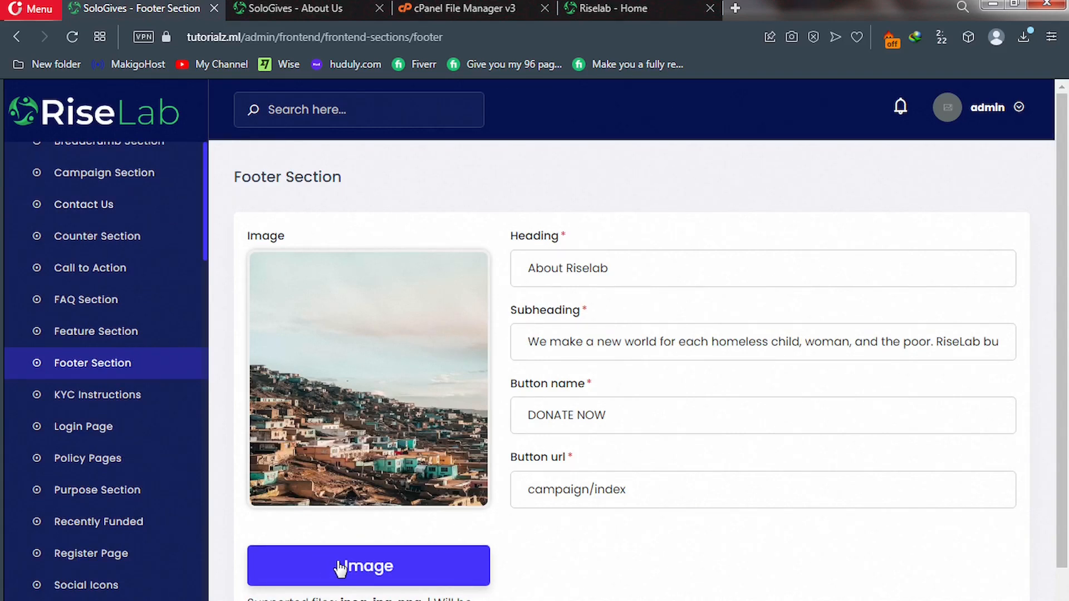
{"action": "left_click", "coordinate": [565, 12]}
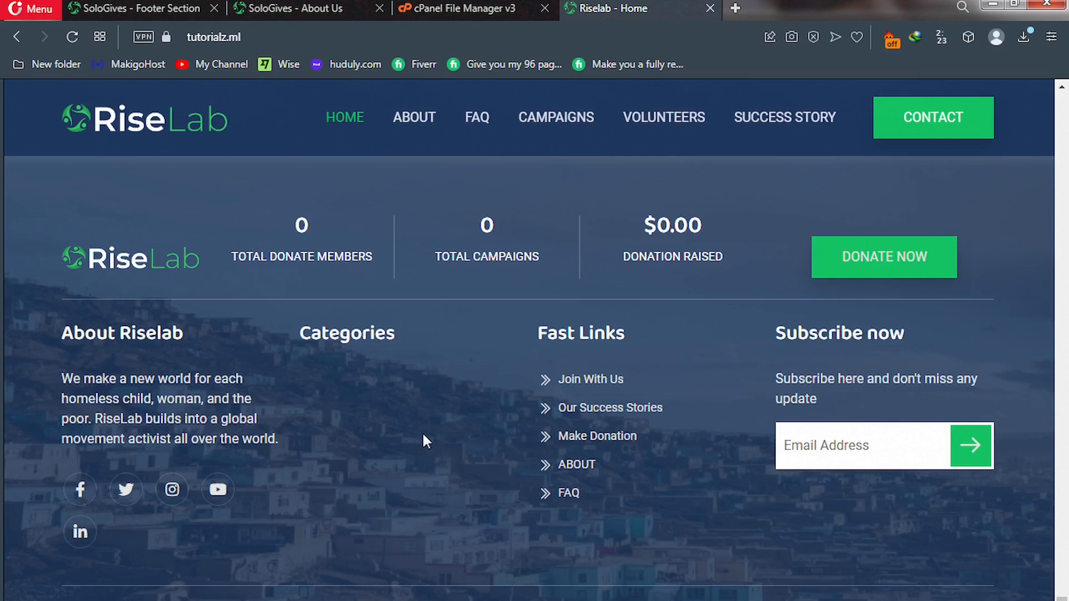
{"action": "left_click", "coordinate": [163, 10]}
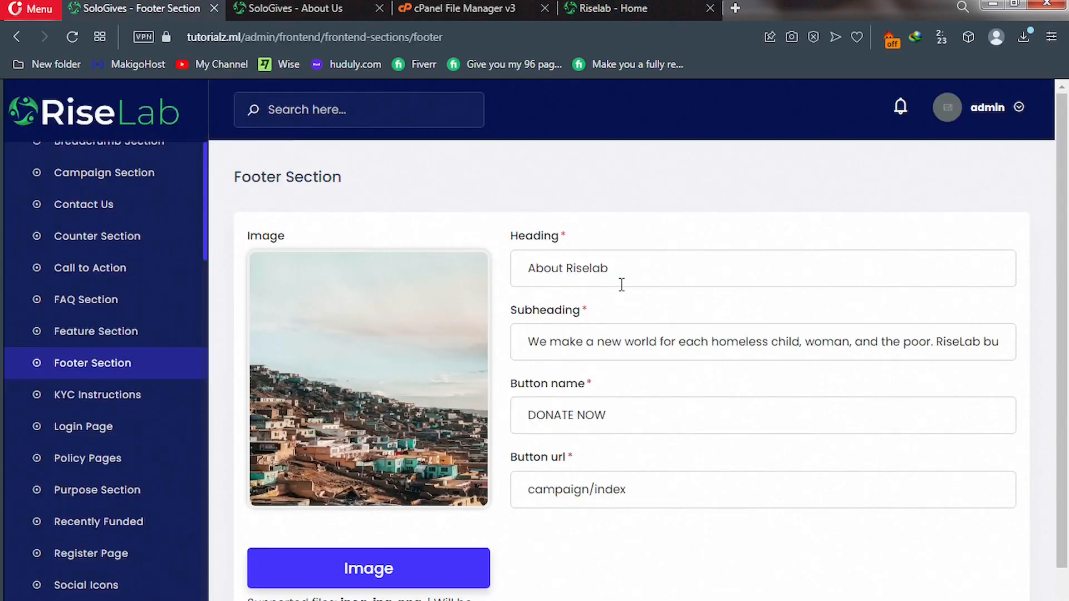
{"action": "left_click_drag", "start_coordinate": [567, 270], "coordinate": [608, 273]}
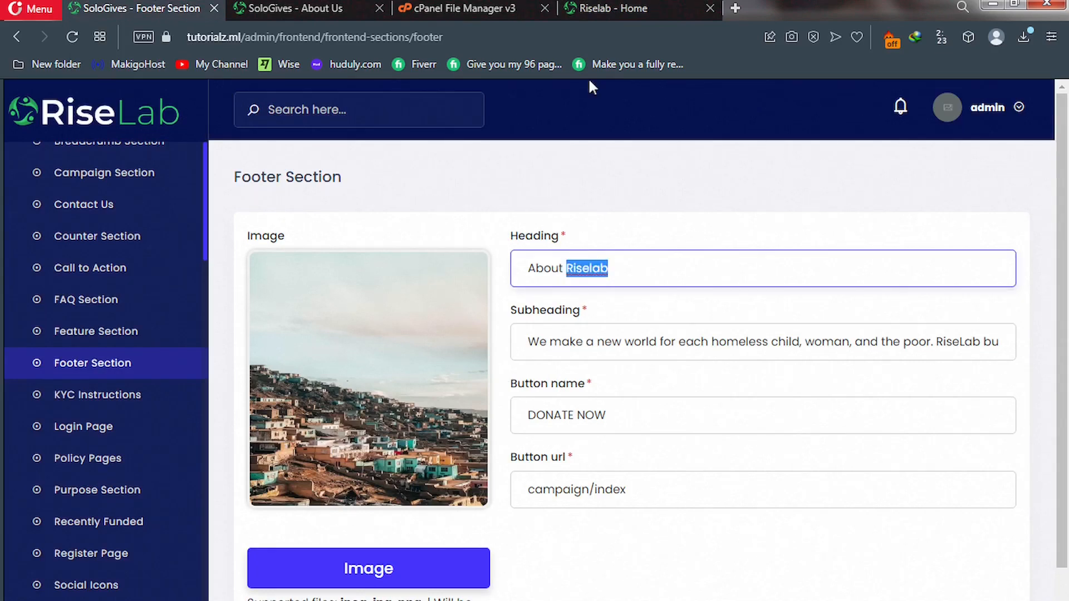
{"action": "key", "text": "ctrl+Tab"}
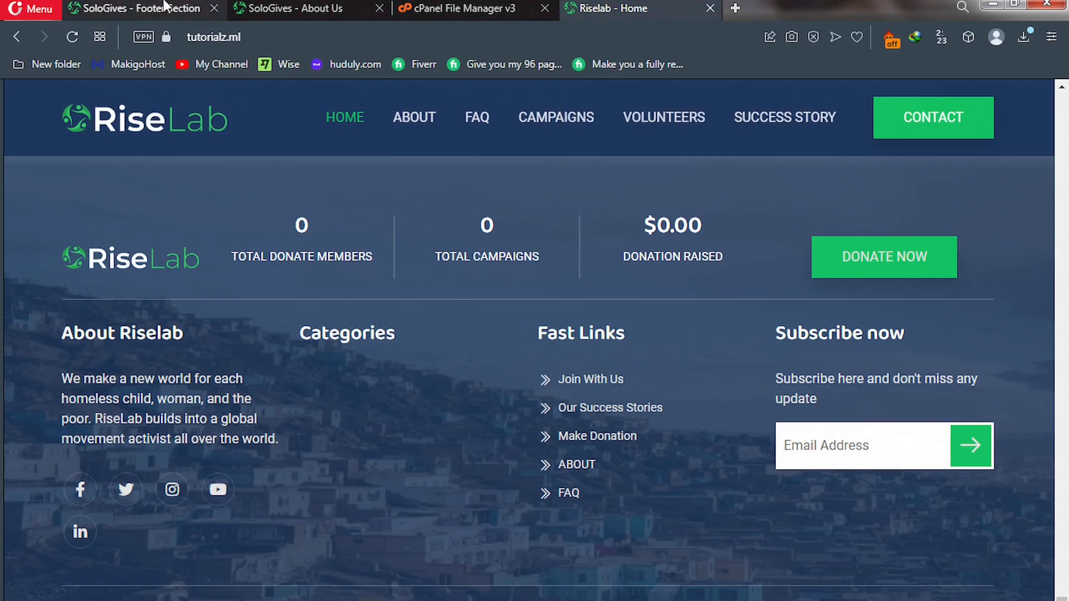
{"action": "key", "text": "ctrl+Tab"}
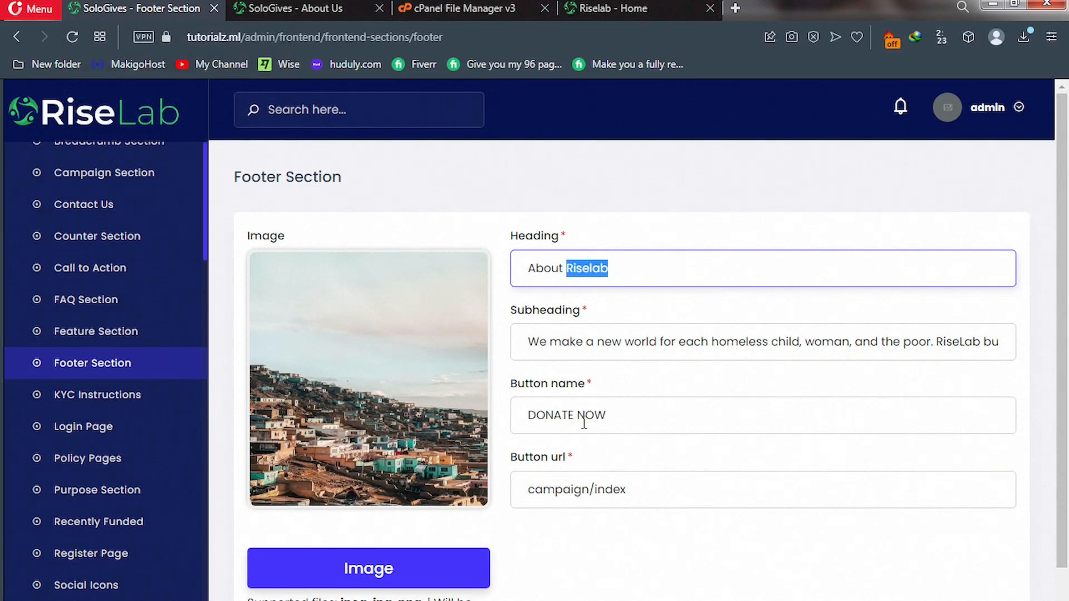
{"action": "scroll", "coordinate": [584, 424], "scroll_direction": "down", "scroll_amount": 2}
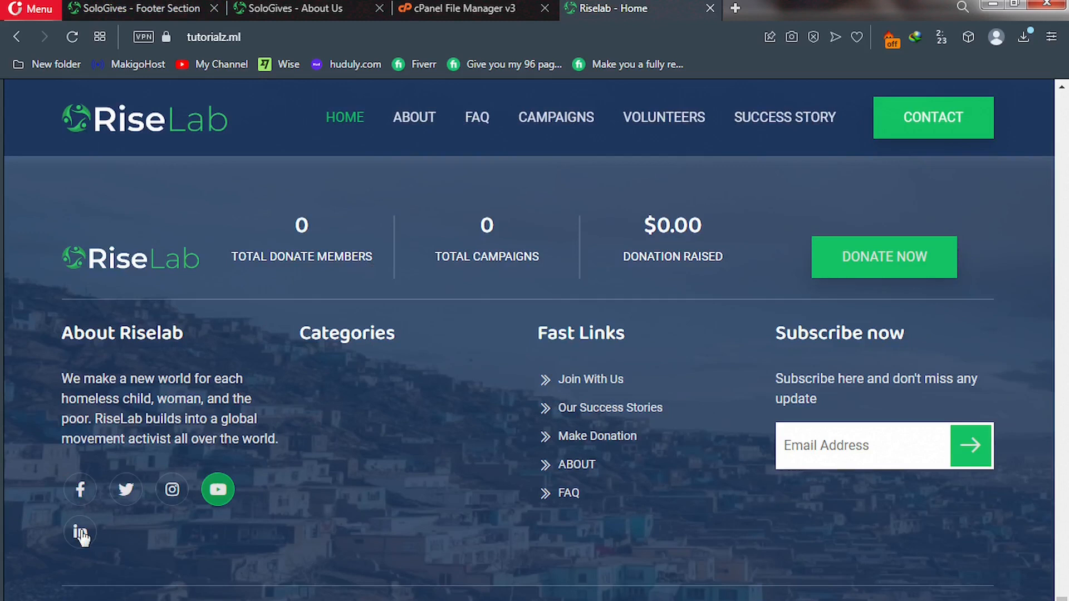
{"action": "left_click", "coordinate": [149, 12]}
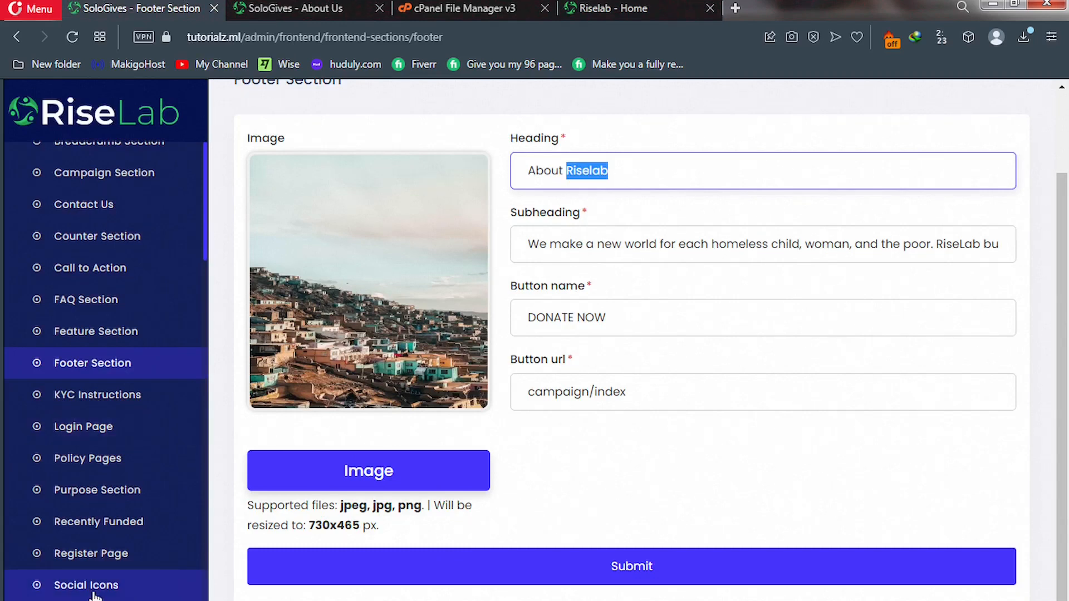
Review the five Social Icons links, inspecting Facebook's URL without saving, then view Subscribe Section and the live home page.
{"action": "left_click", "coordinate": [94, 586]}
{"action": "scroll", "coordinate": [111, 442], "scroll_direction": "up", "scroll_amount": 5}
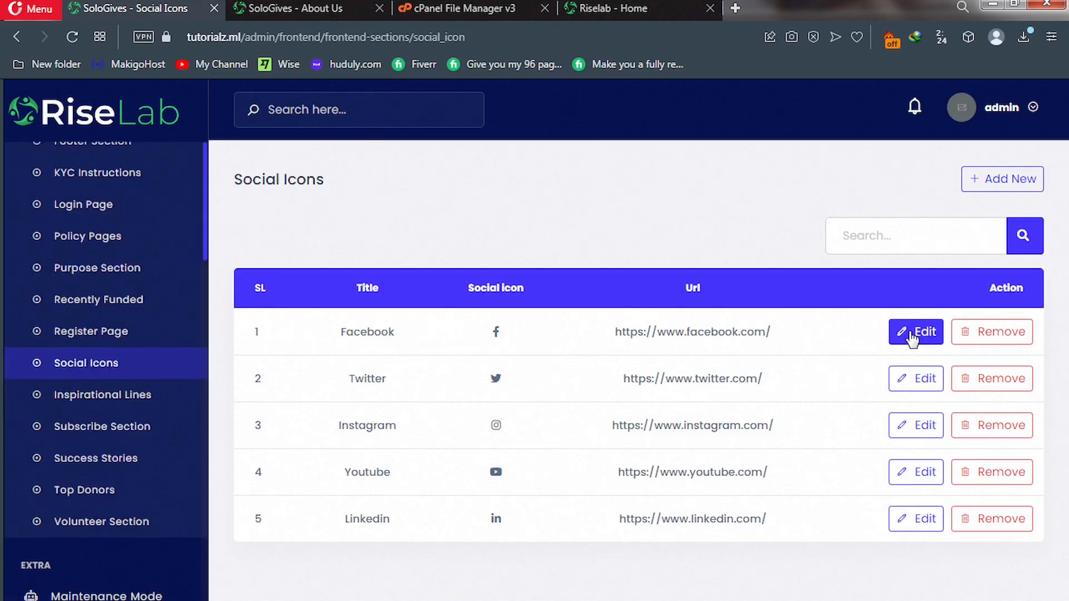
{"action": "left_click", "coordinate": [912, 336]}
{"action": "left_click_drag", "start_coordinate": [534, 359], "coordinate": [344, 364]}
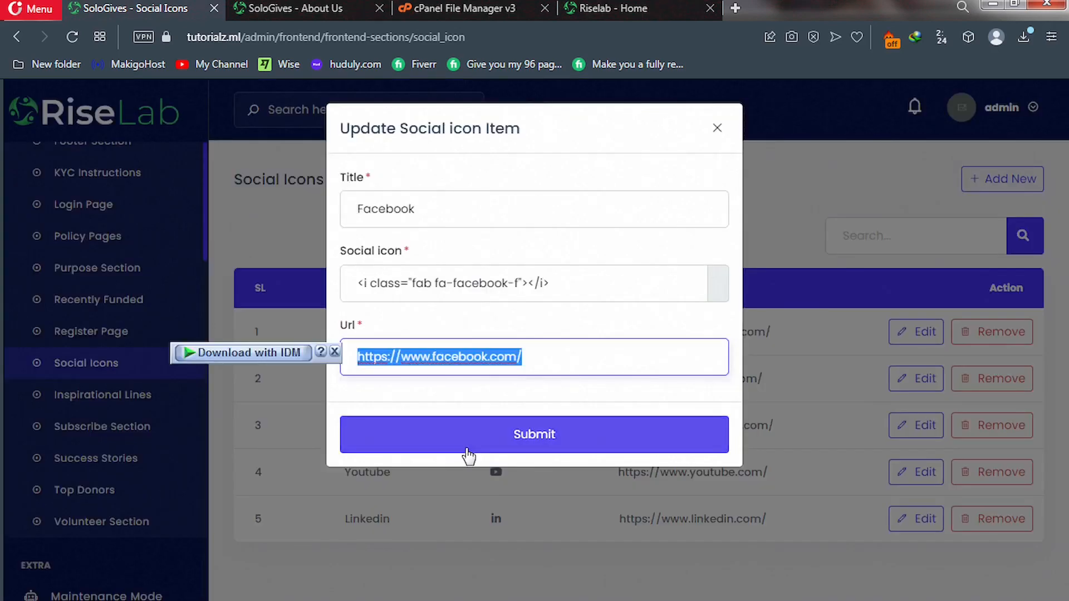
{"action": "left_click", "coordinate": [460, 548]}
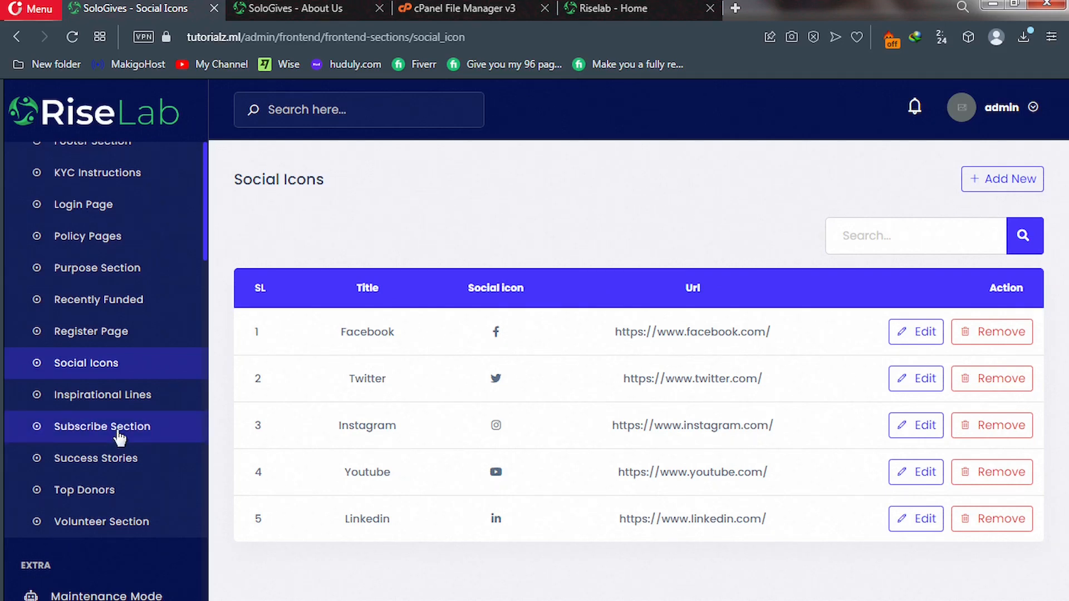
{"action": "left_click", "coordinate": [119, 437]}
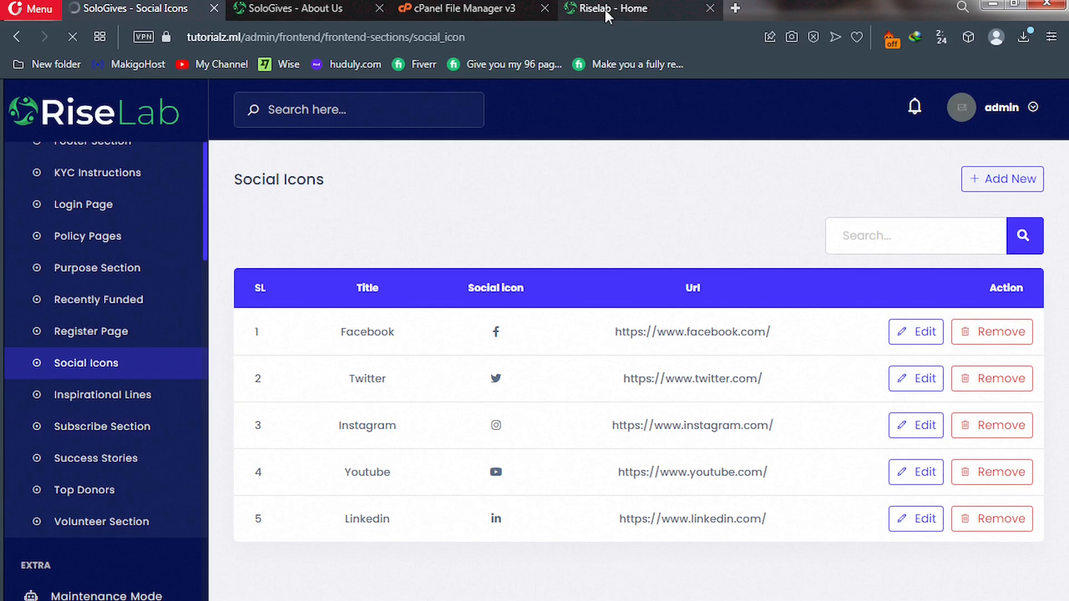
{"action": "left_click", "coordinate": [604, 7]}
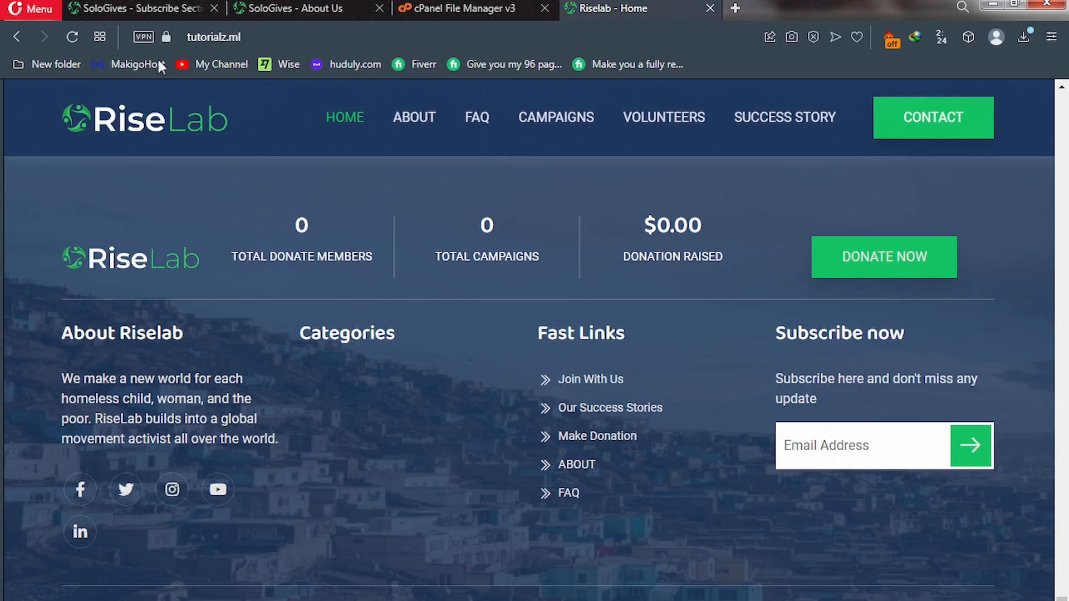
View the admin Subscribe Section, then open Volunteer Section settings showing 'Our Best Volunteer'.
{"action": "left_click", "coordinate": [132, 6]}
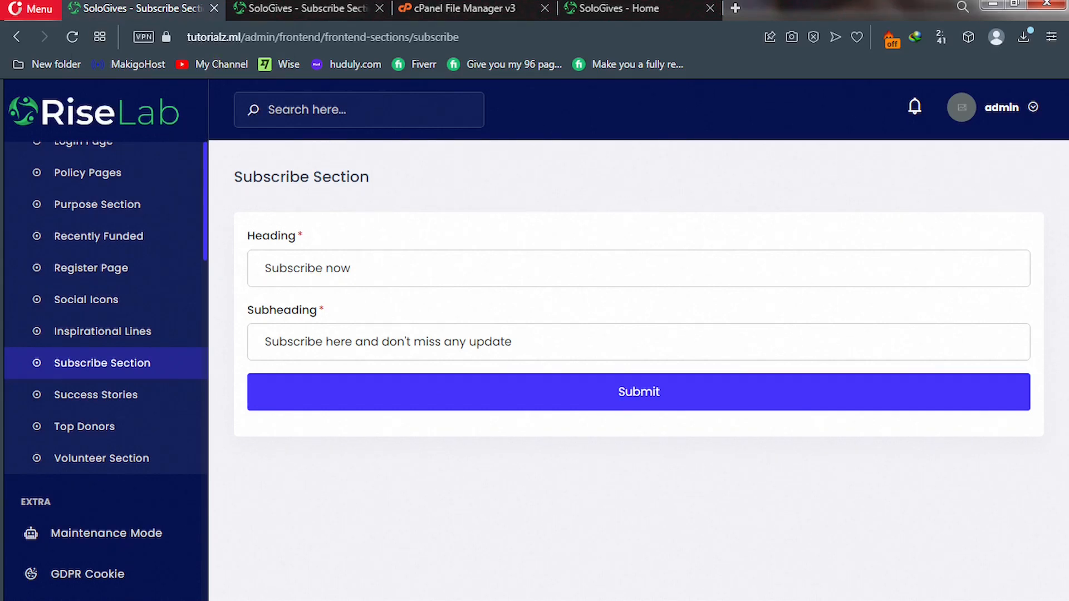
{"action": "left_click", "coordinate": [94, 465]}
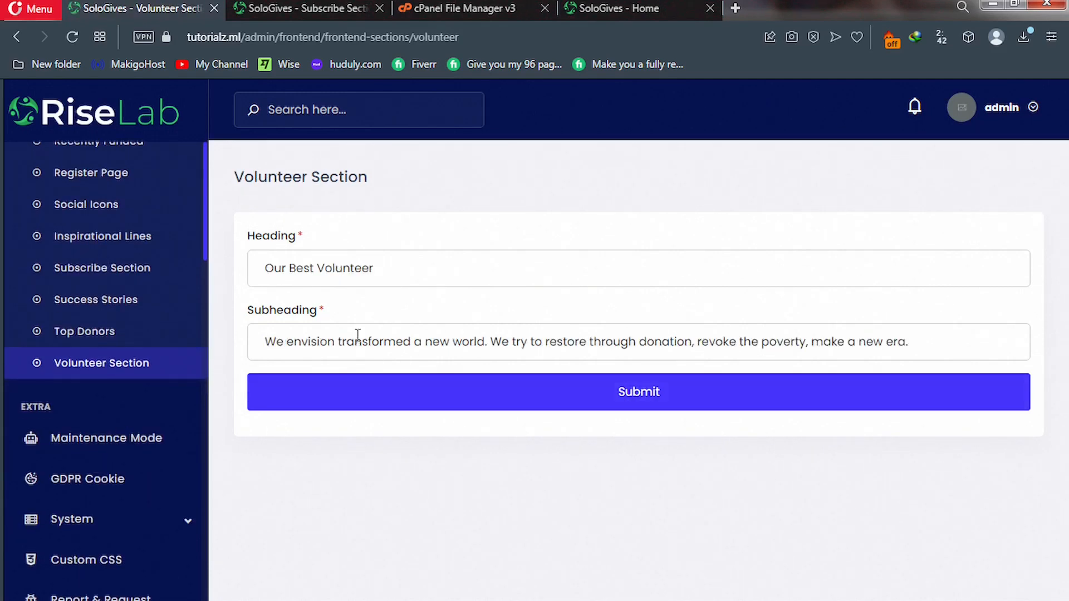
Compare the admin Volunteer Section heading and subheading with the live homepage's volunteer section.
{"action": "left_click", "coordinate": [618, 10]}
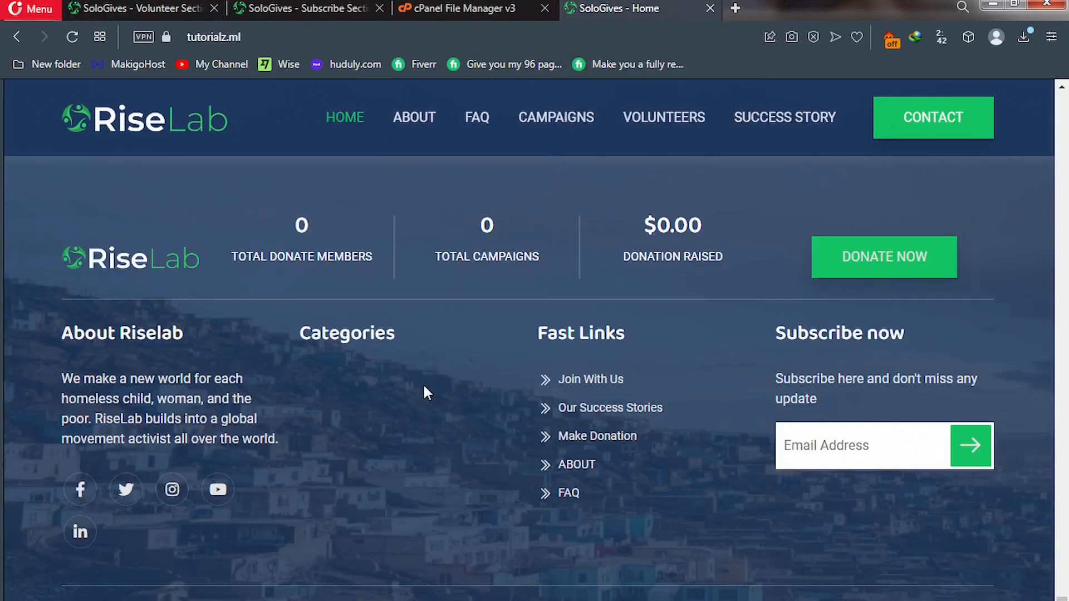
{"action": "scroll", "coordinate": [425, 386], "scroll_direction": "up", "scroll_amount": 10}
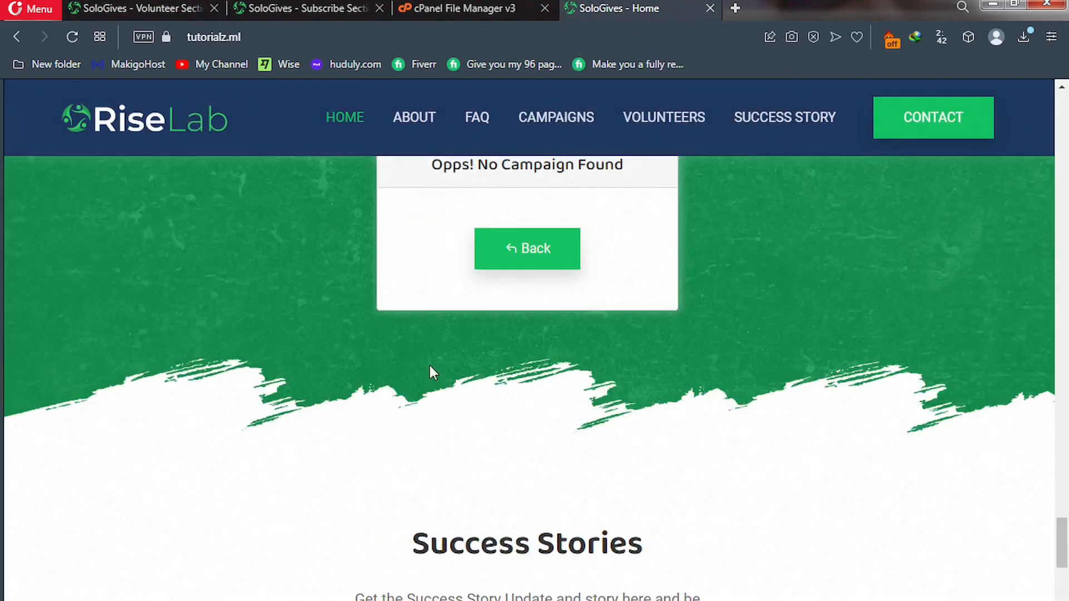
{"action": "scroll", "coordinate": [451, 365], "scroll_direction": "up", "scroll_amount": 5}
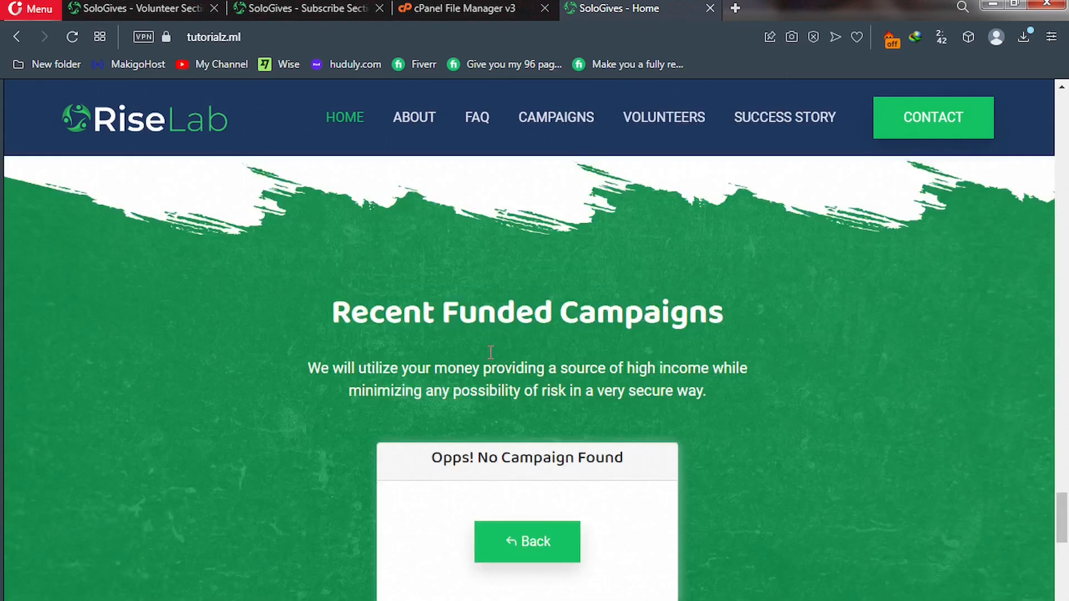
{"action": "scroll", "coordinate": [490, 351], "scroll_direction": "up", "scroll_amount": 8}
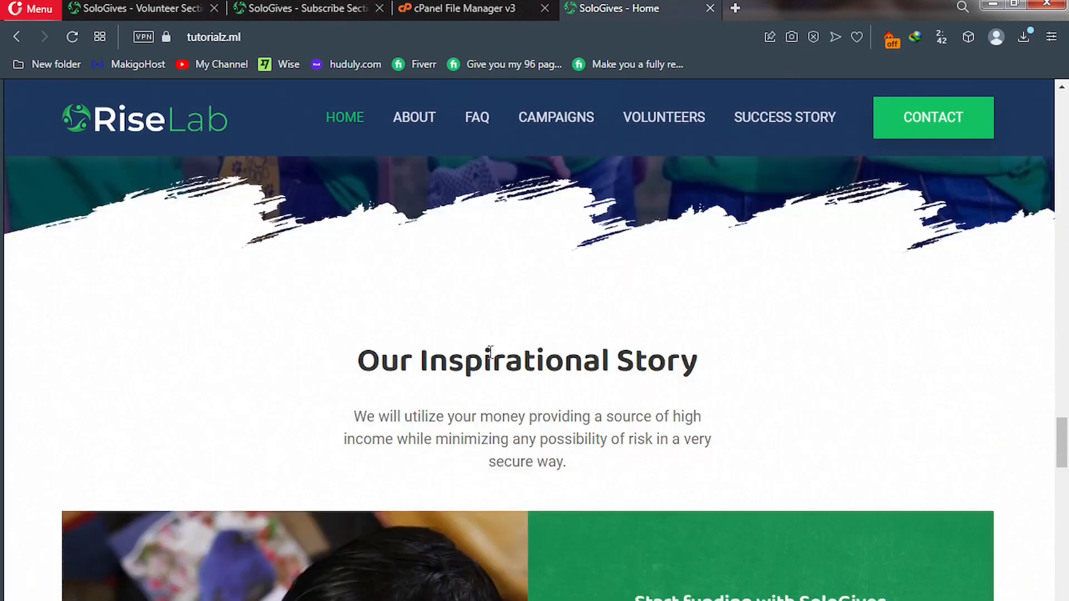
{"action": "scroll", "coordinate": [490, 352], "scroll_direction": "up", "scroll_amount": 4}
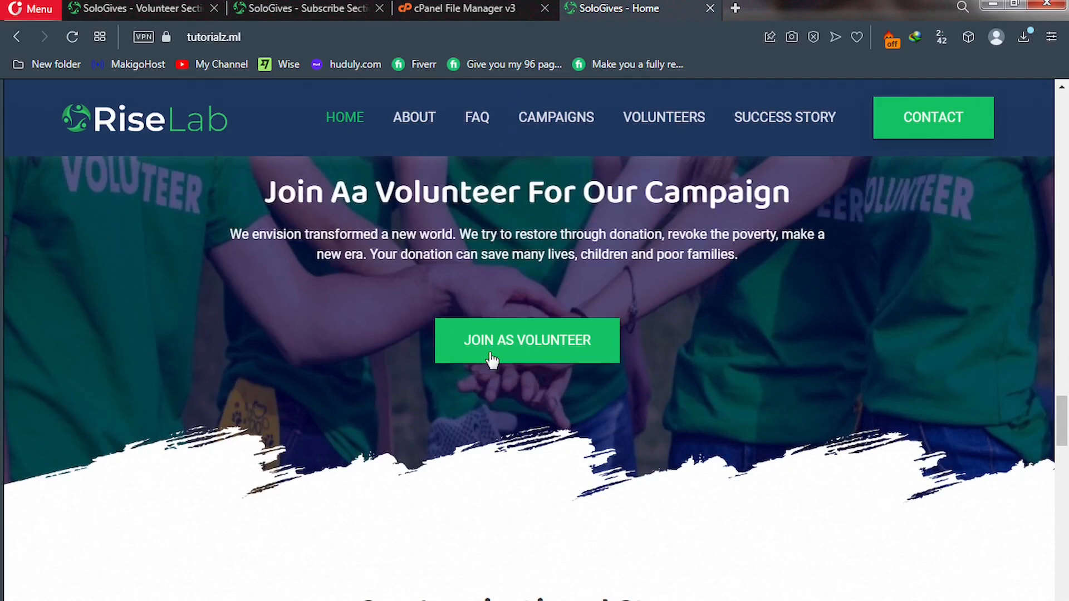
{"action": "scroll", "coordinate": [492, 359], "scroll_direction": "up", "scroll_amount": 5}
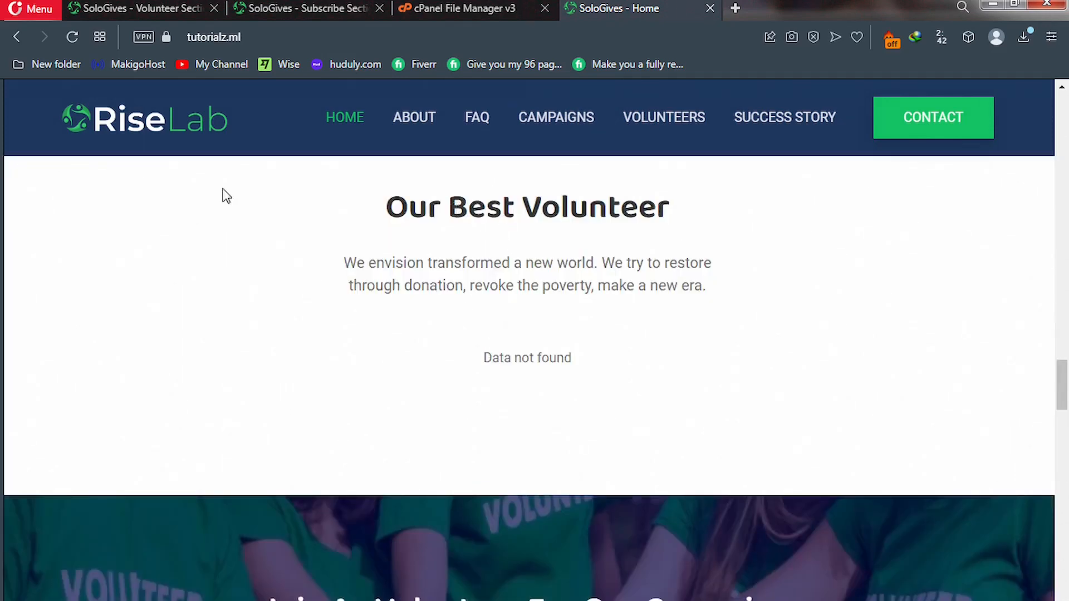
{"action": "left_click", "coordinate": [157, 10]}
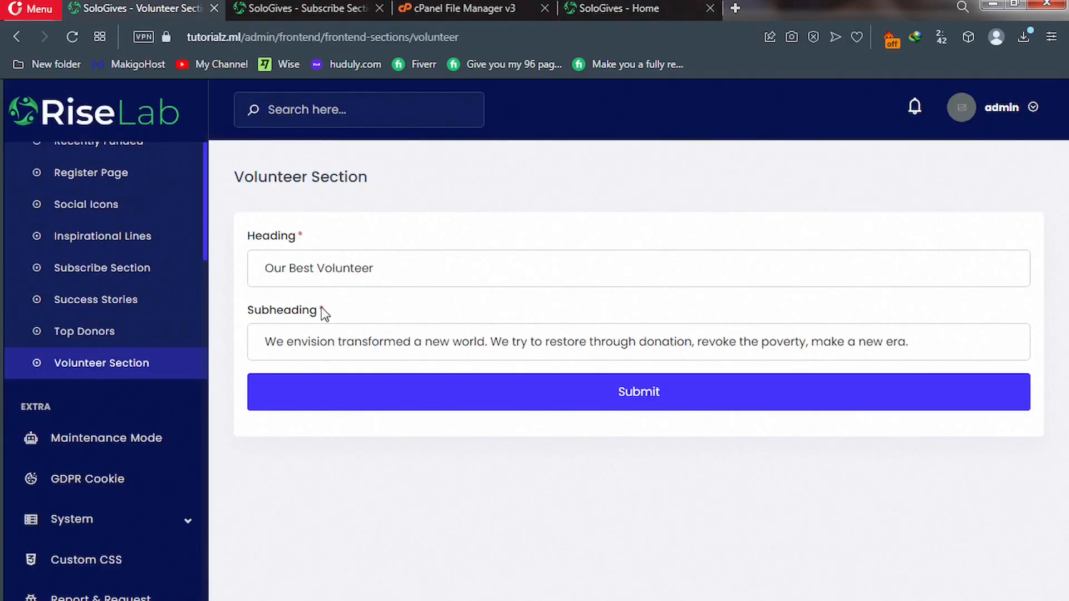
{"action": "left_click", "coordinate": [634, 10]}
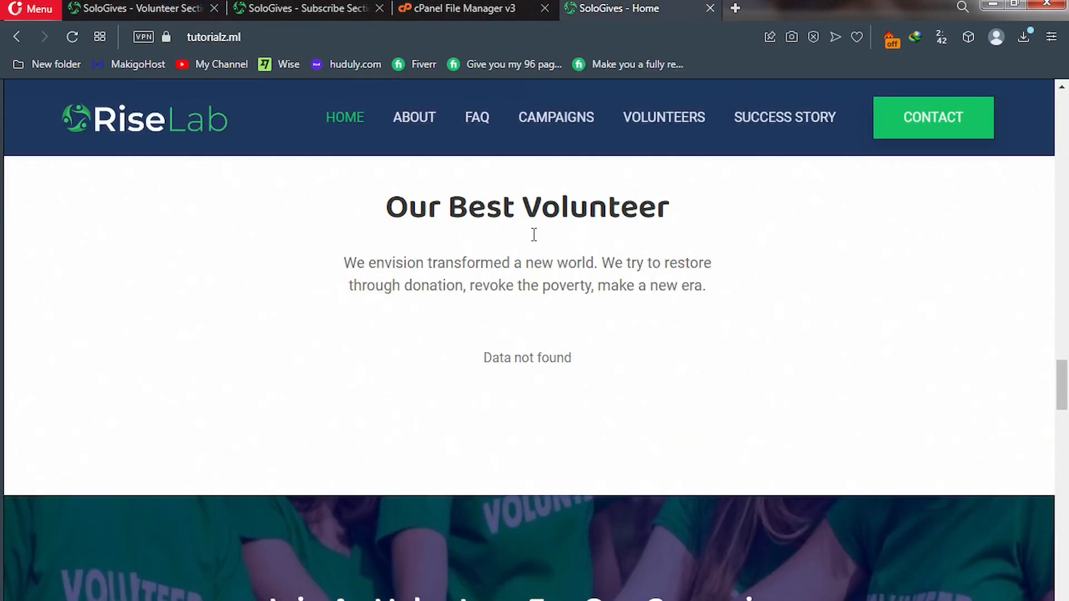
{"action": "left_click", "coordinate": [143, 8]}
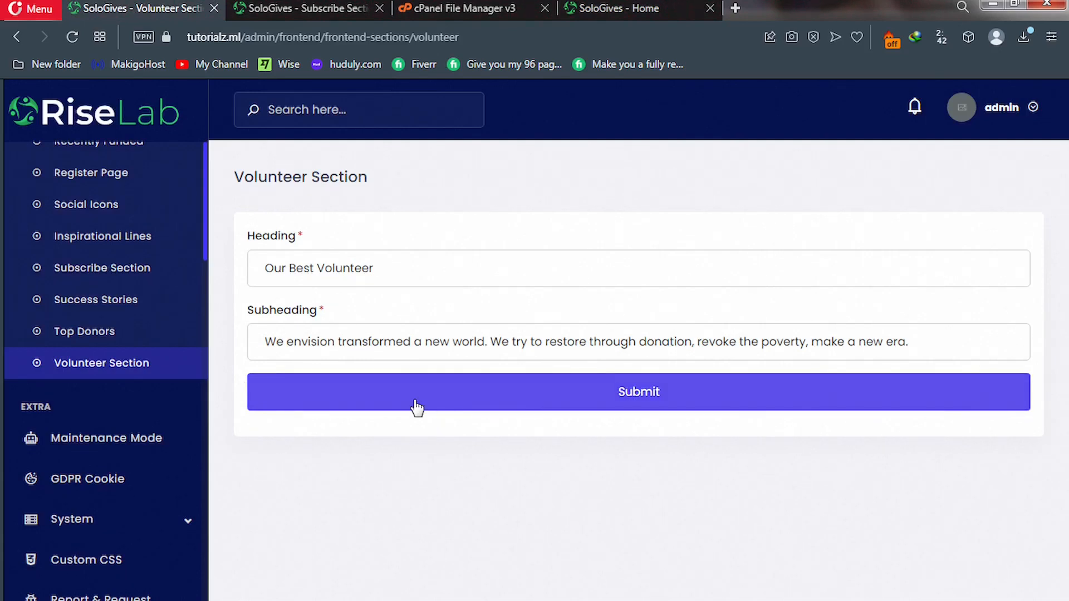
Go to the top of the live homepage and open the Register page.
{"action": "mouse_move", "coordinate": [634, 5]}
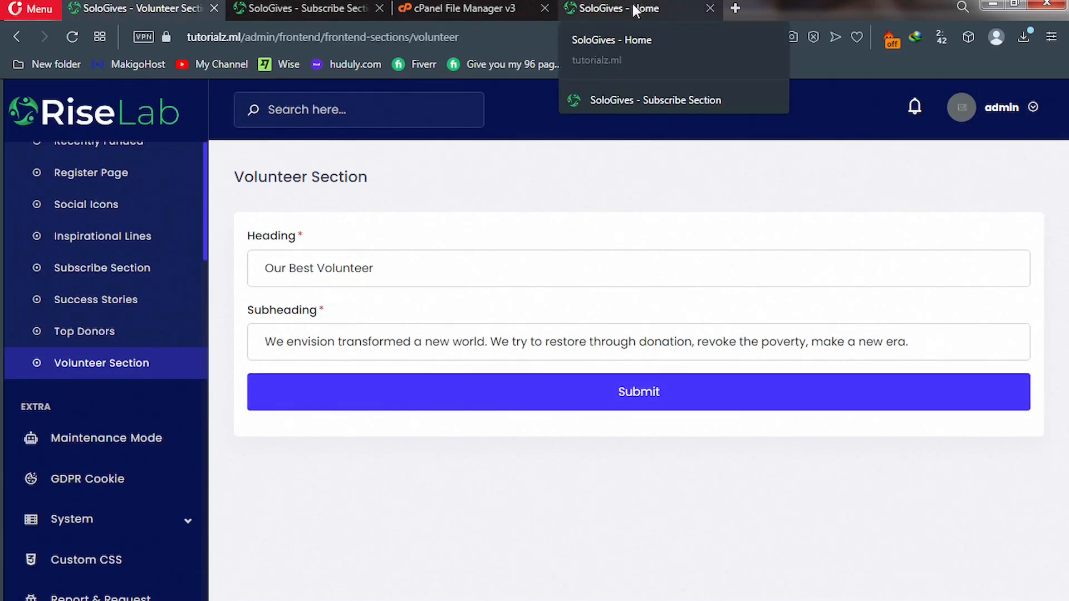
{"action": "left_click", "coordinate": [617, 14]}
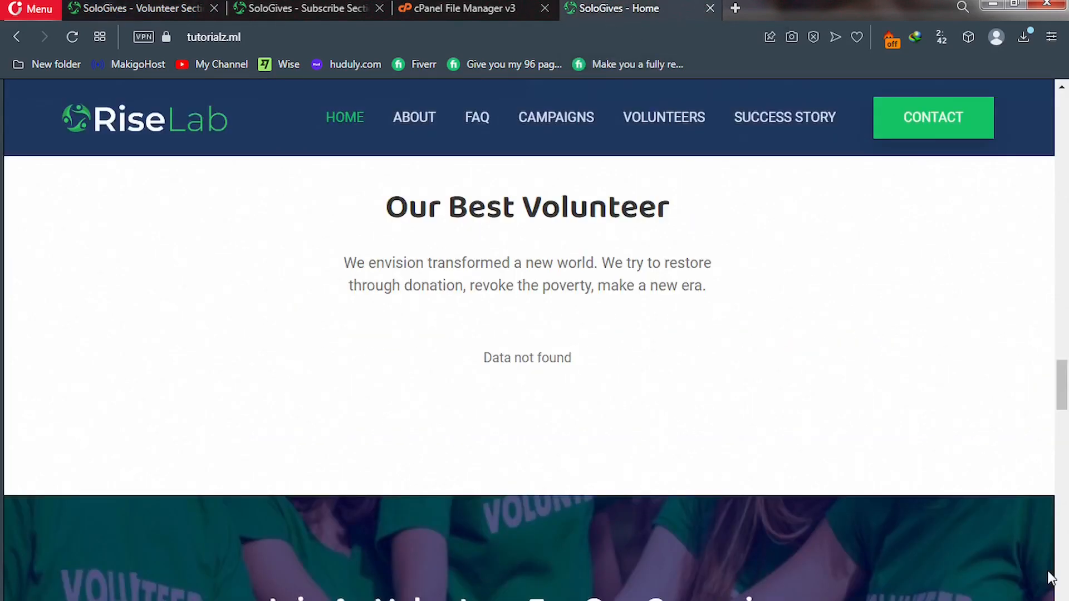
{"action": "left_click_drag", "start_coordinate": [1066, 387], "coordinate": [1061, 167]}
{"action": "key", "text": "Home"}
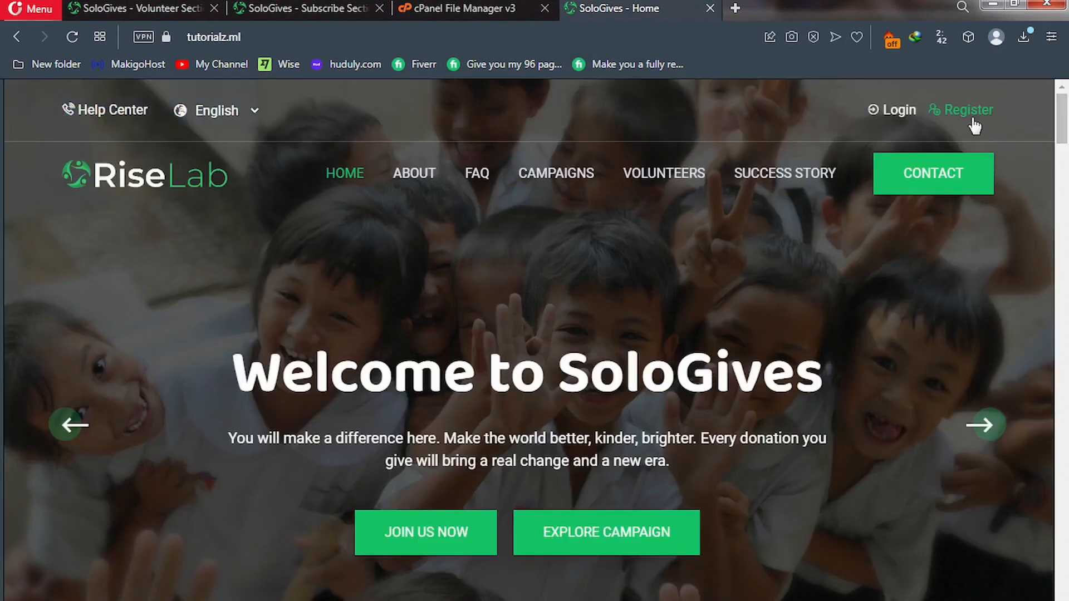
{"action": "left_click", "coordinate": [970, 114]}
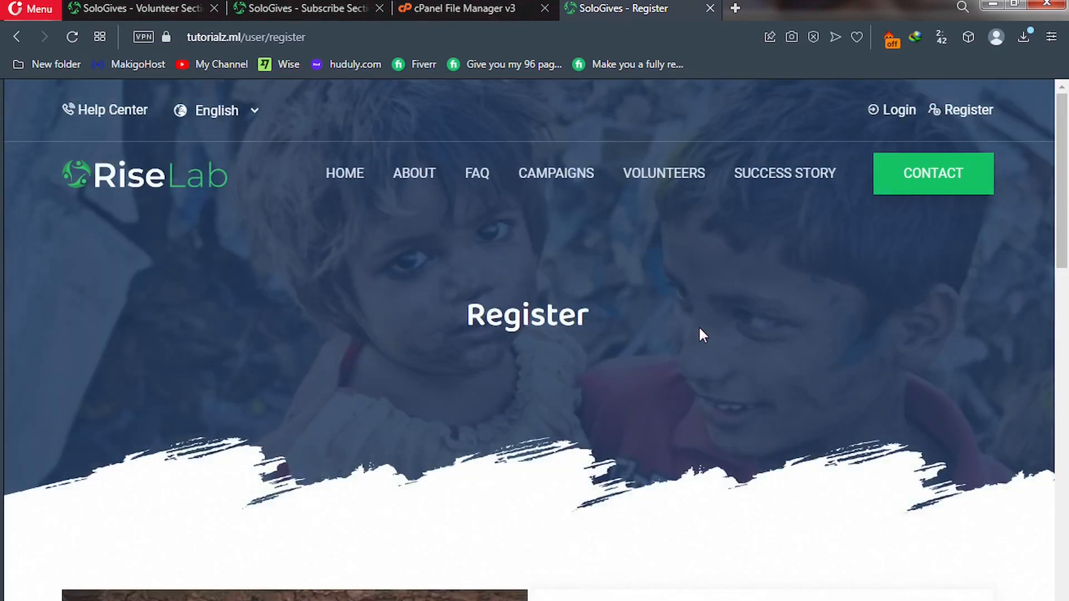
Read the live Register form still greeting 'Hi. Welcome to RiseLab', then return to the admin Volunteer Section.
{"action": "scroll", "coordinate": [646, 362], "scroll_direction": "down", "scroll_amount": 3}
{"action": "scroll", "coordinate": [645, 361], "scroll_direction": "down", "scroll_amount": 2}
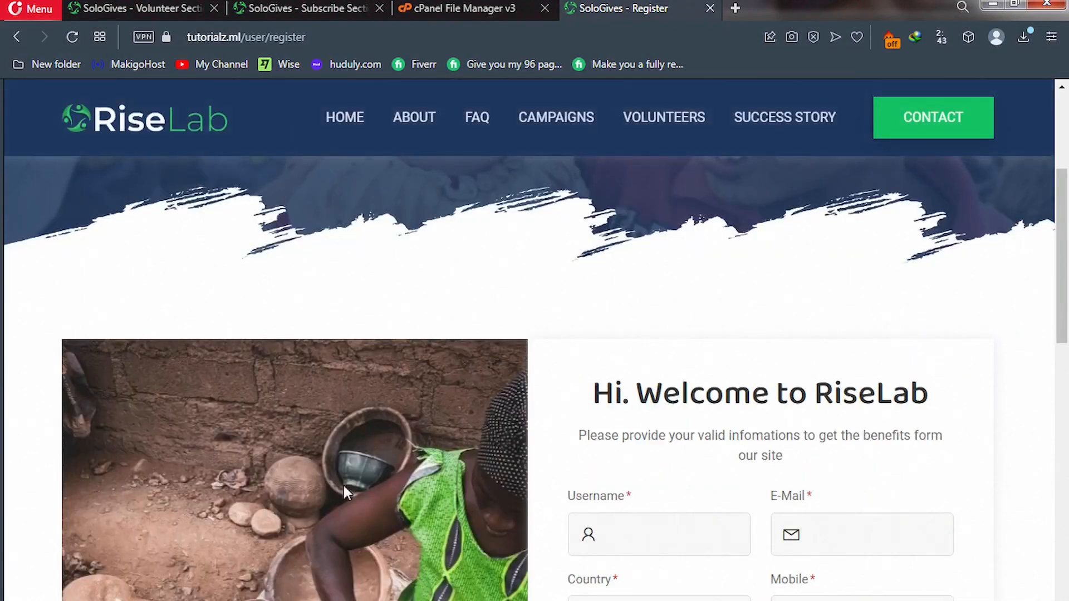
{"action": "scroll", "coordinate": [366, 466], "scroll_direction": "down", "scroll_amount": 1}
{"action": "scroll", "coordinate": [366, 466], "scroll_direction": "up", "scroll_amount": 1}
{"action": "scroll", "coordinate": [365, 465], "scroll_direction": "down", "scroll_amount": 4}
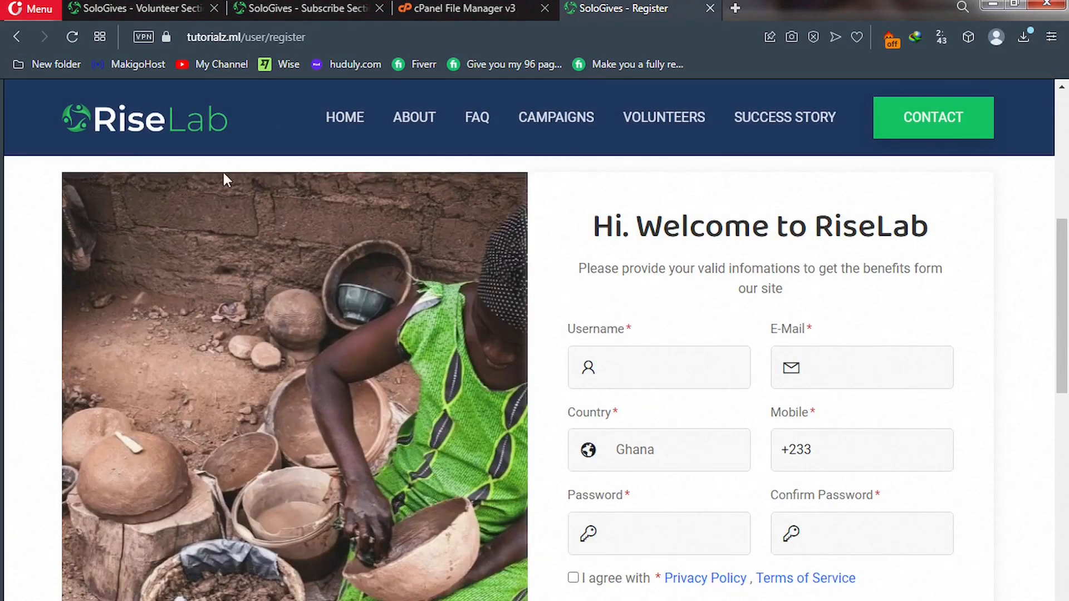
{"action": "left_click", "coordinate": [137, 6]}
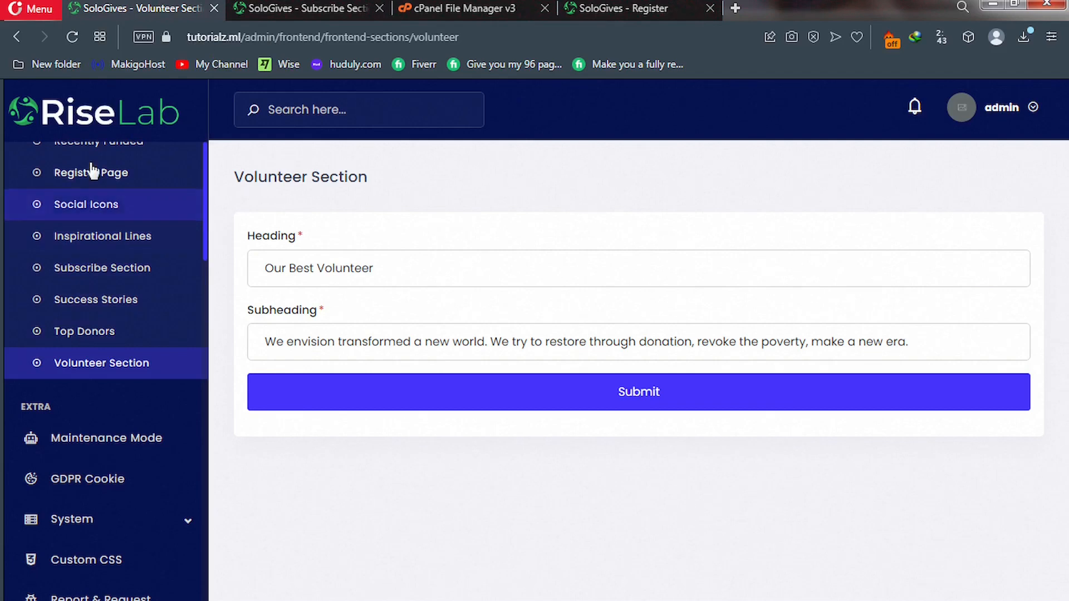
Set the Register Page heading to 'Hi. Welcome to SoloGives', submit, and view the live Register page.
{"action": "left_click", "coordinate": [95, 173]}
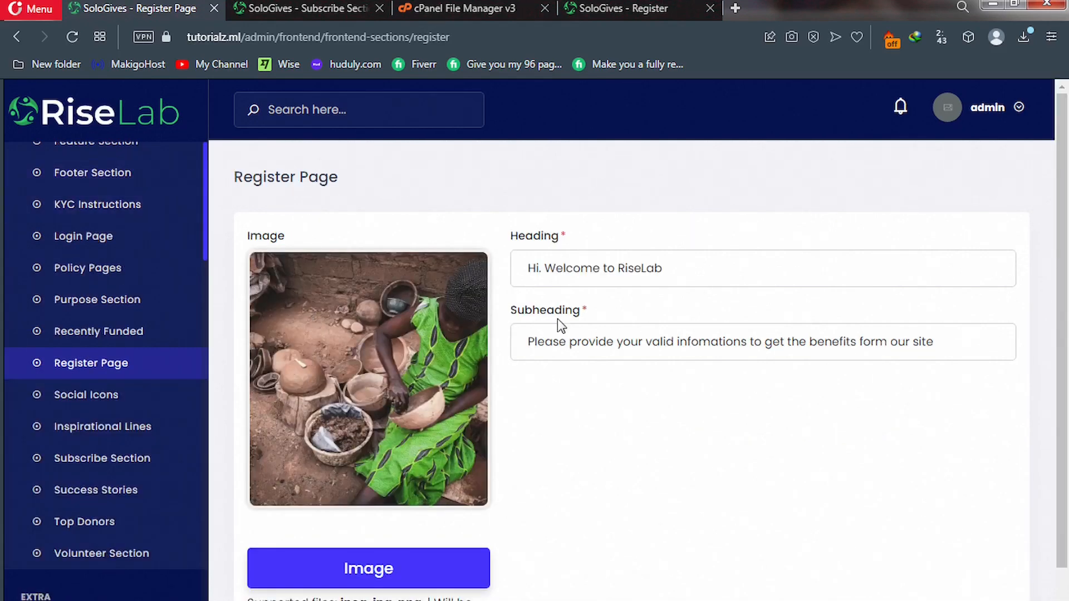
{"action": "left_click_drag", "start_coordinate": [663, 268], "coordinate": [618, 268]}
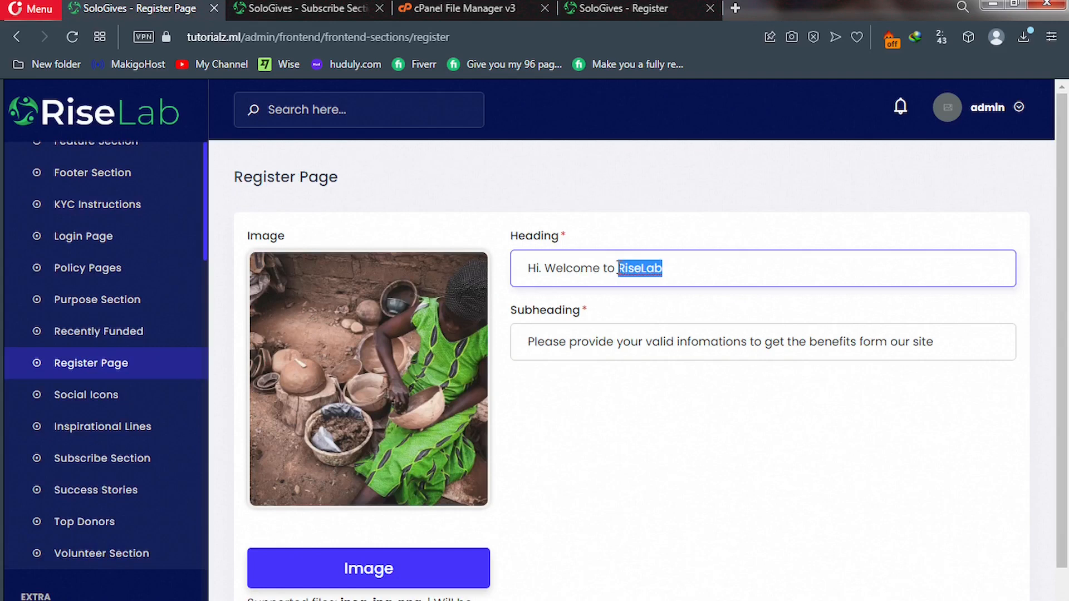
{"action": "type", "text": "S"}
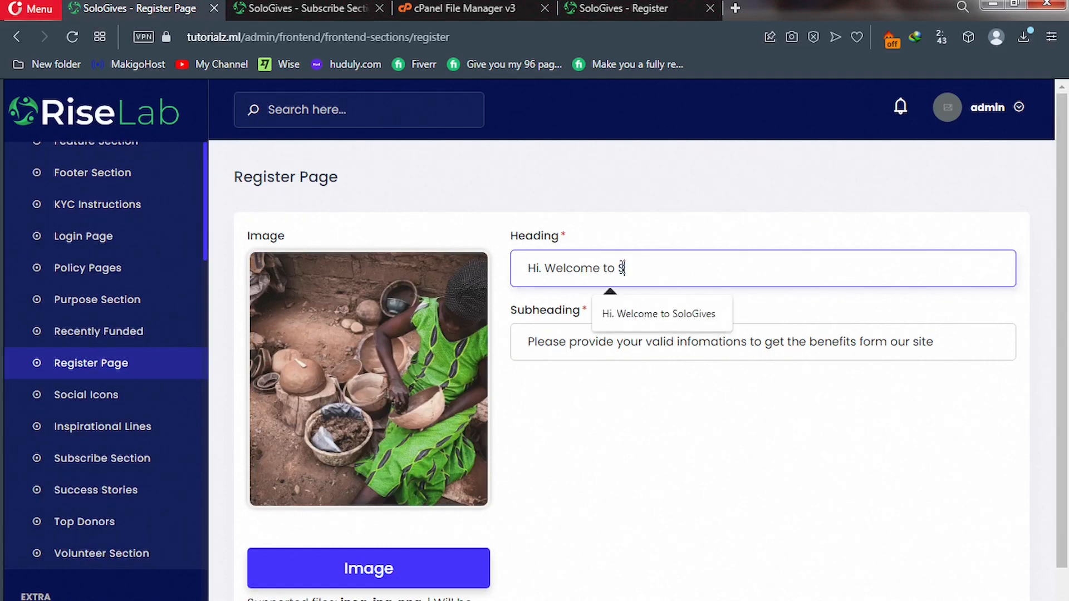
{"action": "type", "text": "oloGives"}
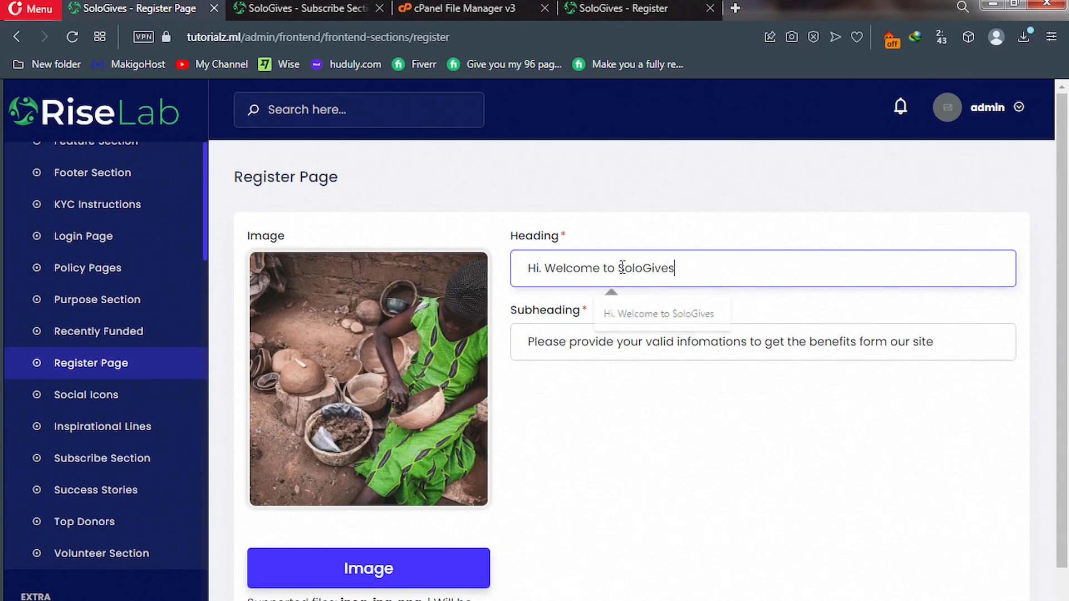
{"action": "scroll", "coordinate": [612, 313], "scroll_direction": "down", "scroll_amount": 2}
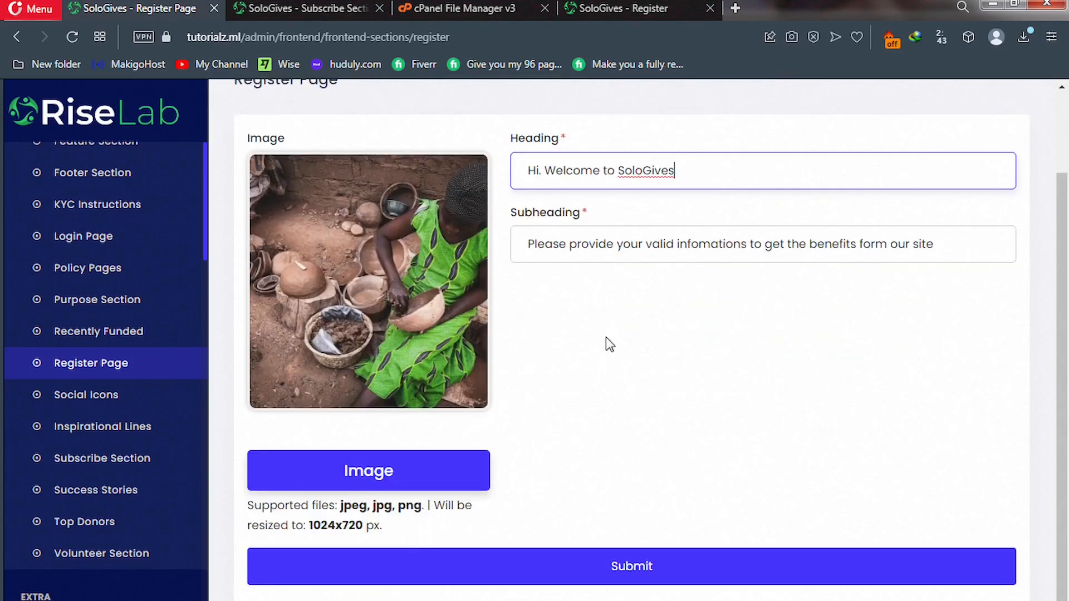
{"action": "left_click", "coordinate": [578, 580]}
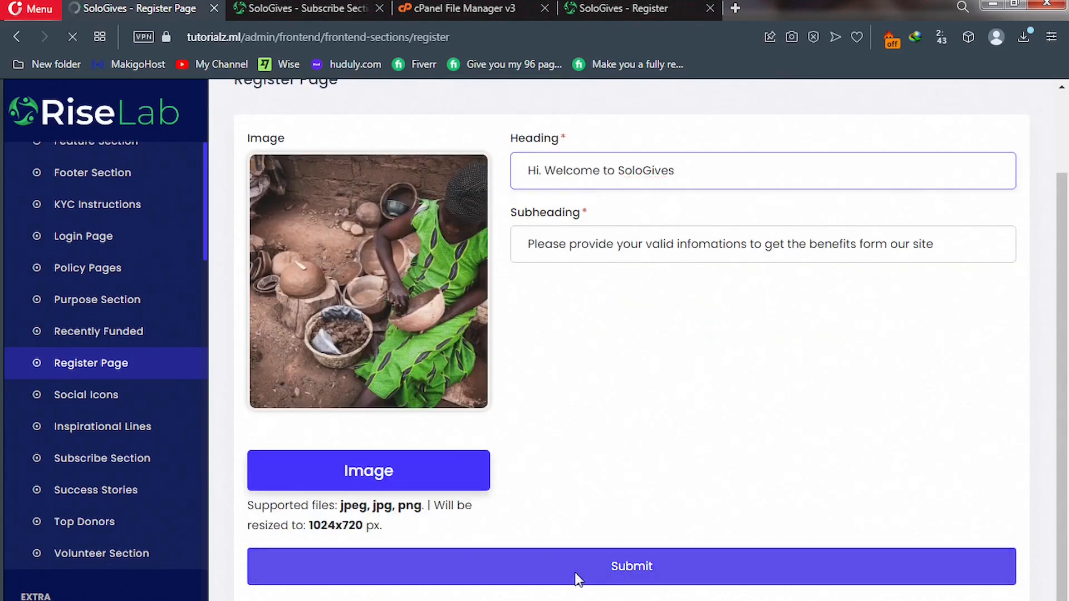
{"action": "left_click", "coordinate": [631, 8]}
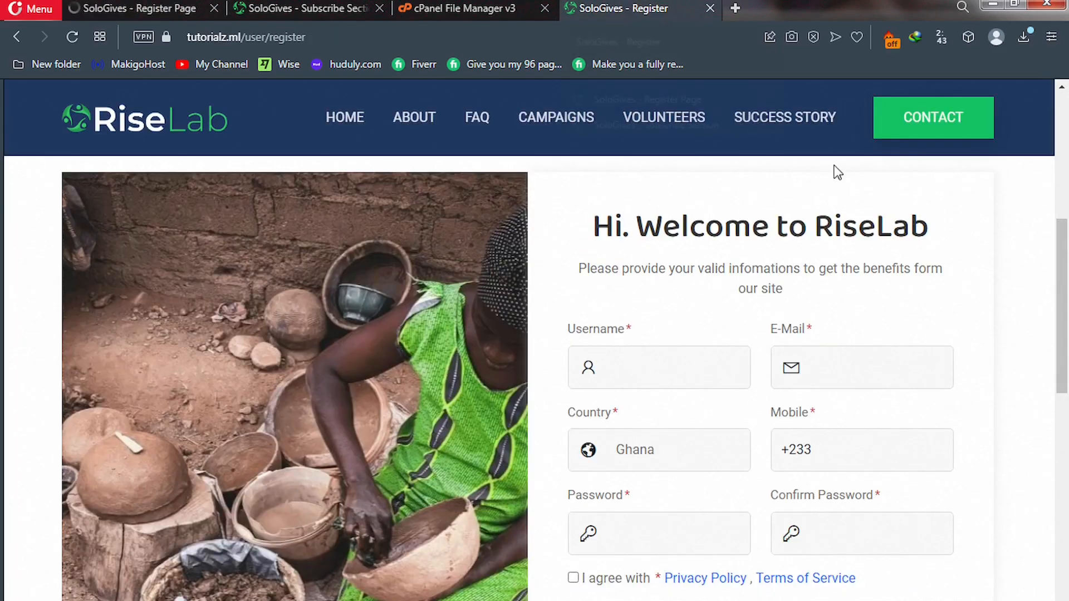
{"action": "left_click_drag", "start_coordinate": [1064, 292], "coordinate": [1051, 80]}
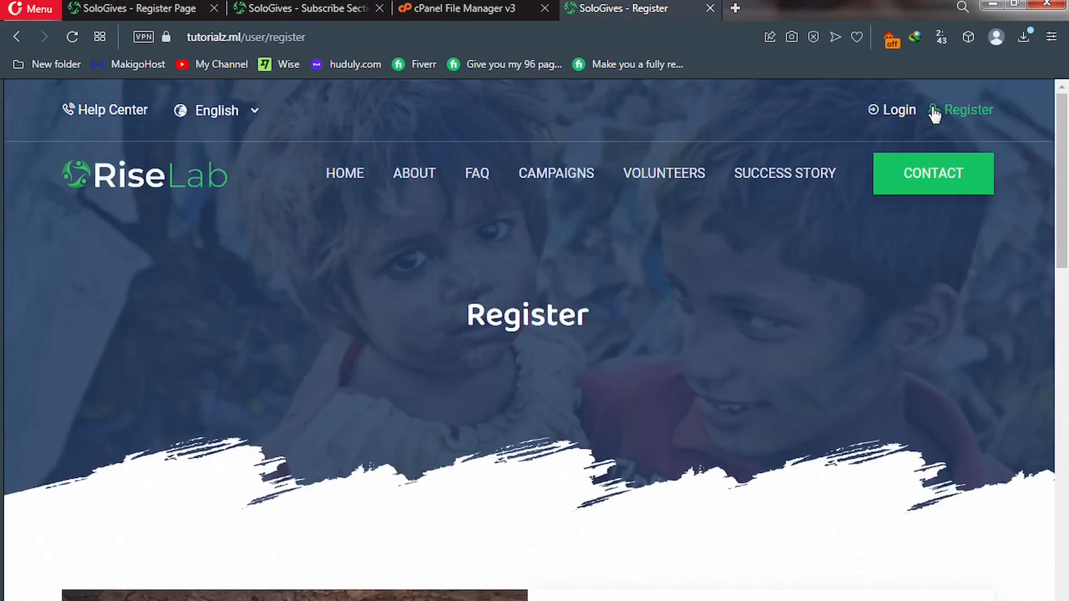
View the live Login form still reading 'Hi. Welcome to RiseLab', then return to the admin Register Page.
{"action": "left_click", "coordinate": [881, 115]}
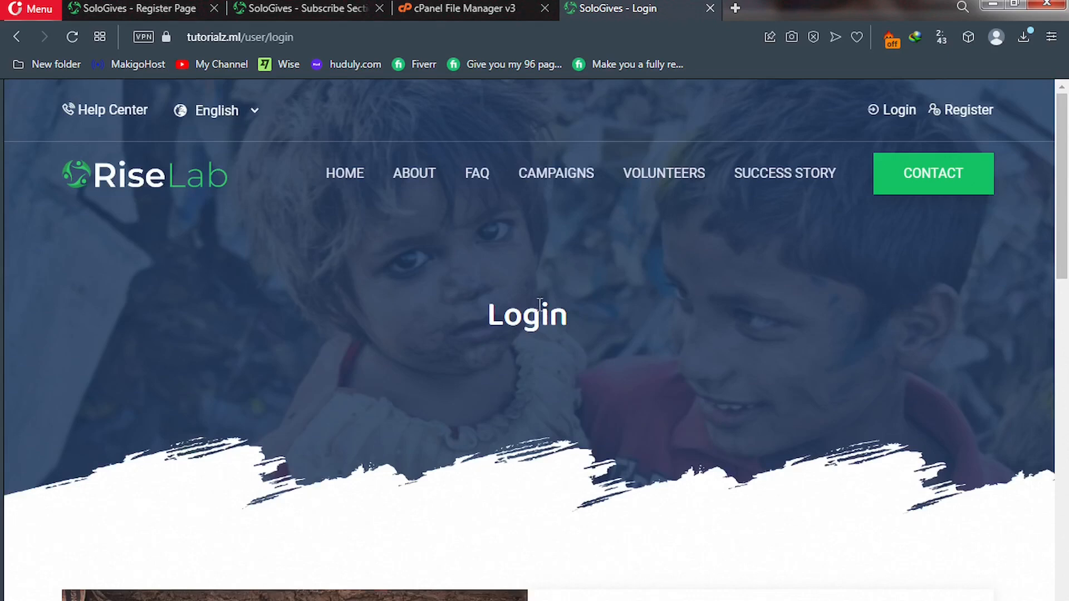
{"action": "scroll", "coordinate": [539, 302], "scroll_direction": "down", "scroll_amount": 5}
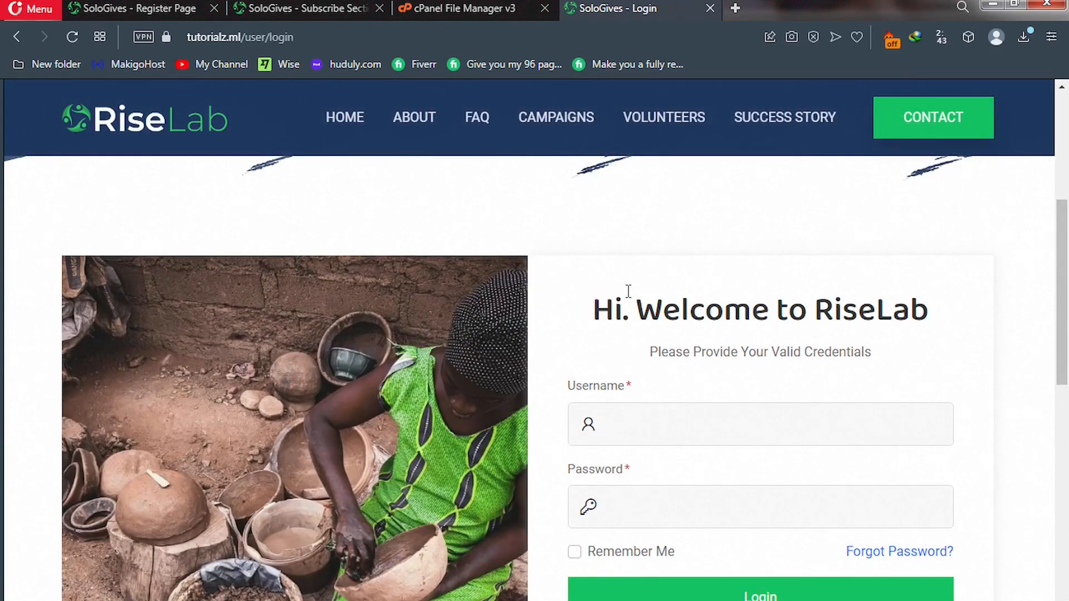
{"action": "left_click", "coordinate": [105, 5]}
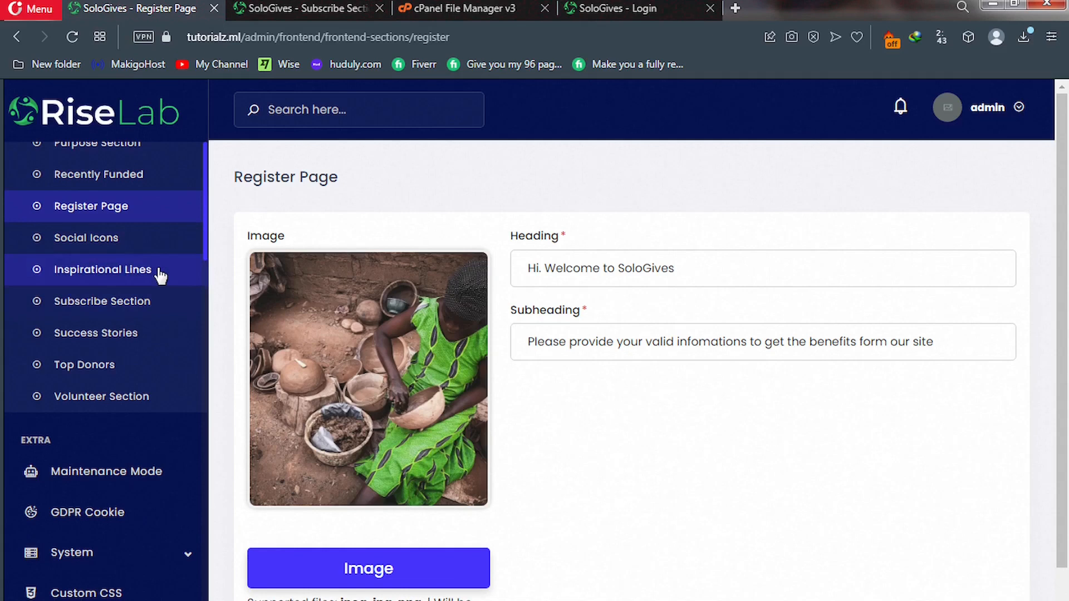
{"action": "scroll", "coordinate": [160, 276], "scroll_direction": "up", "scroll_amount": 10}
{"action": "scroll", "coordinate": [160, 281], "scroll_direction": "down", "scroll_amount": 10}
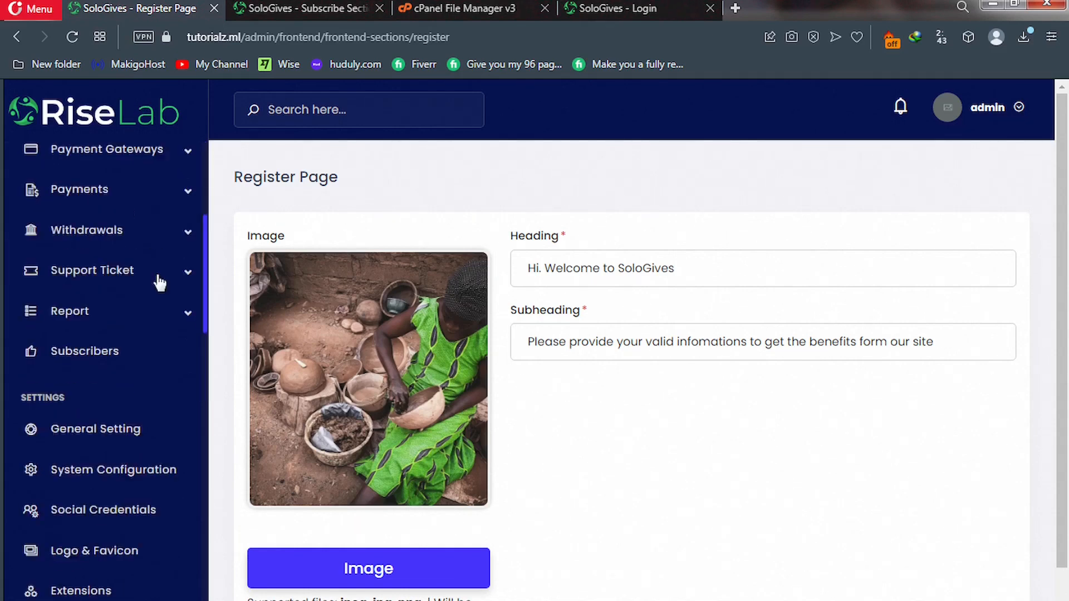
{"action": "scroll", "coordinate": [158, 284], "scroll_direction": "up", "scroll_amount": 2}
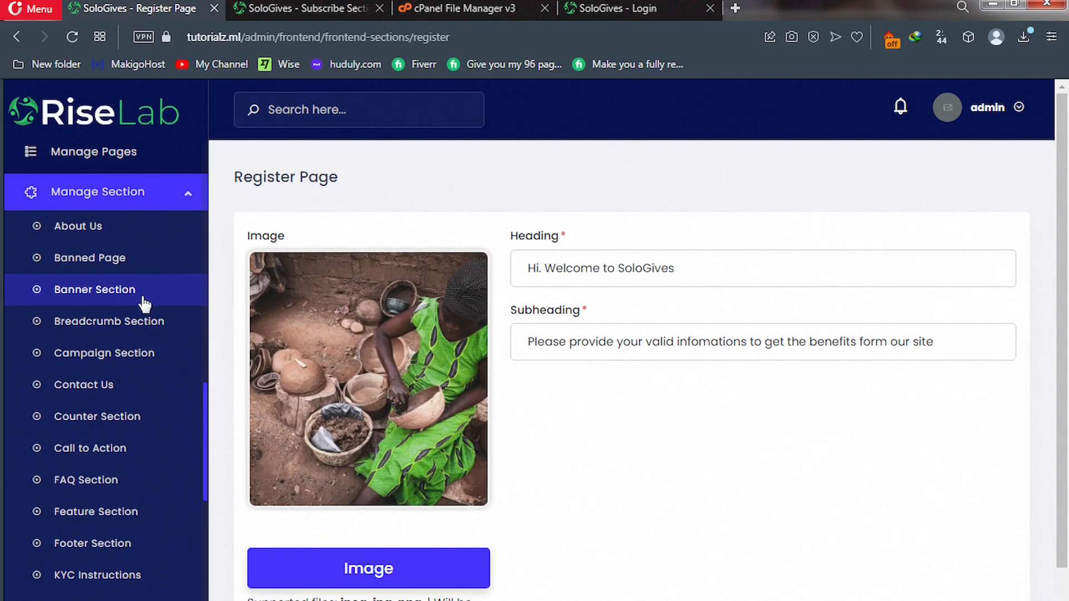
{"action": "scroll", "coordinate": [143, 303], "scroll_direction": "down", "scroll_amount": 2}
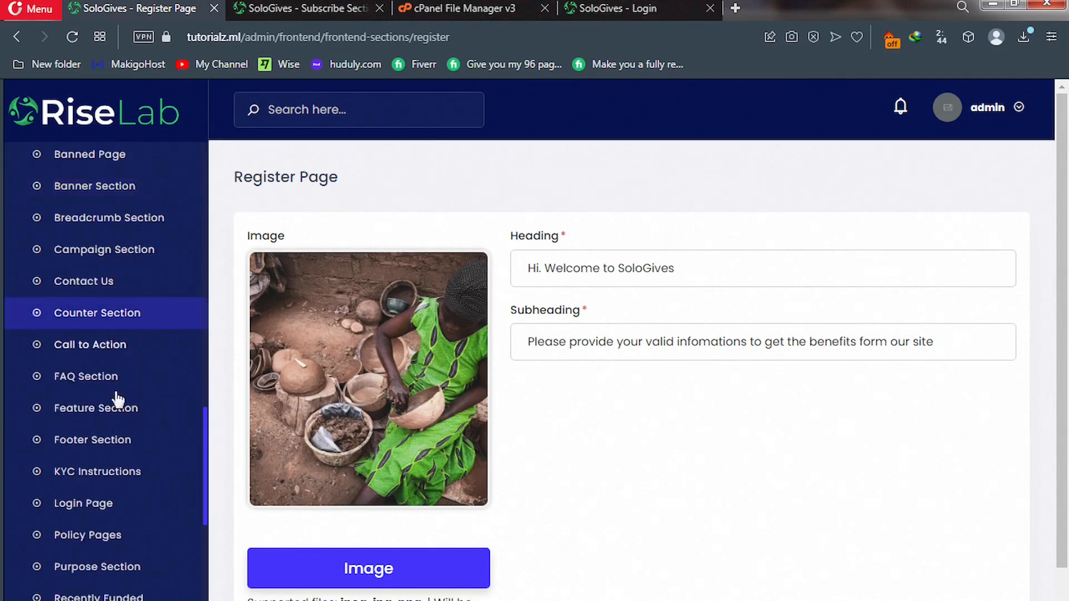
Replace RiseLab with SoloGives in the Login Page heading, submit, and check the live login page.
{"action": "left_click", "coordinate": [68, 507]}
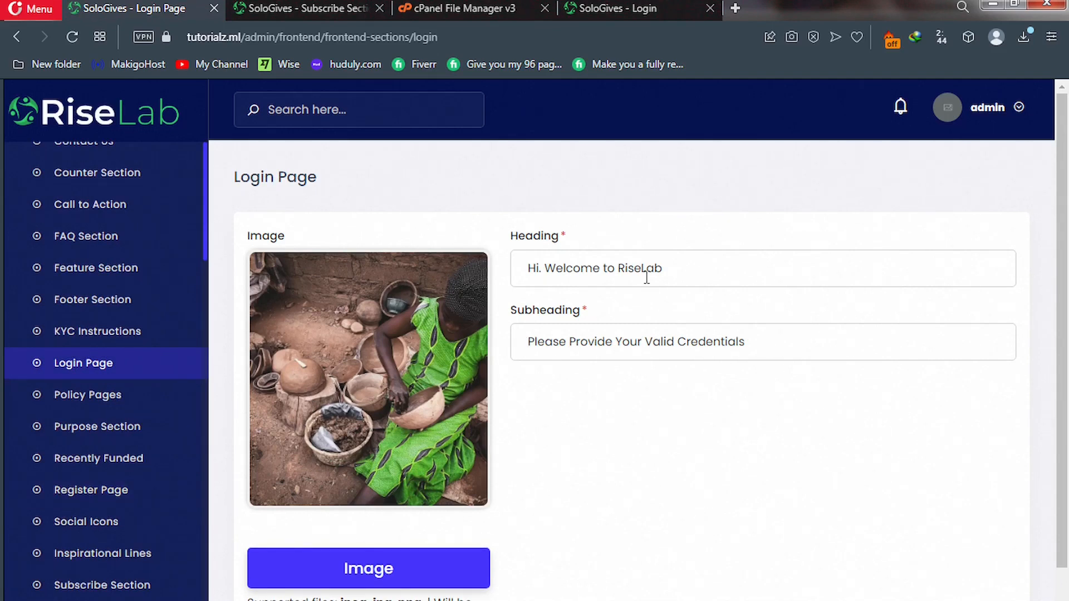
{"action": "double_click", "coordinate": [623, 268]}
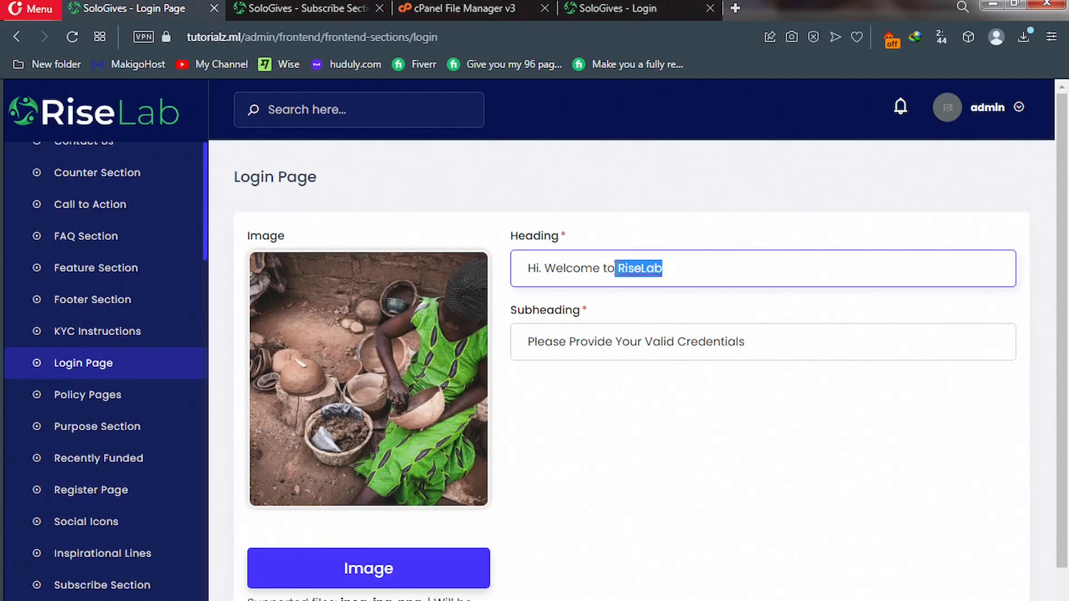
{"action": "type", "text": "Solo"}
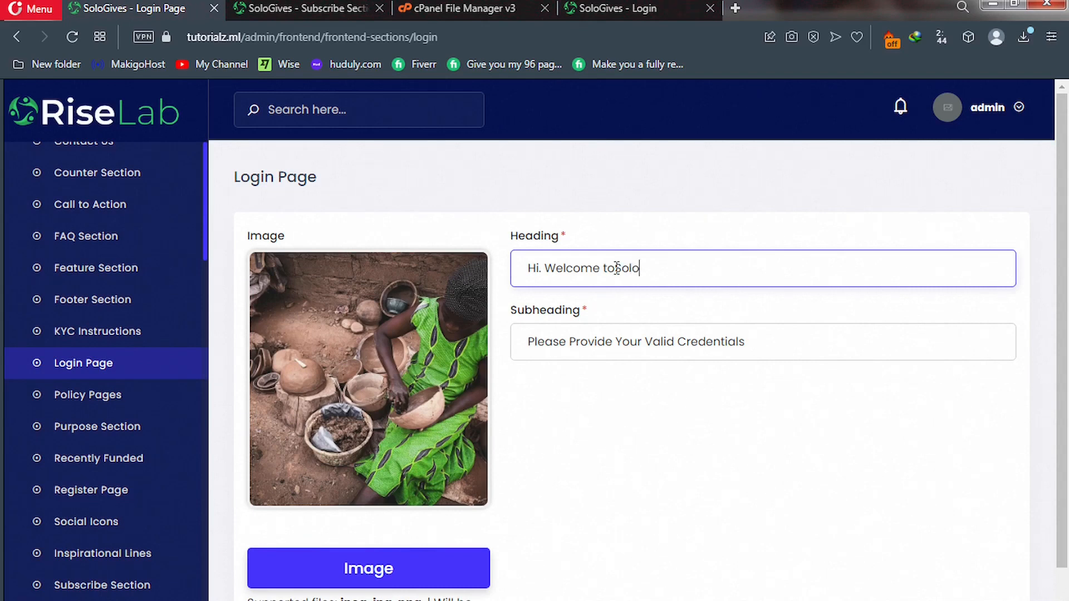
{"action": "type", "text": "Gives"}
{"action": "scroll", "coordinate": [601, 332], "scroll_direction": "down", "scroll_amount": 2}
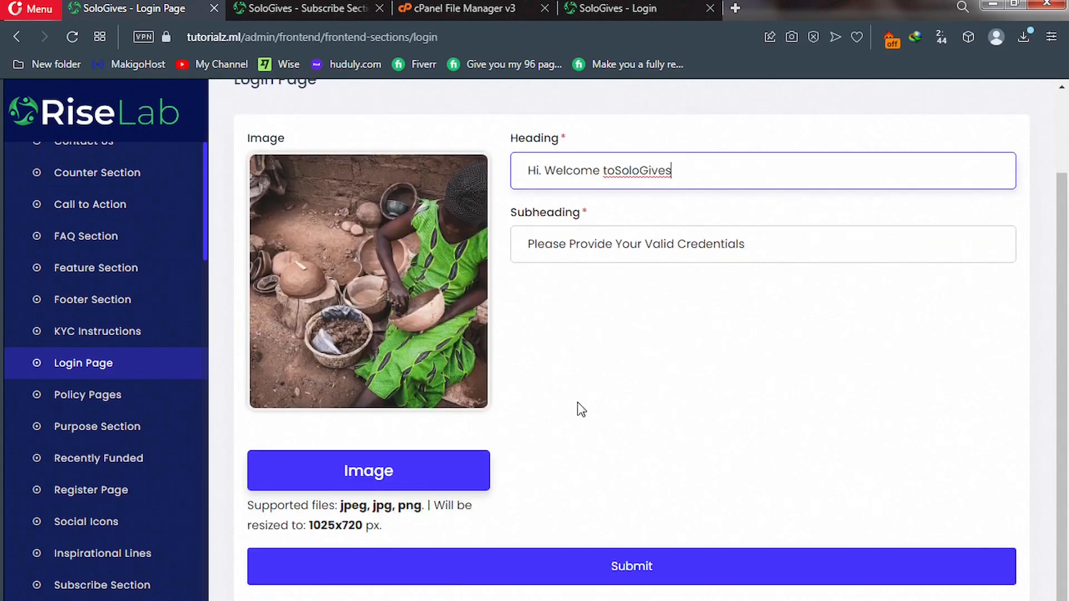
{"action": "left_click", "coordinate": [547, 563]}
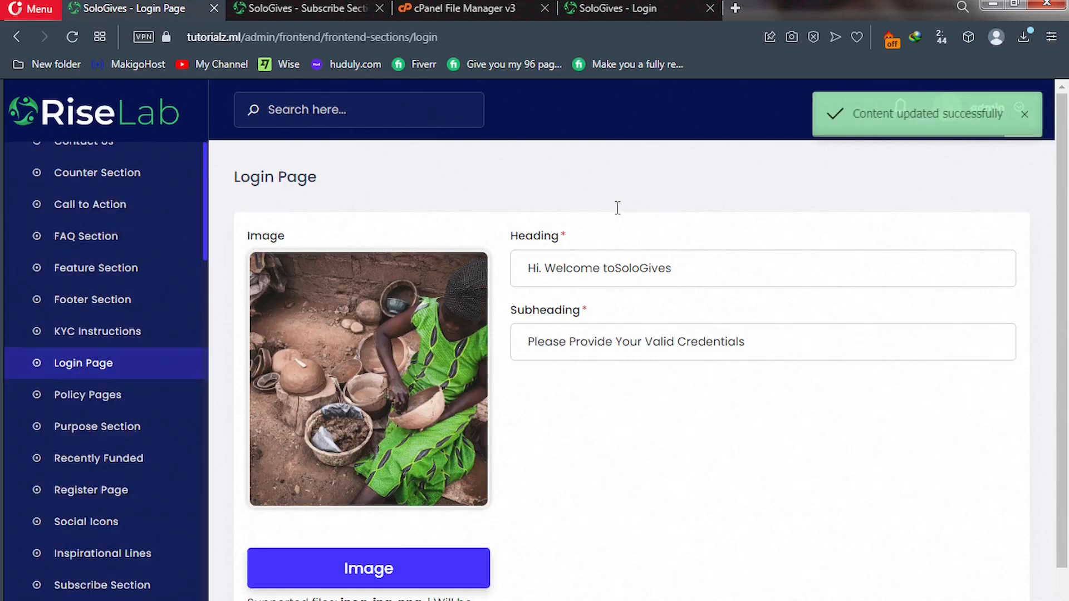
{"action": "left_click", "coordinate": [613, 7]}
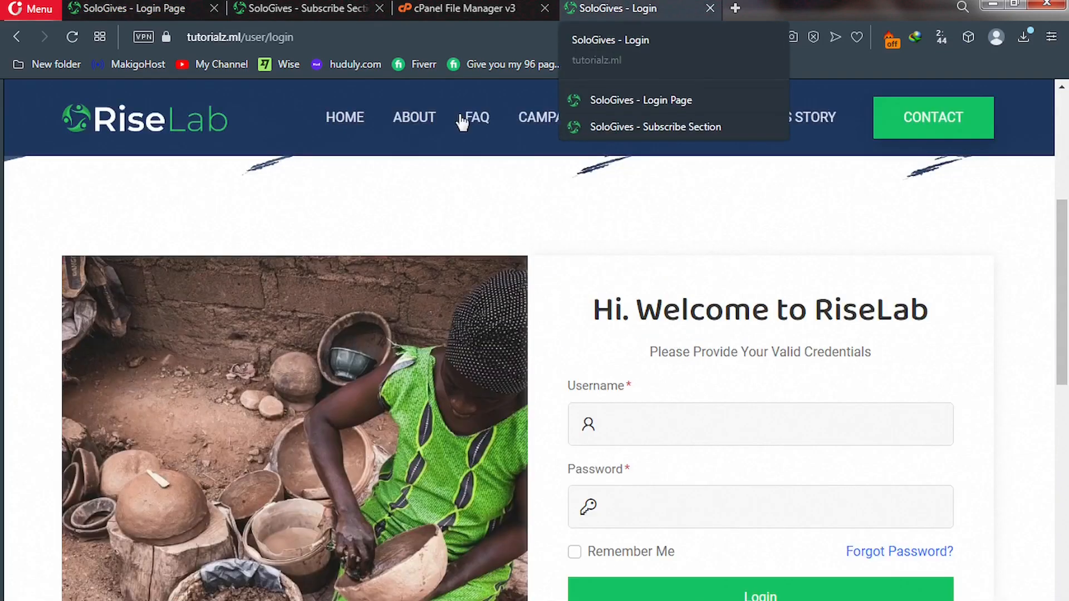
Read through the live site's About page text.
{"action": "left_click", "coordinate": [422, 128]}
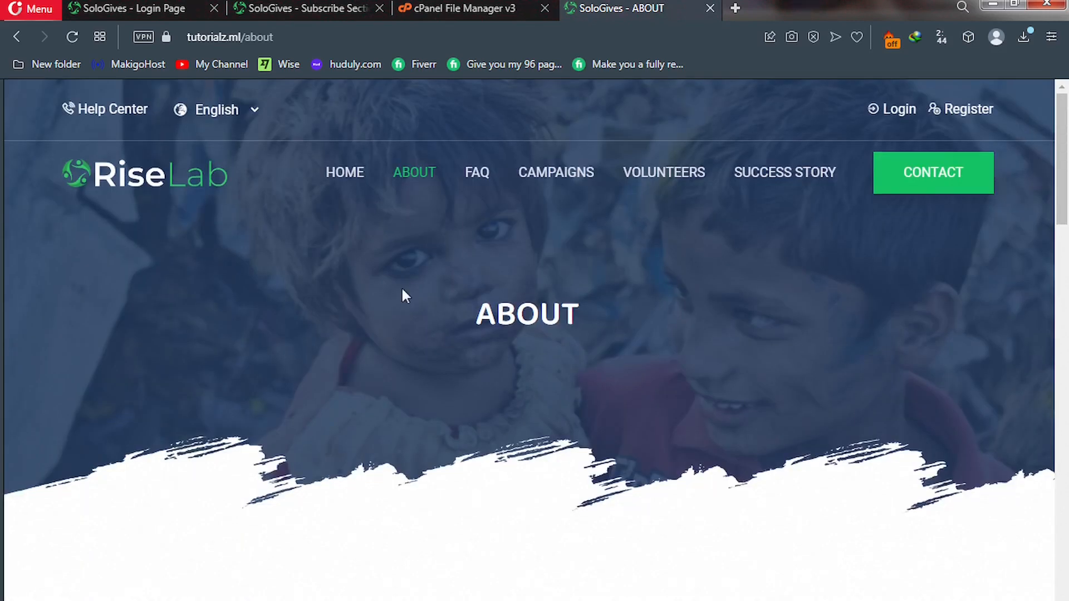
{"action": "scroll", "coordinate": [402, 295], "scroll_direction": "down", "scroll_amount": 2}
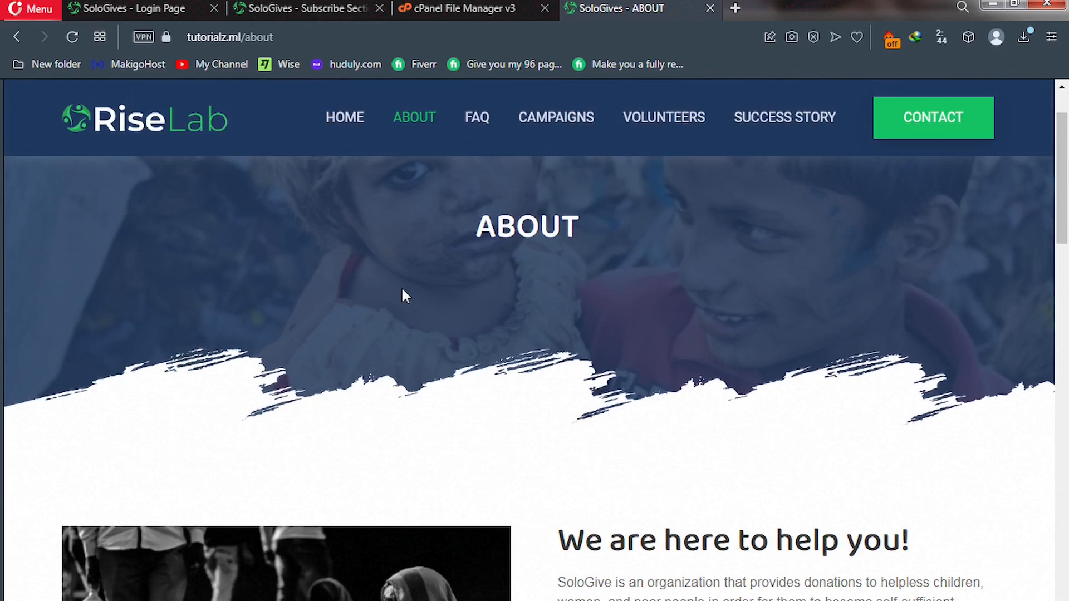
{"action": "scroll", "coordinate": [402, 296], "scroll_direction": "down", "scroll_amount": 4}
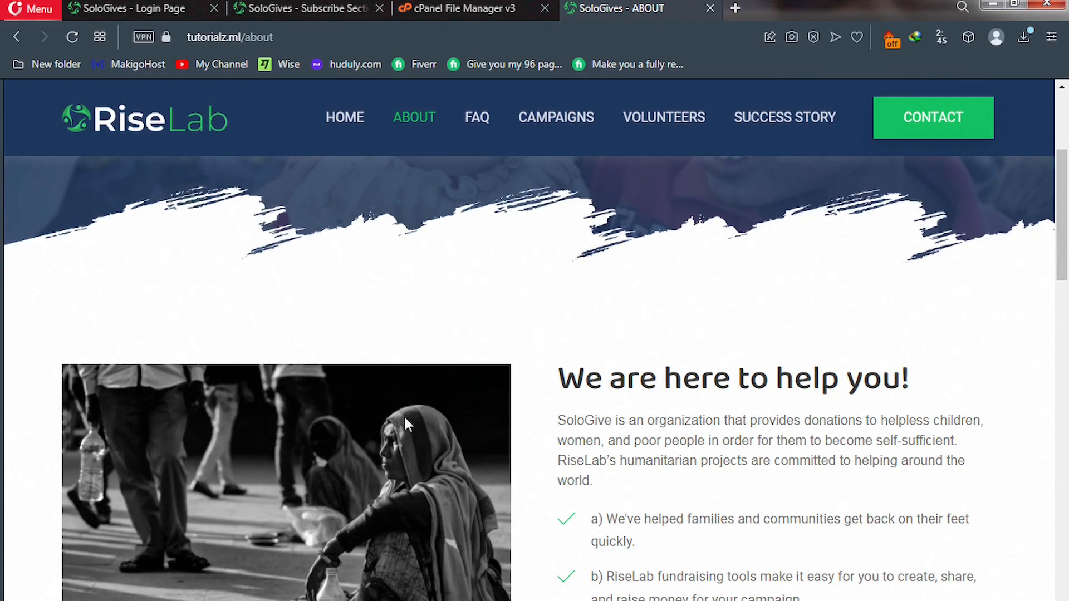
Review the live homepage's hero and help sections, then return to the admin Login Page settings.
{"action": "left_click", "coordinate": [347, 121]}
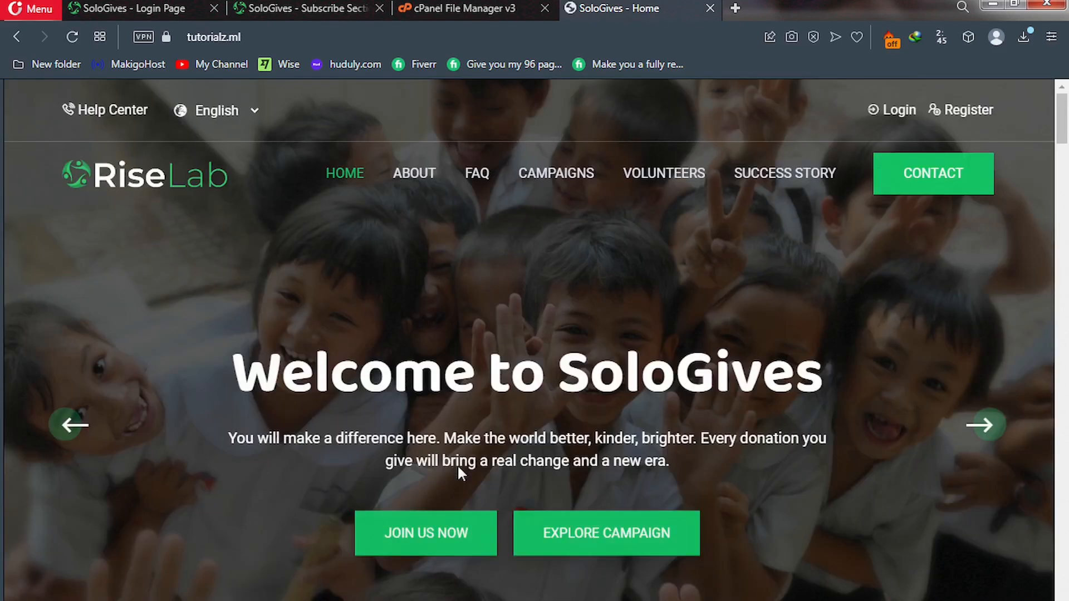
{"action": "scroll", "coordinate": [458, 472], "scroll_direction": "down", "scroll_amount": 5}
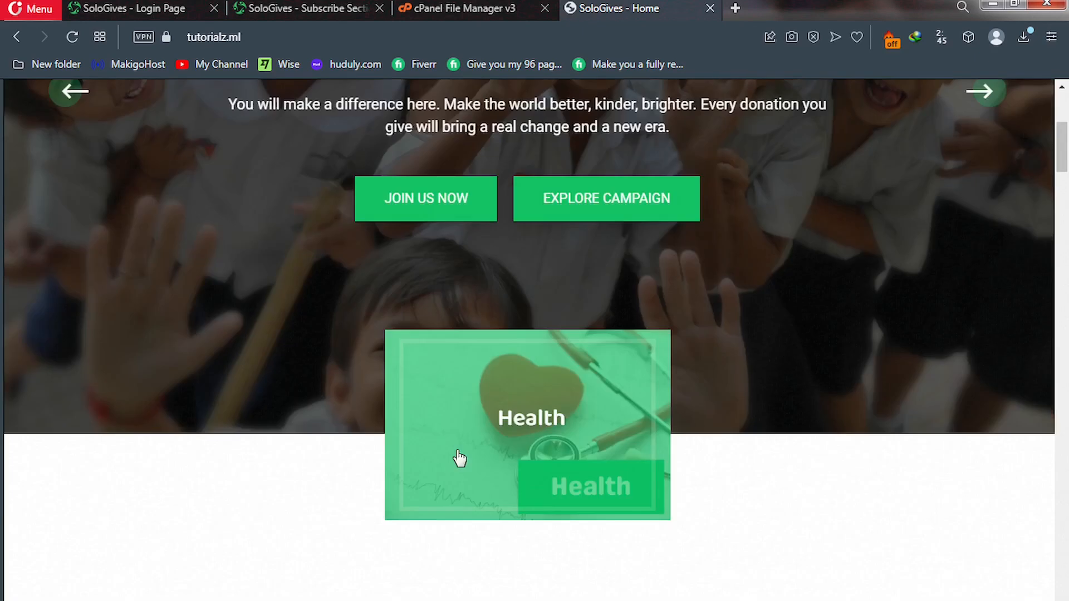
{"action": "scroll", "coordinate": [459, 458], "scroll_direction": "down", "scroll_amount": 4}
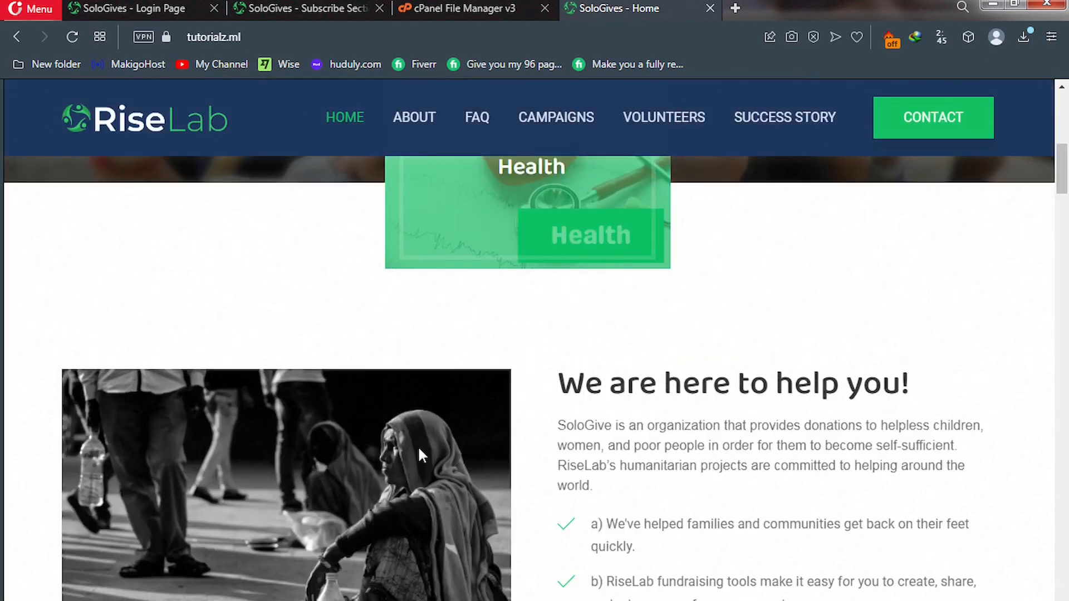
{"action": "scroll", "coordinate": [418, 456], "scroll_direction": "down", "scroll_amount": 1}
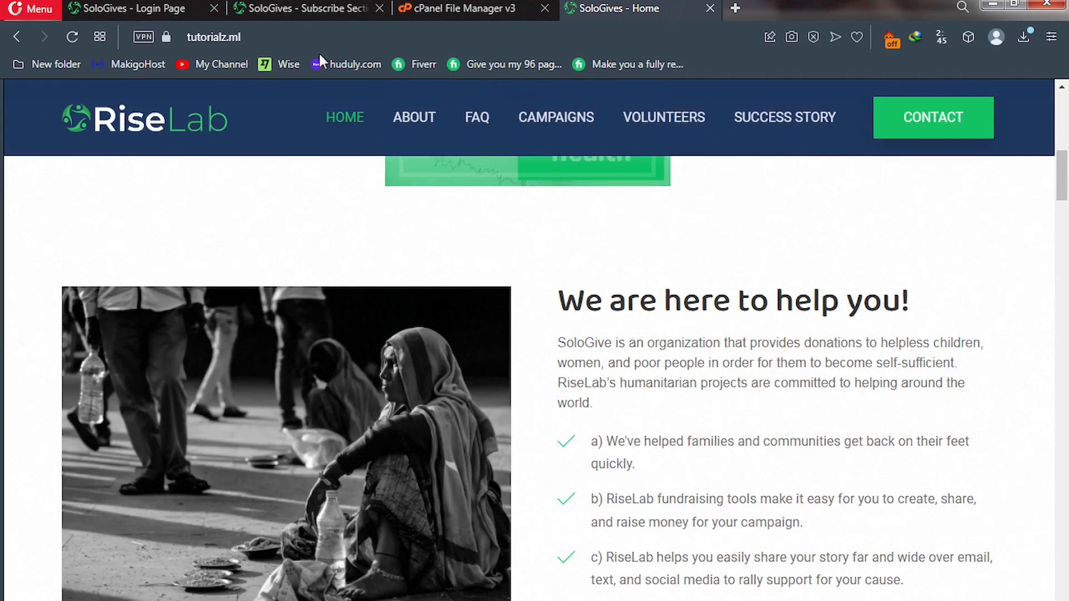
{"action": "left_click", "coordinate": [131, 9]}
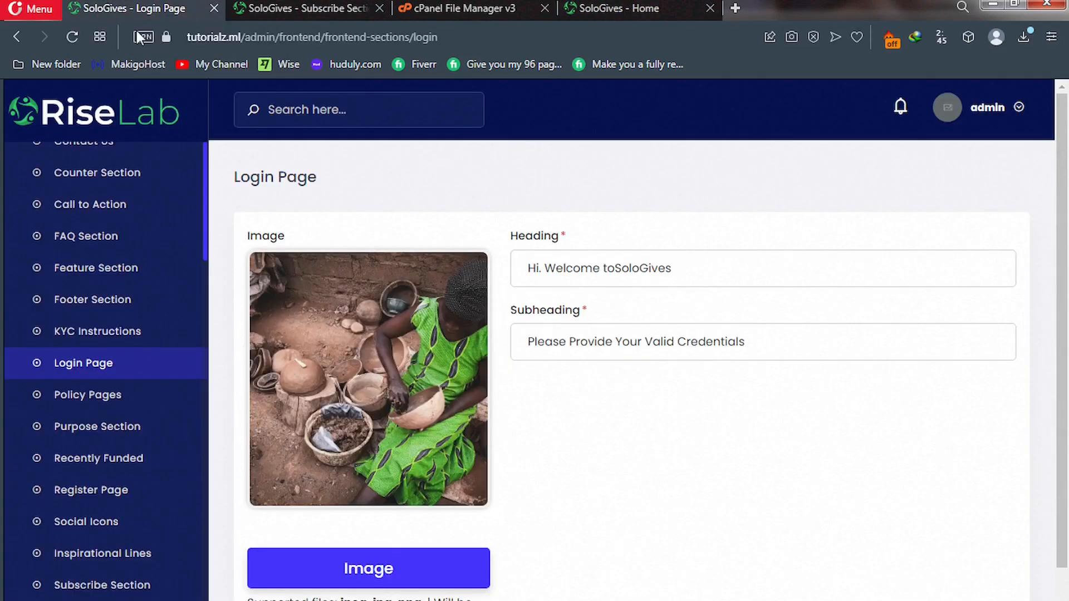
Compare the admin Purpose Section items with Our Vision and Our Mission on the live About page.
{"action": "left_click", "coordinate": [75, 429]}
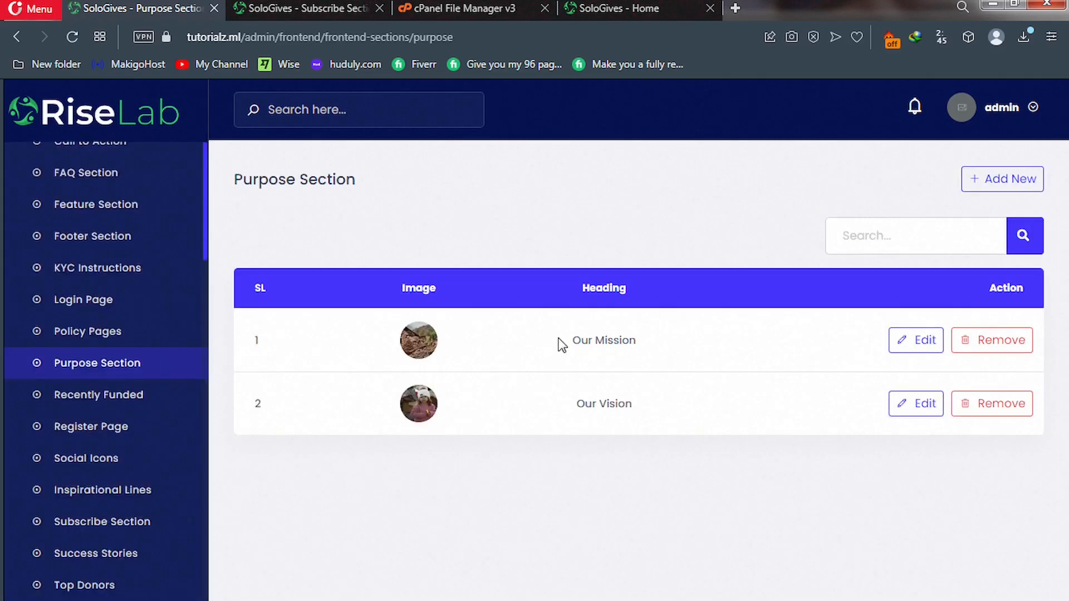
{"action": "left_click", "coordinate": [614, 10]}
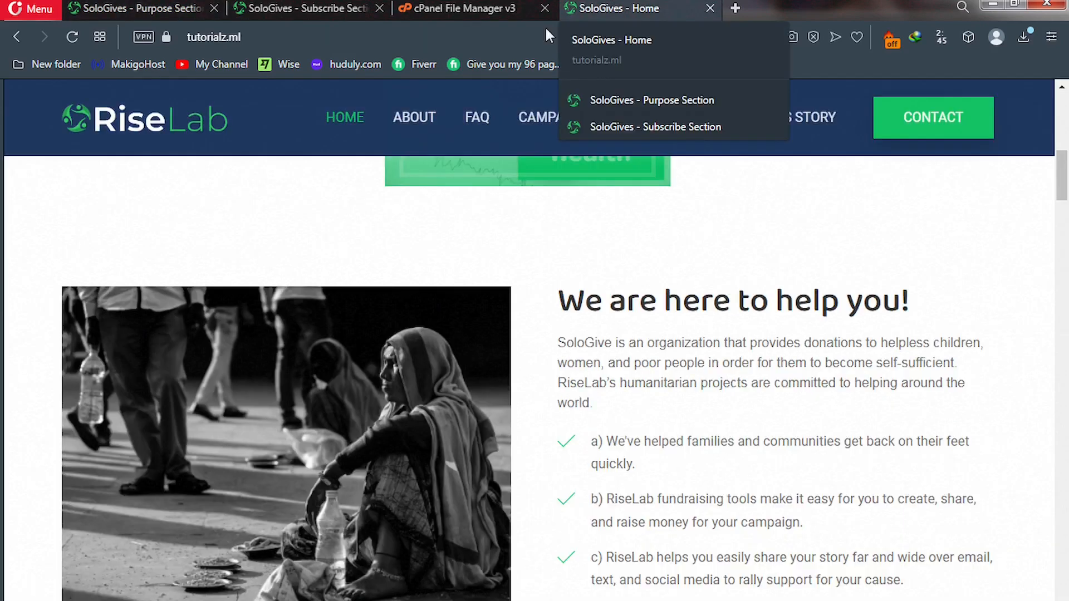
{"action": "left_click", "coordinate": [417, 123]}
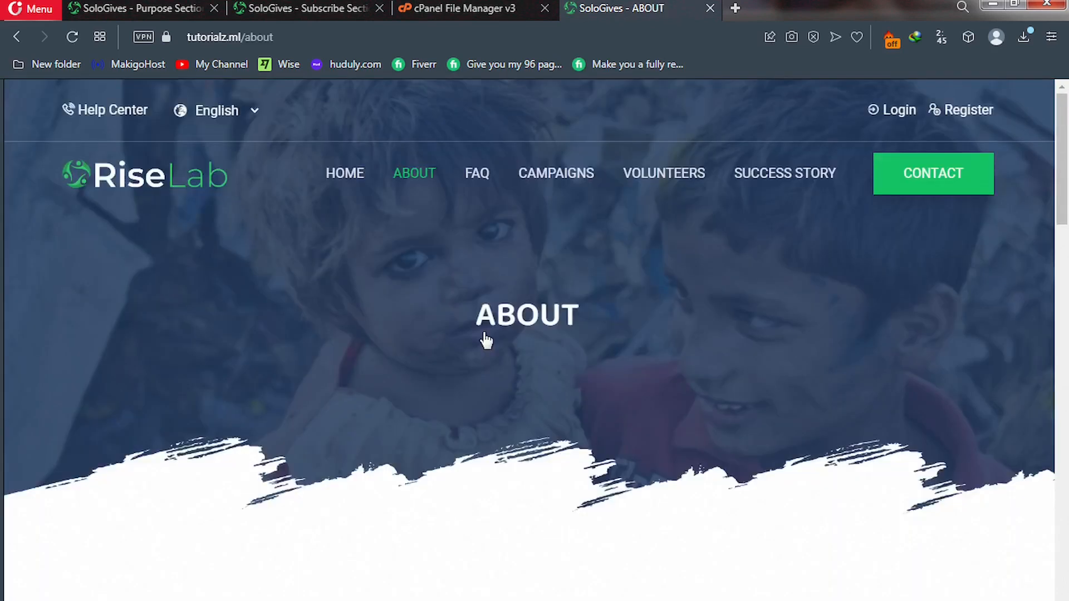
{"action": "scroll", "coordinate": [486, 340], "scroll_direction": "down", "scroll_amount": 5}
{"action": "scroll", "coordinate": [487, 340], "scroll_direction": "down", "scroll_amount": 5}
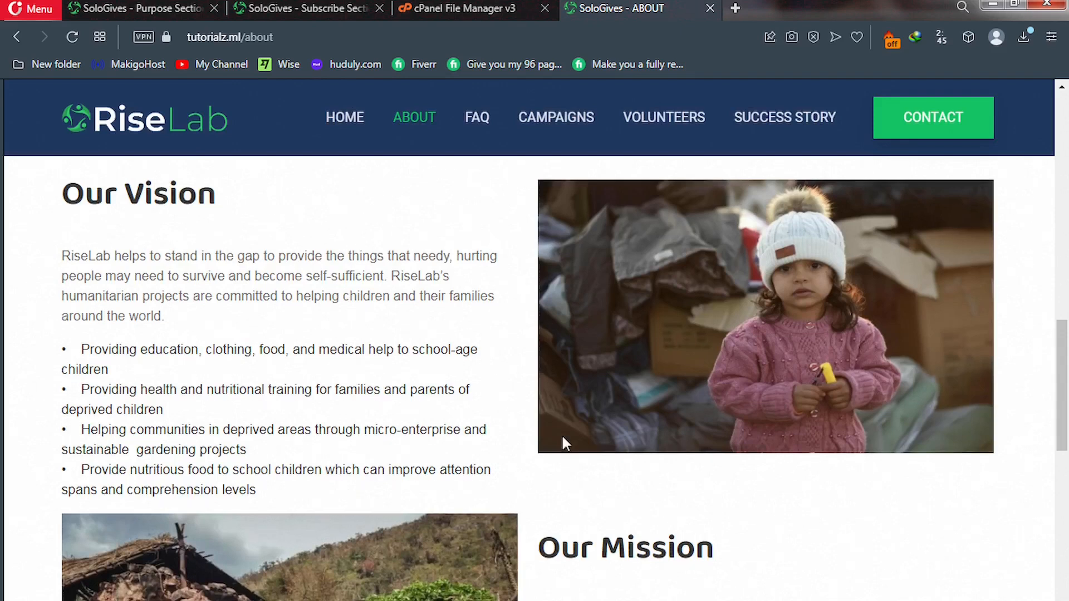
{"action": "scroll", "coordinate": [603, 540], "scroll_direction": "down", "scroll_amount": 4}
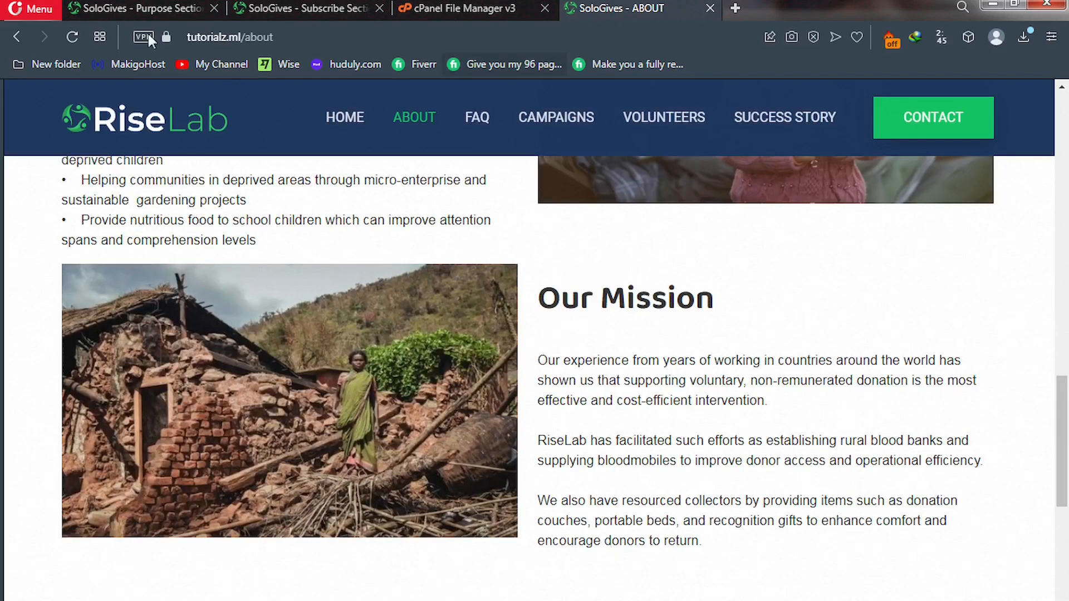
Open the admin Policy Pages settings, then go back to the live About page.
{"action": "left_click", "coordinate": [128, 5]}
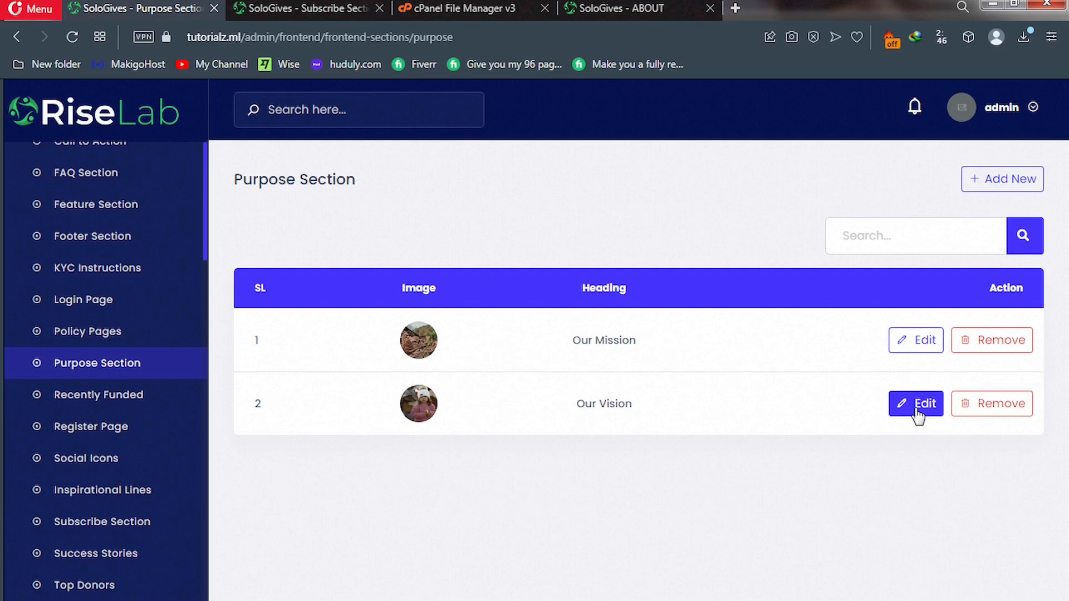
{"action": "left_click", "coordinate": [102, 339]}
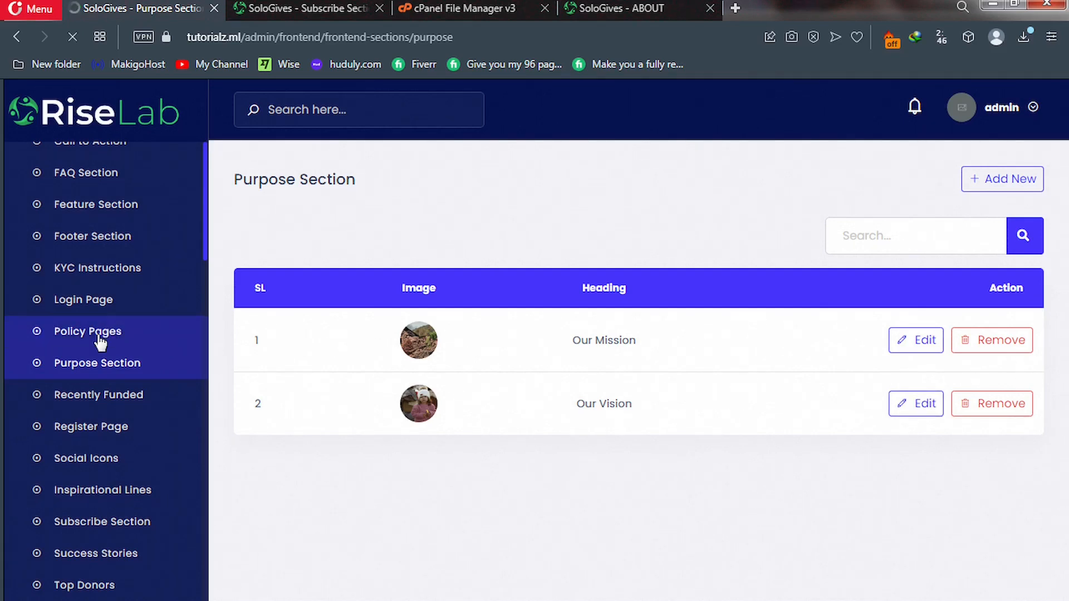
{"action": "left_click", "coordinate": [605, 12]}
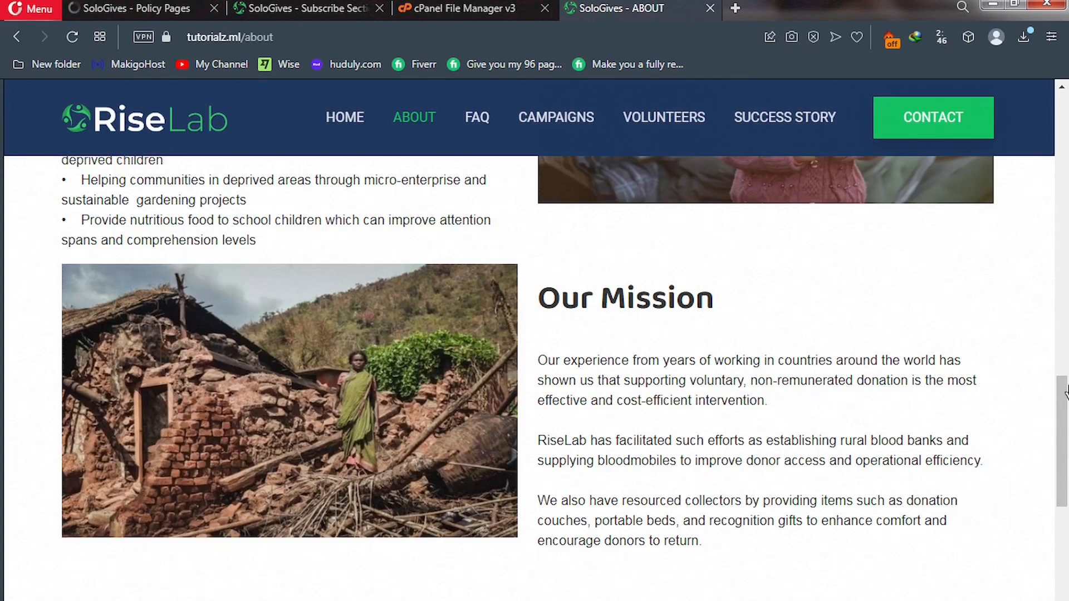
Scroll the live site down to the footer and review the Privacy Policy page.
{"action": "left_click", "coordinate": [1067, 549]}
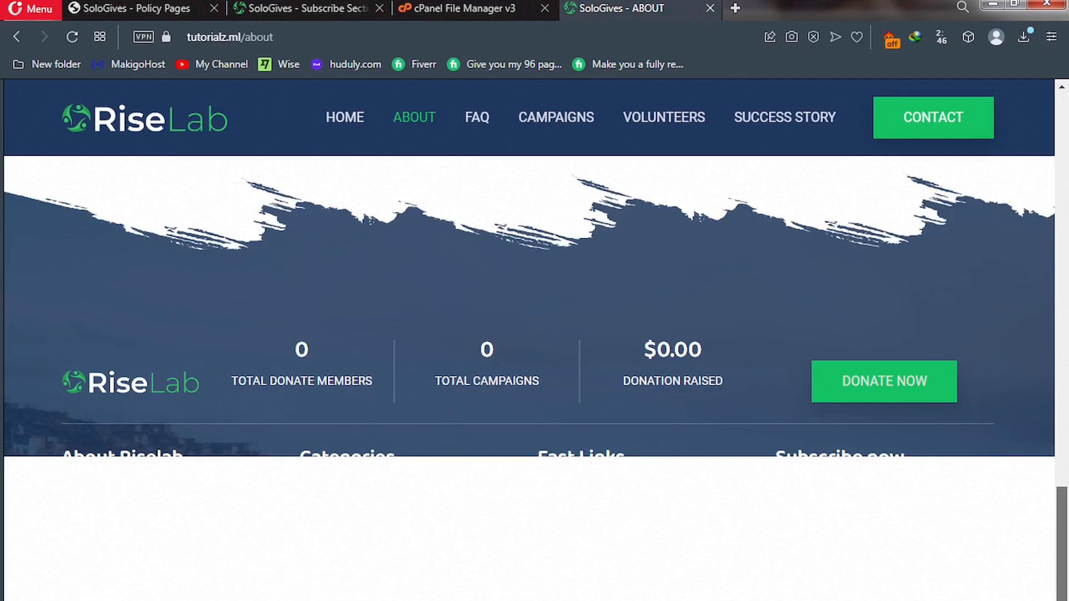
{"action": "left_click_drag", "start_coordinate": [1063, 567], "coordinate": [1064, 597]}
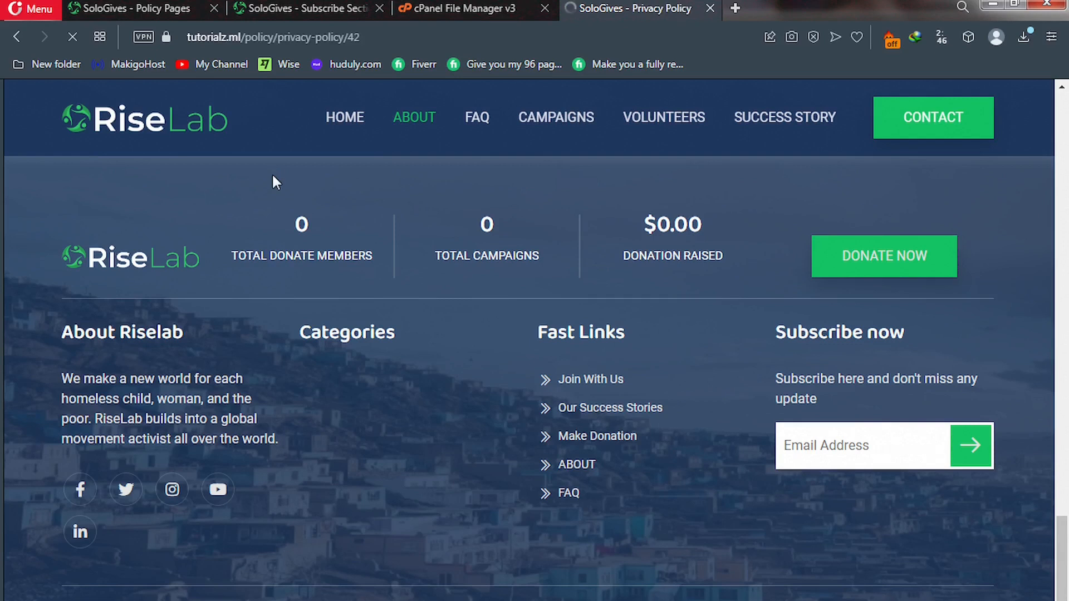
{"action": "scroll", "coordinate": [350, 287], "scroll_direction": "down", "scroll_amount": 6}
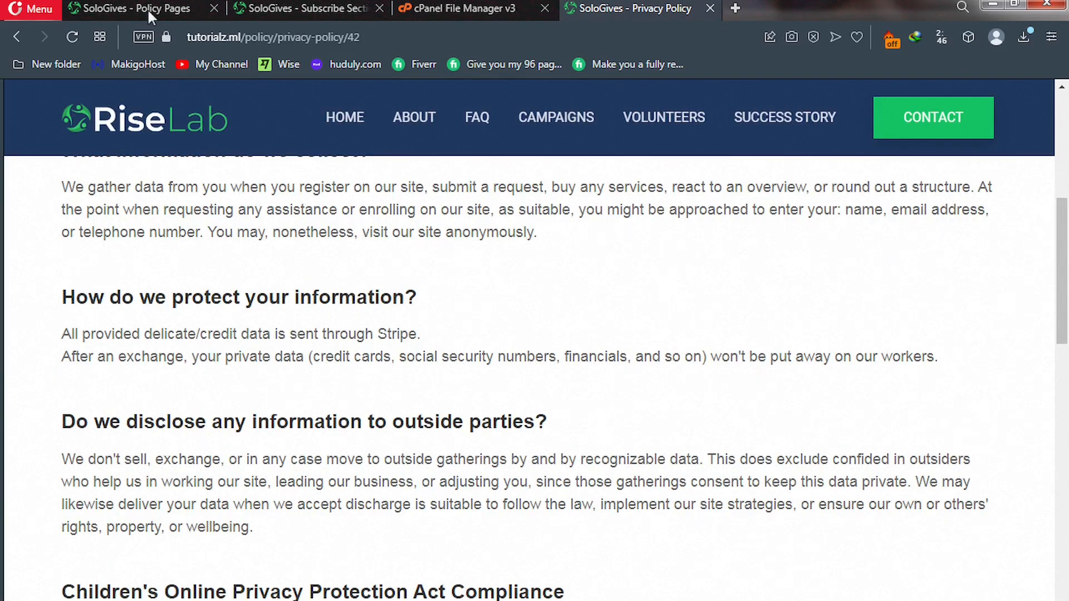
Back in the admin Policy Pages list, scroll the sidebar and open KYC Instructions.
{"action": "left_click", "coordinate": [147, 8]}
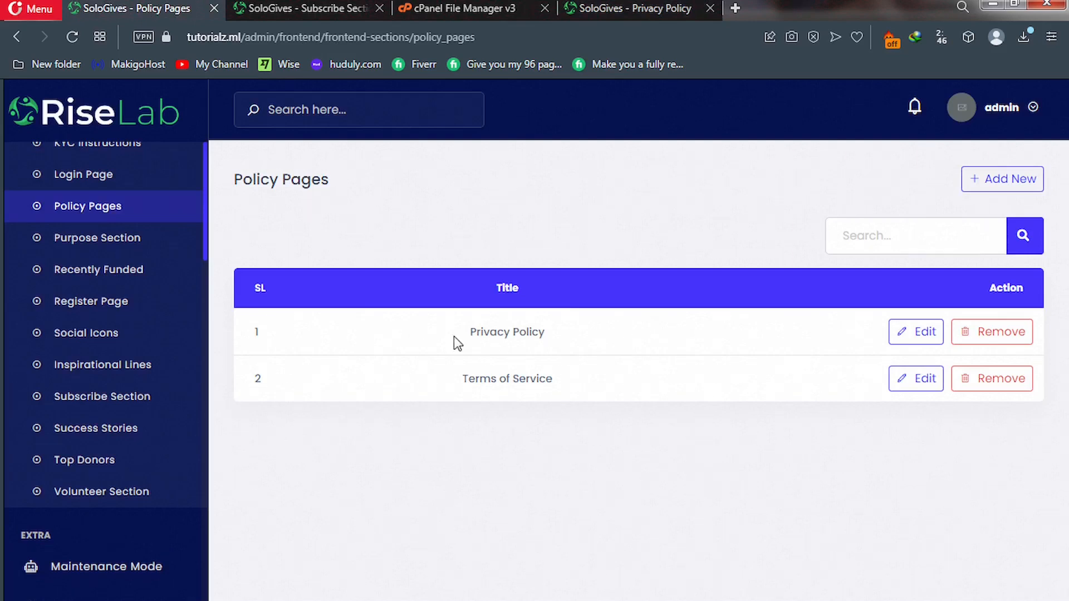
{"action": "left_click", "coordinate": [916, 334]}
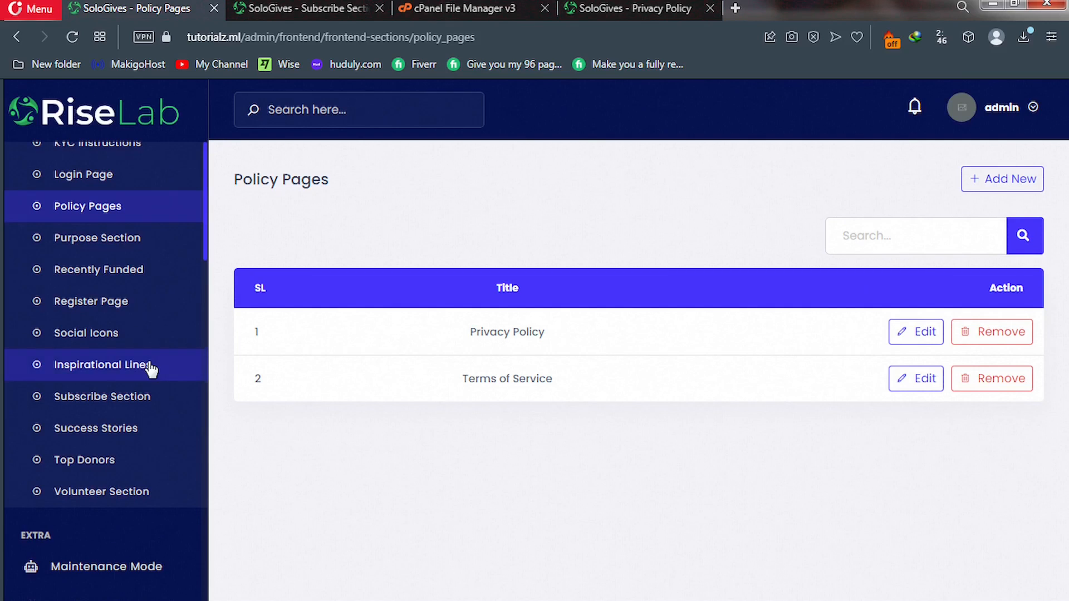
{"action": "scroll", "coordinate": [149, 370], "scroll_direction": "up", "scroll_amount": 3}
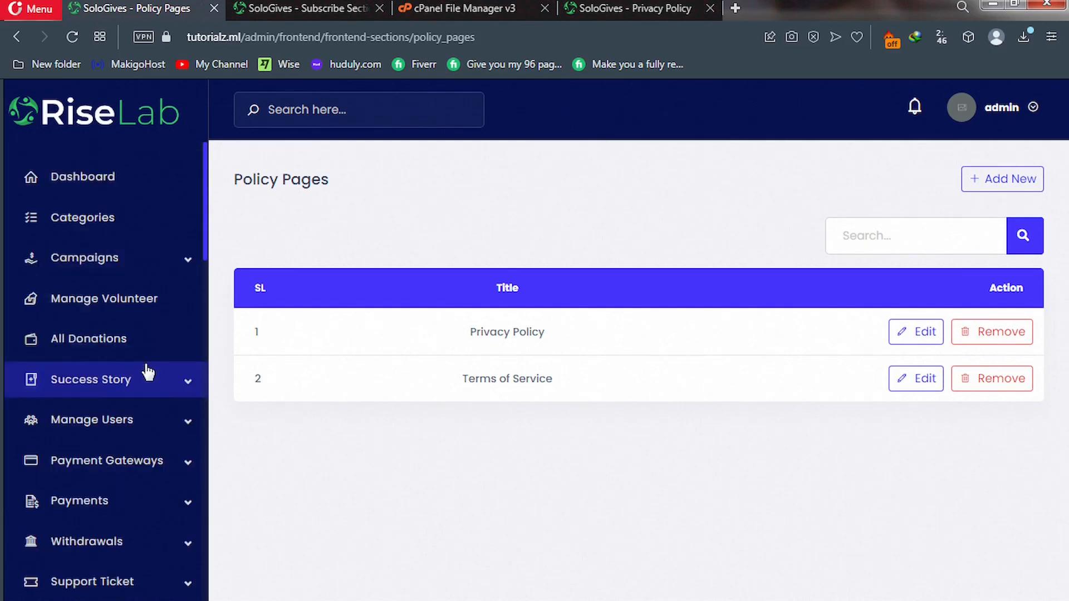
{"action": "scroll", "coordinate": [148, 373], "scroll_direction": "down", "scroll_amount": 10}
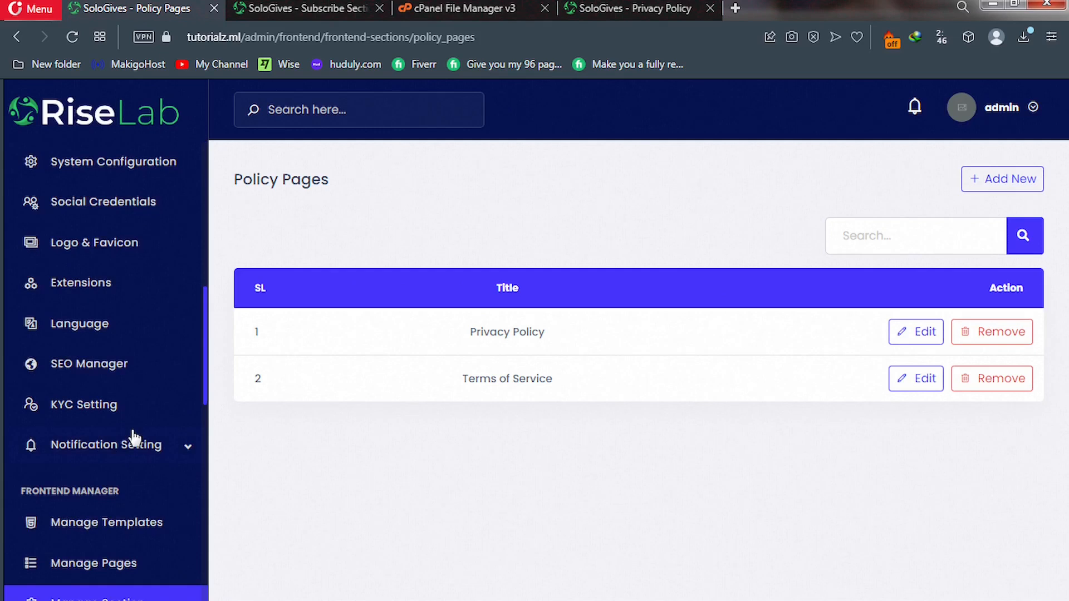
{"action": "scroll", "coordinate": [134, 437], "scroll_direction": "down", "scroll_amount": 5}
{"action": "scroll", "coordinate": [134, 437], "scroll_direction": "down", "scroll_amount": 3}
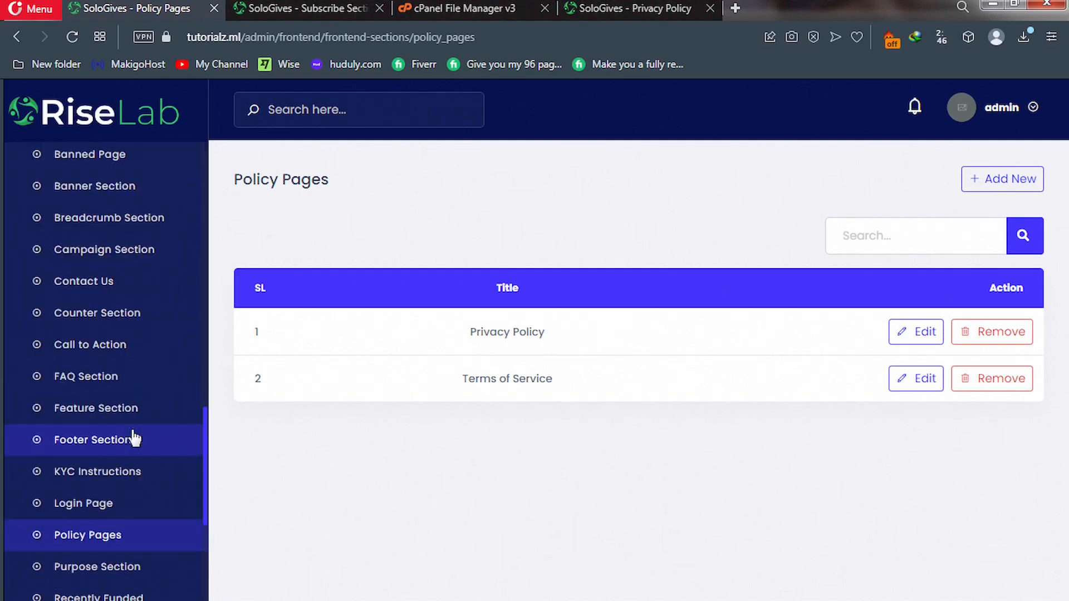
{"action": "left_click", "coordinate": [76, 479]}
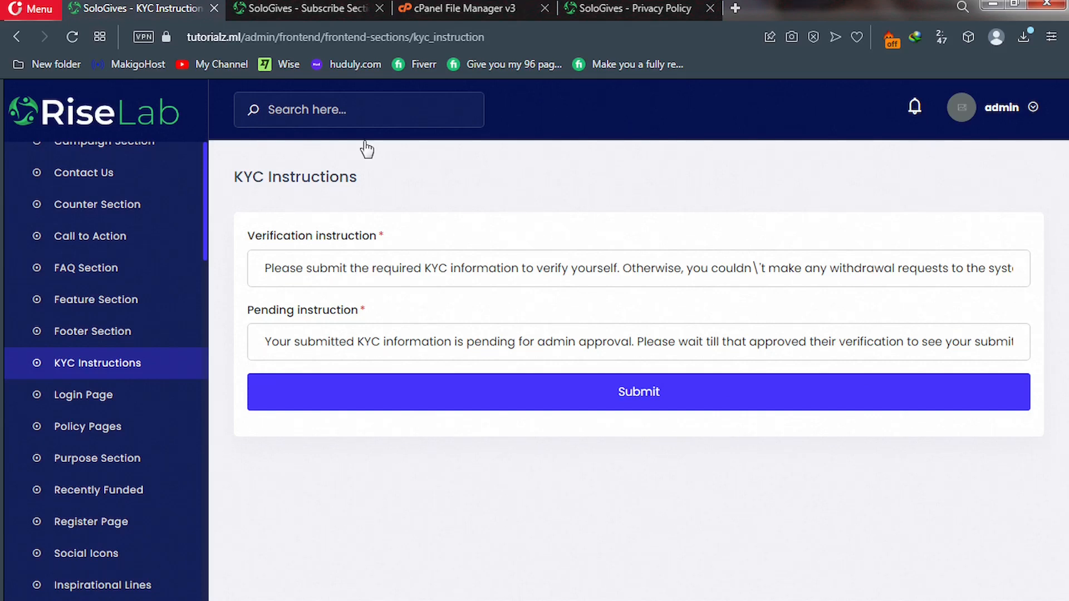
Check the live FAQ page's six placeholder questions, then return to the admin KYC Instructions page.
{"action": "key", "text": "ctrl+Tab"}
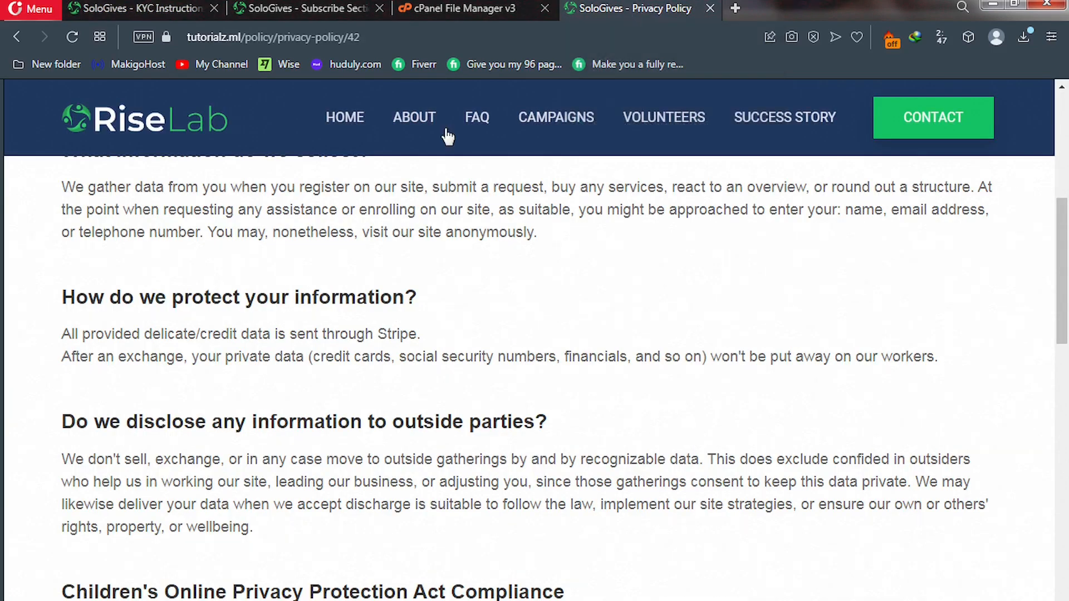
{"action": "left_click", "coordinate": [479, 129]}
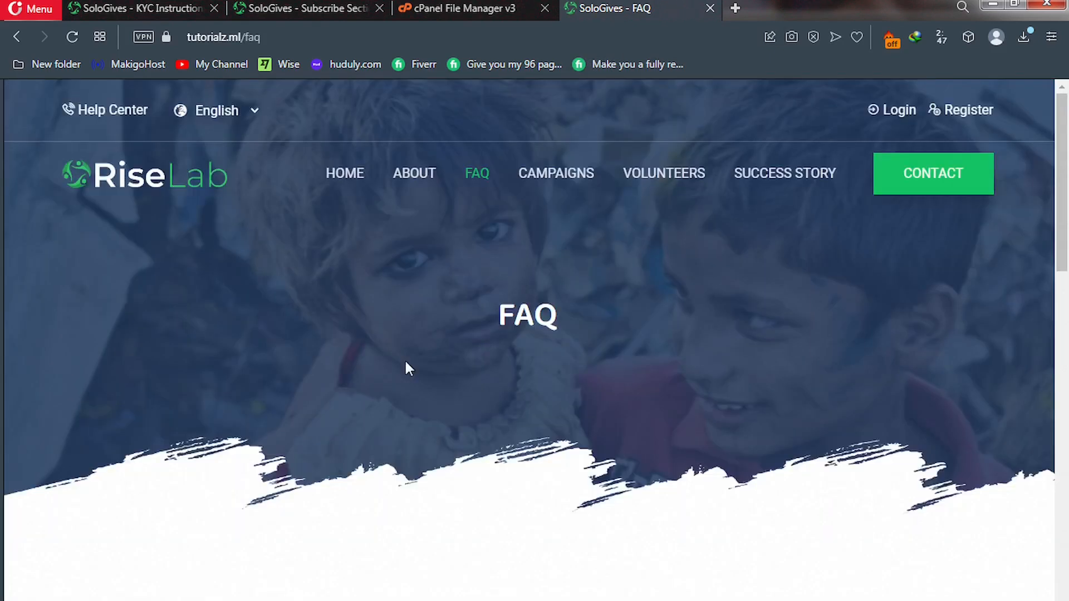
{"action": "scroll", "coordinate": [404, 358], "scroll_direction": "down", "scroll_amount": 5}
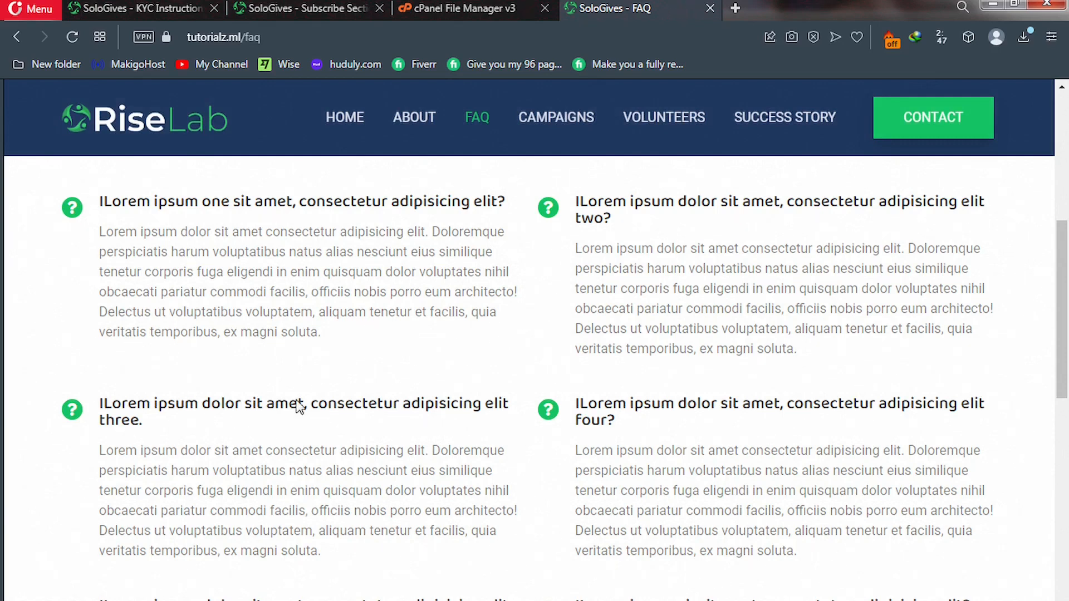
{"action": "scroll", "coordinate": [299, 406], "scroll_direction": "down", "scroll_amount": 5}
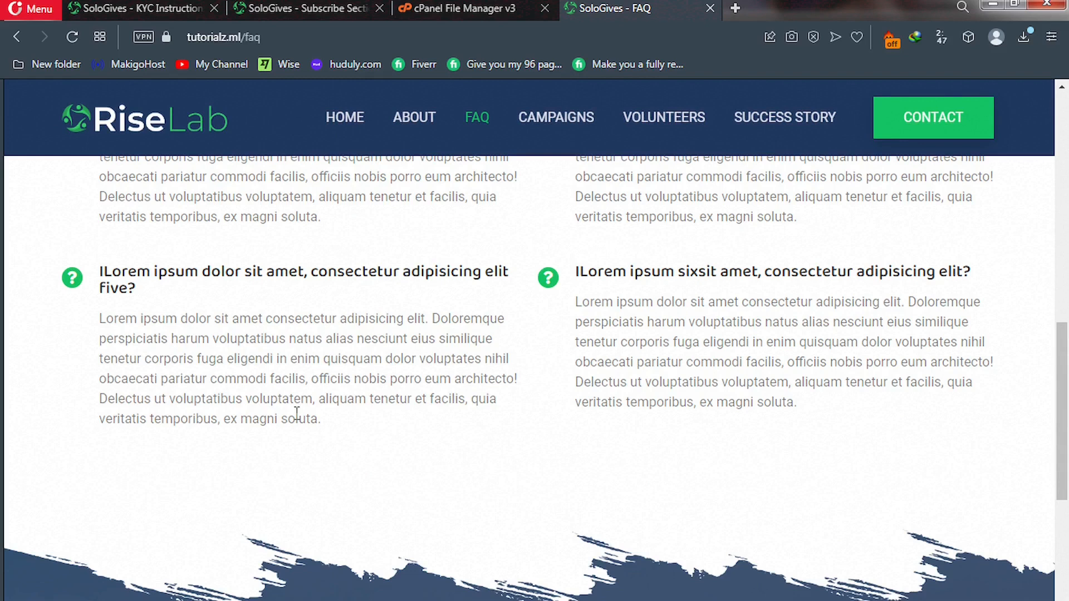
{"action": "scroll", "coordinate": [297, 414], "scroll_direction": "up", "scroll_amount": 4}
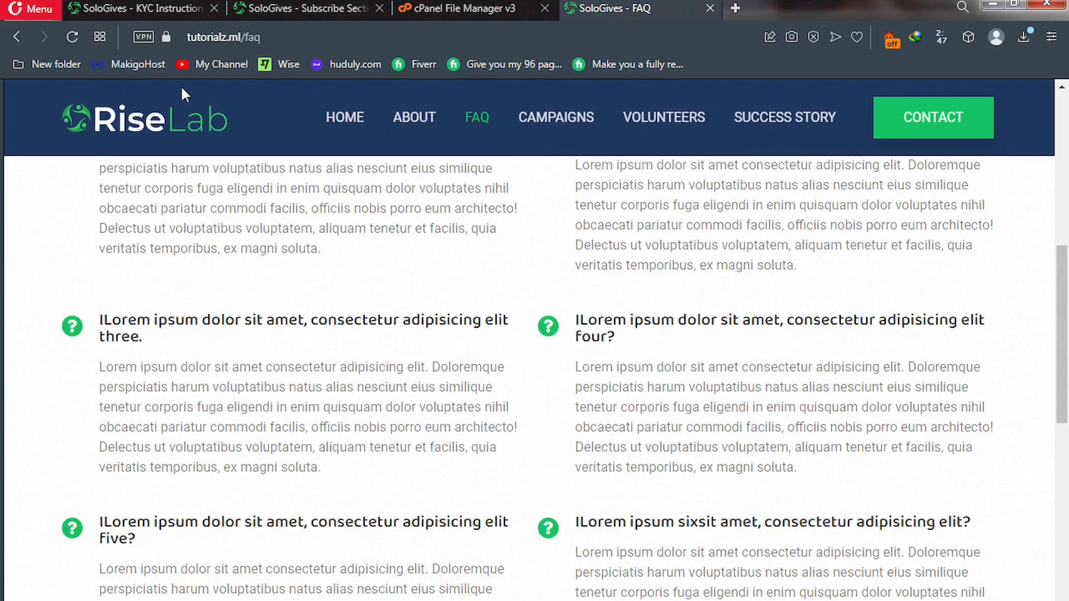
{"action": "left_click", "coordinate": [139, 8]}
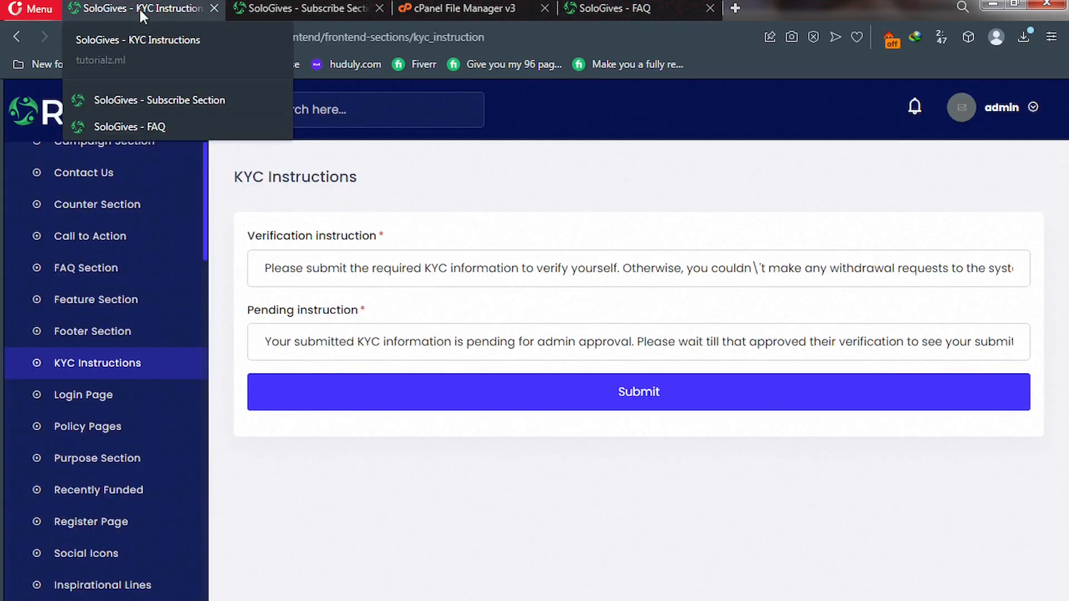
Open the first FAQ Section item for editing, then view the live FAQ and Contact pages.
{"action": "left_click", "coordinate": [69, 274]}
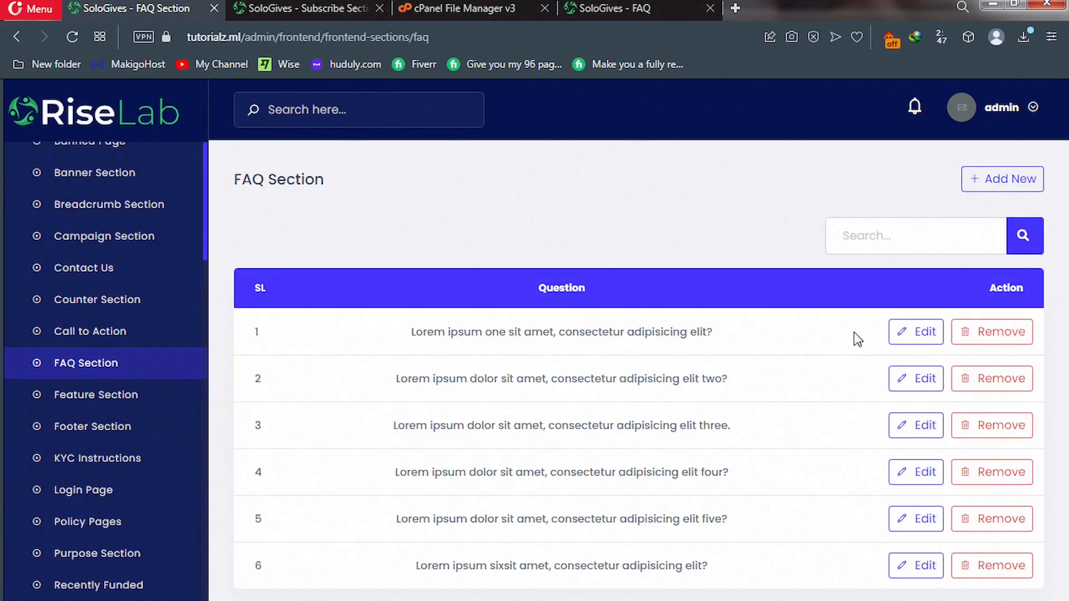
{"action": "left_click", "coordinate": [907, 337]}
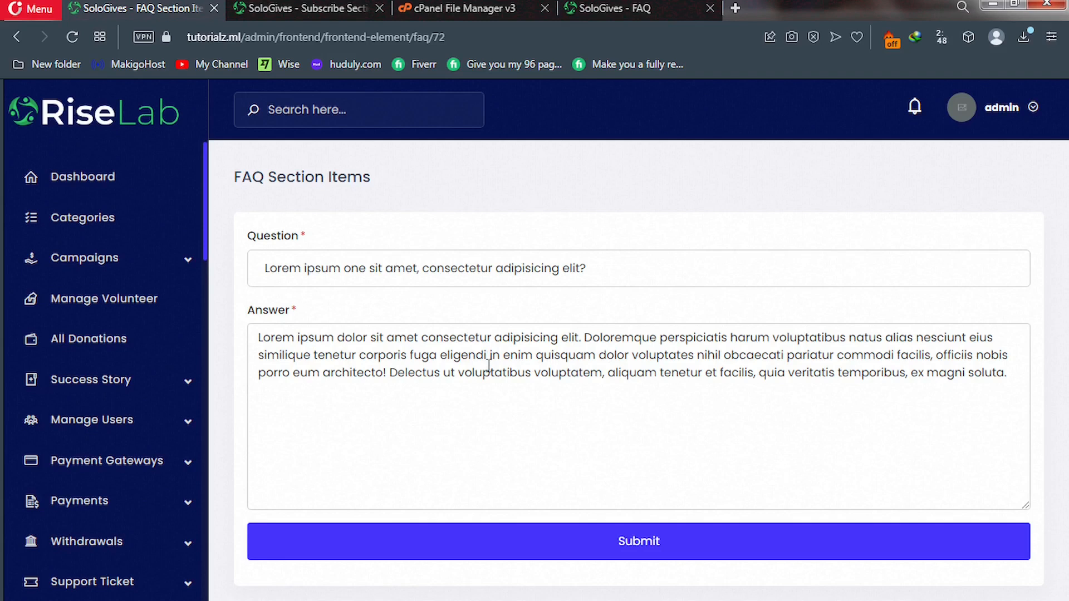
{"action": "left_click", "coordinate": [639, 10]}
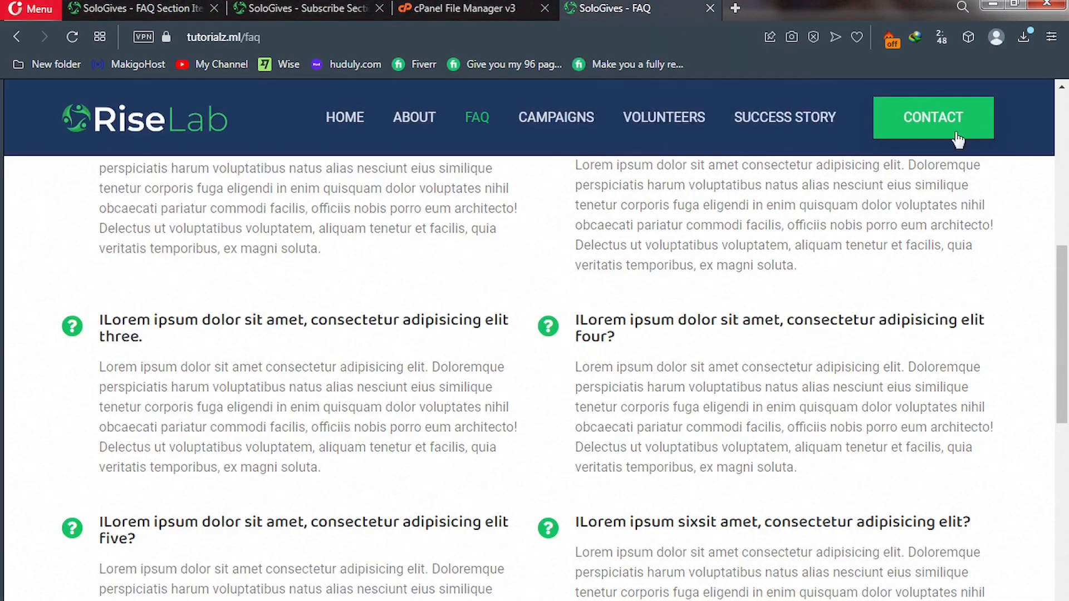
{"action": "left_click", "coordinate": [939, 129]}
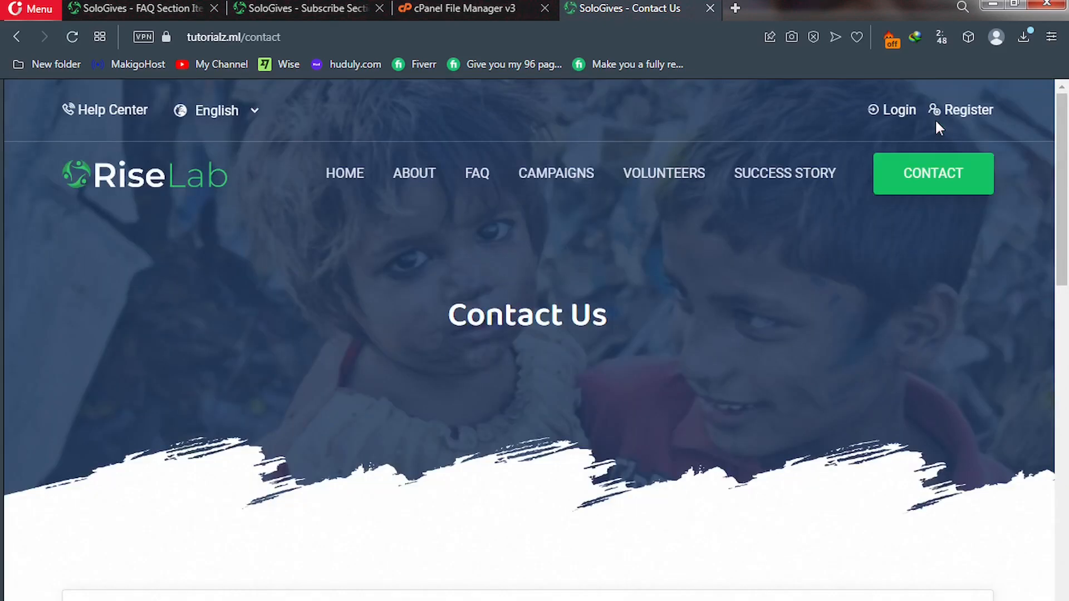
{"action": "scroll", "coordinate": [735, 350], "scroll_direction": "down", "scroll_amount": 9}
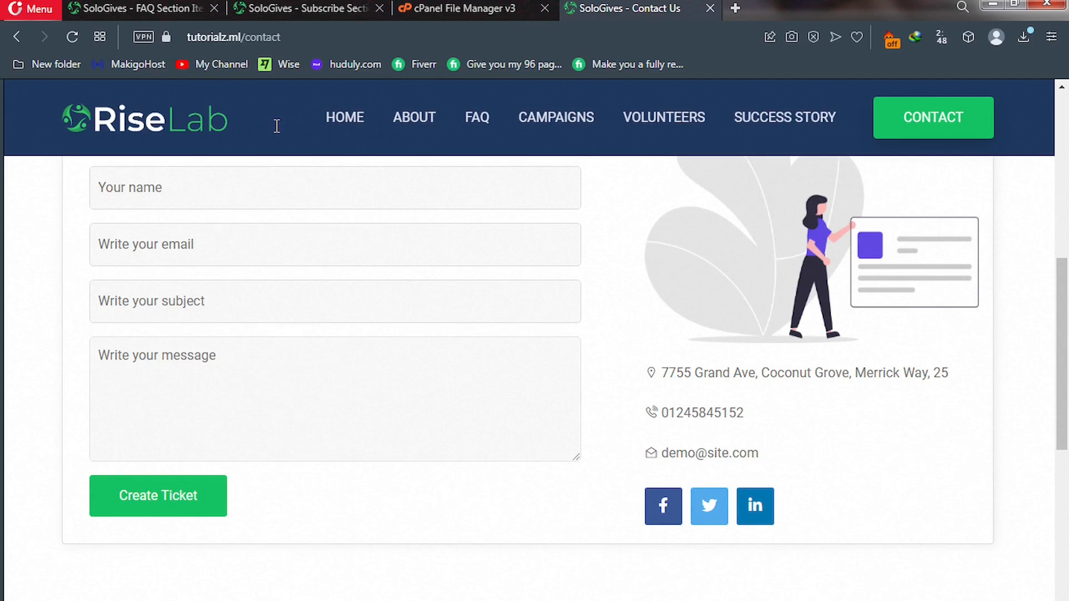
Review FAQ item 72's placeholder question and answer in the admin editor.
{"action": "left_click", "coordinate": [150, 10]}
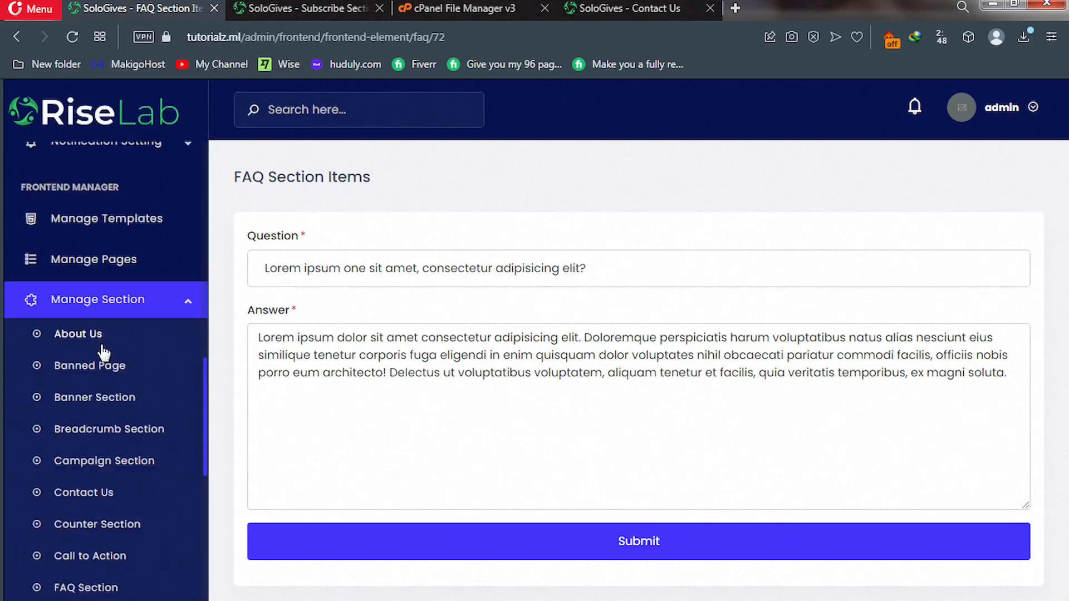
{"action": "scroll", "coordinate": [103, 352], "scroll_direction": "down", "scroll_amount": 8}
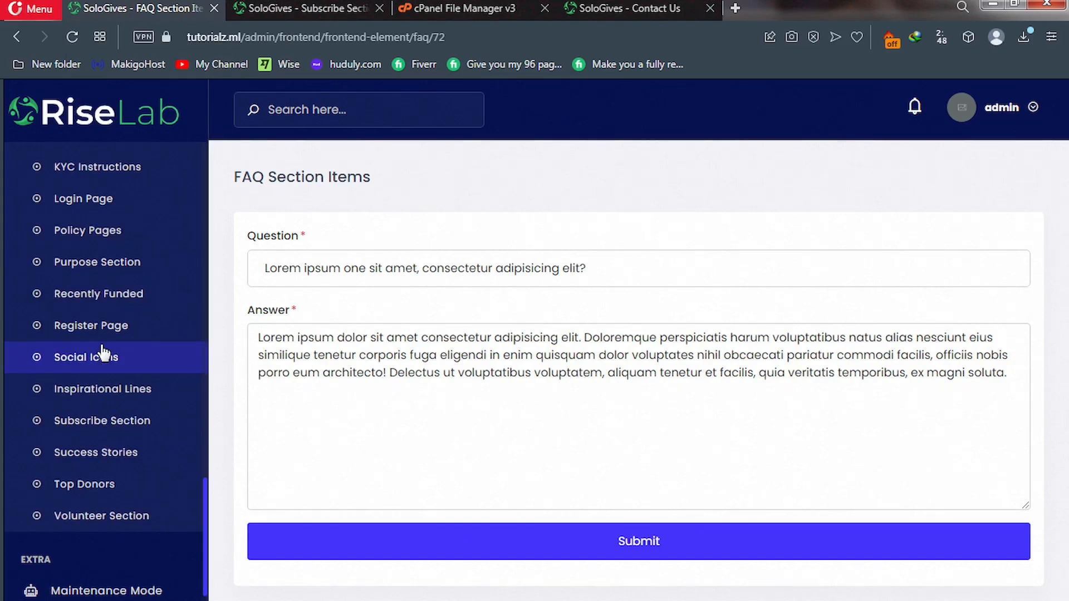
{"action": "scroll", "coordinate": [102, 352], "scroll_direction": "up", "scroll_amount": 4}
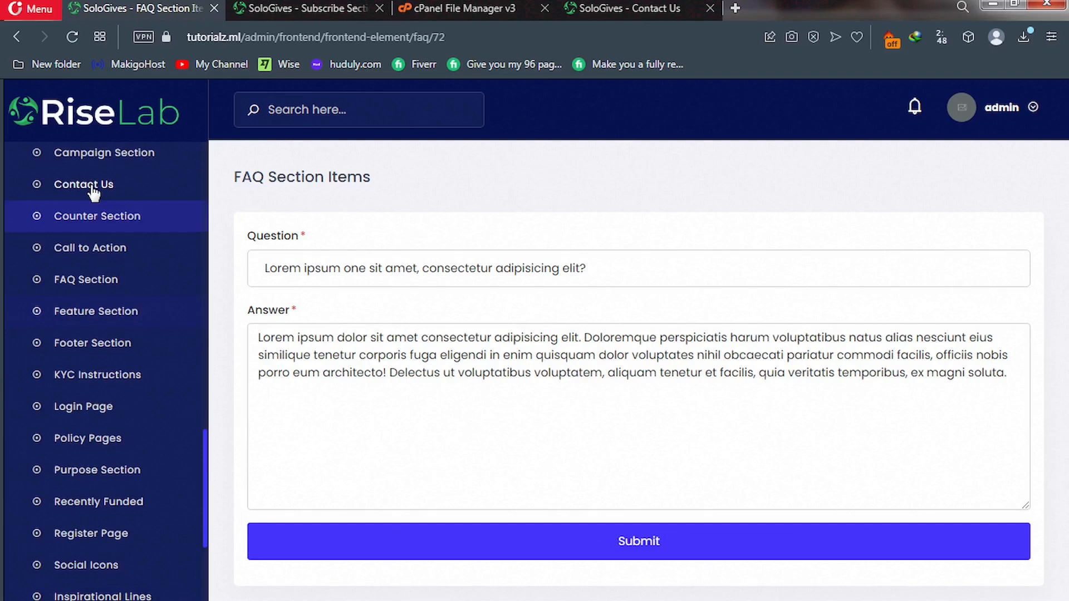
Review the admin Contact Us section settings.
{"action": "left_click", "coordinate": [92, 192]}
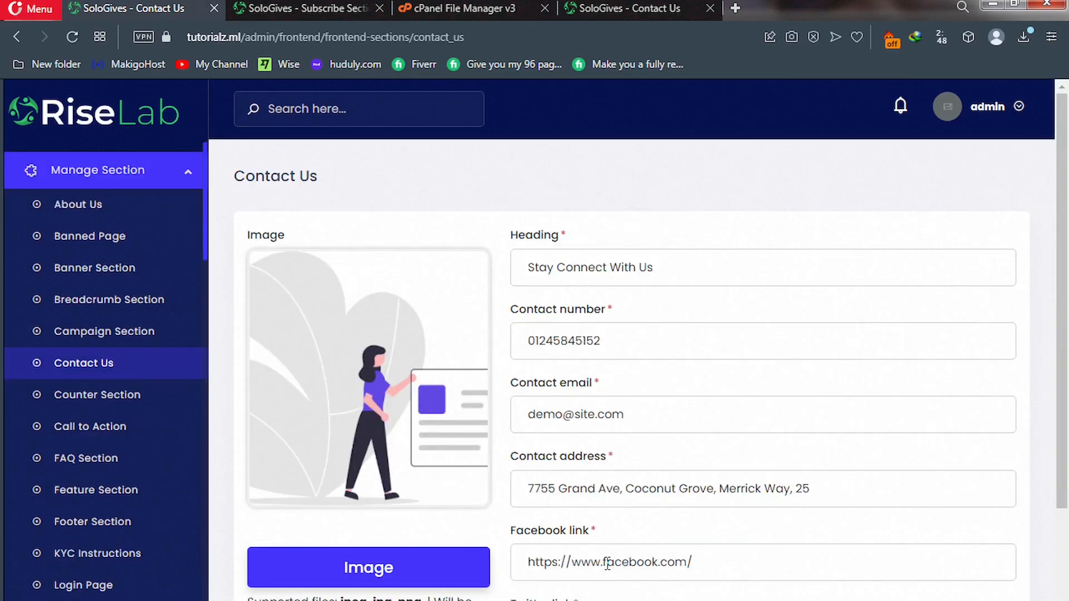
{"action": "scroll", "coordinate": [607, 565], "scroll_direction": "down", "scroll_amount": 3}
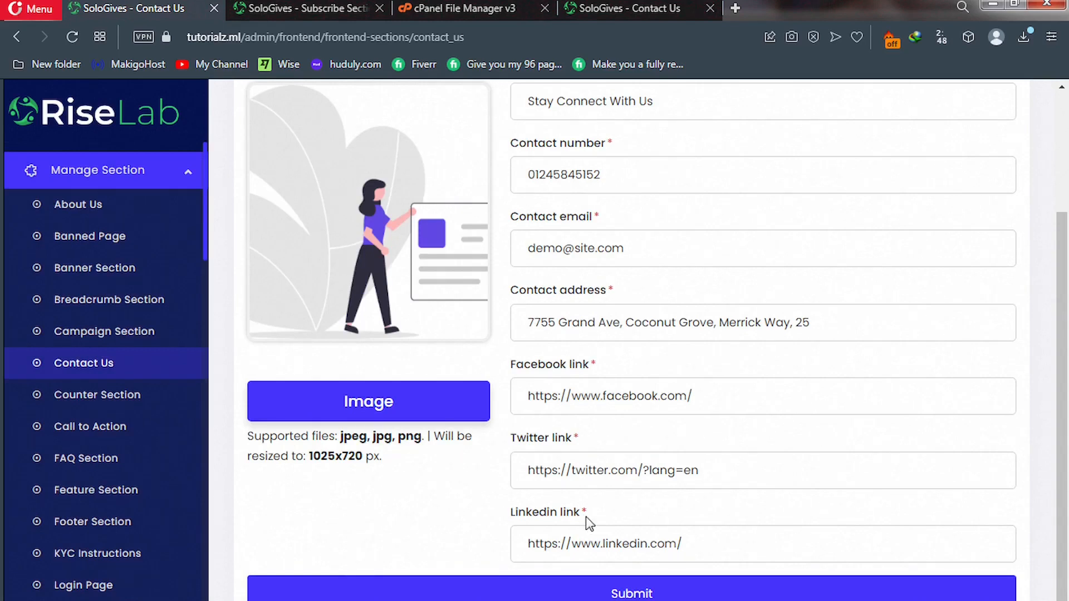
{"action": "left_click", "coordinate": [410, 198]}
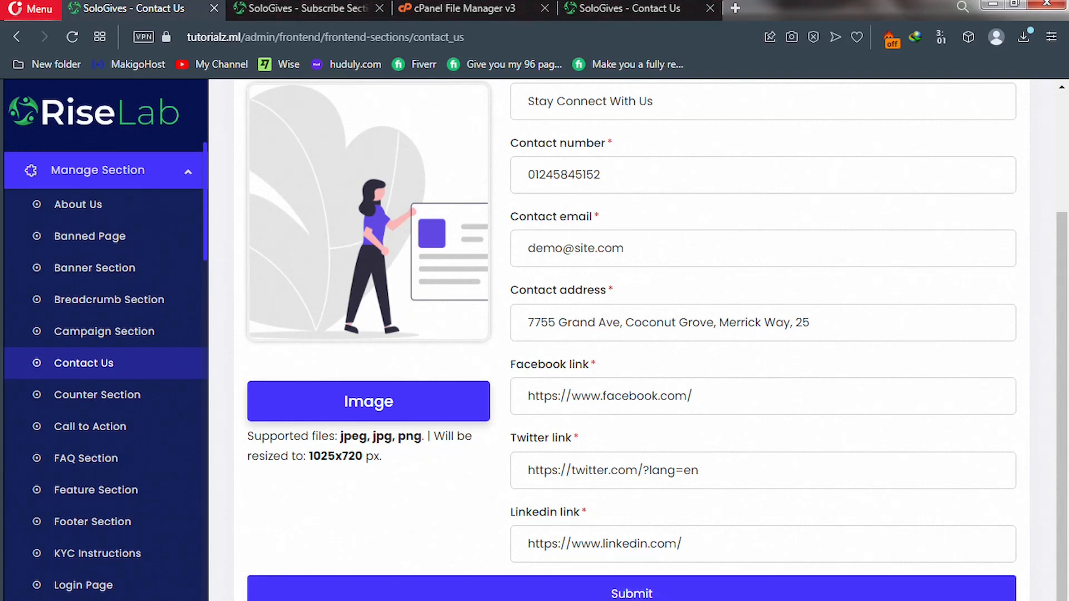
Compare with the live Contact, About and FAQ pages, then open the admin Breadcrumb Section.
{"action": "left_click", "coordinate": [617, 8]}
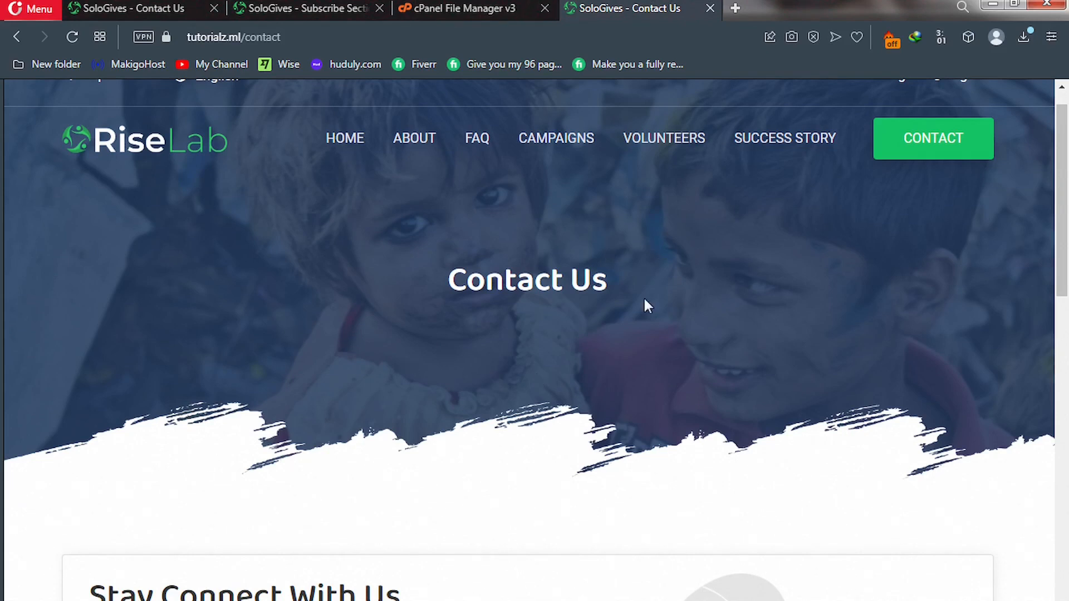
{"action": "left_click", "coordinate": [418, 148]}
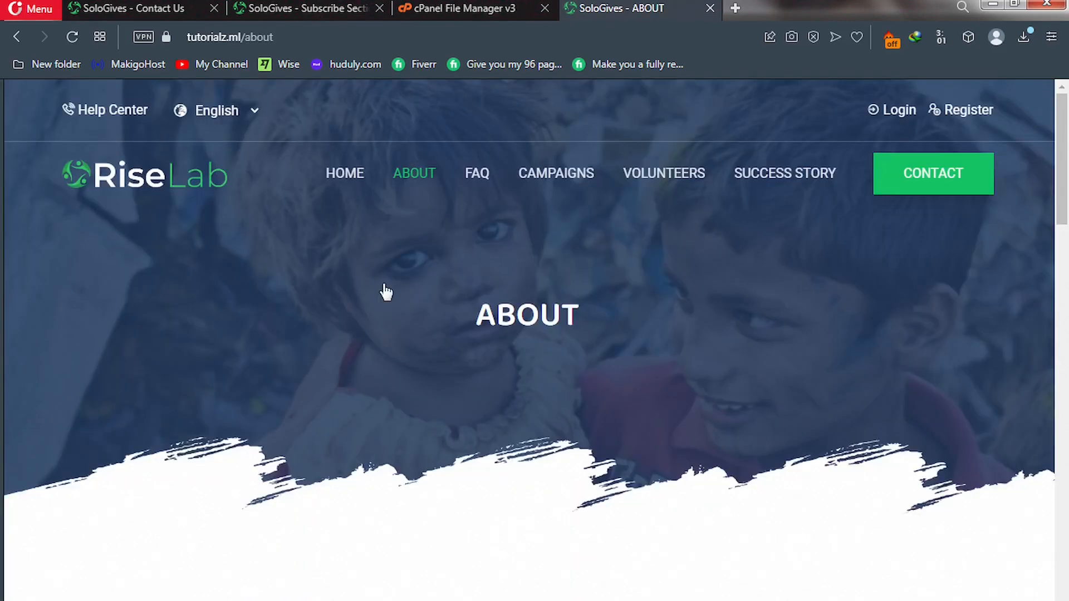
{"action": "left_click", "coordinate": [477, 183]}
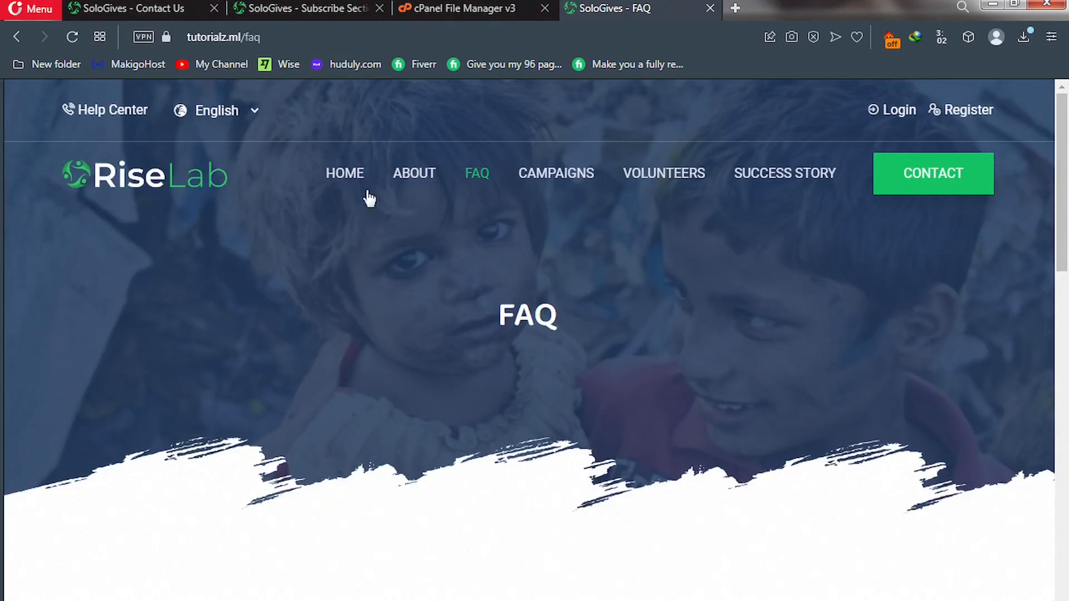
{"action": "left_click", "coordinate": [156, 8]}
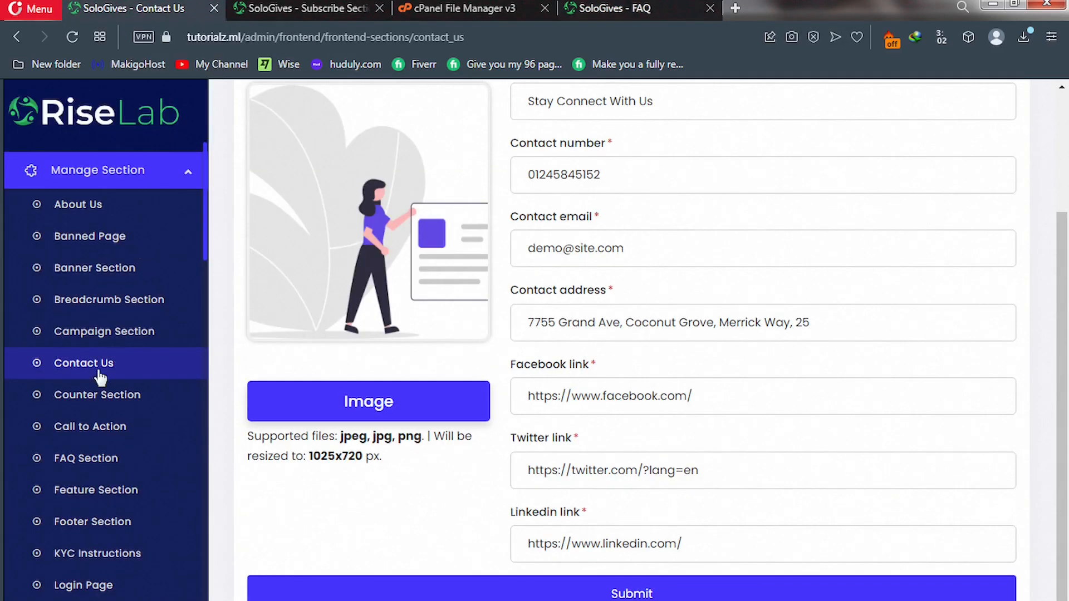
{"action": "left_click", "coordinate": [93, 307]}
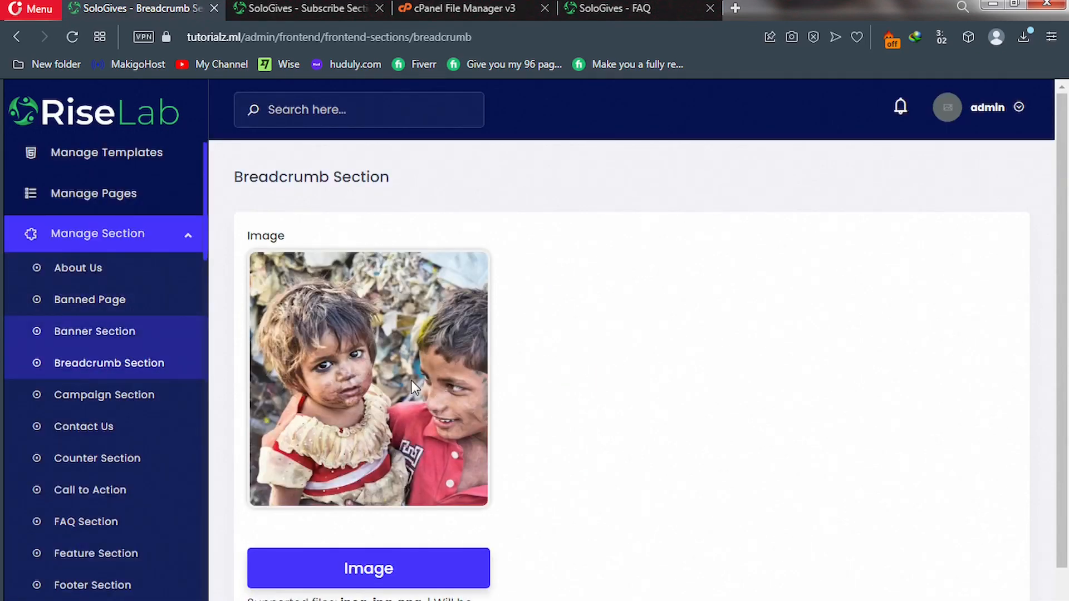
Open the admin Campaign Section and find Our Latest Campaigns on the live home page.
{"action": "scroll", "coordinate": [397, 411], "scroll_direction": "down", "scroll_amount": 2}
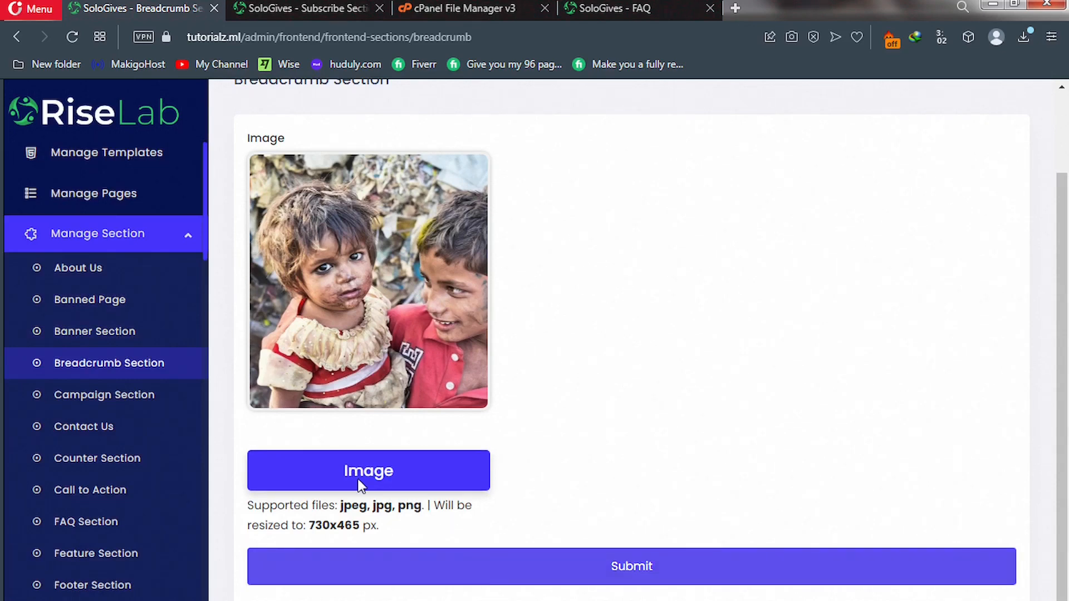
{"action": "left_click", "coordinate": [97, 396]}
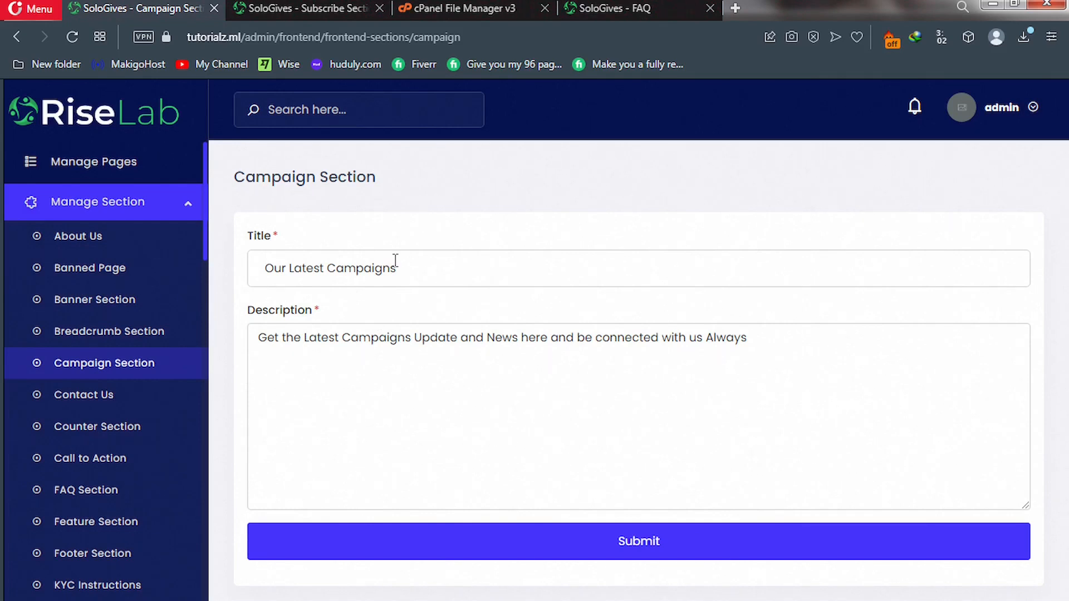
{"action": "left_click", "coordinate": [614, 7]}
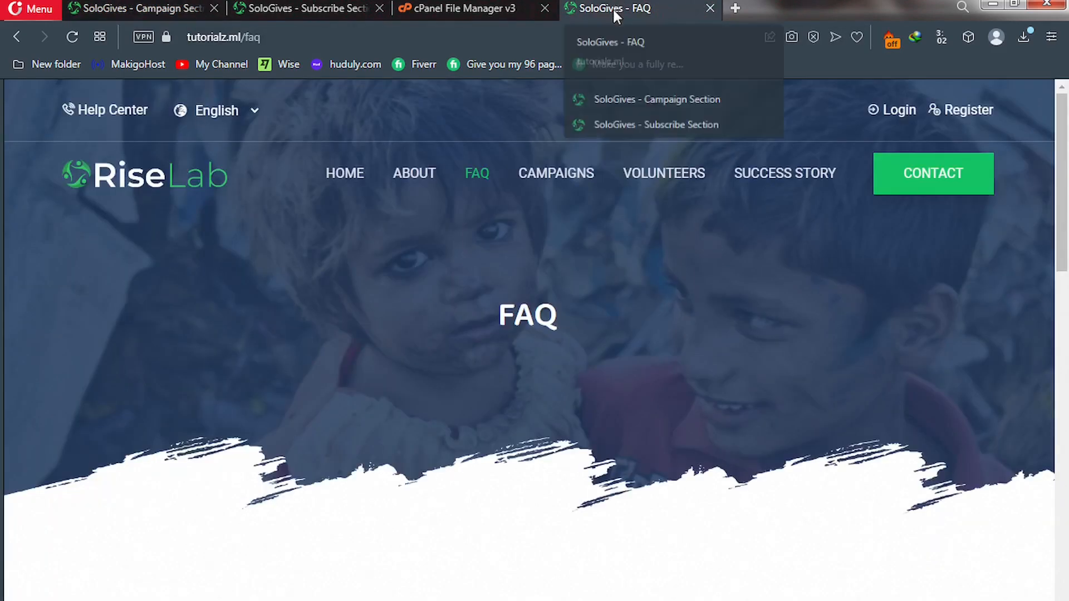
{"action": "left_click", "coordinate": [346, 178]}
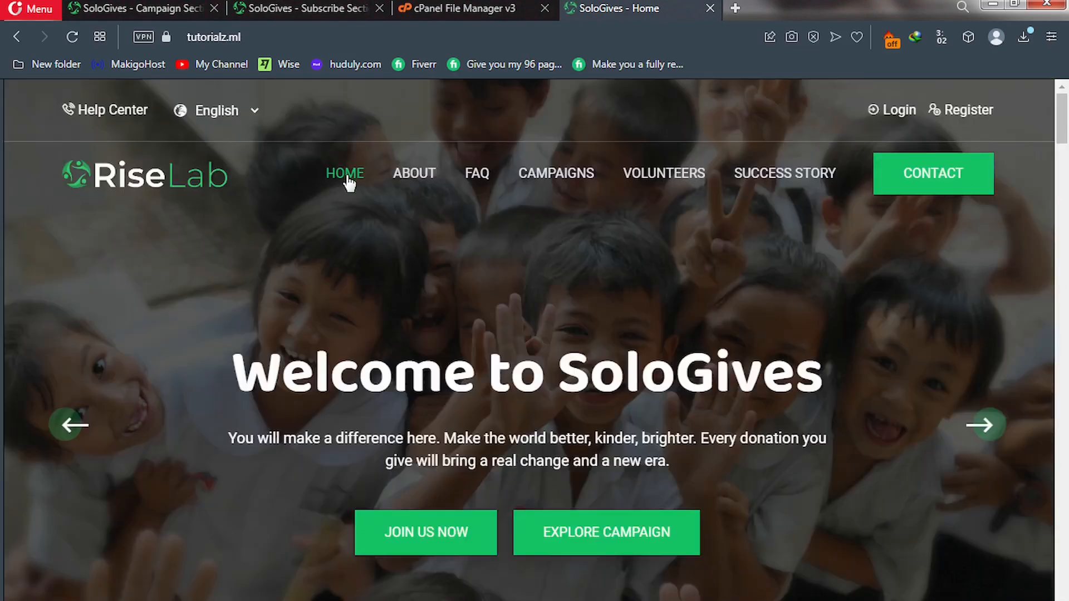
{"action": "scroll", "coordinate": [366, 250], "scroll_direction": "down", "scroll_amount": 10}
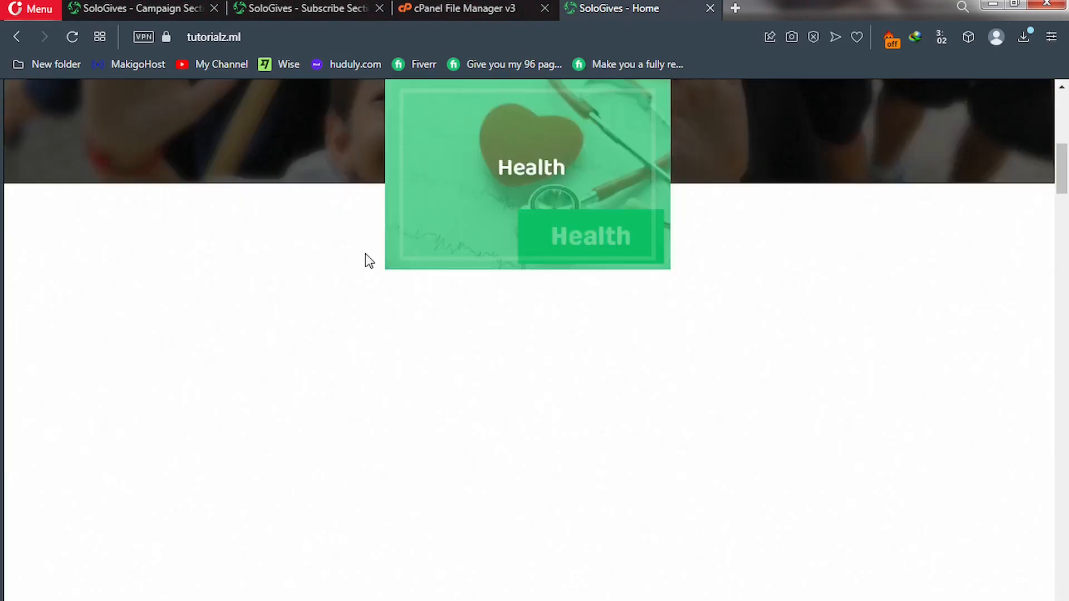
{"action": "scroll", "coordinate": [365, 255], "scroll_direction": "down", "scroll_amount": 5}
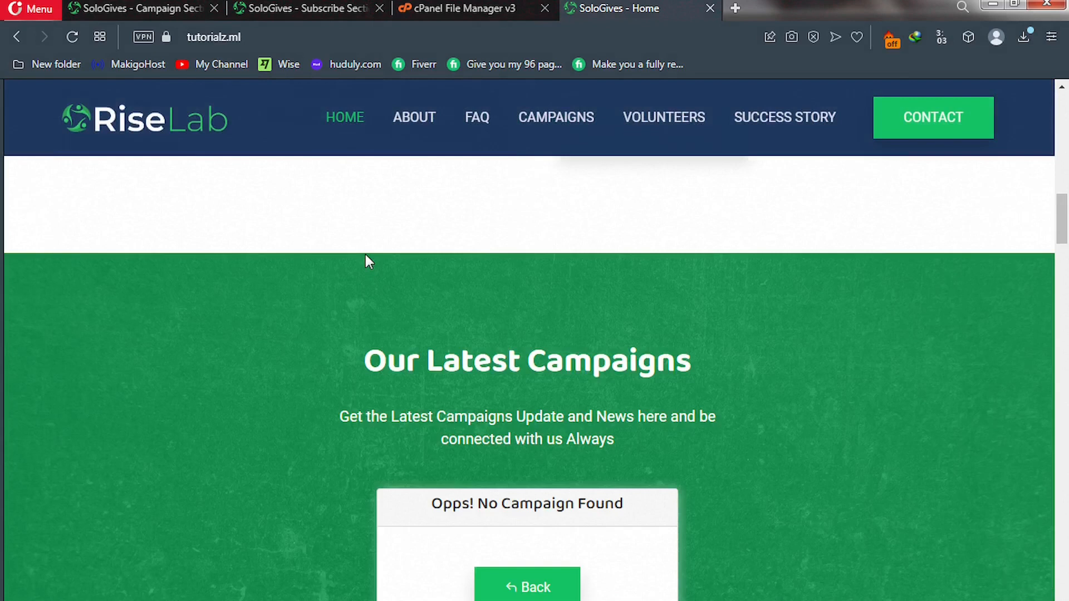
{"action": "scroll", "coordinate": [366, 257], "scroll_direction": "down", "scroll_amount": 4}
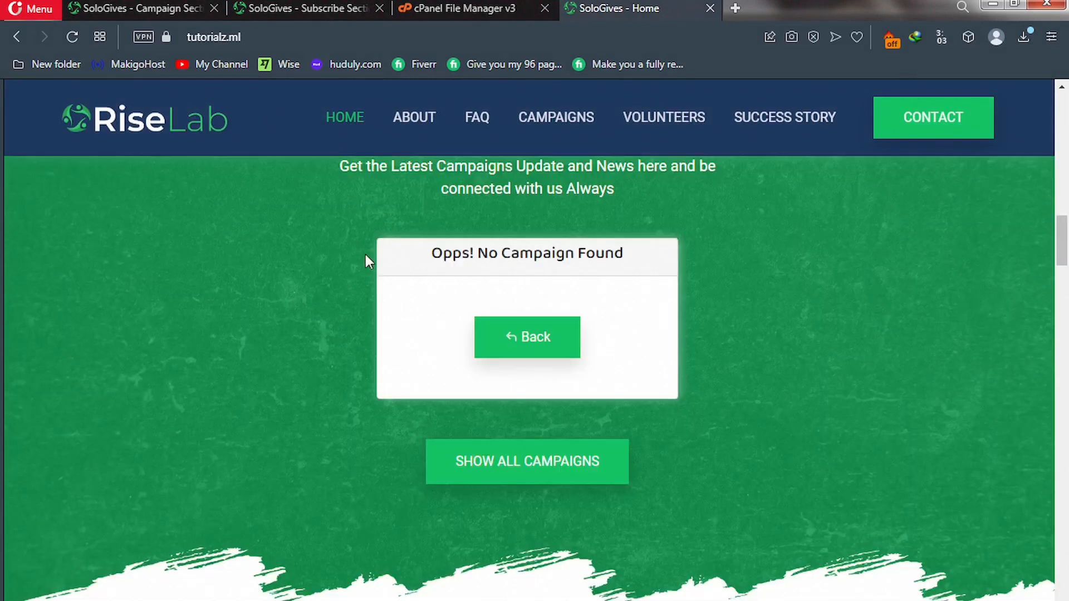
{"action": "scroll", "coordinate": [366, 255], "scroll_direction": "up", "scroll_amount": 3}
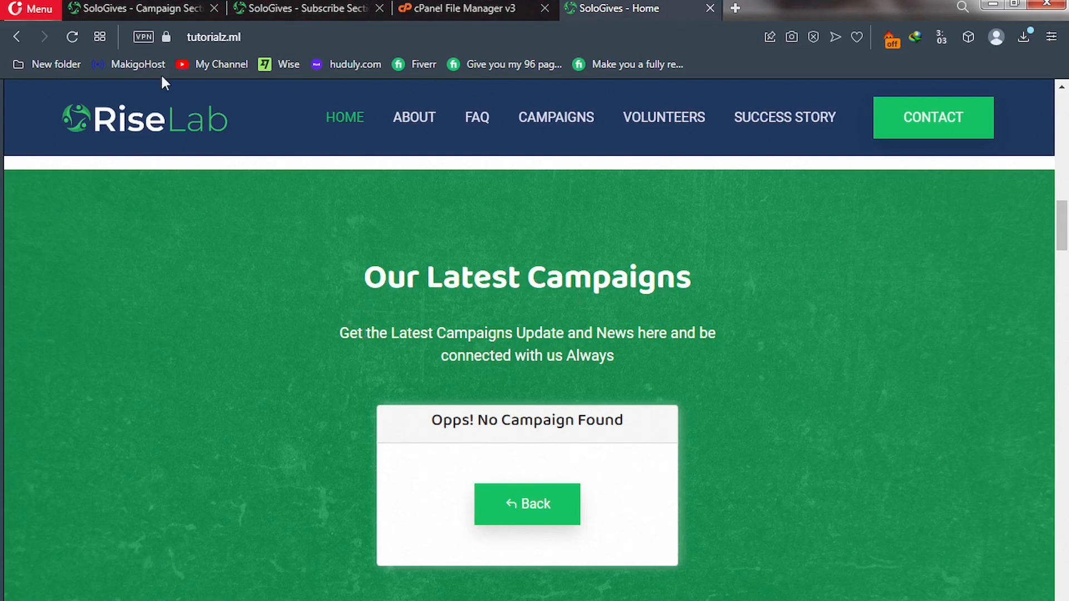
Recheck the admin Campaign Section, then advance the live hero slider to the Make A Better World slide.
{"action": "left_click", "coordinate": [165, 8]}
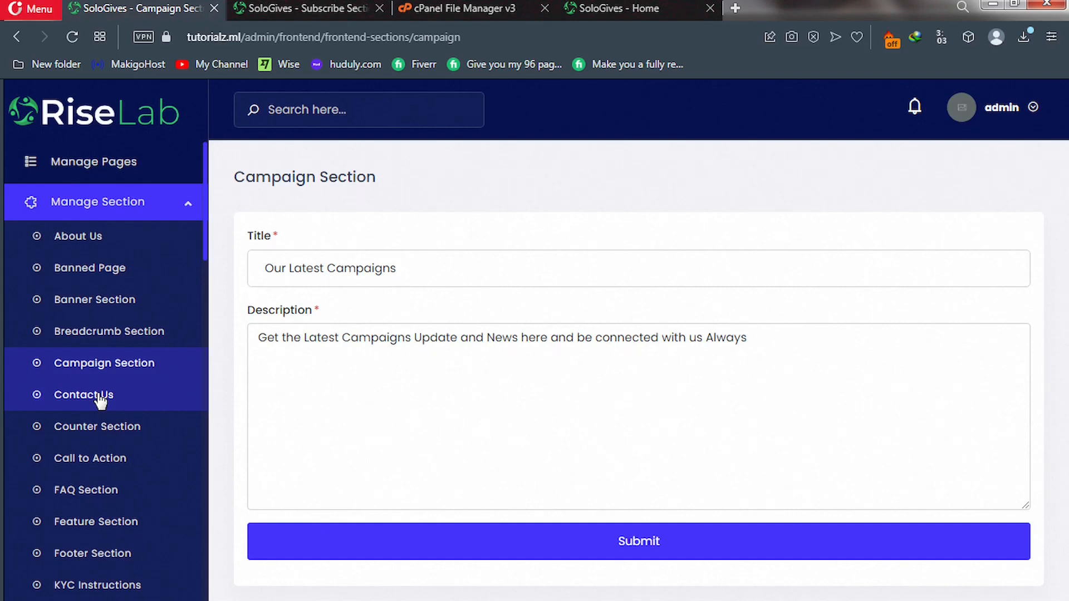
{"action": "left_click", "coordinate": [619, 8]}
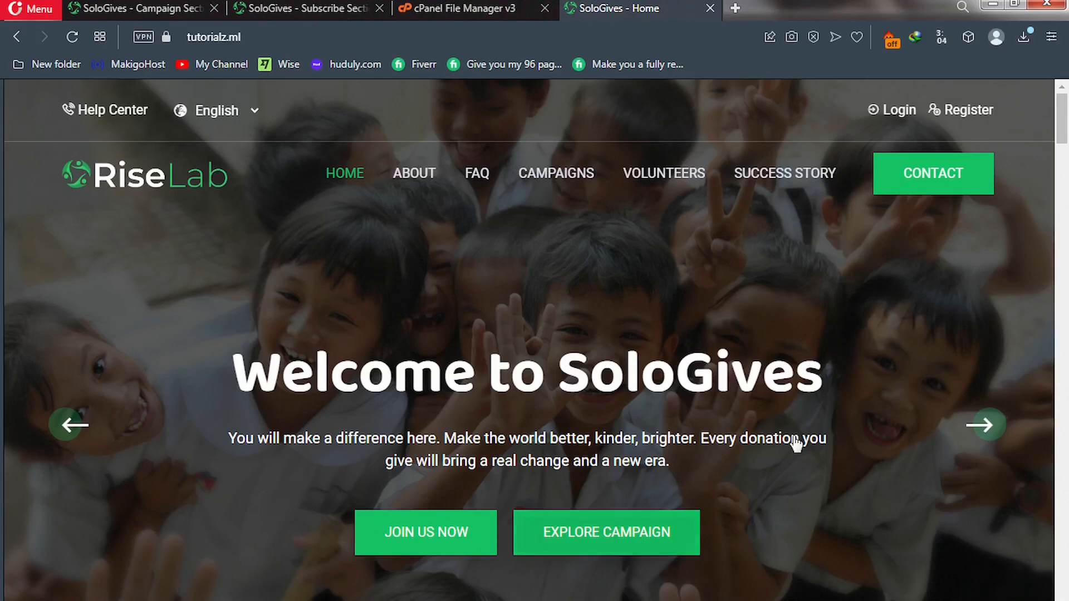
{"action": "left_click", "coordinate": [980, 426]}
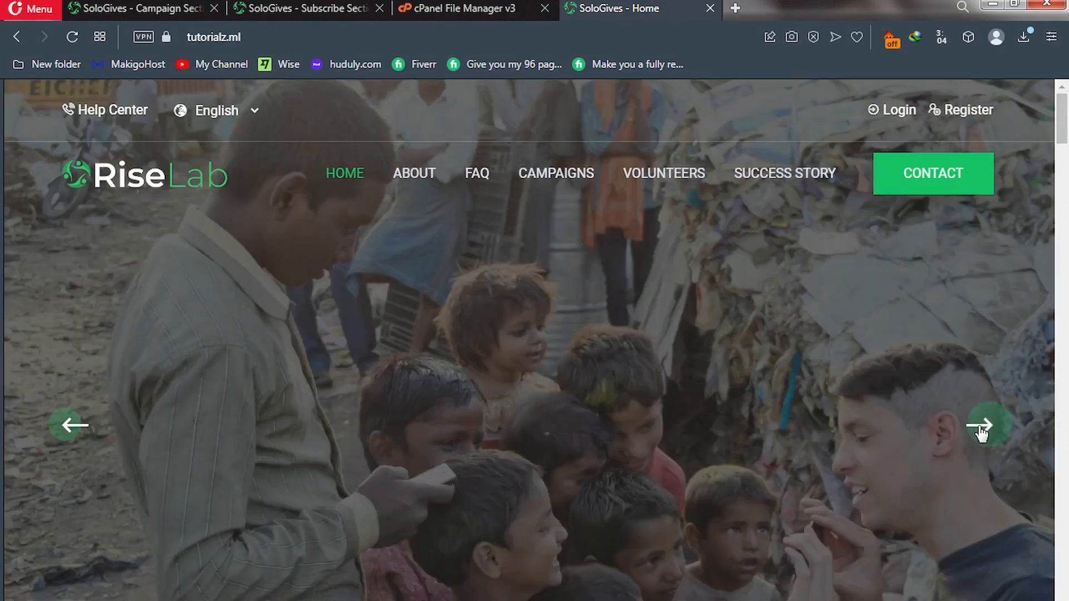